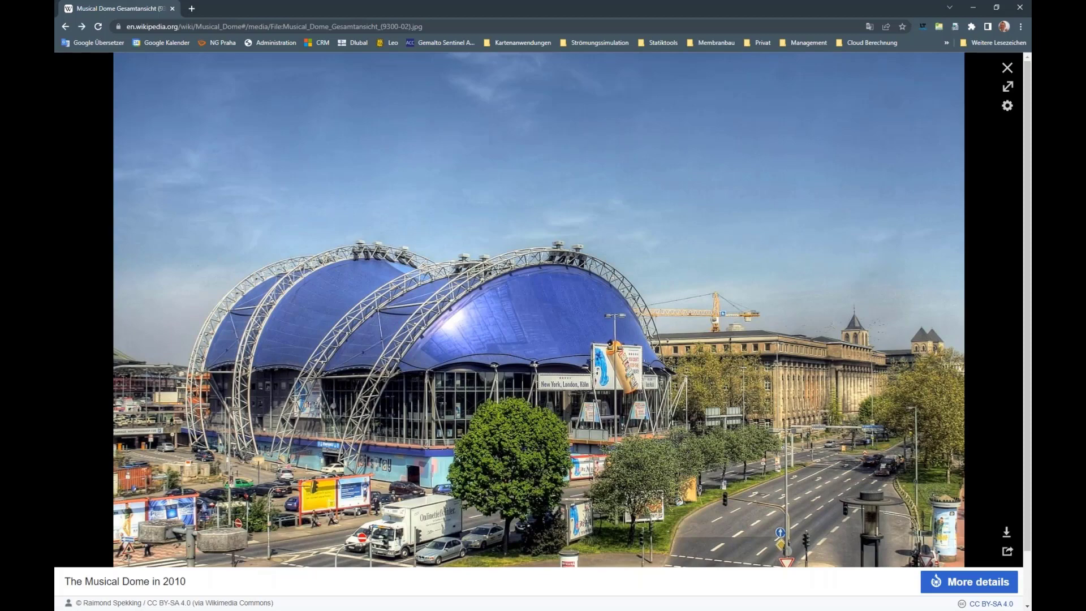
Step: In RFEM, name the new model POS and activate Structure Stability, Form-Finding, Wind Simulation, Stress-Strain Analysis and Steel Design
key(Escape)
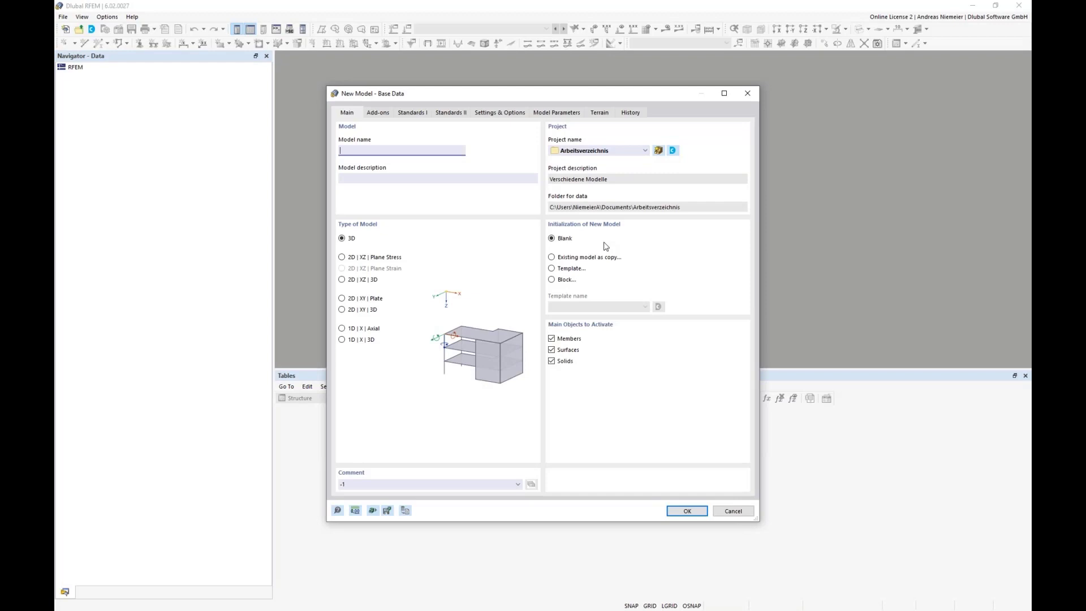
text(POS)
click(377, 112)
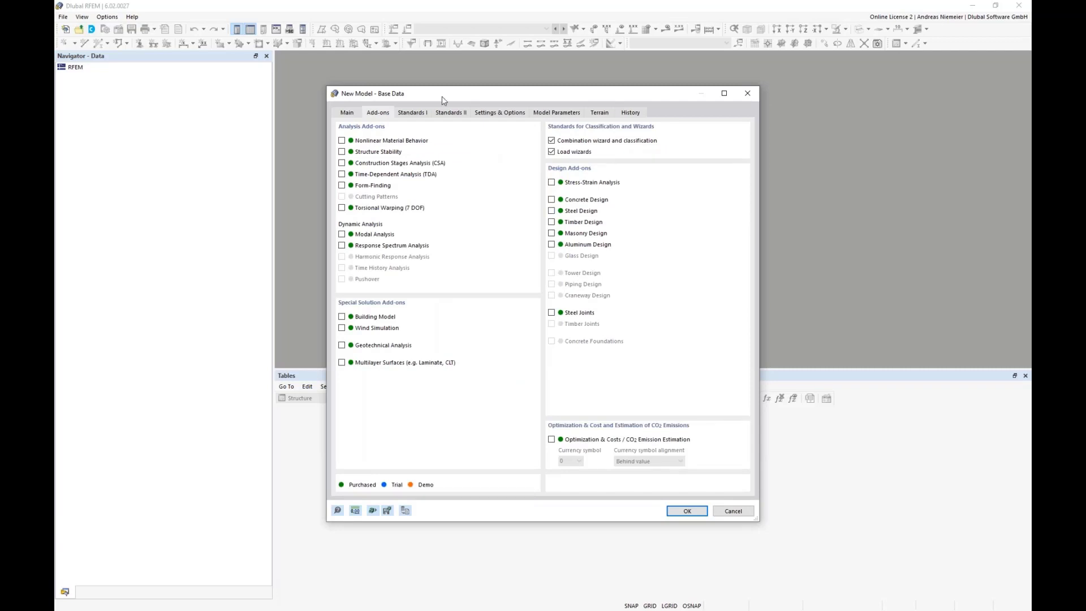
click(342, 152)
click(341, 187)
click(342, 329)
click(551, 182)
Step: Set the national annexes to DIN 2012-08 for EN 1990, DIN 2019-04 for EN 1991 and DIN 2020-11 for EN 1993, and create the model
click(413, 113)
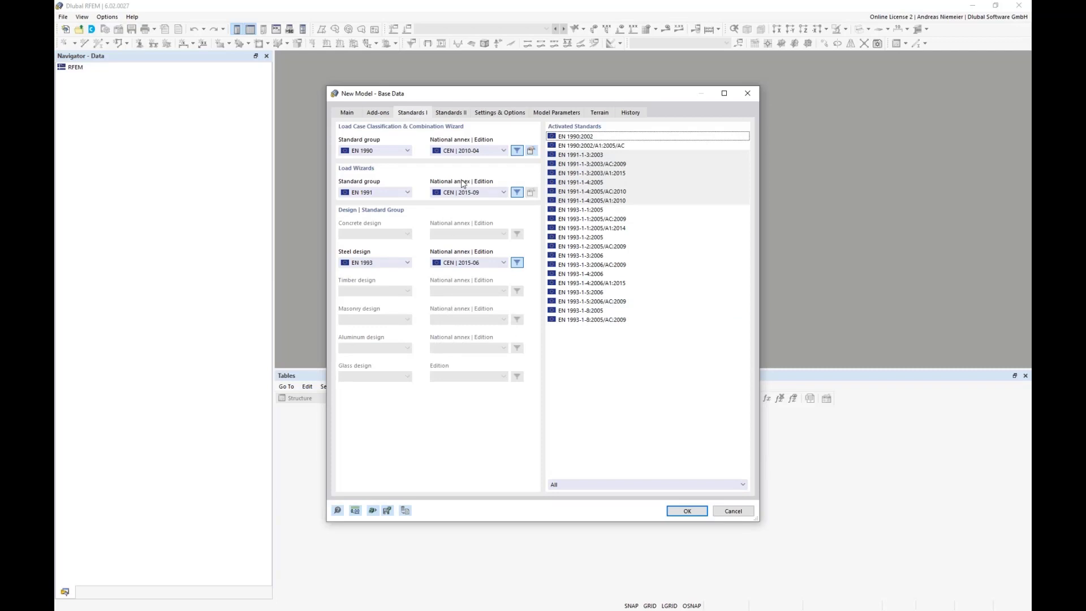
click(477, 157)
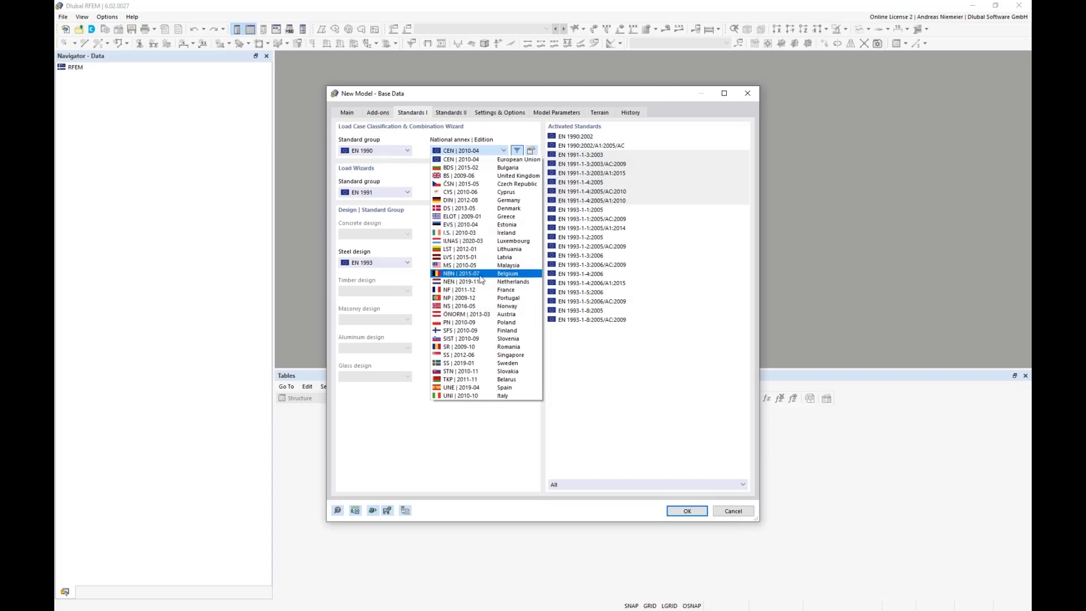
click(463, 201)
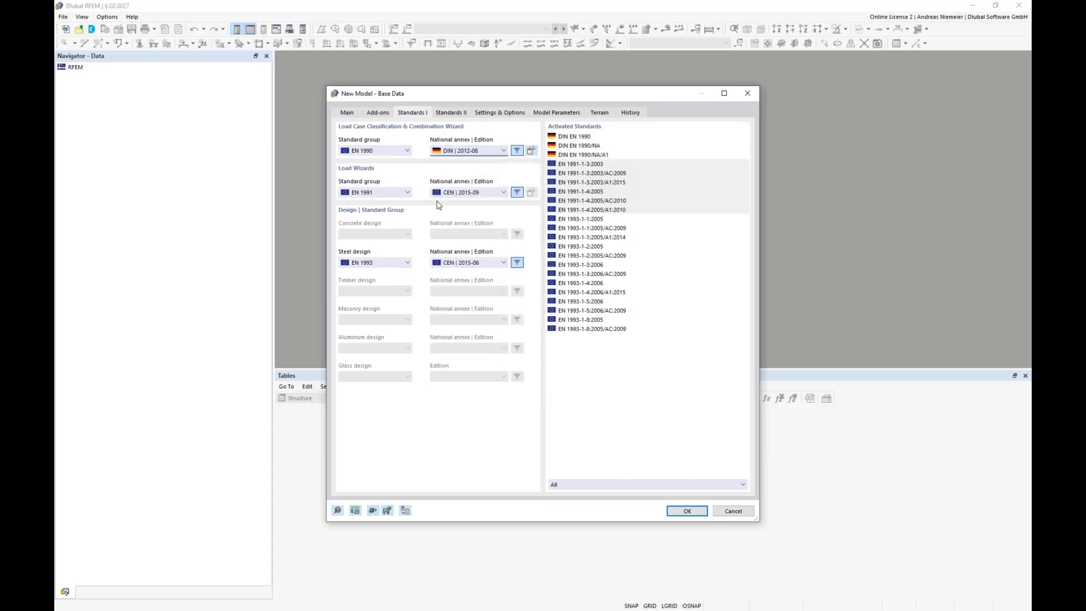
click(458, 194)
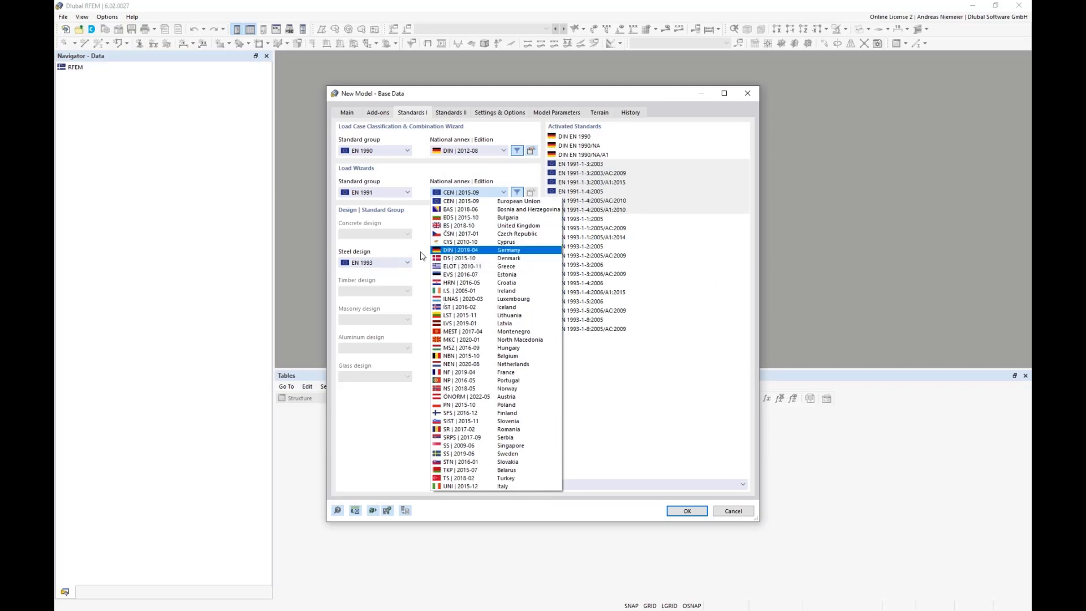
click(470, 251)
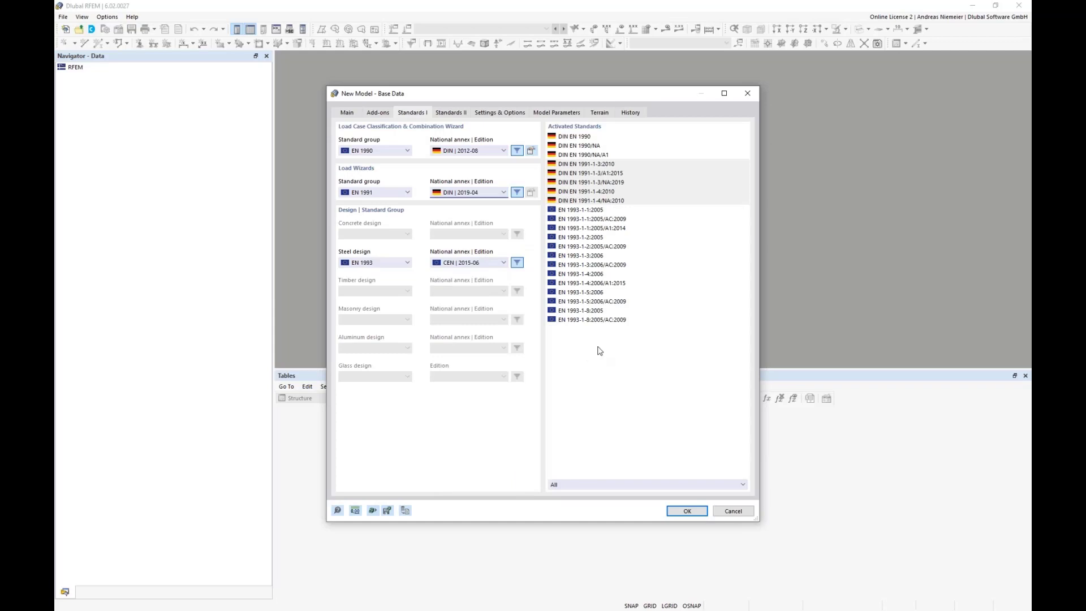
click(472, 263)
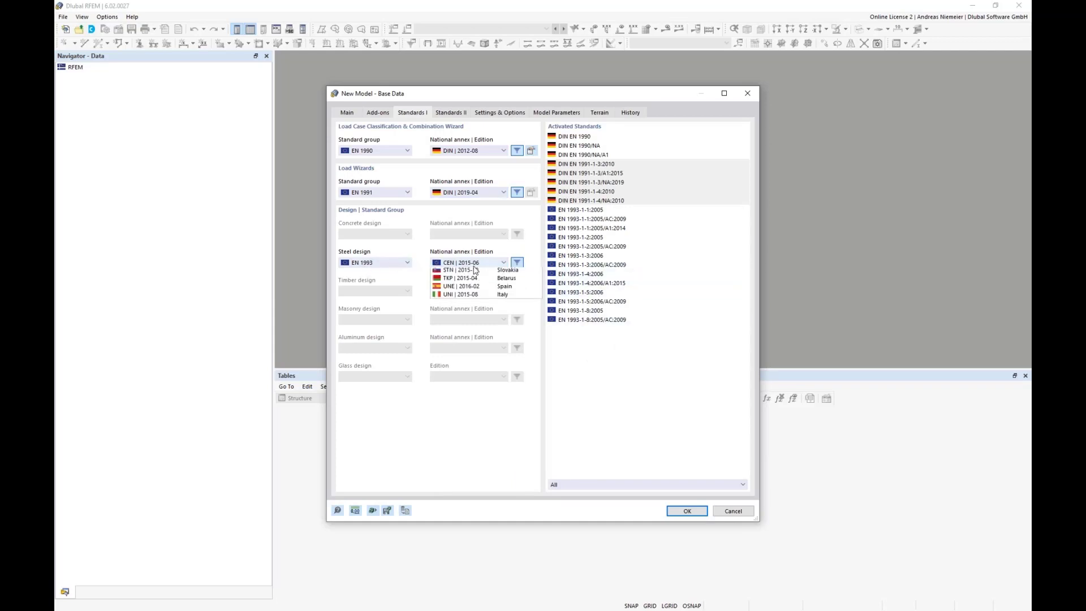
click(469, 321)
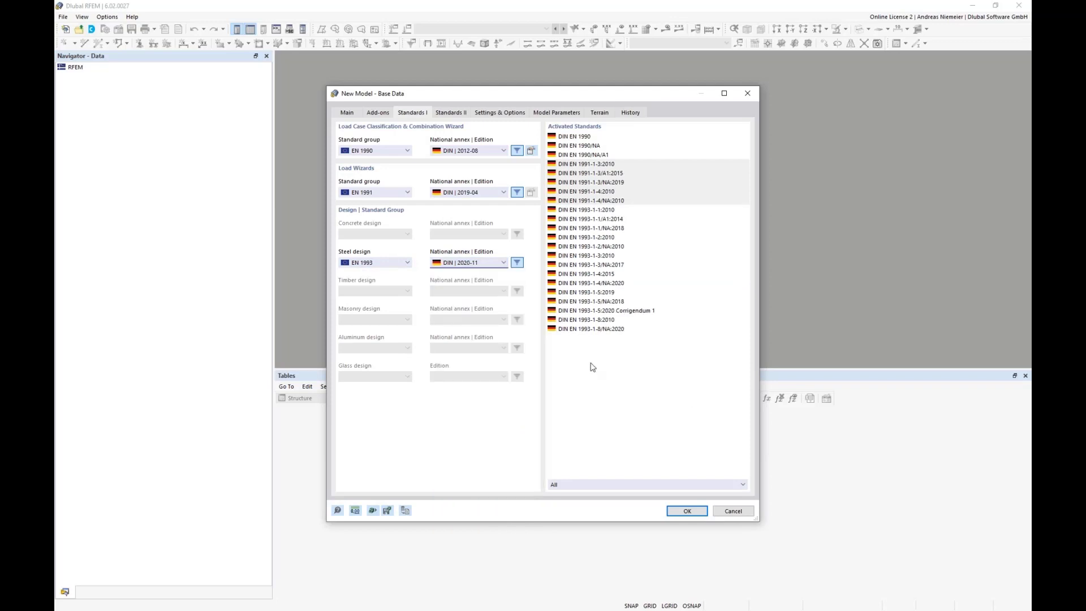
click(685, 512)
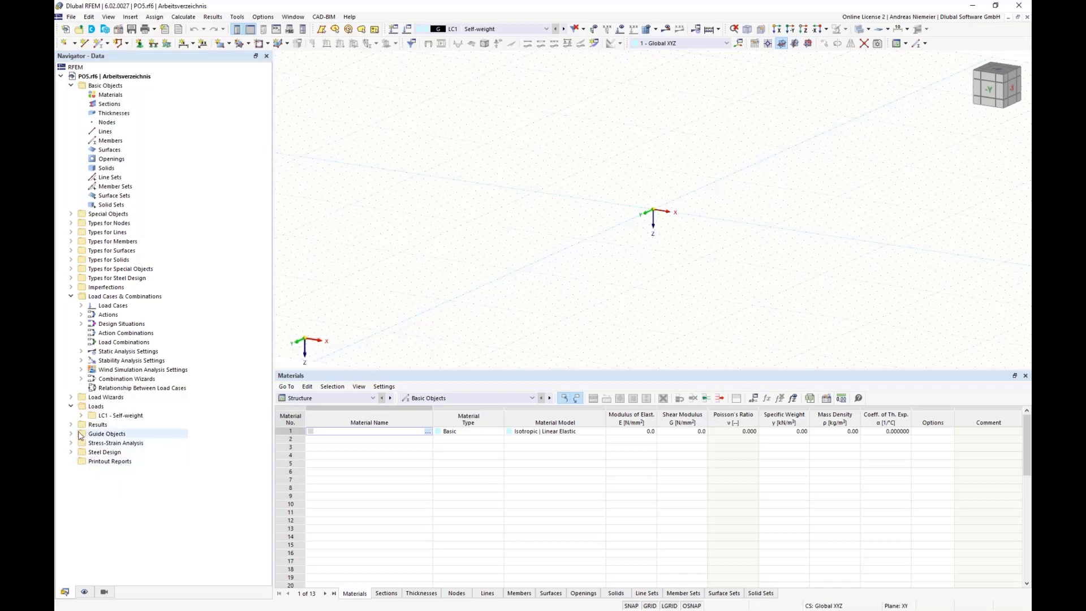
Step: Create a new background layer under the guide objects with the custom name "Base geometry"
click(71, 85)
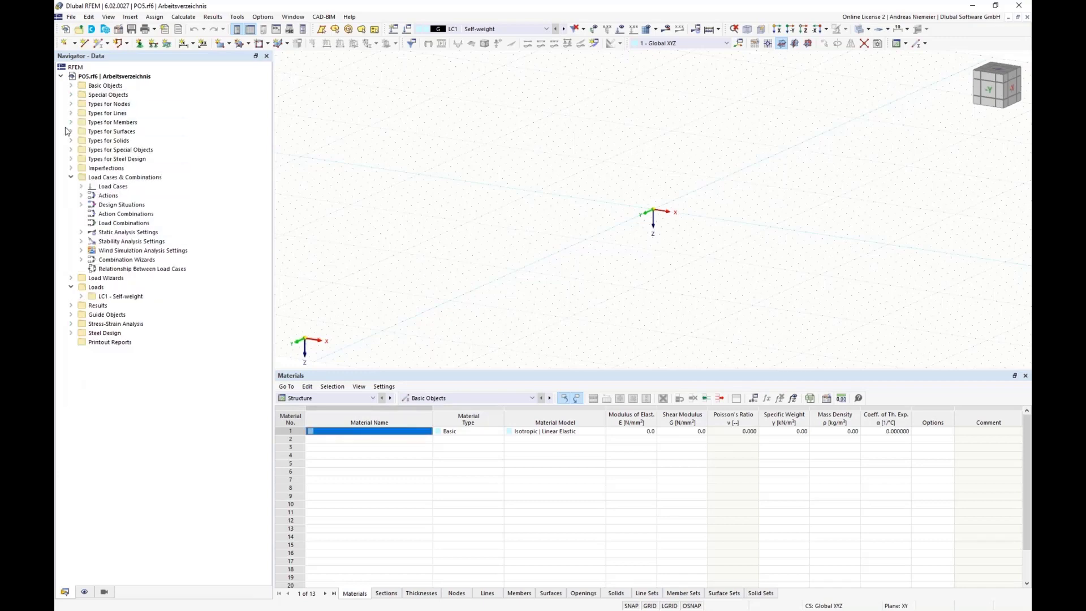
click(71, 177)
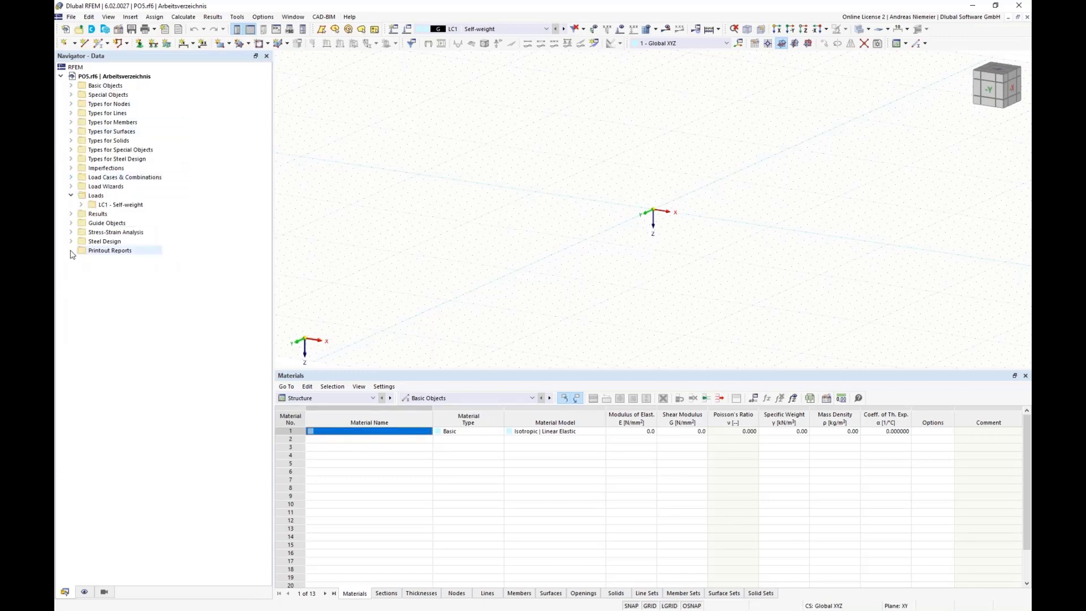
click(71, 224)
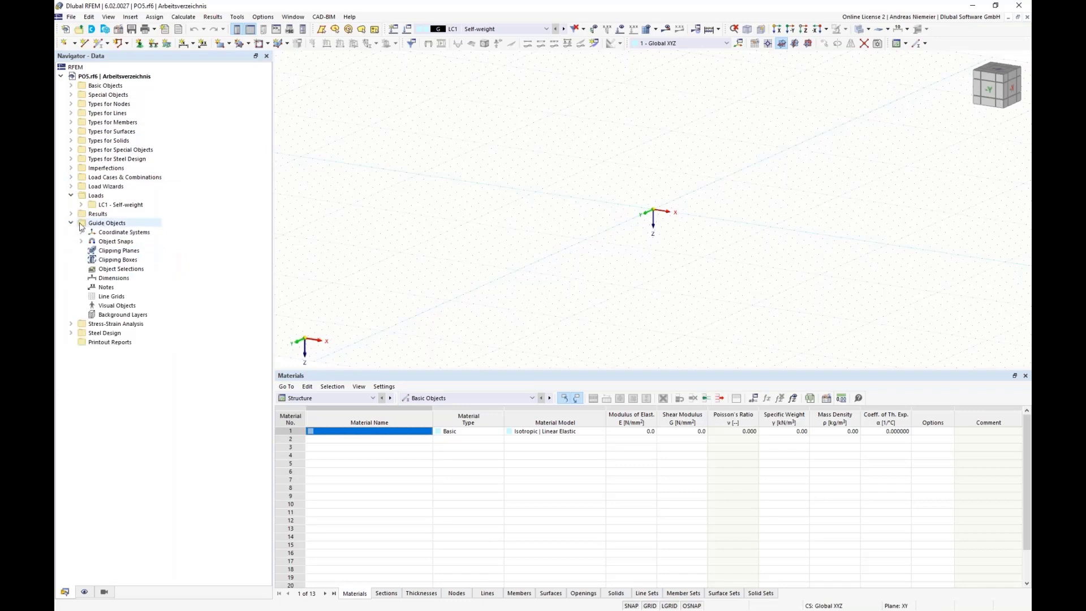
right_click(120, 315)
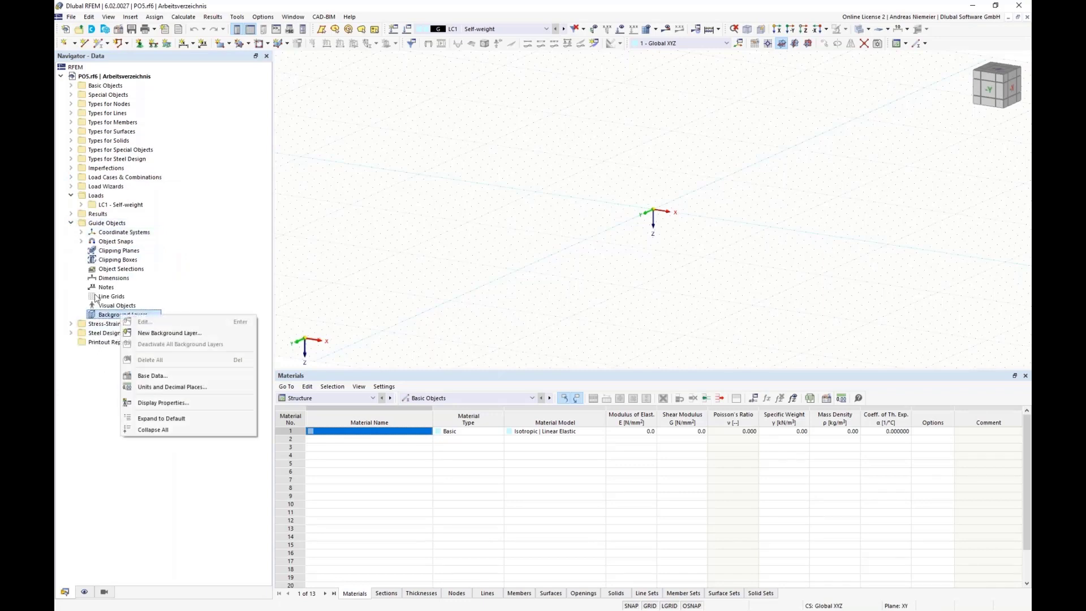
click(170, 333)
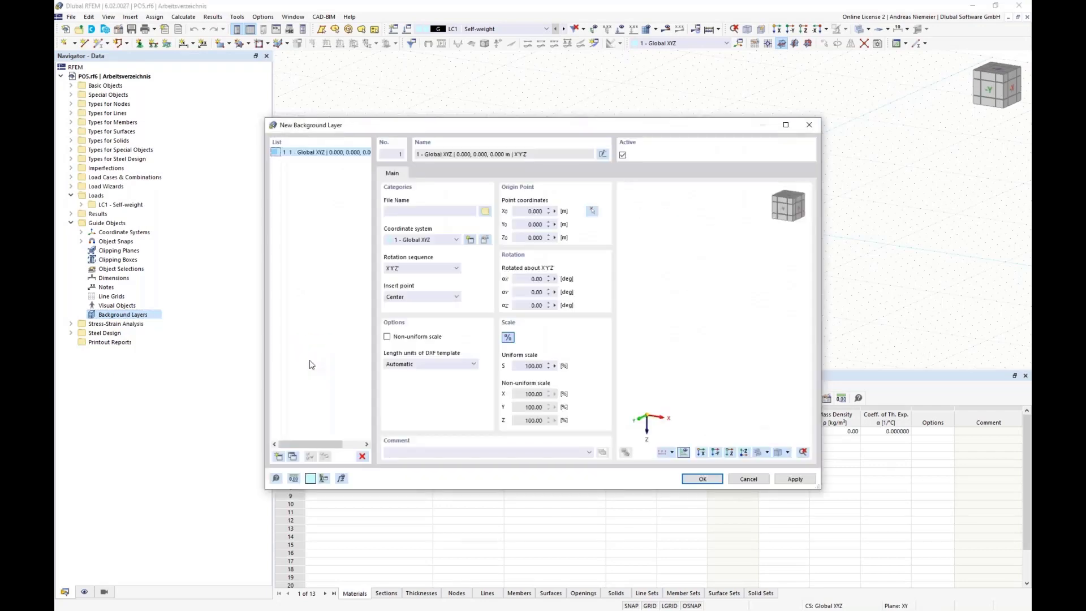
click(602, 154)
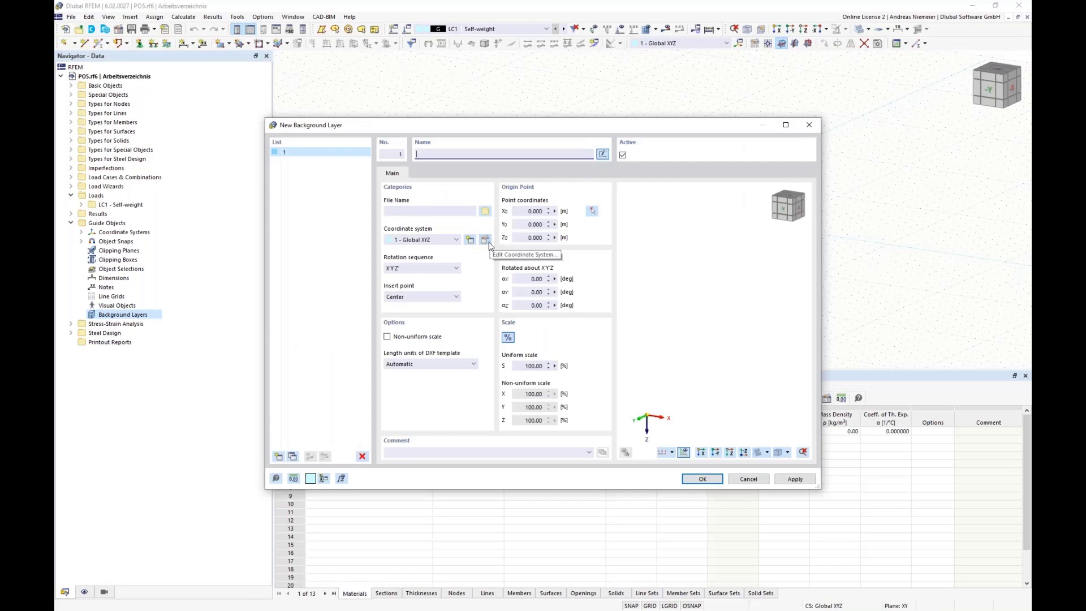
text(Base geometry)
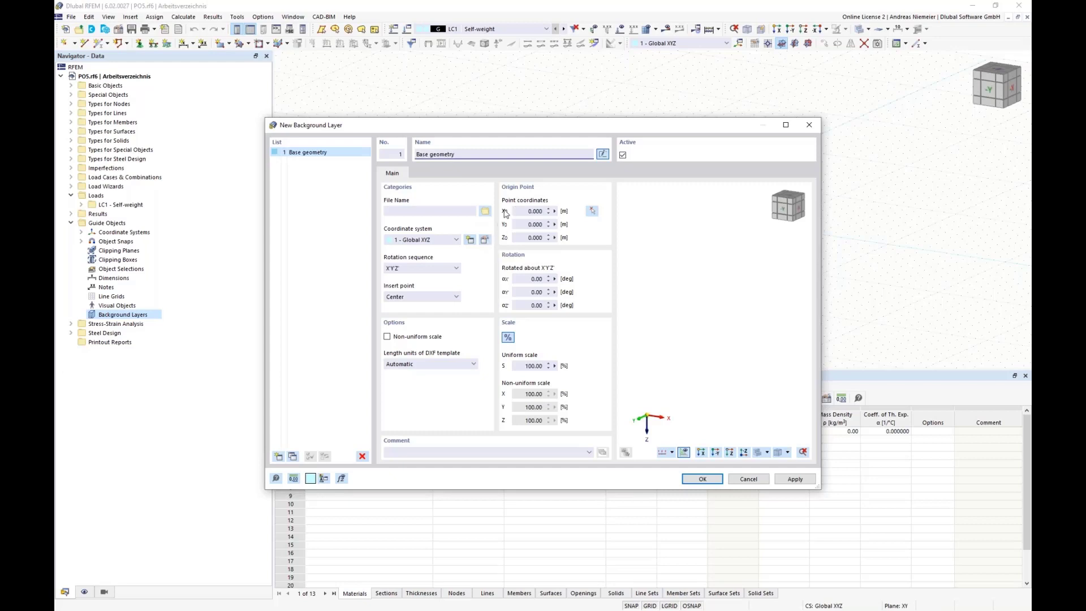
Step: Load Building.dxf into the background layer, set its DXF length units to m, and confirm the layer
click(485, 211)
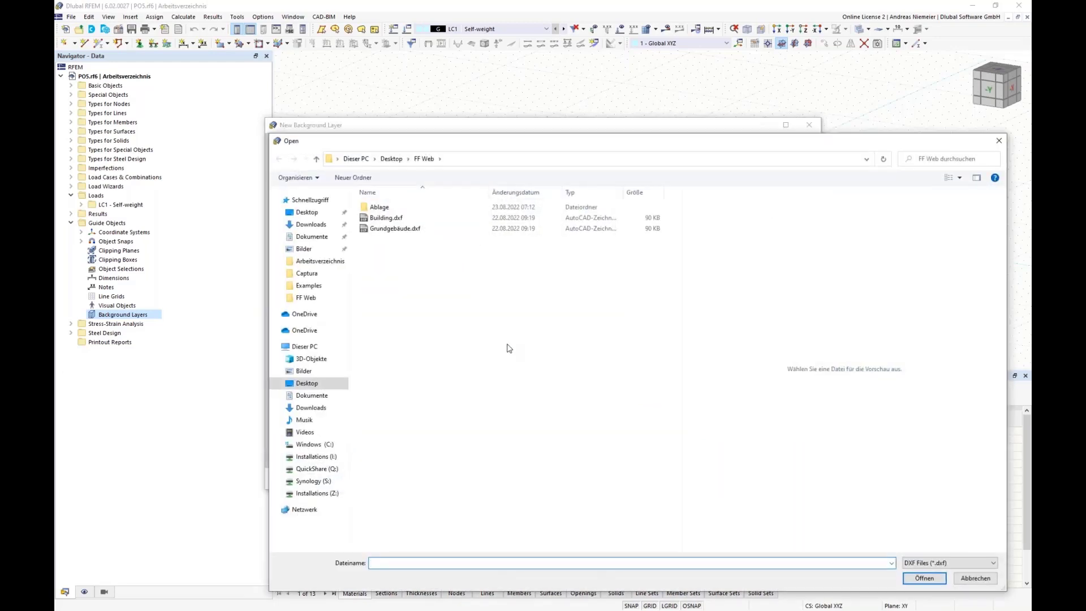
click(373, 220)
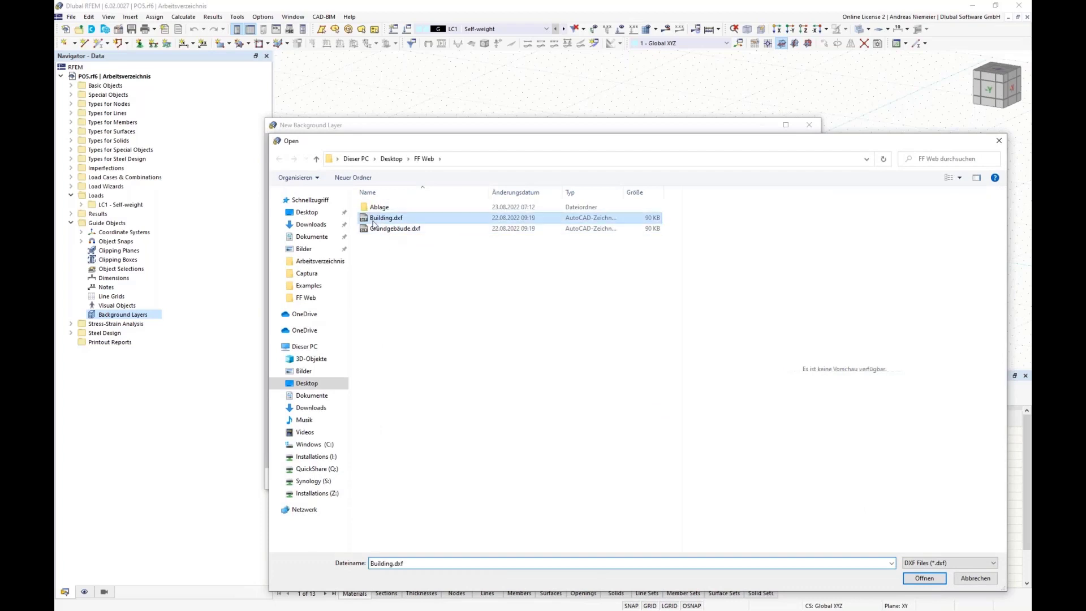
click(923, 579)
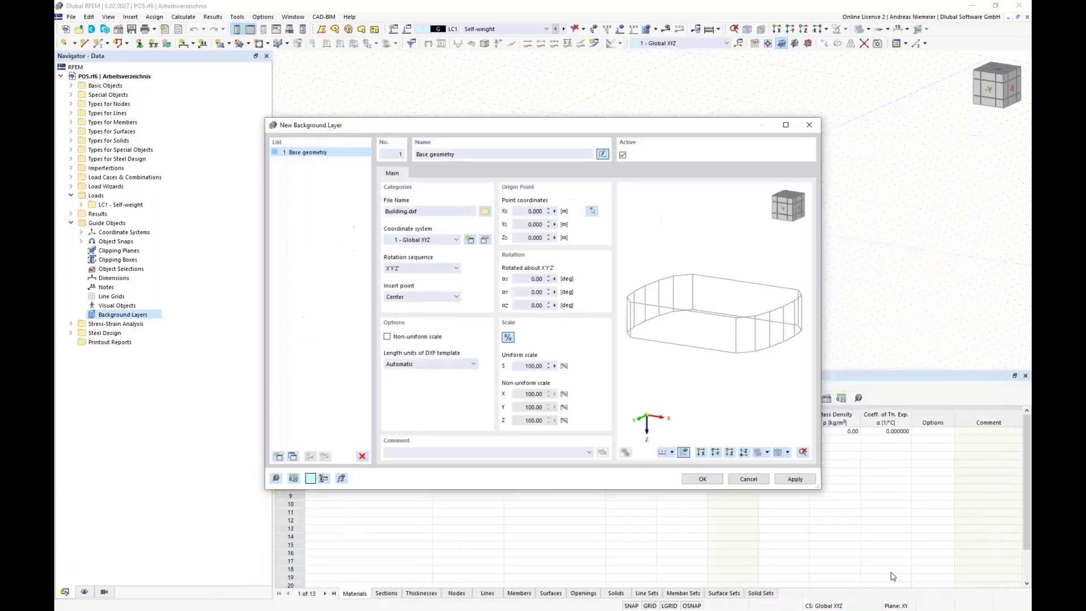
ctrl+middle_drag(770, 363, 668, 359)
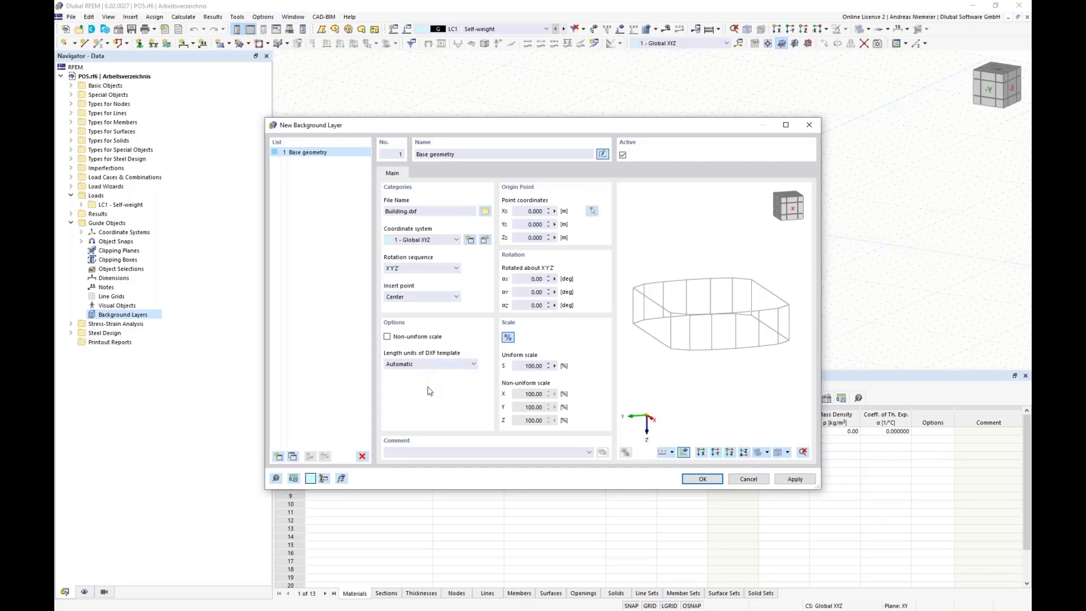
click(419, 367)
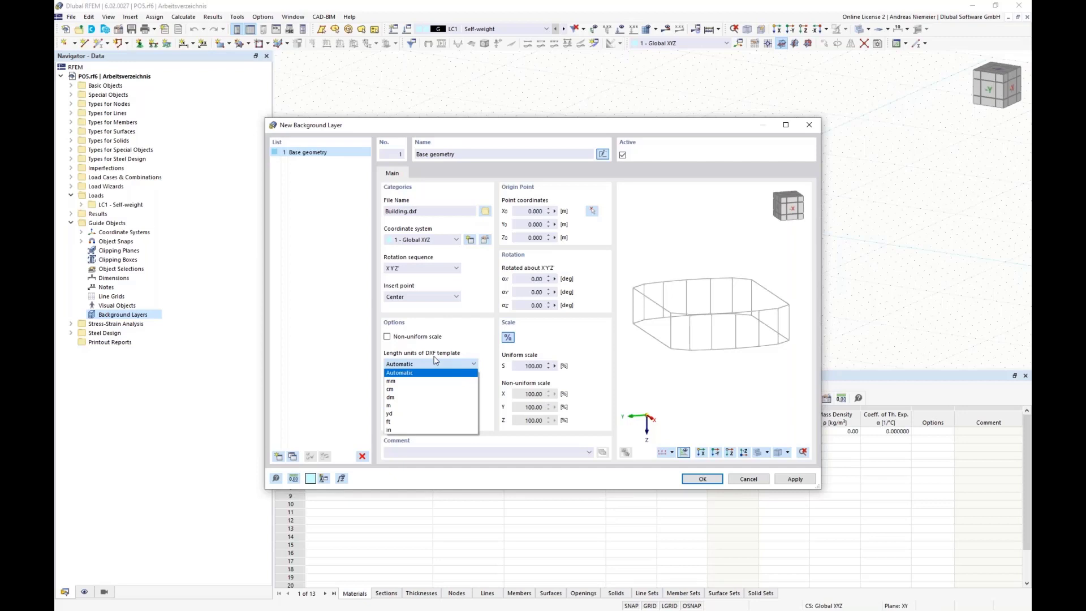
click(410, 405)
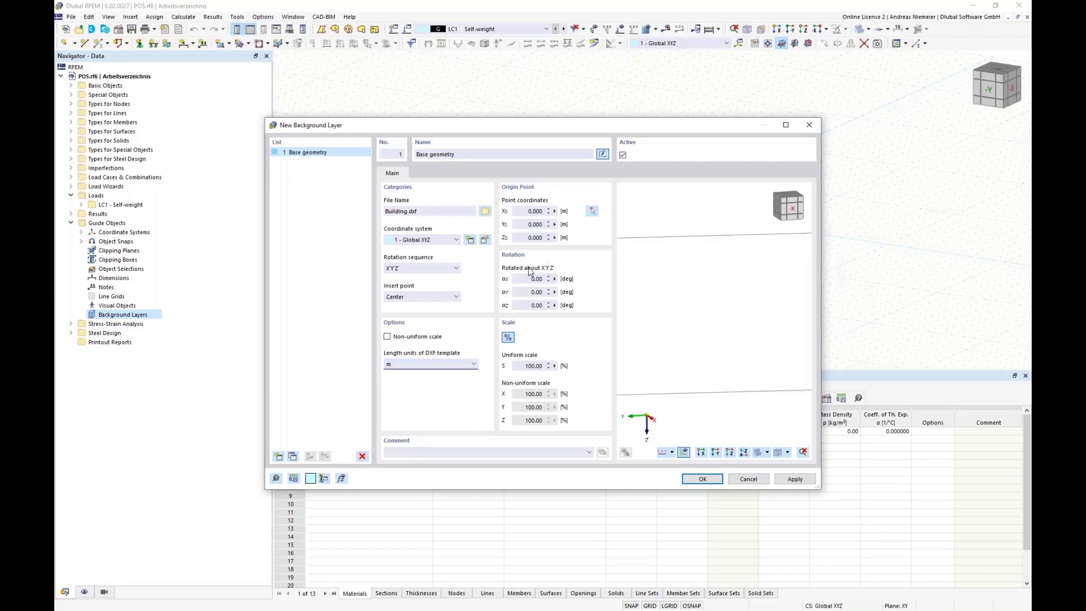
click(696, 481)
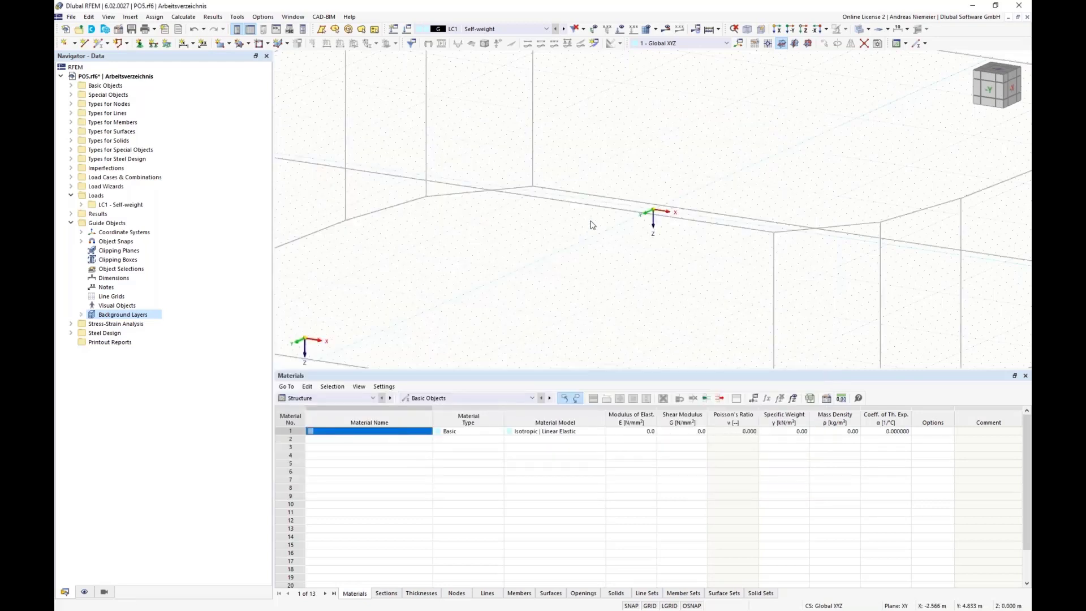
Step: Collapse the guide objects and loads in the navigator, expand the basic objects, and hide the work plane grid
scroll(591, 222, down, 4)
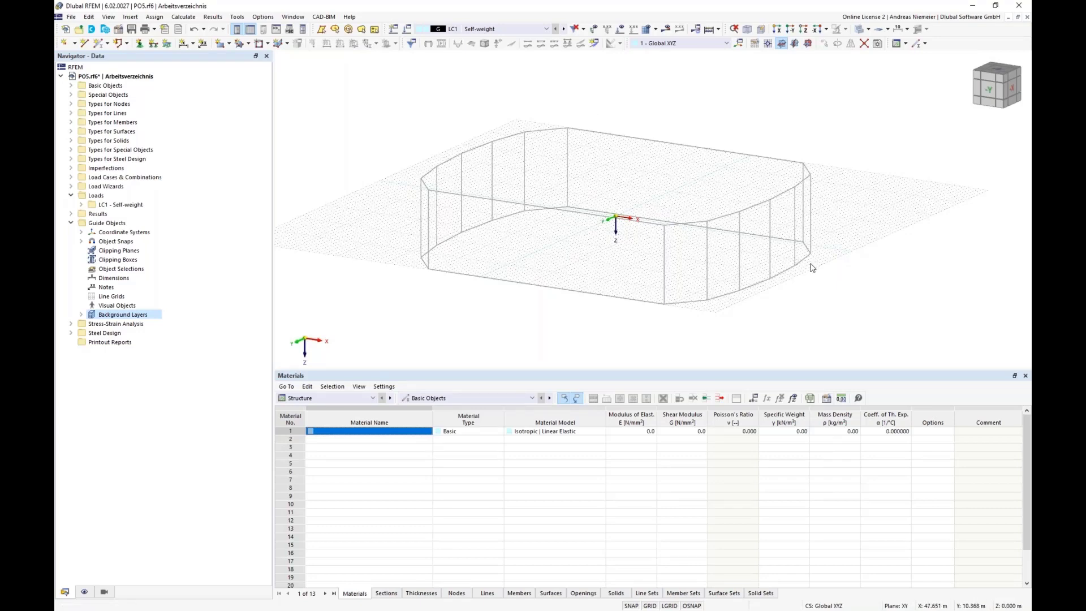
middle_drag(813, 263, 733, 266)
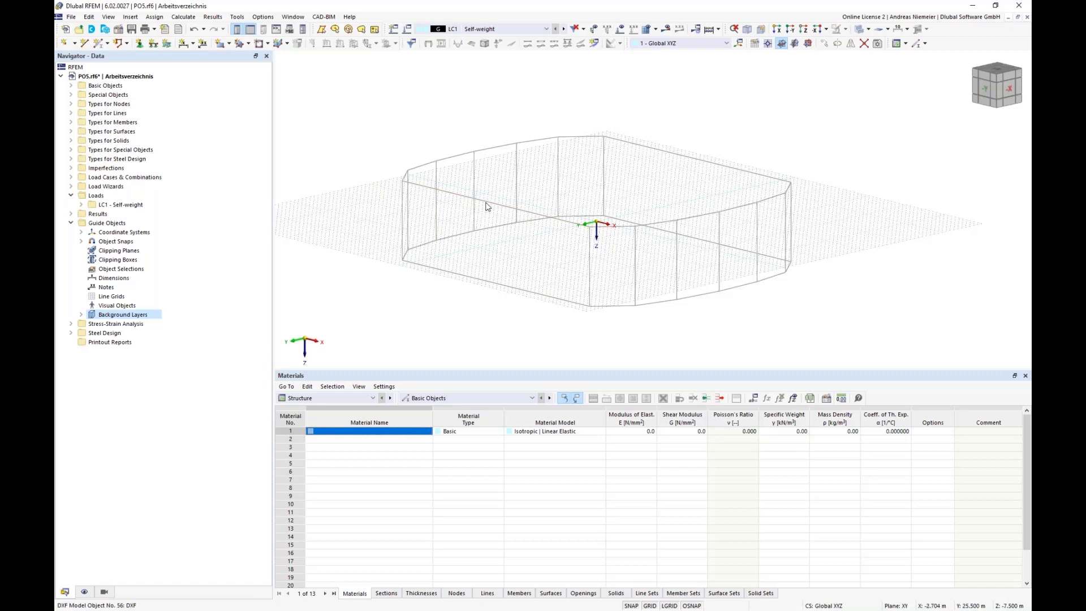
click(71, 223)
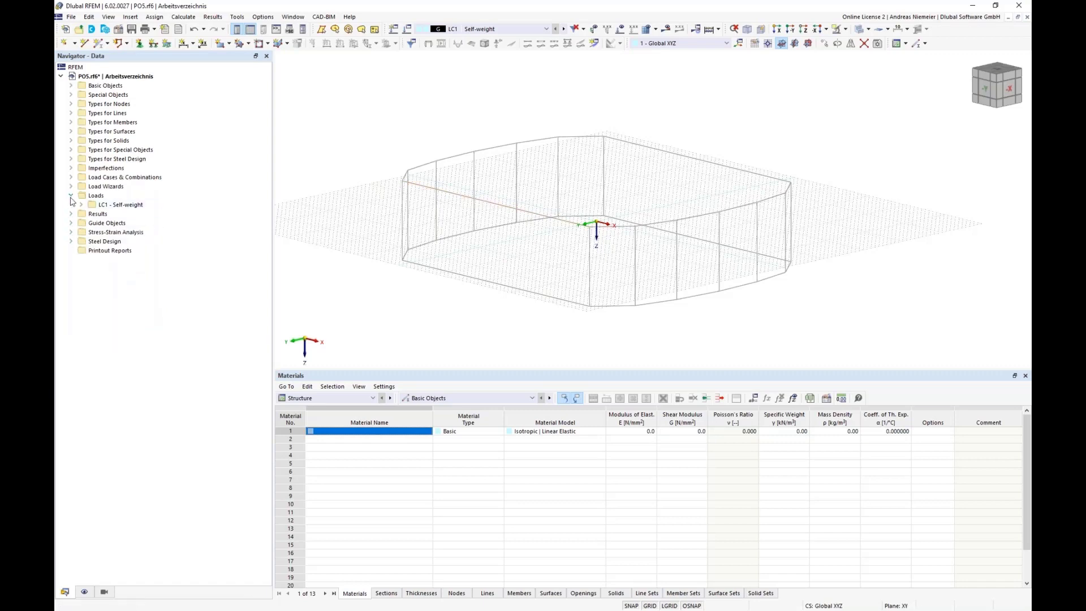
click(71, 196)
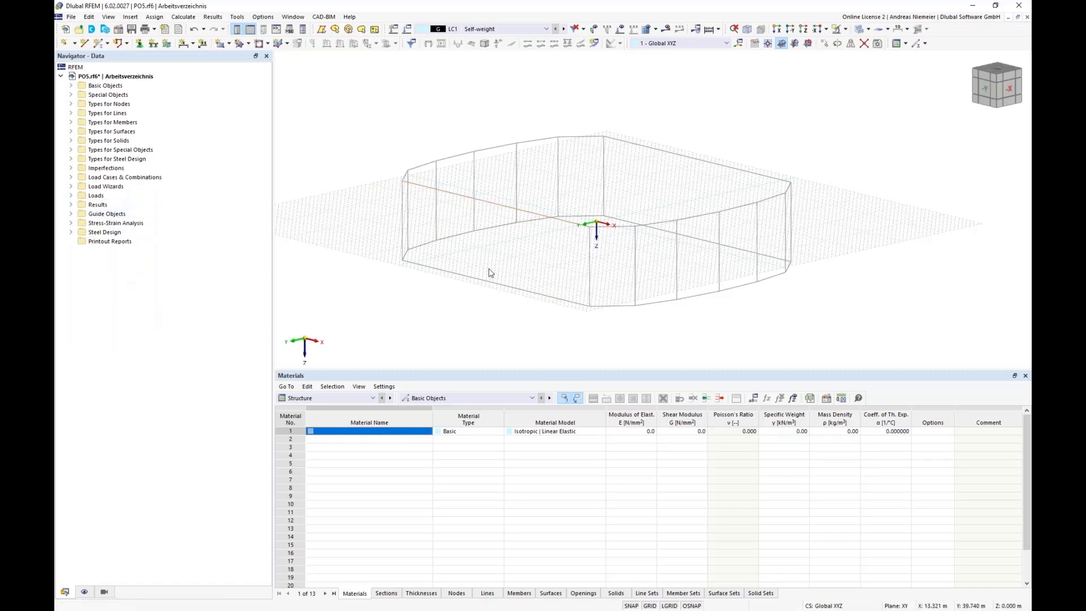
click(70, 86)
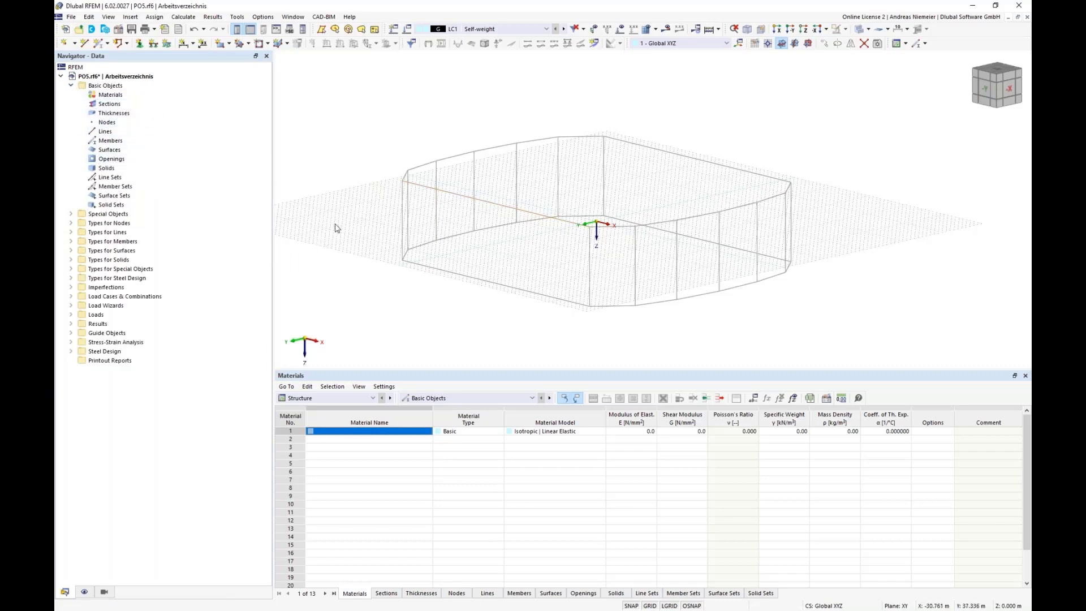
ctrl+middle_drag(339, 220, 417, 222)
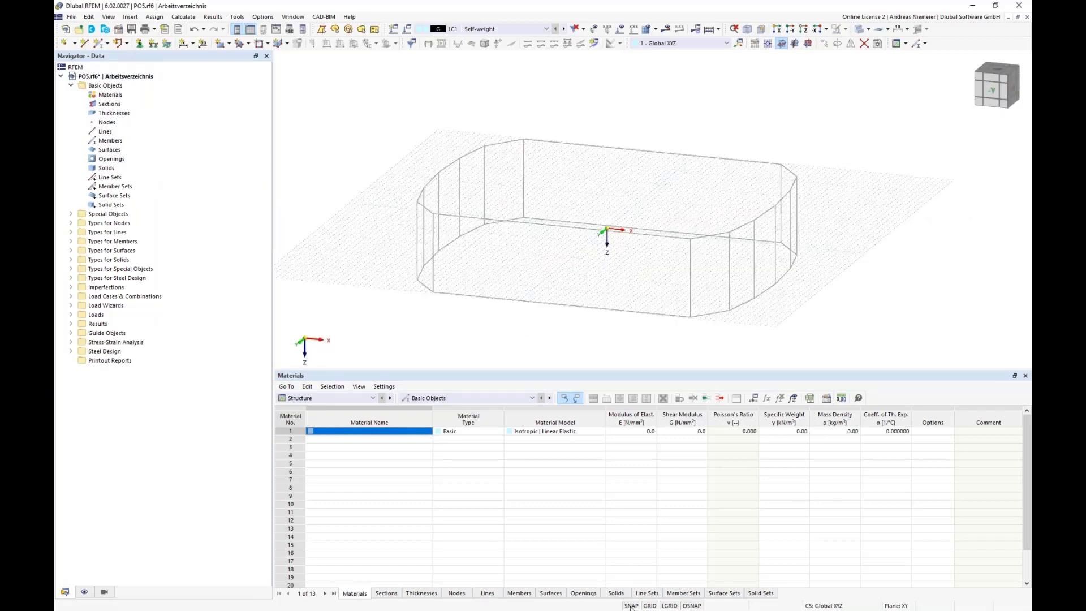
click(649, 606)
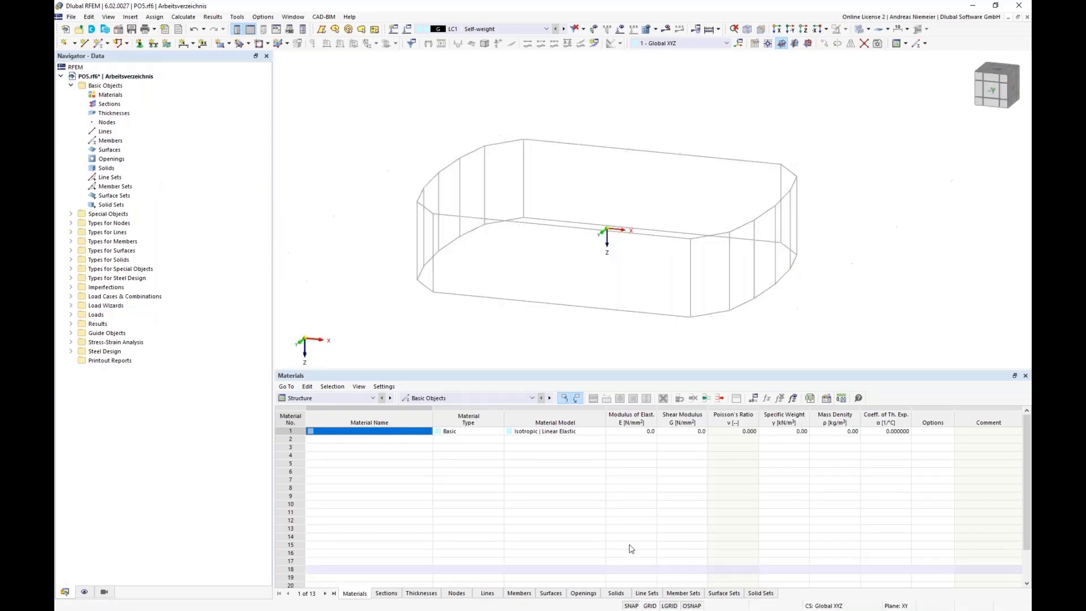
Step: Trace single lines over the background along the upper edge of the negative-X rounded end, from Y -25.5 m to Y 25.5 m
click(85, 49)
scroll(493, 148, up, 1)
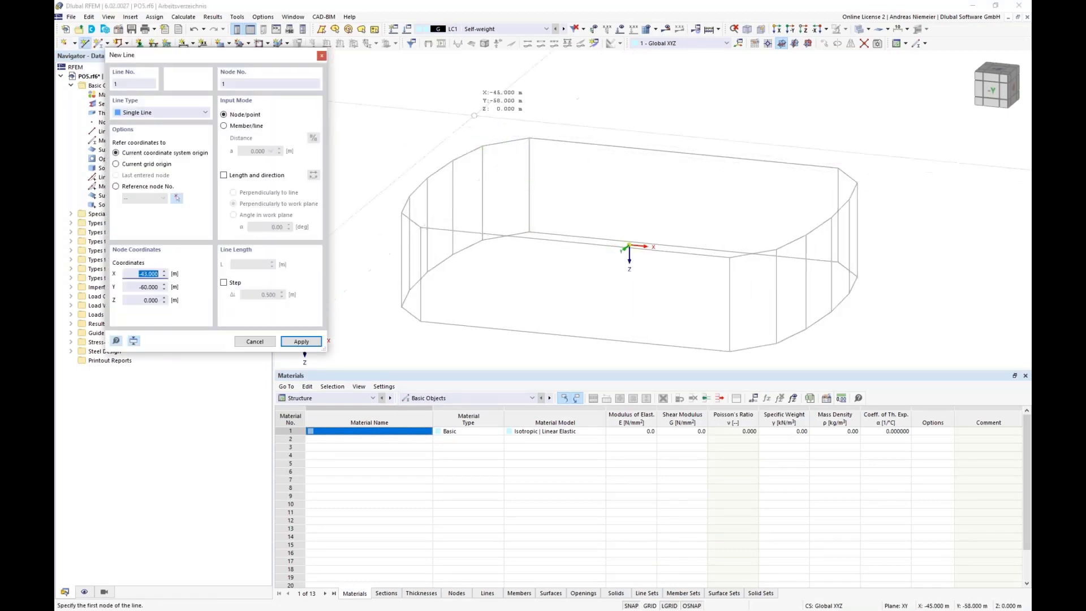
click(506, 141)
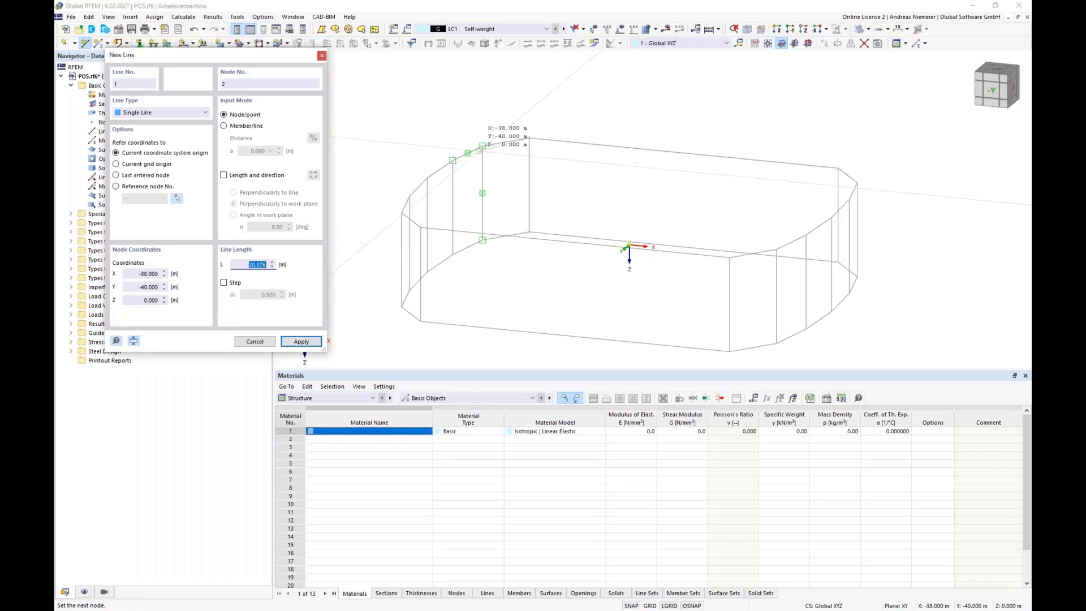
scroll(510, 140, up, 1)
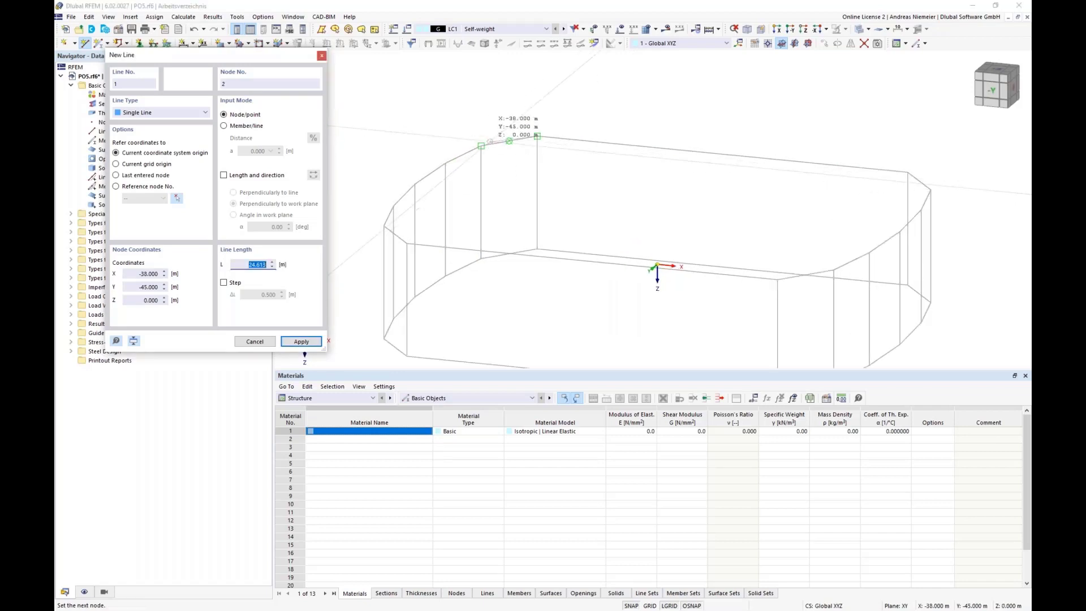
click(480, 146)
click(445, 163)
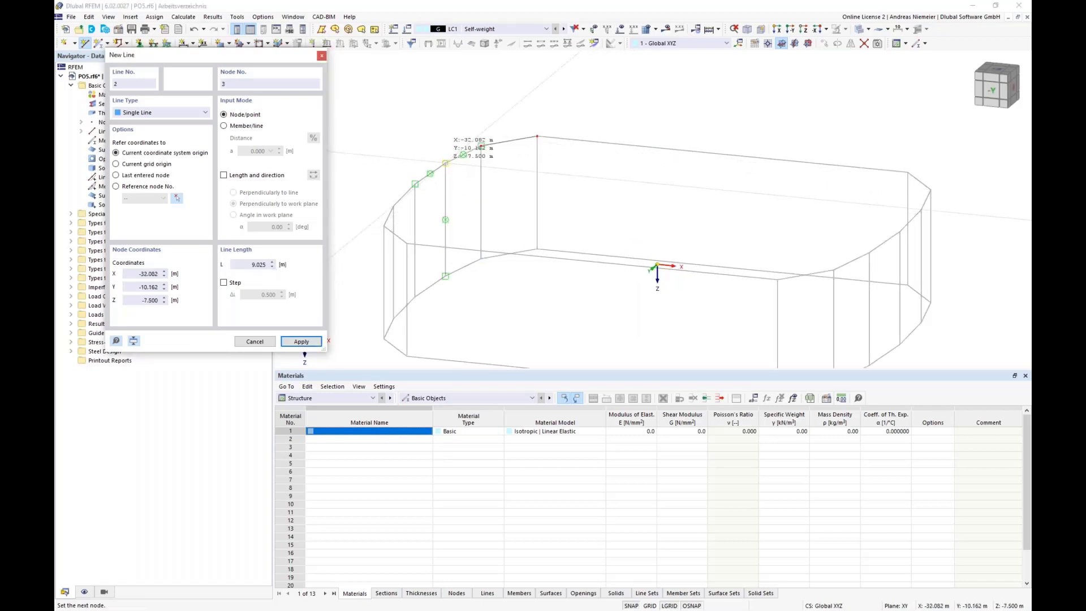
click(415, 184)
click(393, 206)
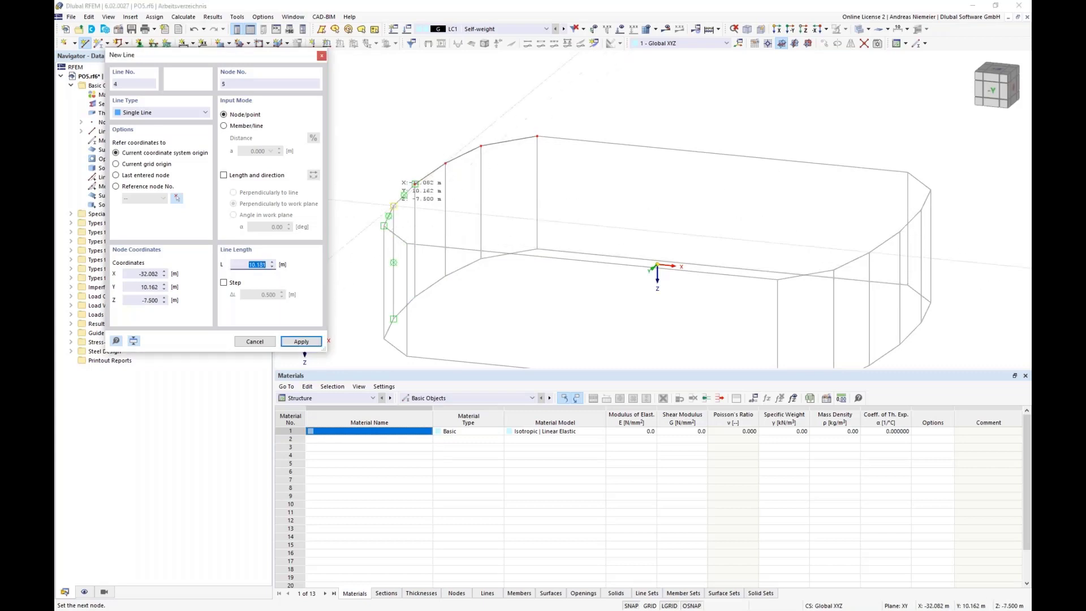
click(384, 225)
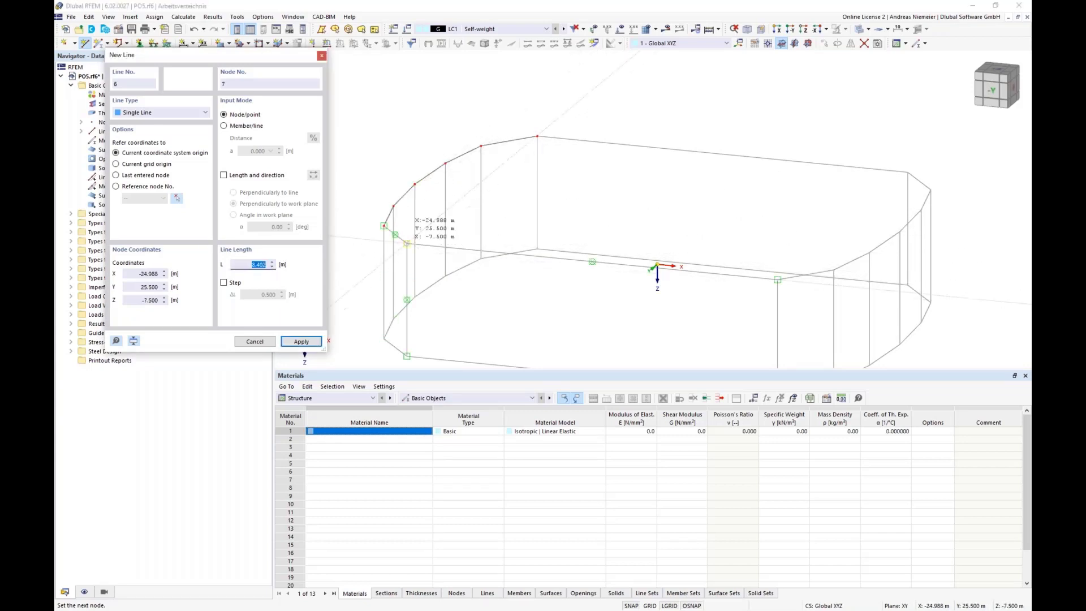
click(406, 243)
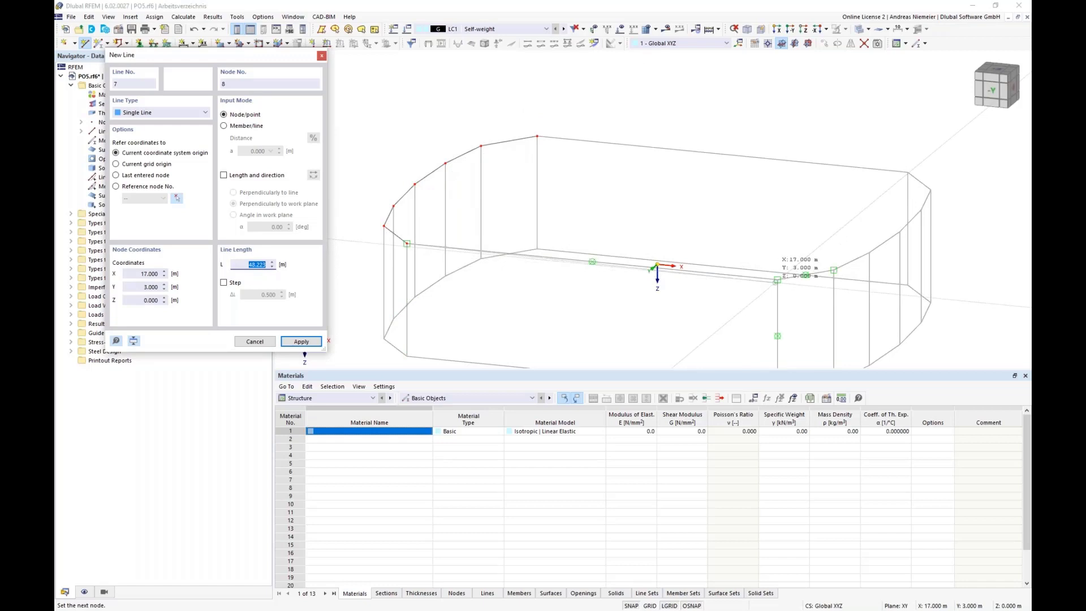
Step: Continue the single lines along the front side, the opposite rounded end and the rear side, closing the upper outline at its first node
click(777, 280)
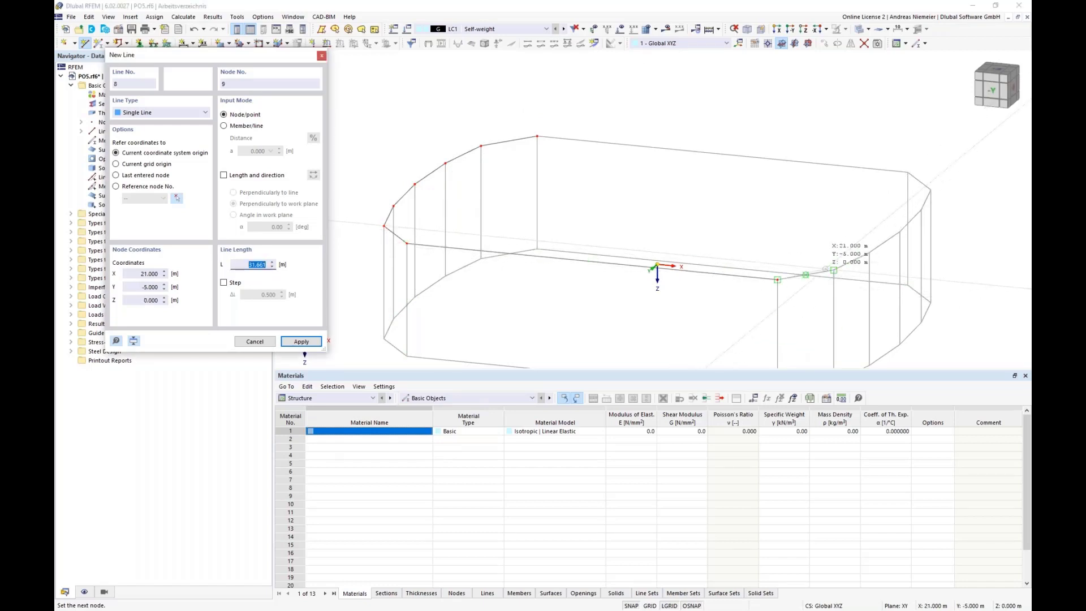
click(834, 270)
click(870, 253)
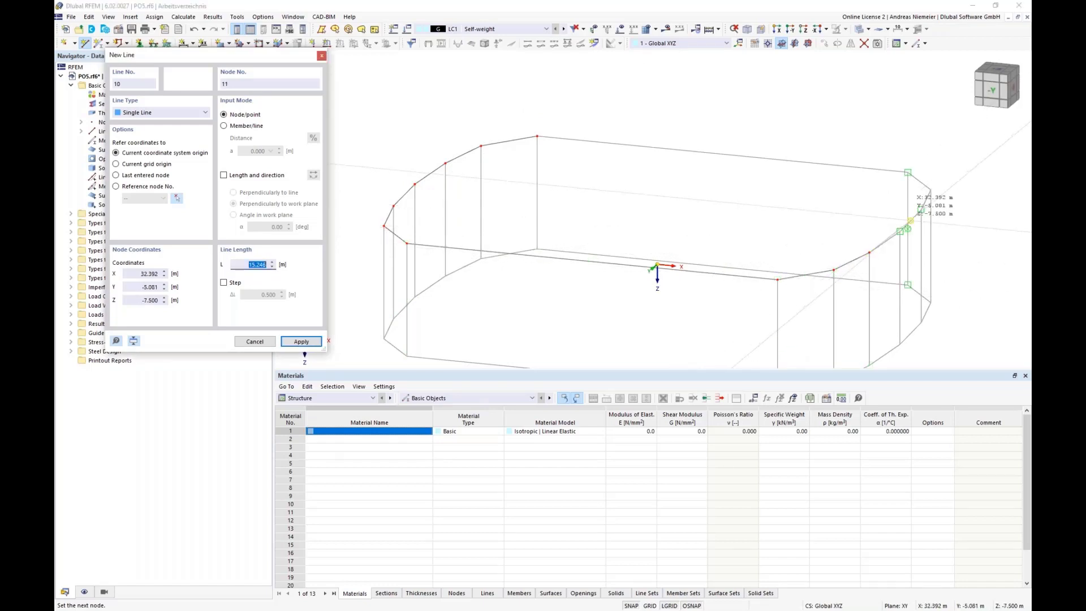
click(900, 230)
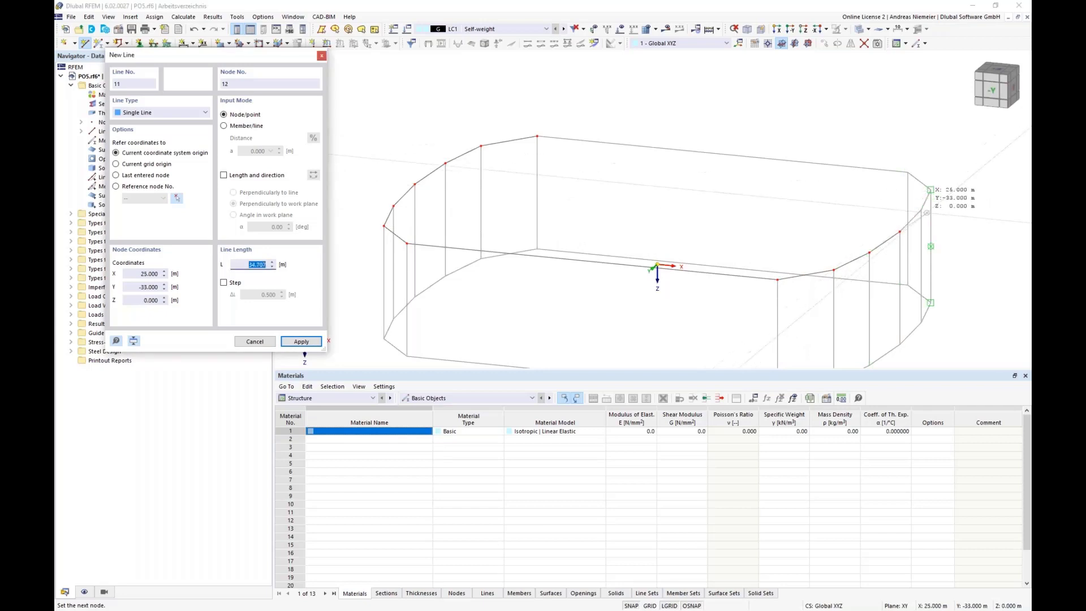
click(921, 209)
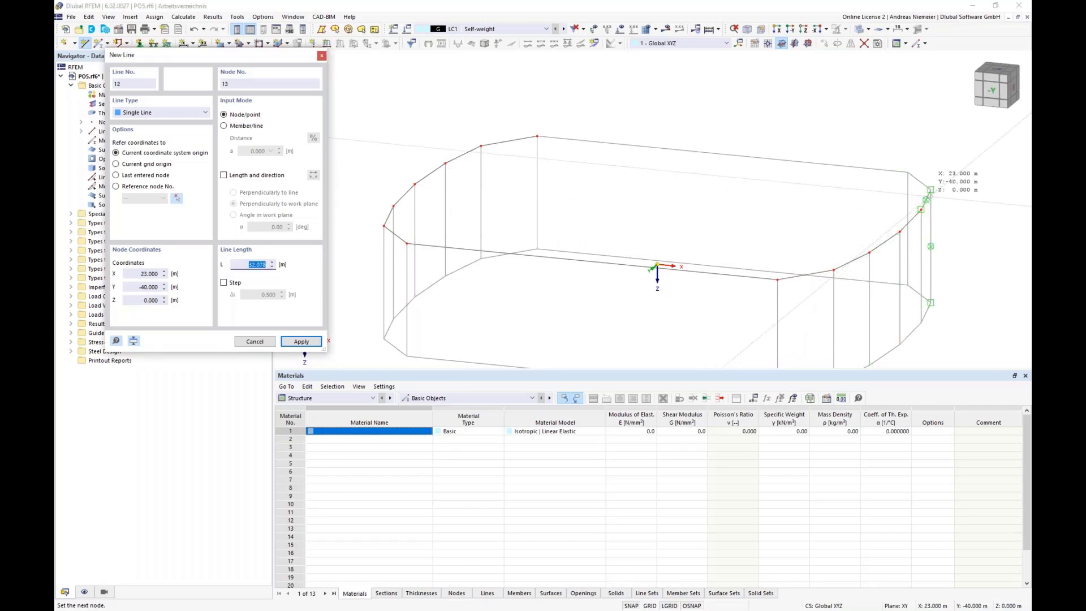
click(931, 189)
click(909, 173)
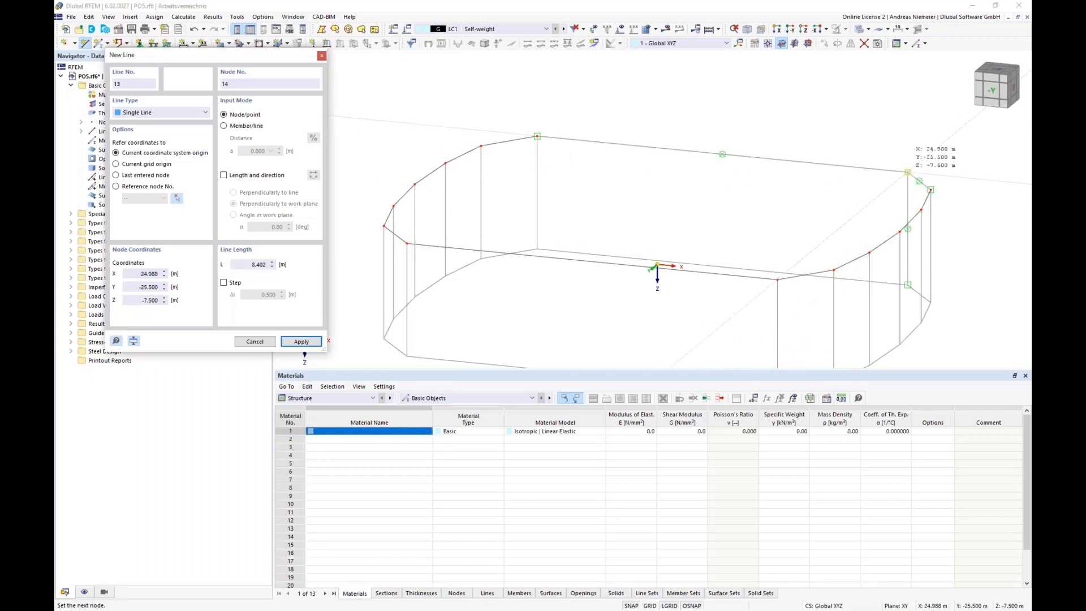
click(537, 136)
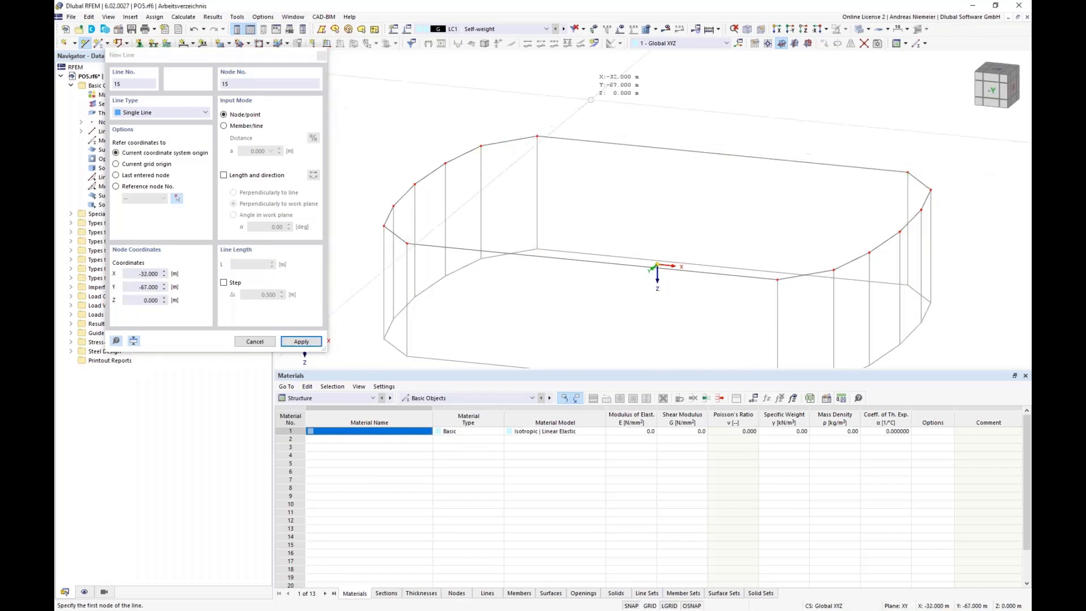
key(Escape)
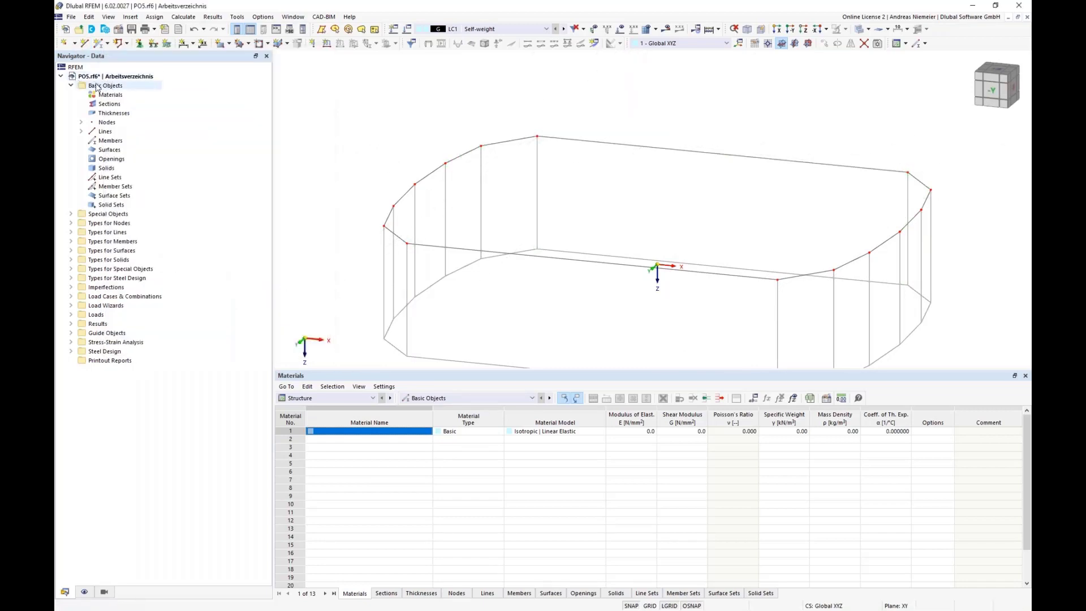
click(81, 132)
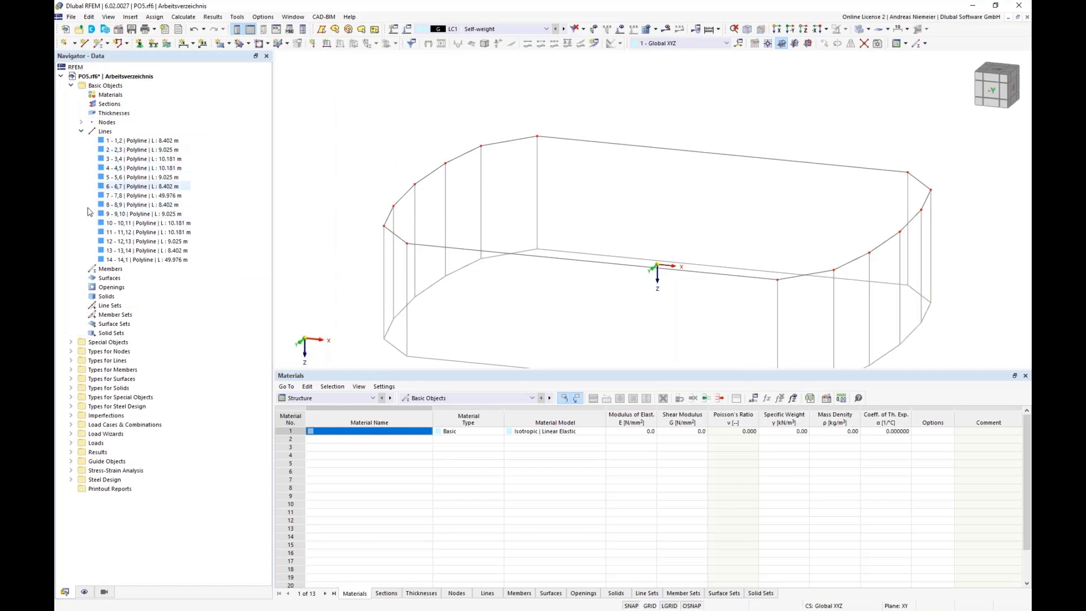
click(81, 131)
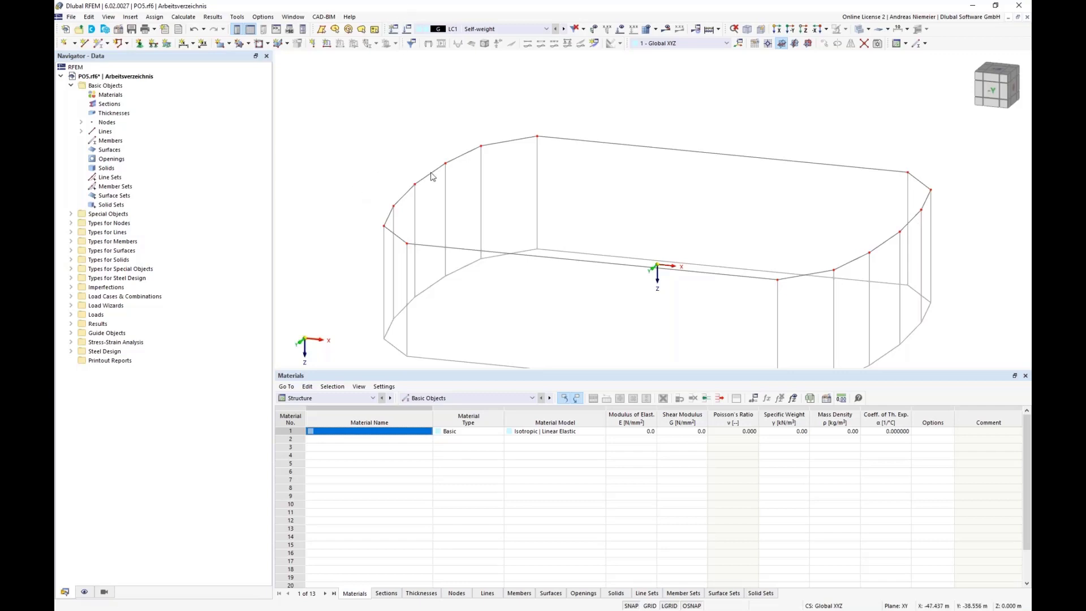
Step: Copy the middle node of the negative-X rounded end once, outward along X to X -34.202 m
scroll(481, 215, down, 3)
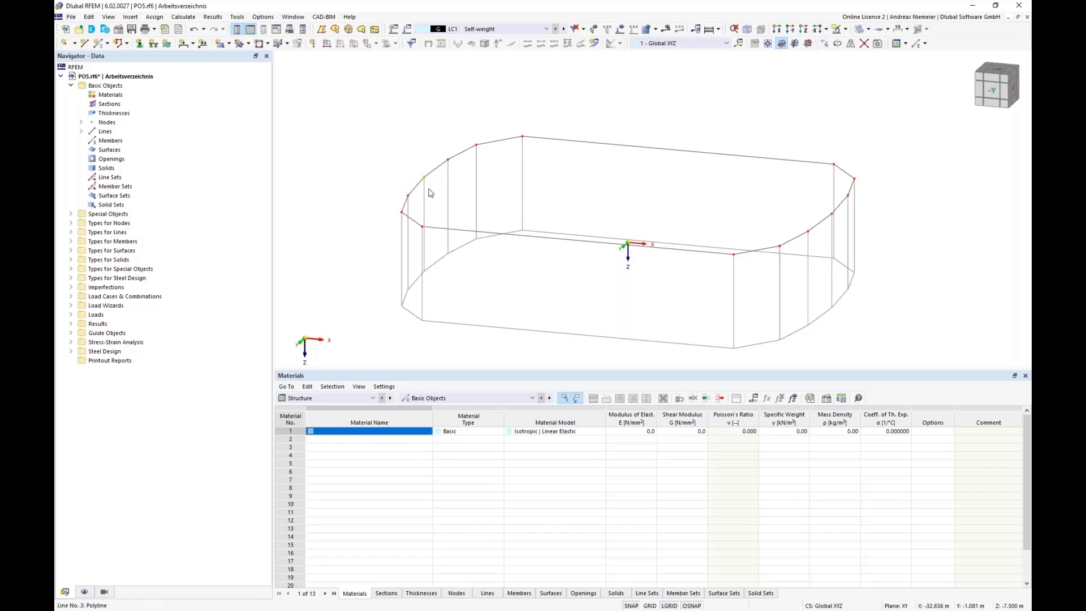
click(824, 43)
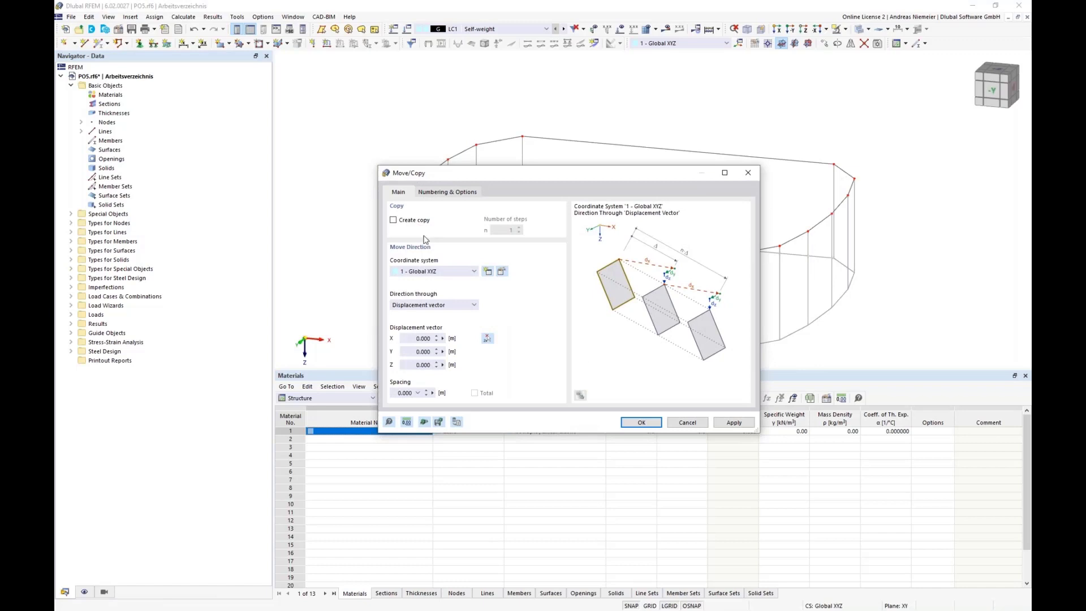
click(394, 220)
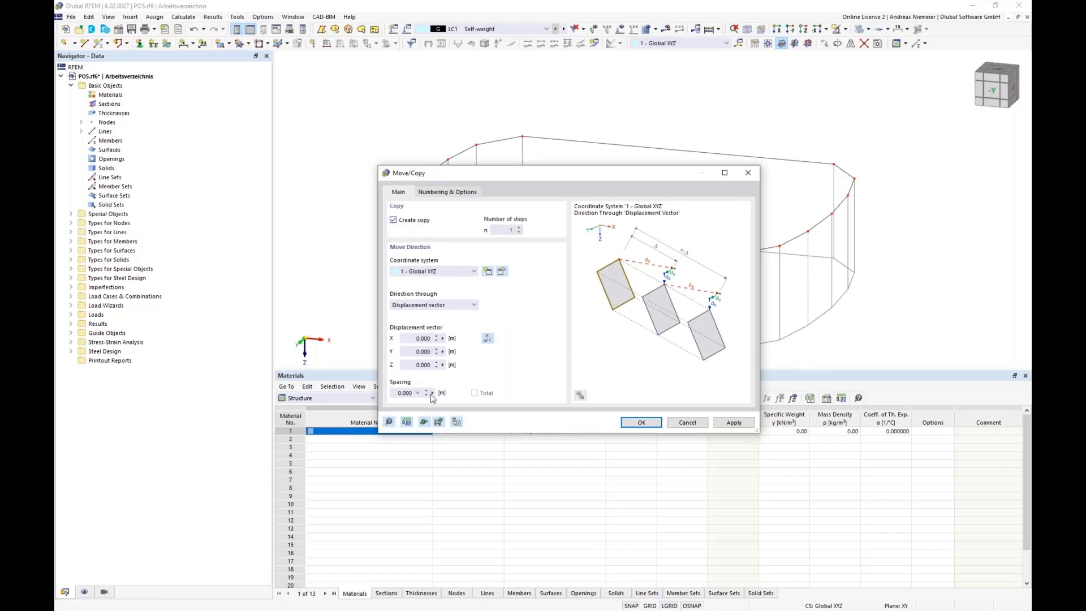
click(406, 340)
click(641, 423)
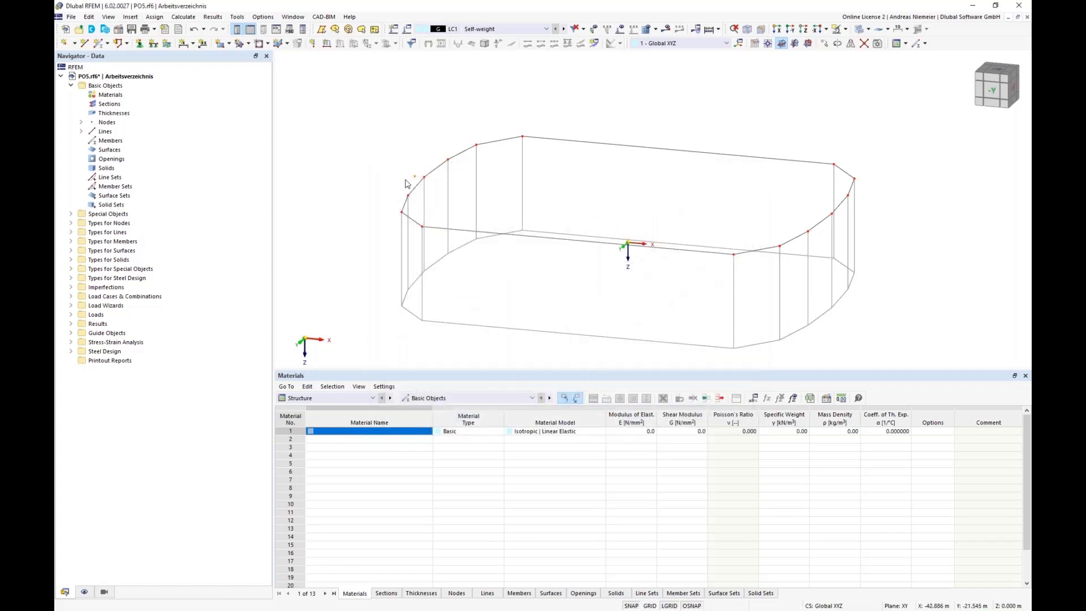
scroll(419, 187, up, 2)
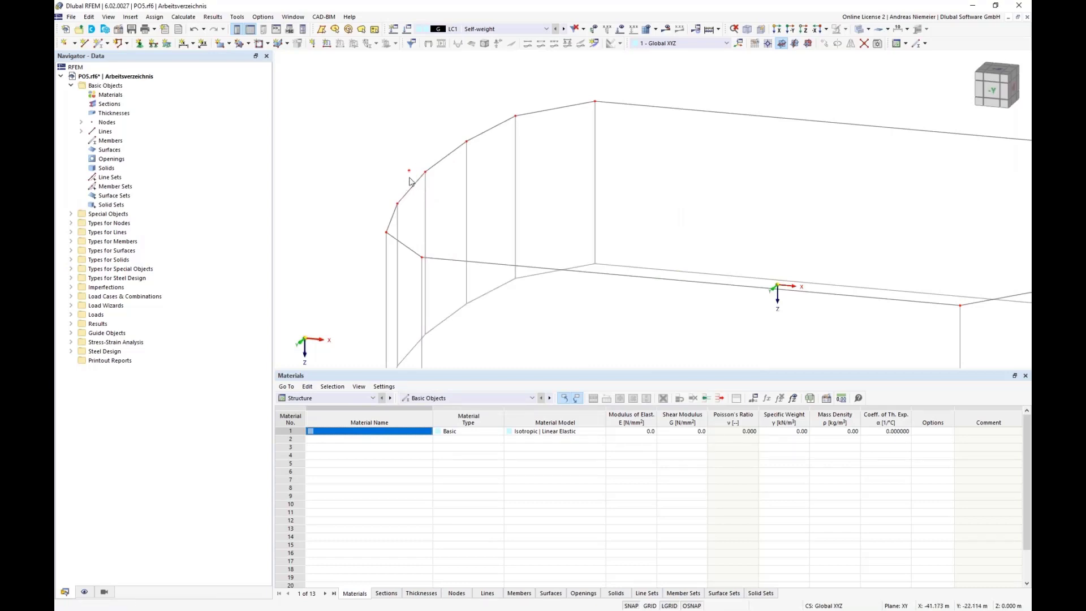
scroll(443, 201, down, 2)
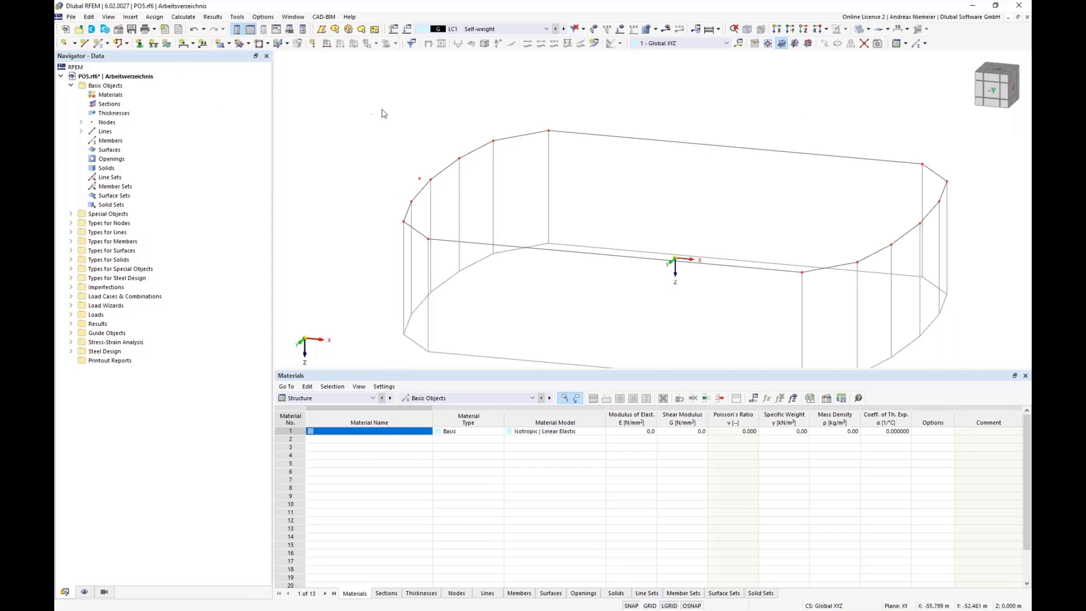
Step: Create a node midway (50 %) between two diagonally opposite corners of the upper outline
click(74, 43)
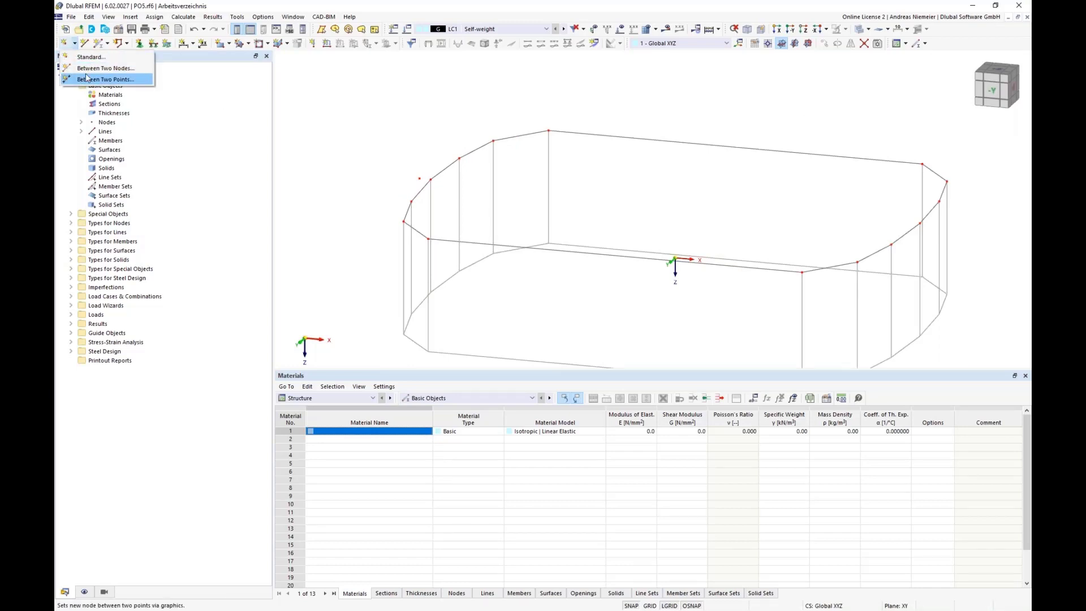
click(82, 68)
click(548, 130)
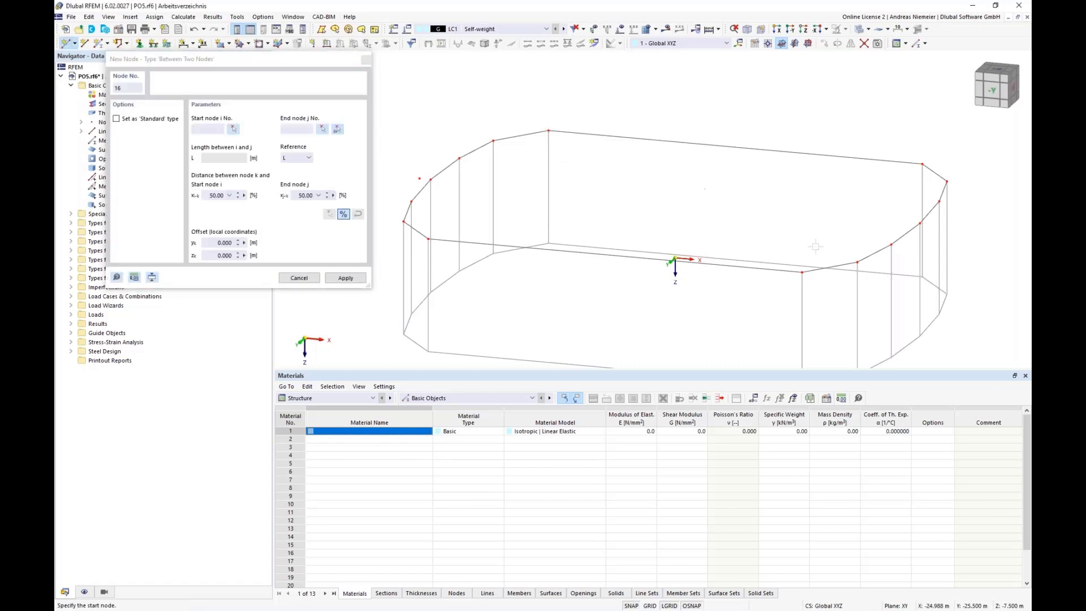
click(802, 272)
click(346, 278)
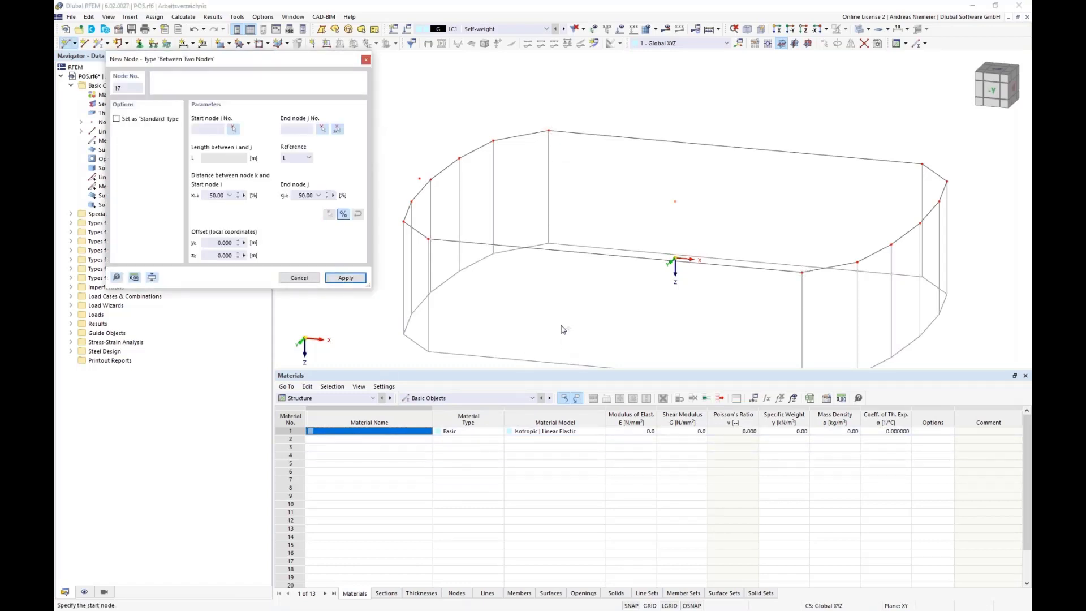
key(Escape)
Step: Select the upper outline and set up a one-step scaled copy through the central node at X 0, Y 0, Z -7.5 m
ctrl+middle_drag(596, 305, 633, 272)
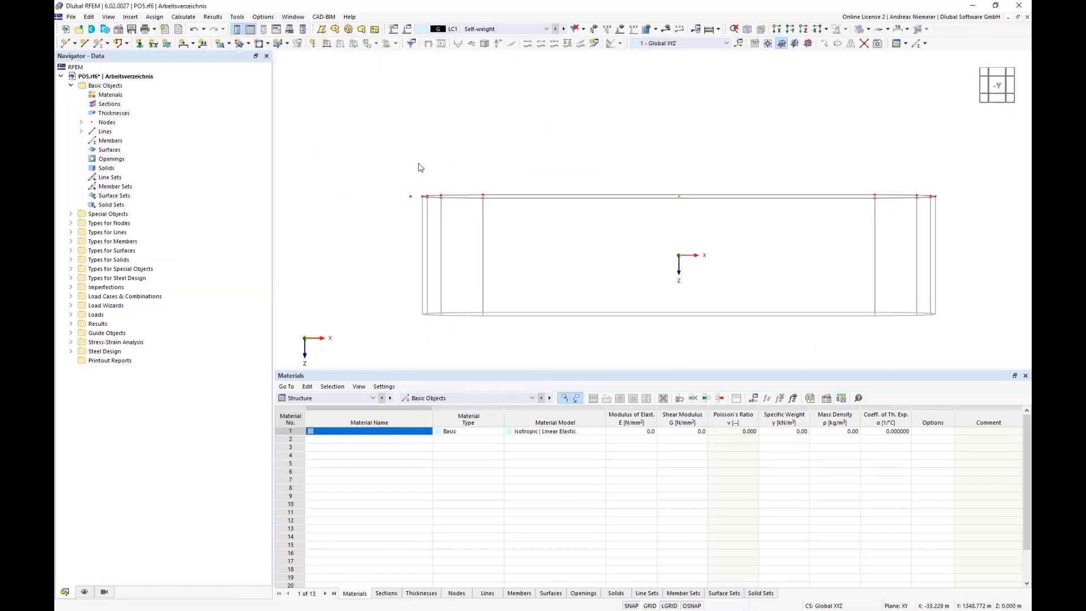
drag(417, 163, 962, 223)
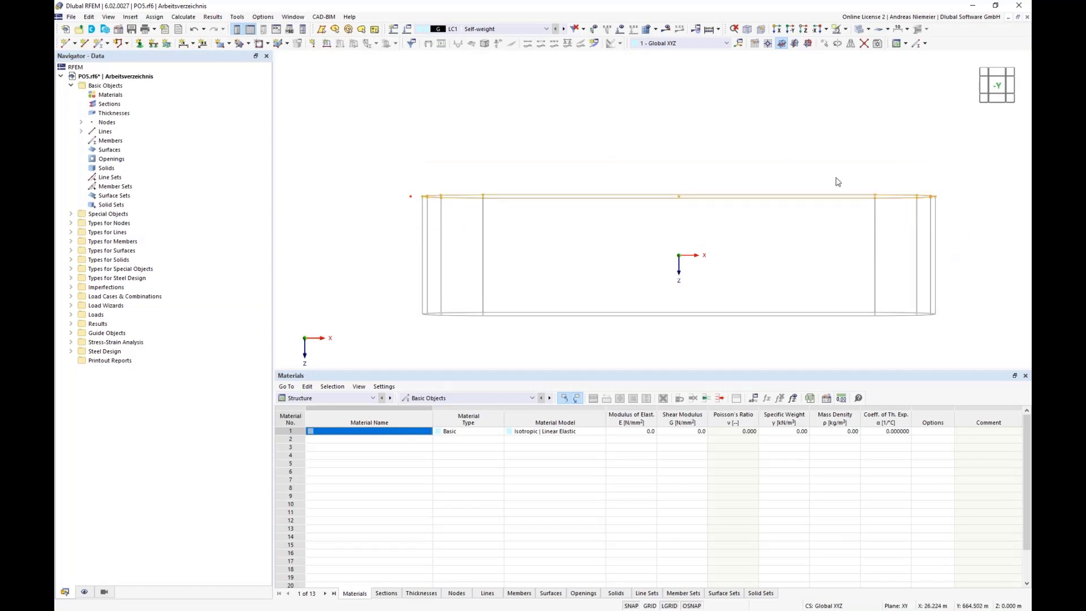
ctrl+middle_drag(836, 177, 760, 207)
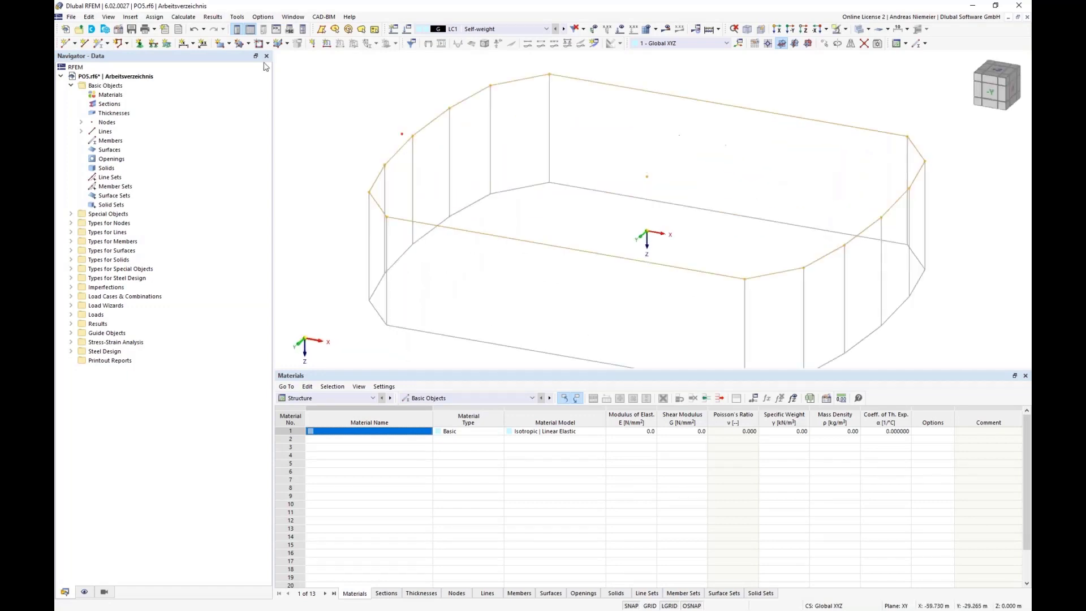
click(89, 17)
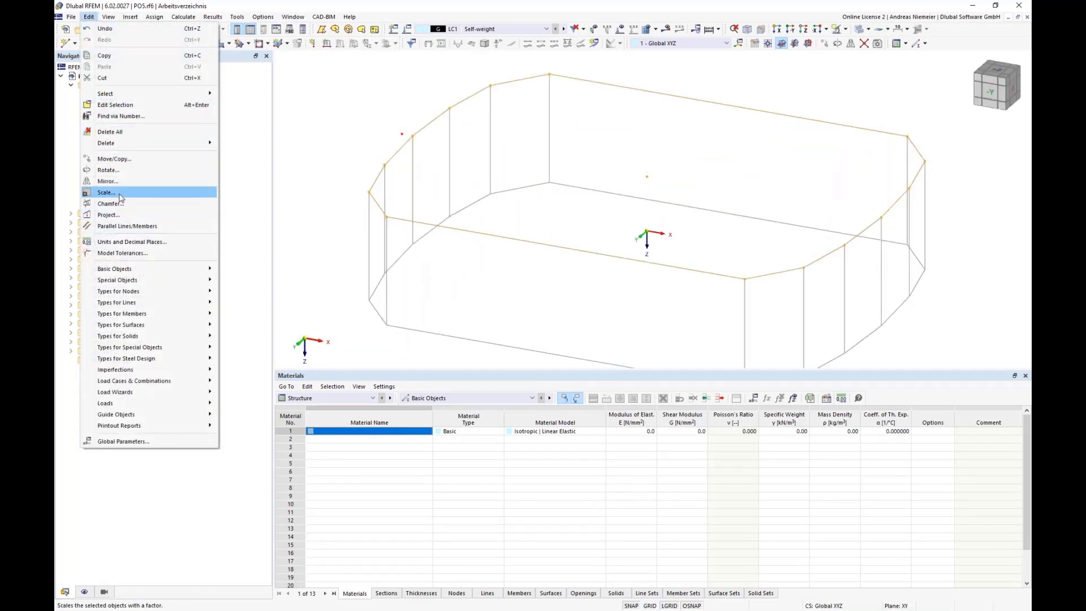
click(108, 193)
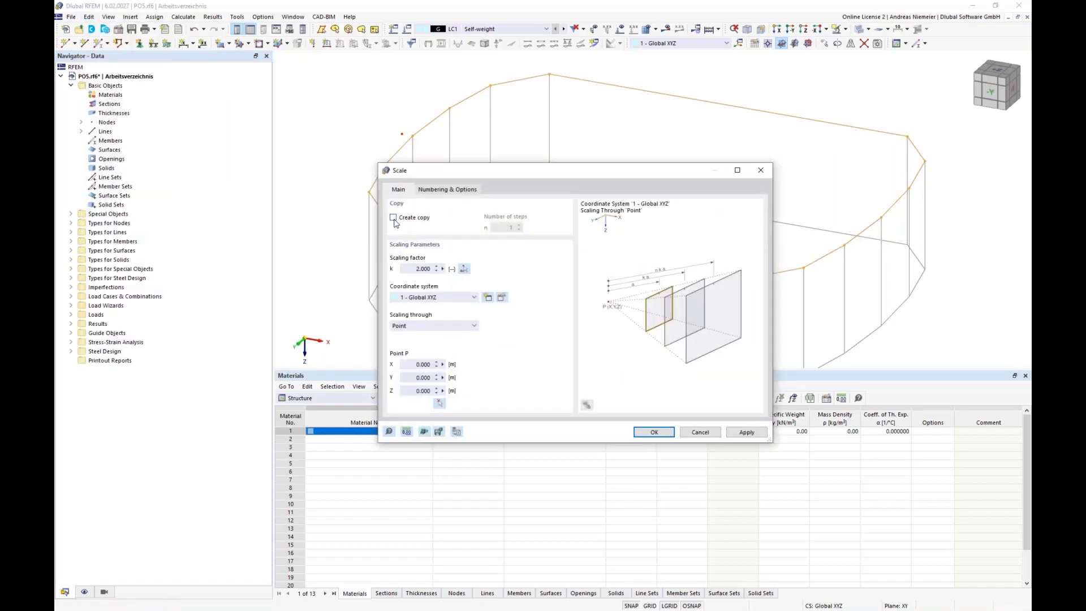
click(393, 218)
click(440, 404)
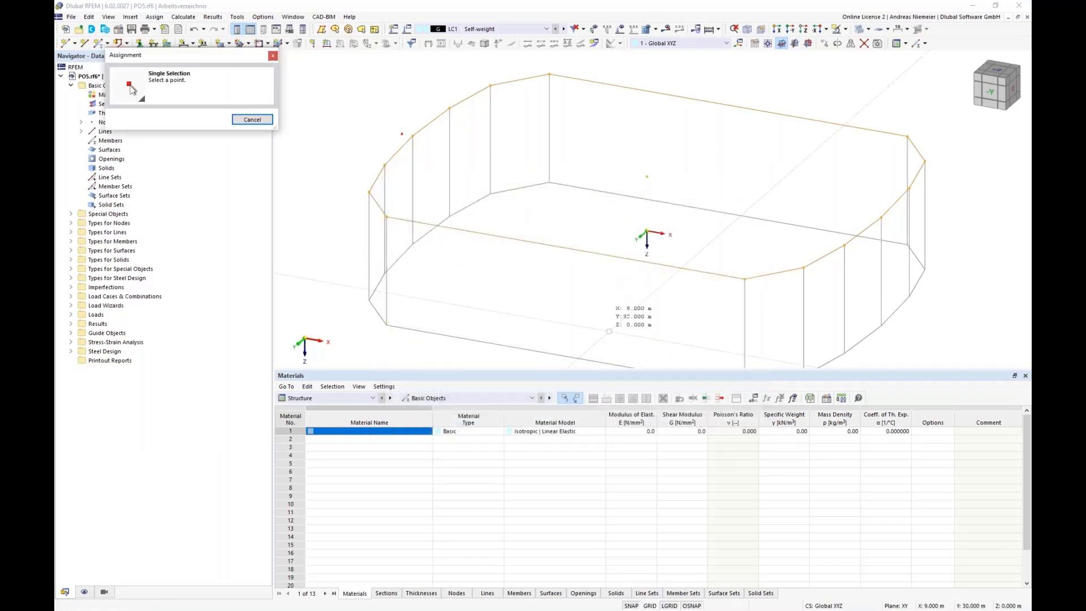
click(647, 177)
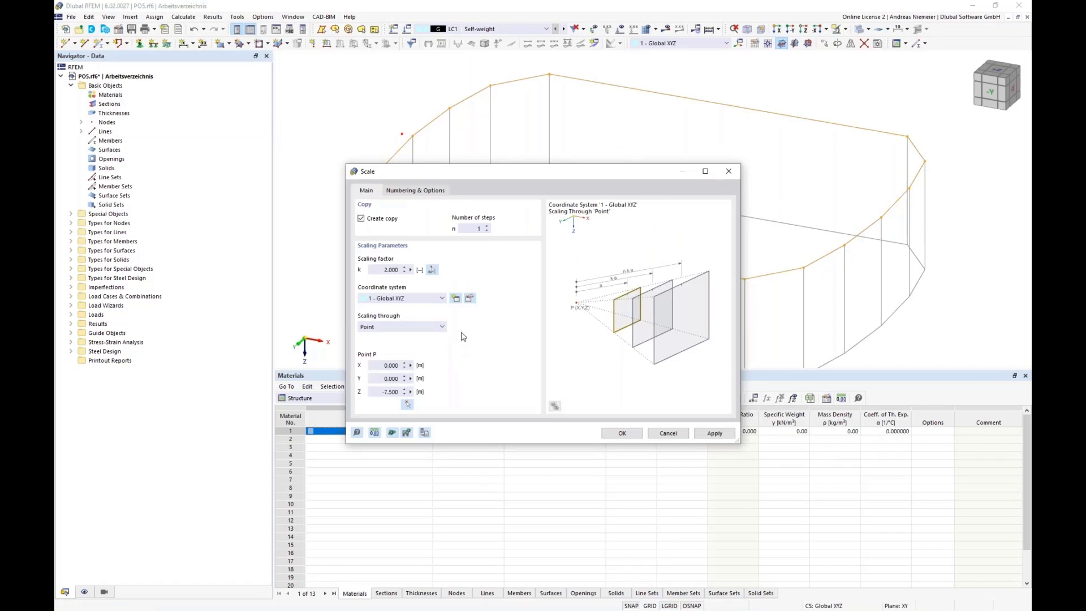
Step: Derive the scaling factor from the central node's distances to the outline's end node and its offset copy, and create the scaled outline
click(432, 270)
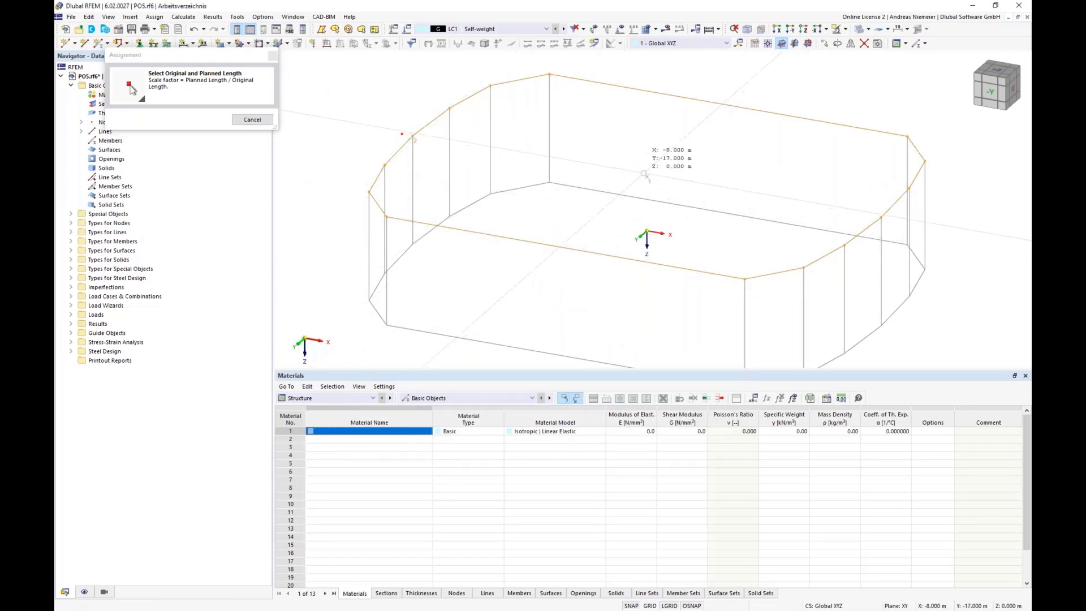
click(413, 137)
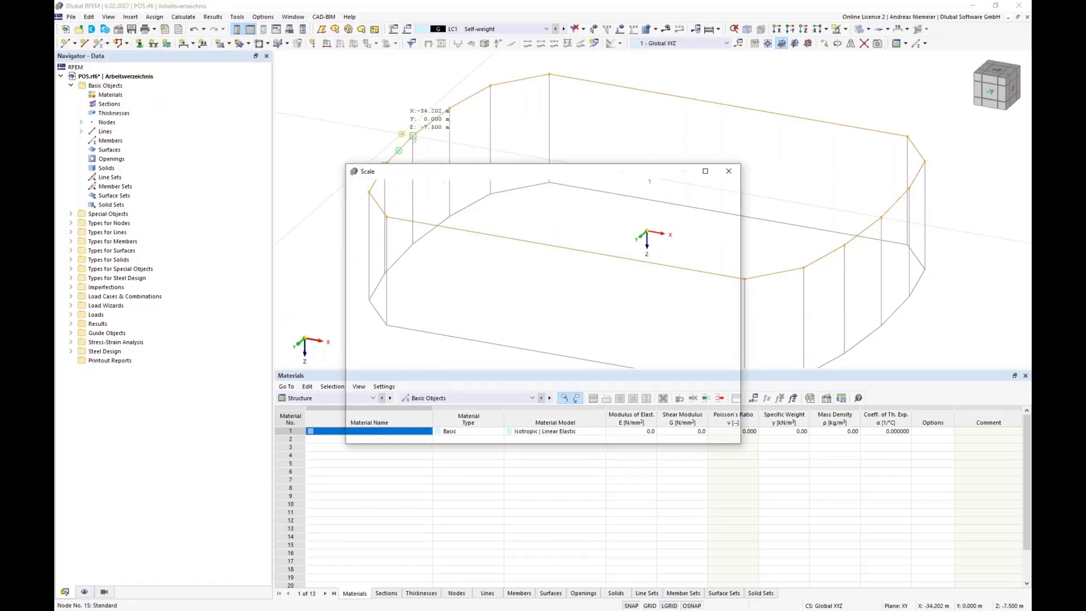
click(615, 433)
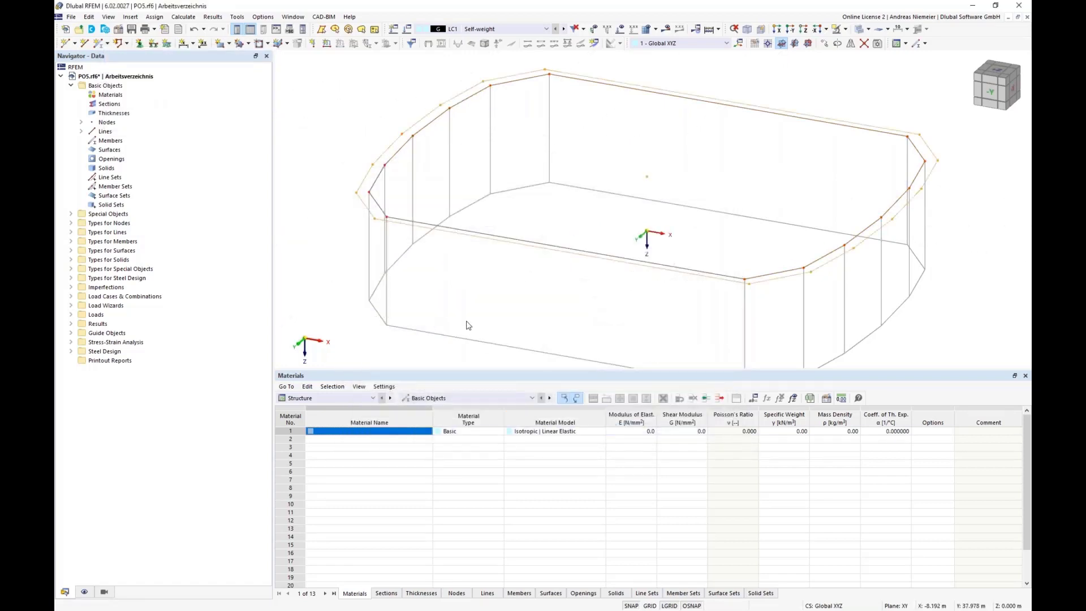
Step: Draw a single line between the two corners of the lower outline's straight long side at positive Y
ctrl+middle_drag(480, 308, 507, 295)
scroll(507, 295, down, 1)
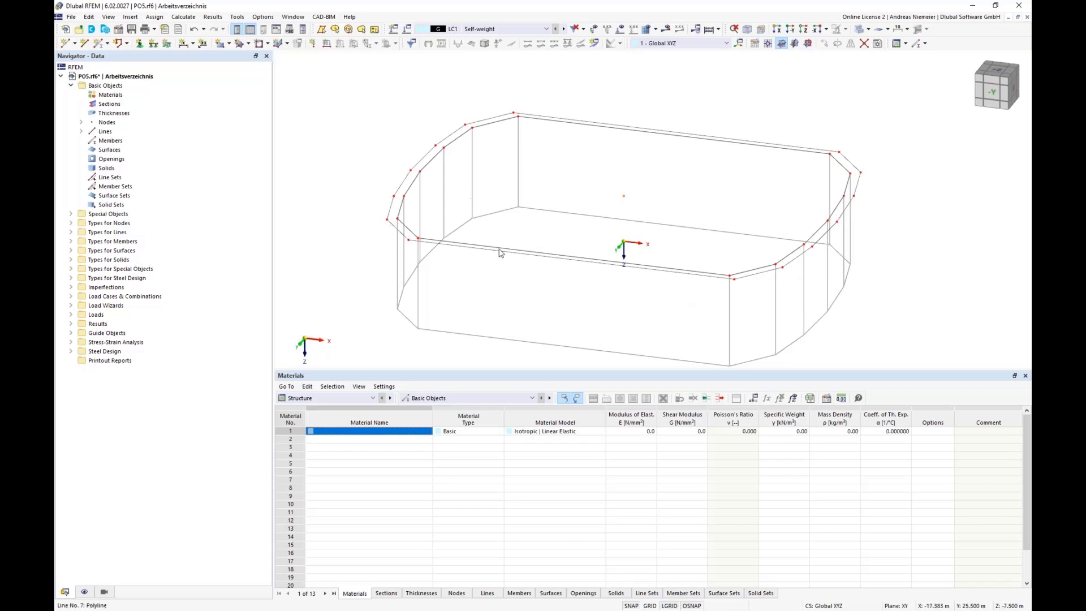
ctrl+middle_drag(499, 250, 566, 143)
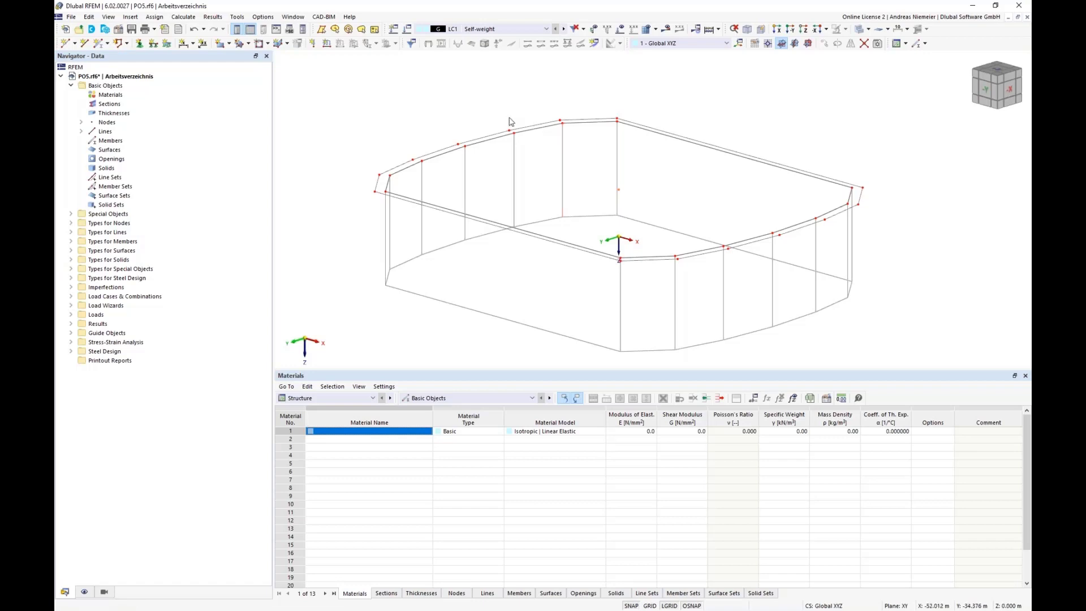
scroll(443, 114, down, 2)
scroll(392, 237, up, 1)
ctrl+middle_drag(392, 241, 417, 261)
scroll(416, 261, down, 1)
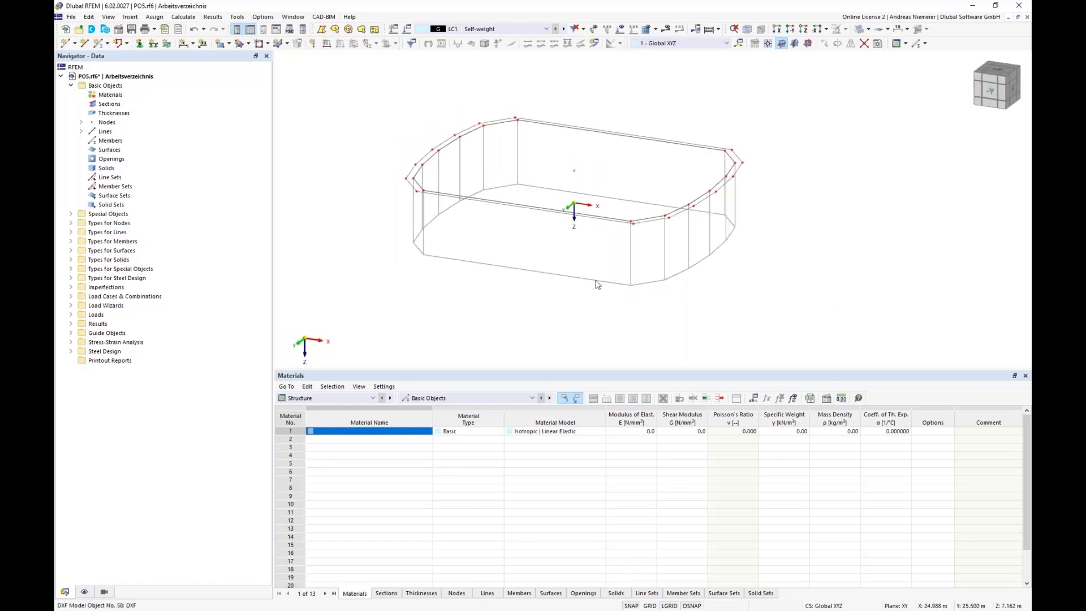
click(83, 44)
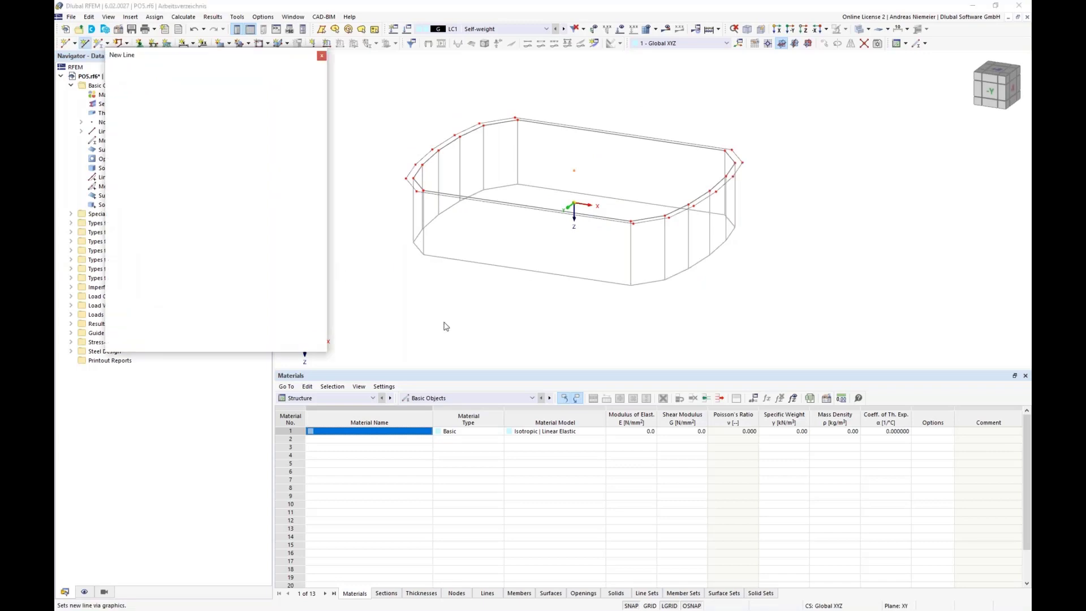
click(423, 254)
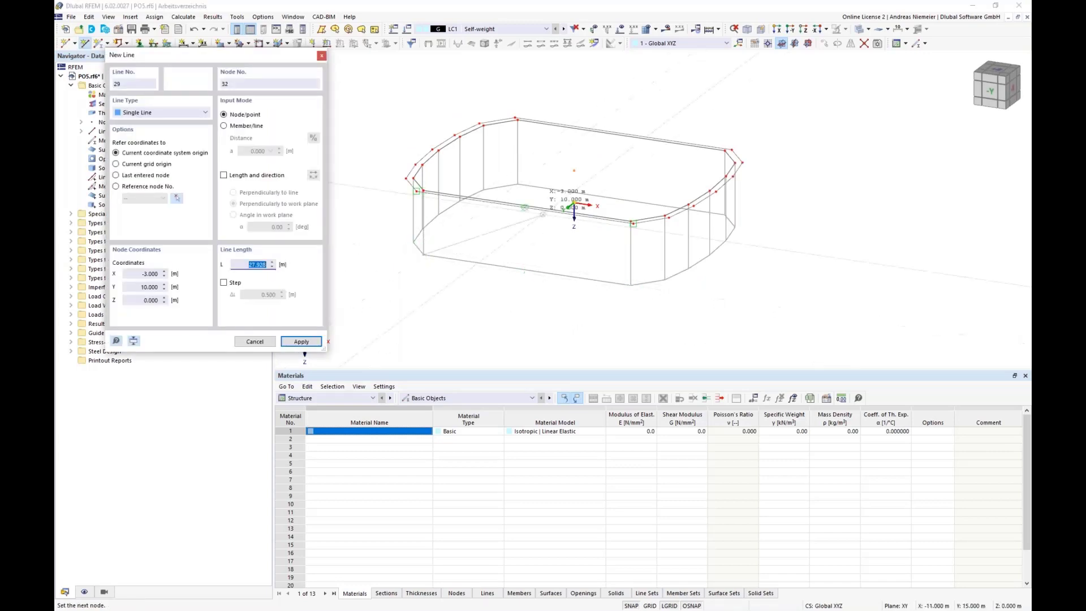
click(631, 284)
key(Escape)
key(Escape)
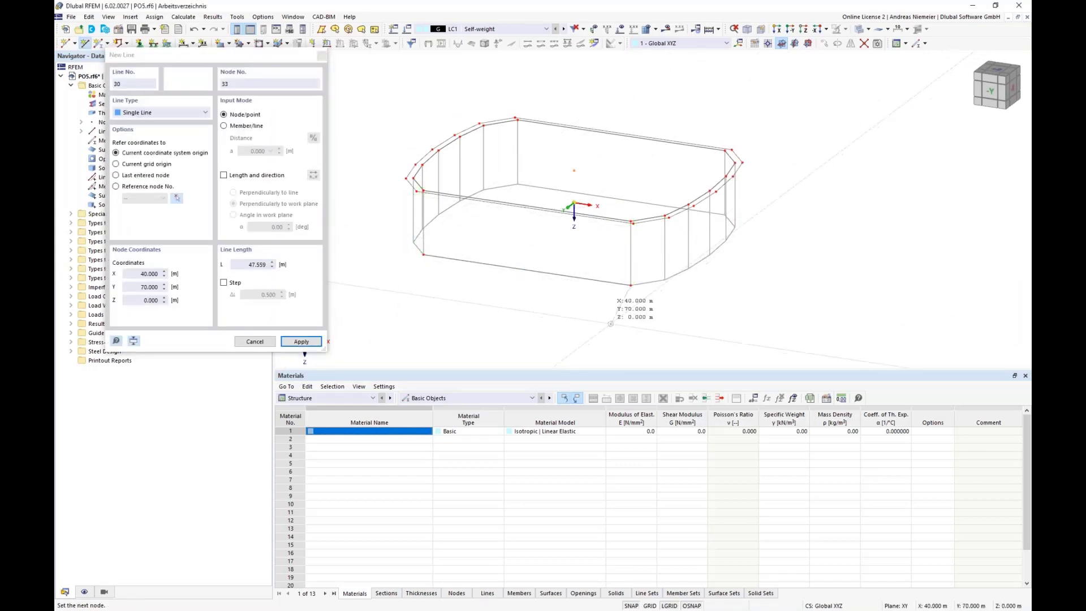
Step: Close the Materials table to enlarge the model view
ctrl+middle_drag(548, 316, 565, 313)
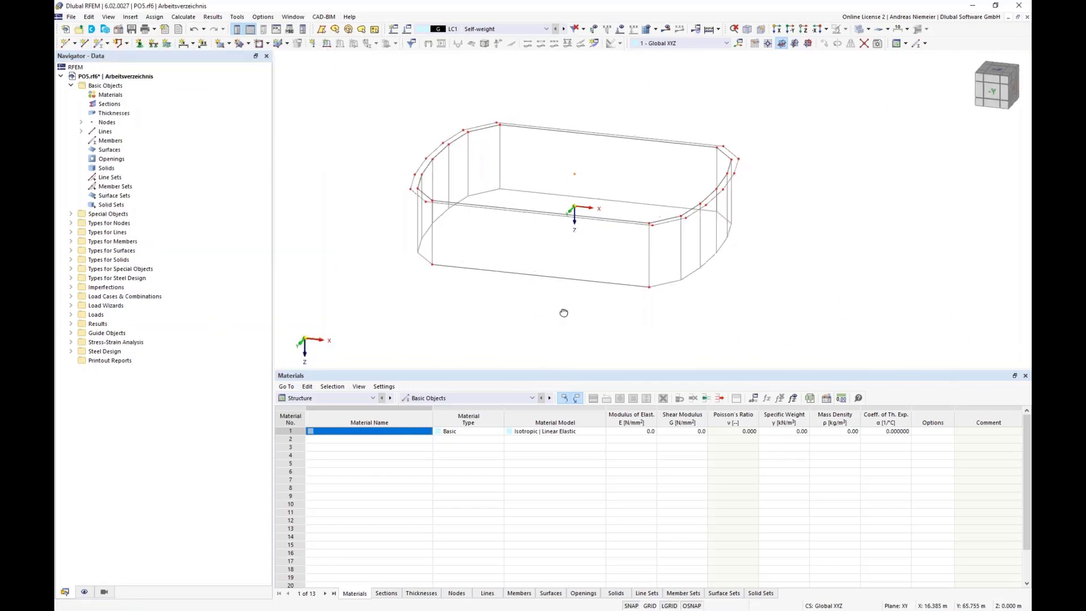
click(1026, 375)
middle_drag(541, 423, 541, 400)
scroll(589, 379, up, 2)
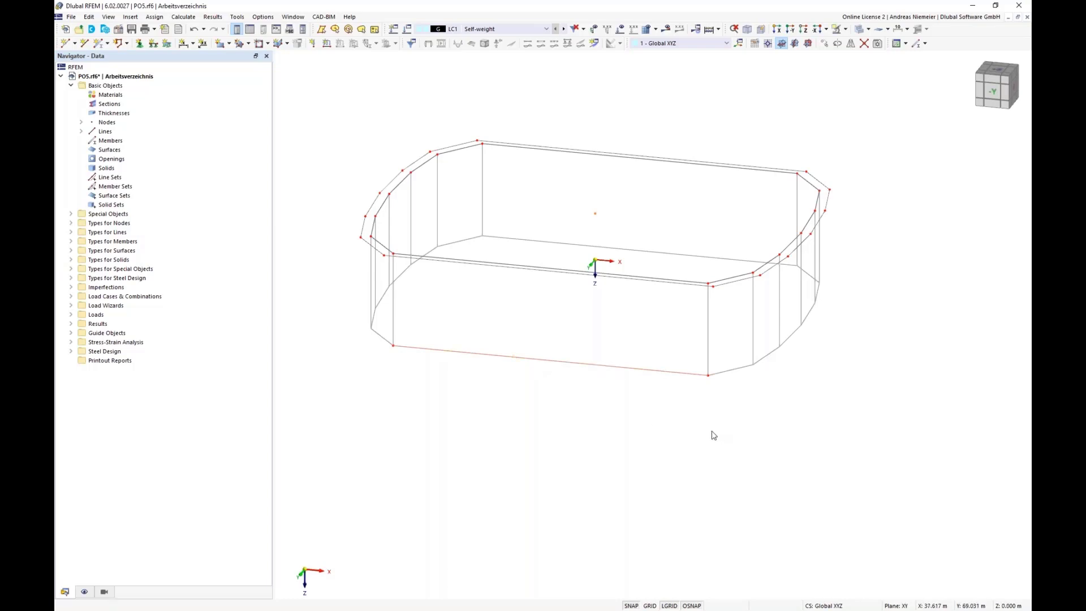
ctrl+middle_drag(710, 436, 693, 424)
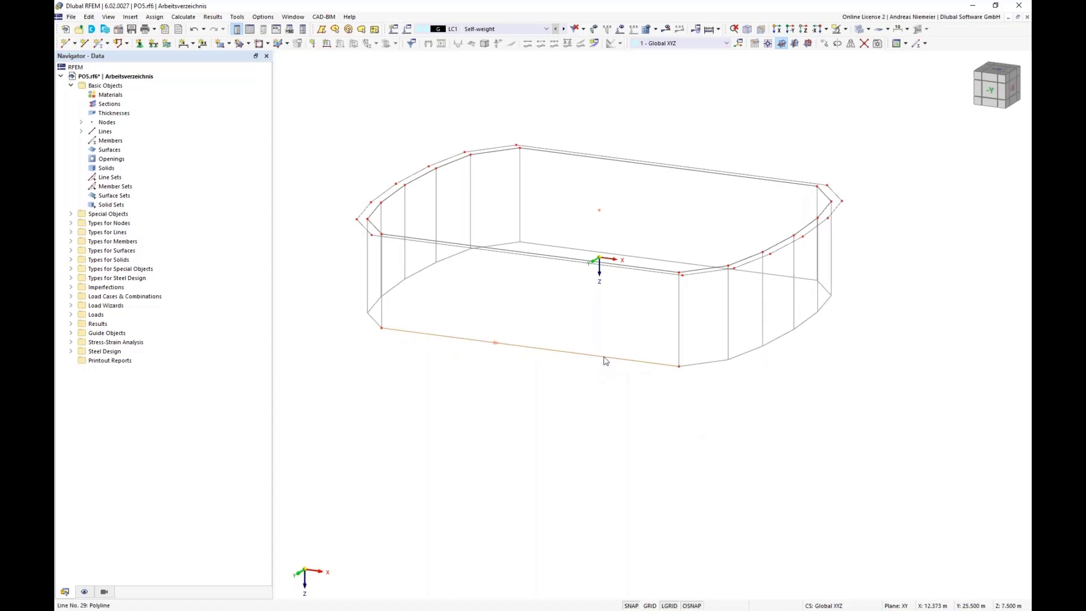
Step: Move the new lower line outward by 6 m in Y, with X 0 and without creating a copy
click(603, 359)
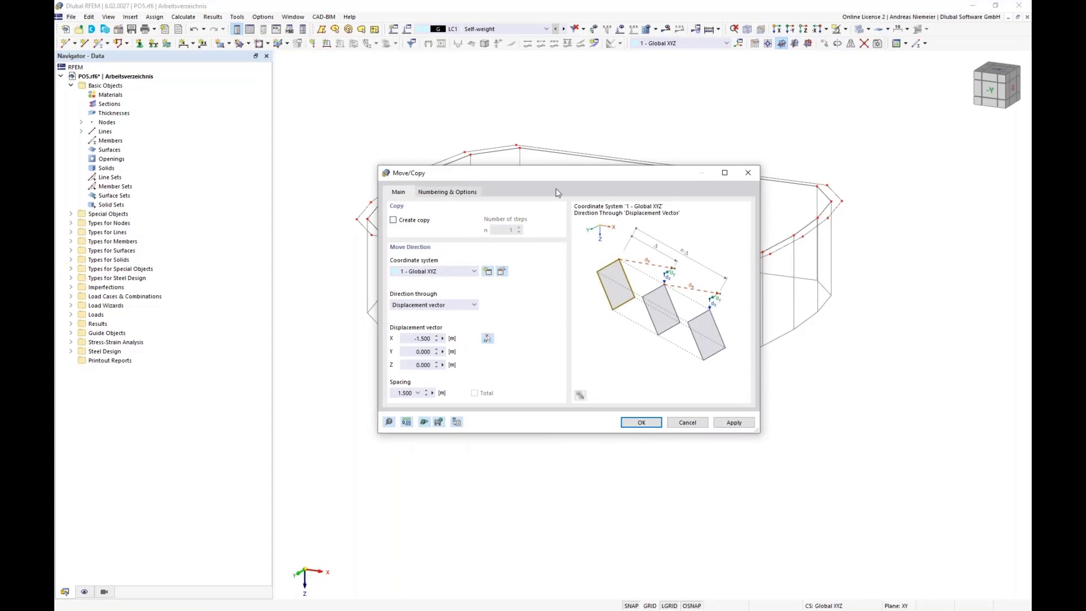
drag(557, 172, 788, 170)
click(649, 336)
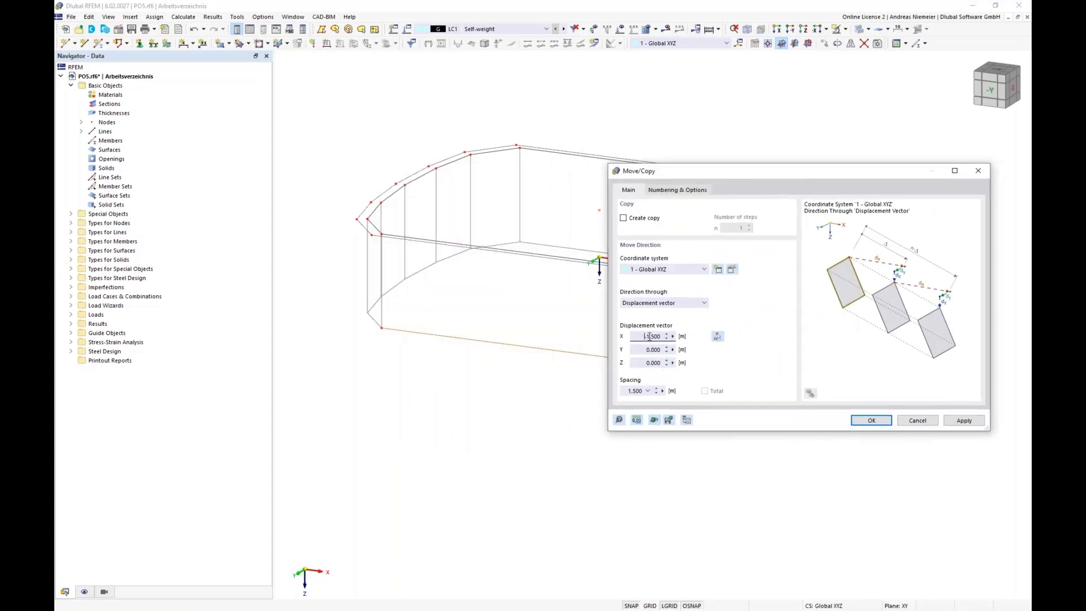
double_click(649, 336)
text(0)
key(Tab)
text(6)
click(869, 421)
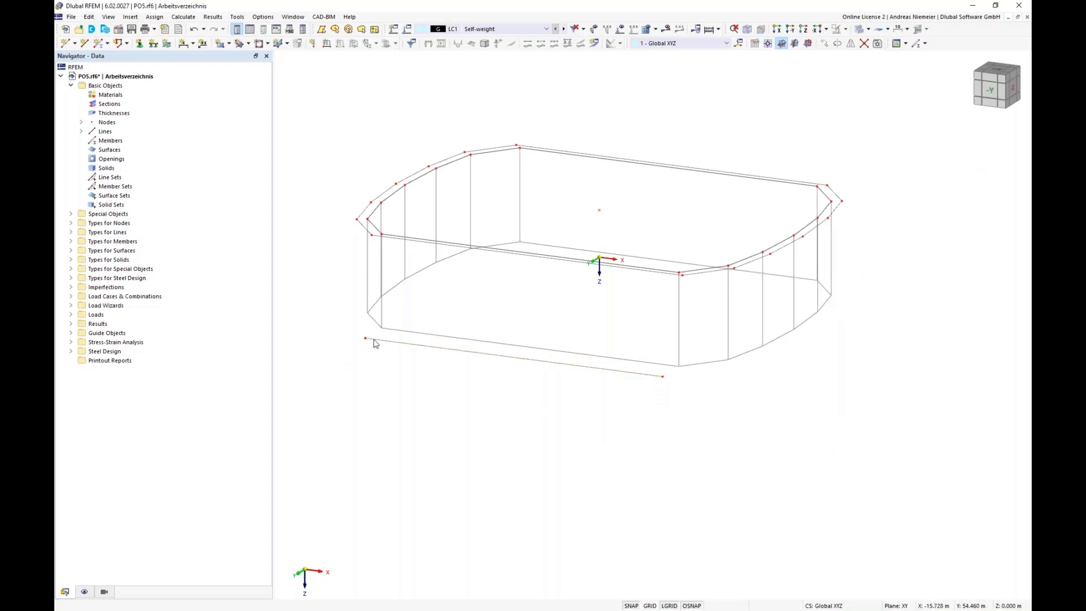
Step: Change the offset line's length to 41 m, adjusting it equally on both sides
ctrl+middle_drag(689, 431, 559, 410)
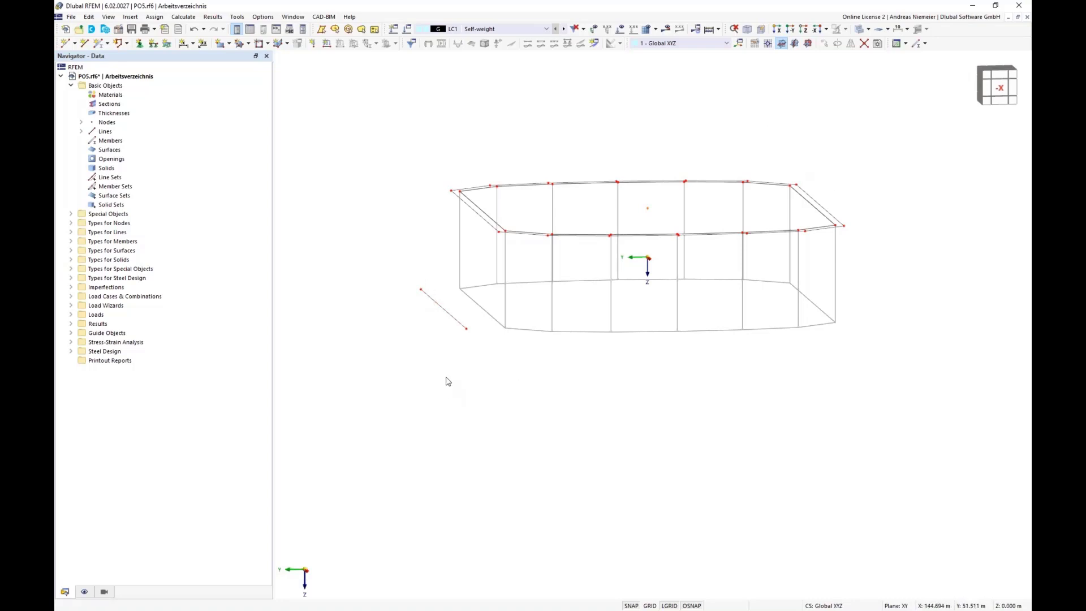
ctrl+middle_drag(446, 380, 704, 414)
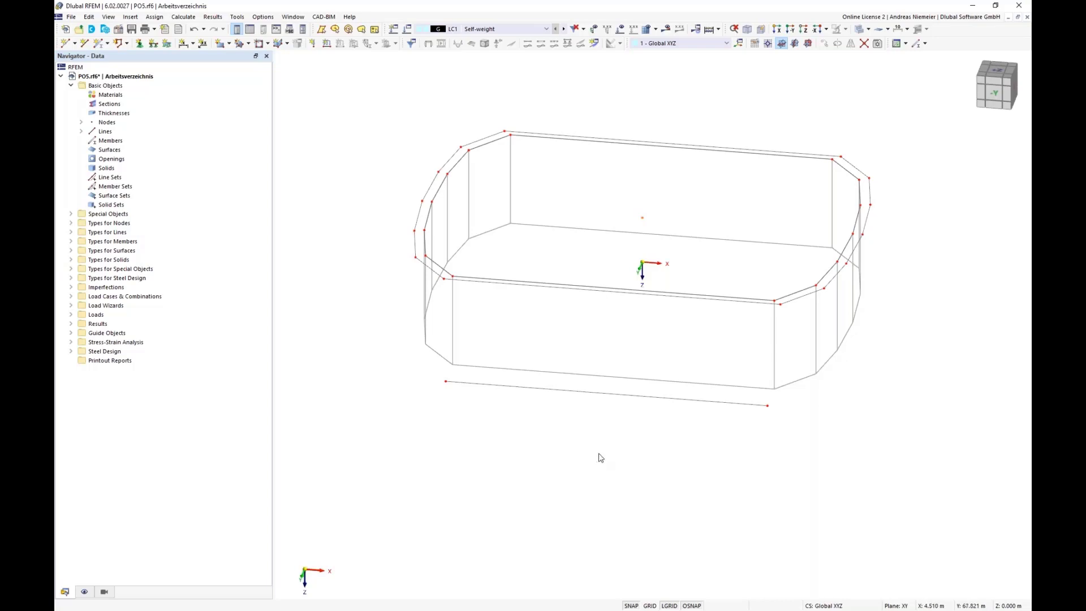
right_click(620, 397)
mouse_move(704, 122)
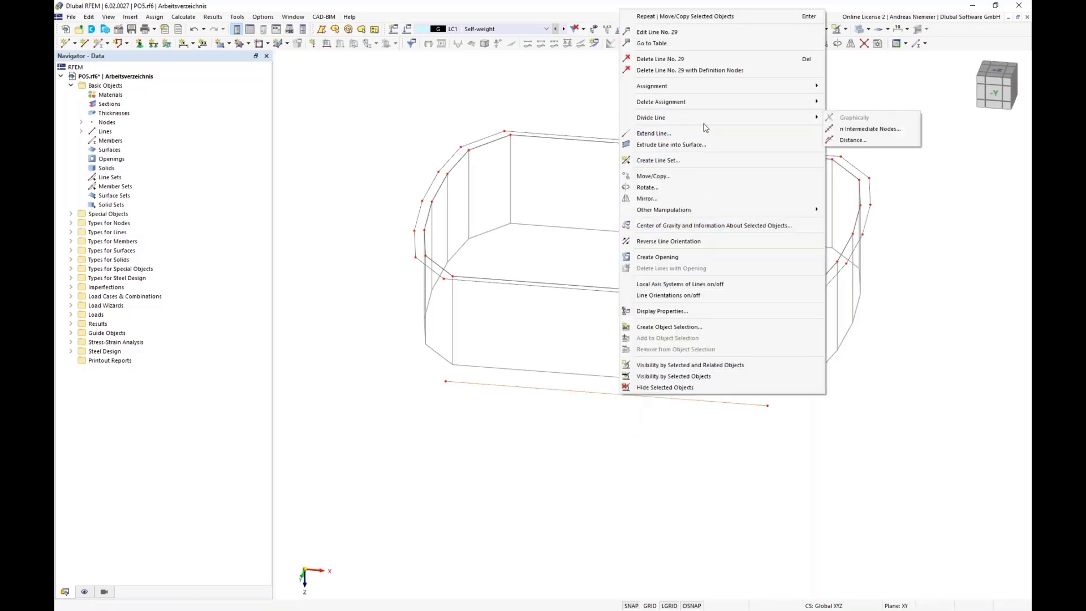
click(653, 136)
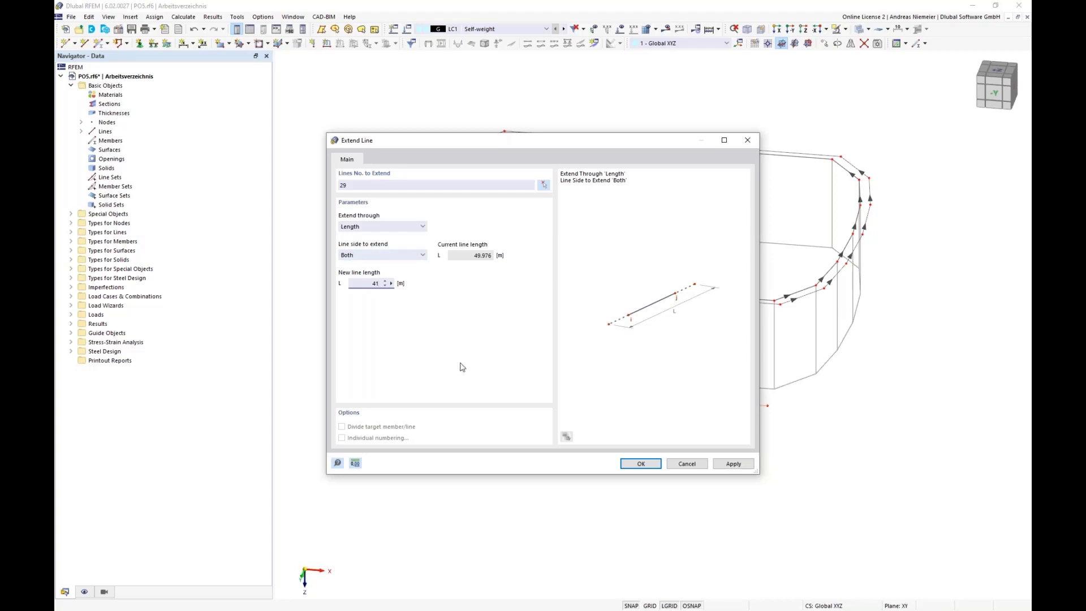
click(643, 465)
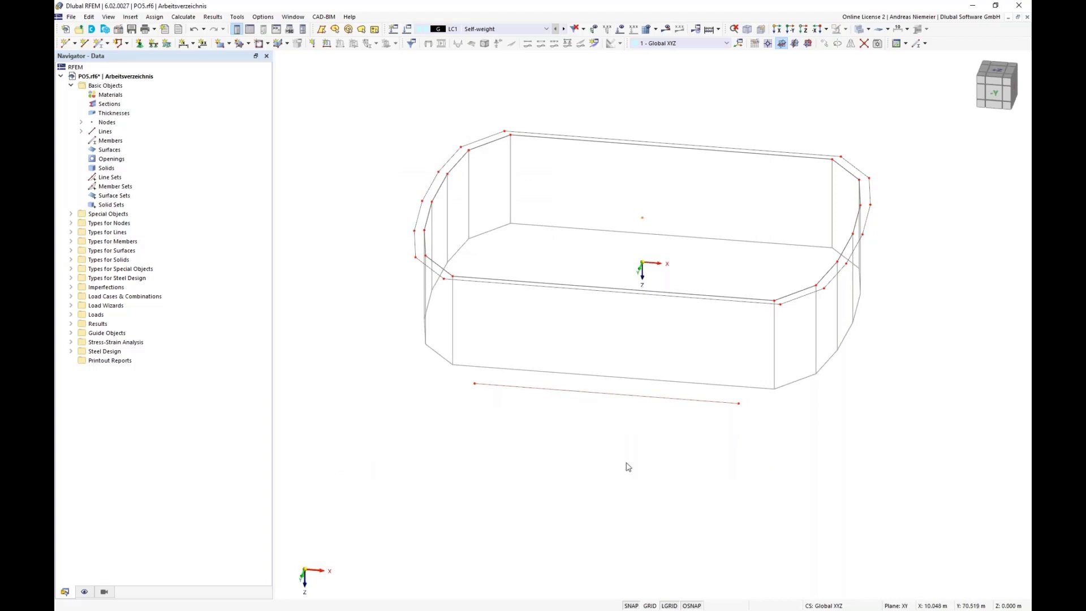
Step: Divide the 41 m line by distance at 15 m from its start
middle_drag(596, 434, 468, 302)
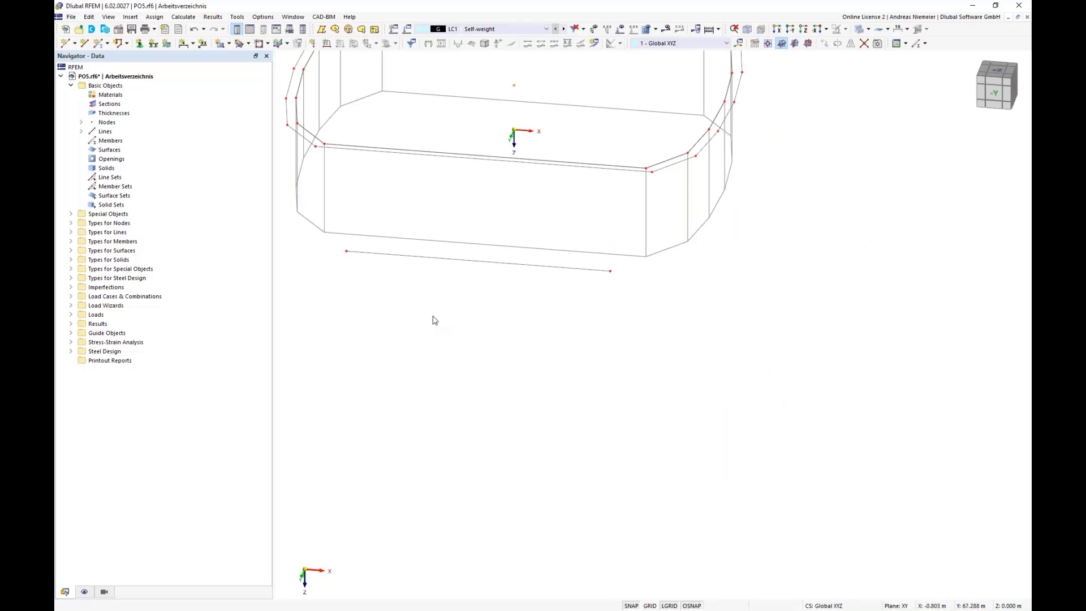
right_click(423, 256)
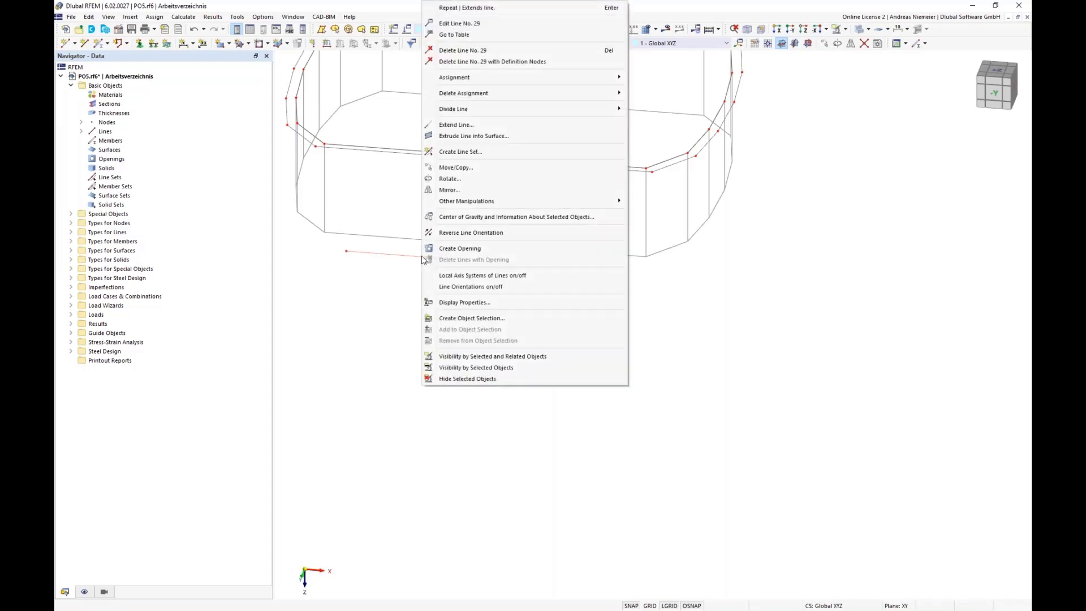
mouse_move(594, 109)
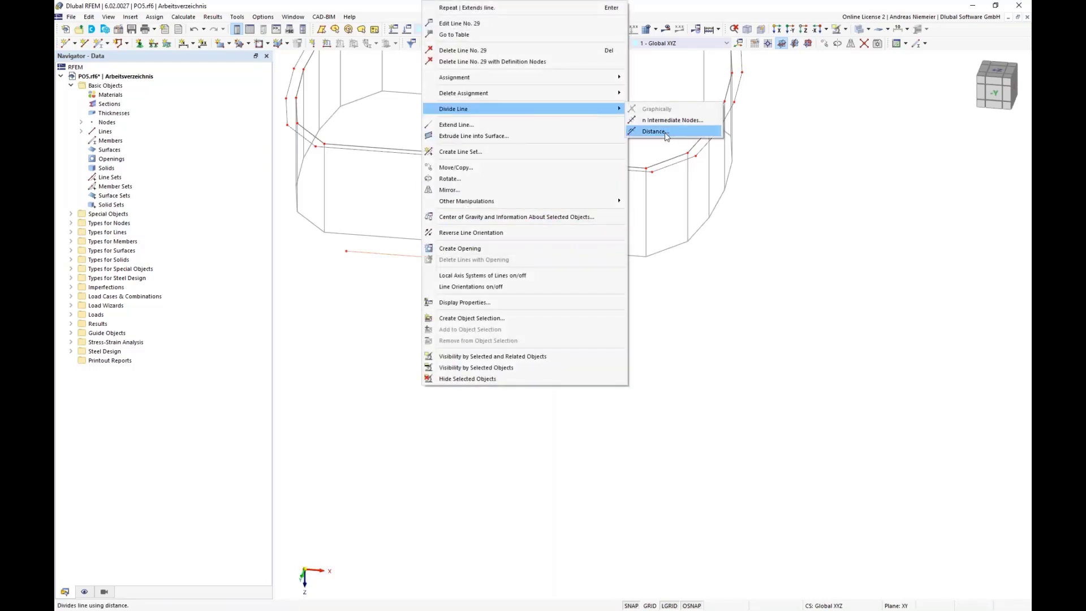
click(654, 131)
drag(547, 141, 788, 187)
click(645, 258)
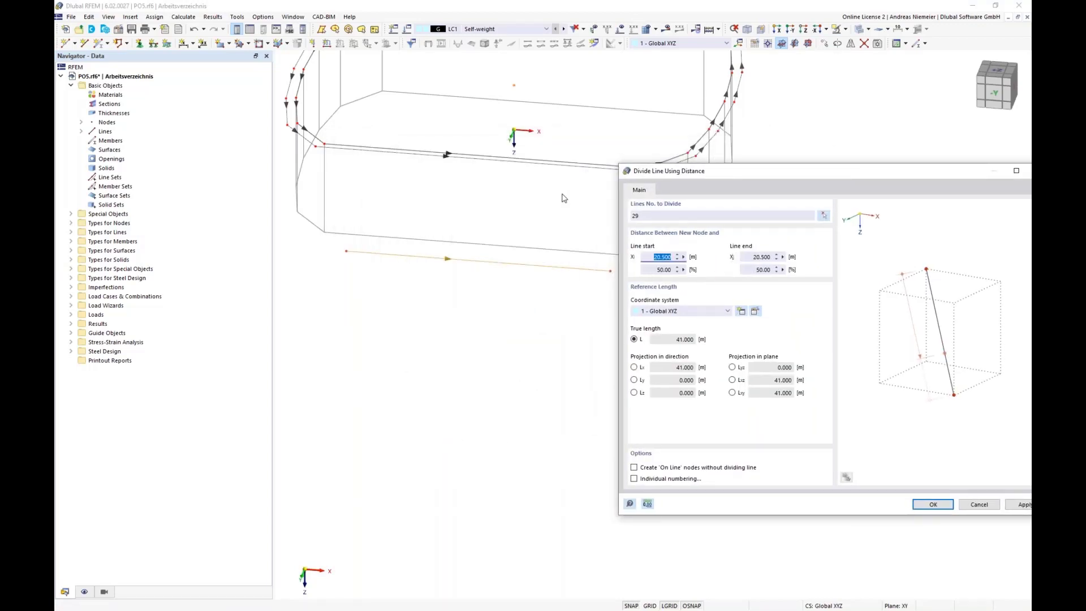
text(15)
click(1018, 504)
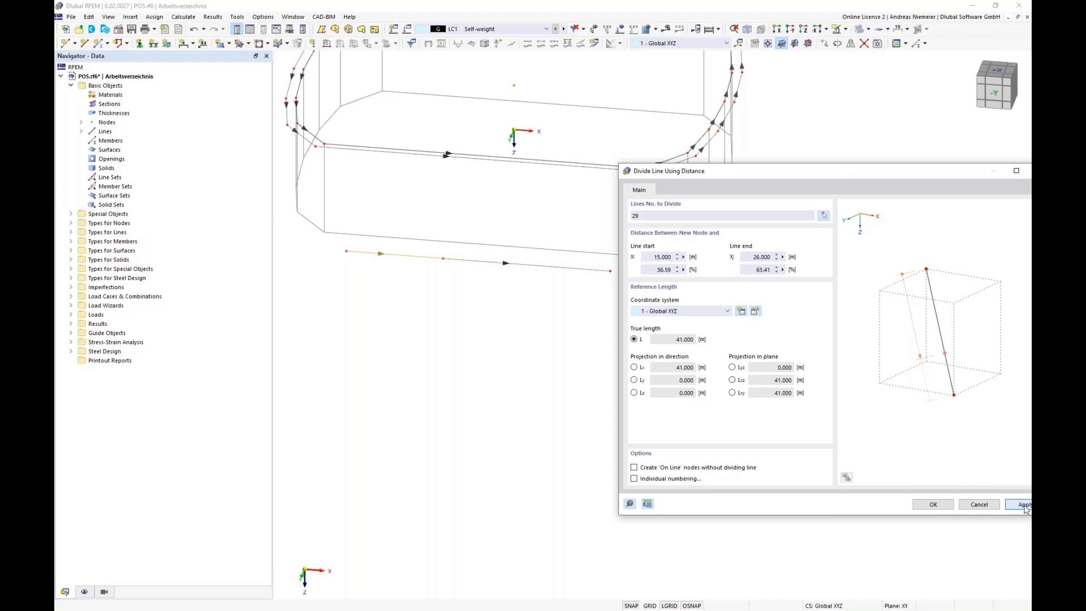
Step: Divide the longer remaining segment of the offset line at 15 m from its end
click(824, 215)
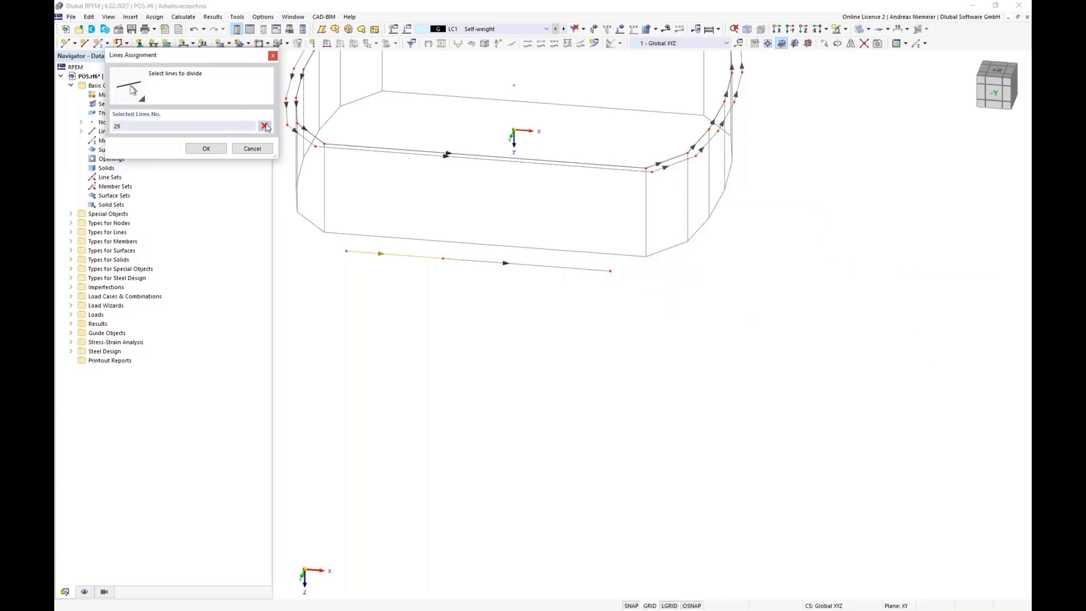
click(552, 269)
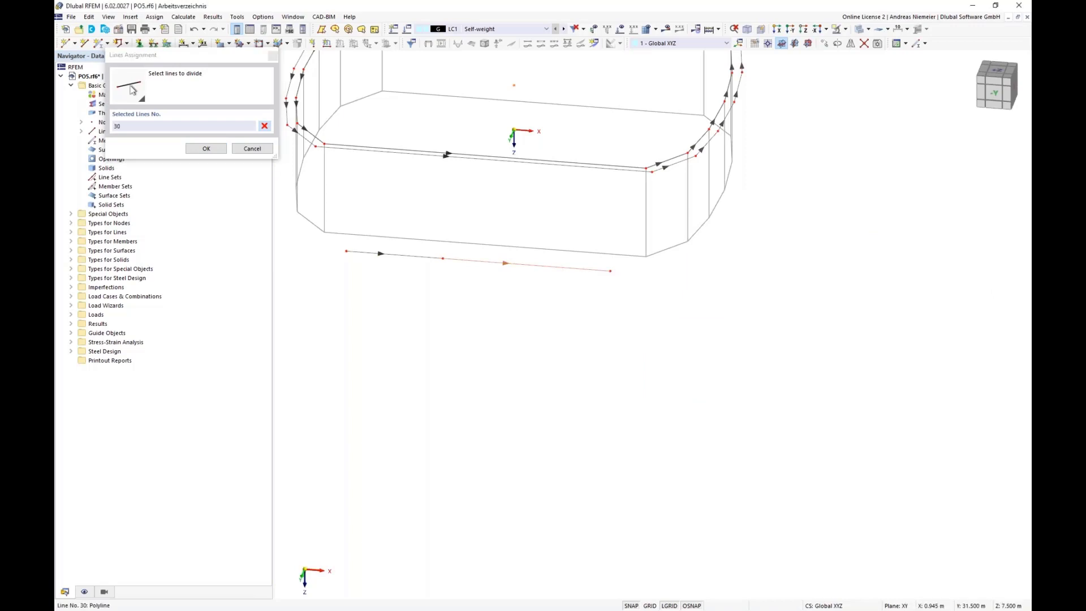
click(203, 148)
drag(458, 222, 512, 228)
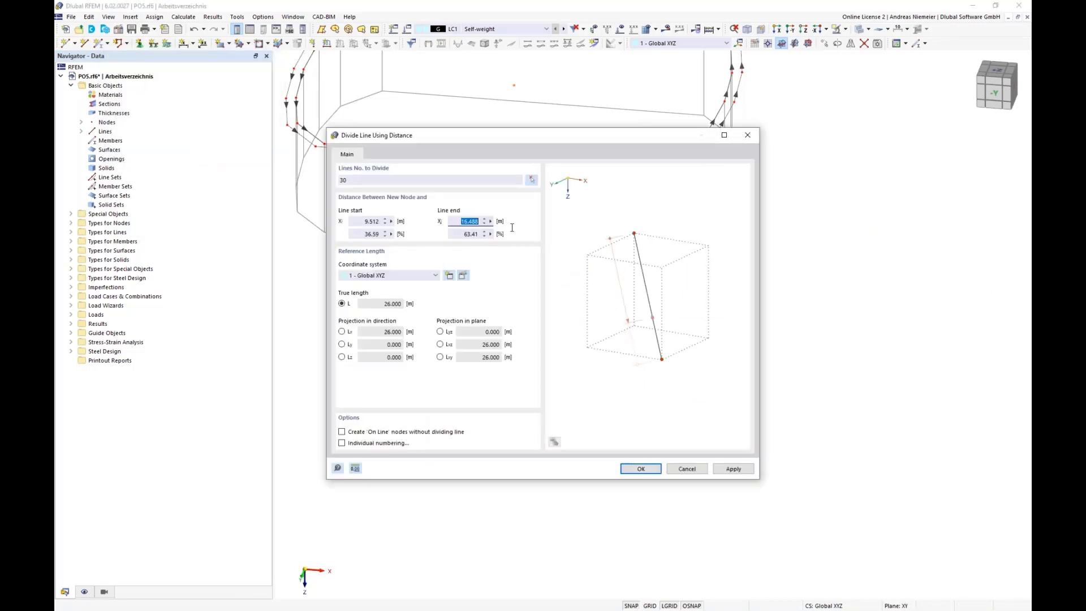
text(15)
click(642, 469)
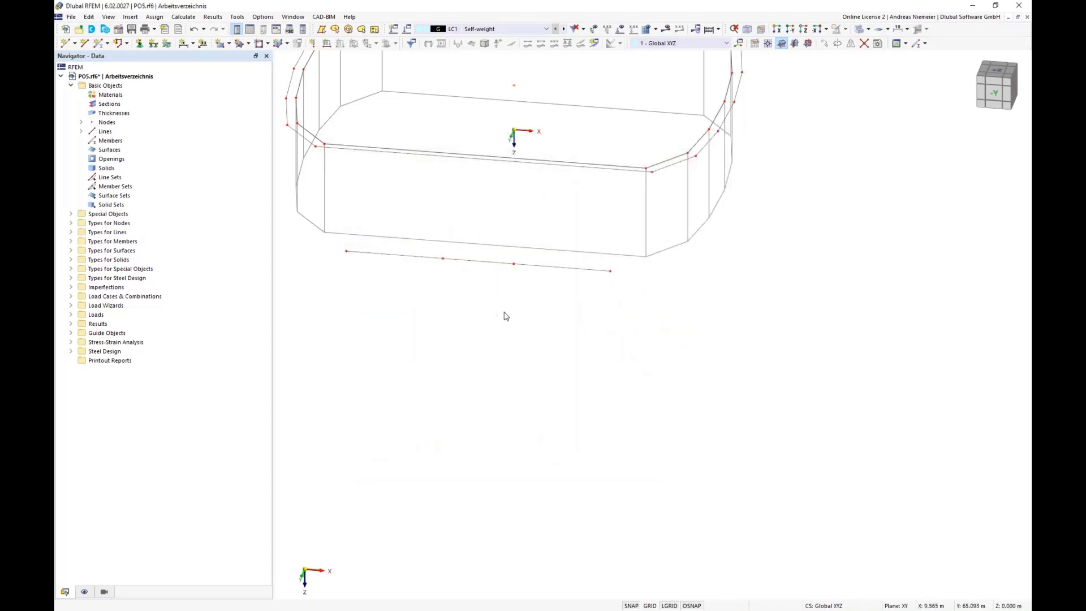
Step: Delete the three segments of the offset line, leaving only their four nodes
mouse_move(427, 282)
ctrl+middle_down()
mouse_move(426, 295)
mouse_move(416, 292)
ctrl+middle_up()
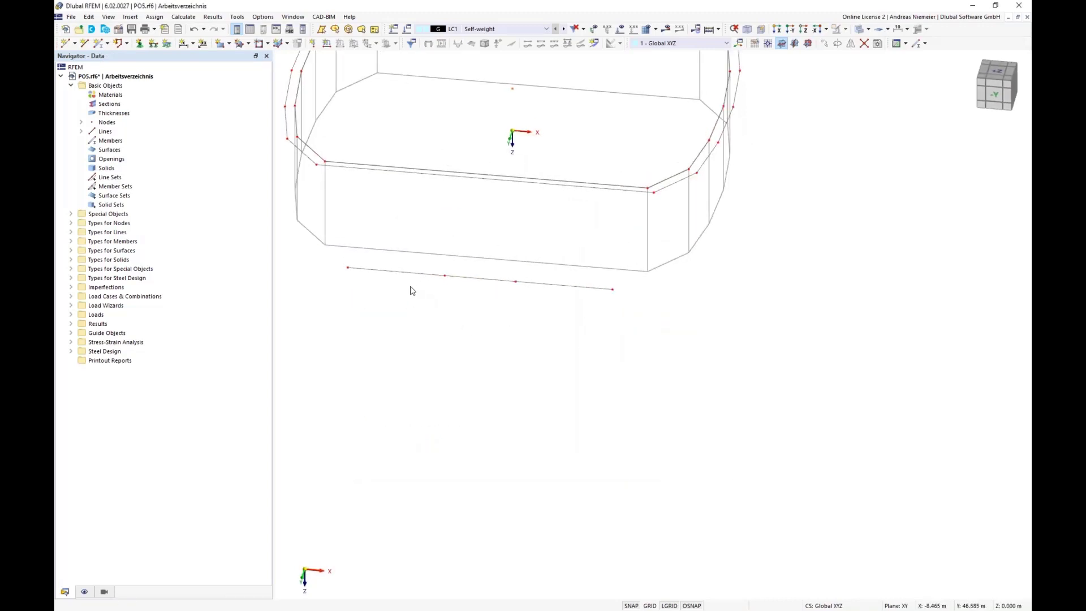
key(Delete)
key(Delete)
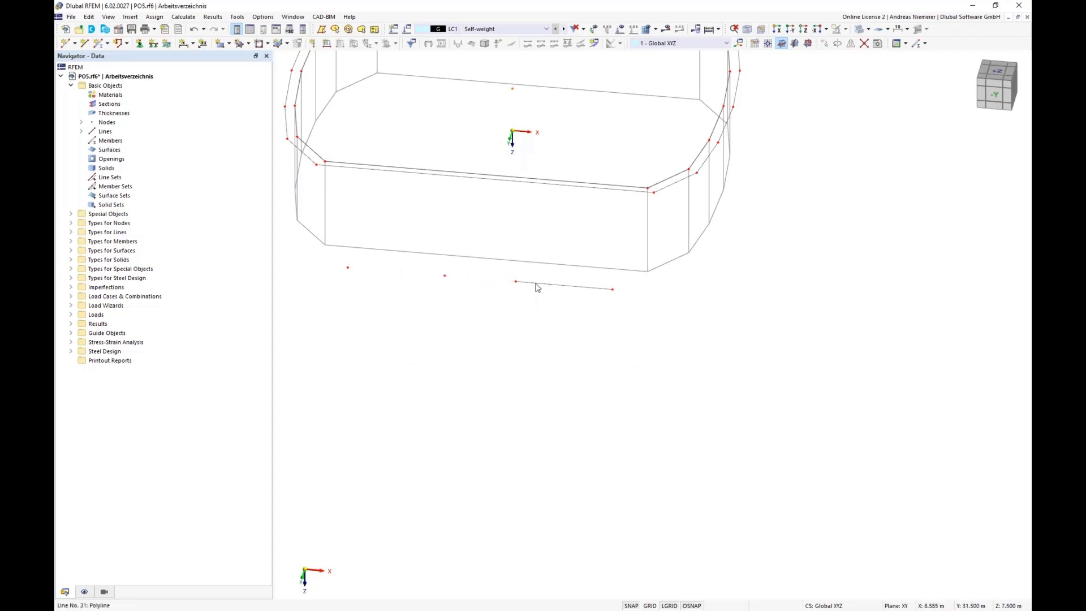
click(536, 284)
key(Delete)
Step: Mirror the four offset nodes as a copy about the XZ plane through point 0, 0, 0
middle_drag(546, 341, 508, 331)
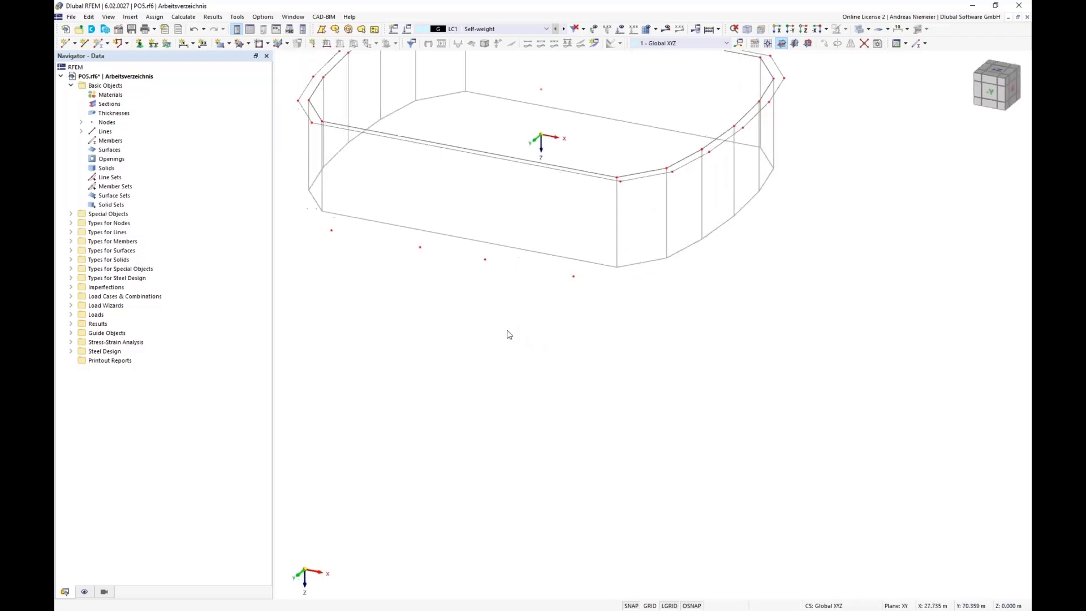
scroll(508, 331, down, 1)
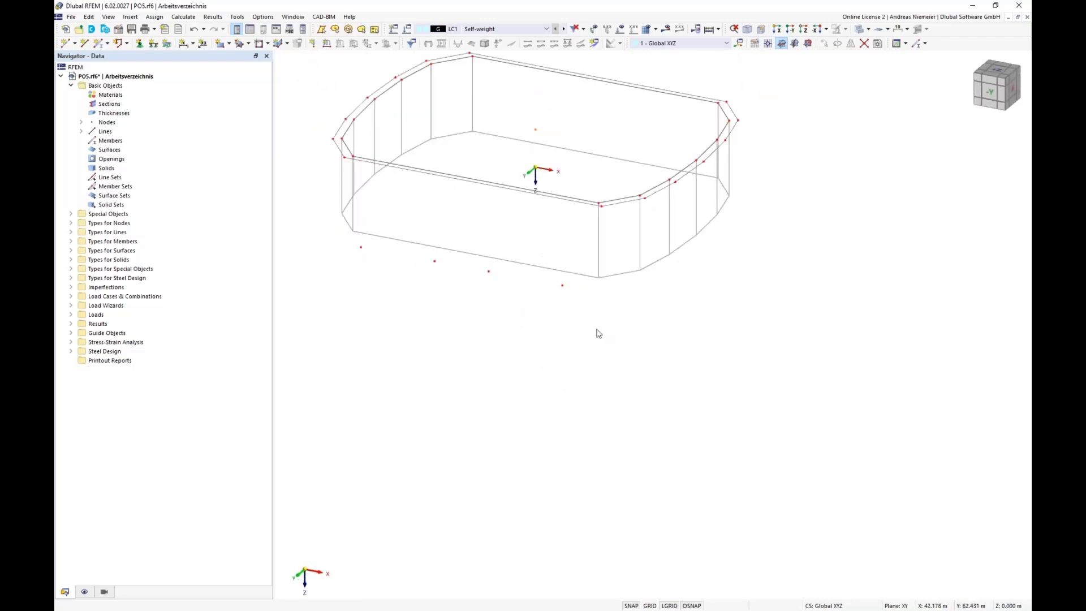
middle_drag(611, 315, 485, 296)
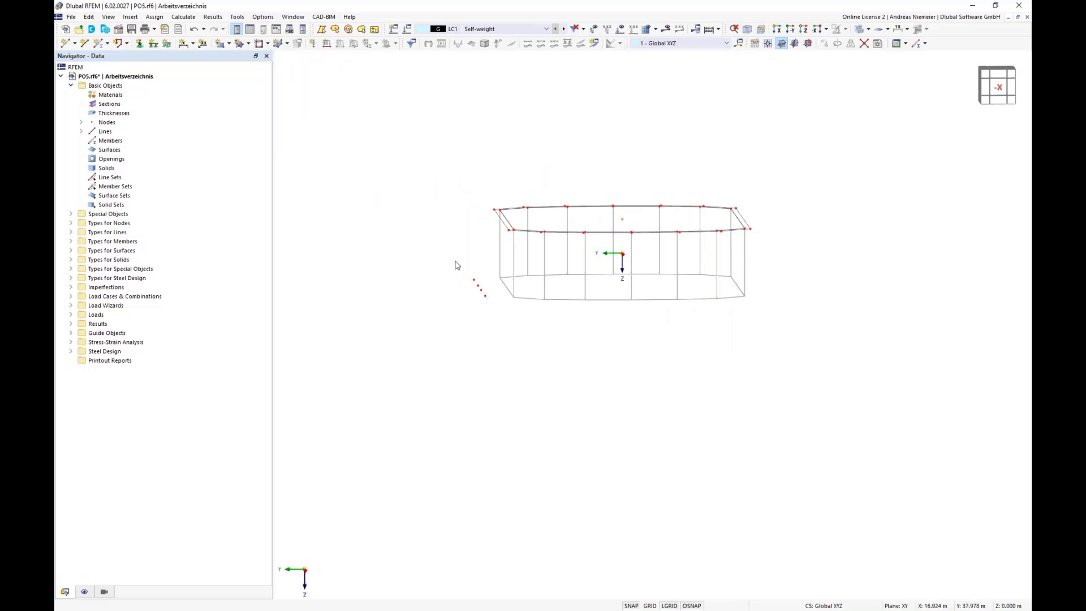
drag(458, 265, 497, 327)
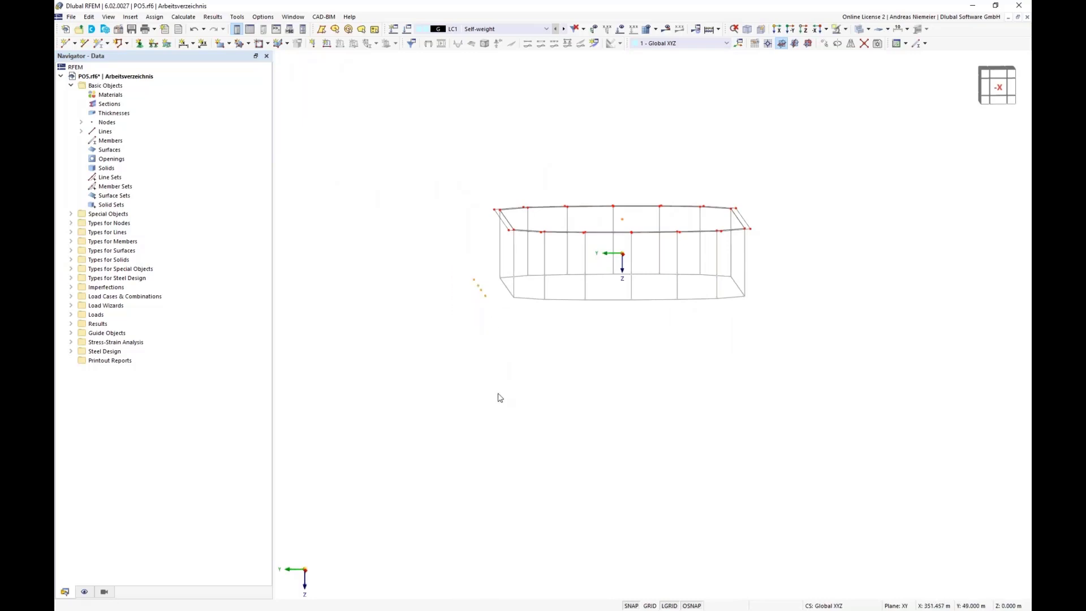
click(851, 44)
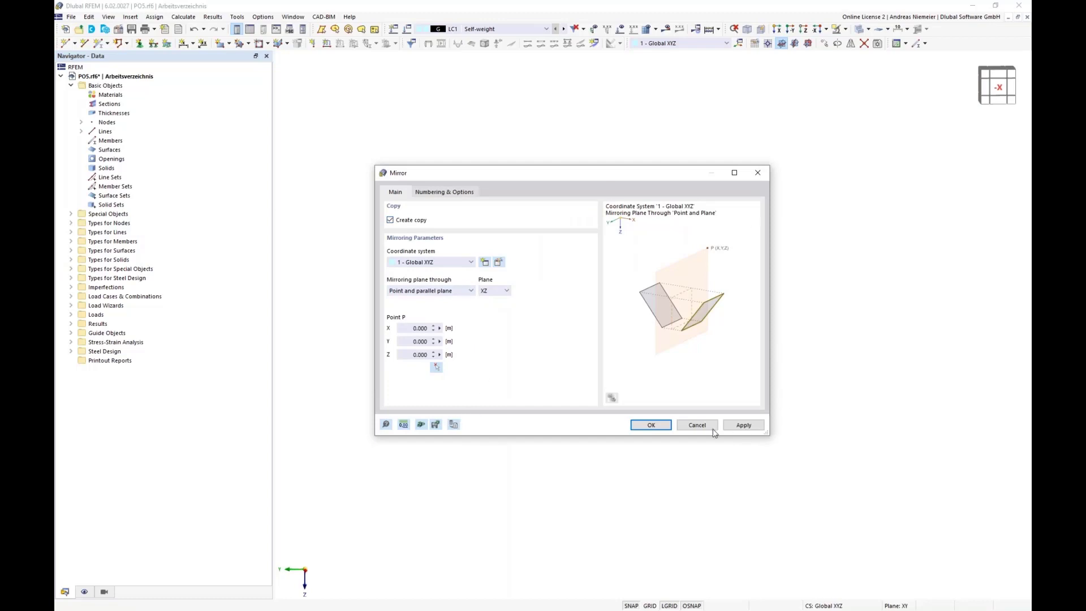
click(485, 292)
click(491, 315)
click(650, 426)
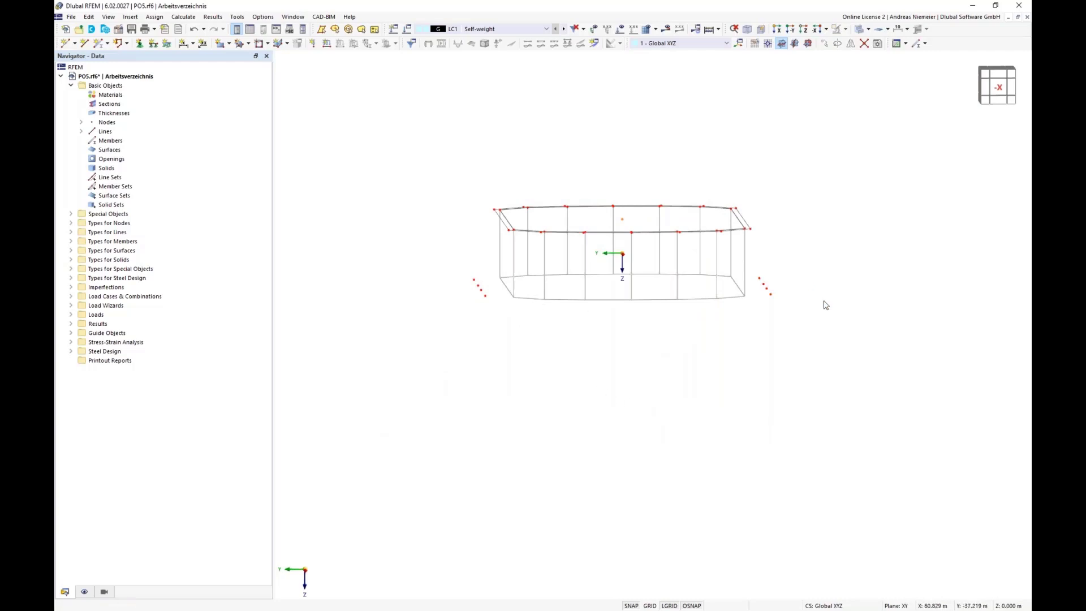
ctrl+middle_drag(498, 368, 535, 376)
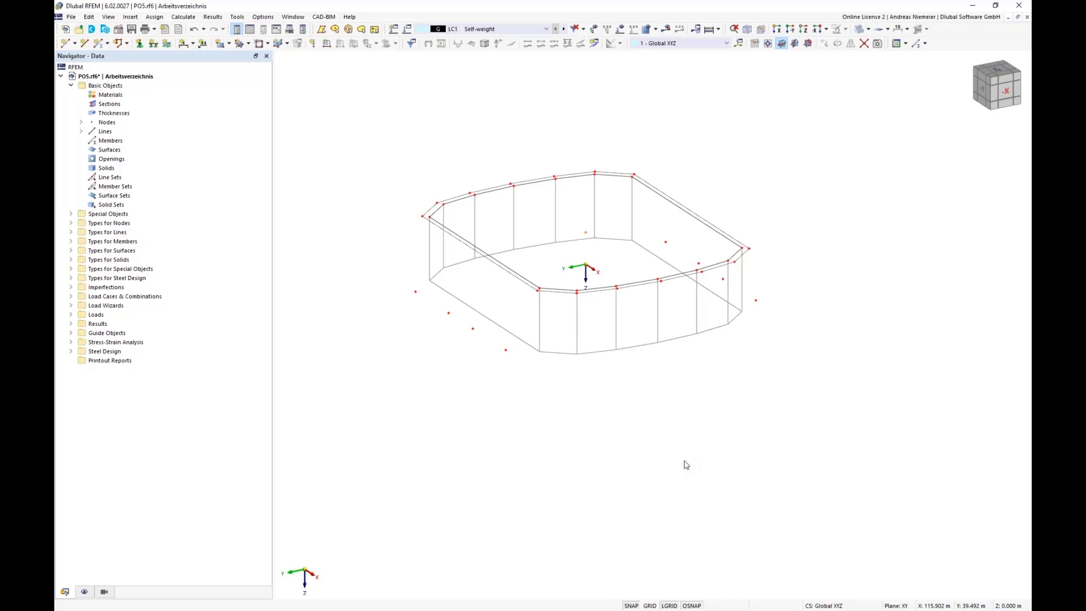
Step: Set the work plane origin at the base node X 5.500, Y 31.500, Z 7.500 m and switch the work plane to YZ
click(1009, 94)
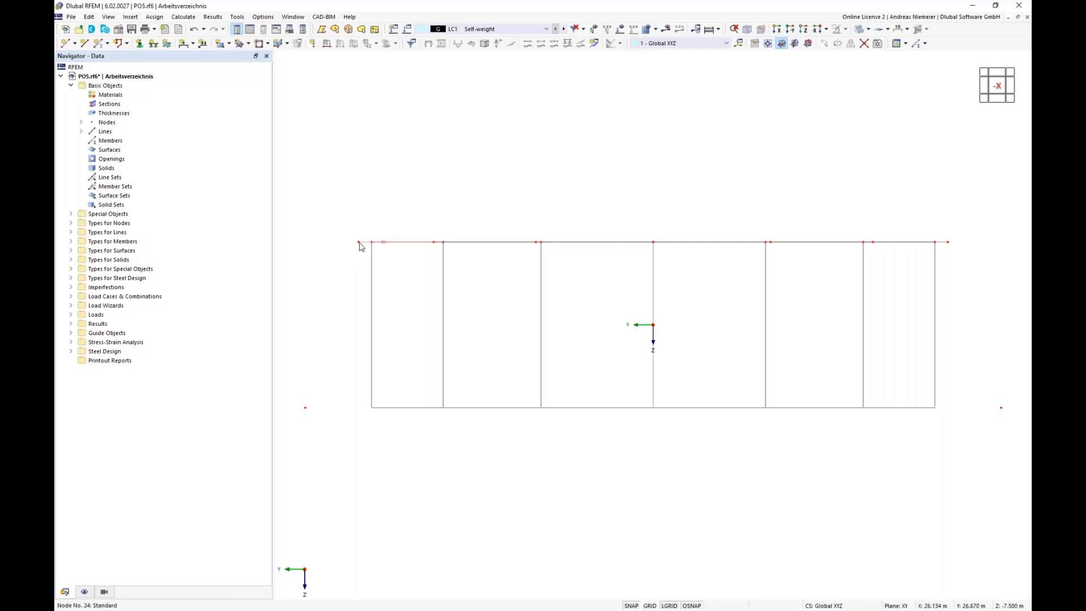
mouse_move(360, 245)
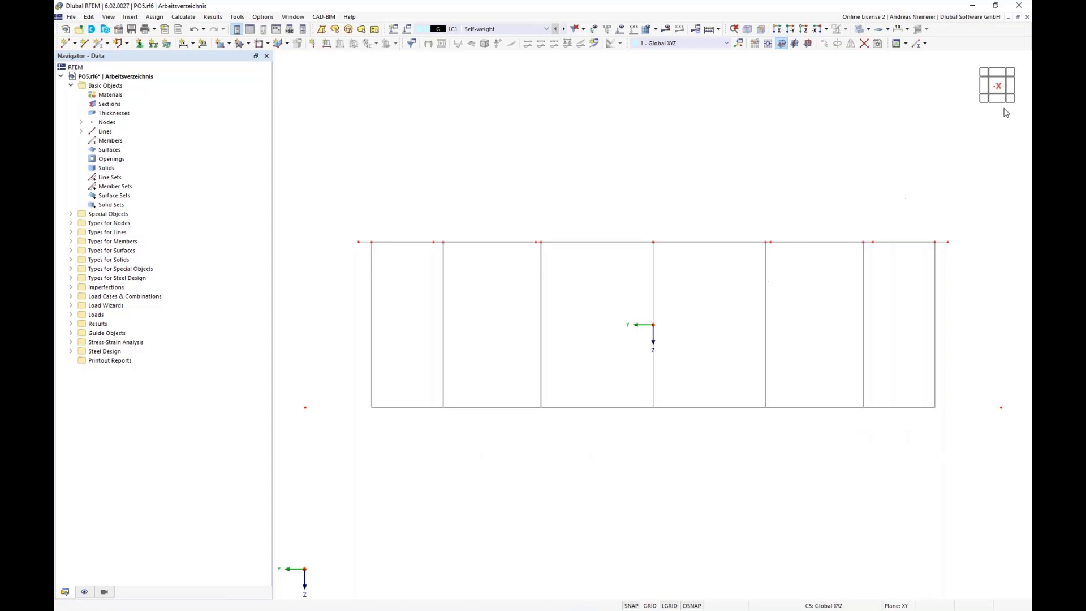
click(982, 88)
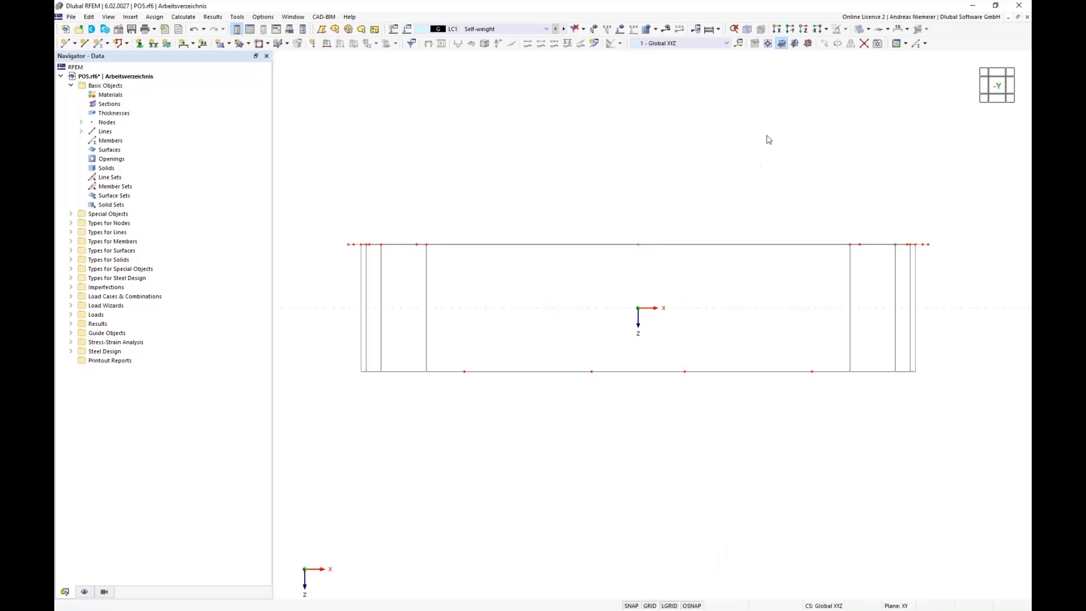
click(768, 44)
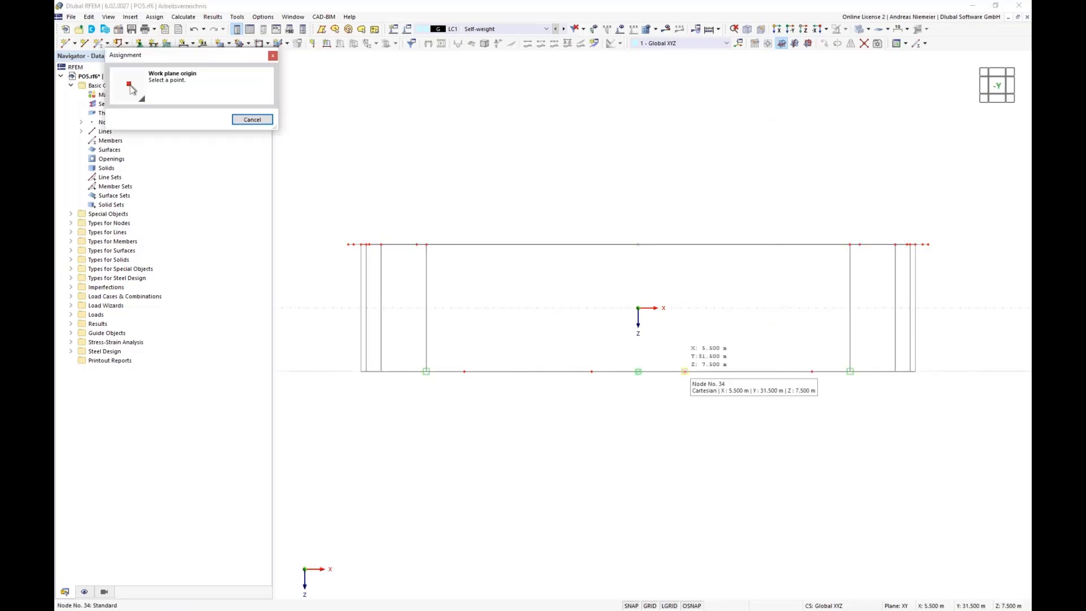
click(684, 371)
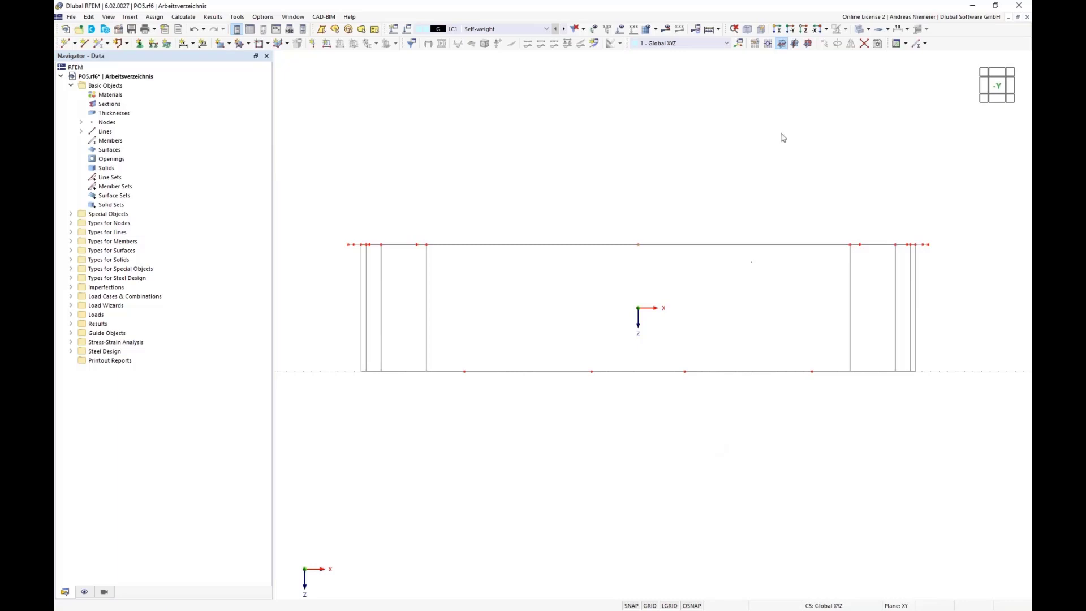
click(796, 45)
ctrl+middle_drag(765, 297, 630, 334)
scroll(619, 299, down, 6)
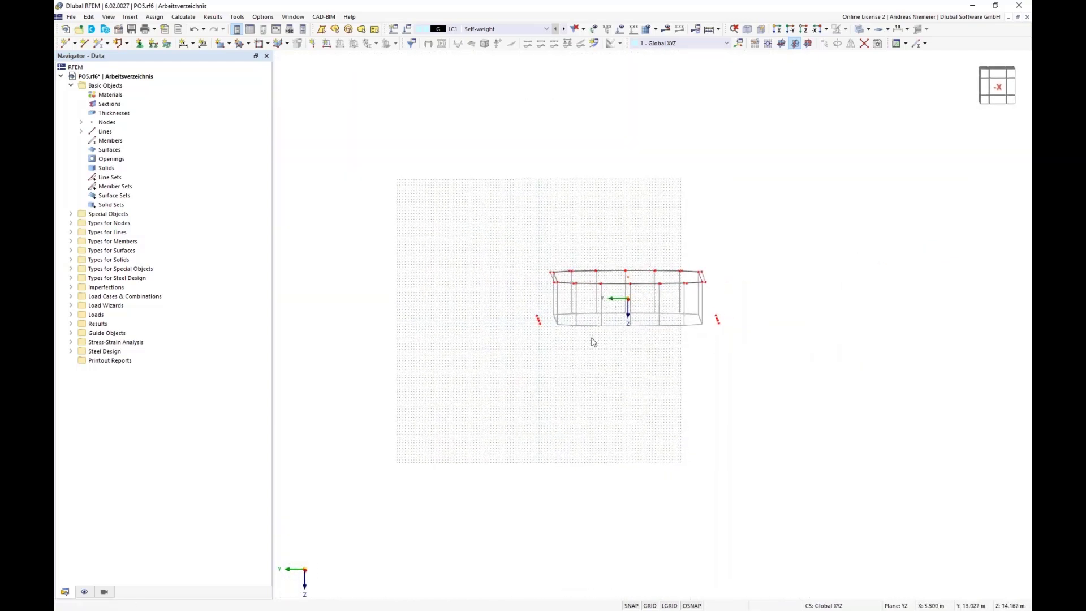
Step: Create a rectangular surface without thickness in the YZ work plane, large enough to enclose the whole building cross-section
click(231, 44)
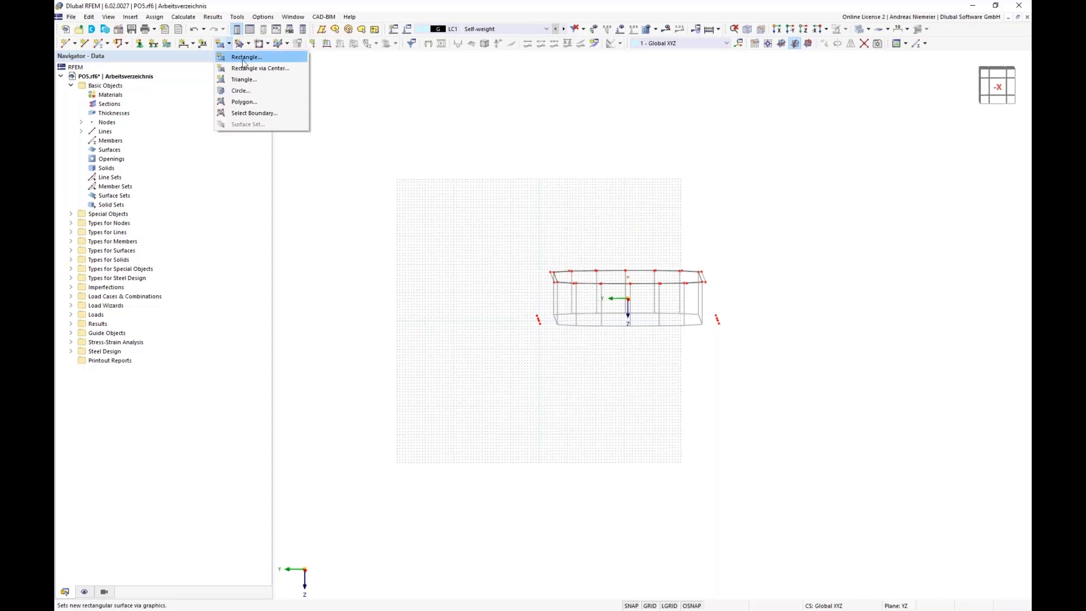
click(245, 57)
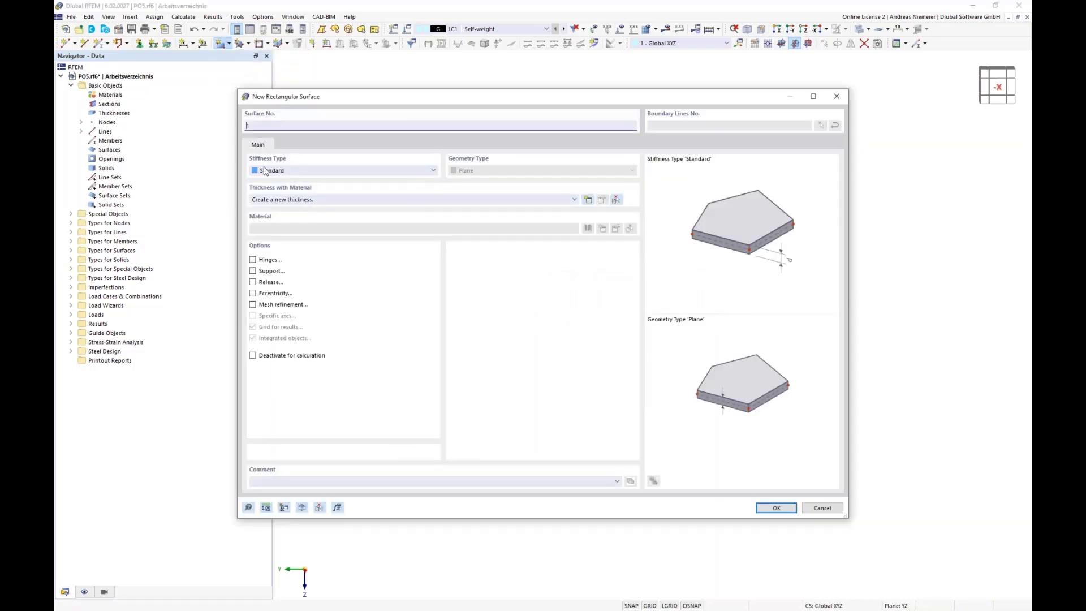
click(317, 174)
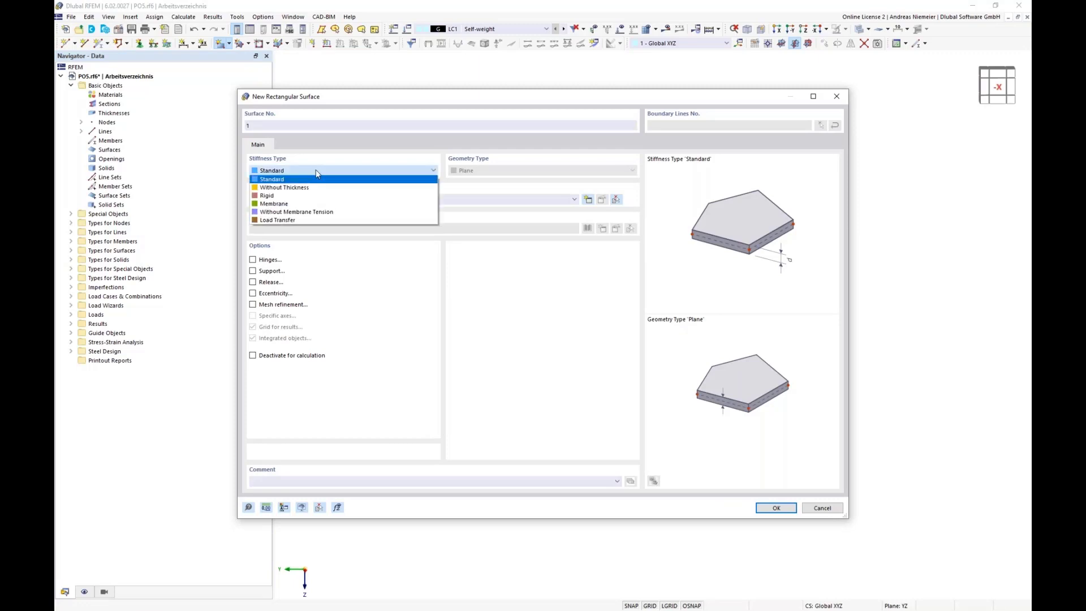
click(308, 188)
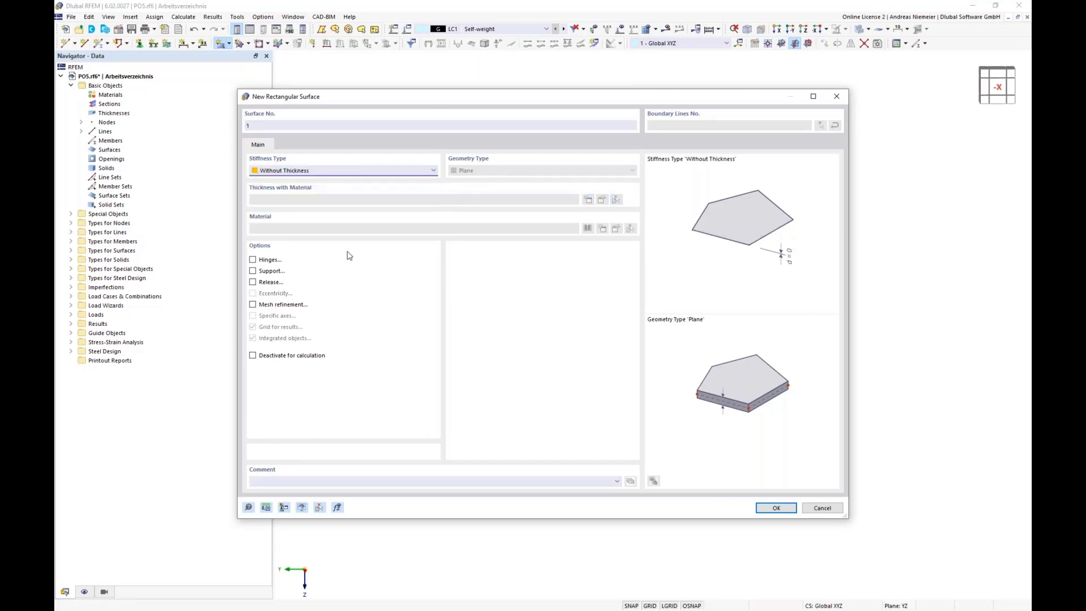
click(775, 508)
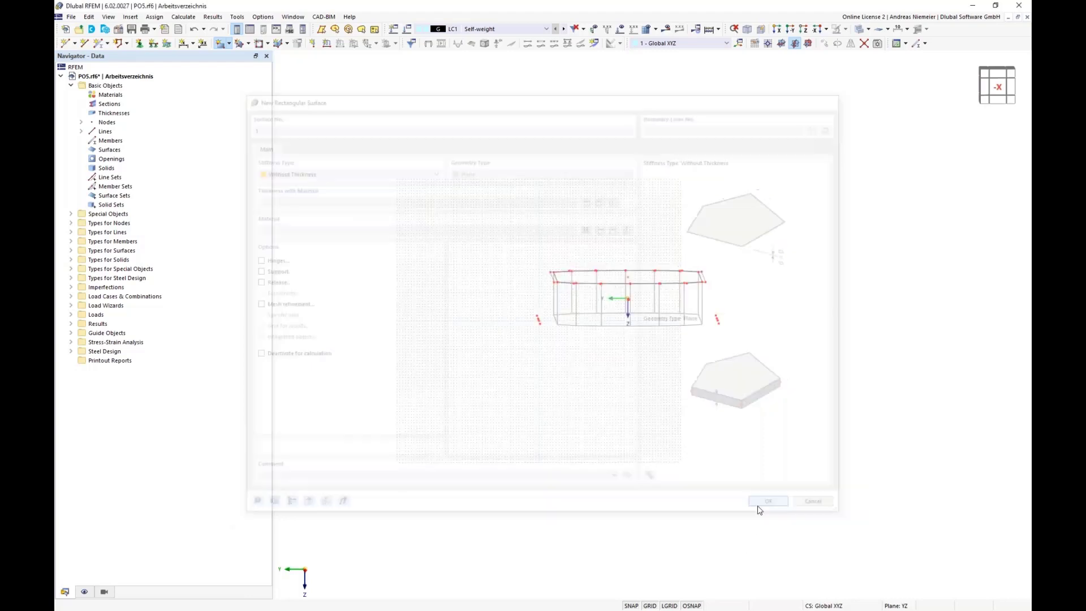
click(519, 261)
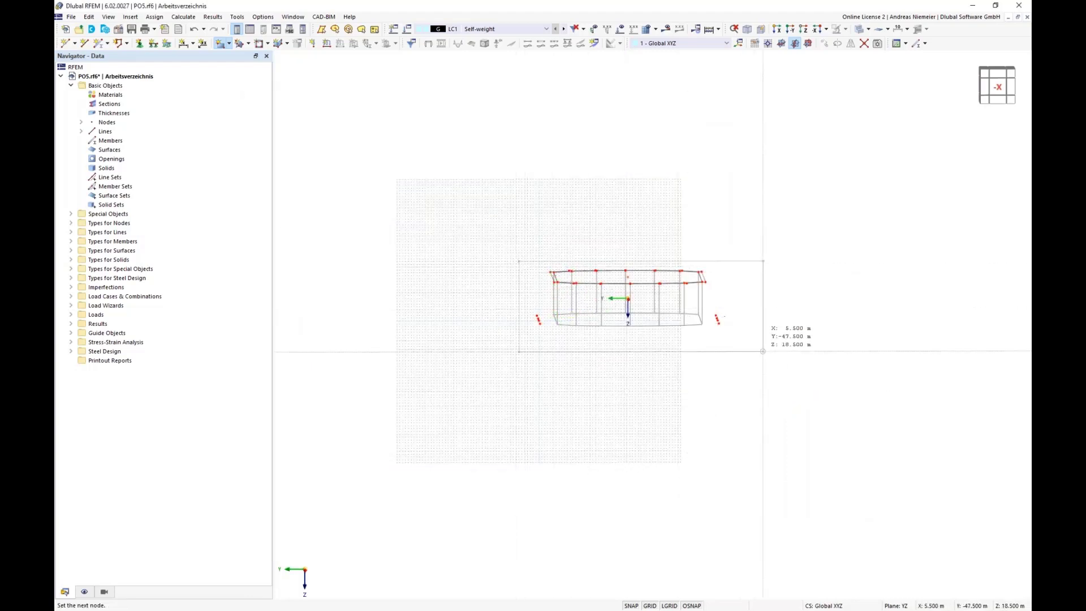
click(755, 340)
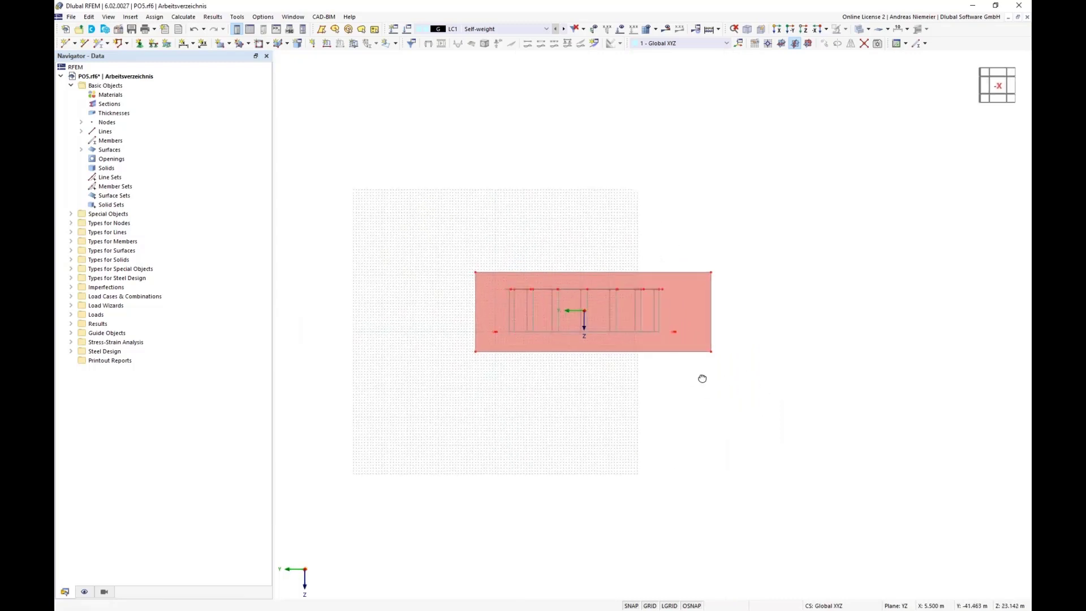
Step: Connect the rectangular surface with the outer upper outline on both long sides to create intersection nodes
scroll(667, 287, up, 3)
scroll(667, 291, up, 4)
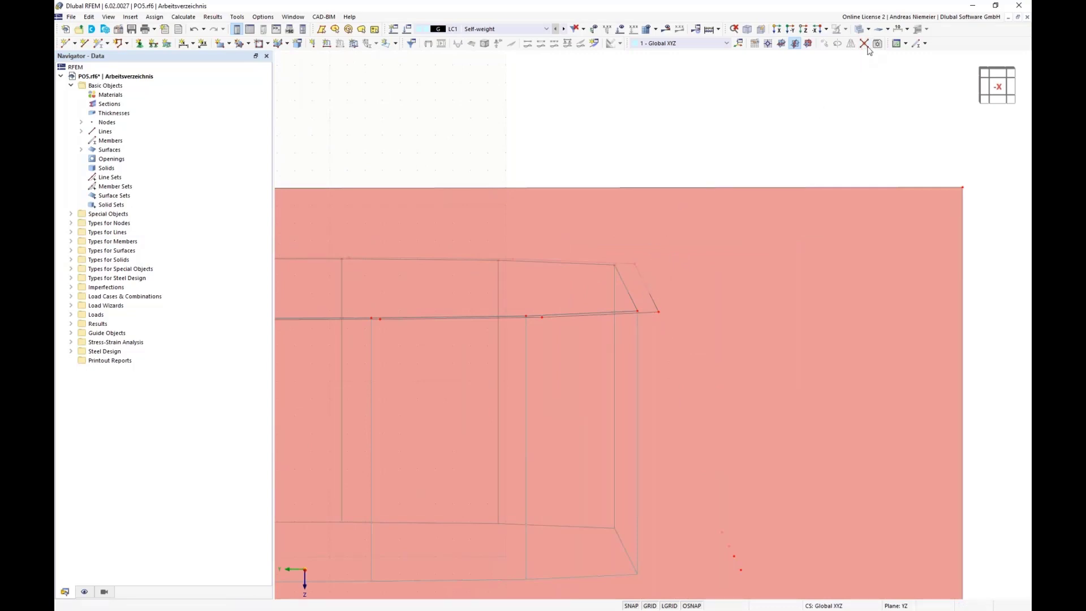
drag(717, 137, 641, 327)
scroll(815, 348, down, 5)
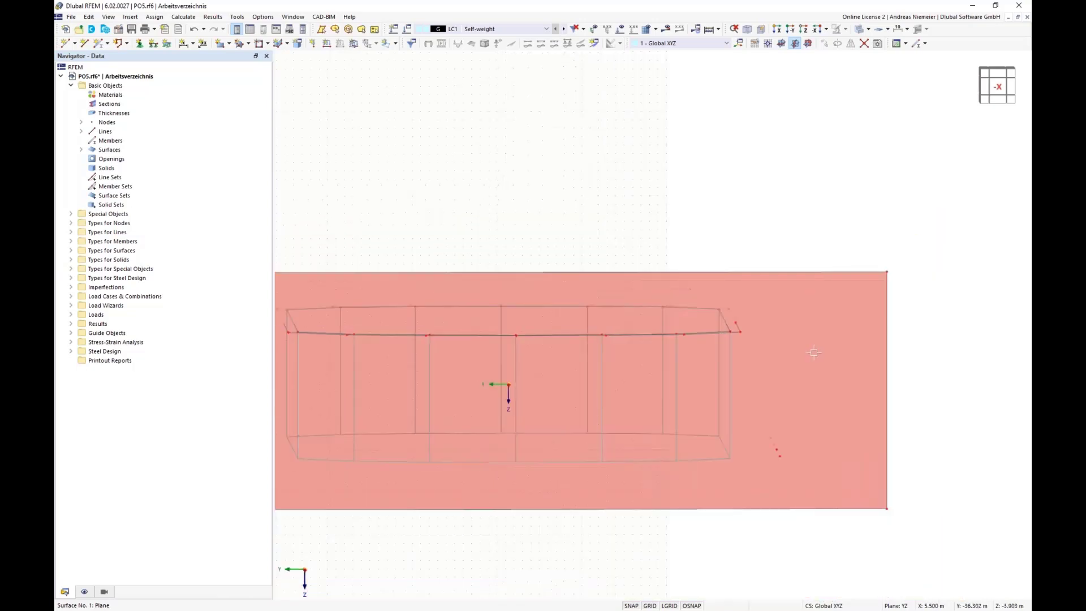
scroll(360, 324, up, 1)
scroll(360, 325, up, 3)
drag(393, 199, 373, 355)
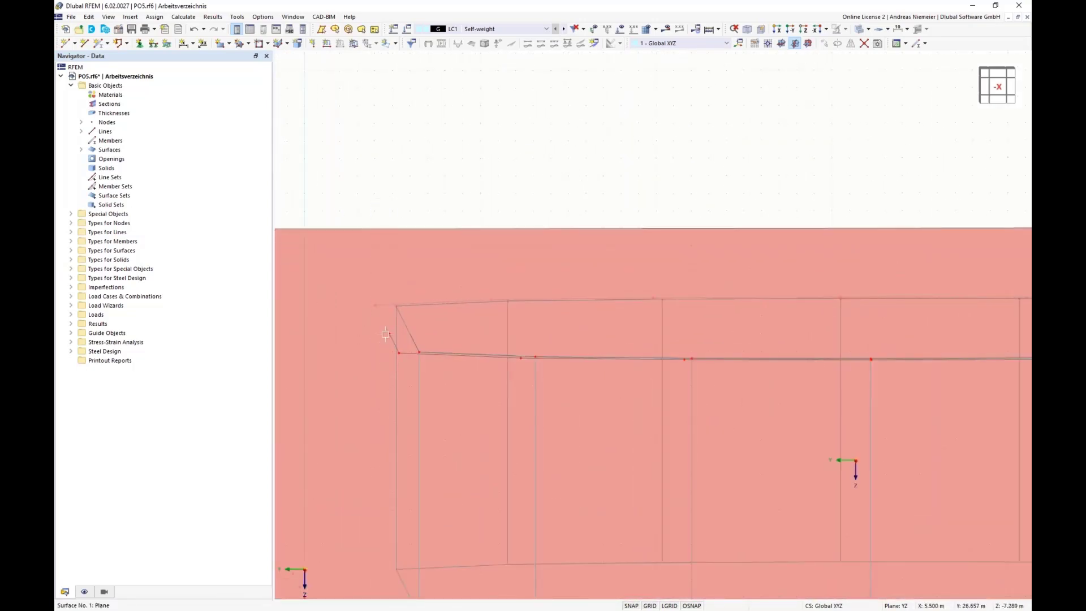
Step: Delete the auxiliary rectangular surface together with its boundary lines and corner nodes
scroll(386, 335, down, 5)
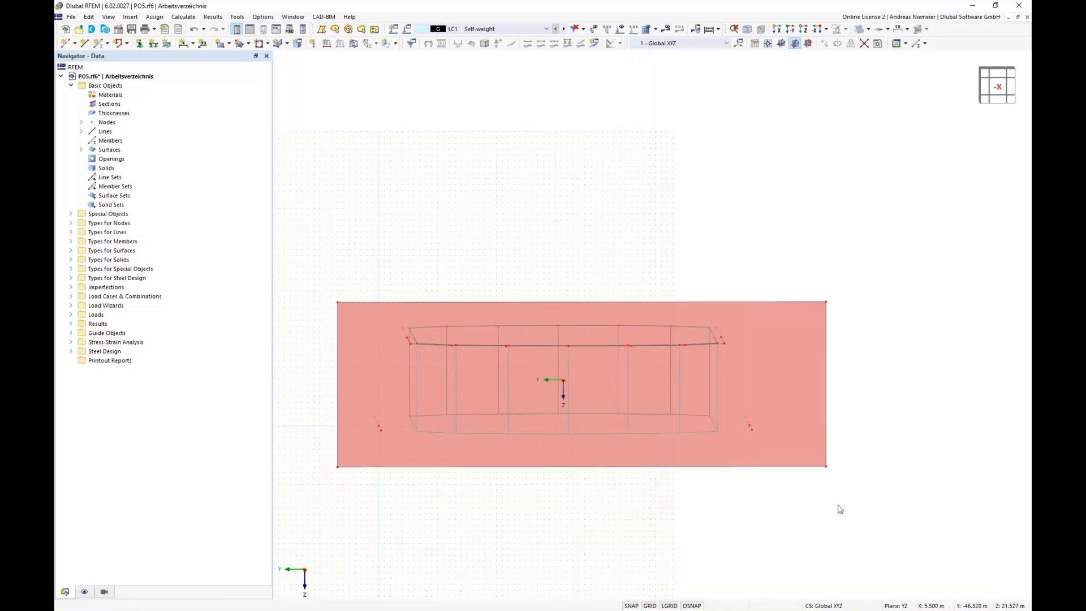
drag(847, 513, 813, 293)
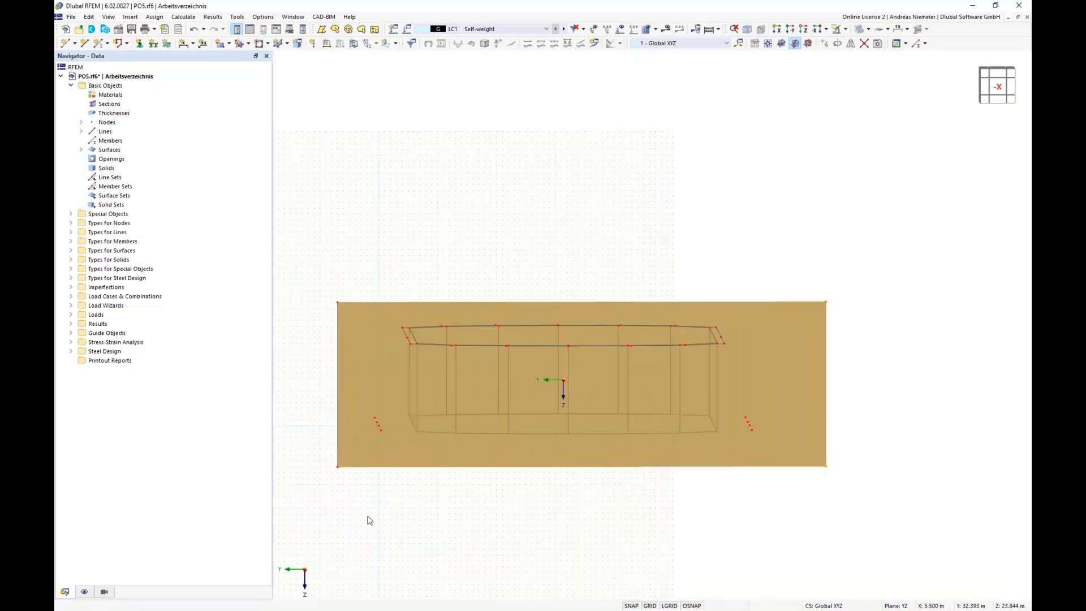
drag(343, 493, 341, 408)
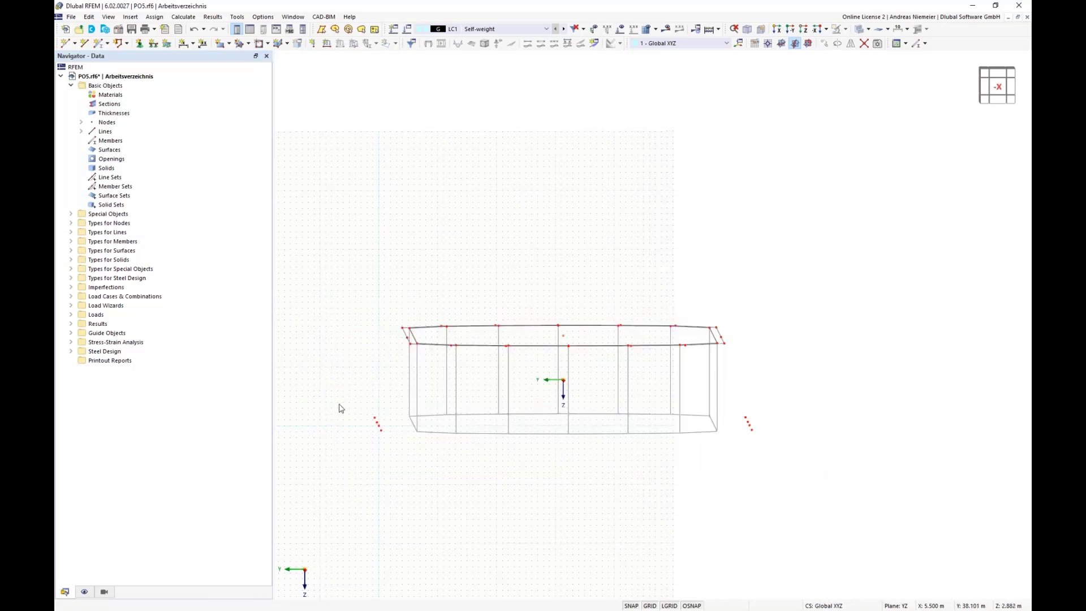
Step: Draw an arc from base node 5.500, 31.500, 7.500 m through the outer outline's intersection node to base node 5.500, -31.500, 7.500 m
ctrl+middle_drag(347, 436, 387, 389)
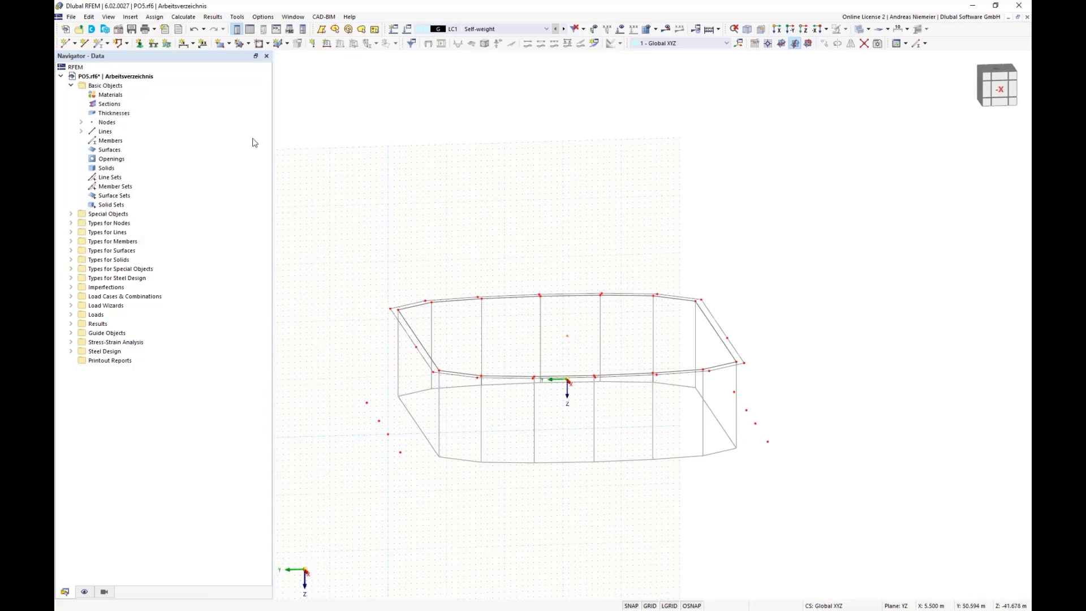
click(128, 44)
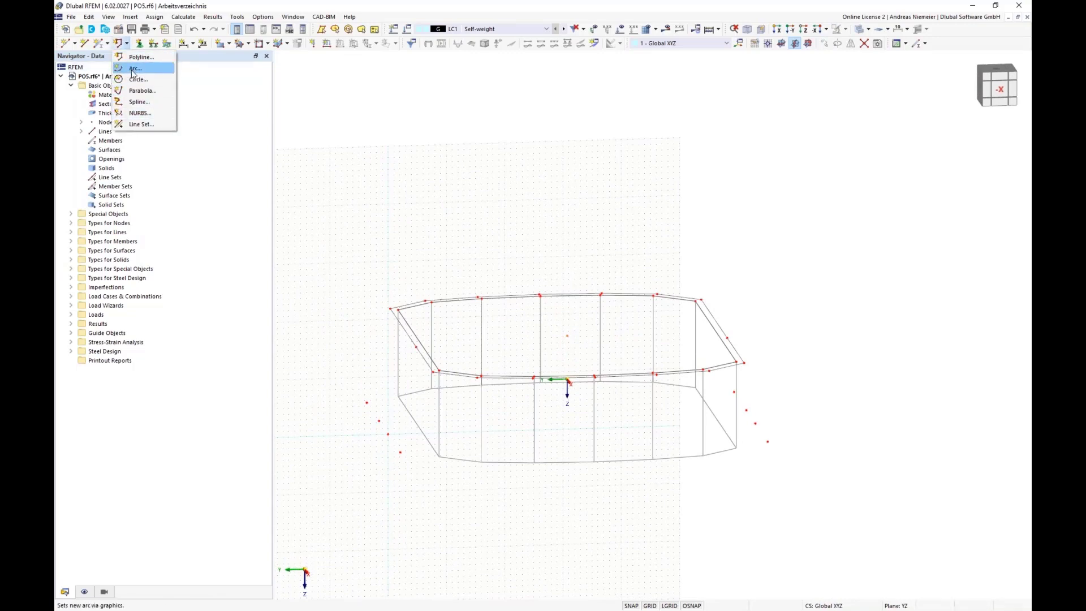
click(137, 70)
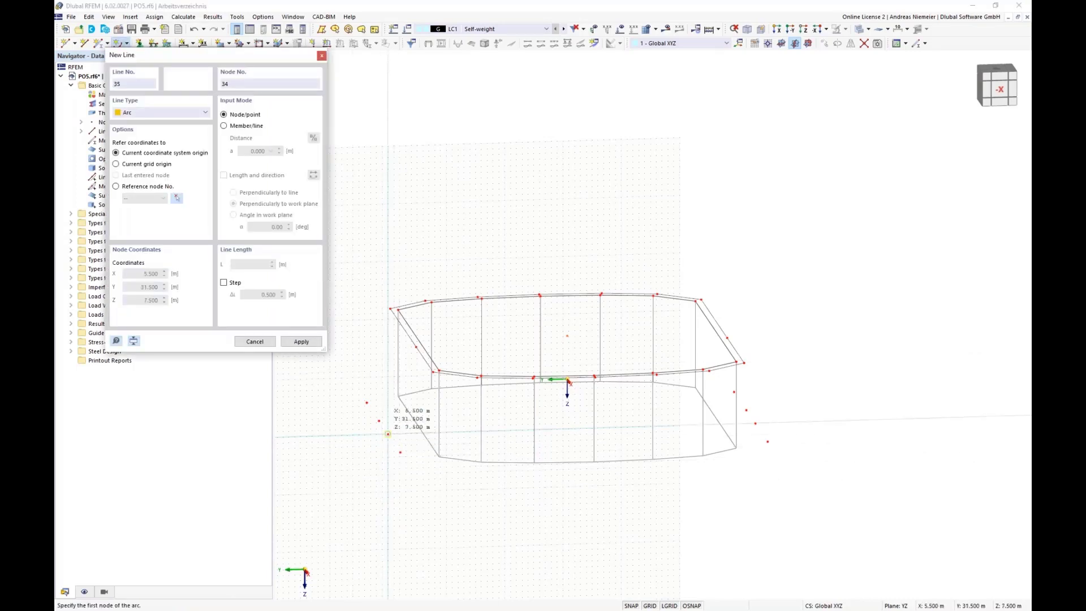
click(389, 435)
click(415, 346)
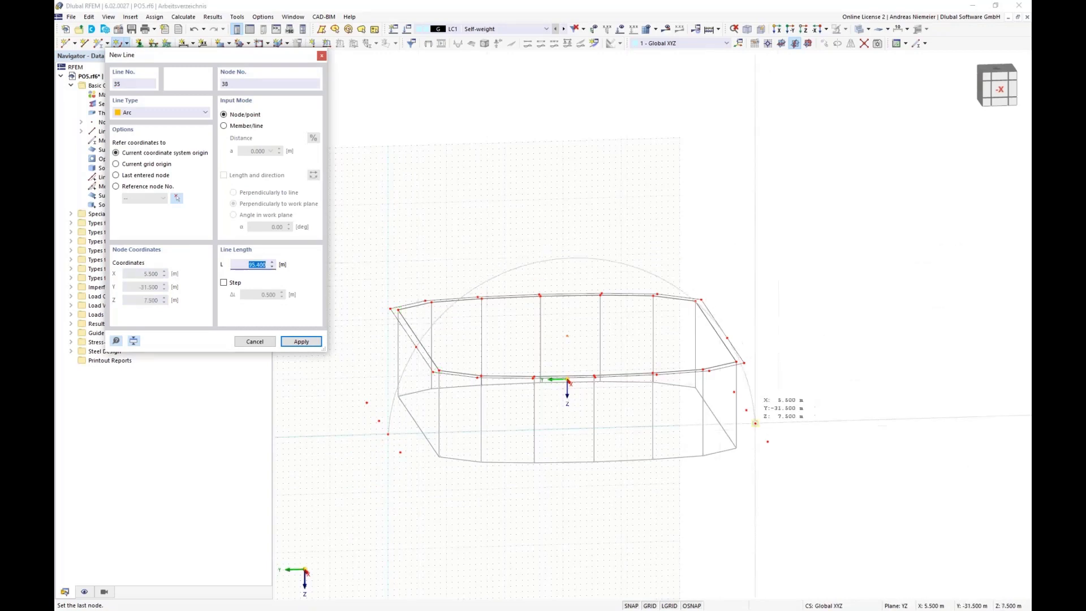
click(755, 424)
key(Escape)
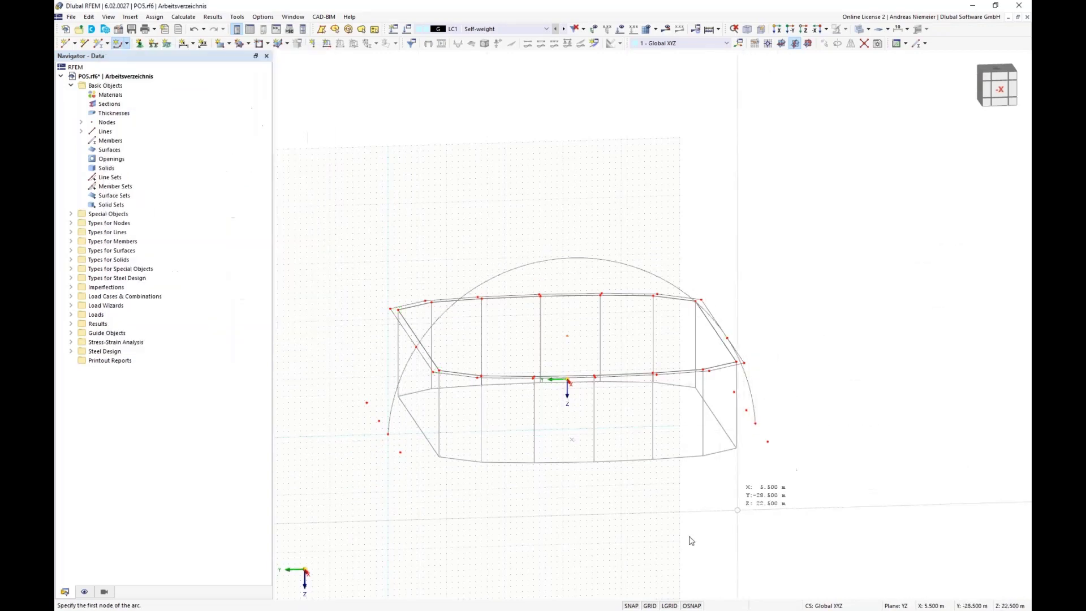
Step: Divide the arc segment above the upper outline using 5 intermediate nodes
click(999, 89)
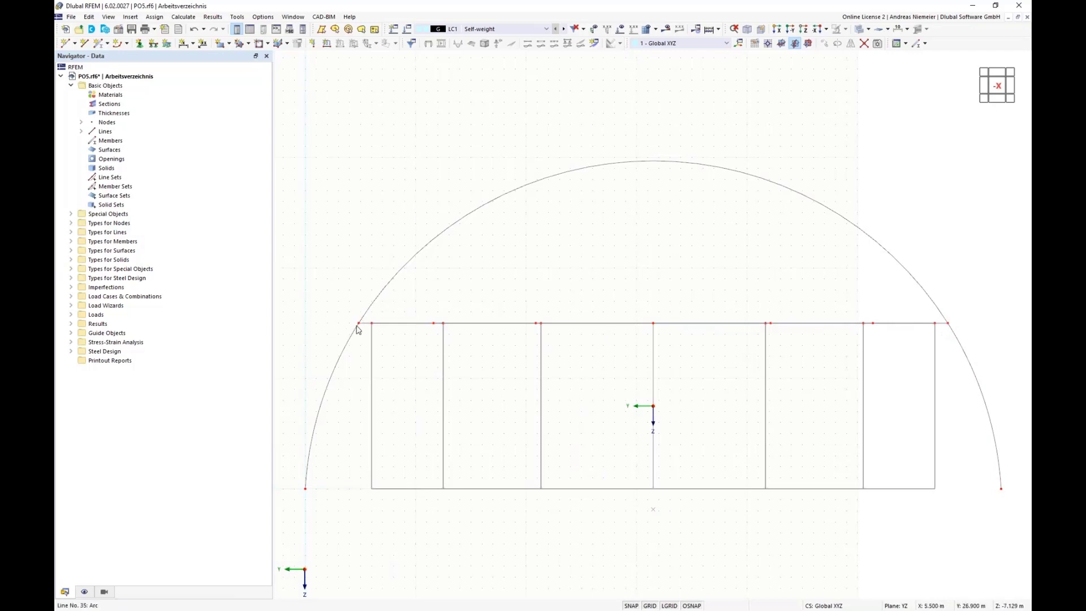
scroll(421, 515, down, 2)
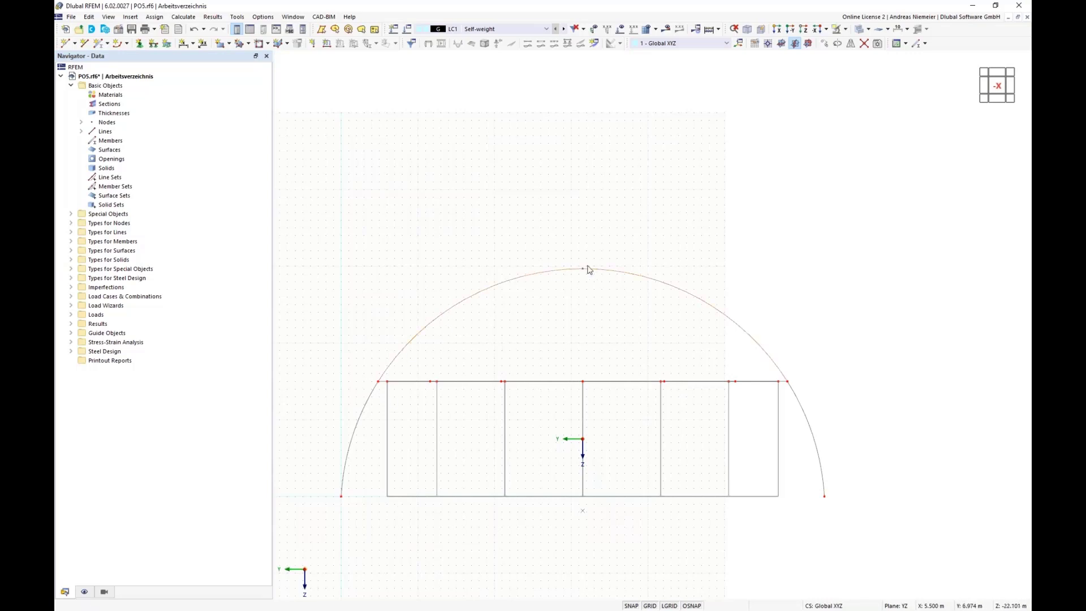
right_click(453, 309)
mouse_move(570, 109)
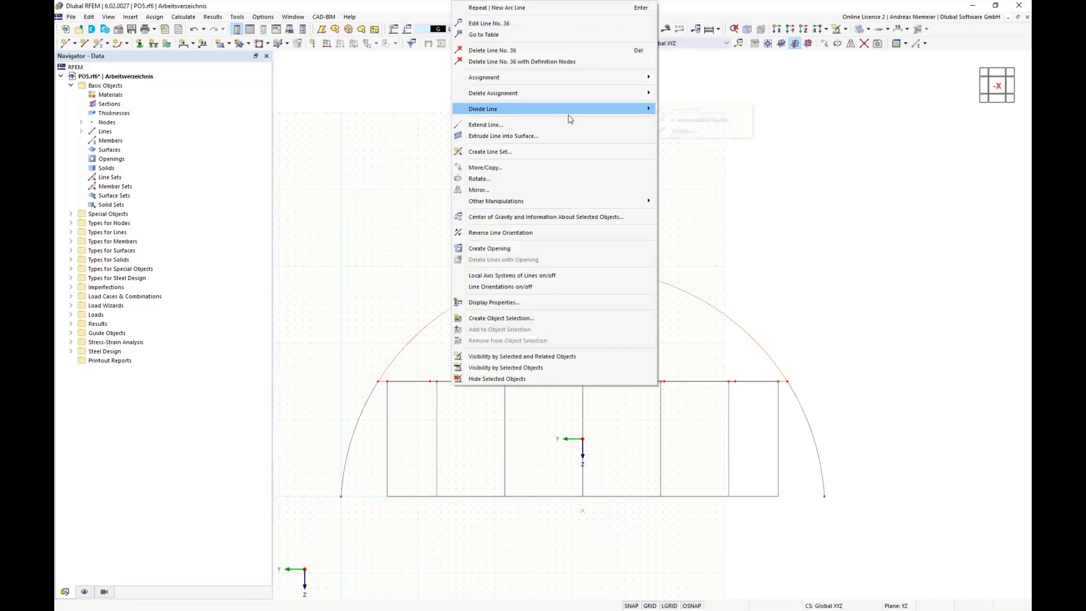
click(709, 126)
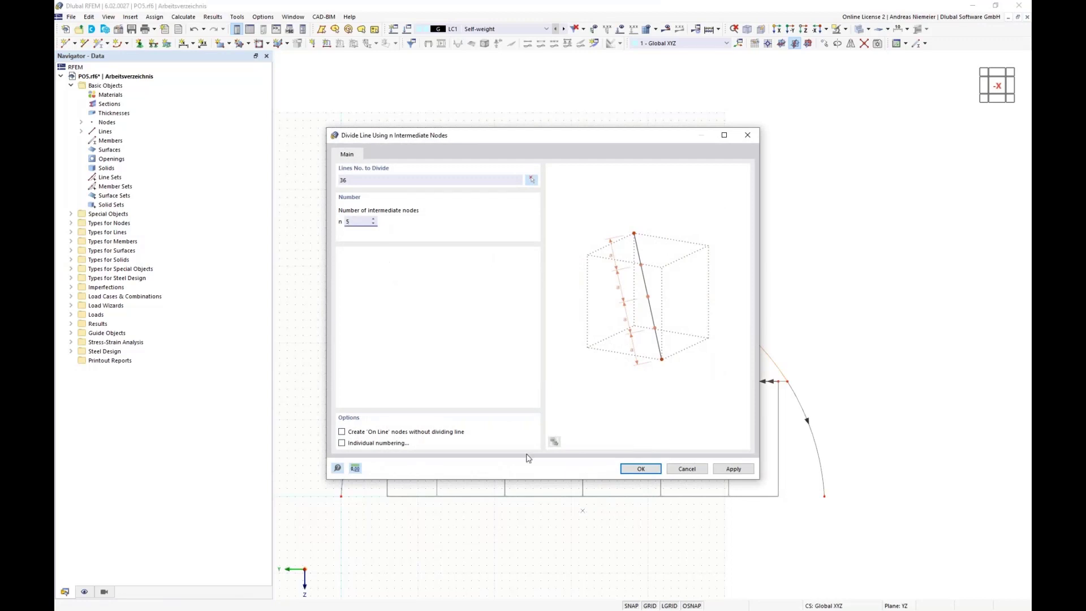
click(639, 469)
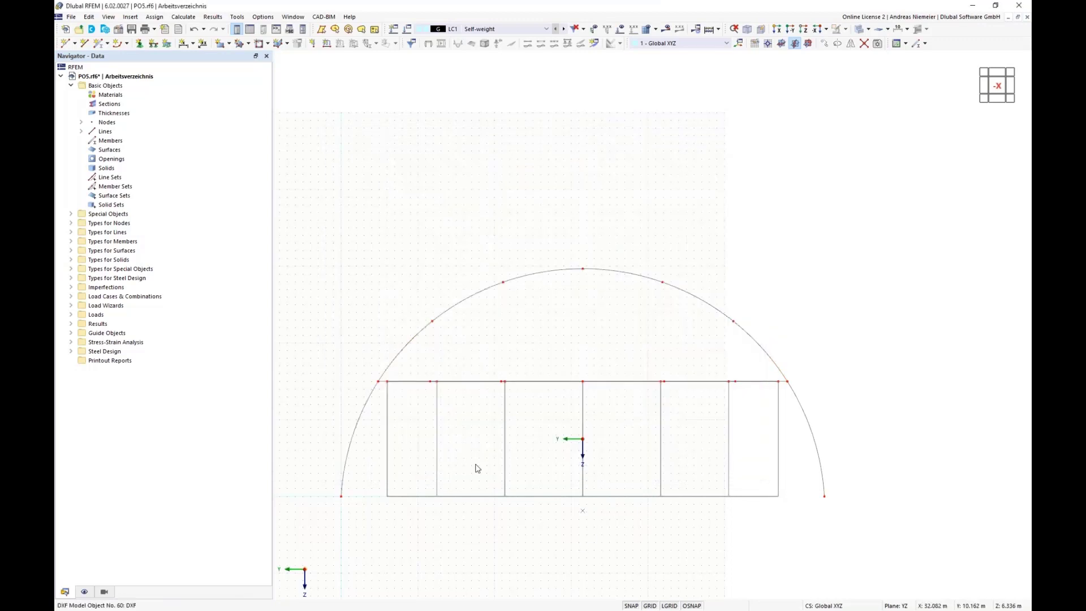
Step: Delete all lines of the divided arc, keeping their nodes, and turn off the grid
ctrl+middle_drag(425, 497, 601, 497)
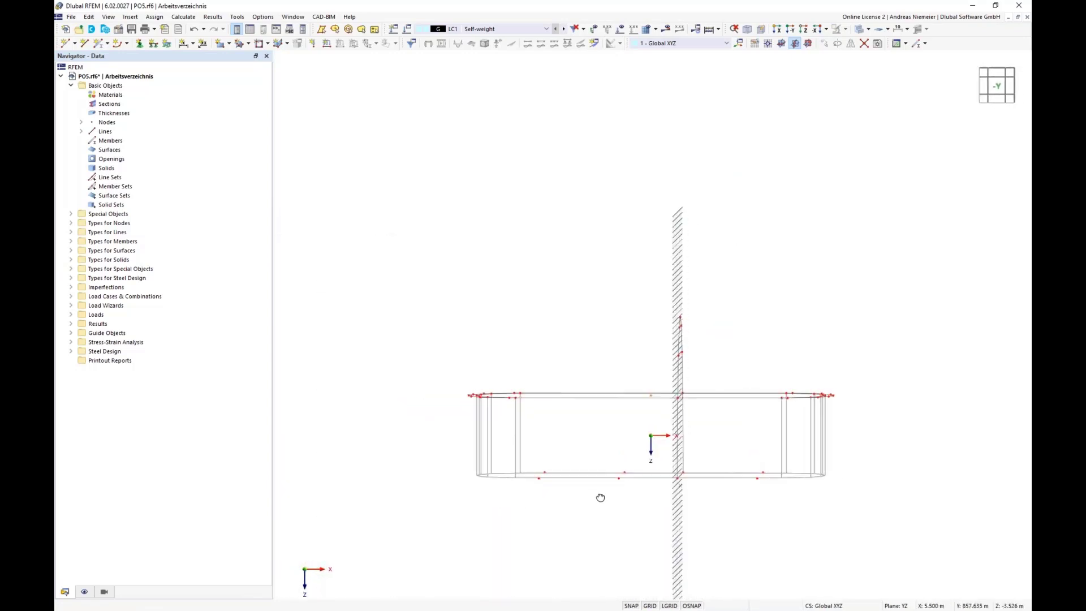
drag(669, 295, 699, 512)
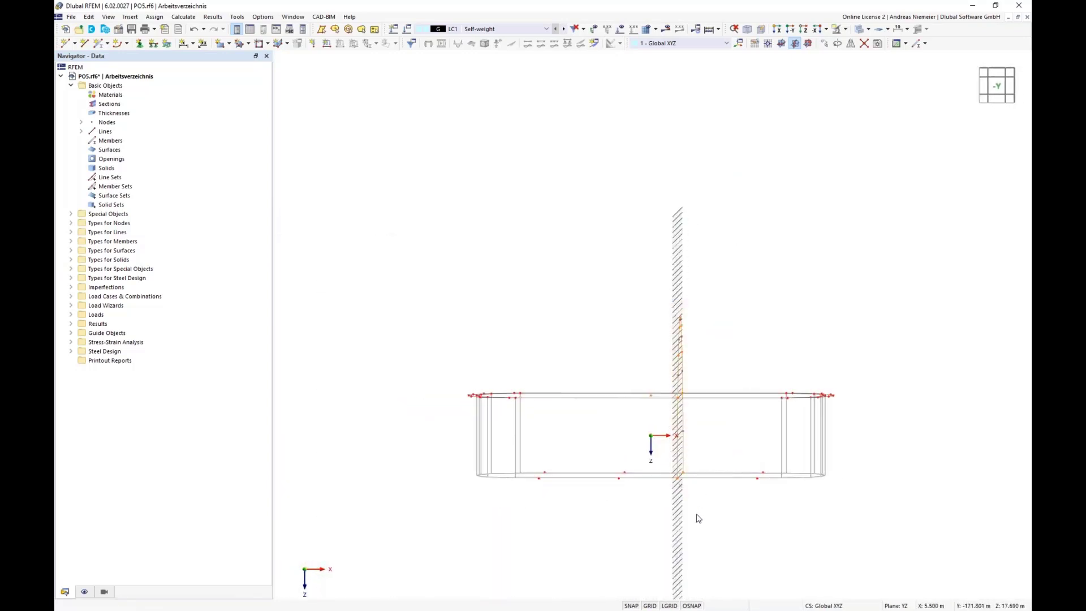
right_click(685, 455)
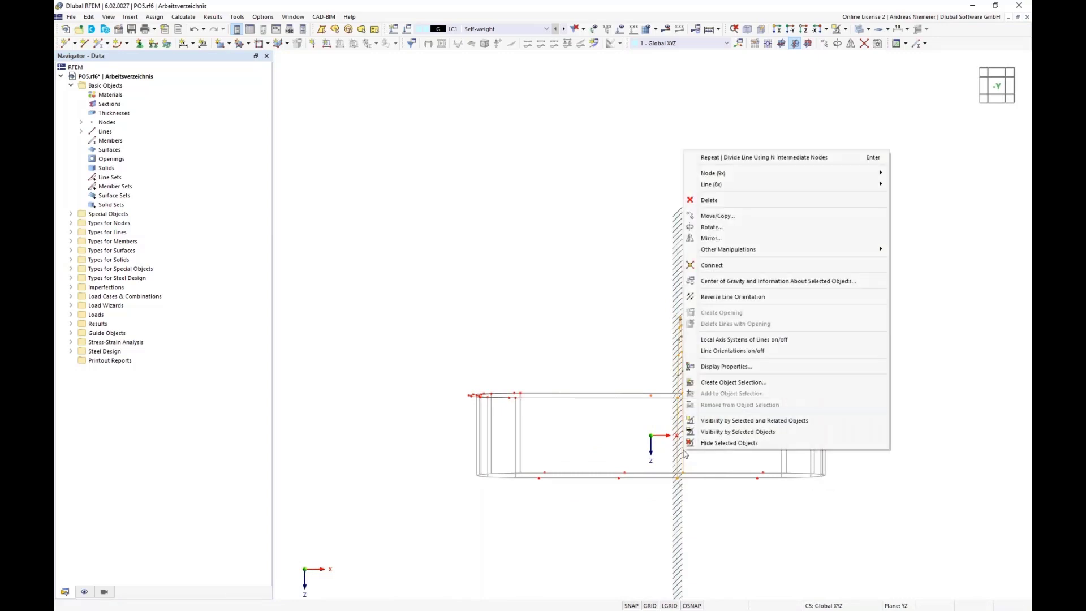
mouse_move(743, 188)
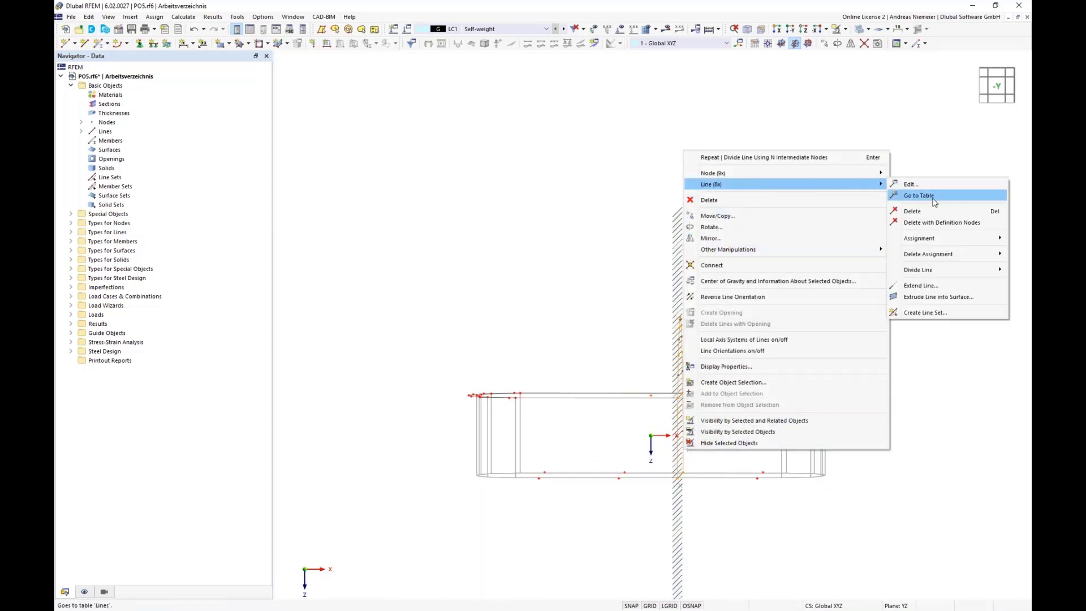
click(937, 216)
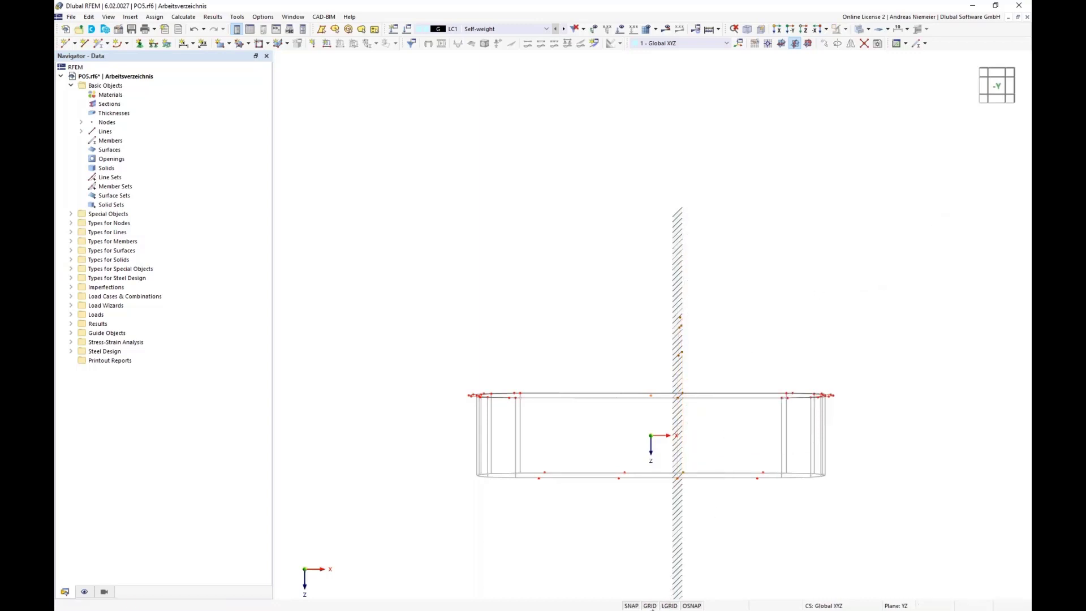
click(651, 607)
mouse_move(729, 552)
ctrl+middle_down()
mouse_move(701, 561)
mouse_move(636, 520)
ctrl+middle_up()
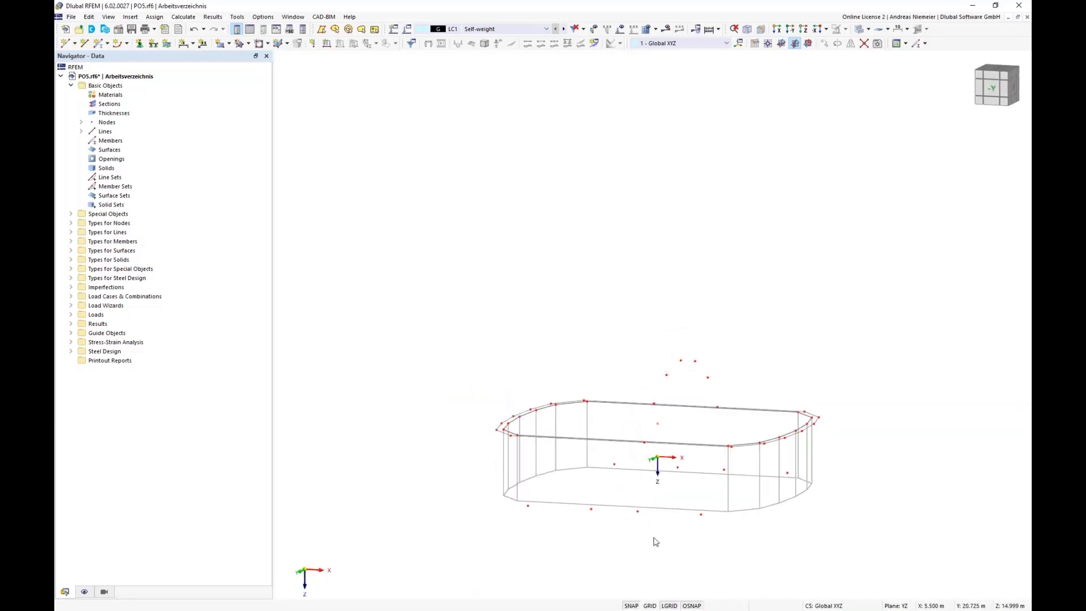
Step: Copy the arch nodes at X 5.500 m, including the outline intersection nodes, from base node 5.500, 31.500, 7.500 m to the base node at X -5.500 m
ctrl+middle_drag(655, 539, 690, 519)
drag(678, 333, 707, 525)
ctrl+middle_drag(710, 515, 686, 544)
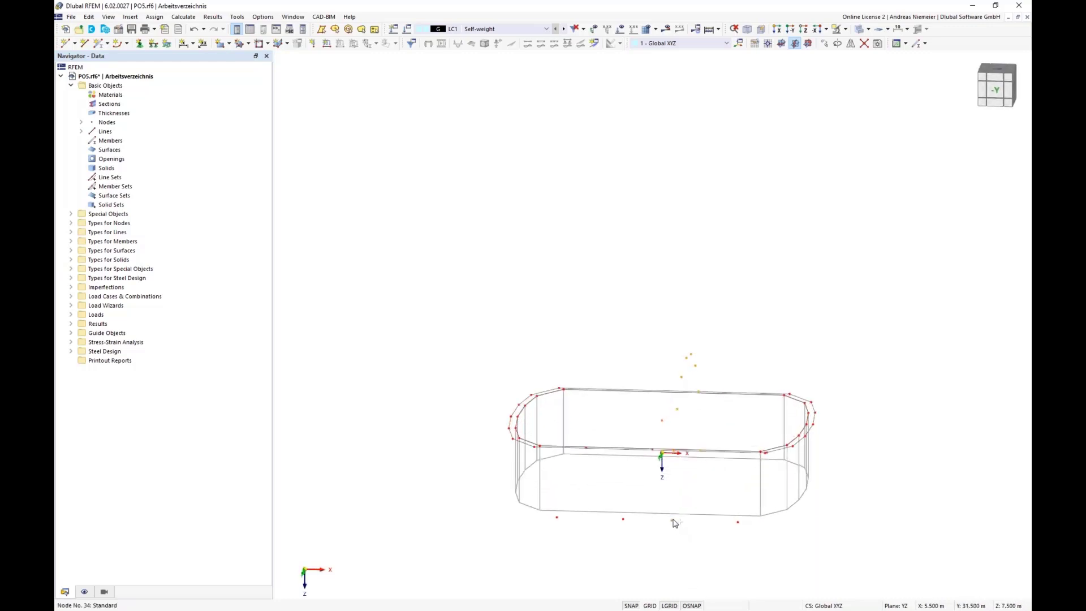
ctrl+drag(673, 522, 625, 528)
ctrl+middle_drag(643, 408, 631, 449)
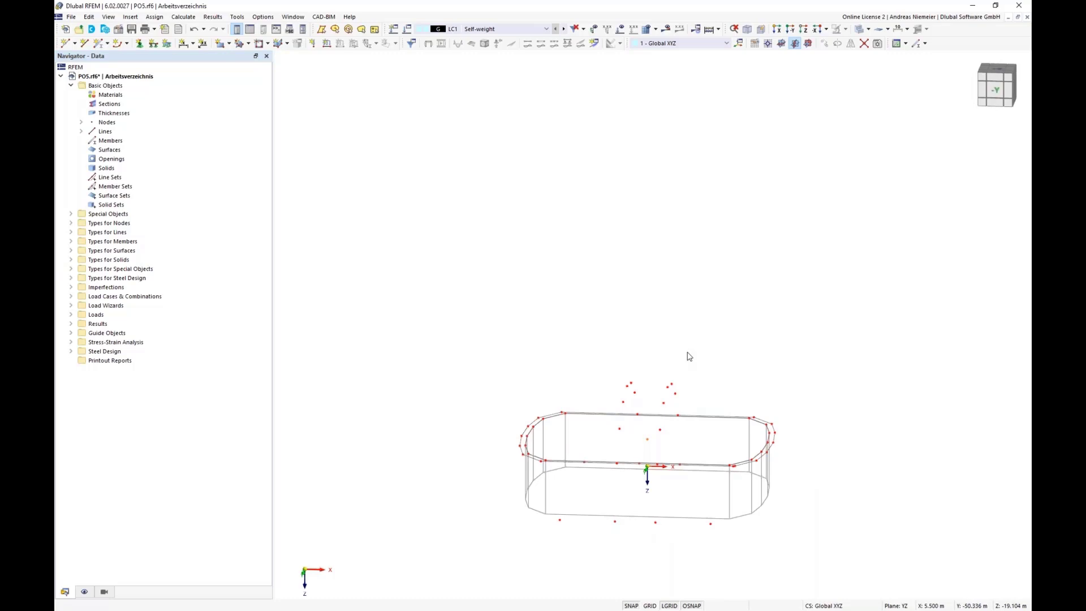
Step: Place a node at 50% between the copied arch's two intersection nodes on the outer outline
scroll(622, 467, up, 5)
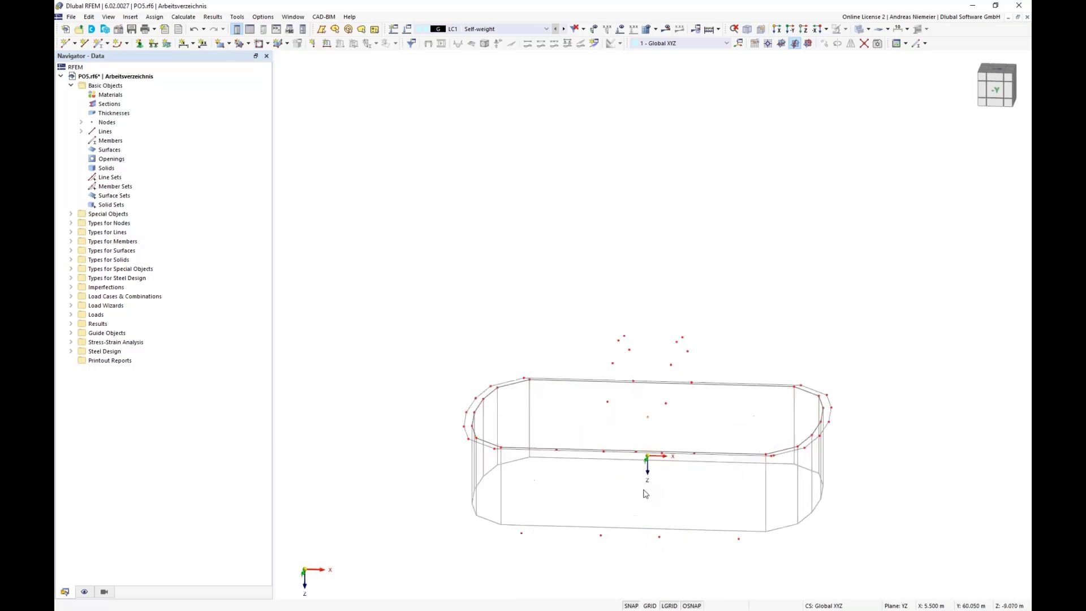
click(68, 43)
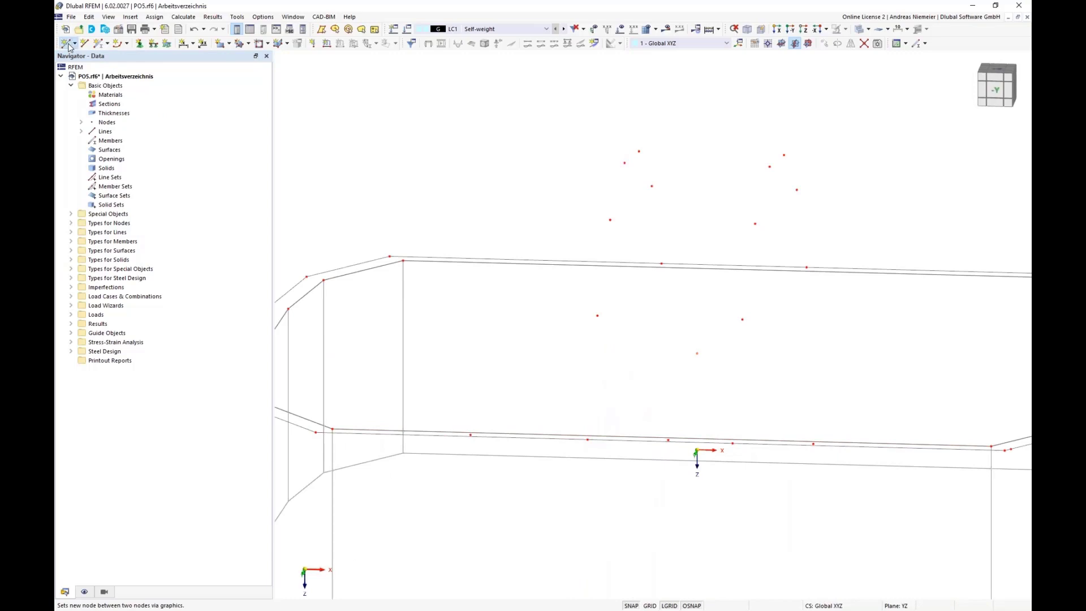
click(589, 440)
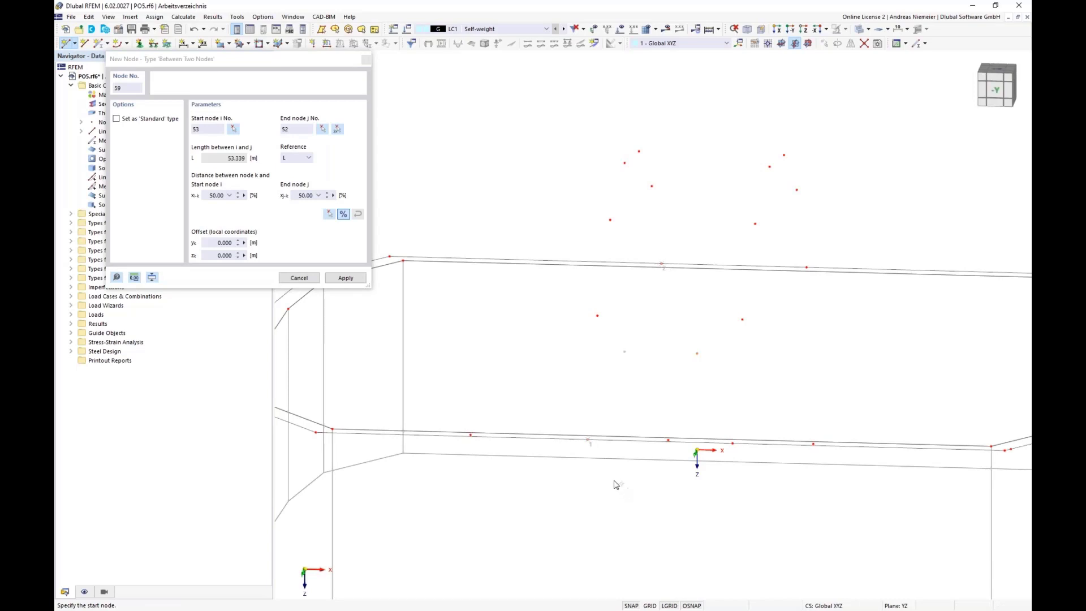
click(346, 278)
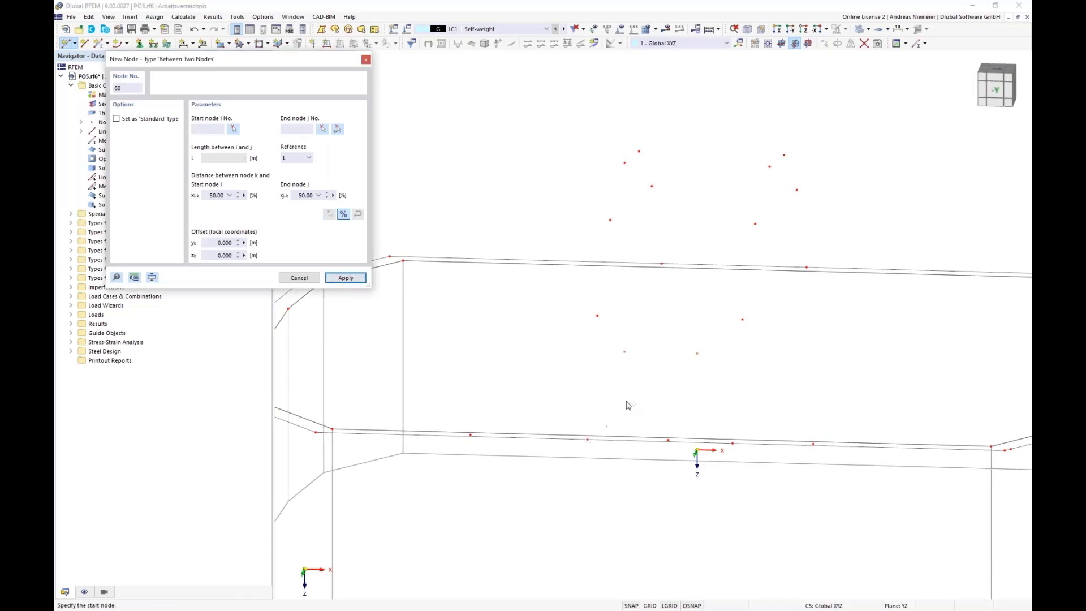
middle_drag(640, 417, 649, 391)
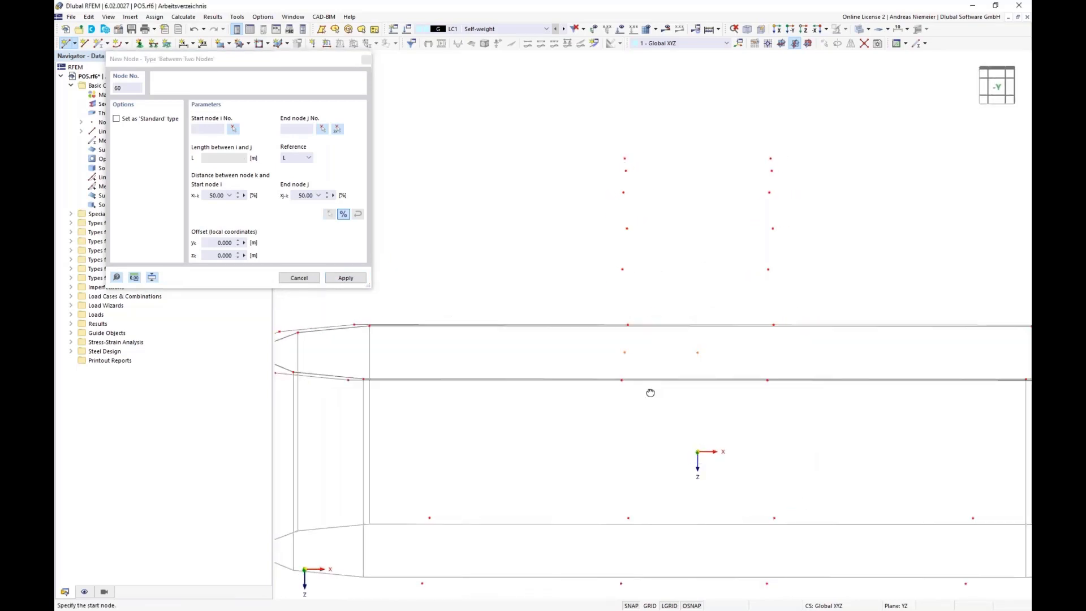
middle_drag(662, 180, 628, 173)
key(Escape)
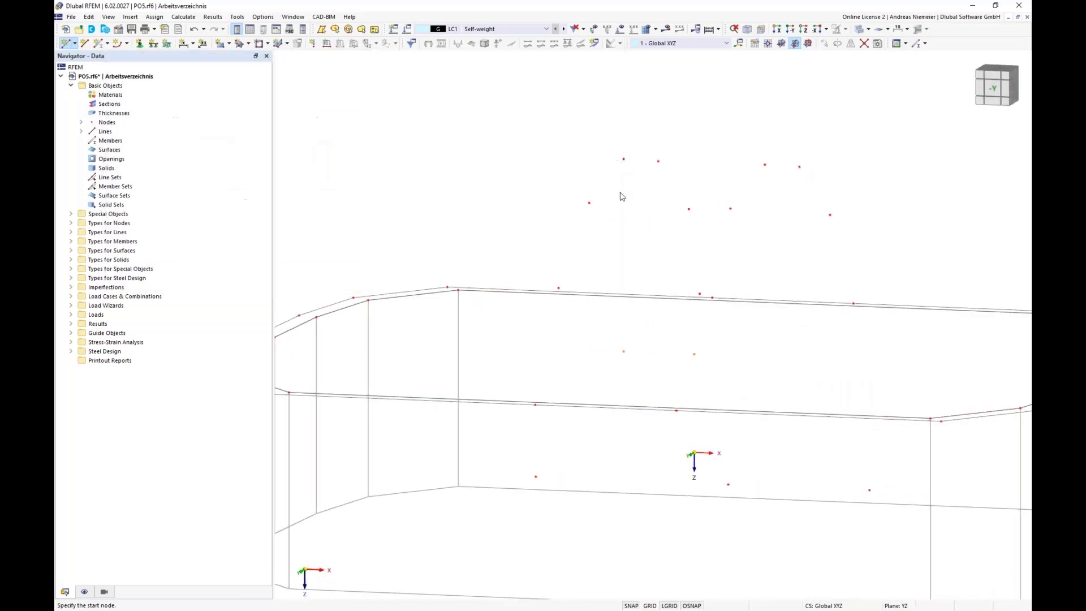
Step: Copy the apex node of the arch at X -5.500 m vertically upward, setting the Y displacement to 0
right_click(624, 159)
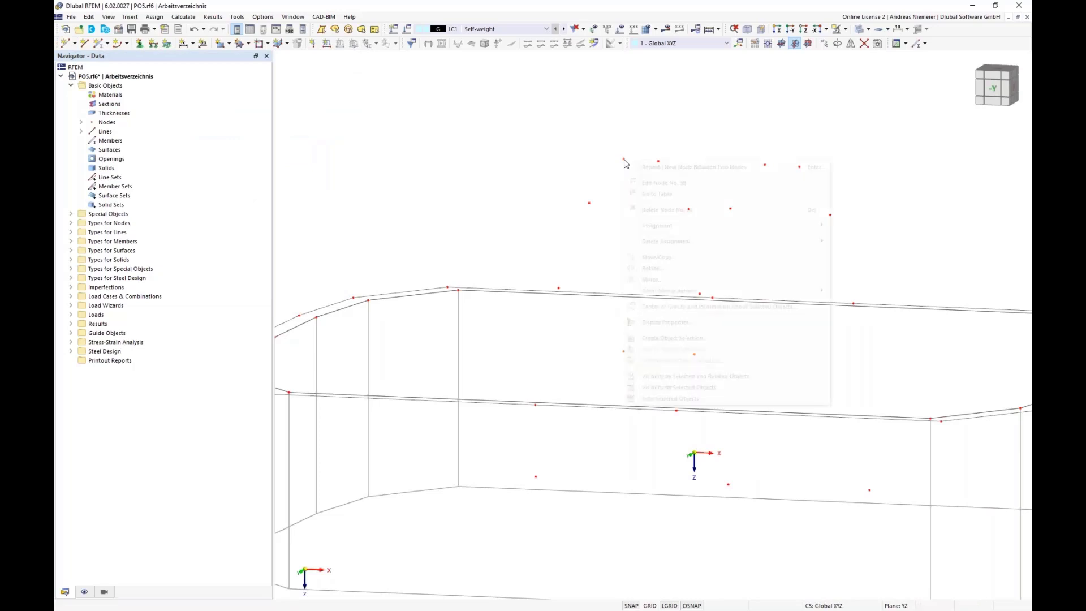
click(674, 257)
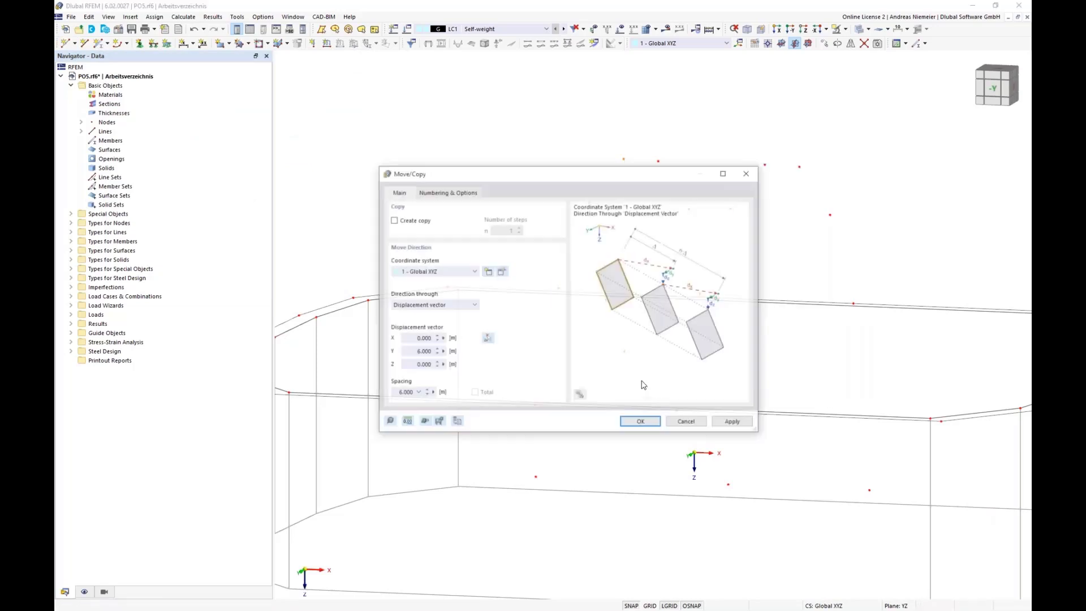
click(393, 221)
drag(409, 352, 469, 352)
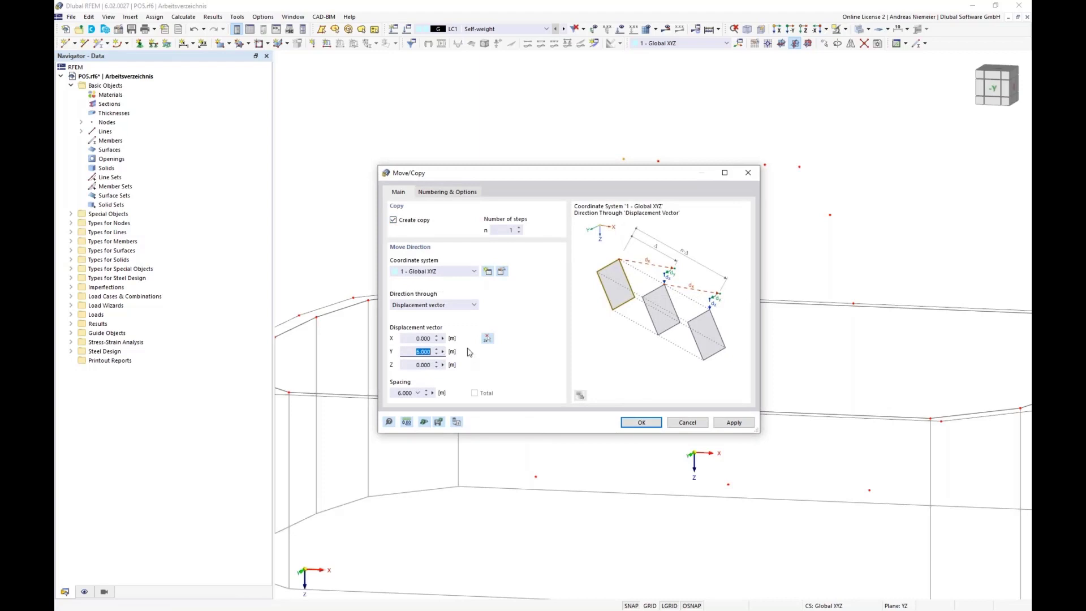
text(0)
key(Tab)
click(642, 423)
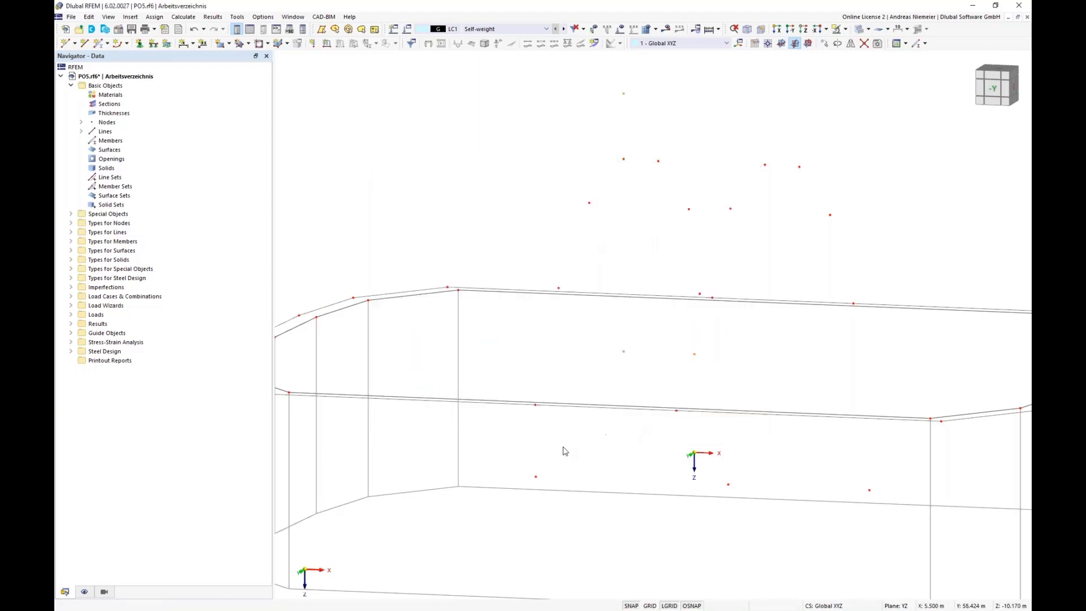
Step: Set up scaling of the five upper arch nodes at X -5.500 m without copying, through 2 points: the midpoint node and the raised apex node
click(1016, 91)
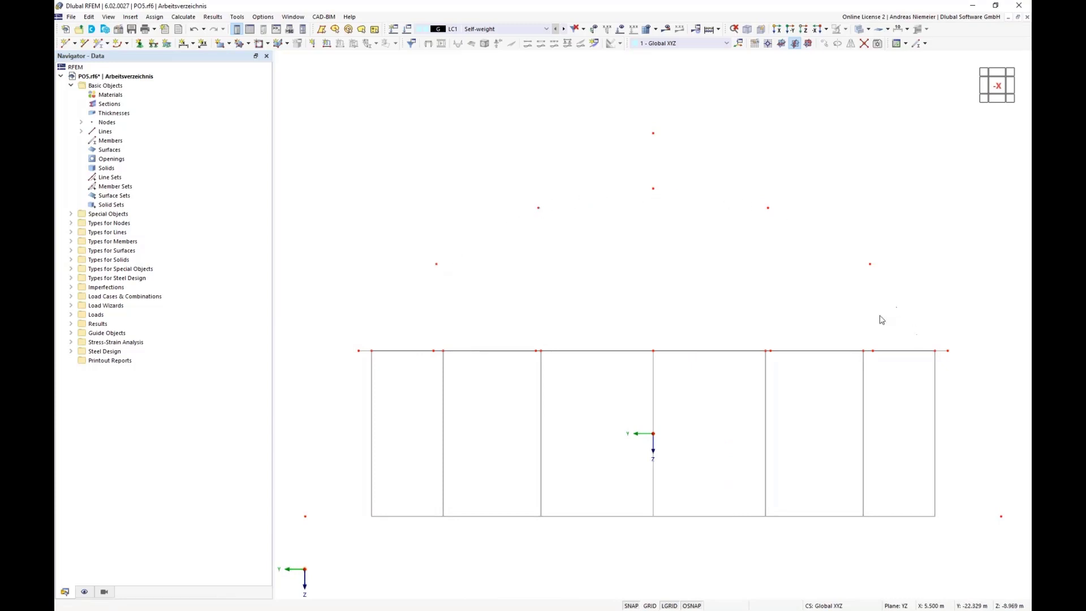
click(651, 133)
ctrl+middle_drag(503, 280, 679, 282)
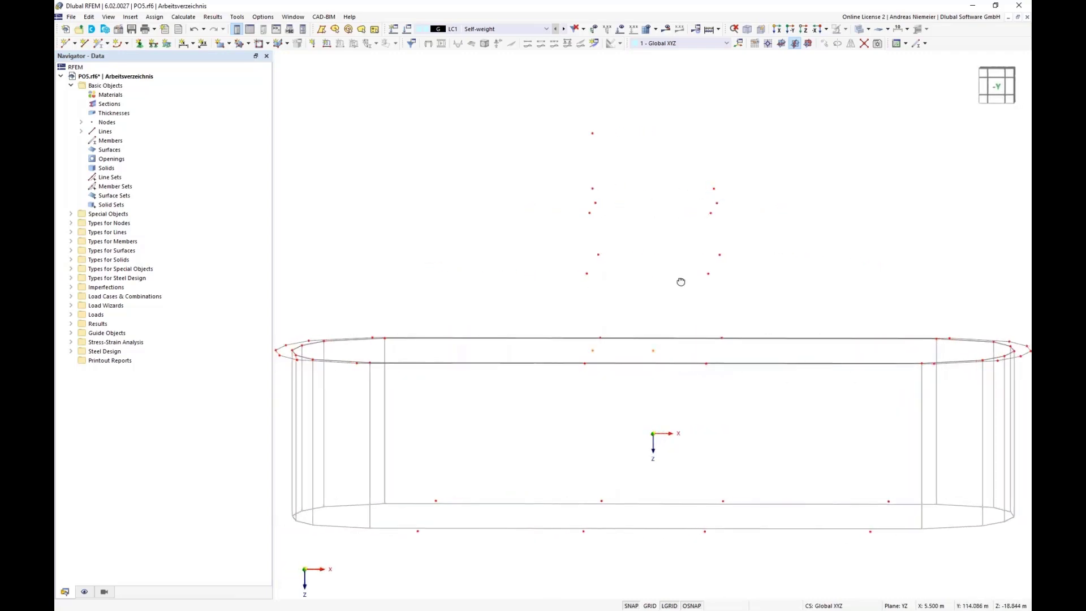
drag(538, 166, 627, 283)
click(89, 16)
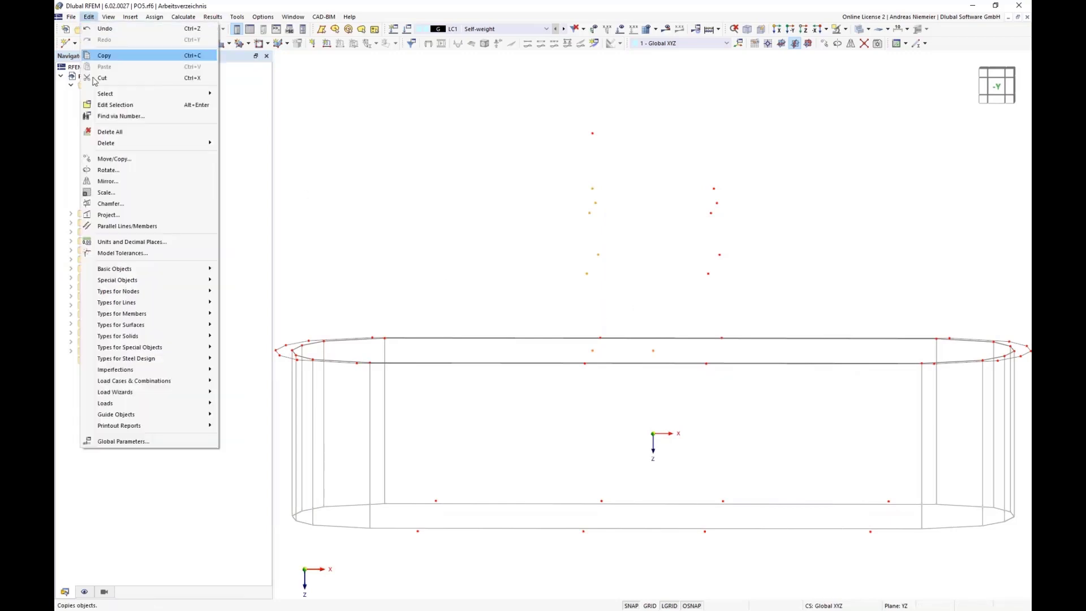
click(117, 197)
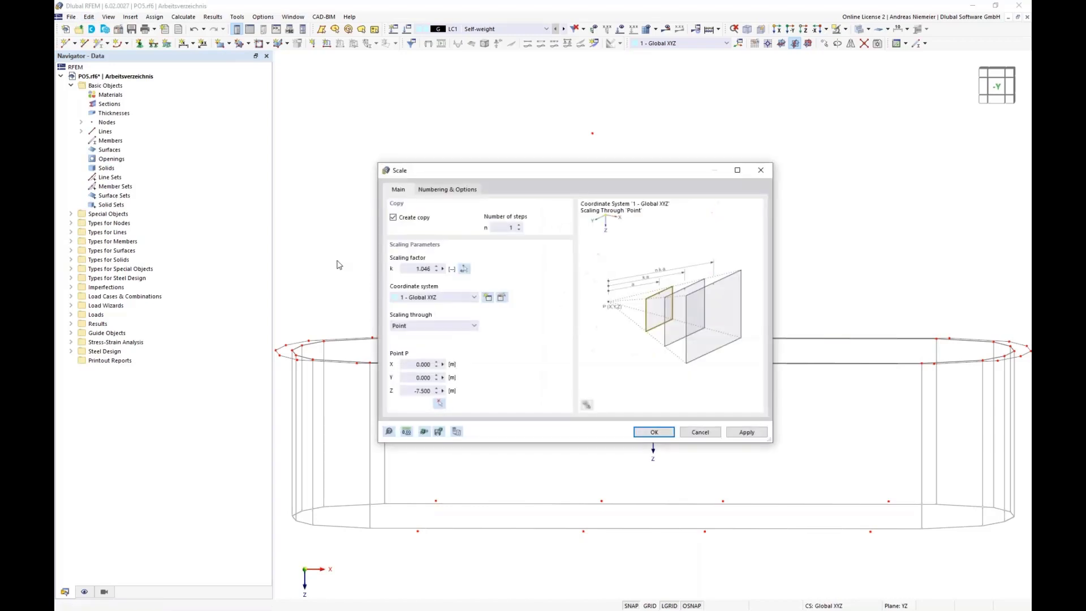
click(412, 220)
click(435, 326)
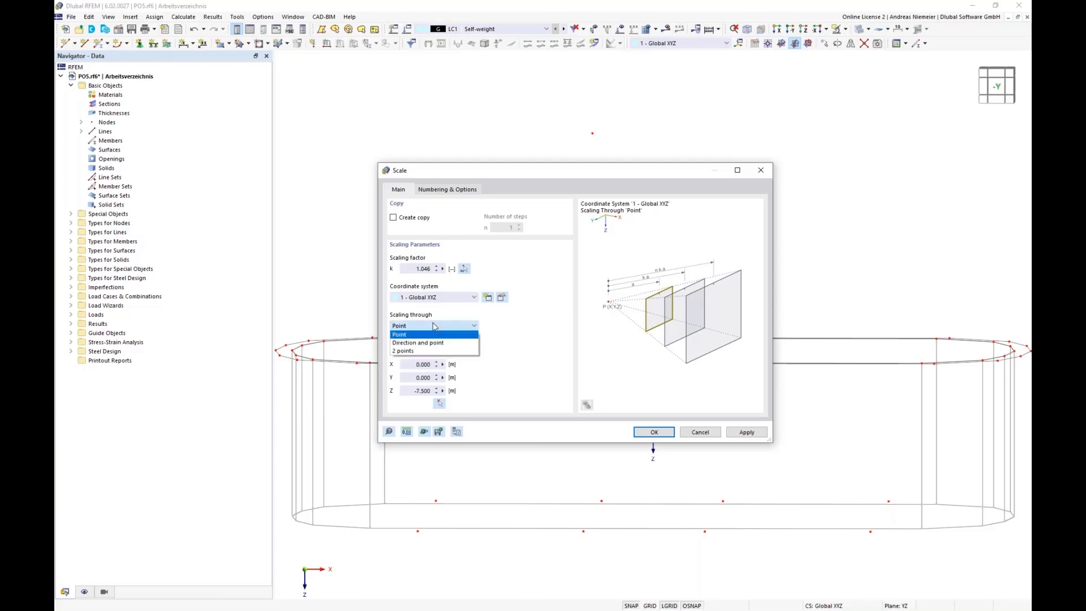
click(405, 352)
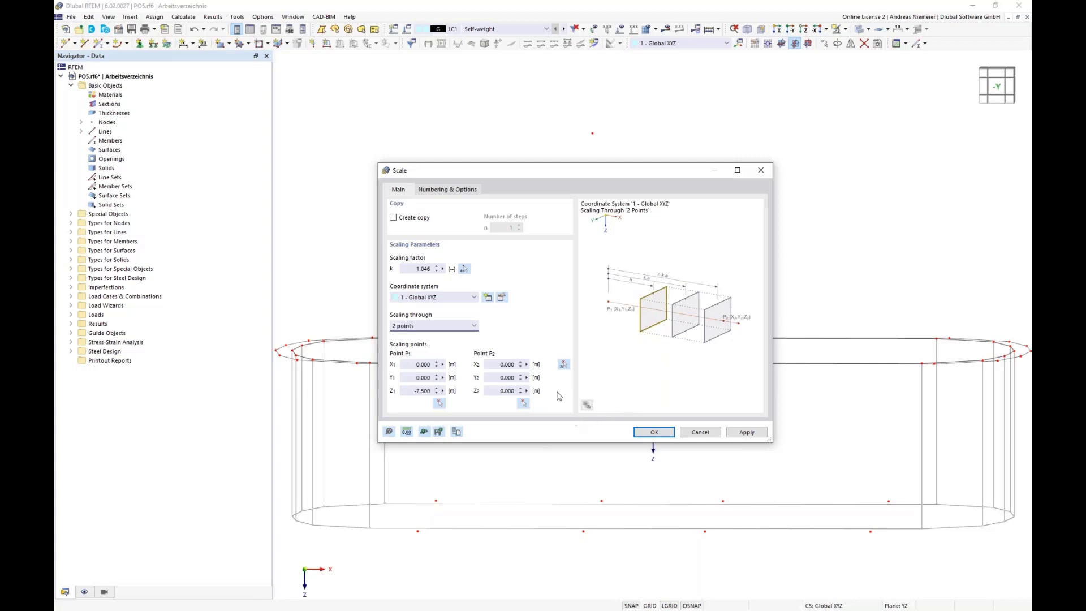
click(564, 364)
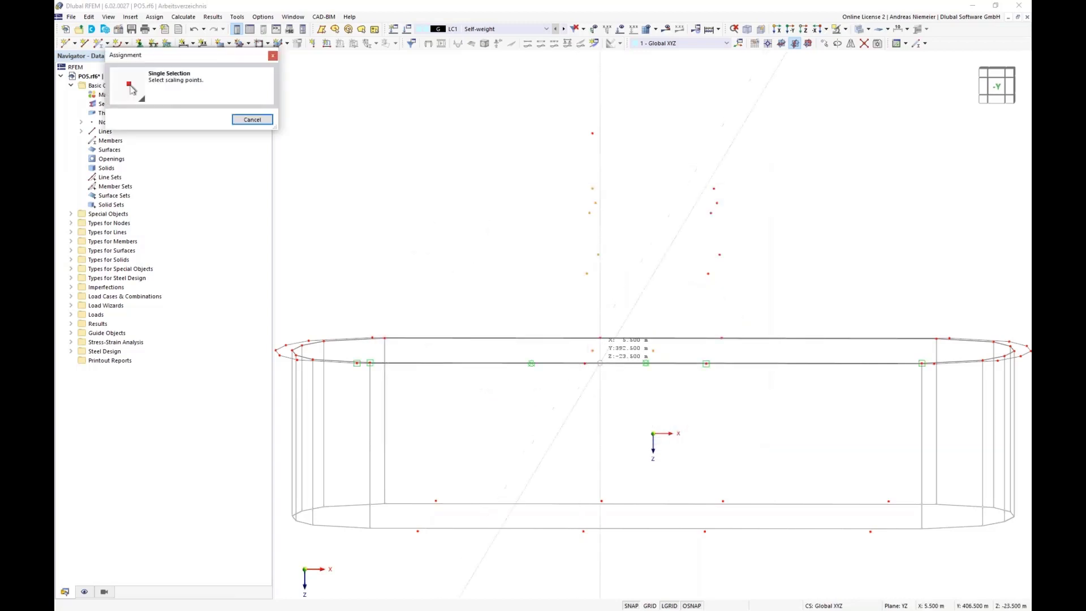
click(593, 350)
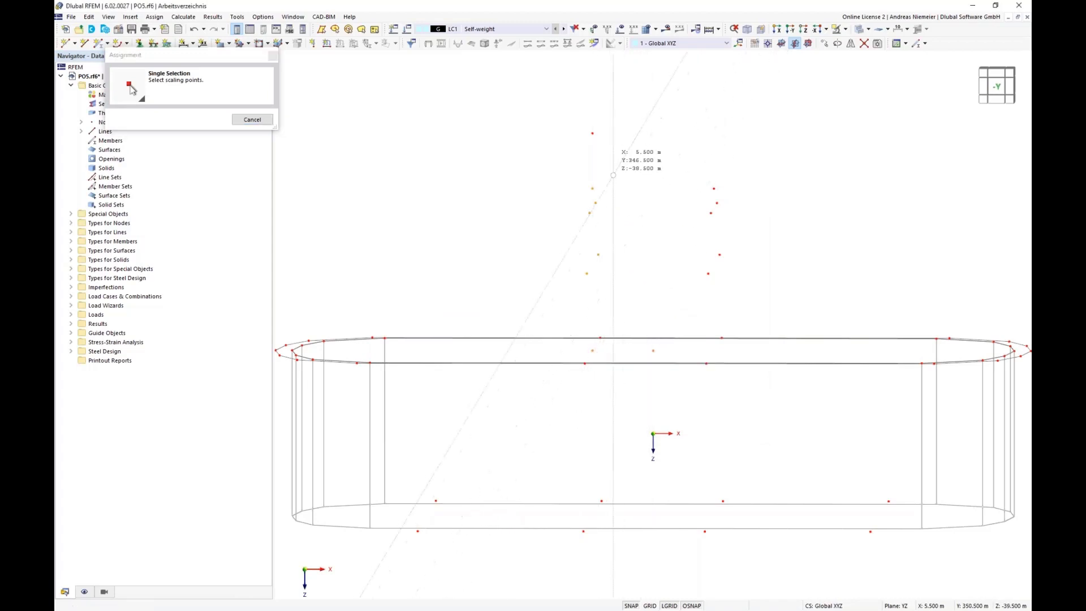
click(593, 133)
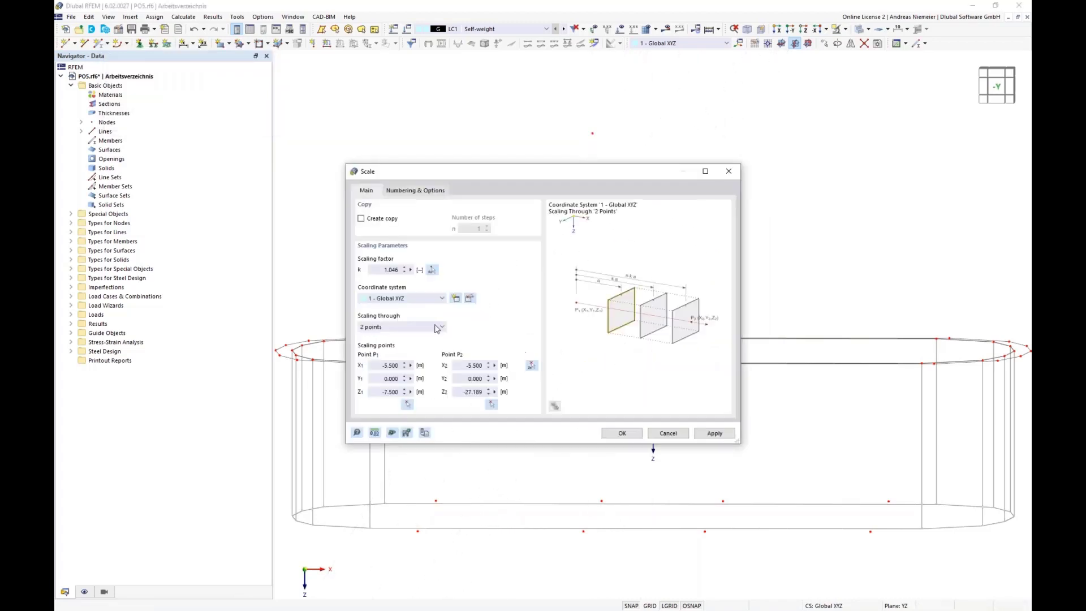
Step: Take the scaling factor from the midpoint node's distances to the original apex and the raised node, and apply the scaling
click(432, 269)
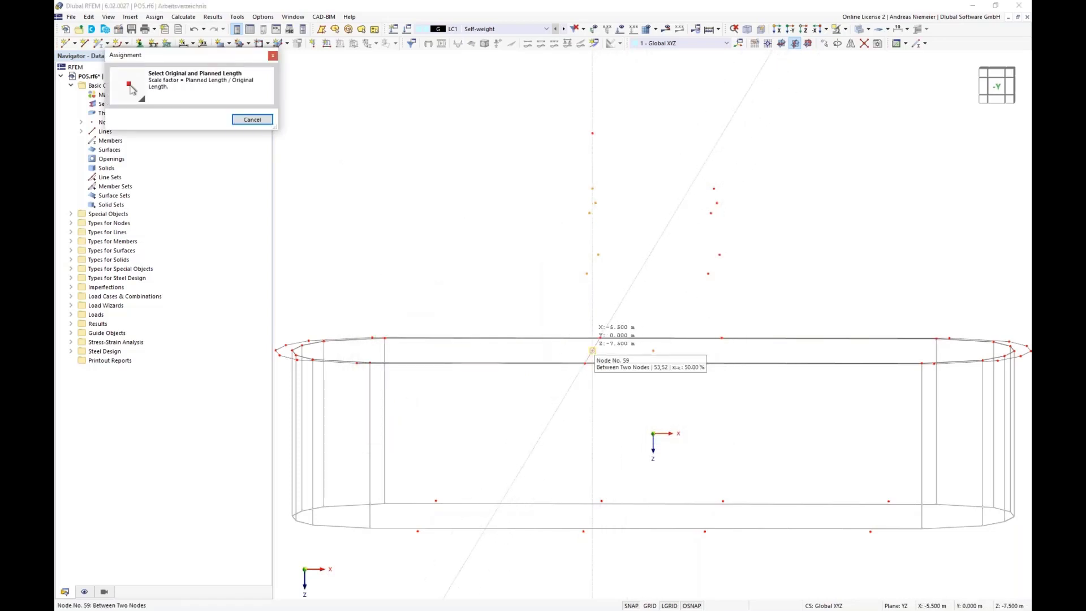
click(593, 351)
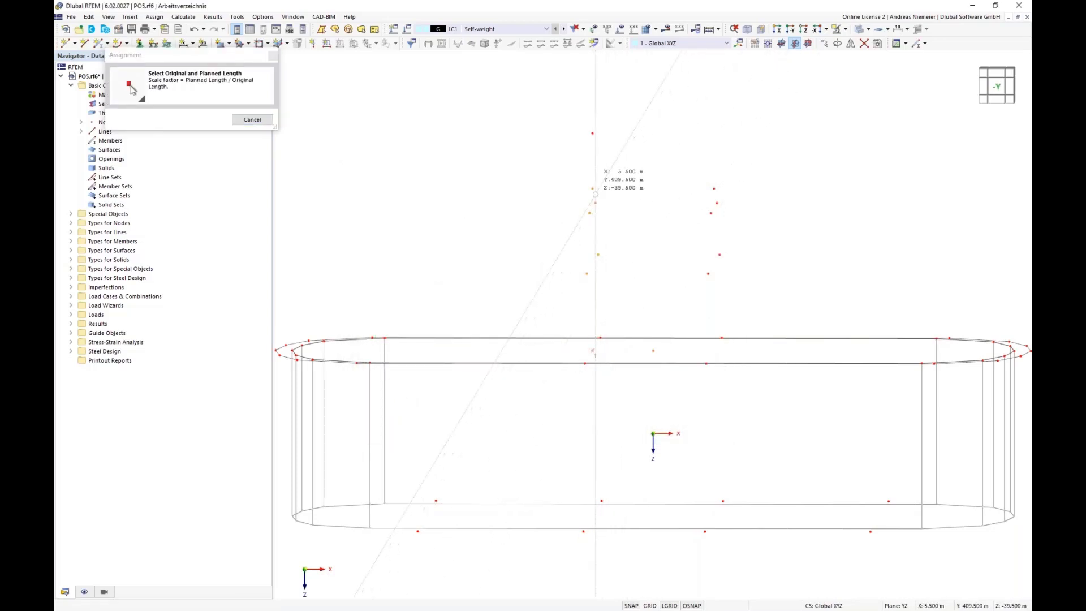
click(592, 189)
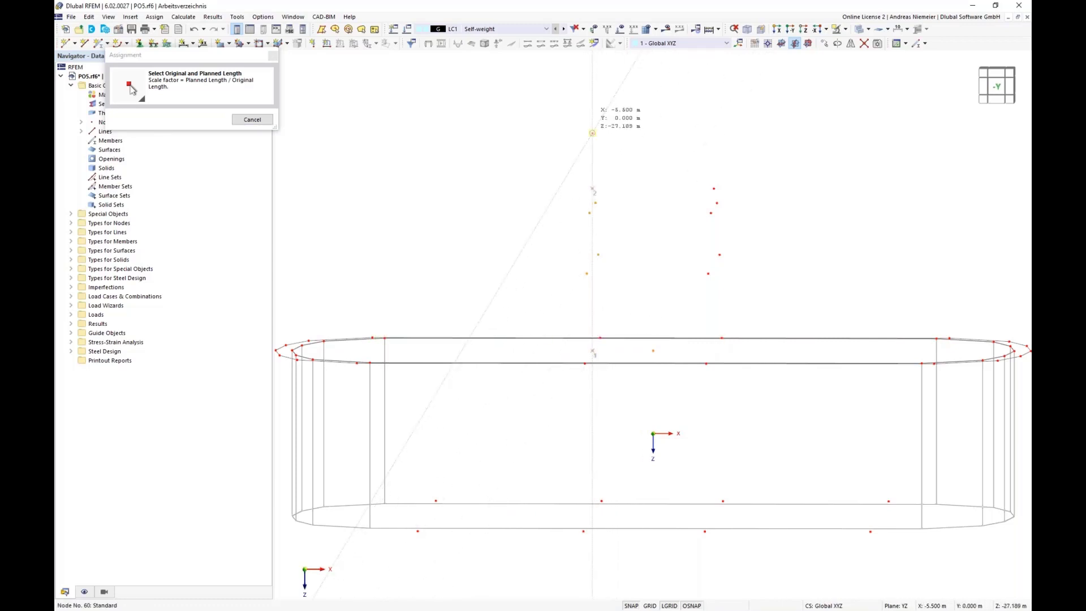
click(592, 133)
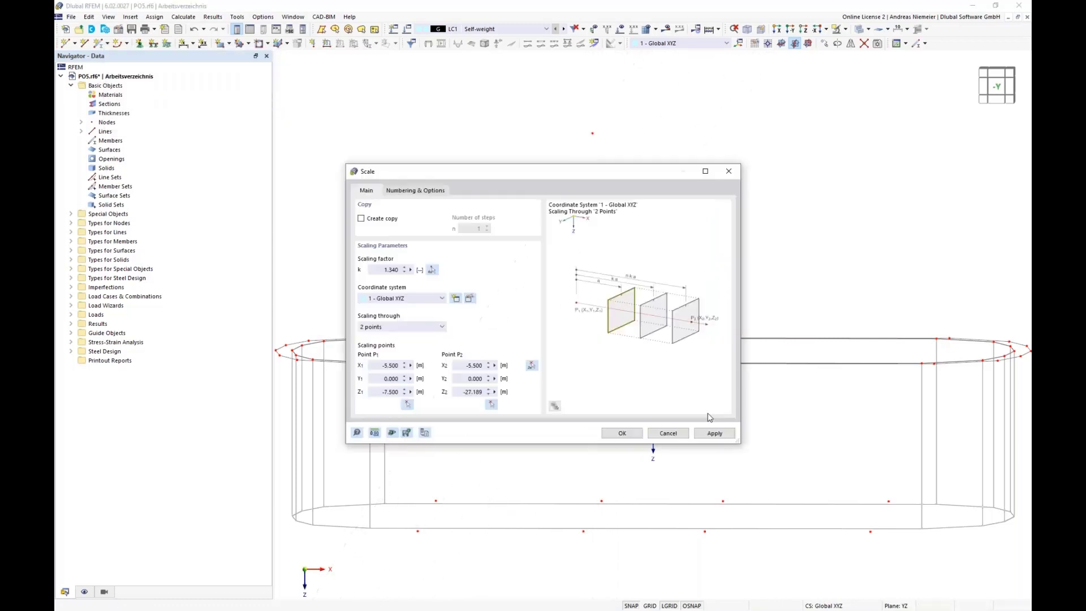
click(628, 435)
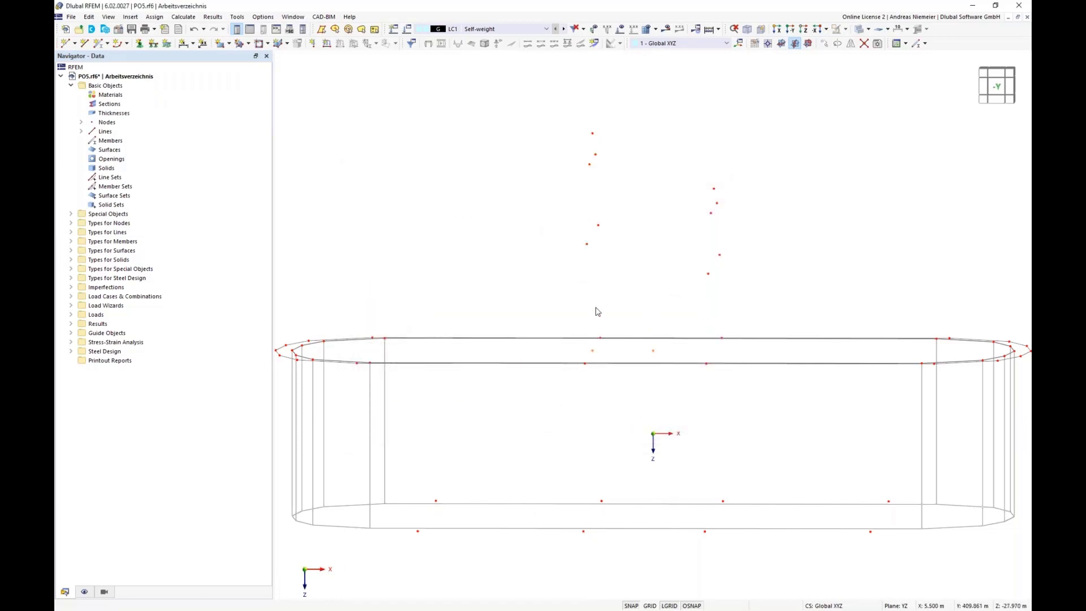
Step: Draw a spline arch at X 5.500 m from base node to base node through both outer outline nodes and the five upper arch nodes
click(1000, 92)
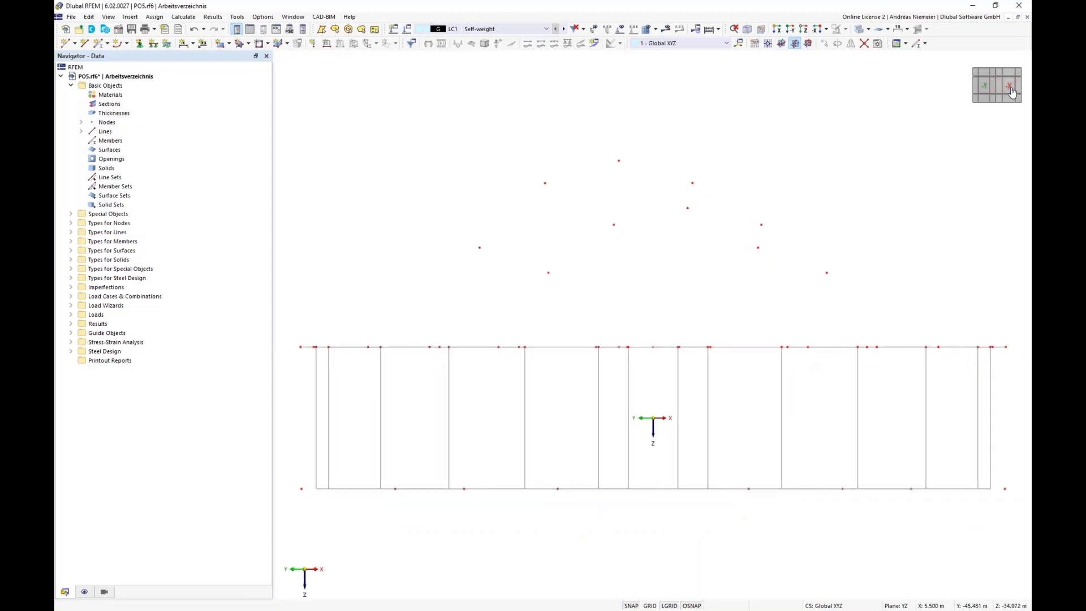
scroll(642, 321, down, 1)
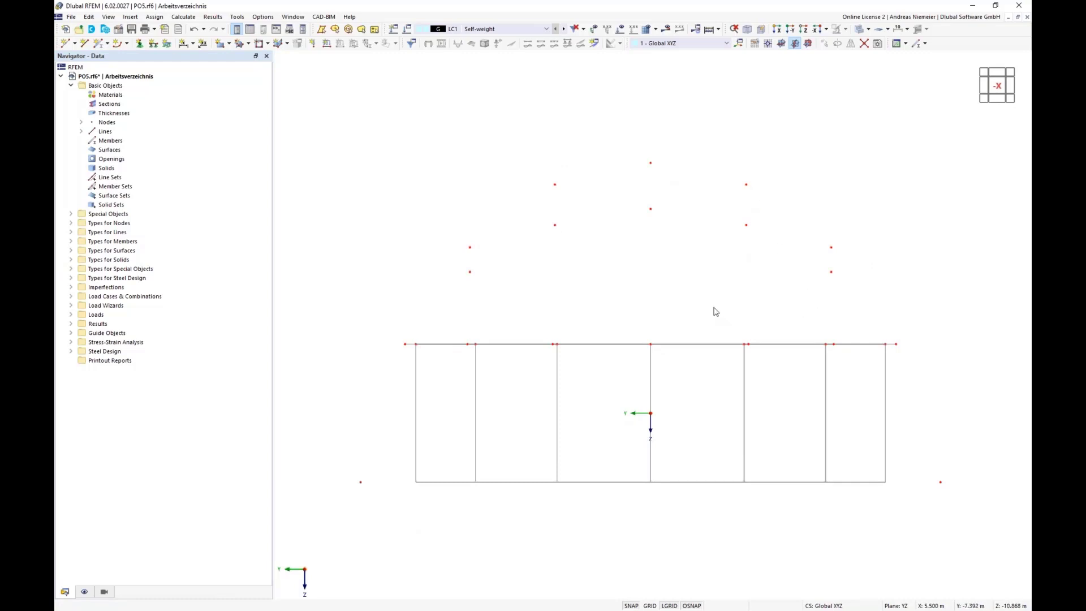
ctrl+middle_drag(494, 320, 645, 333)
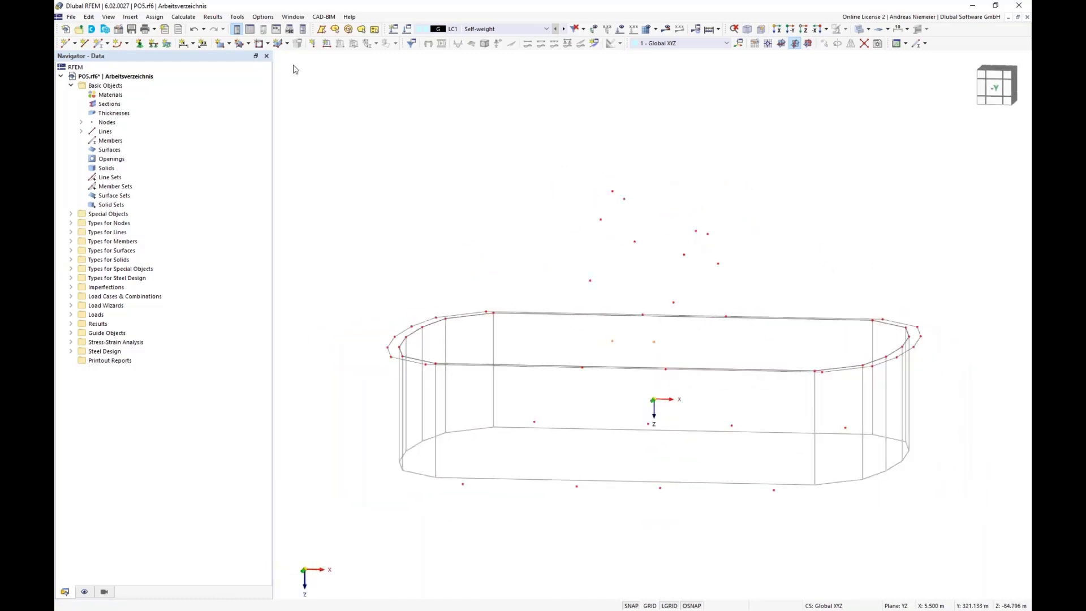
click(127, 44)
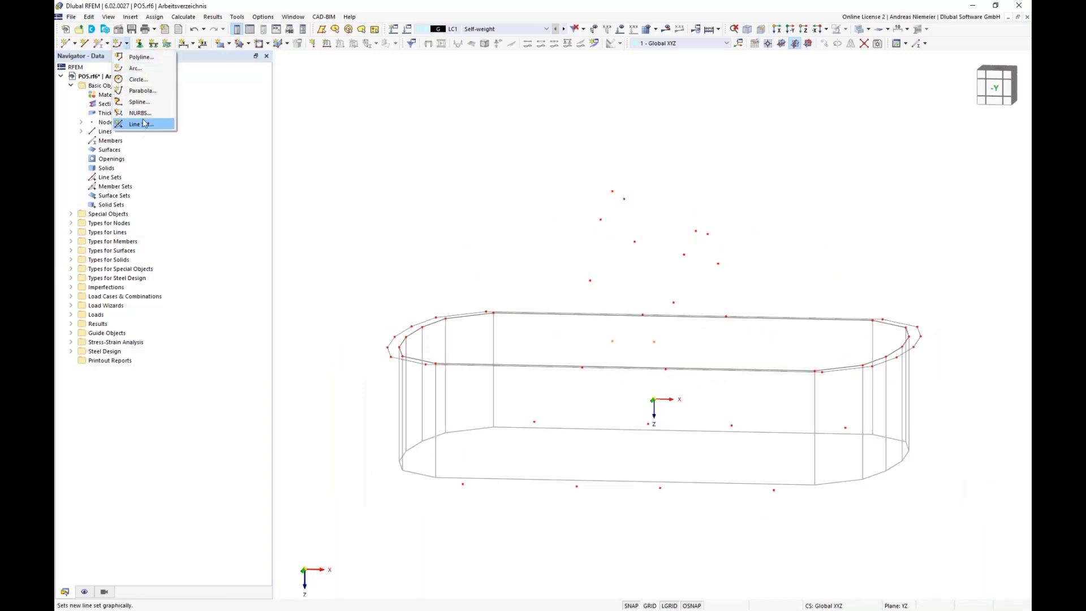
click(139, 101)
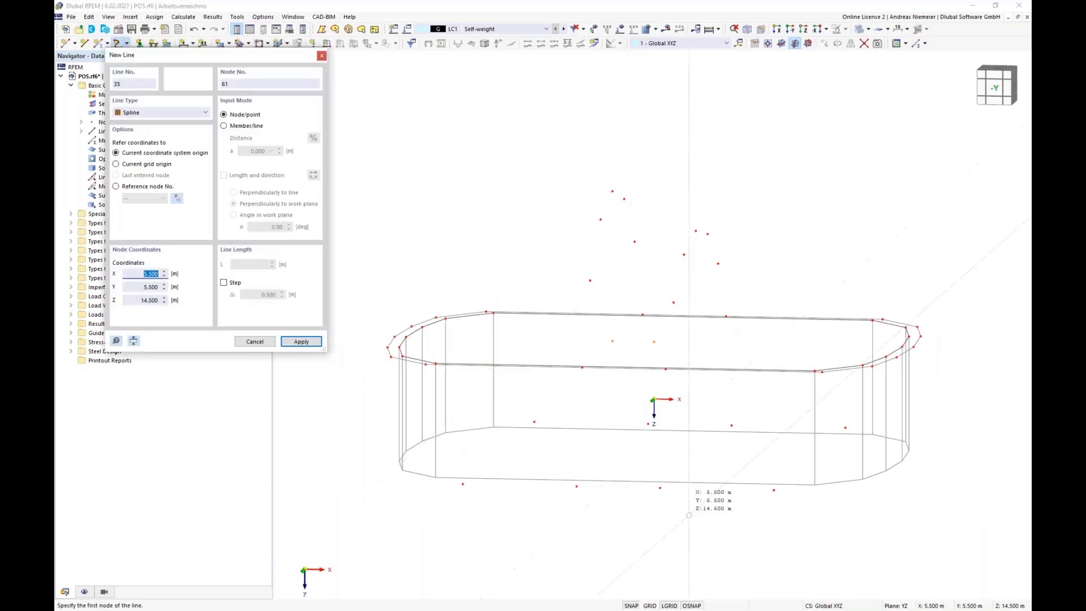
scroll(739, 547, down, 1)
scroll(713, 538, up, 1)
click(665, 490)
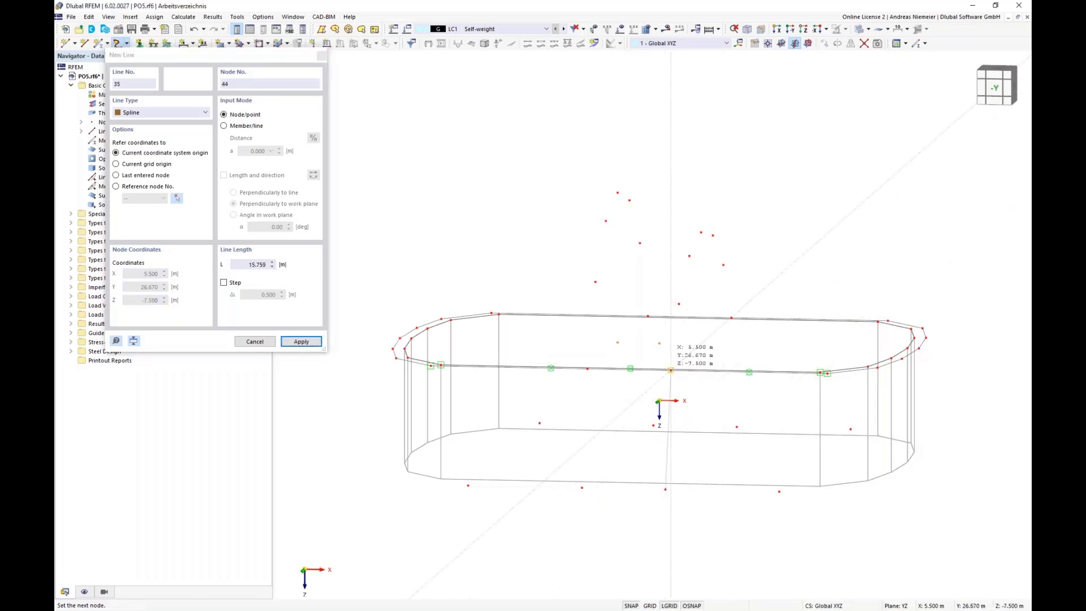
click(670, 370)
click(679, 304)
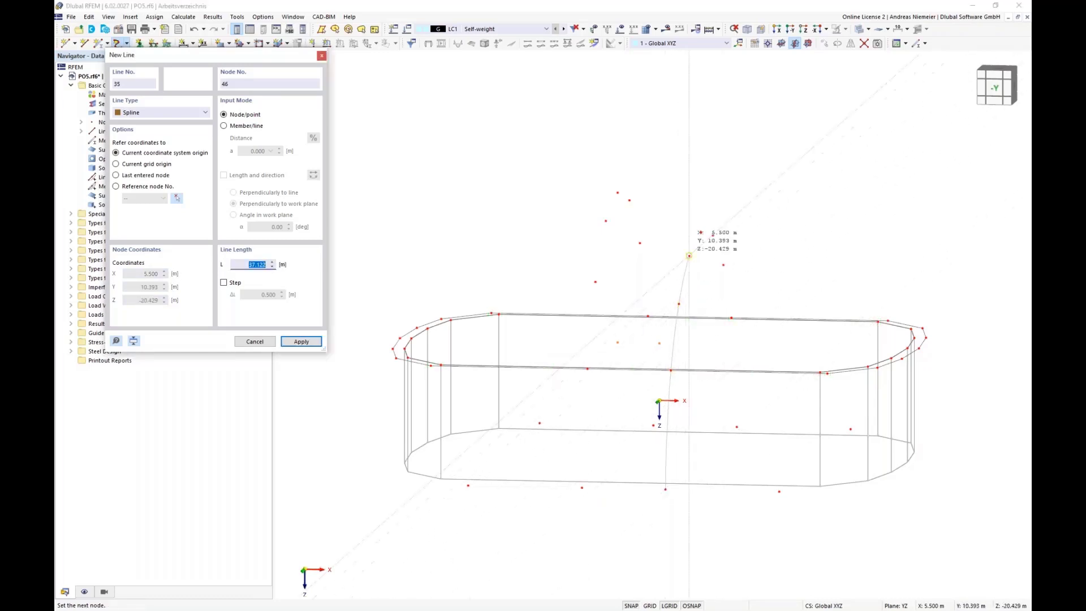
click(689, 256)
click(701, 233)
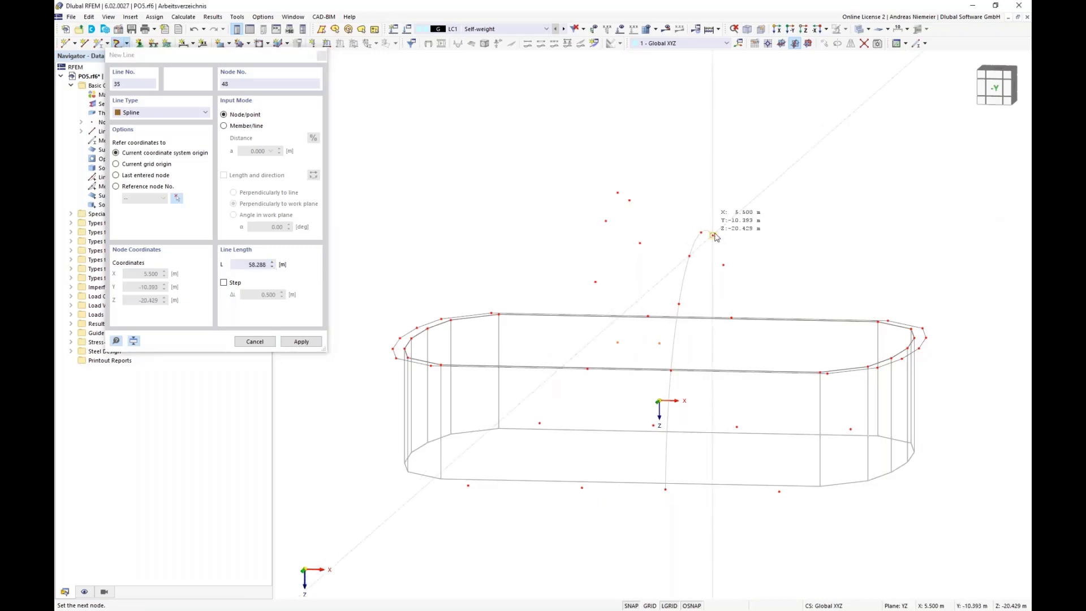
click(713, 235)
click(723, 265)
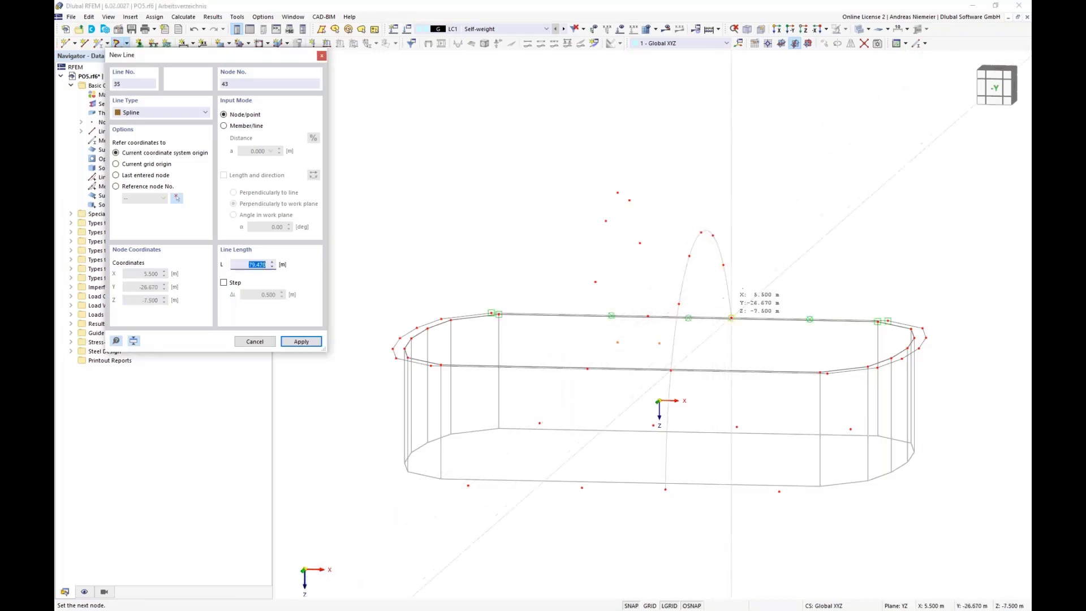
click(731, 317)
click(737, 427)
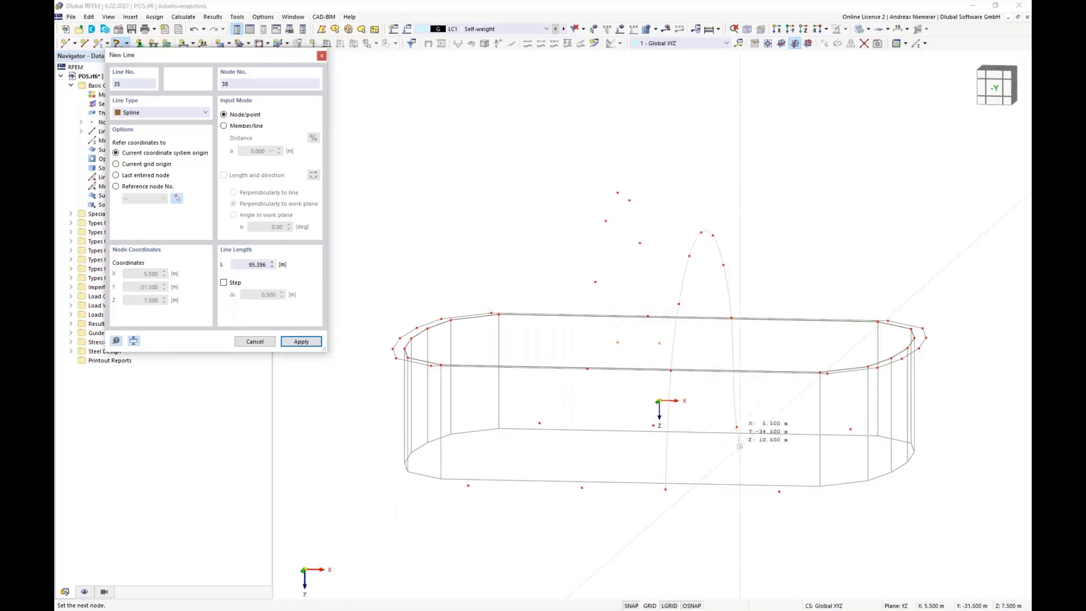
right_click(754, 470)
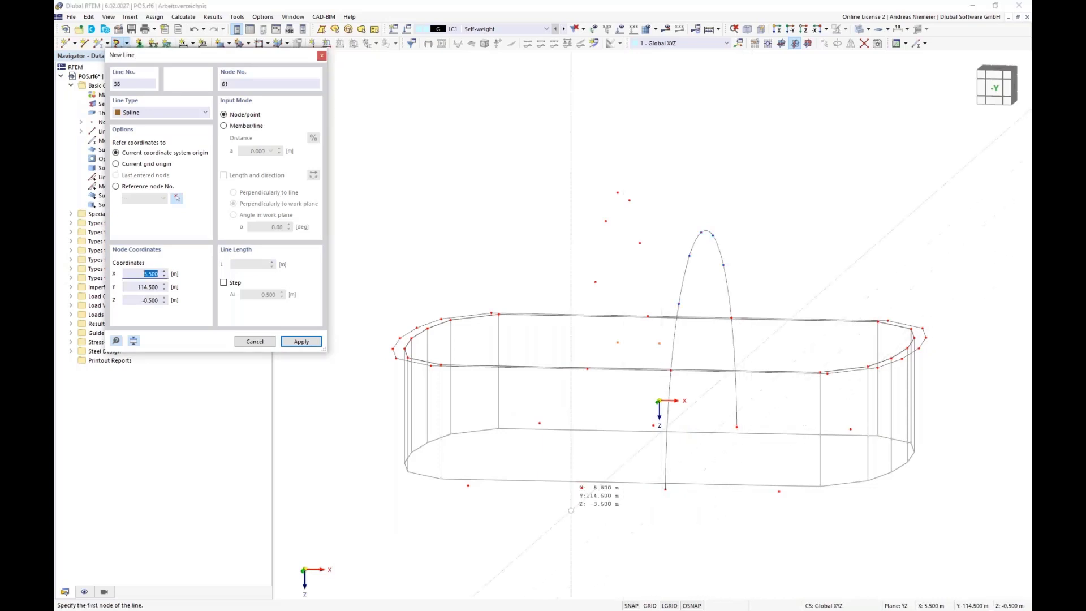
Step: Draw a second spline arch at X -5.500 m through its base, outer outline and five upper nodes, and finish the spline command
click(582, 487)
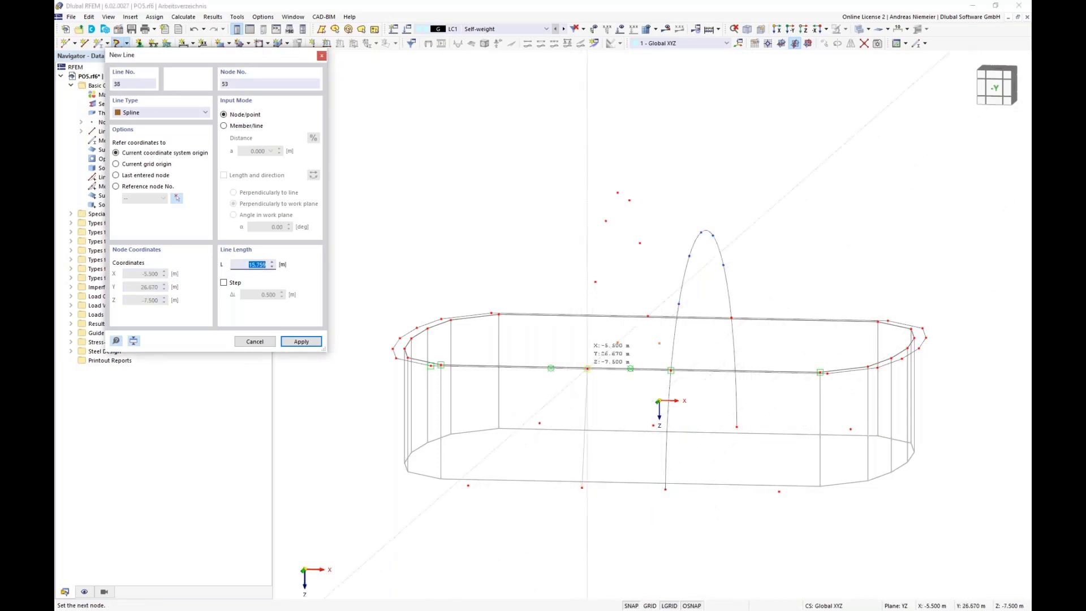
click(596, 268)
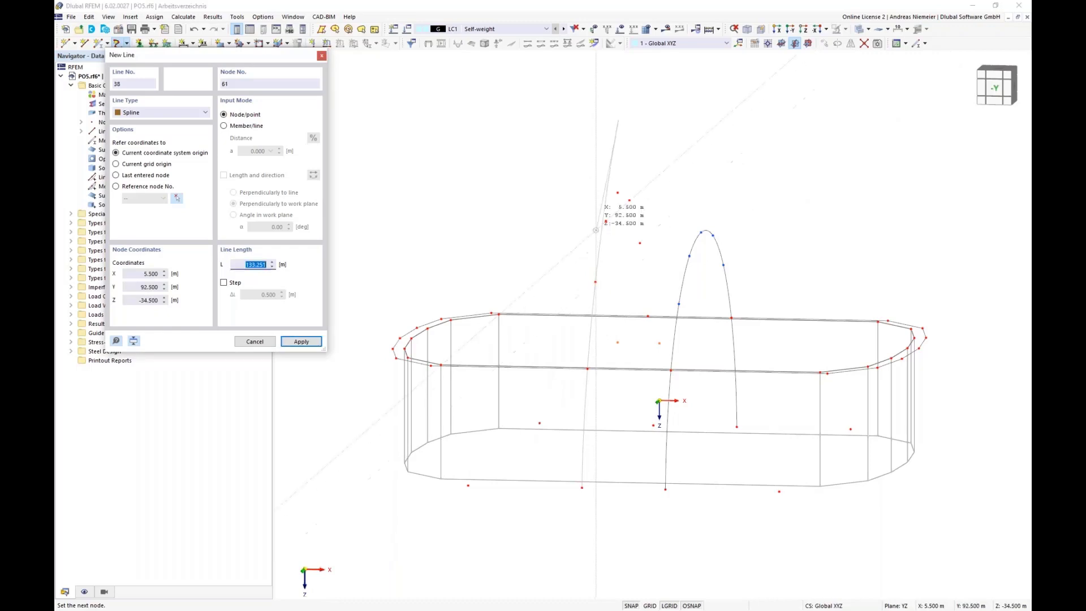
click(617, 192)
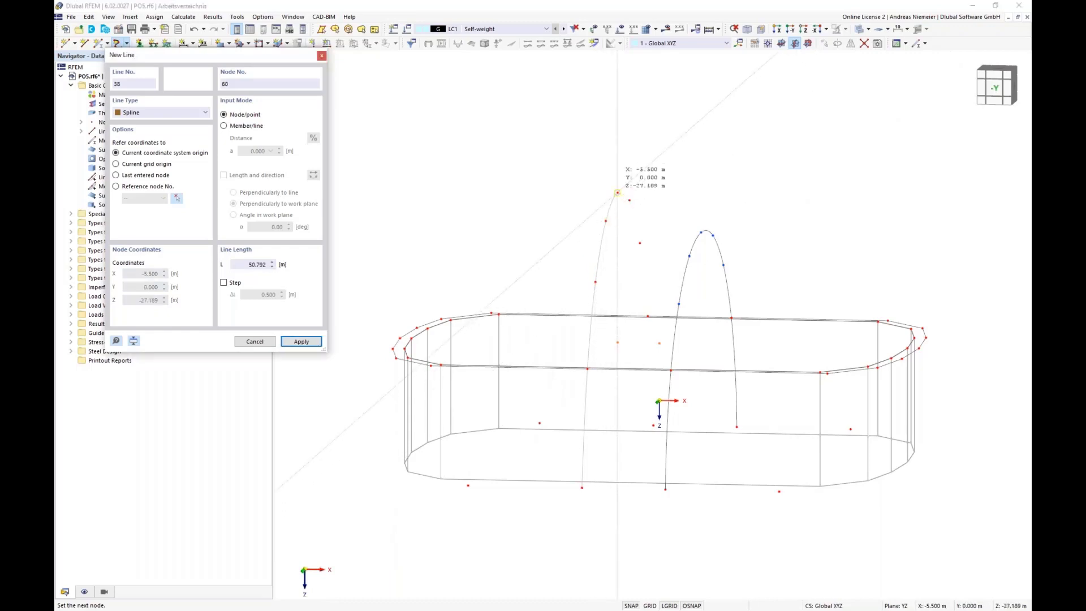
click(647, 271)
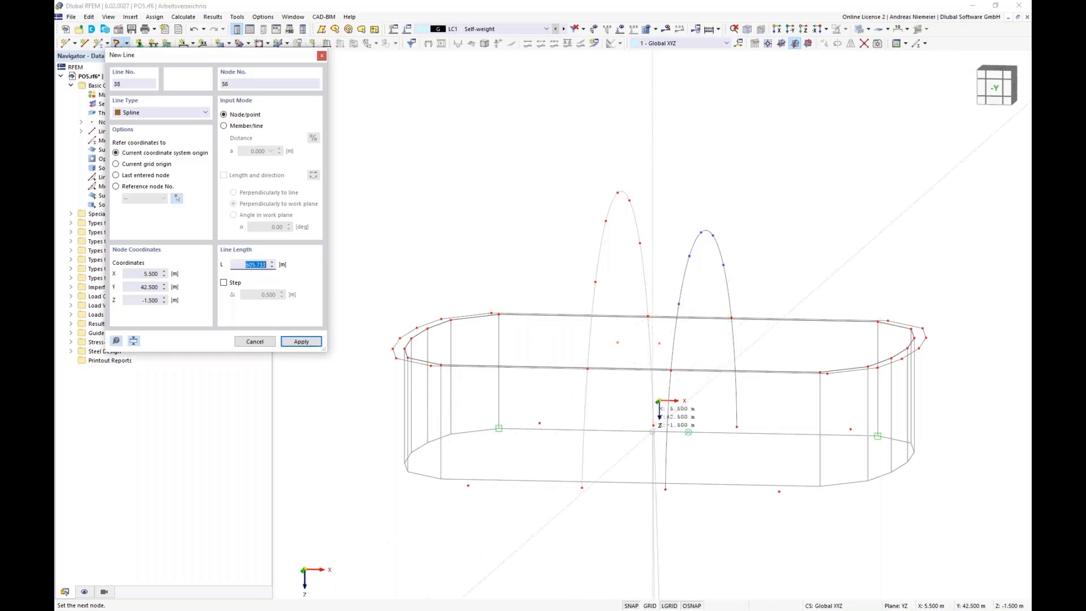
click(648, 406)
right_click(664, 498)
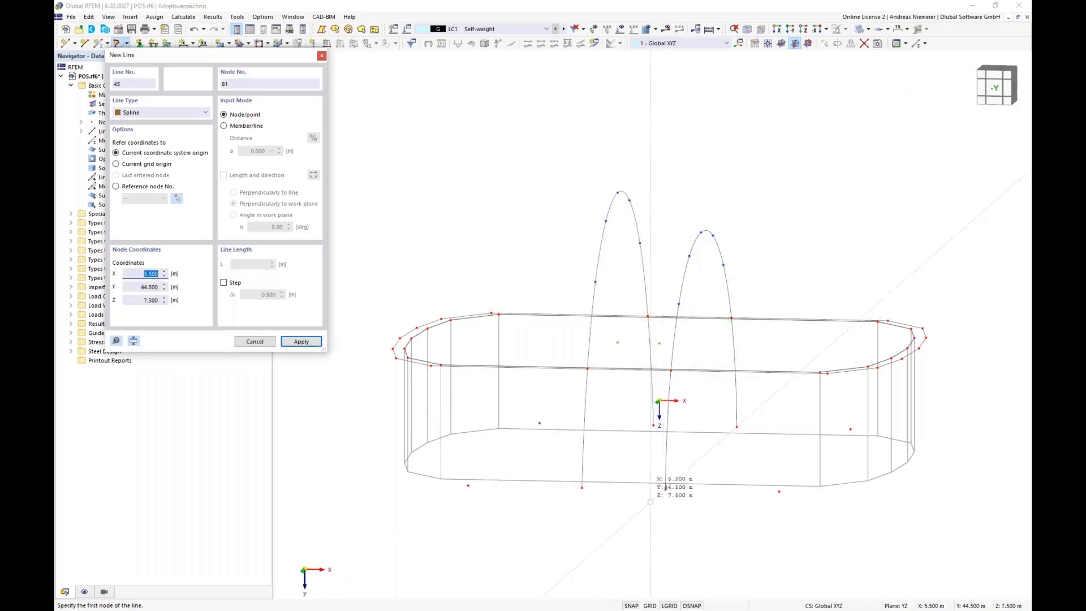
right_click(641, 505)
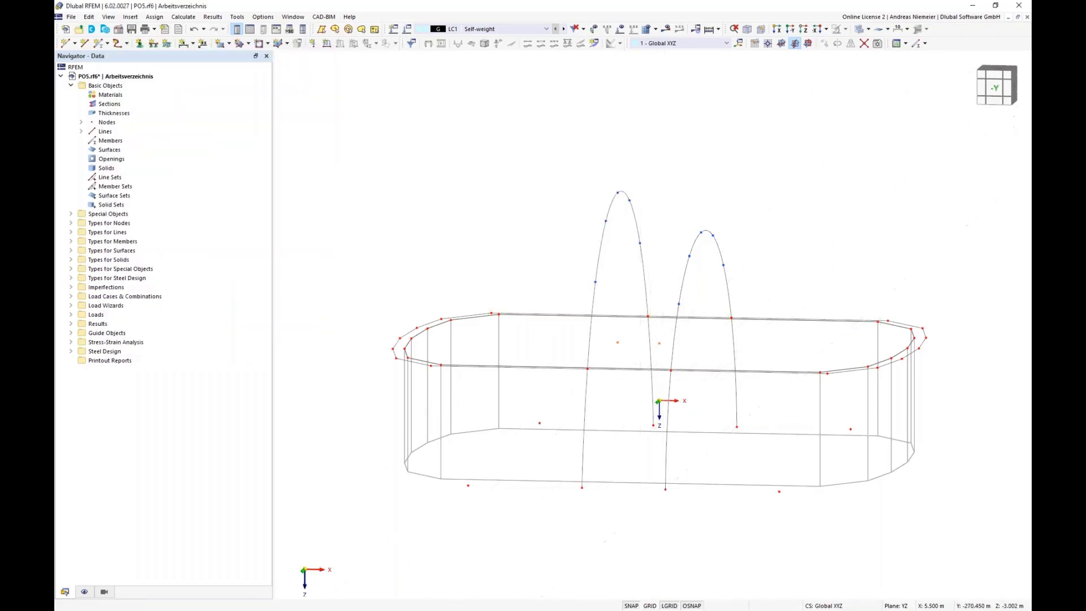
Step: Chamfer the whole arch at X 5.500 m by -20° about axis Y in direction X, with its base node as point P
click(1017, 93)
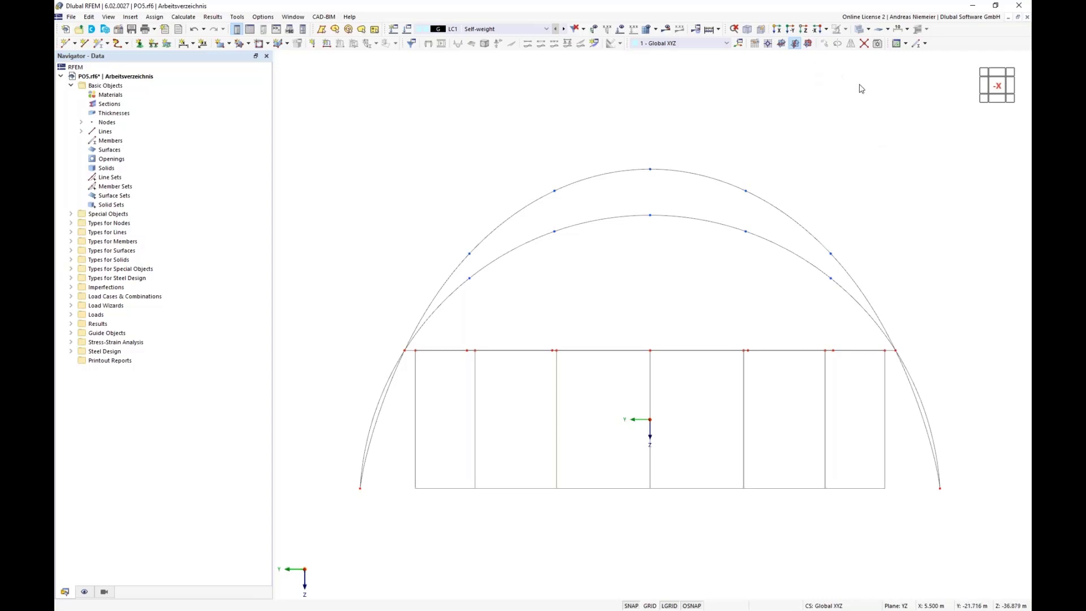
ctrl+middle_drag(681, 121, 749, 126)
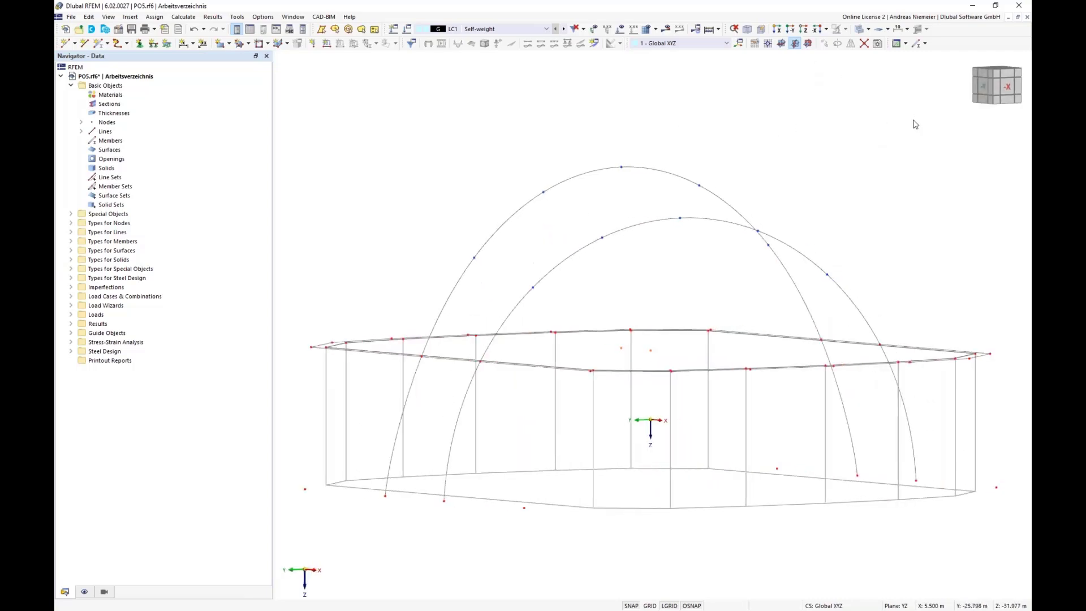
click(985, 87)
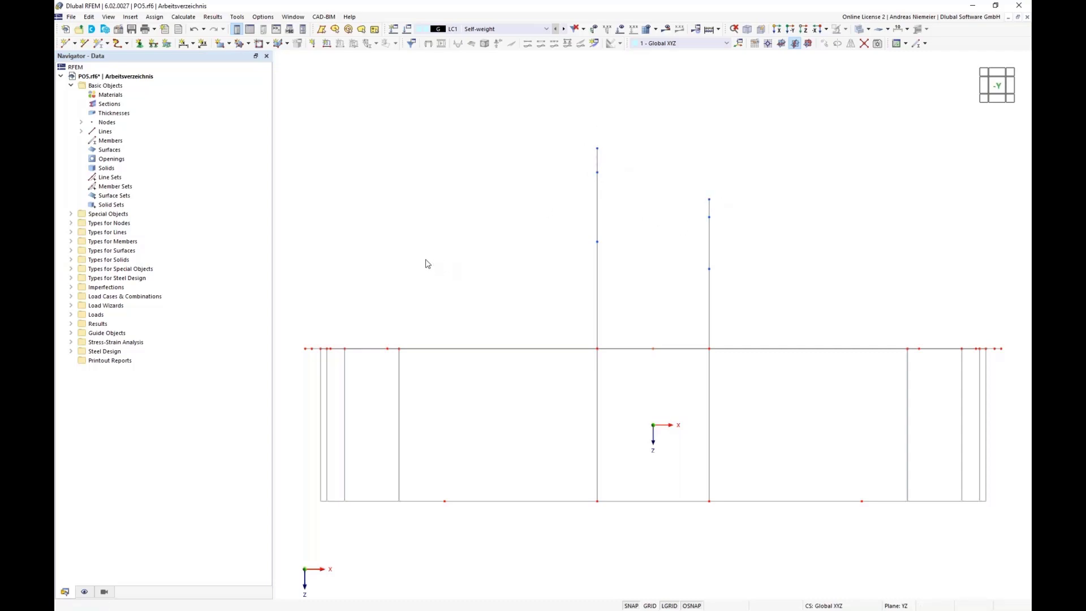
scroll(427, 264, down, 1)
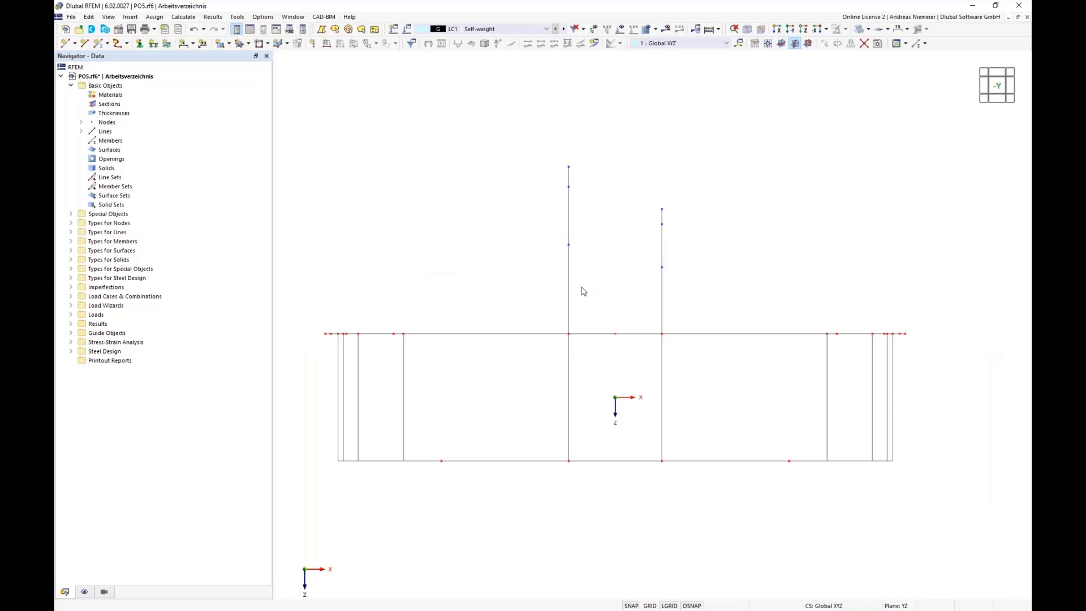
drag(655, 178, 674, 485)
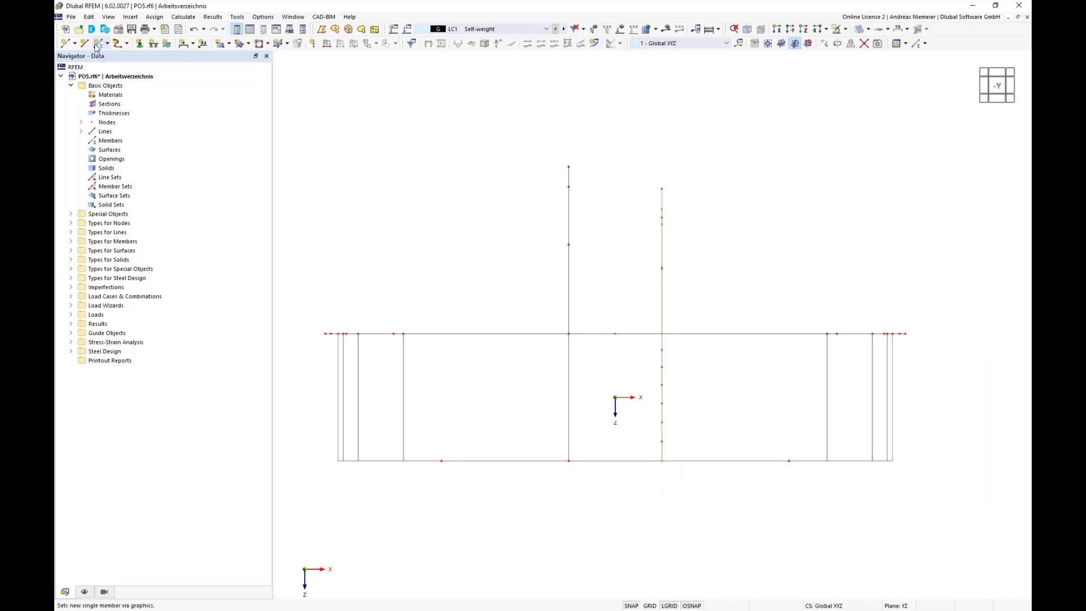
click(89, 16)
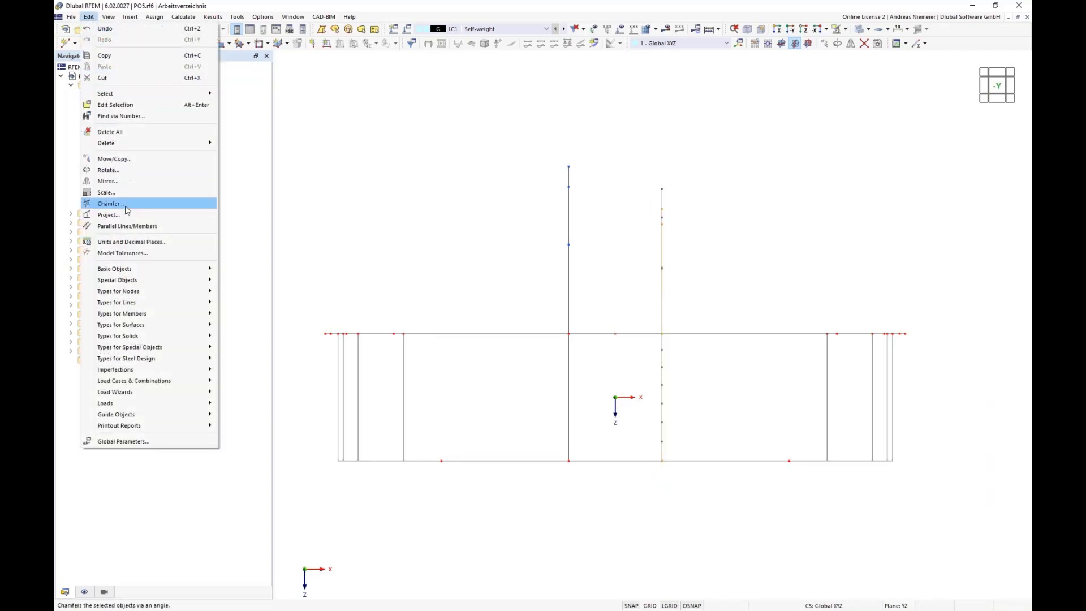
click(112, 206)
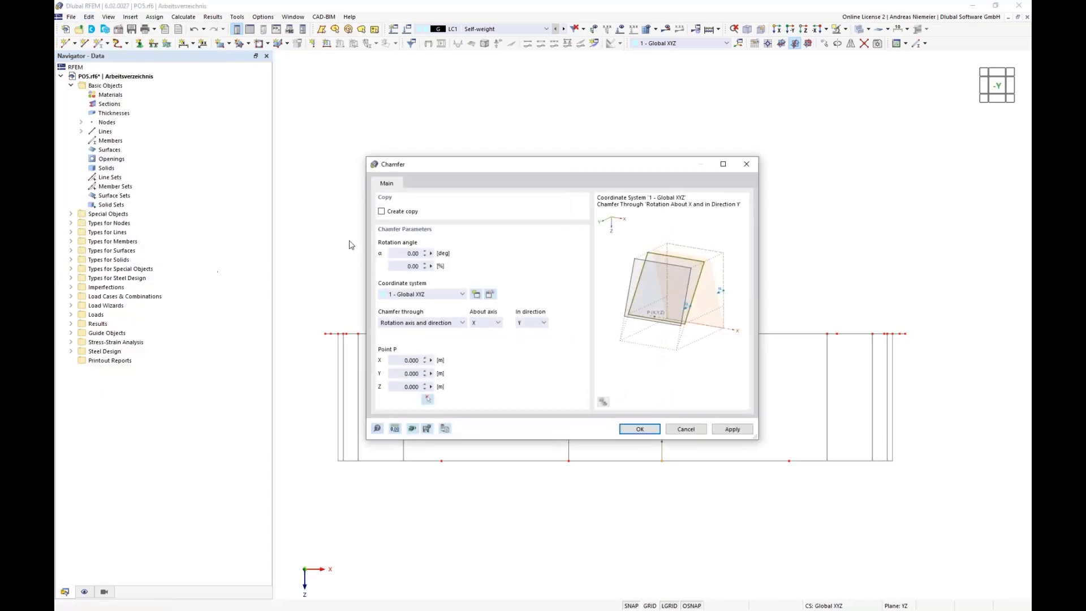
click(407, 255)
click(486, 323)
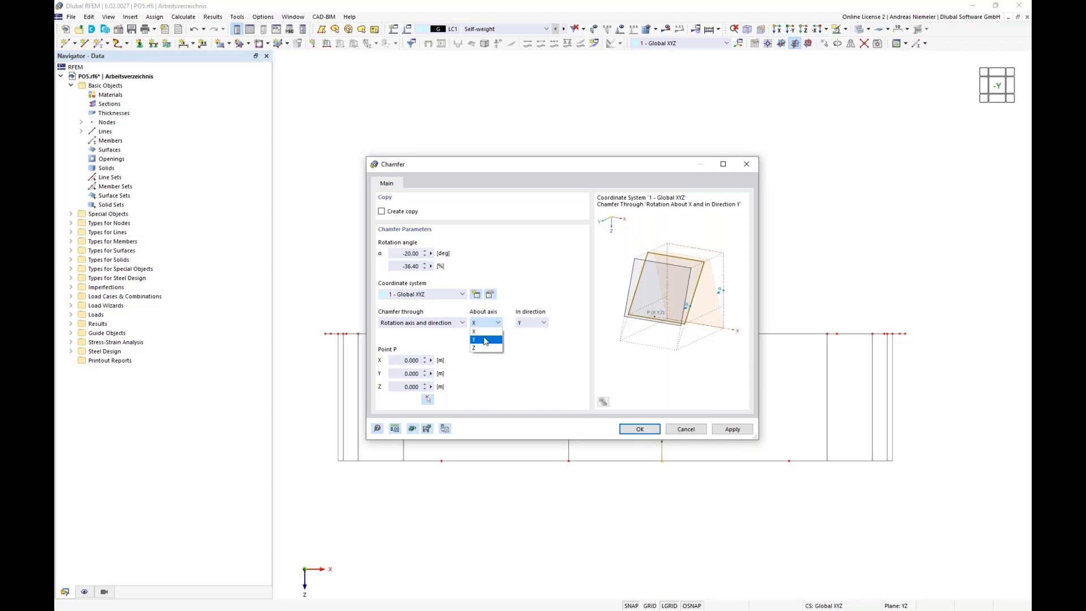
click(485, 340)
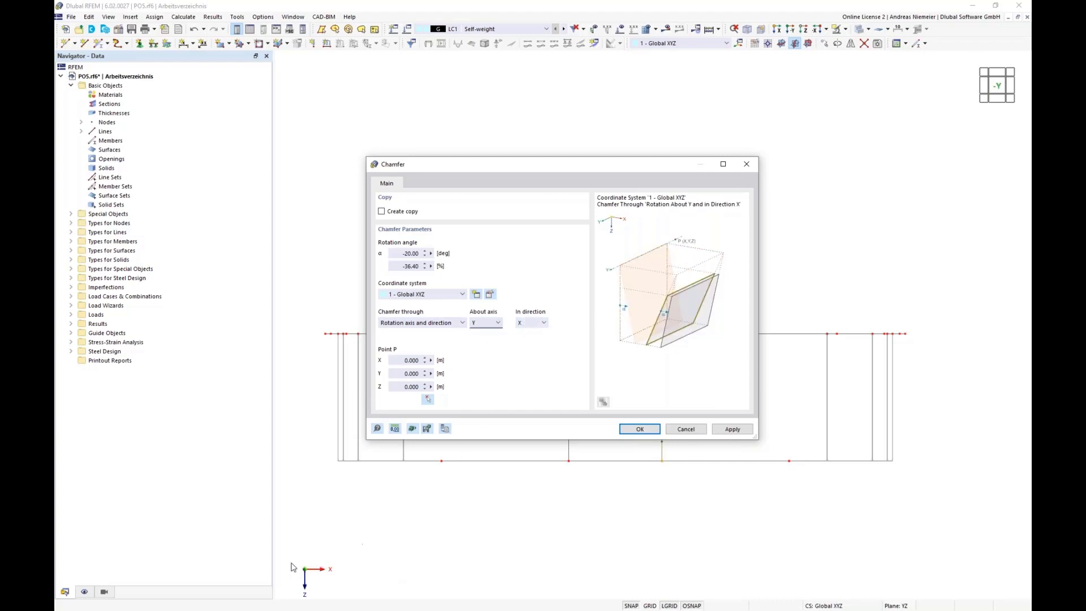
click(428, 399)
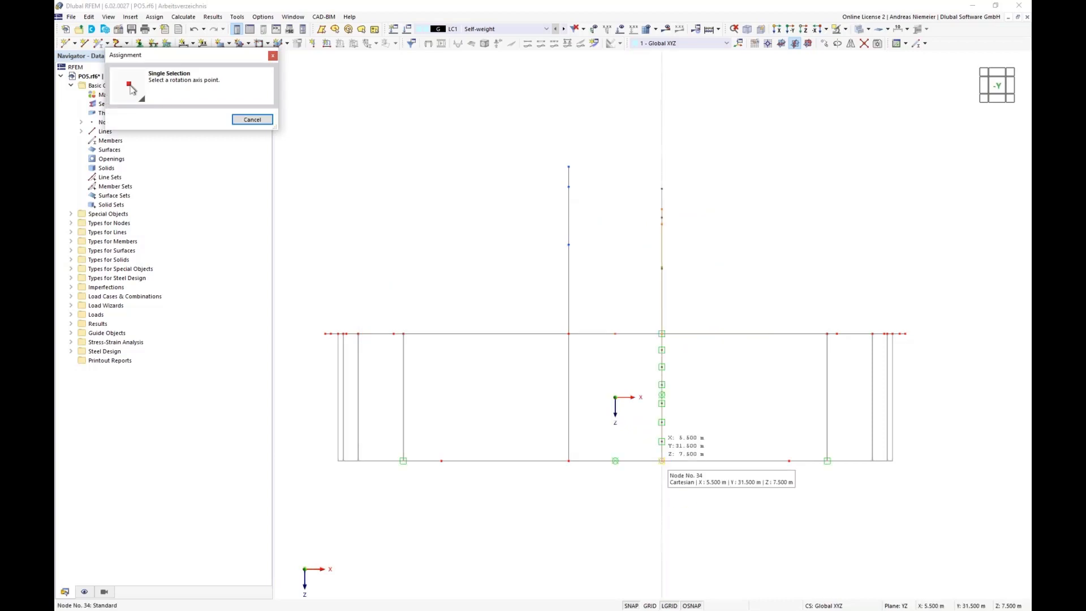
click(662, 461)
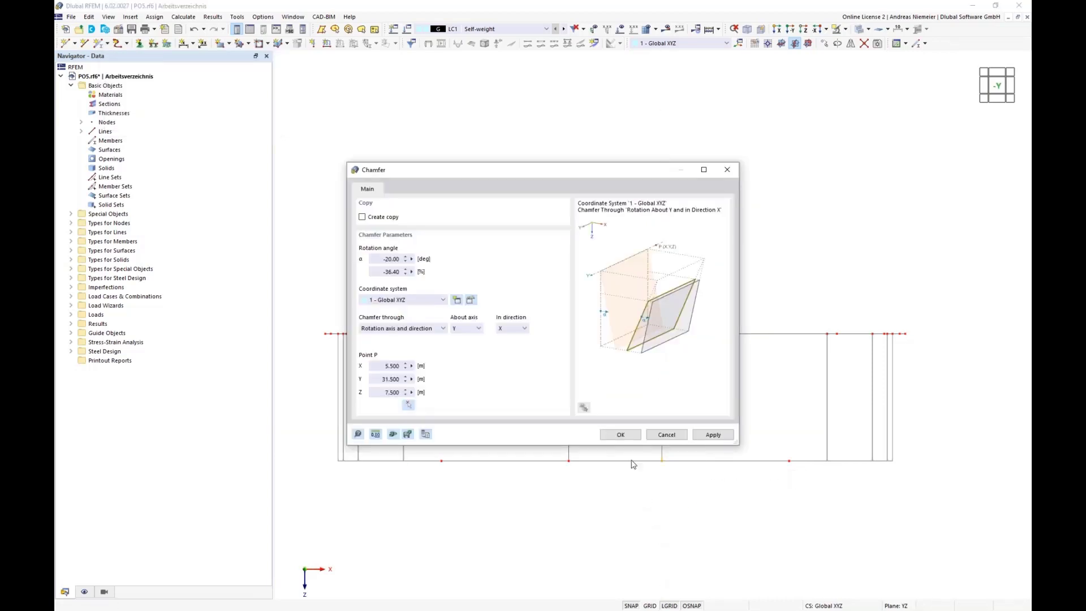
click(621, 435)
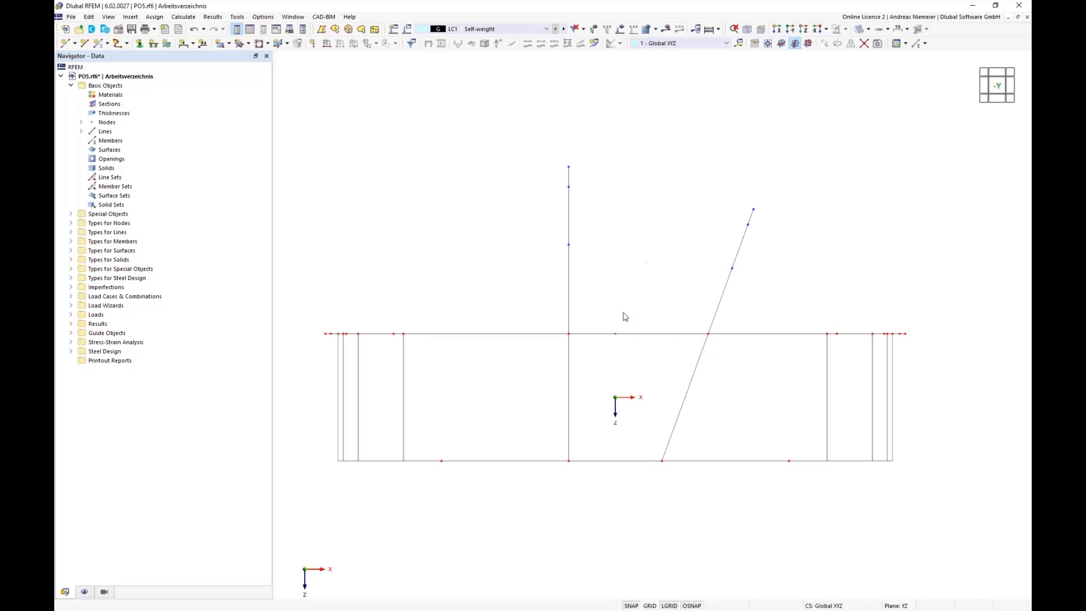
Step: Chamfer the whole arch at X -5.500 m by 20° about axis Y in direction X, with its own base node as point P
drag(529, 129, 583, 503)
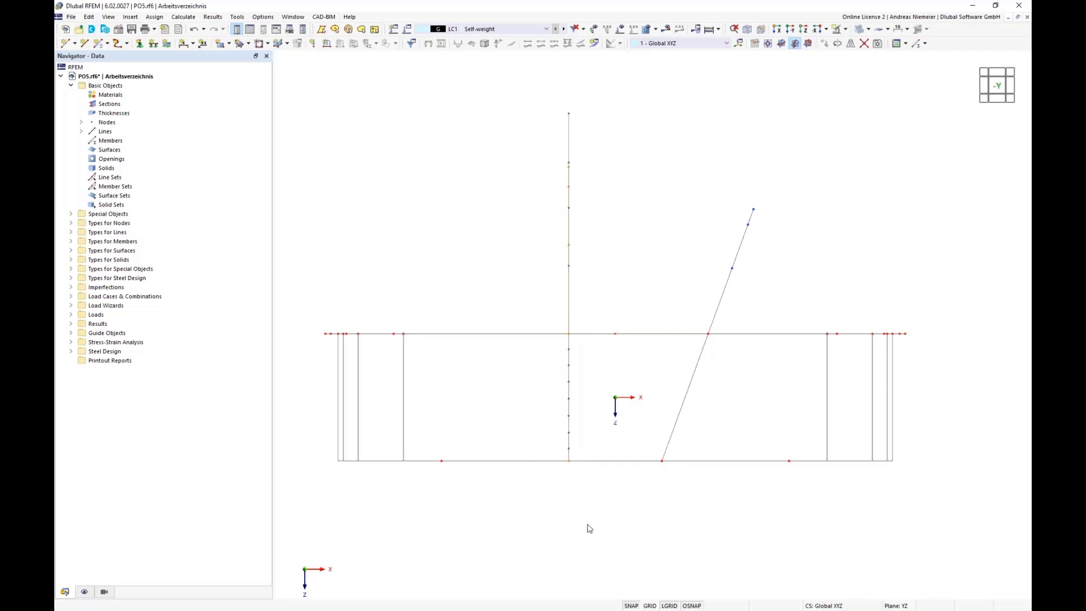
click(89, 16)
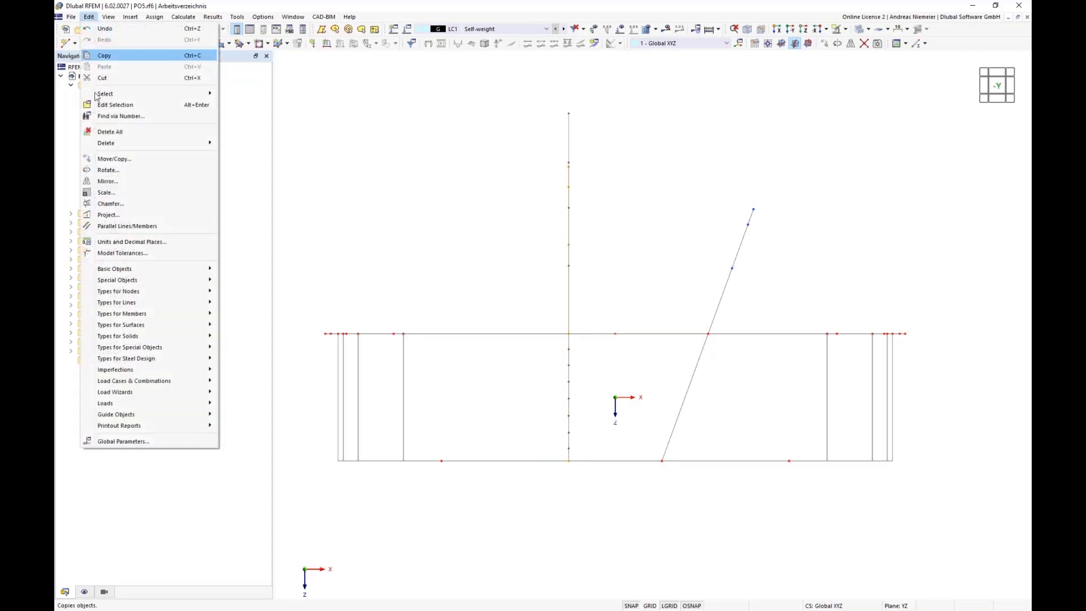
click(120, 202)
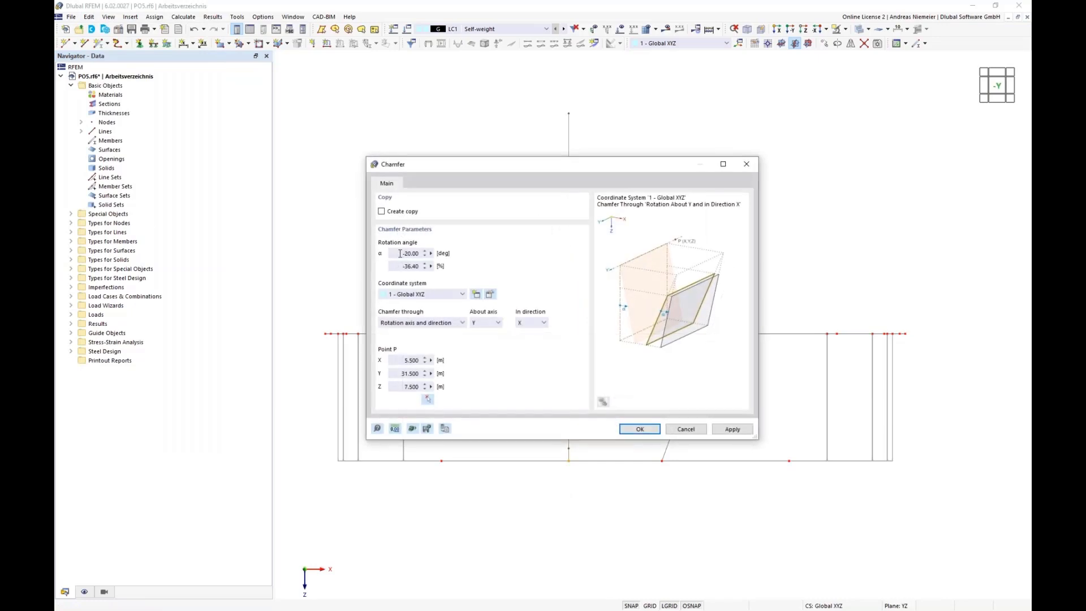
click(400, 254)
key(Delete)
click(427, 399)
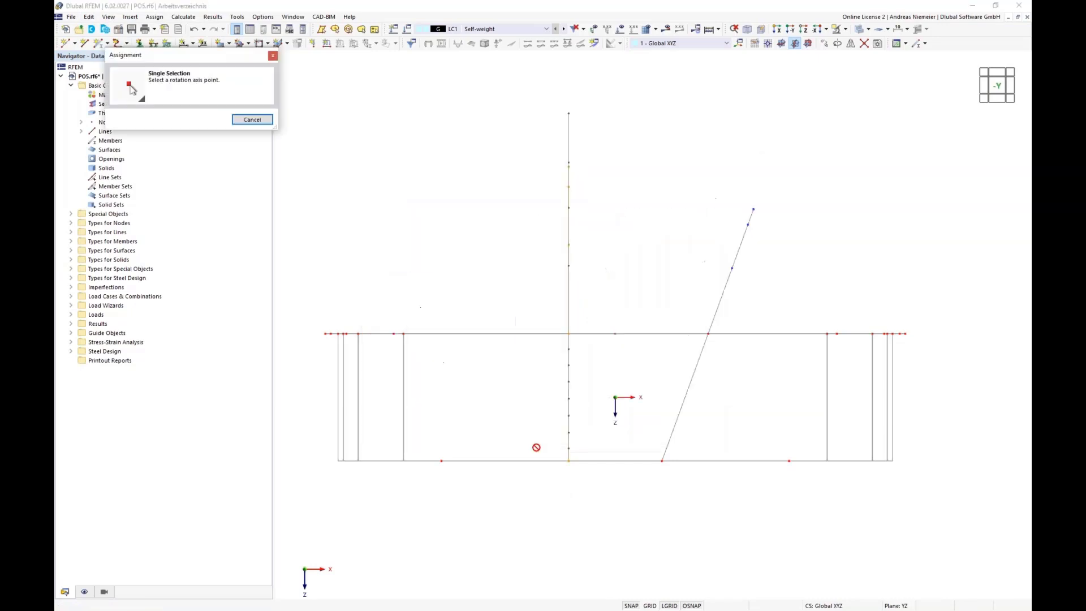
click(569, 461)
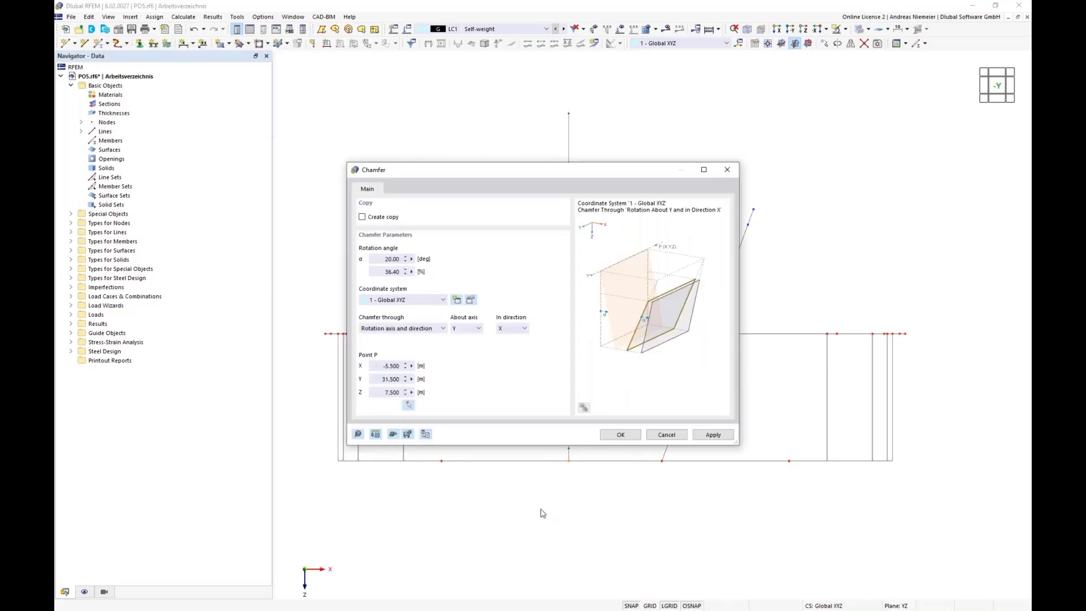
click(621, 434)
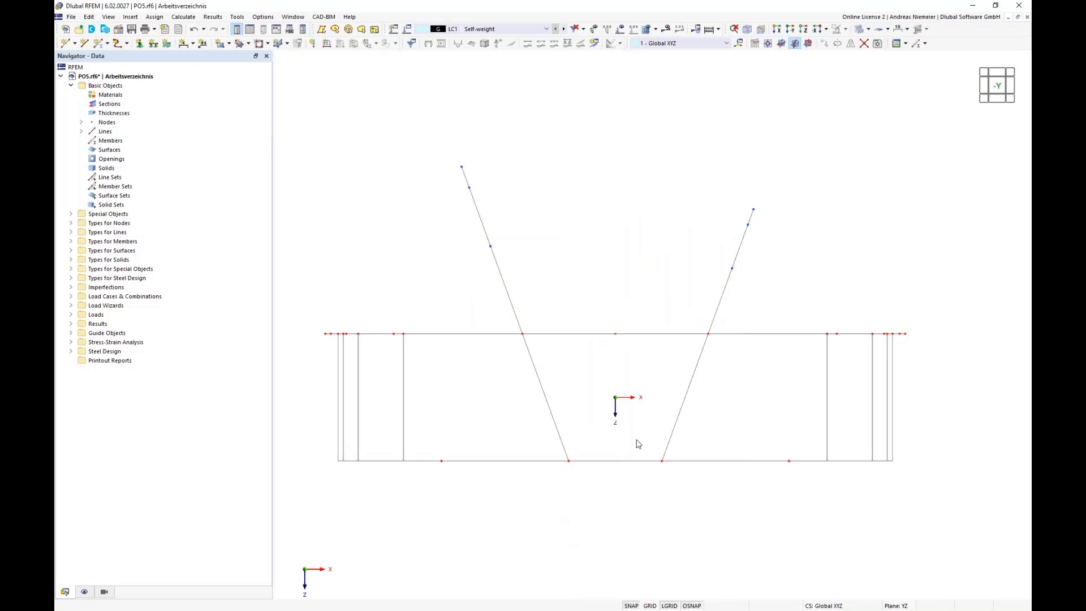
Step: Copy the inclined arch at X 5.500 m outward, placing its base node on the outer base node toward positive X
ctrl+middle_drag(831, 265, 804, 287)
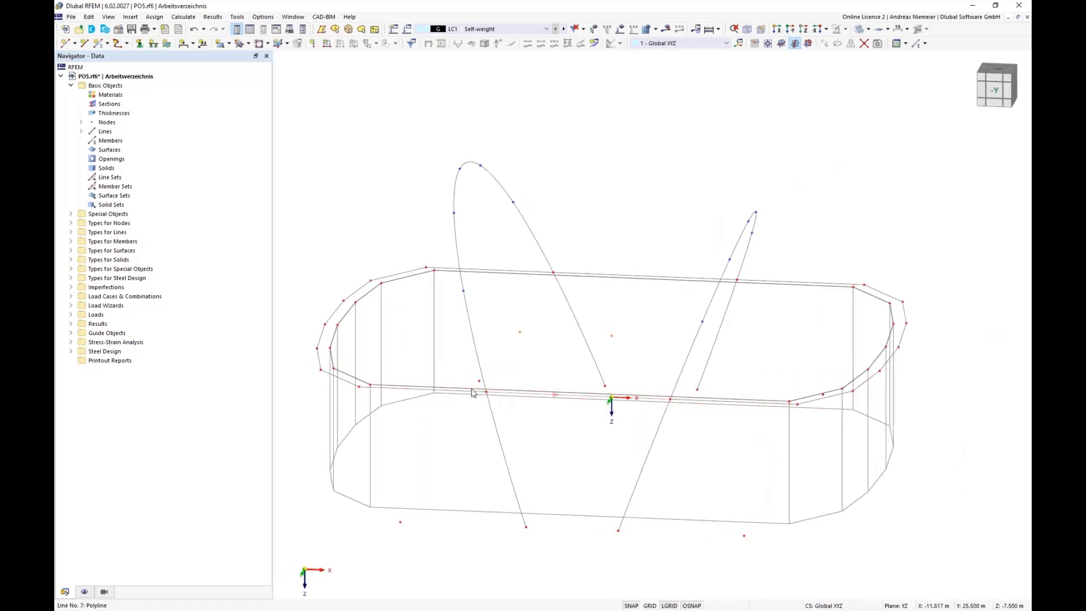
scroll(597, 276, down, 2)
ctrl+middle_drag(673, 504, 689, 472)
drag(640, 190, 735, 479)
ctrl+middle_drag(761, 484, 725, 524)
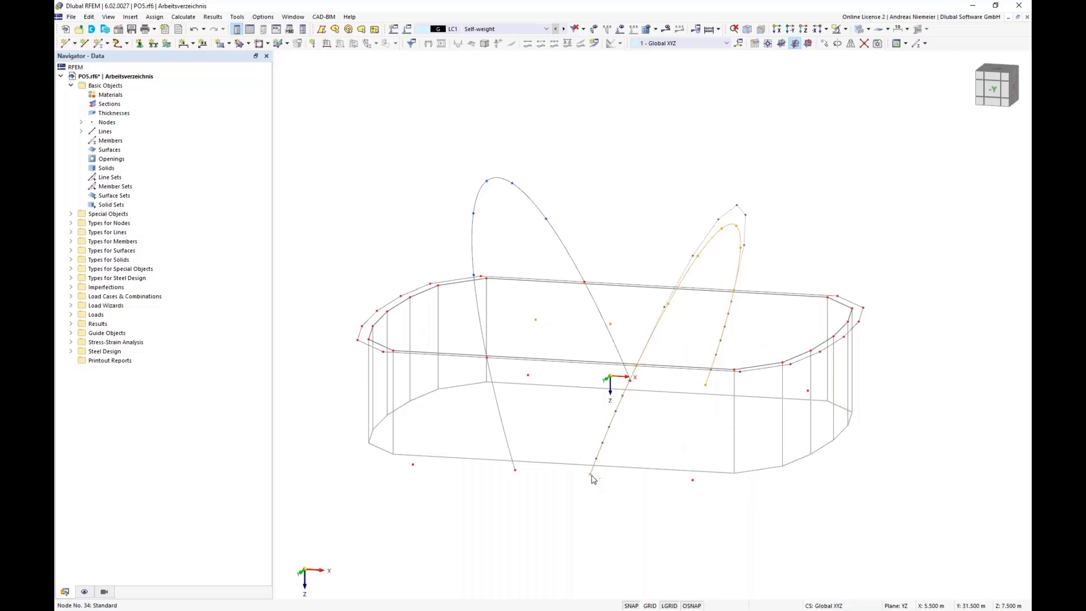
ctrl+drag(594, 478, 696, 493)
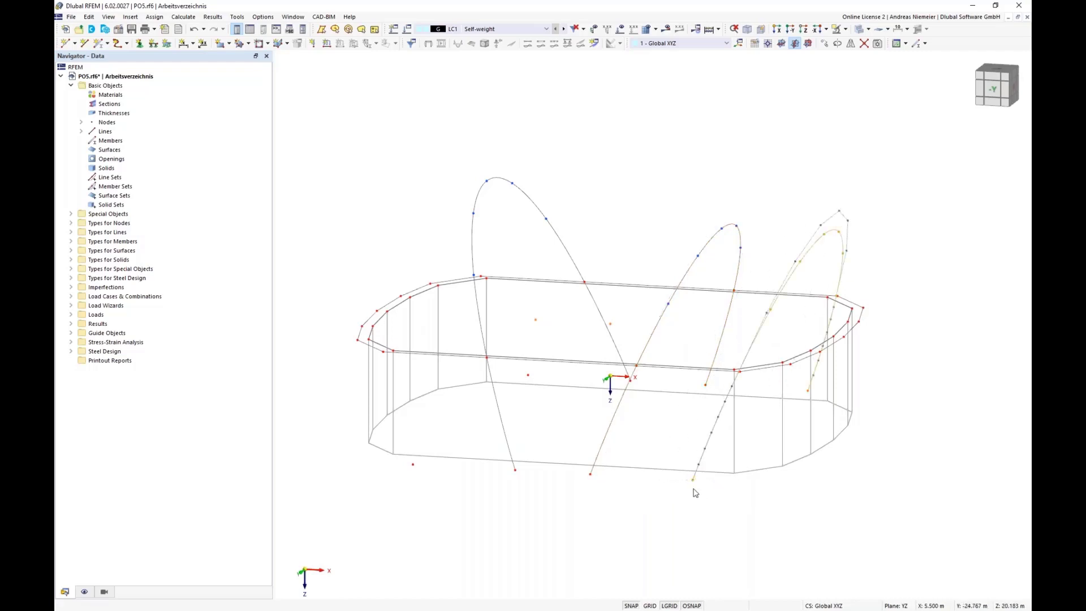
click(656, 528)
Step: Copy the inclined arch at X -5.500 m outward, placing its base node on the outer base node toward negative X
ctrl+middle_drag(560, 514, 599, 497)
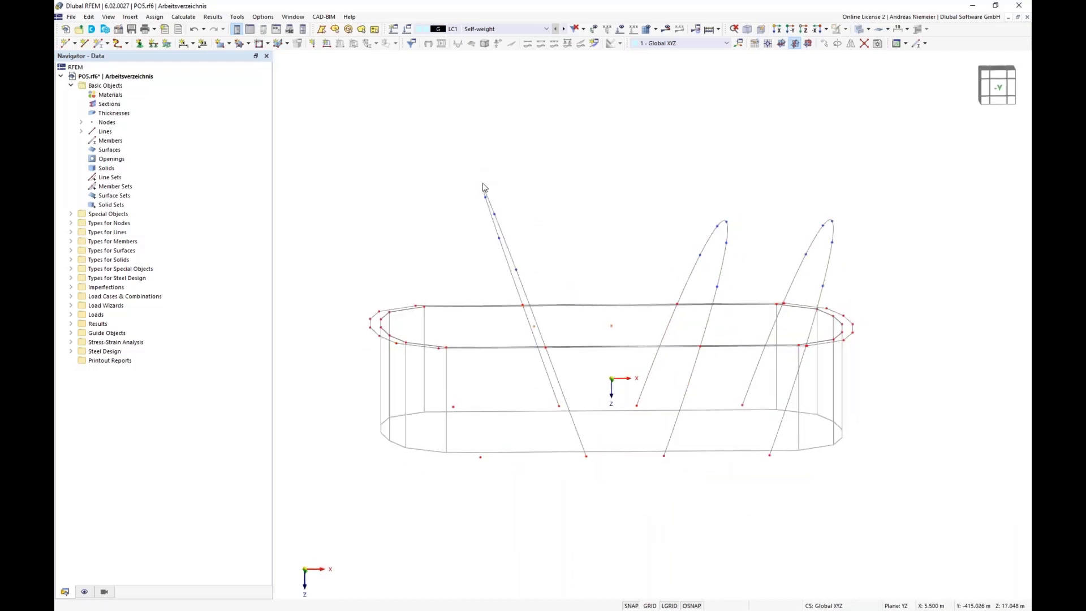
mouse_move(469, 167)
mouse_down()
mouse_move(543, 365)
mouse_move(544, 426)
mouse_move(455, 180)
mouse_up()
ctrl+middle_drag(559, 210, 553, 199)
drag(484, 171, 600, 490)
ctrl+middle_drag(599, 490, 537, 482)
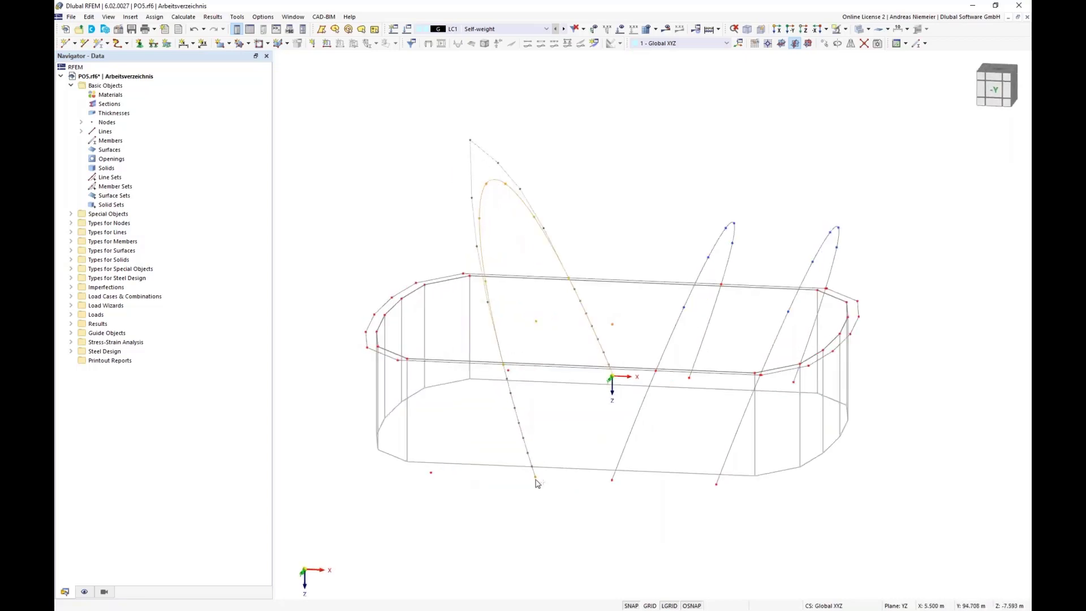
ctrl+drag(536, 477, 434, 478)
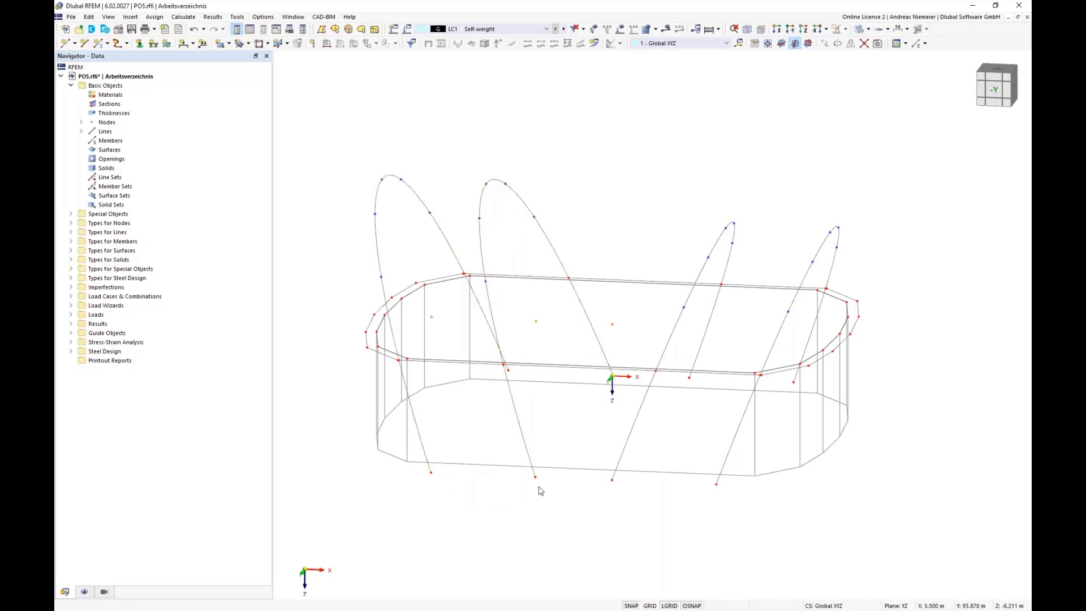
mouse_move(541, 490)
ctrl+middle_down()
mouse_move(665, 463)
mouse_move(735, 425)
mouse_move(531, 492)
mouse_move(538, 484)
ctrl+middle_up()
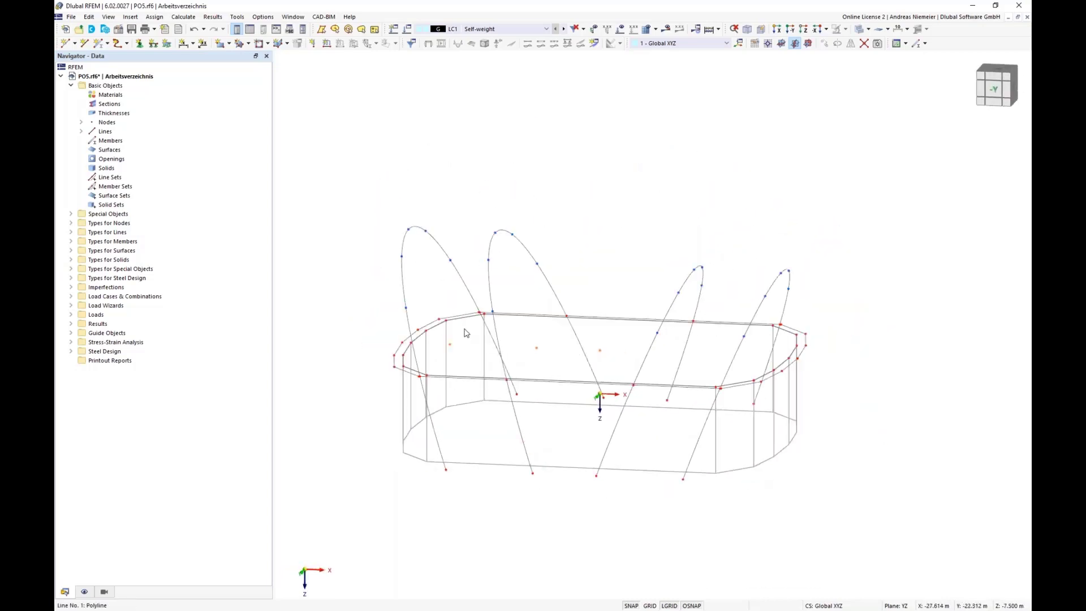
Step: Move the outer outline's front and rear corner nodes at the negative X end onto the adjacent nodes of the copied arch
scroll(479, 327, up, 4)
scroll(480, 327, up, 3)
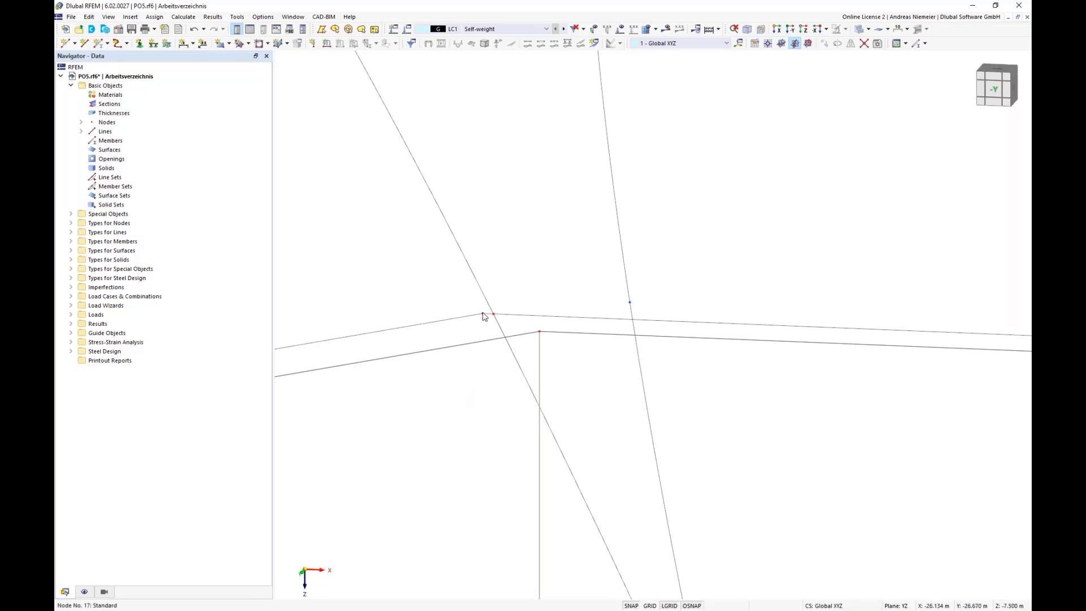
scroll(524, 250, down, 5)
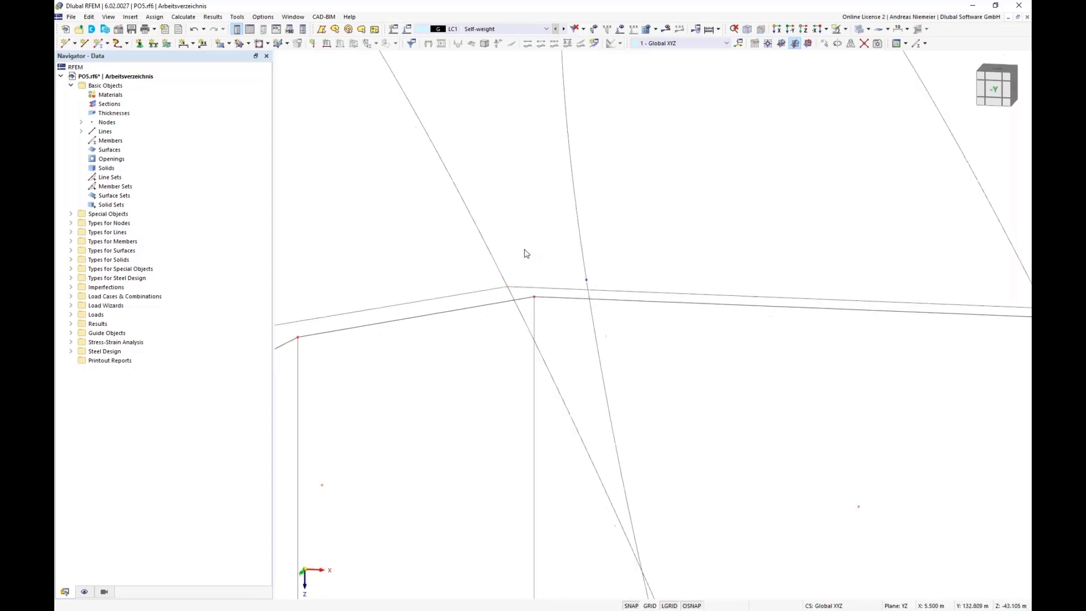
scroll(405, 346, up, 6)
scroll(405, 347, up, 1)
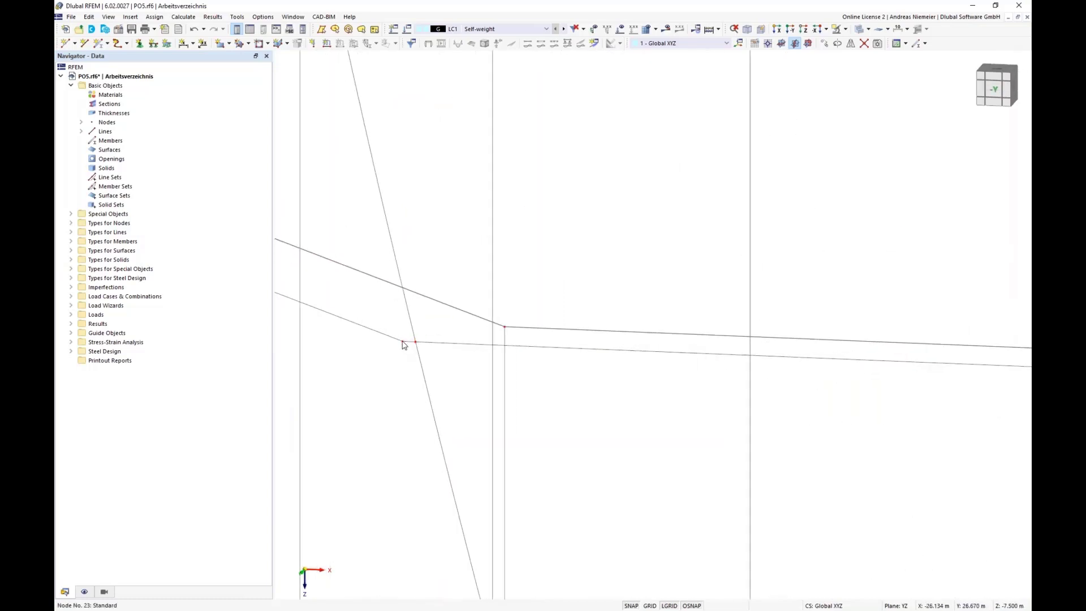
scroll(415, 356, down, 6)
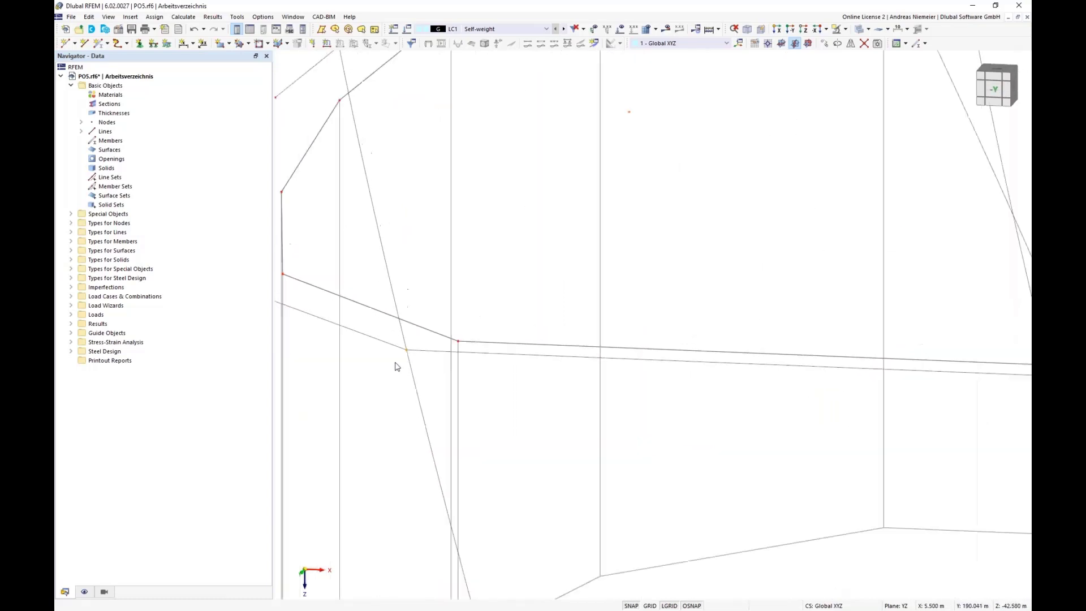
Step: Move the outer outline's front and rear corner nodes at the positive X end onto the adjacent nodes of the copied arch
scroll(807, 359, up, 5)
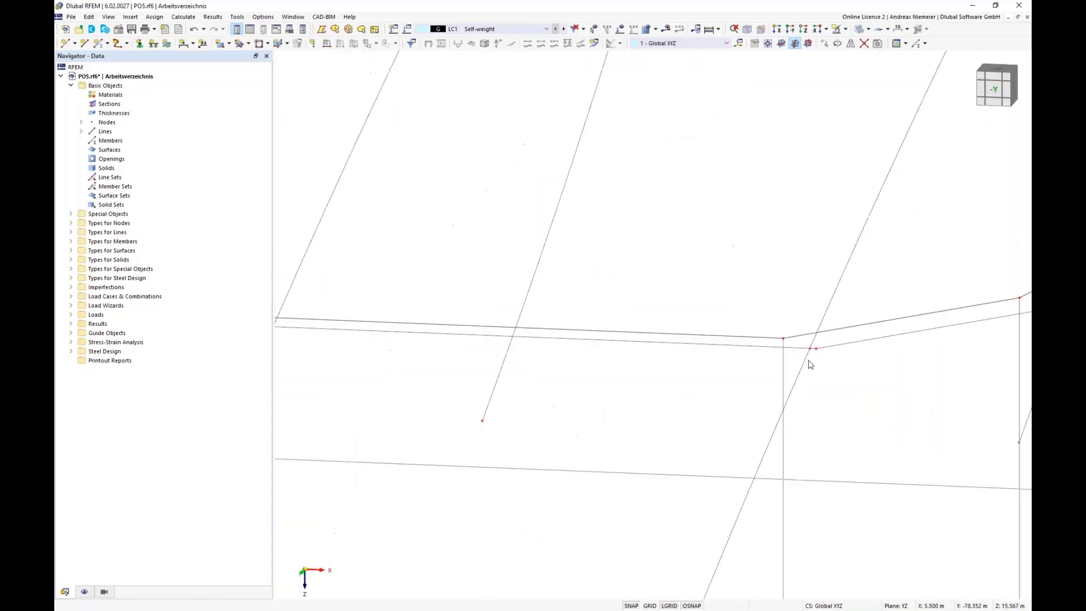
drag(819, 351, 811, 350)
scroll(758, 306, down, 5)
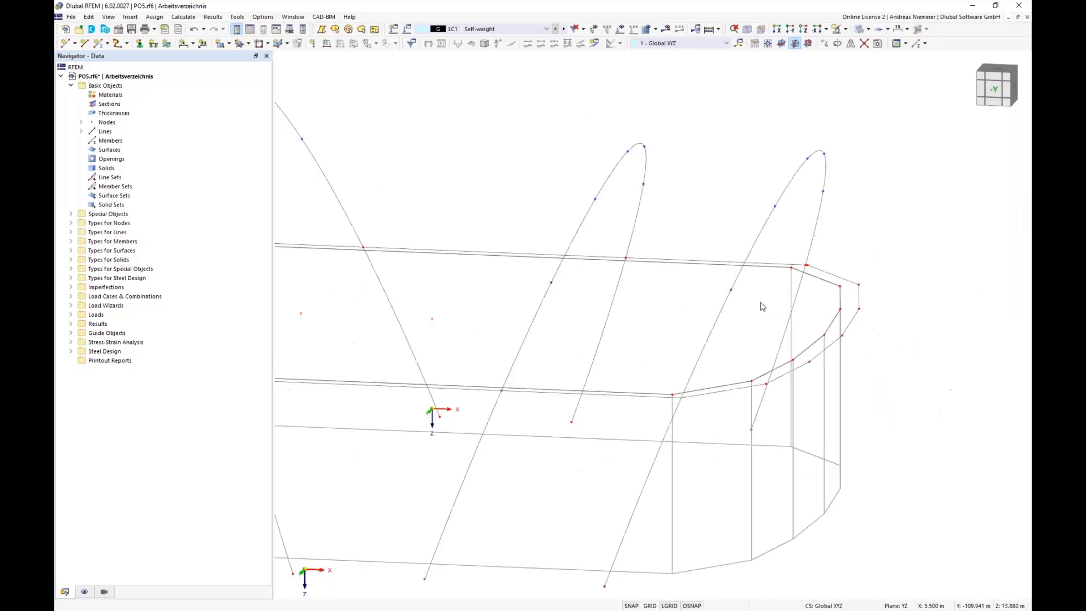
scroll(803, 283, up, 6)
scroll(820, 254, up, 1)
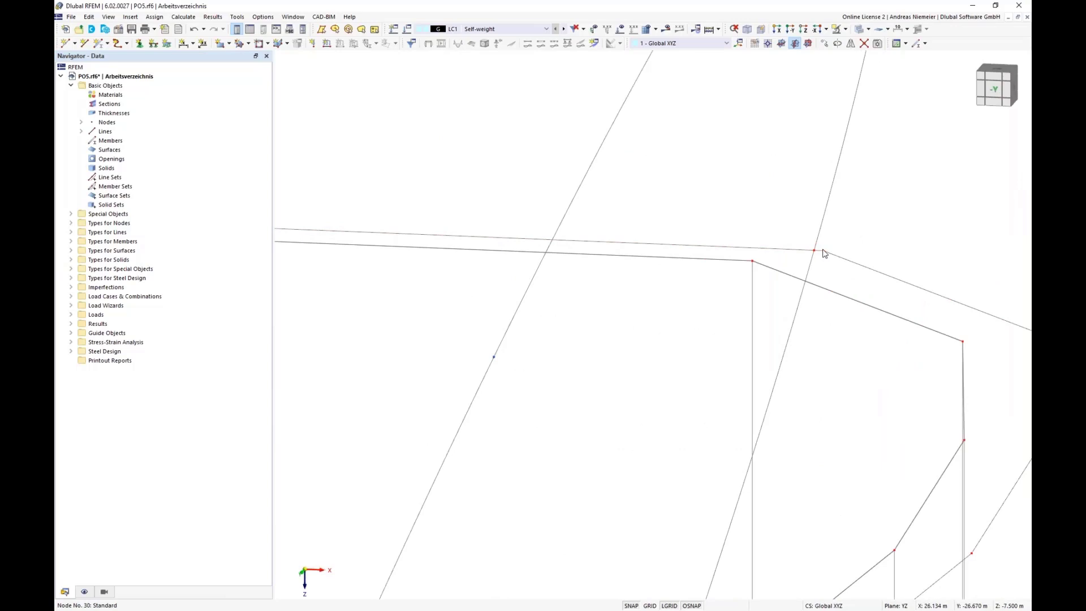
drag(820, 252, 812, 253)
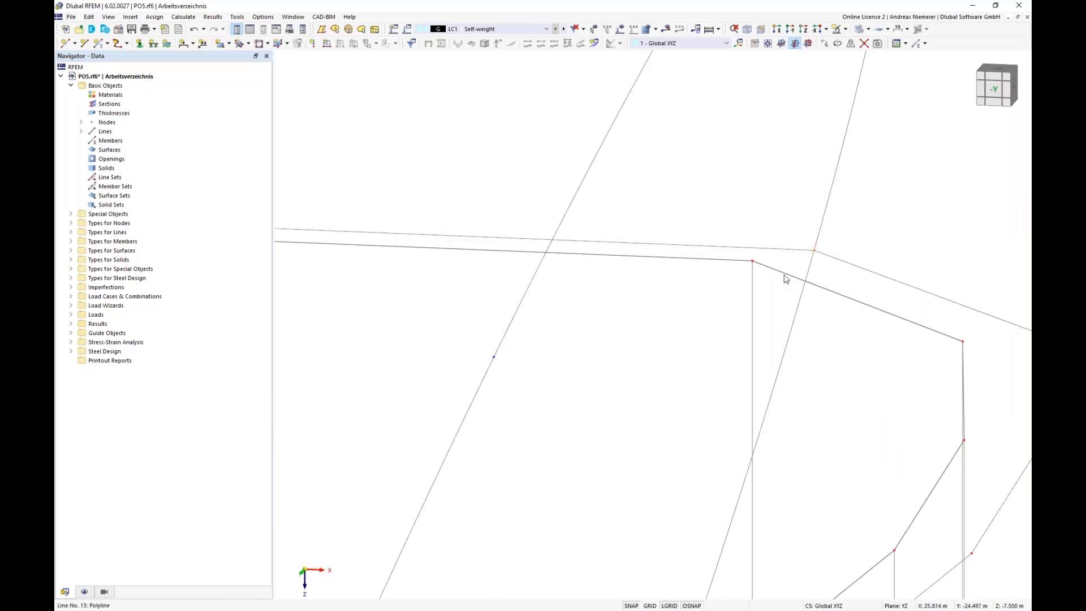
scroll(783, 275, down, 5)
scroll(783, 279, down, 5)
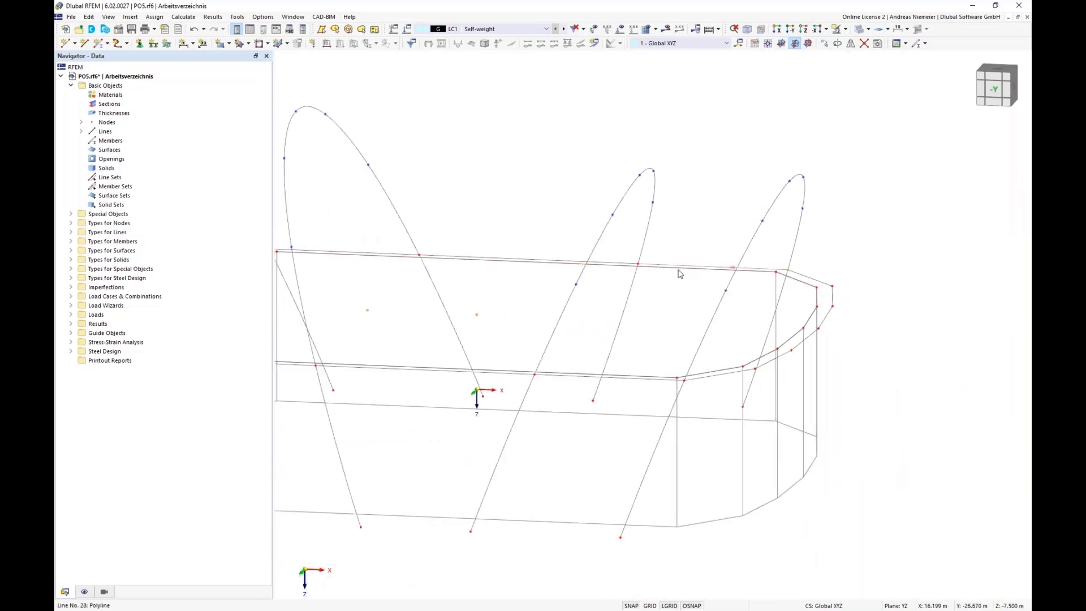
Step: Save the model
scroll(474, 380, down, 3)
ctrl+middle_drag(438, 400, 465, 401)
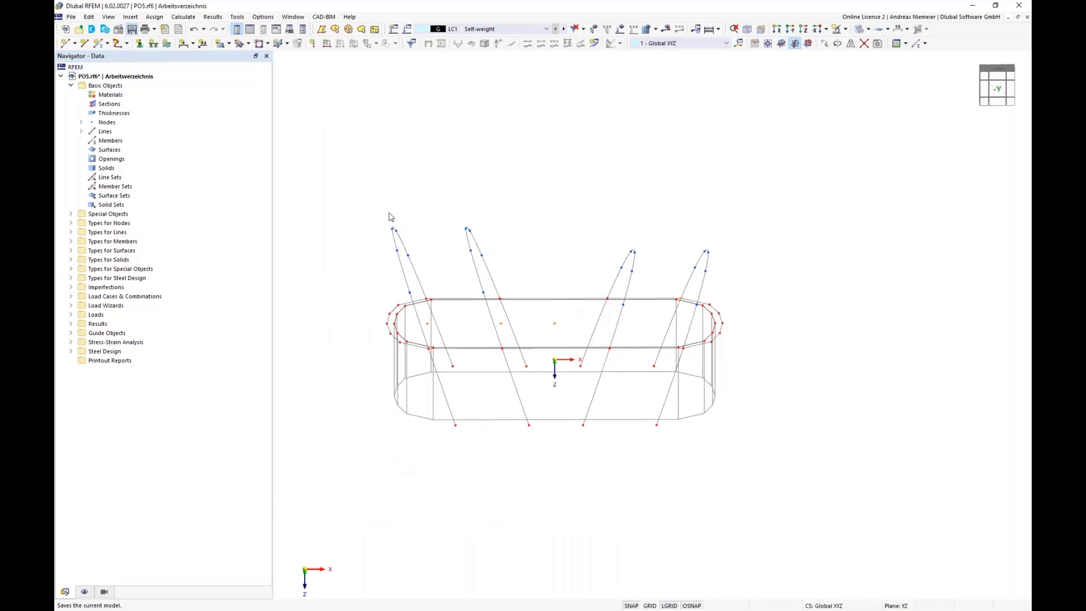
key(ctrl+s)
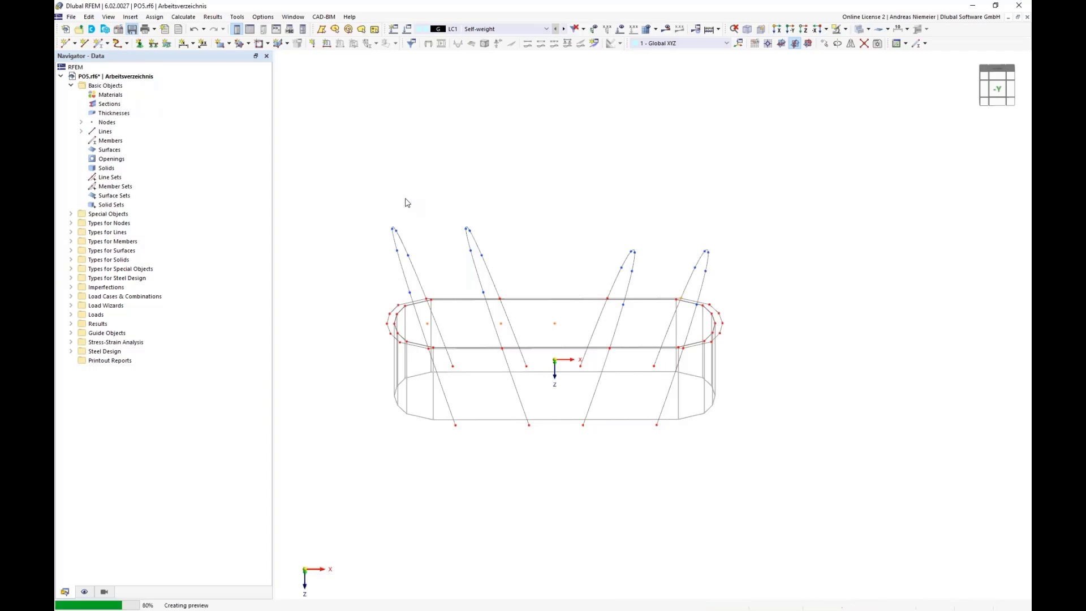
Step: Start a new quadrangle surface and set its stiffness type to Membrane
click(248, 44)
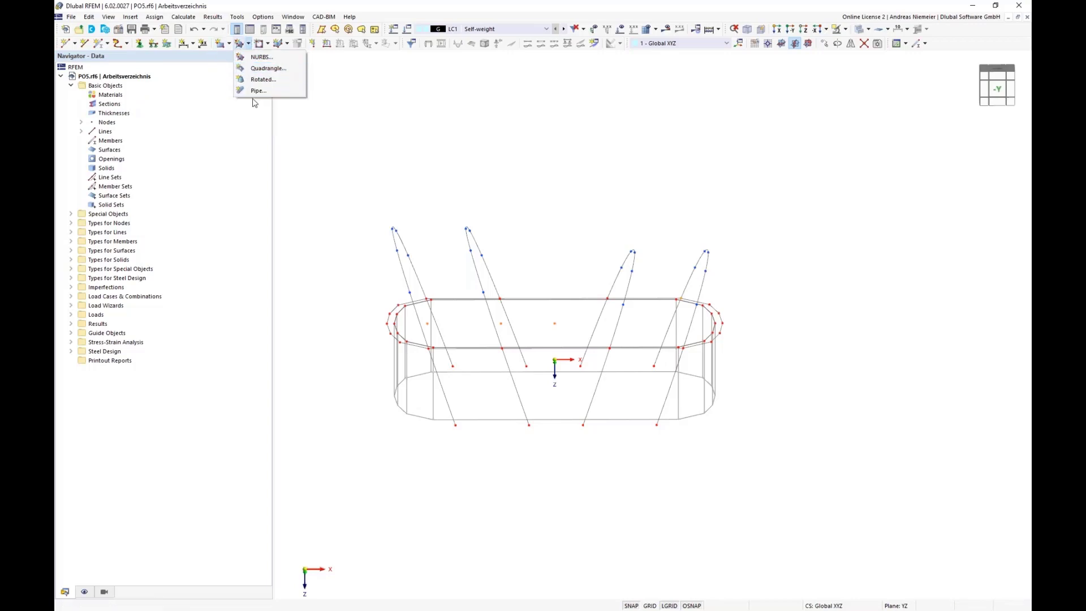
click(261, 70)
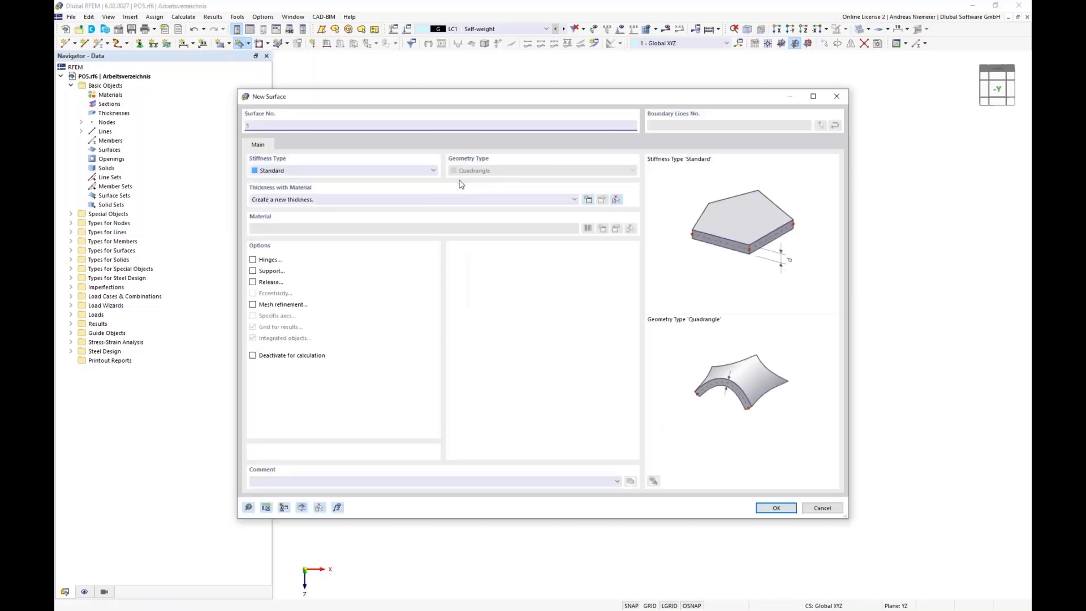
click(320, 171)
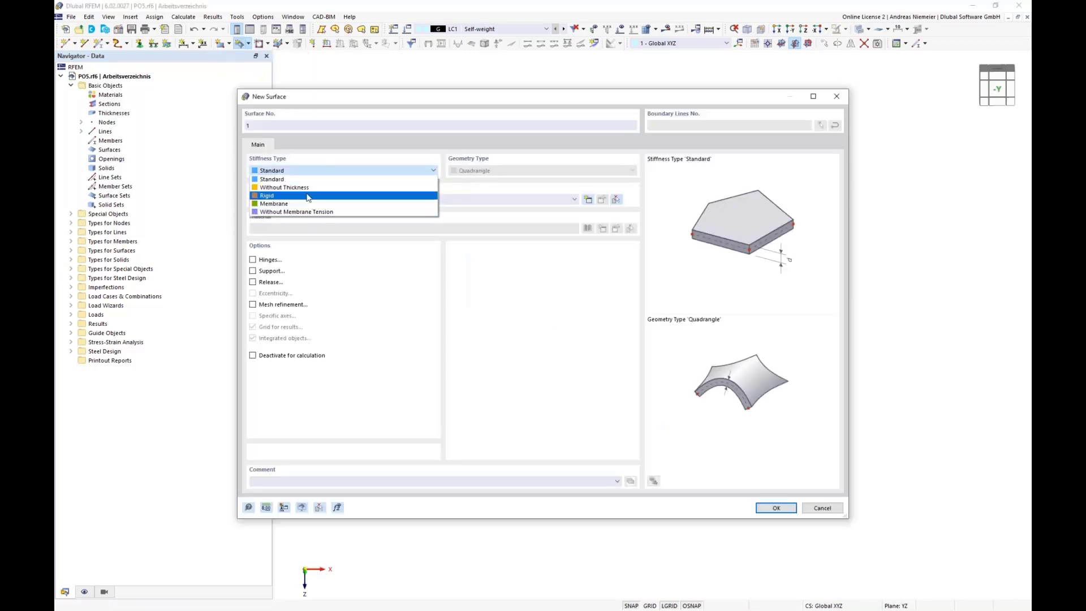
click(277, 204)
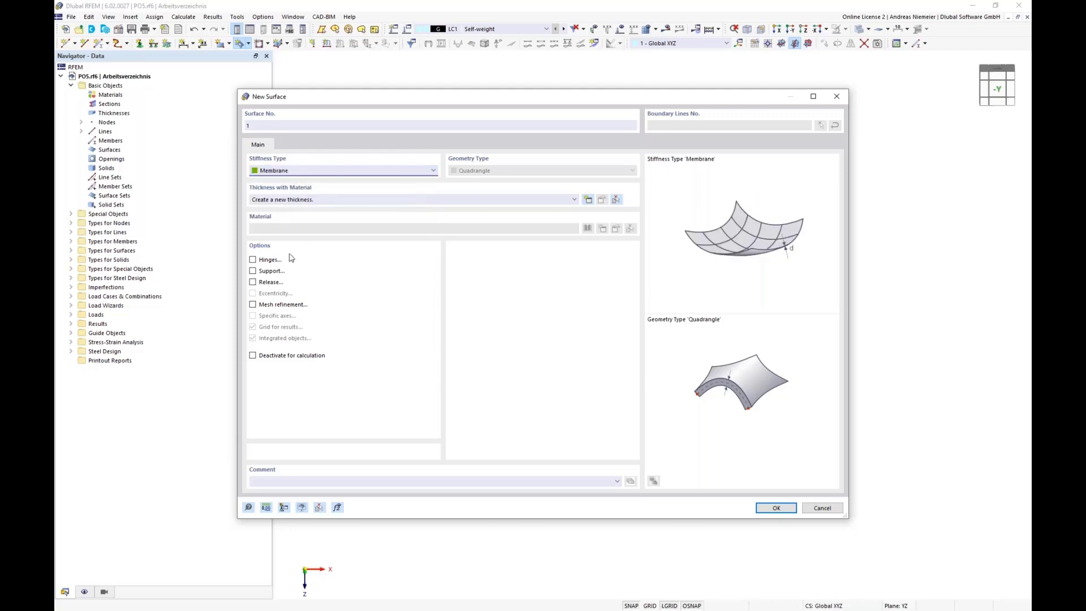
Step: Create a uniform thickness with the fabric material PES-PVC Typ IV from the library and confirm the membrane surface settings
click(589, 201)
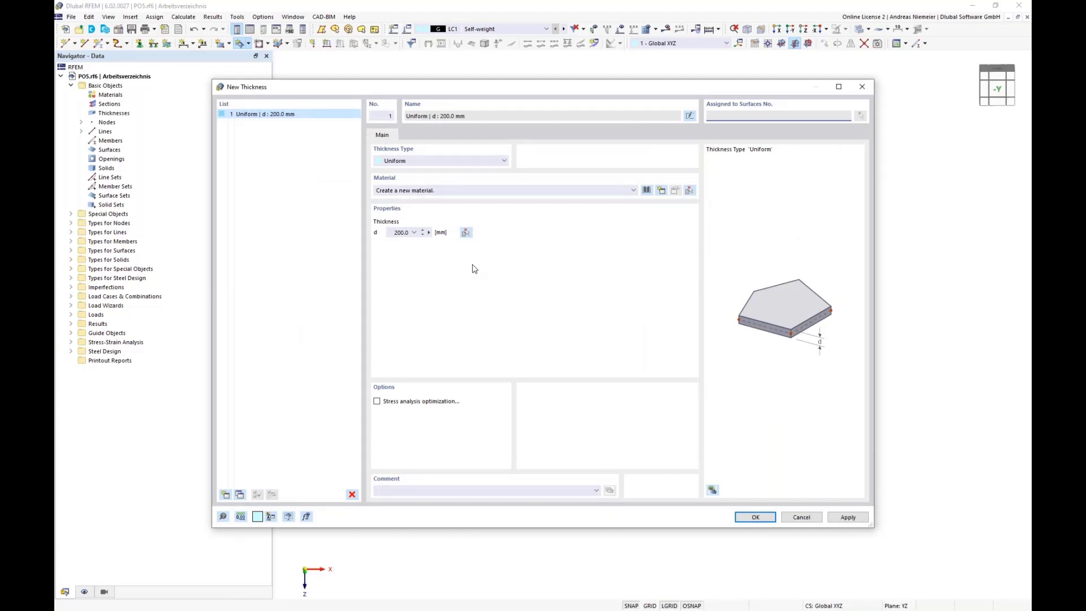
click(647, 191)
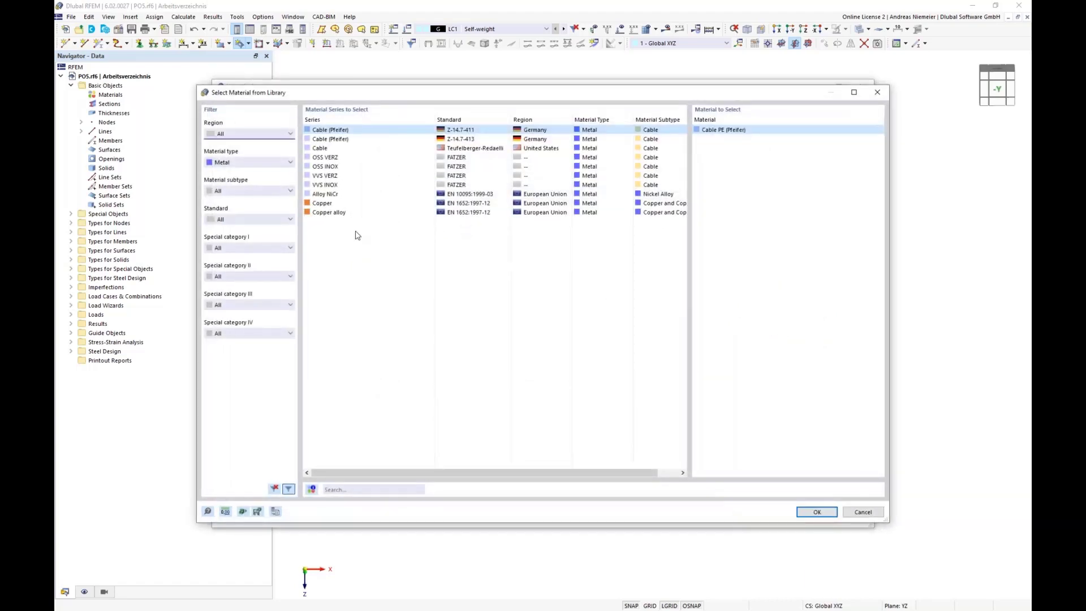
click(229, 164)
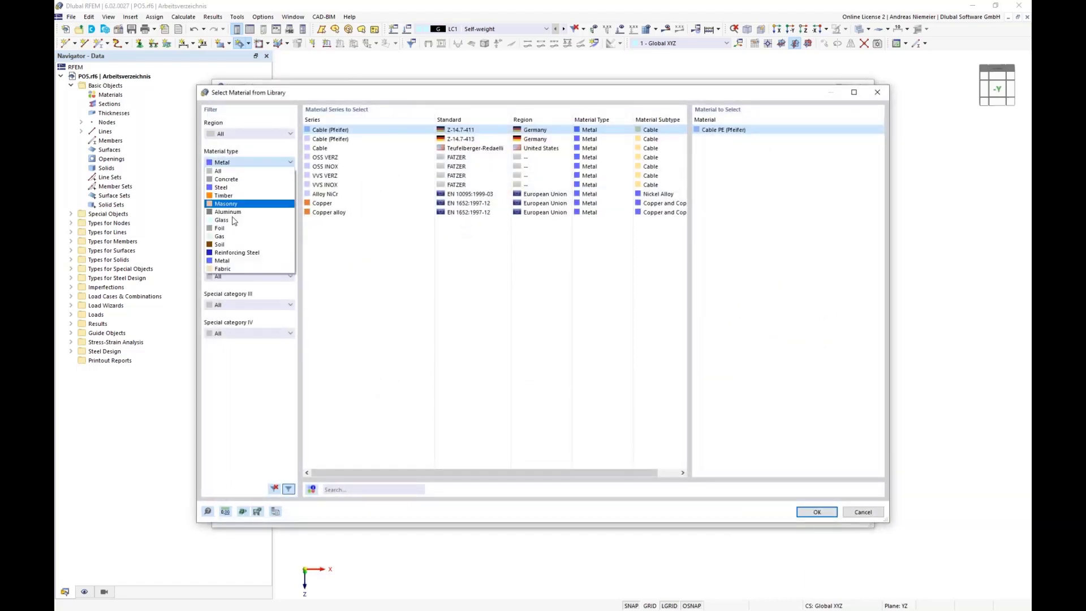
click(221, 269)
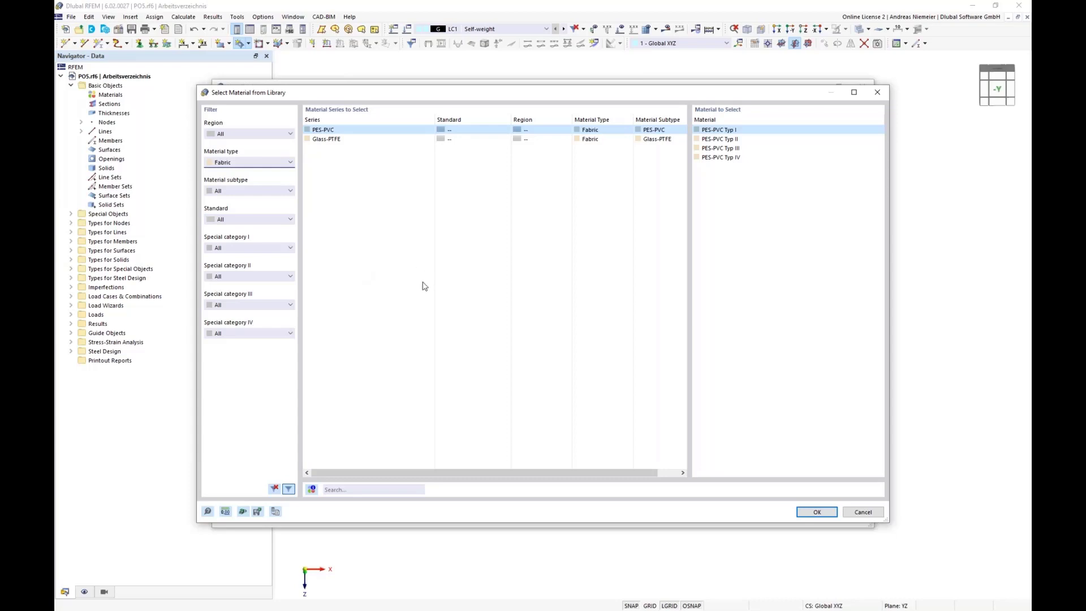
click(729, 157)
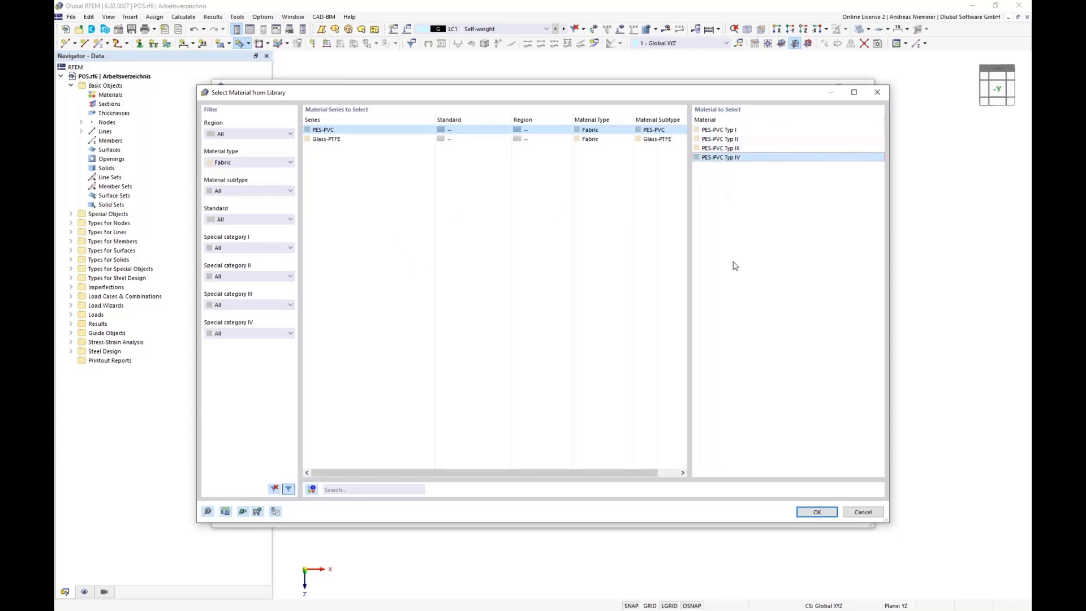
click(806, 512)
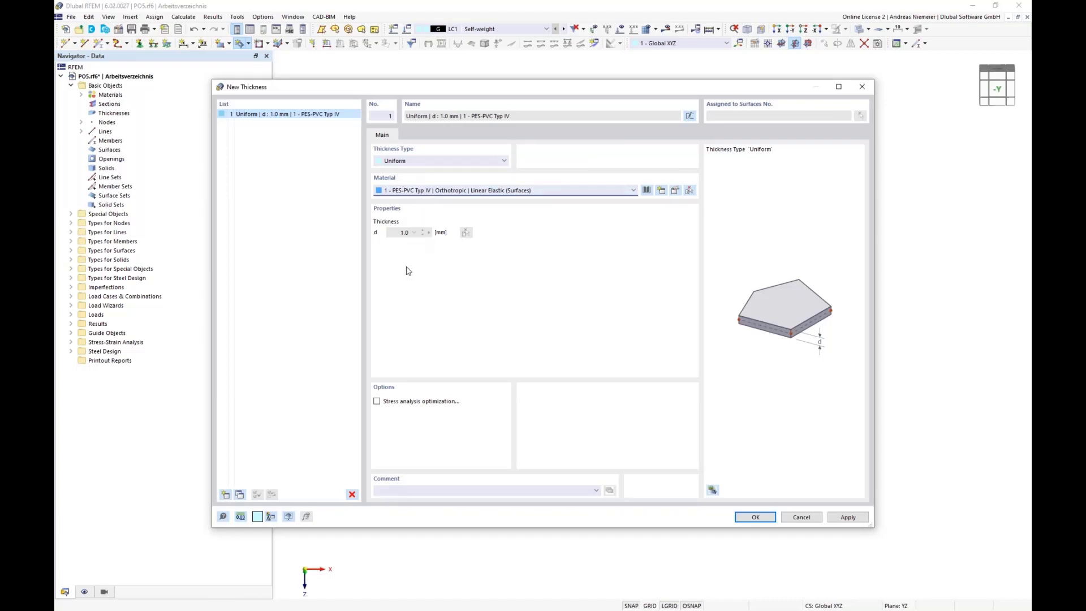
click(756, 518)
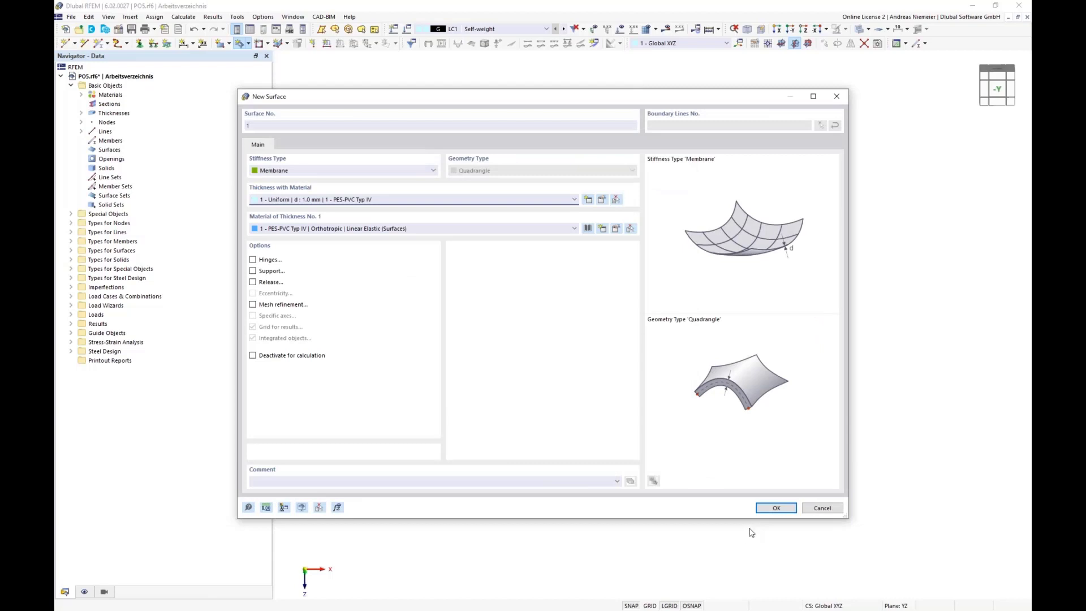
click(770, 508)
Step: Create quadrangle membrane surfaces between the rounded outline end and outermost arch at negative X, and between that arch and its neighbour
scroll(362, 341, up, 2)
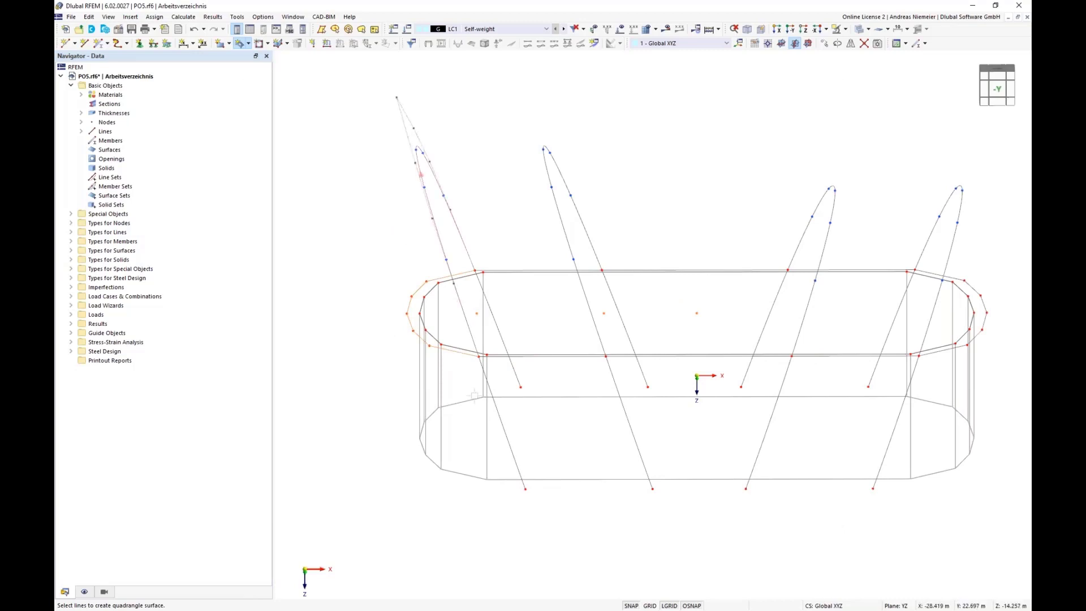
click(501, 369)
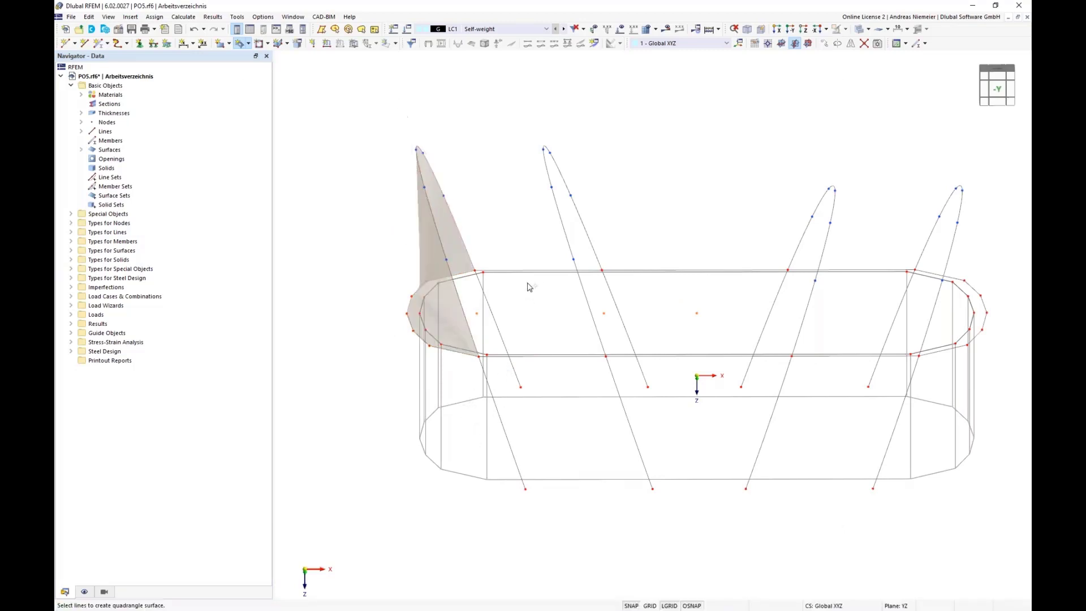
click(498, 357)
click(472, 336)
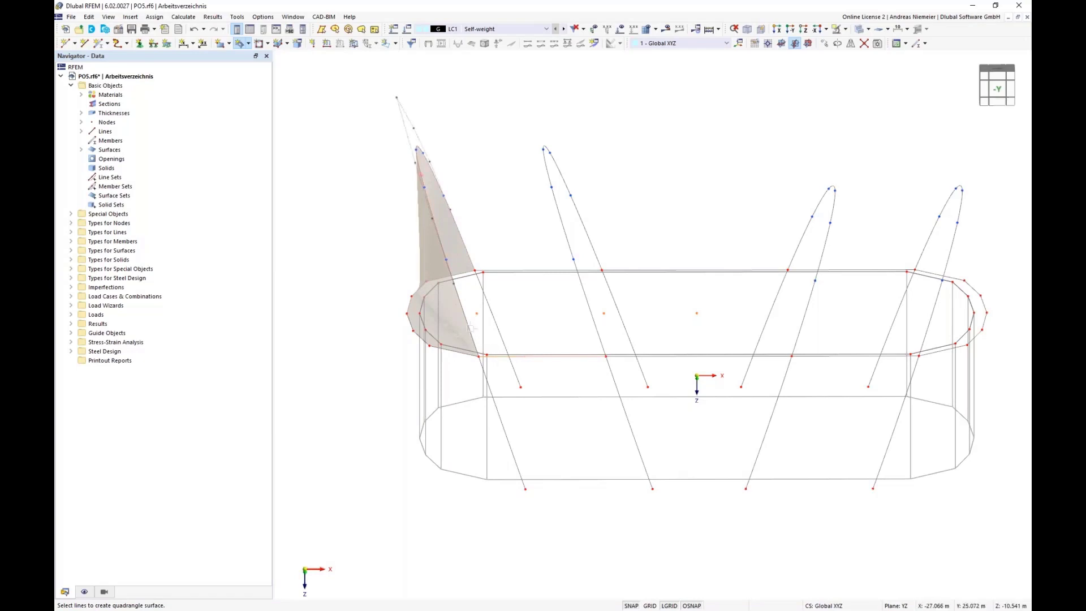
click(574, 278)
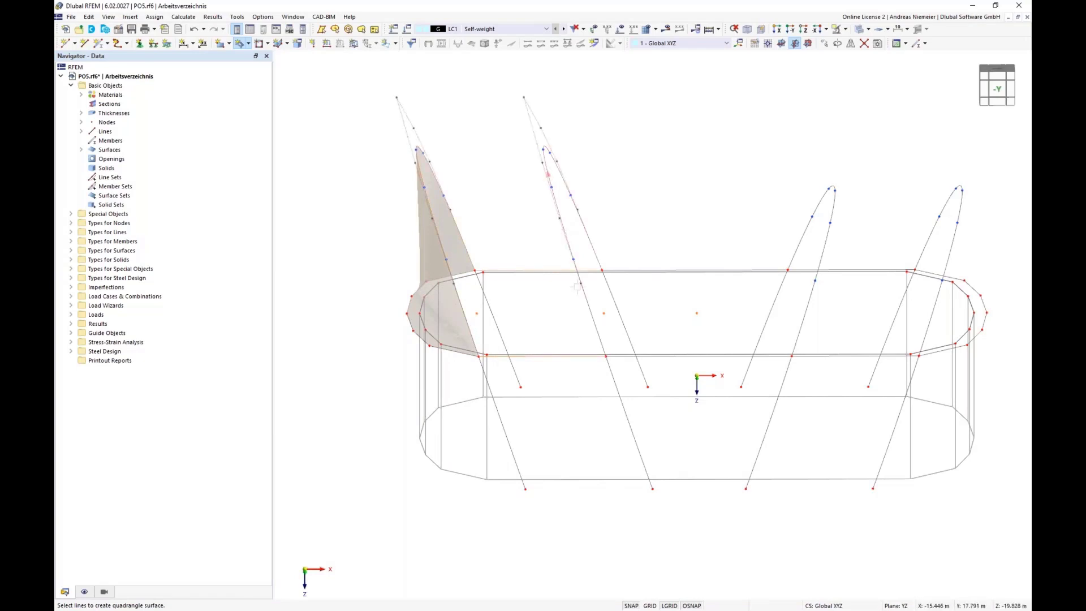
Step: Create a quadrangle membrane surface between the two inner arches, bounded by the front and rear outer outline lines
click(615, 357)
click(597, 327)
click(635, 270)
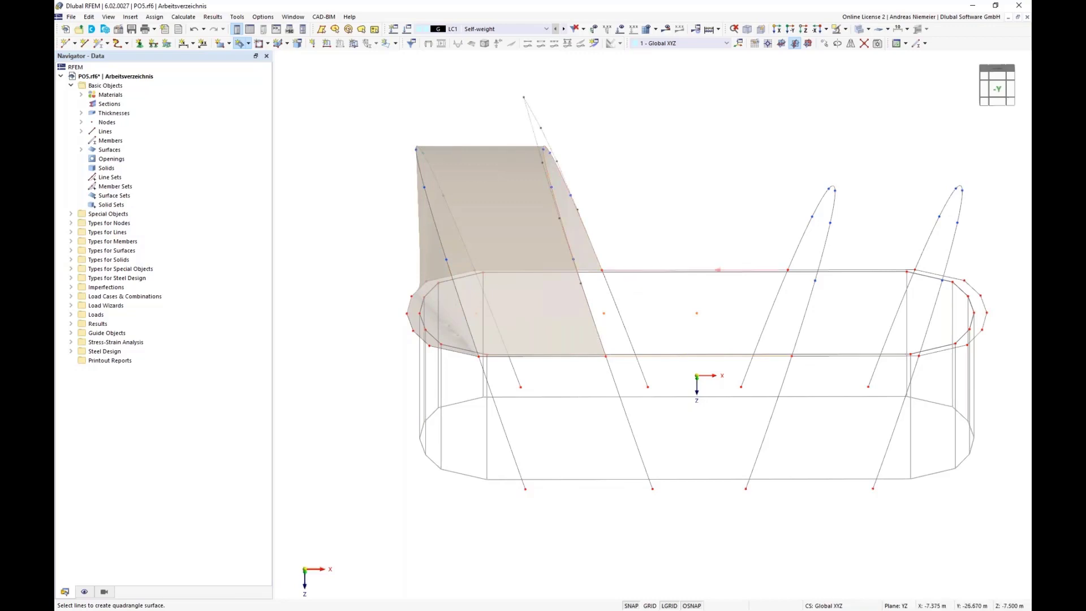
click(802, 244)
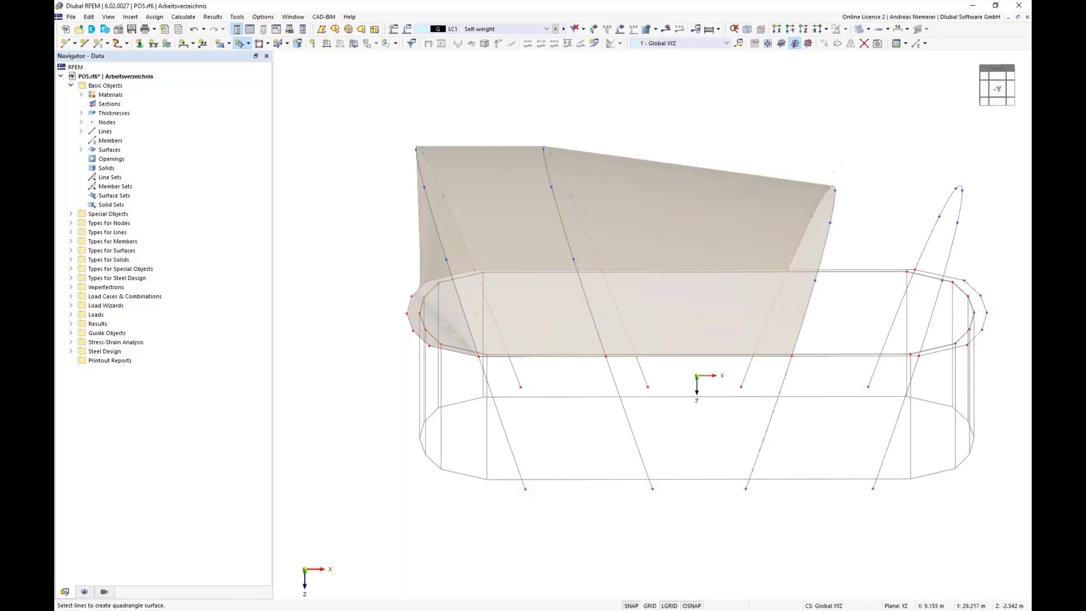
Step: Create a quadrangle membrane surface between the inner and outermost arches on the positive X side, bounded by the outer outline lines
click(818, 356)
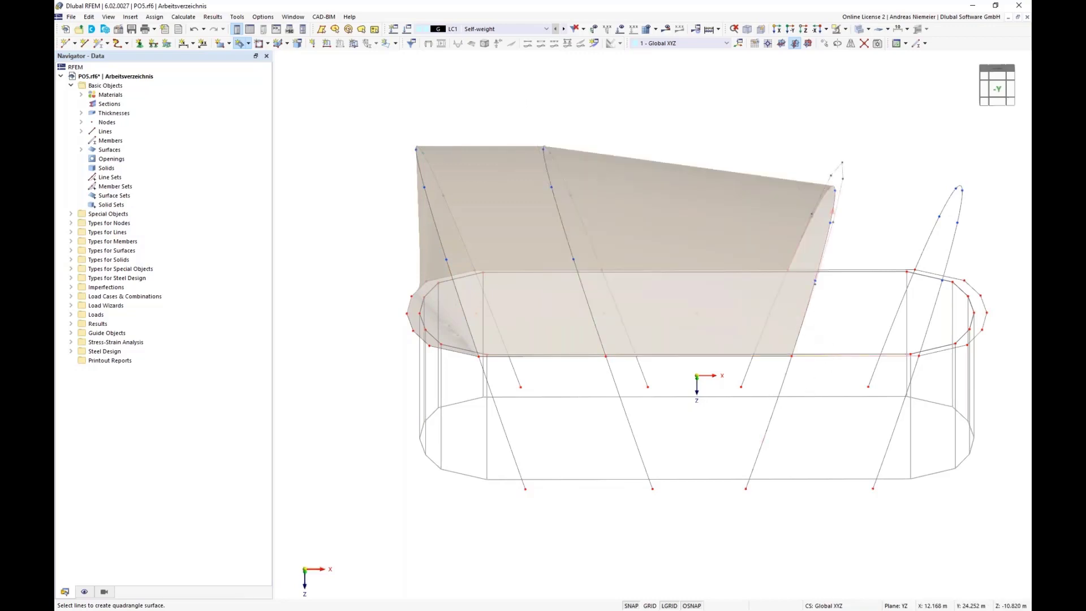
click(812, 294)
click(937, 242)
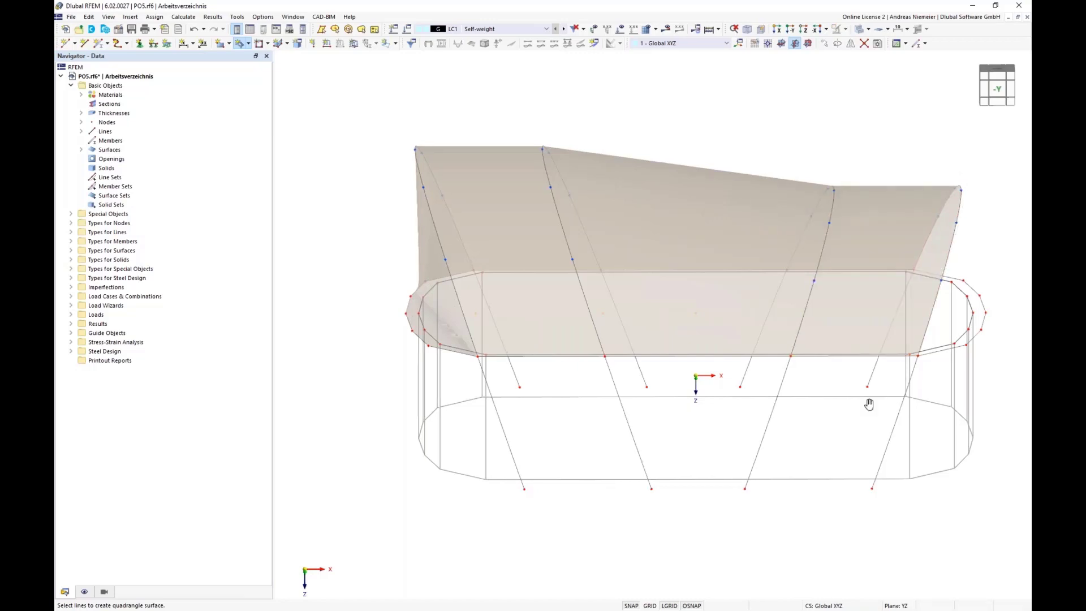
Step: Create a quadrangle membrane surface between the outermost arch at positive X and the rounded outer outline end, and finish surface creation
middle_drag(866, 405, 703, 405)
scroll(791, 343, up, 2)
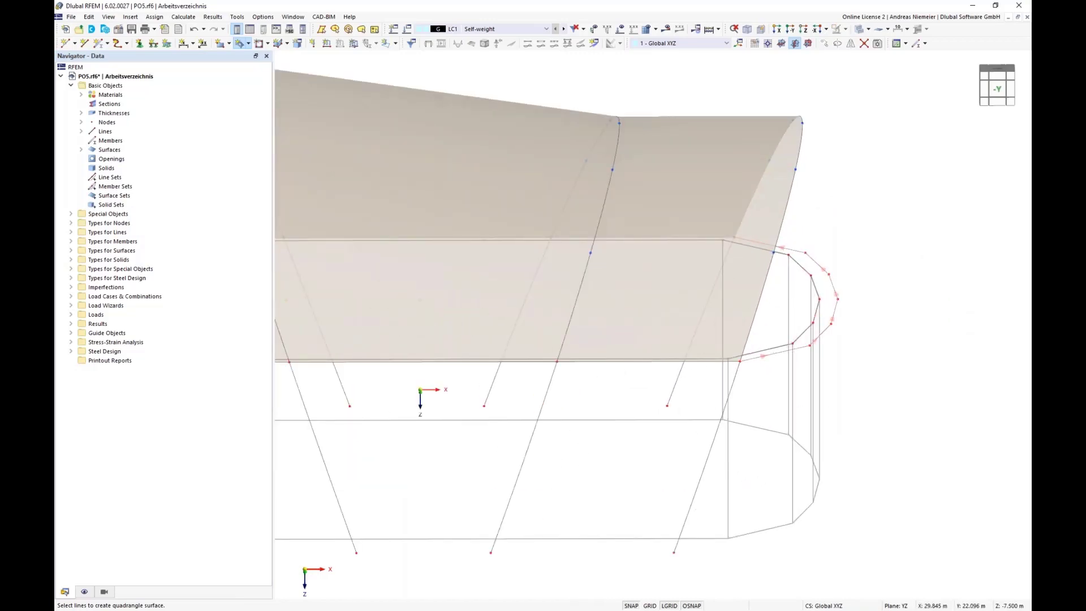
click(763, 318)
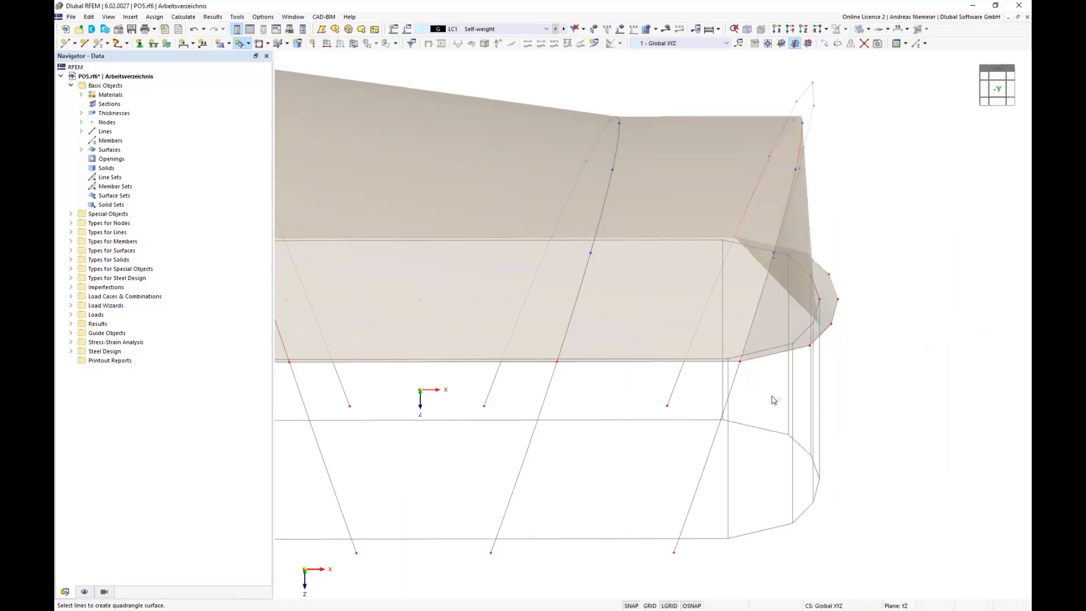
scroll(775, 354, down, 3)
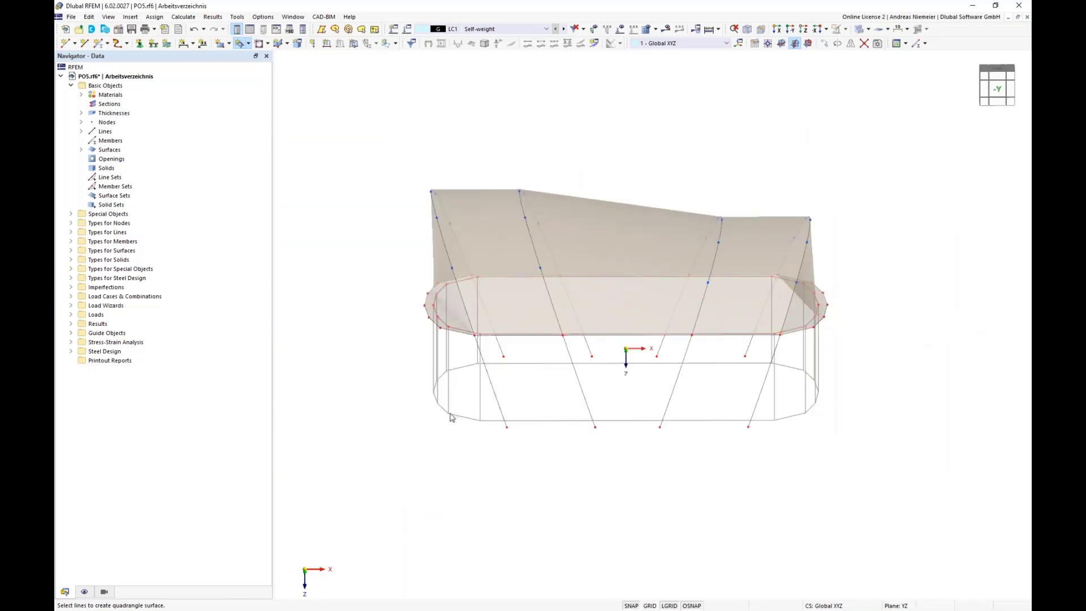
ctrl+middle_drag(497, 466, 452, 435)
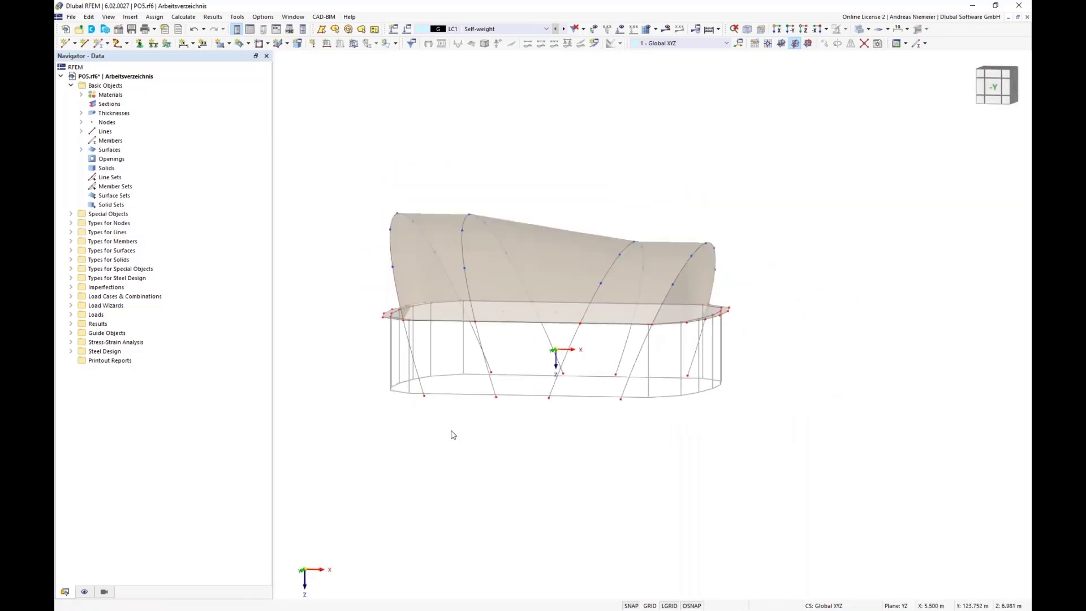
right_click(568, 432)
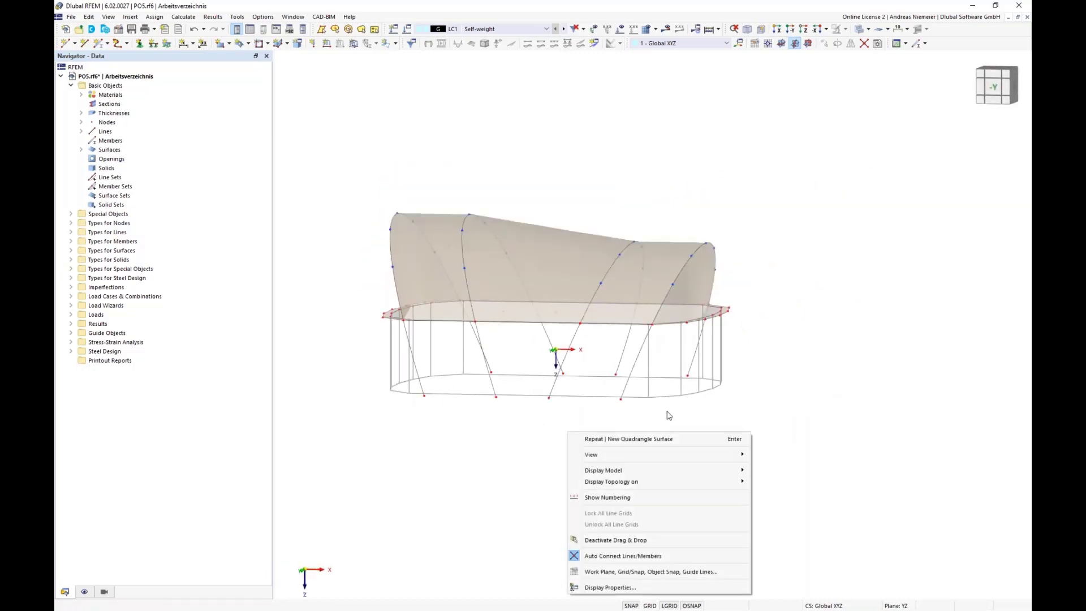
click(720, 240)
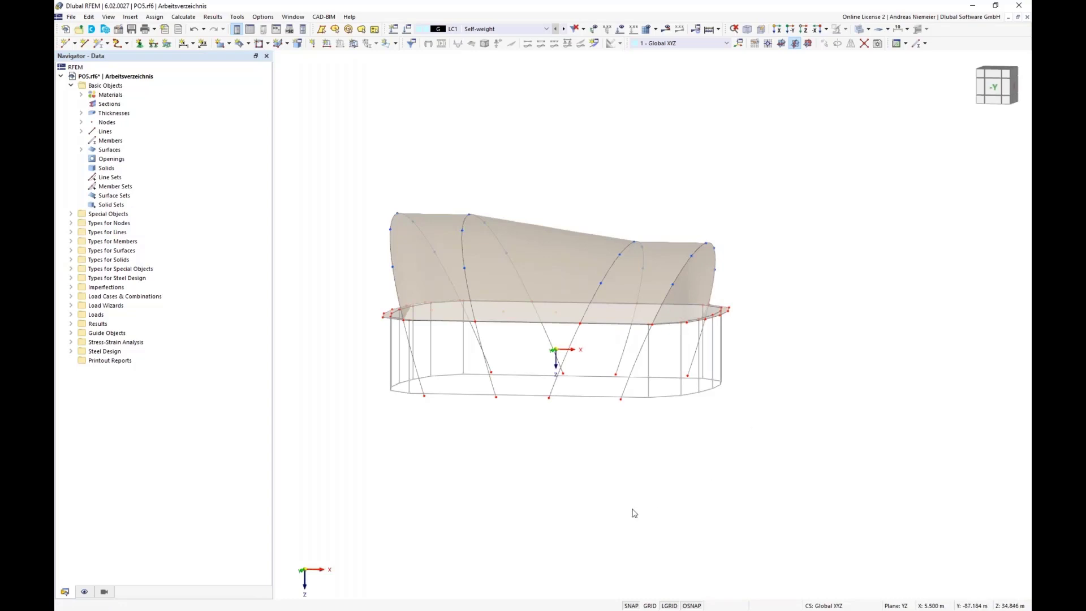
Step: Set the target length of finite elements to 2 m and generate the mesh
ctrl+middle_drag(570, 492, 591, 488)
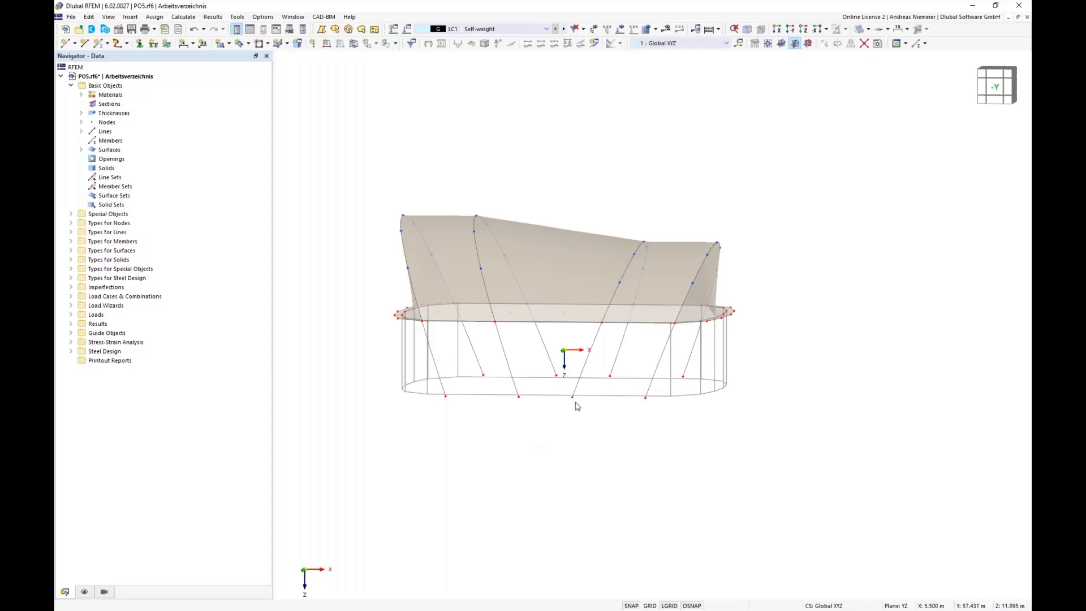
scroll(509, 277, up, 3)
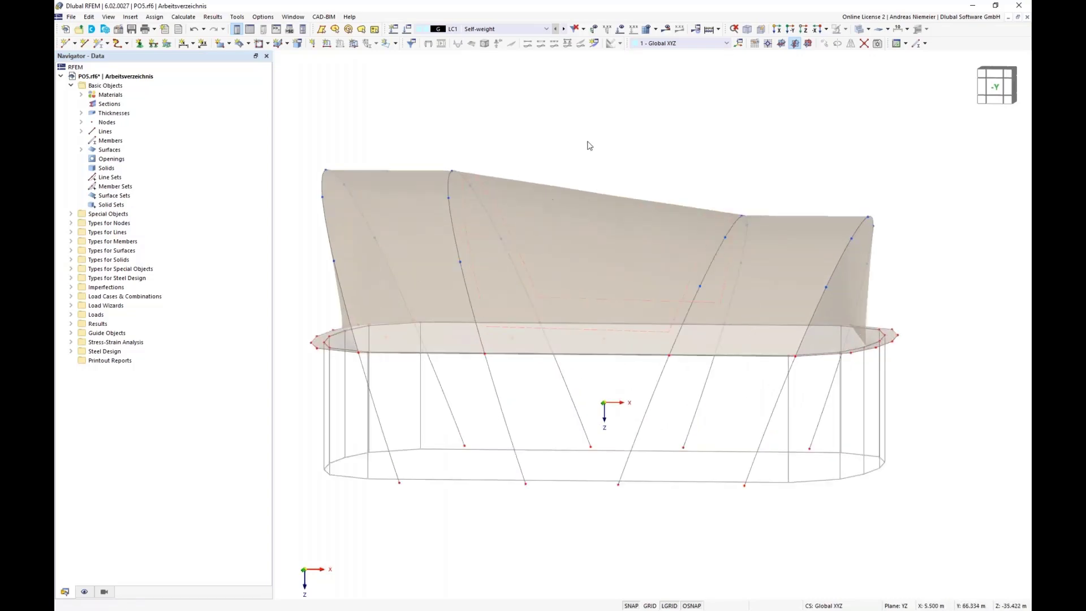
click(656, 30)
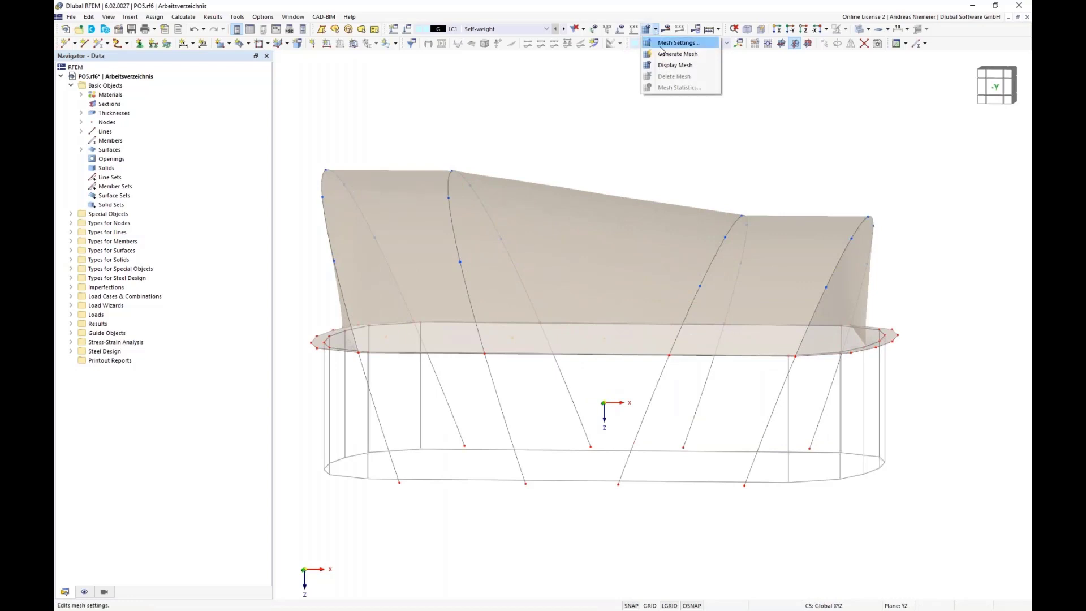
click(677, 43)
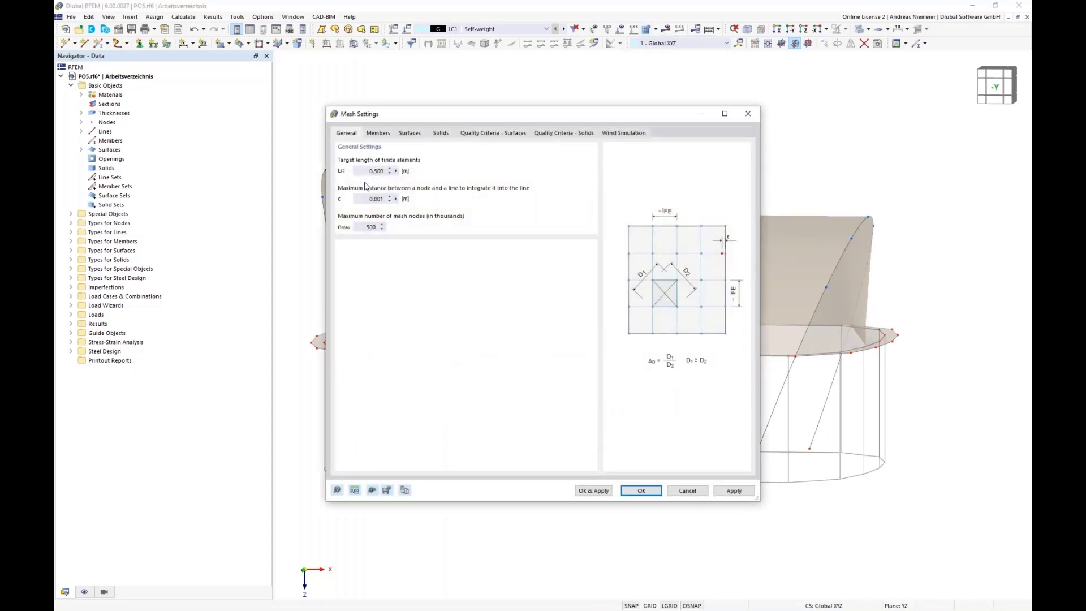
click(367, 171)
text(2)
click(599, 491)
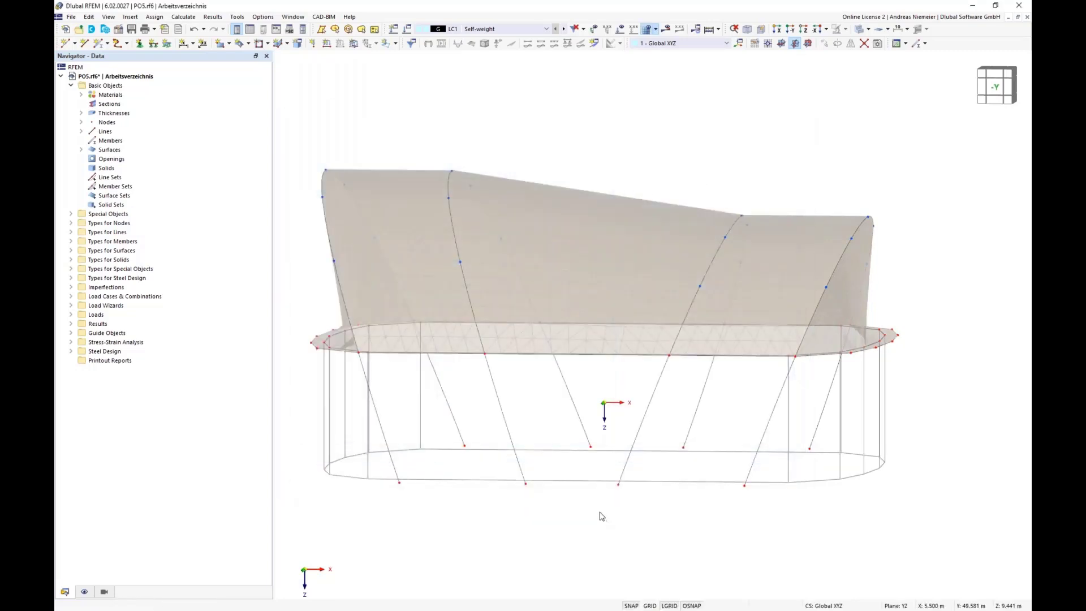
Step: Show the model as wireframe and examine the mesh on the end surface at the rounded positive X end
click(869, 29)
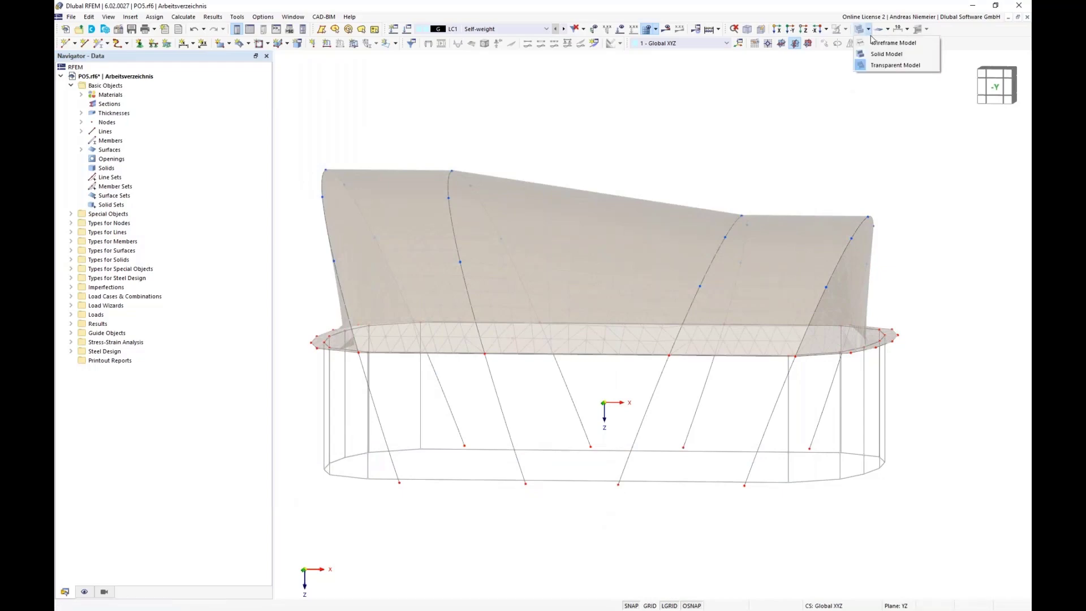
click(891, 42)
middle_drag(826, 135, 512, 428)
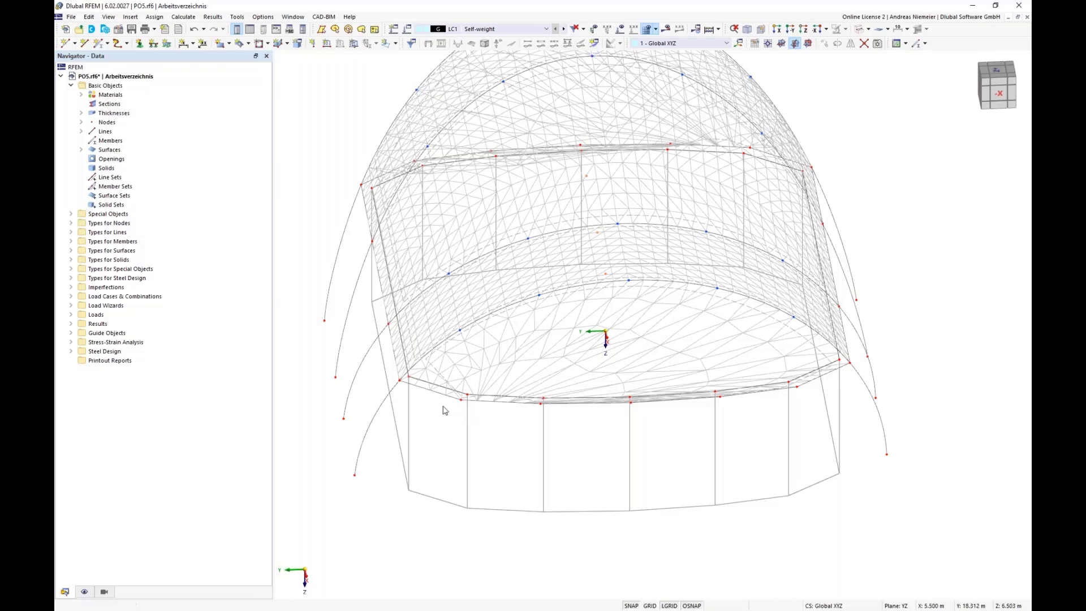
scroll(558, 495, up, 5)
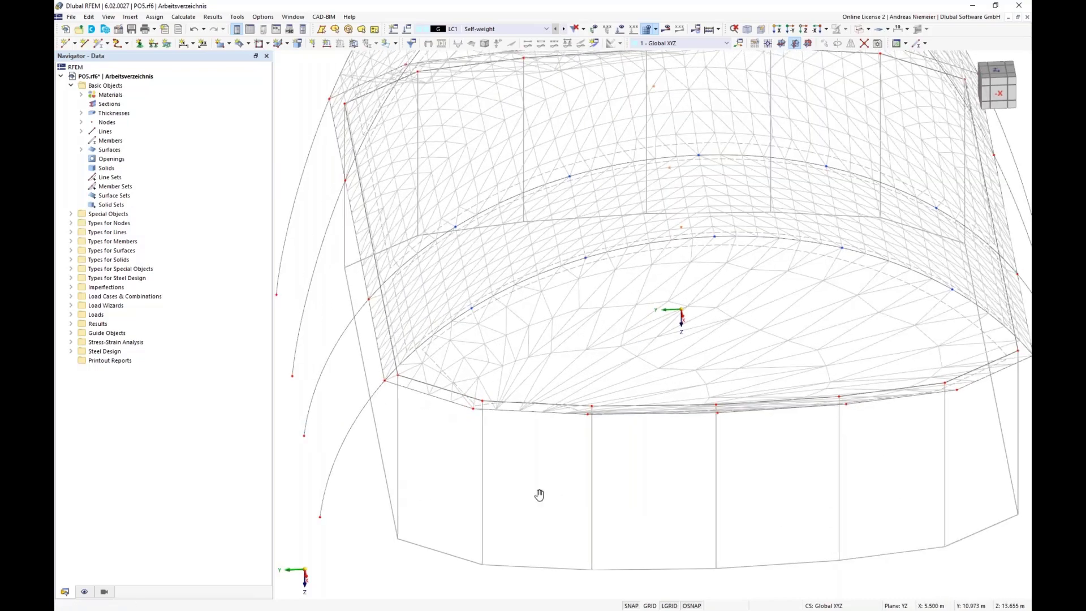
scroll(497, 497, down, 1)
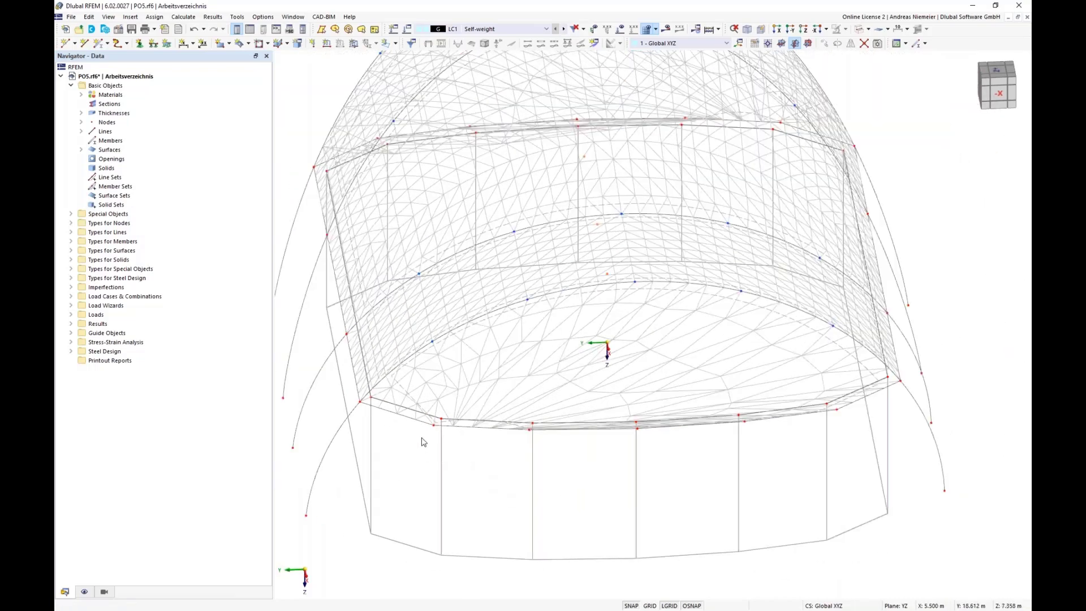
Step: Reassign the corner nodes of the end membrane surface at positive X to 64, 26, 28 and 63, accepting the mesh deletion
double_click(404, 403)
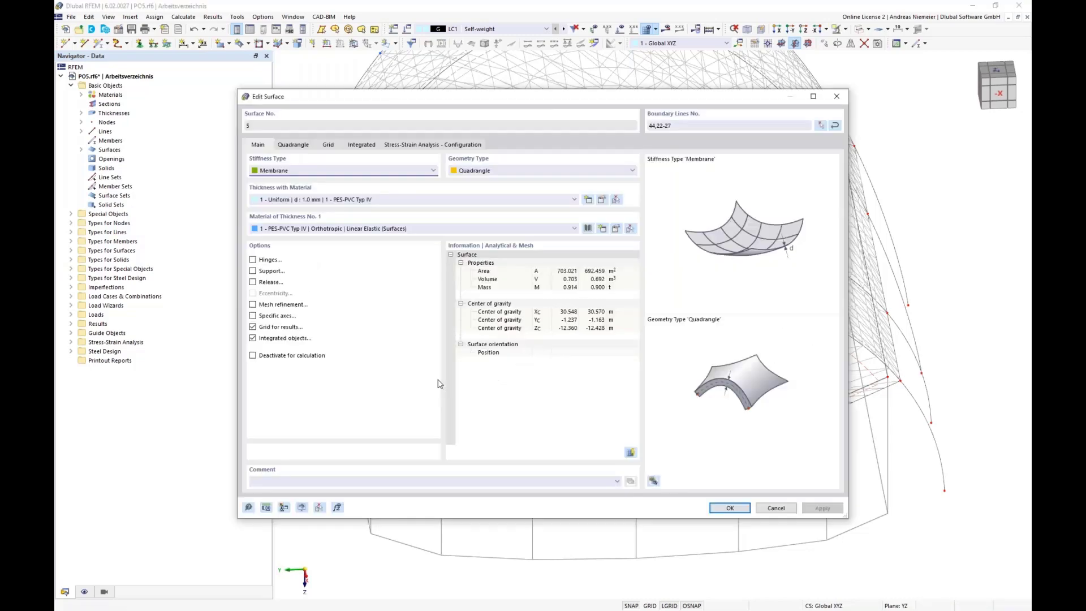
click(293, 146)
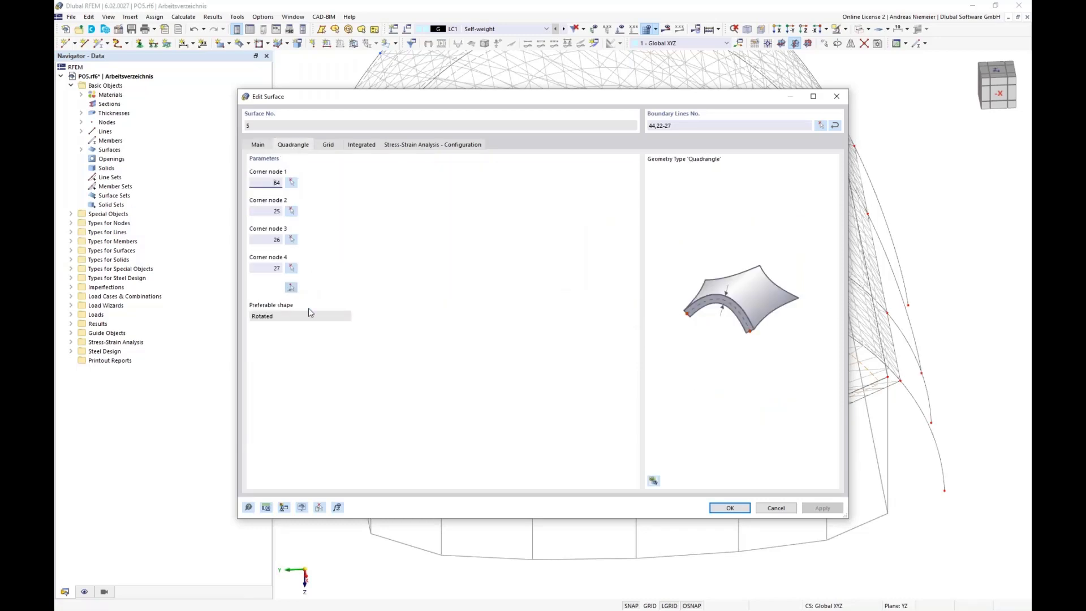
click(291, 287)
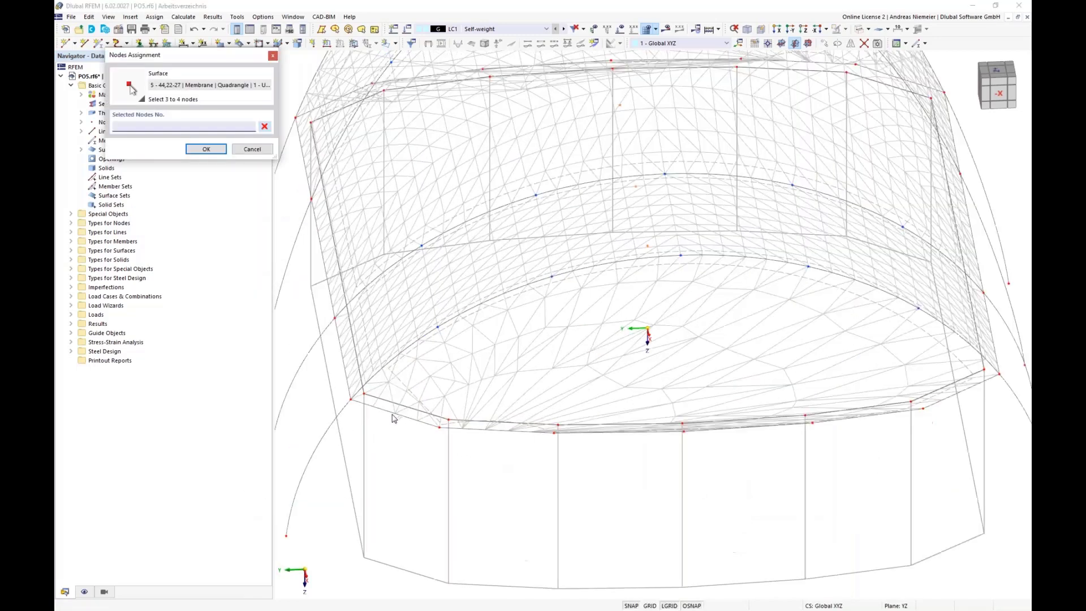
scroll(394, 419, up, 1)
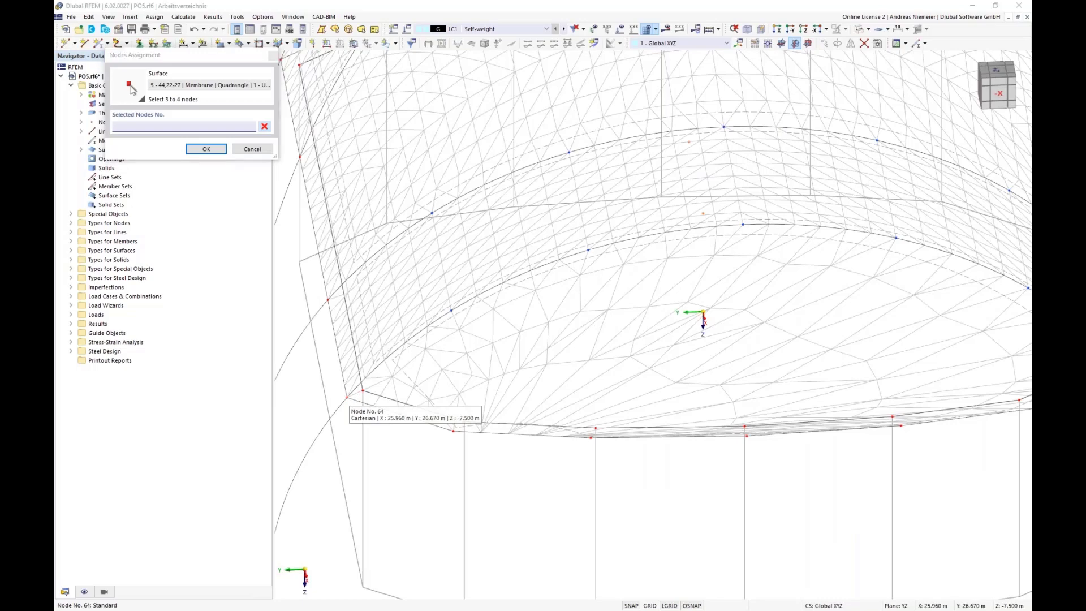
click(347, 398)
click(591, 438)
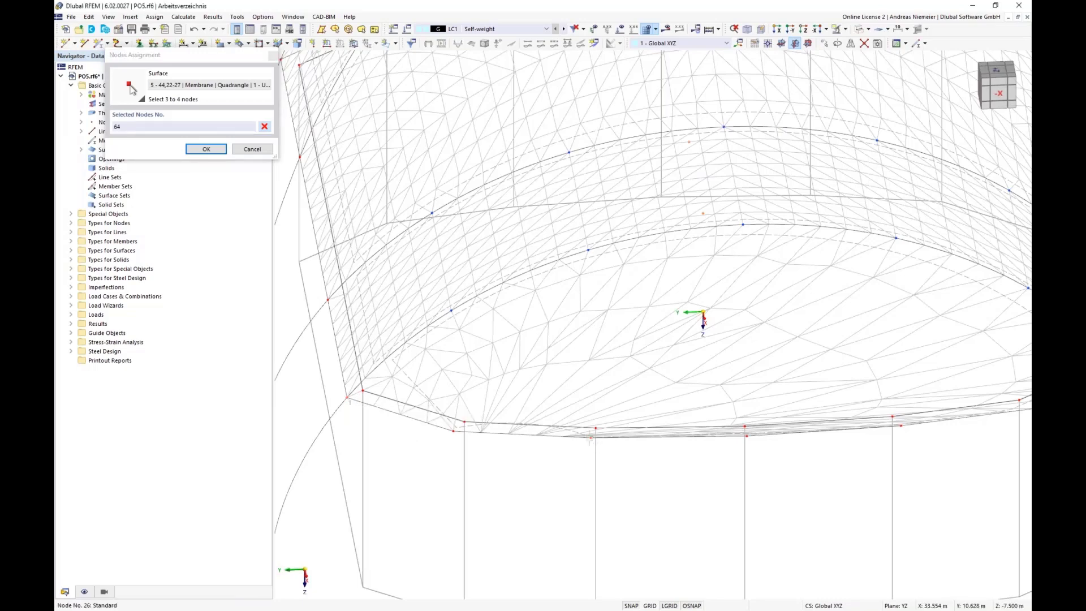
scroll(479, 449, down, 2)
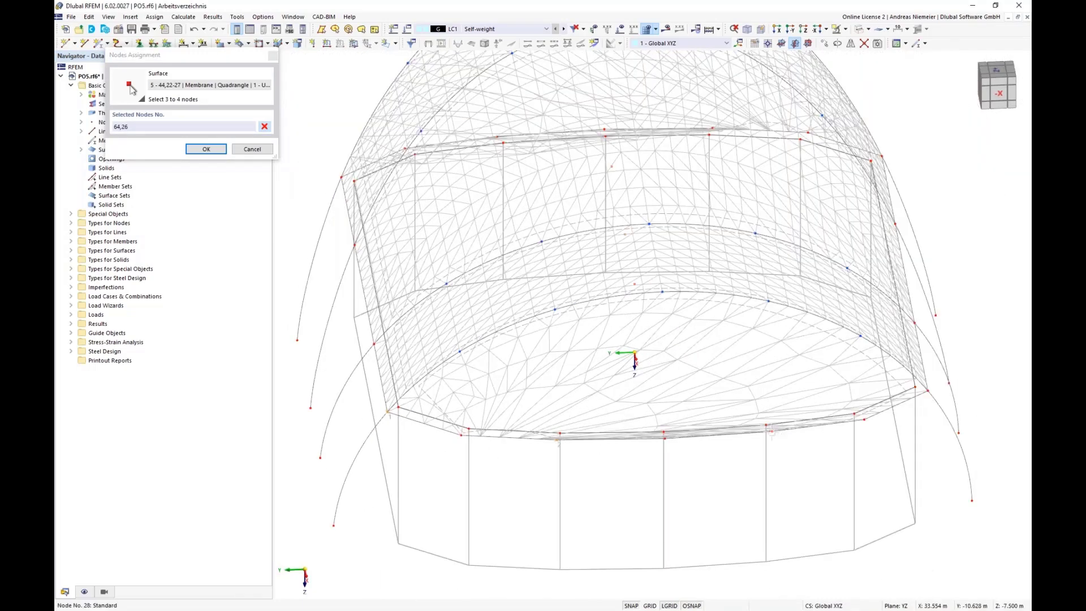
click(772, 432)
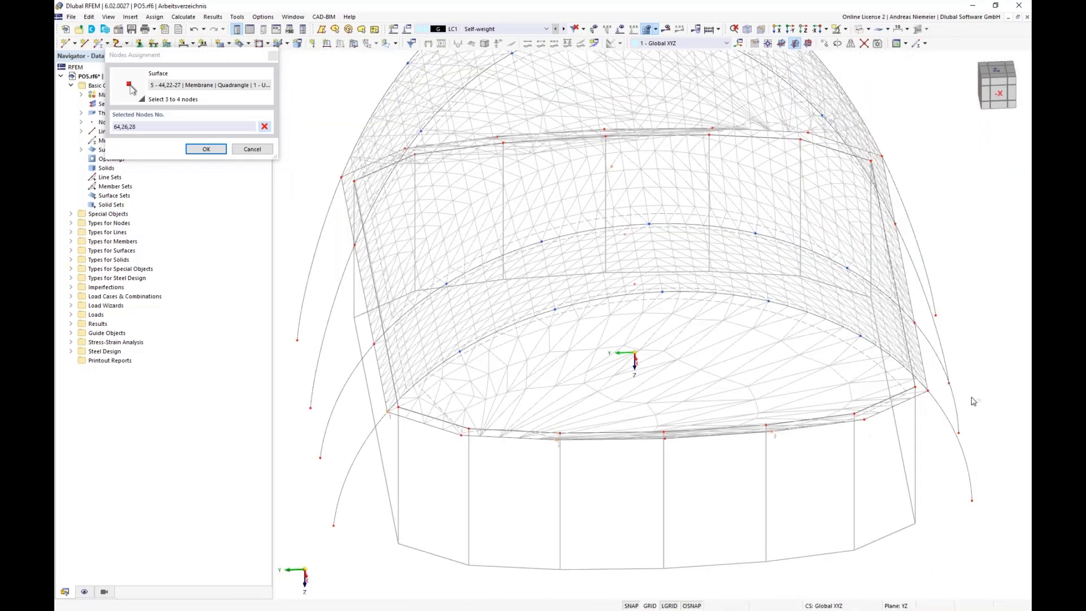
click(888, 467)
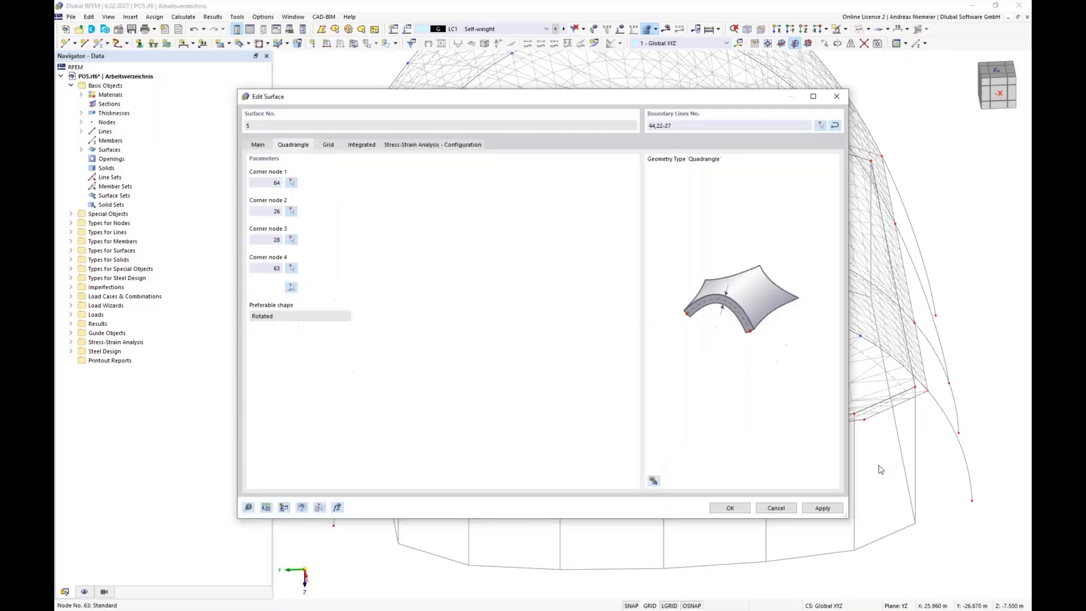
click(732, 510)
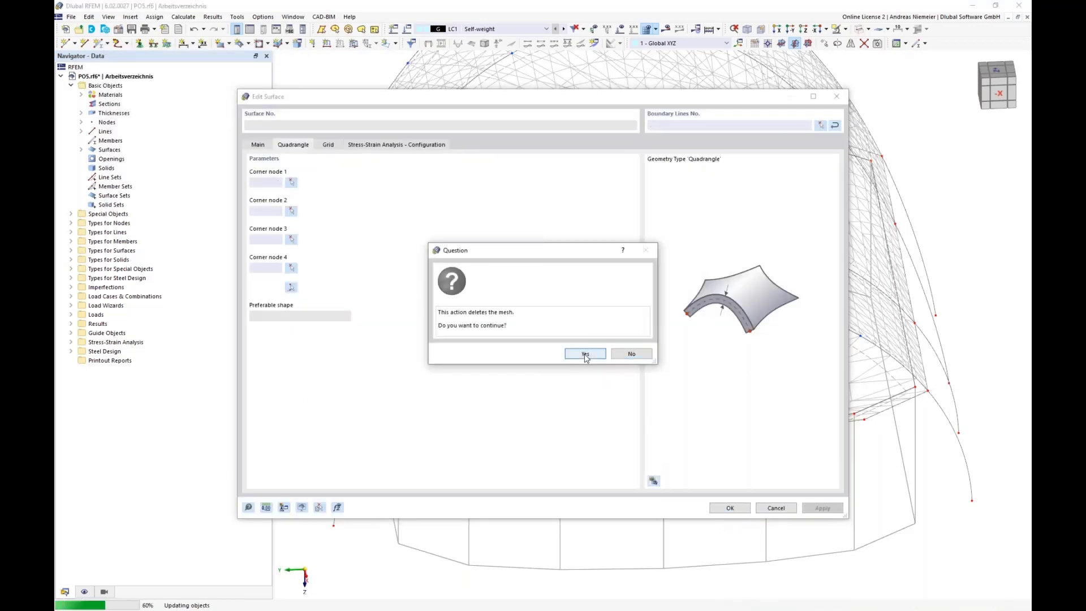
click(585, 355)
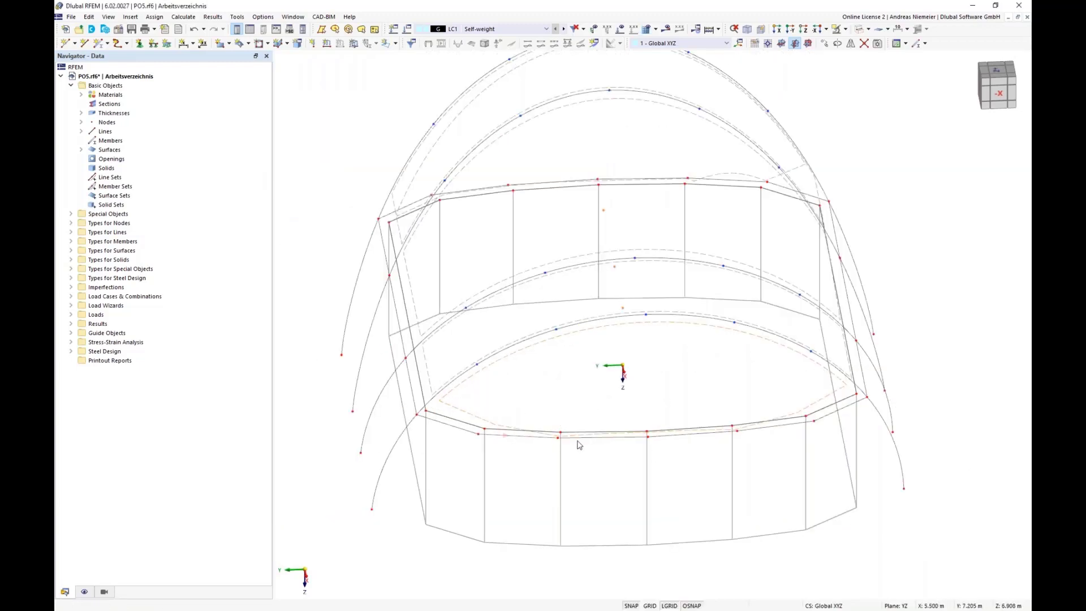
Step: Reassign the corner nodes of the end membrane surface at negative X to 72, 19, 21 and 73
scroll(567, 396, down, 3)
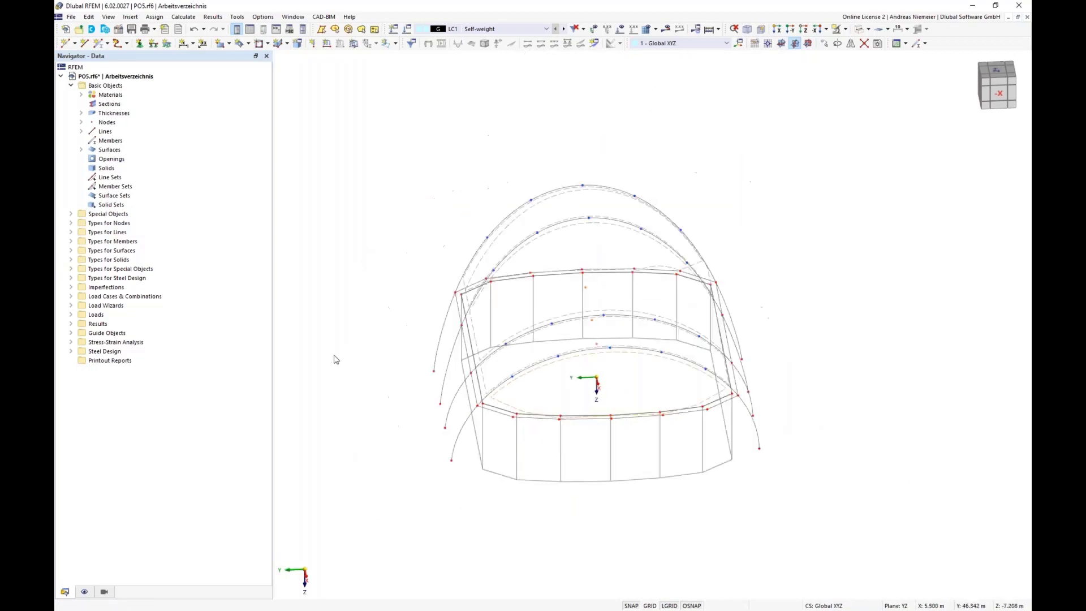
ctrl+middle_drag(334, 360, 679, 371)
scroll(642, 410, up, 3)
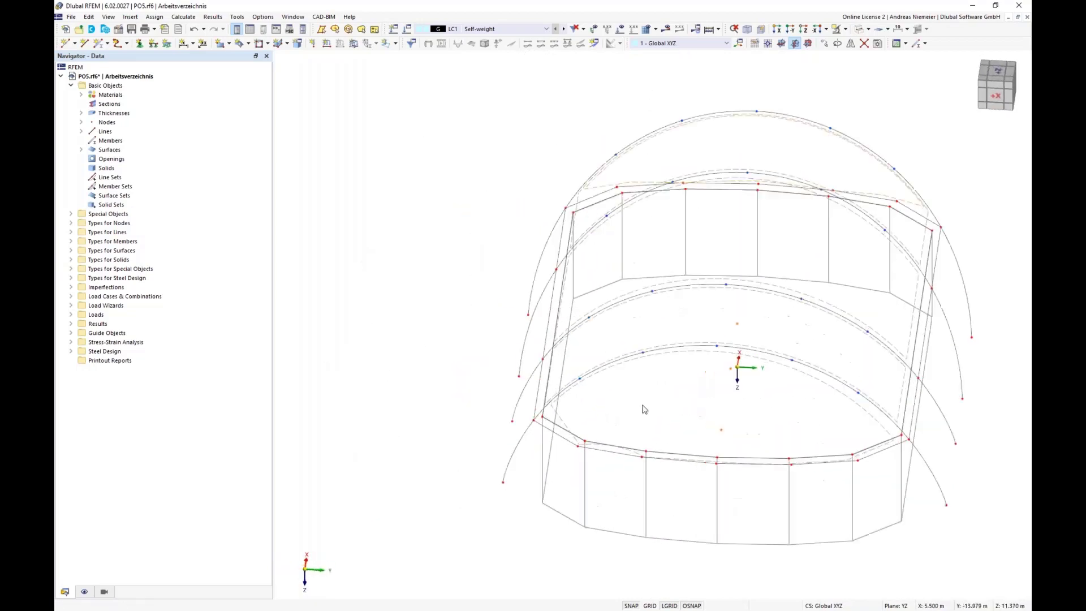
middle_drag(606, 406, 531, 398)
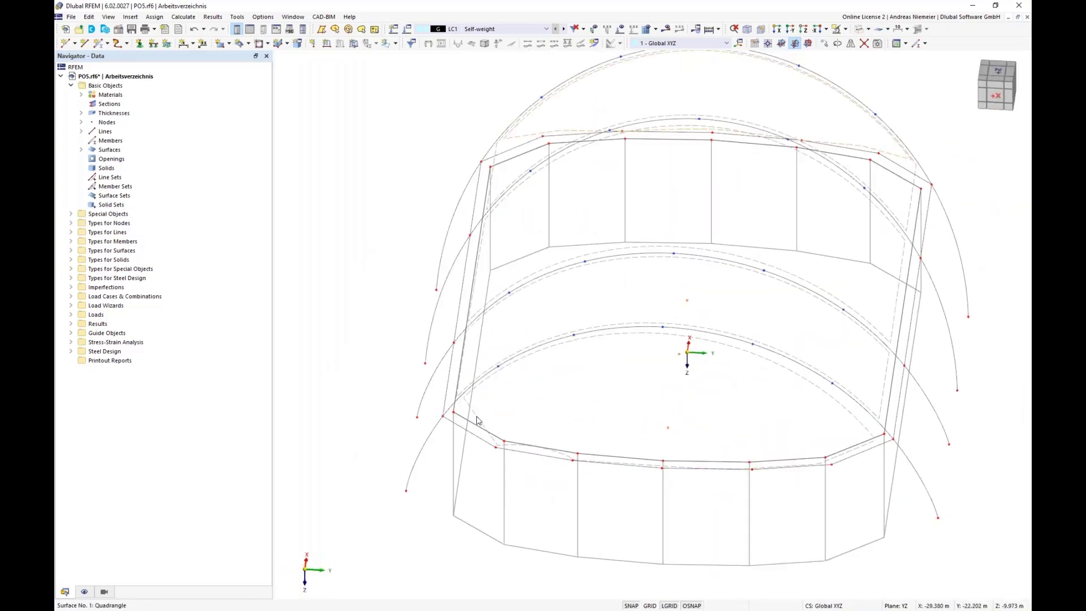
double_click(443, 369)
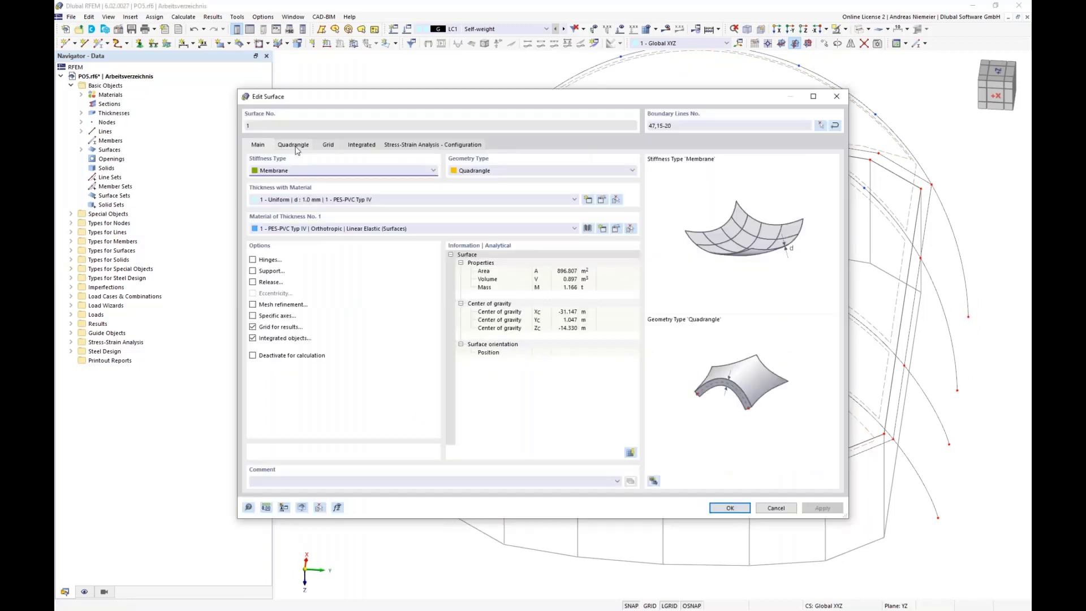
click(288, 146)
click(290, 288)
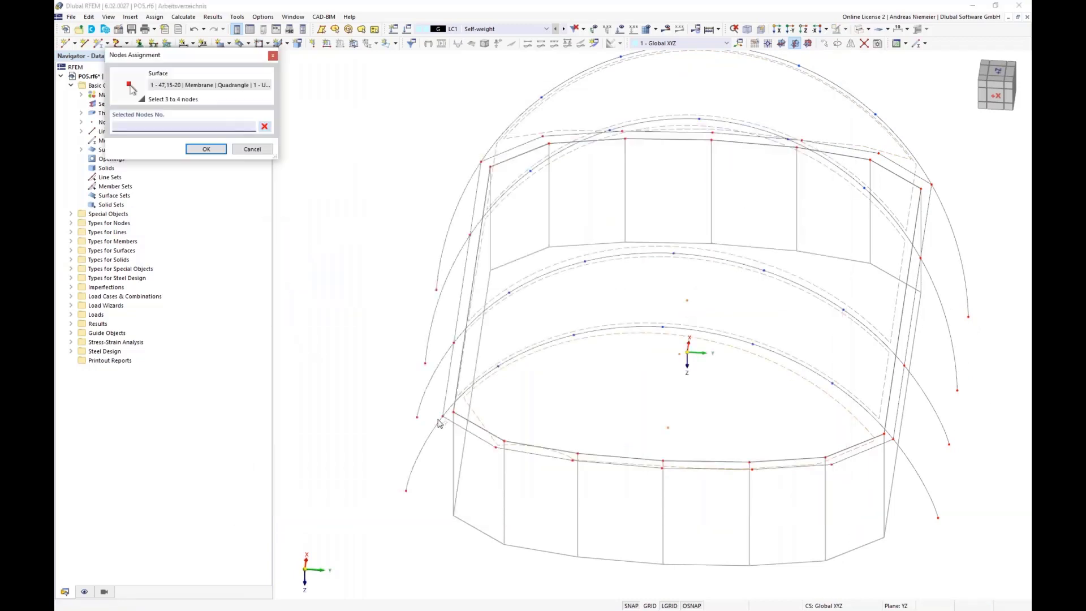
click(443, 417)
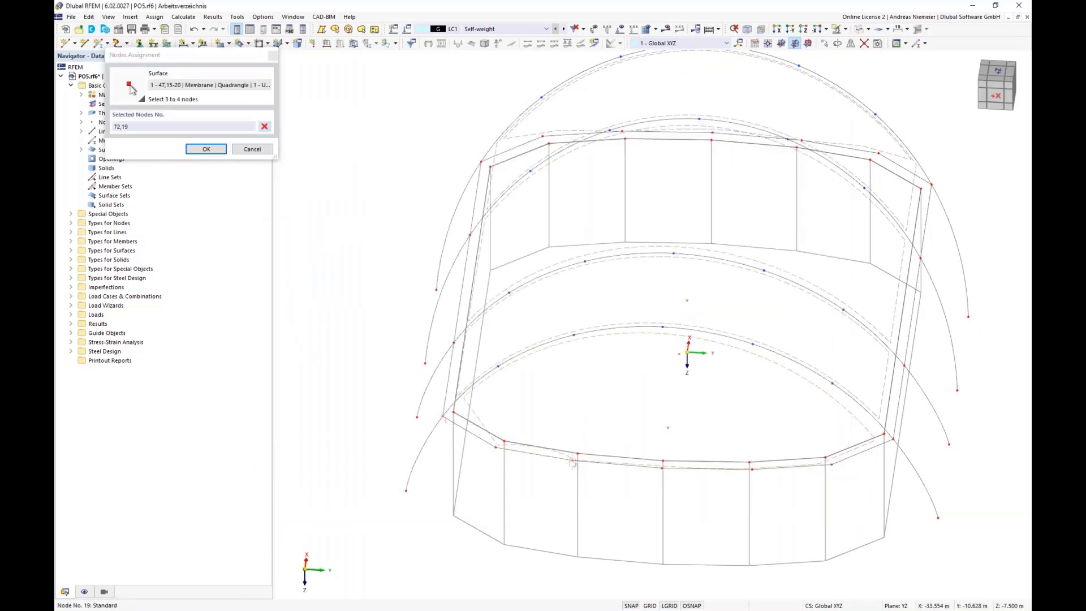
click(752, 469)
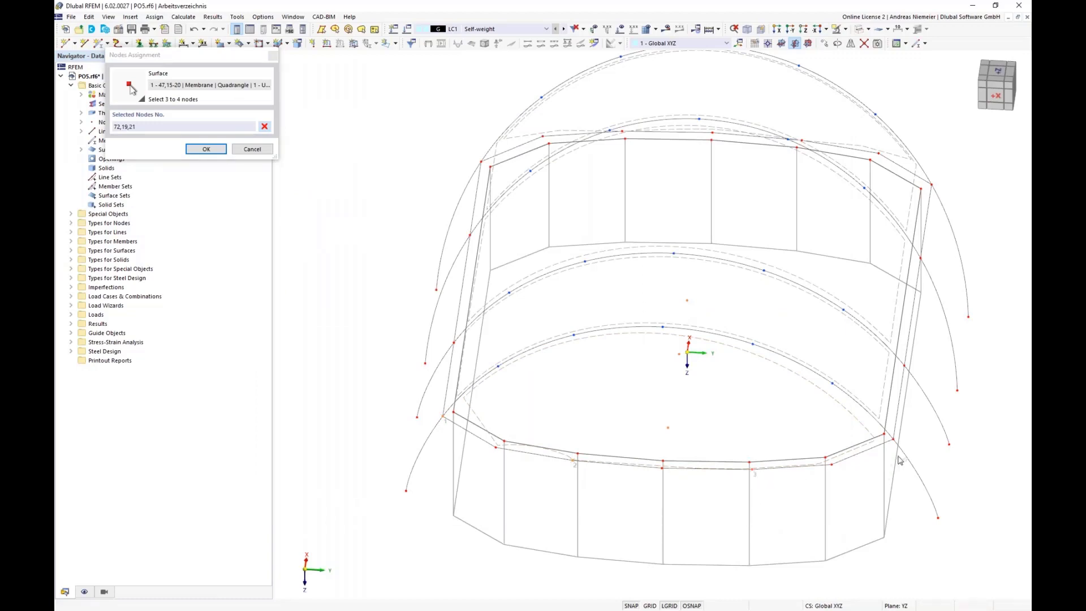
click(739, 549)
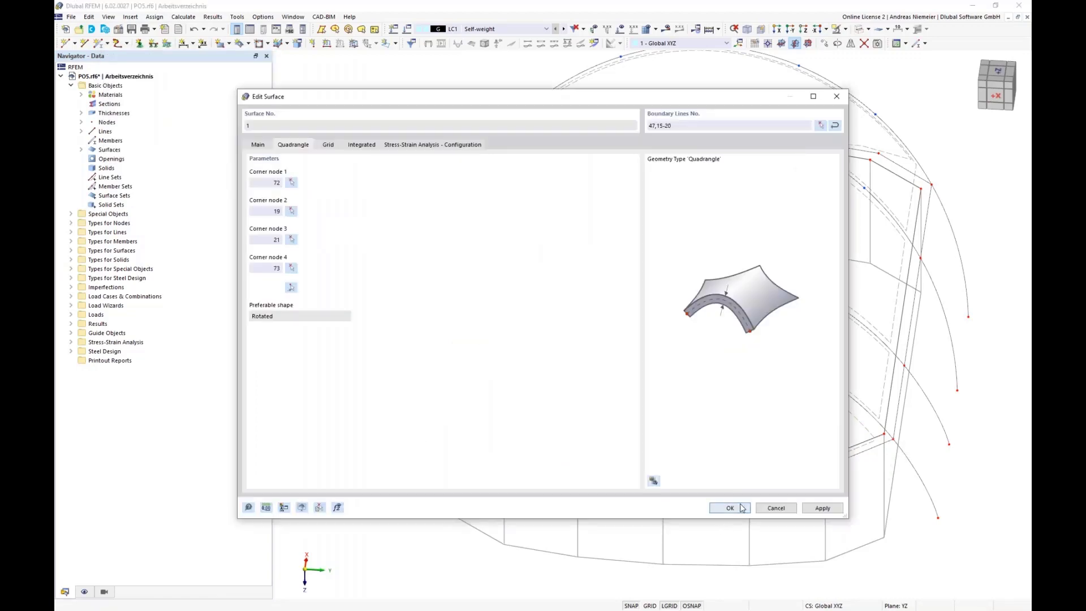
click(731, 508)
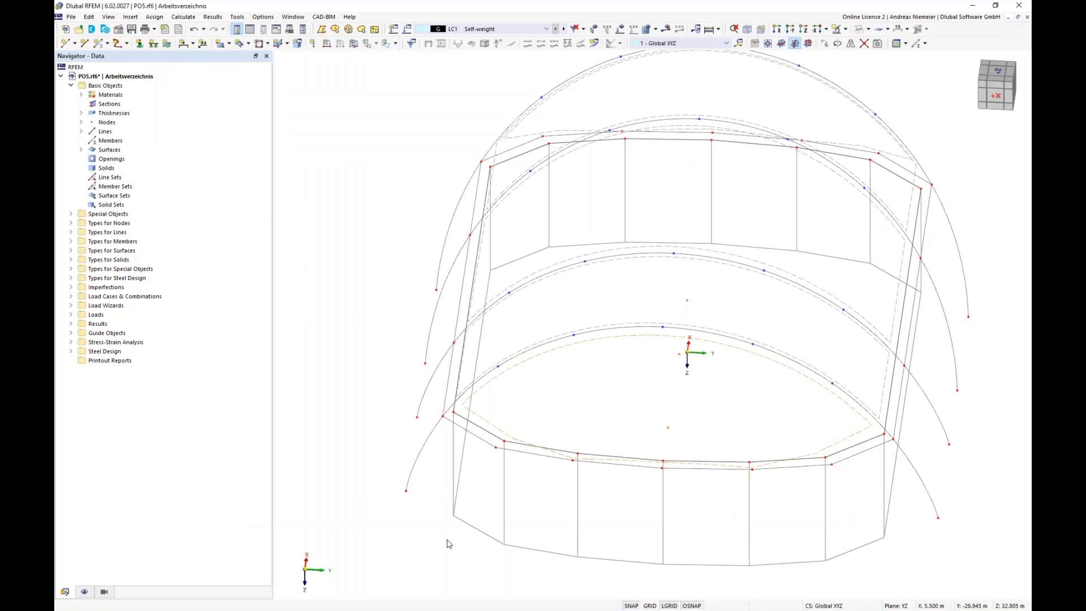
Step: Generate the mesh again and view the complete meshed membrane from the side
right_click(371, 407)
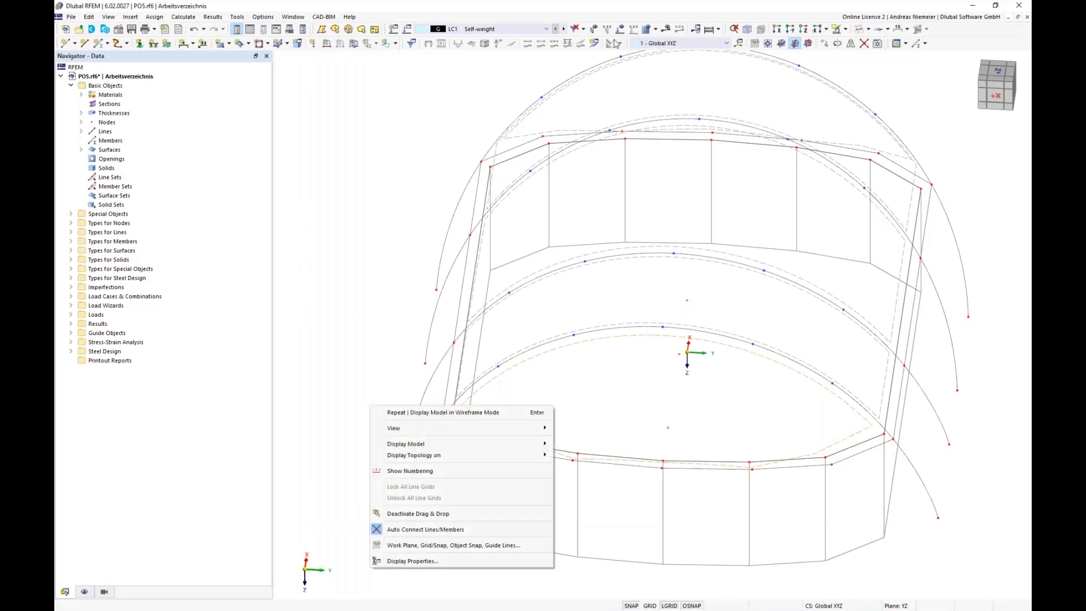
click(646, 32)
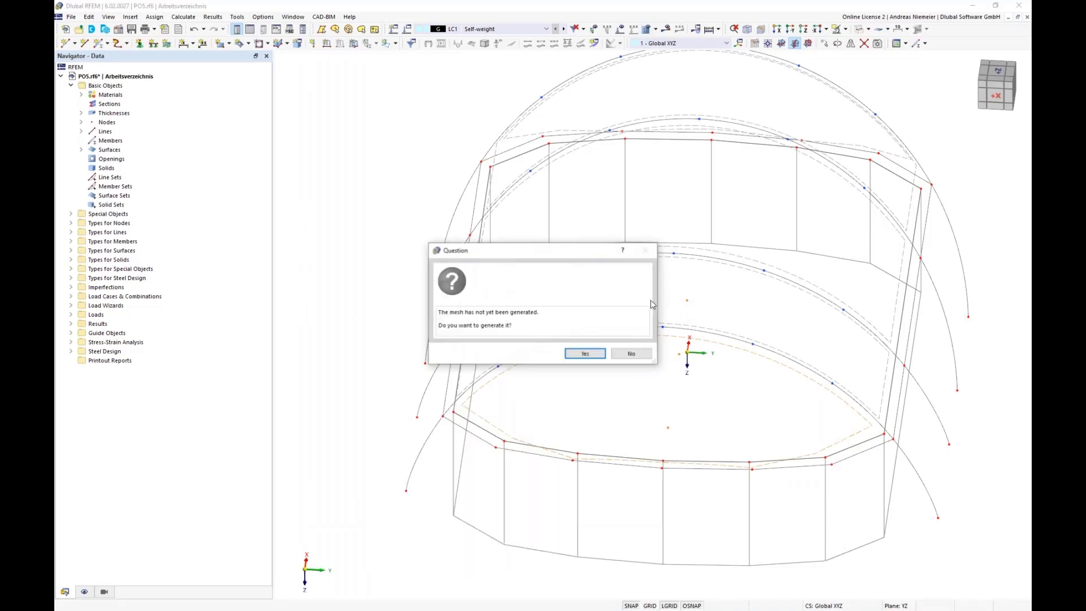
click(582, 355)
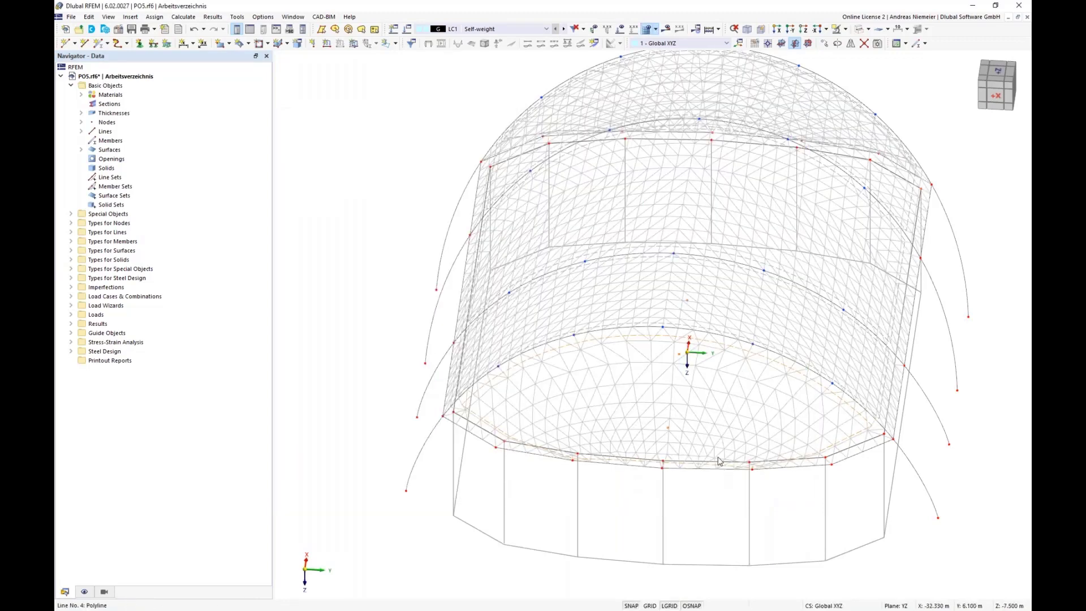
middle_drag(932, 430, 631, 383)
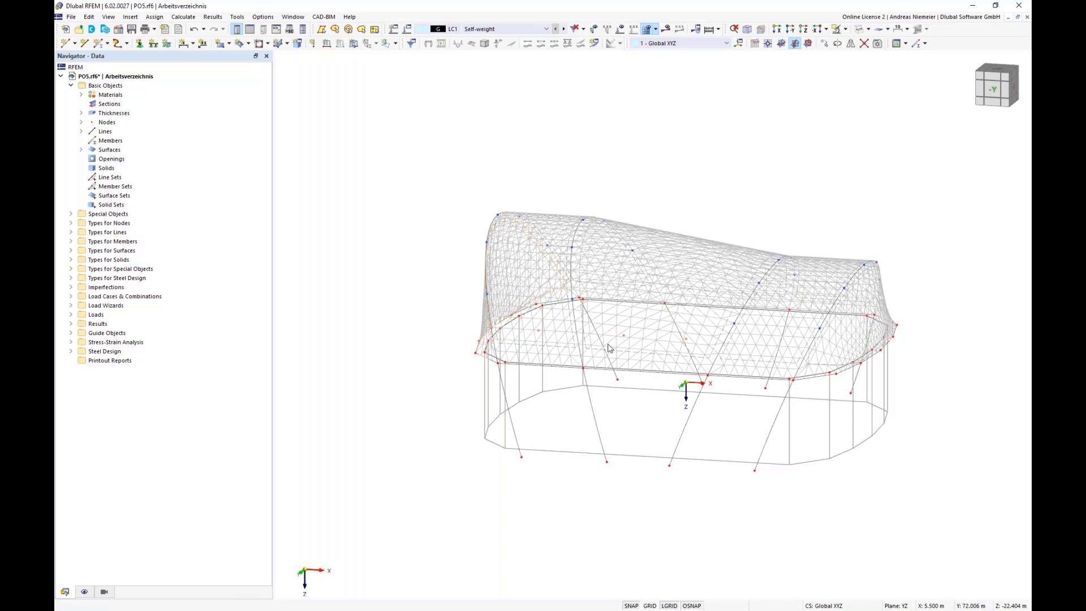
Step: Restrict the visible objects to the surfaces with material PES-PVC Typ IV, including their boundary lines and nodes
click(106, 592)
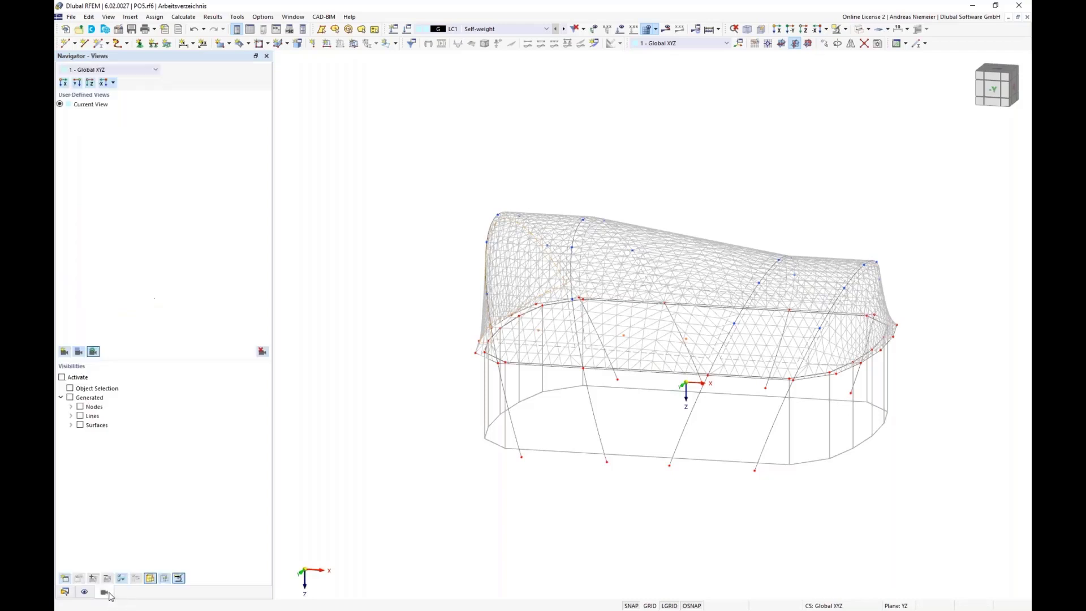
click(71, 425)
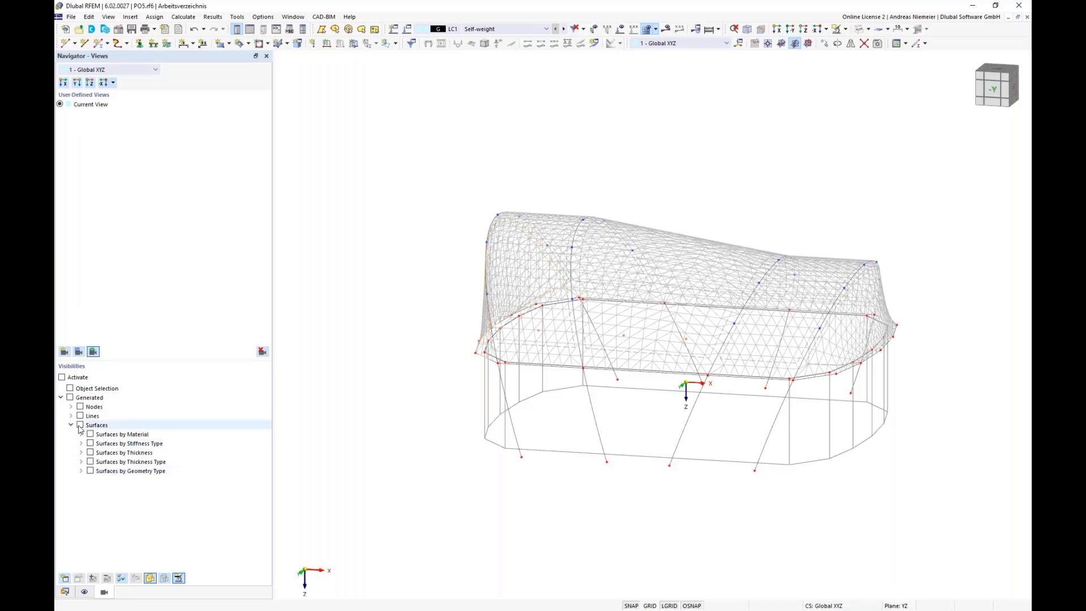
click(81, 425)
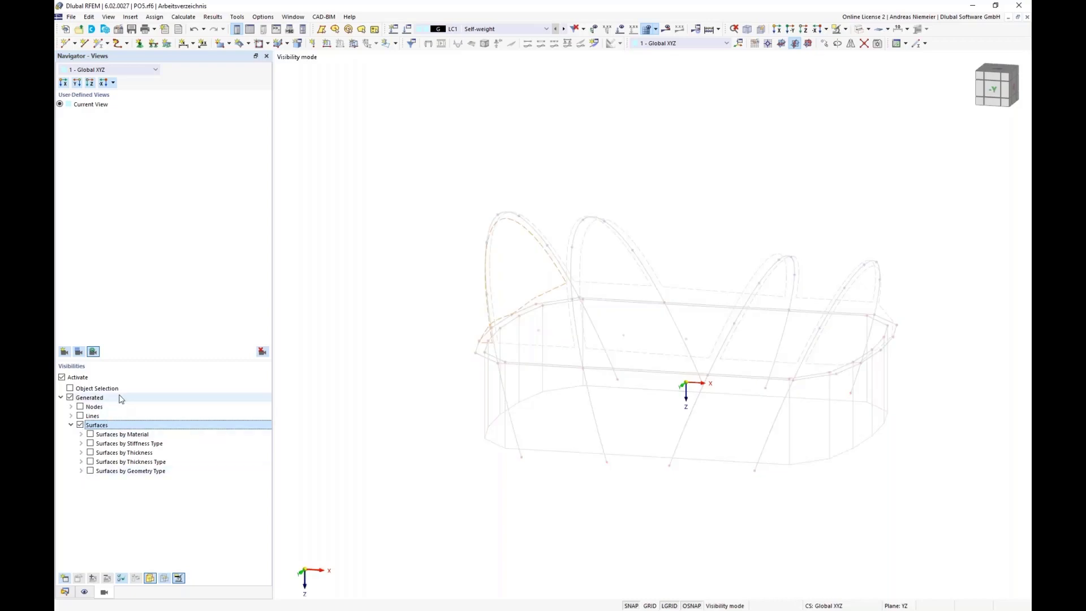
click(81, 435)
click(100, 443)
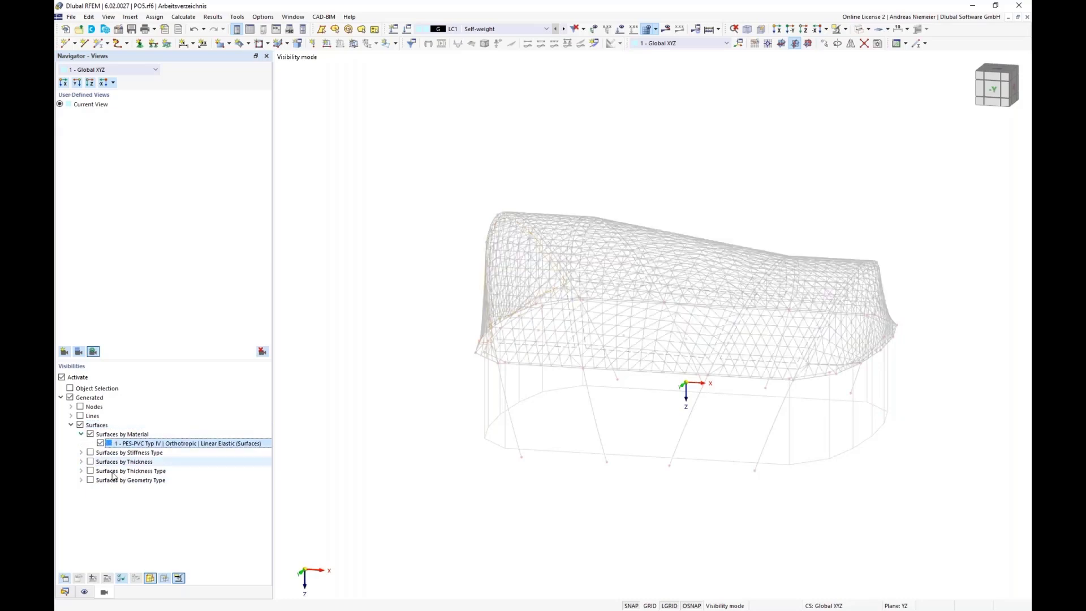
click(178, 578)
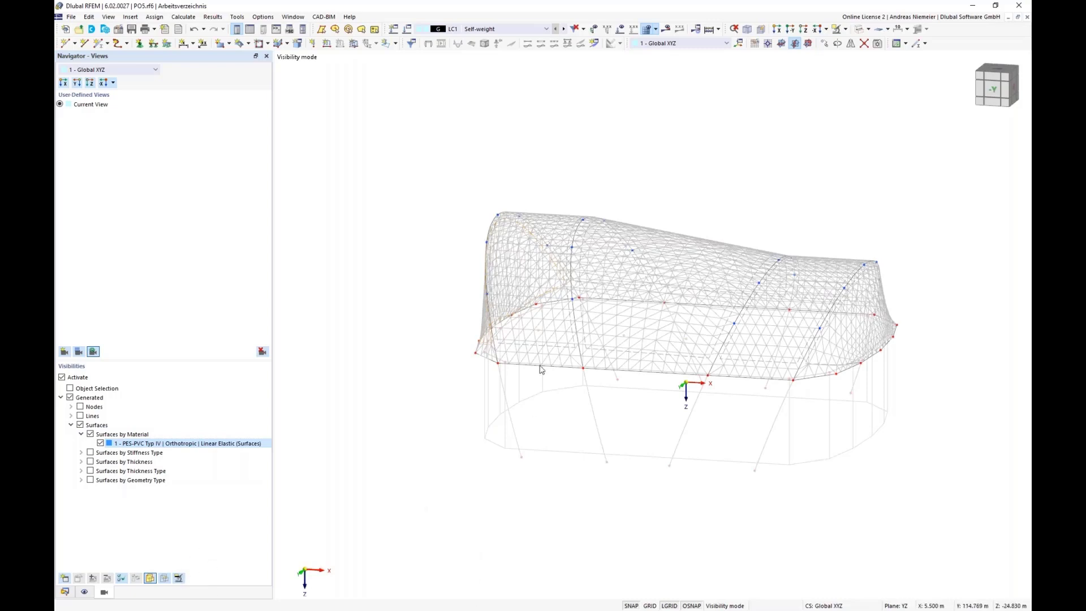
Step: Assign the Hinged line support to all visible arch and outline lines of the membrane, accepting the mesh deletion
middle_drag(645, 495, 544, 497)
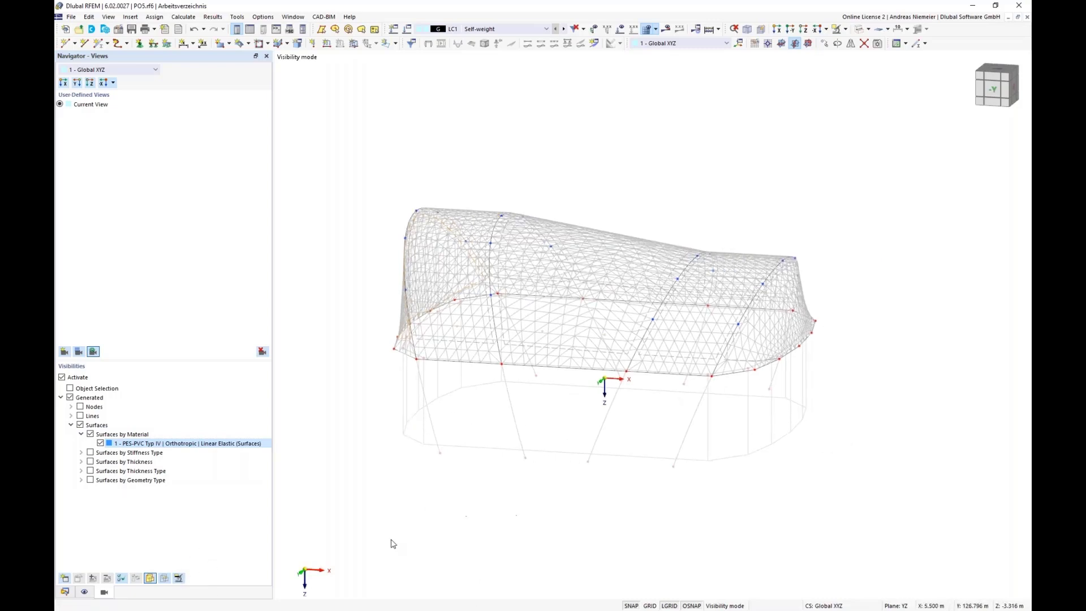
click(65, 592)
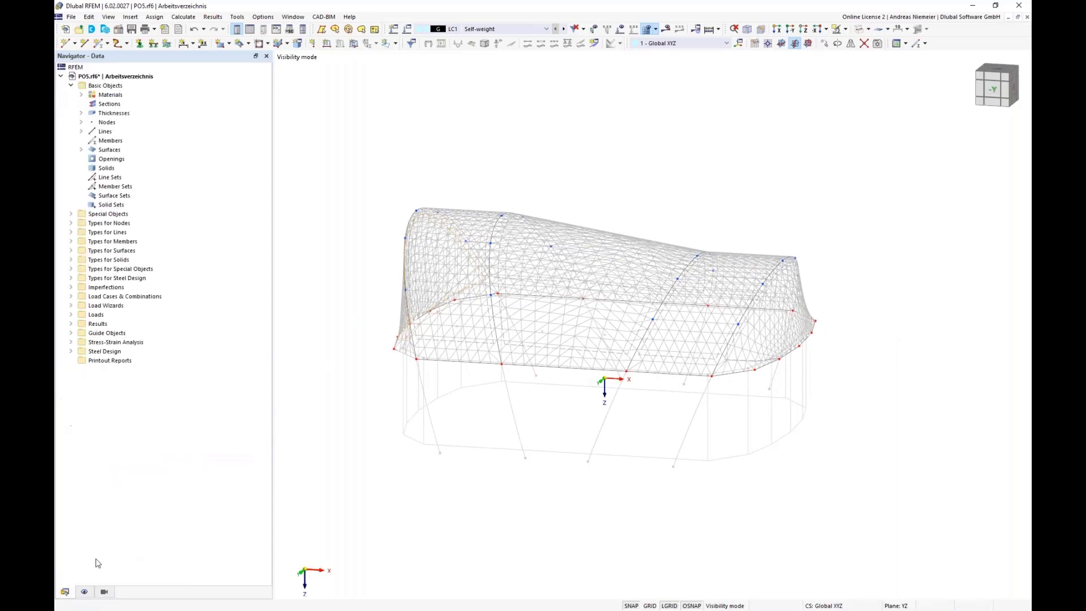
click(154, 43)
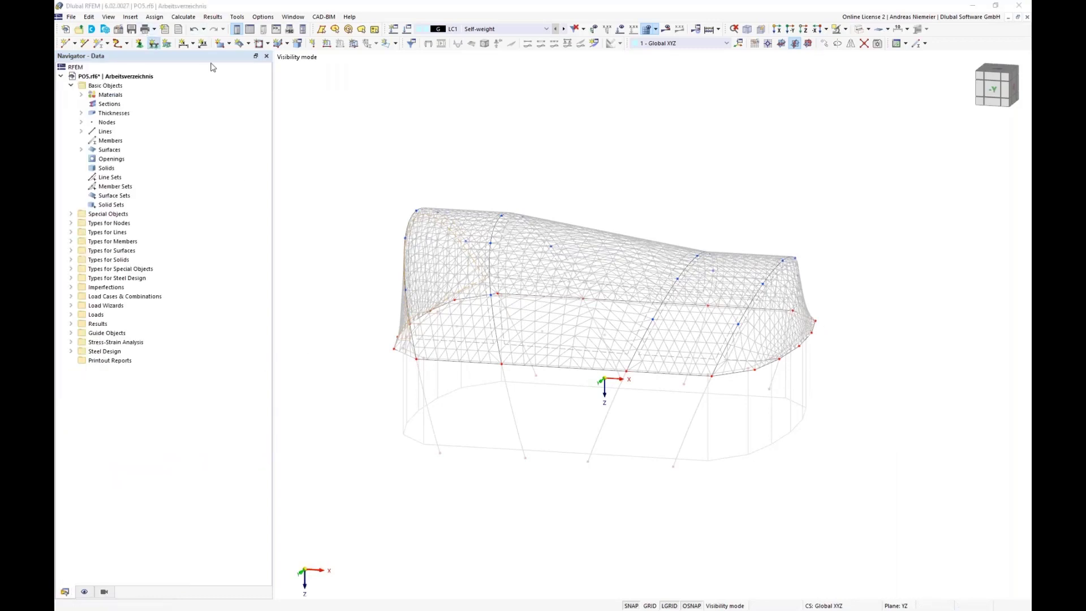
click(585, 400)
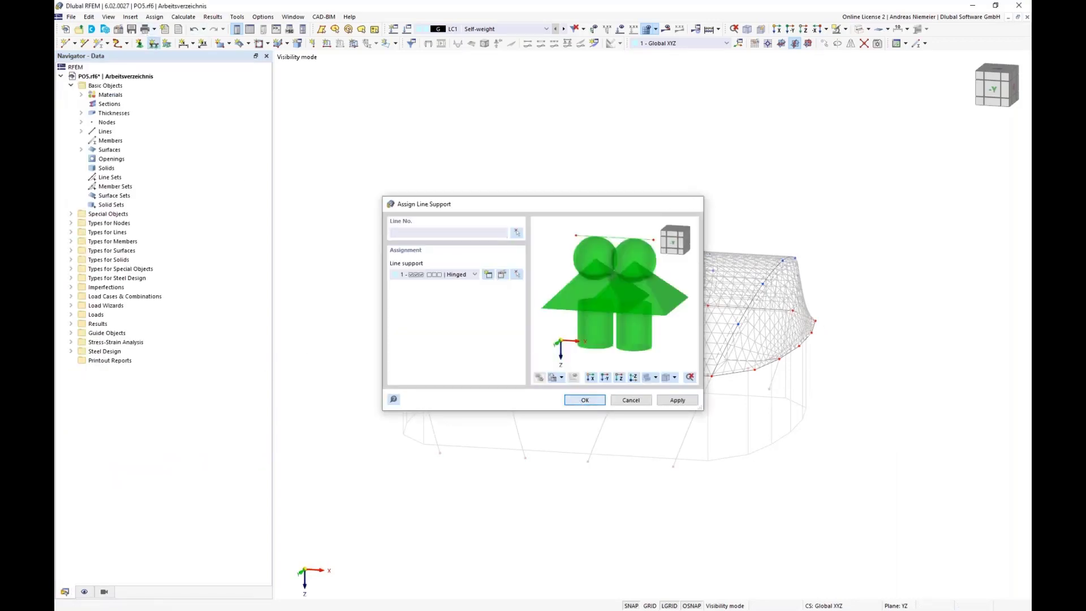
drag(417, 219, 863, 418)
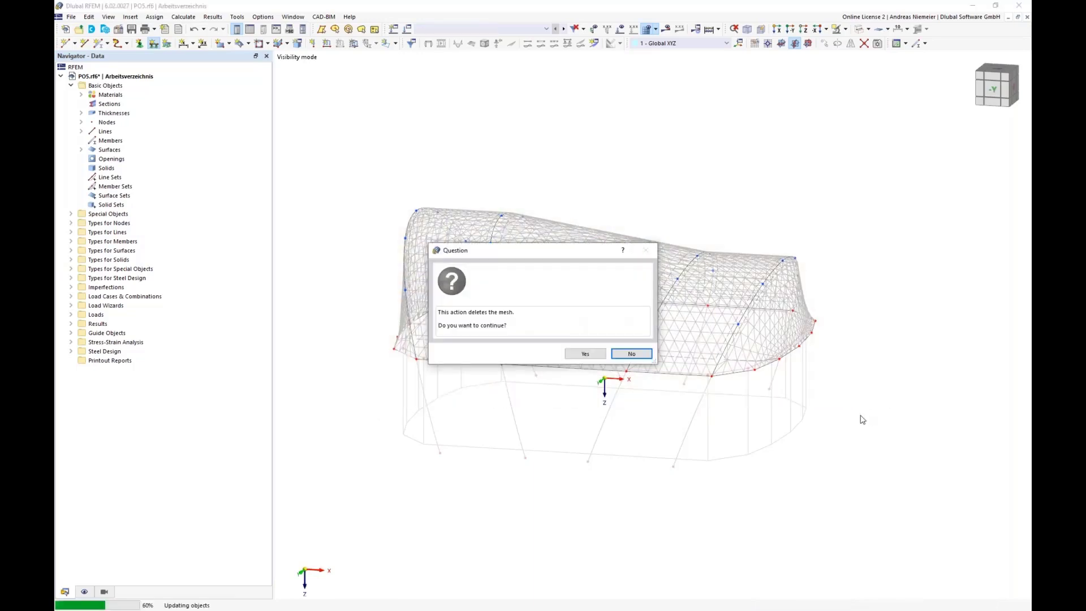
click(588, 353)
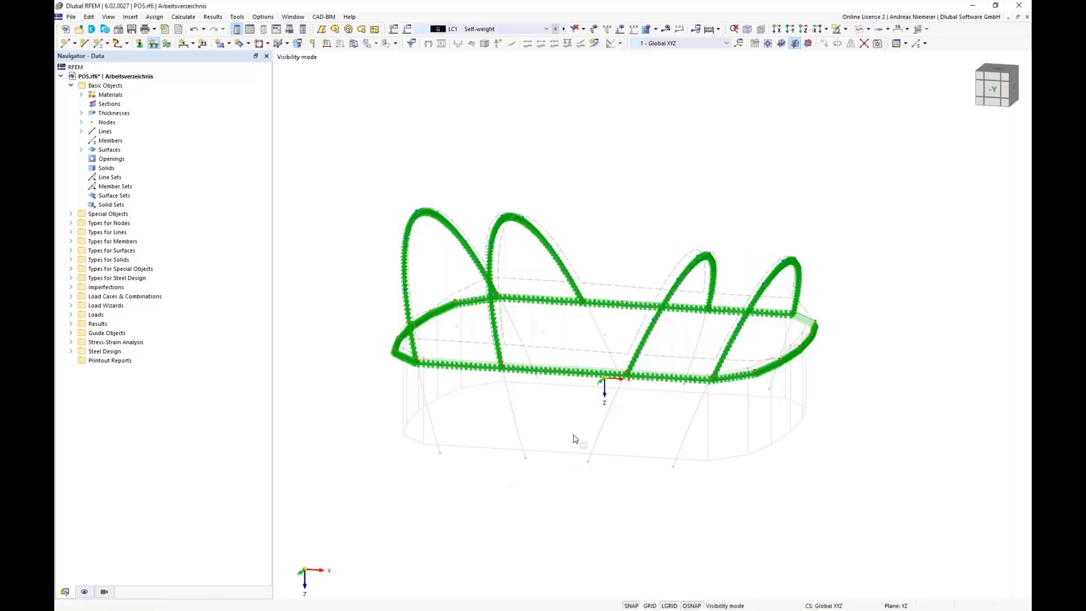
right_click(535, 457)
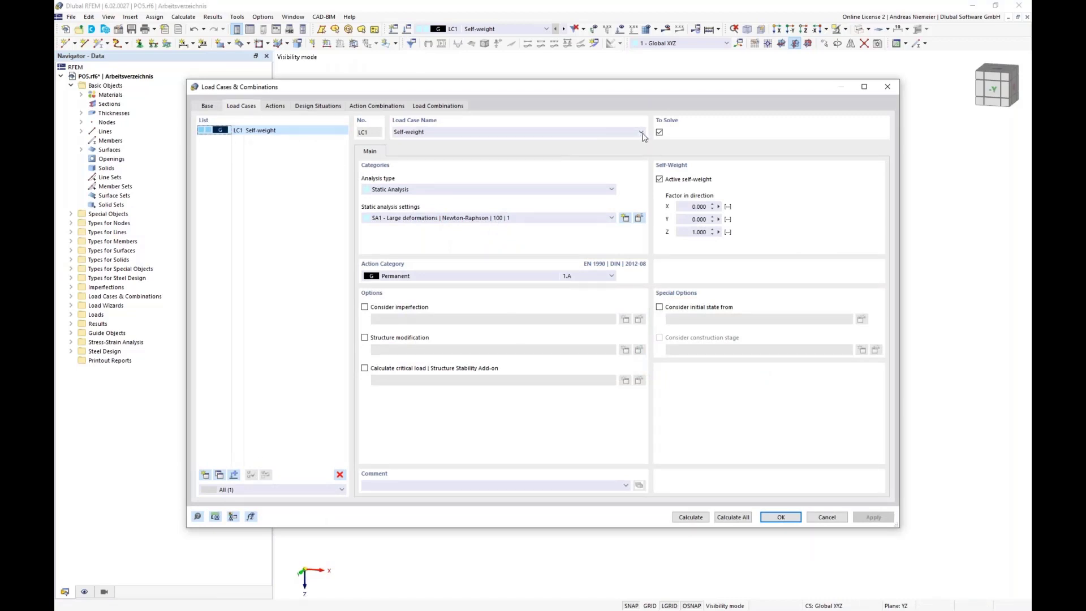
Step: Rename load case LC1 as Prestress
click(600, 129)
drag(387, 140, 389, 129)
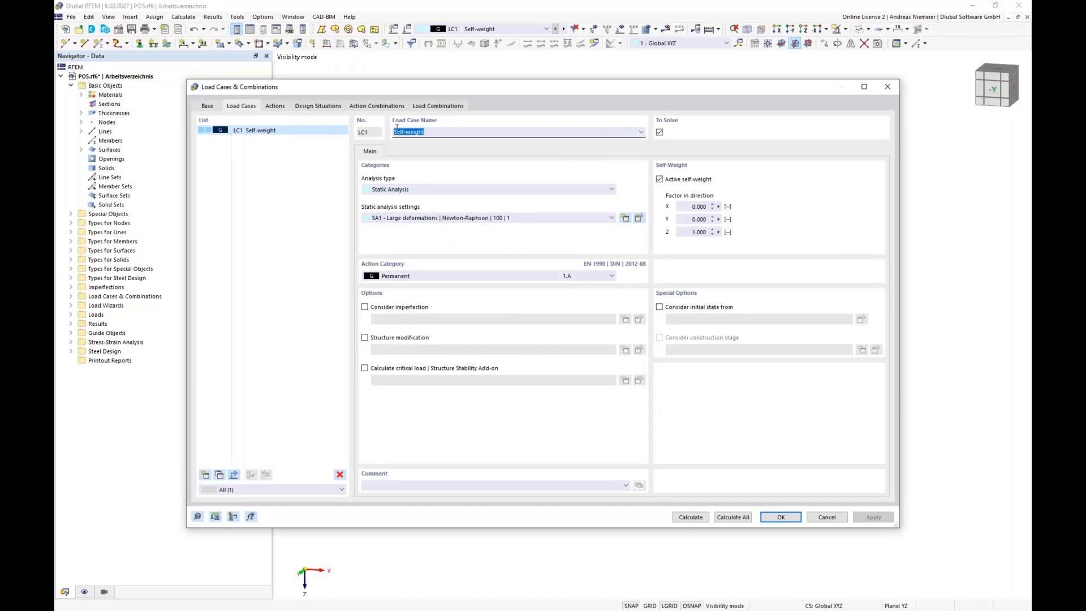
text(Pe)
Step: Set LC1's action category to Prestress, deactivate its self-weight, and accept the load case settings
click(398, 277)
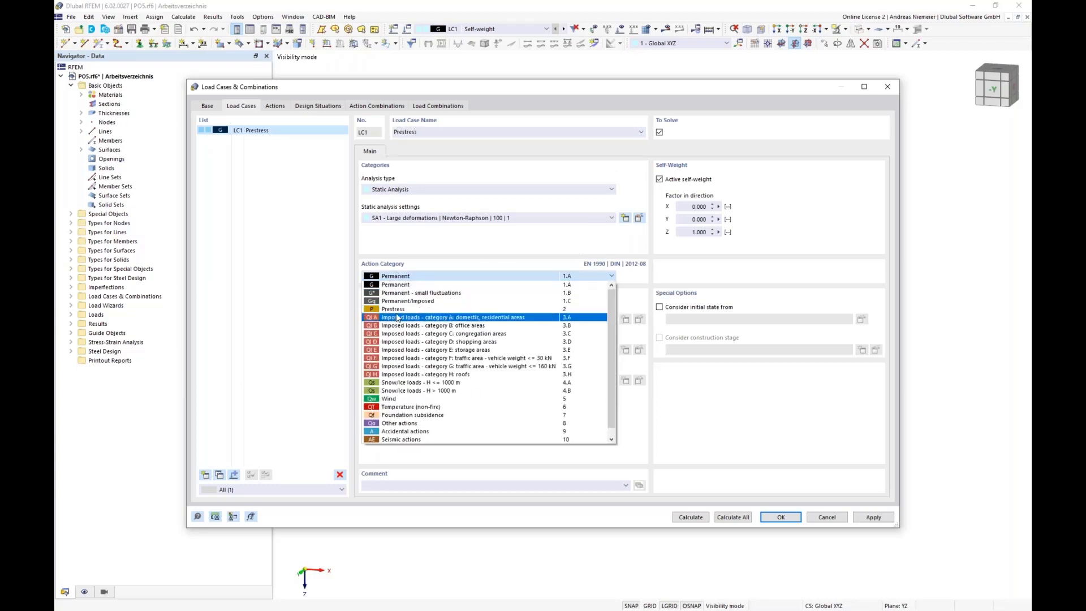
click(401, 310)
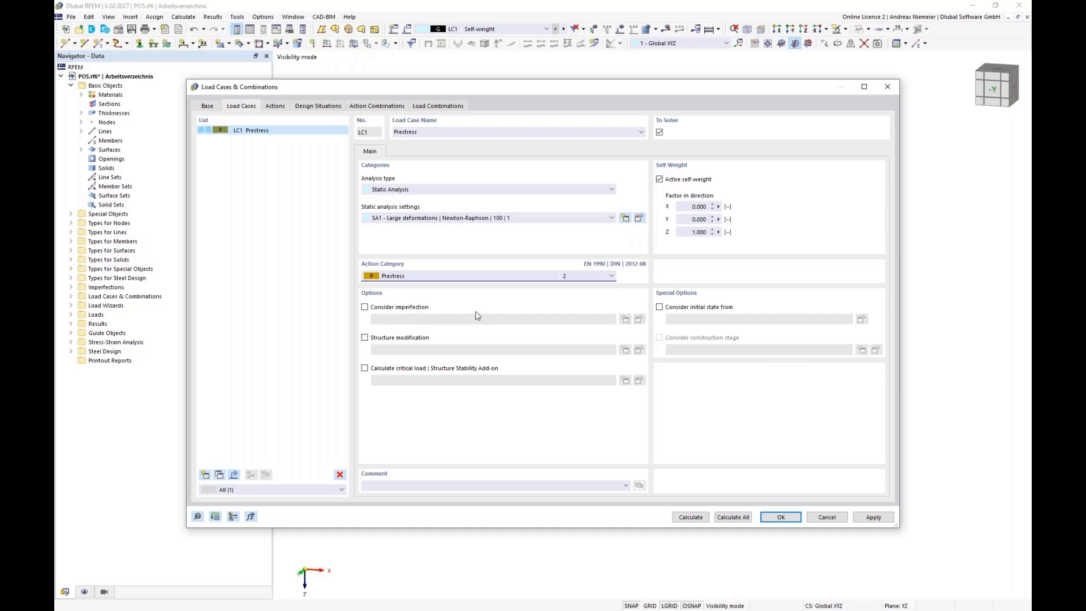
click(659, 180)
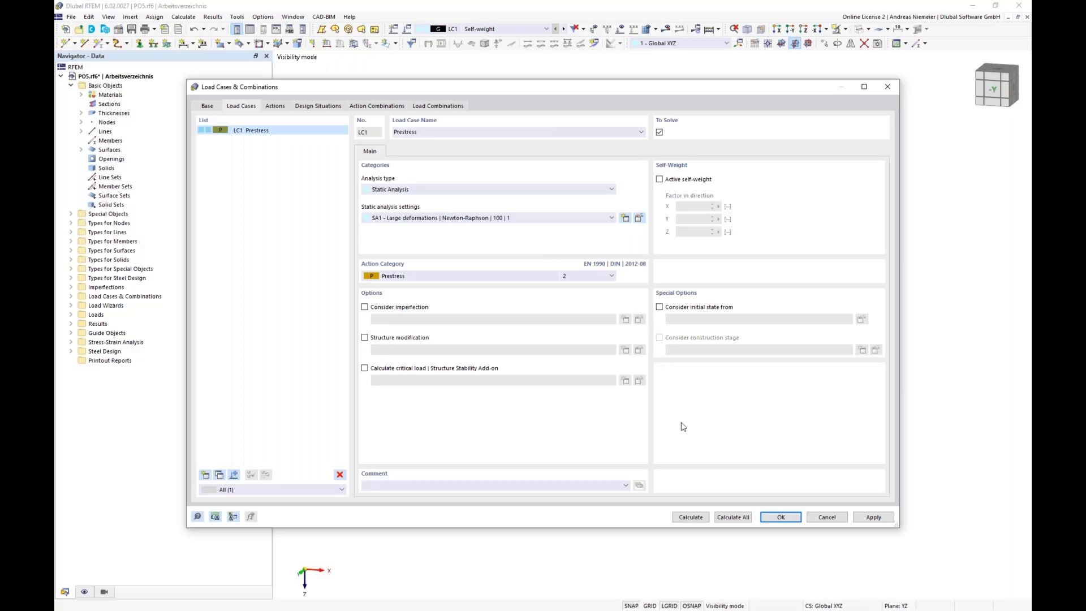
click(780, 517)
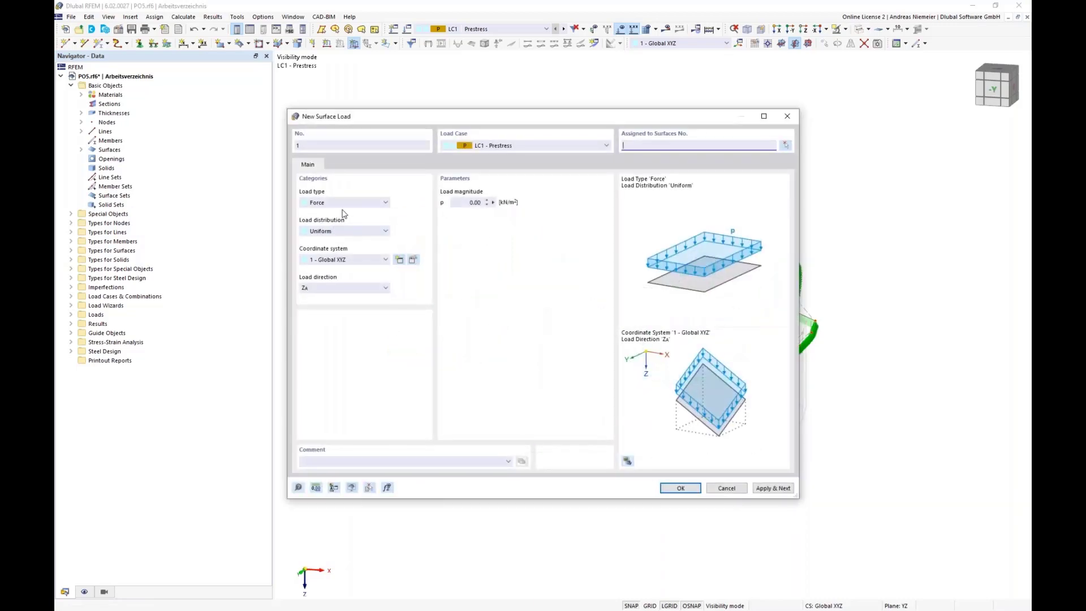
Step: Define the new surface load in LC1 as uniform Form-Finding, with the Standard calculation method and Force as form-finding definition
click(344, 203)
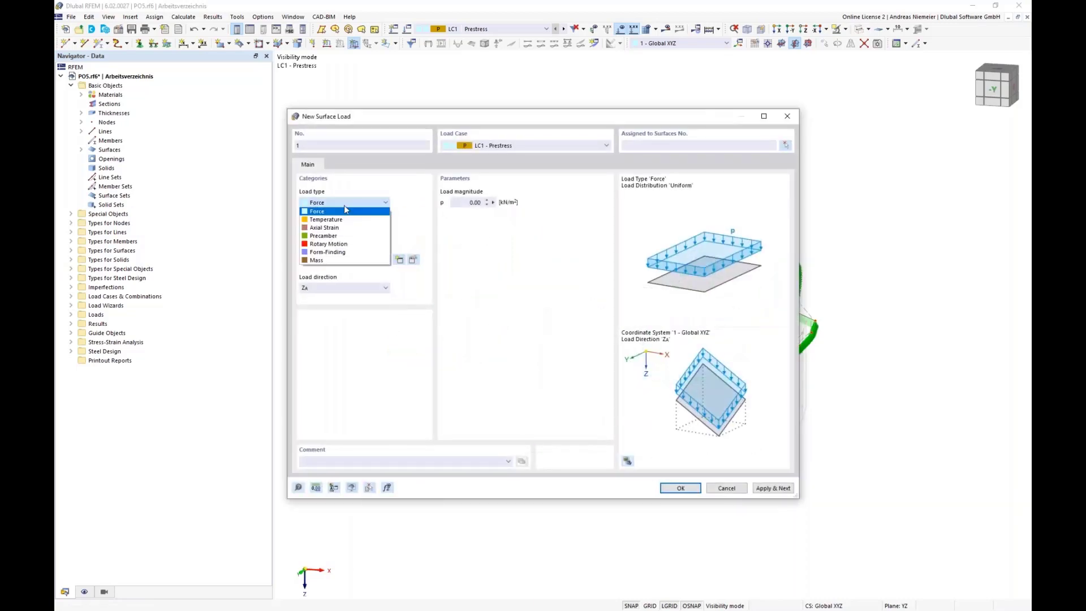
click(326, 252)
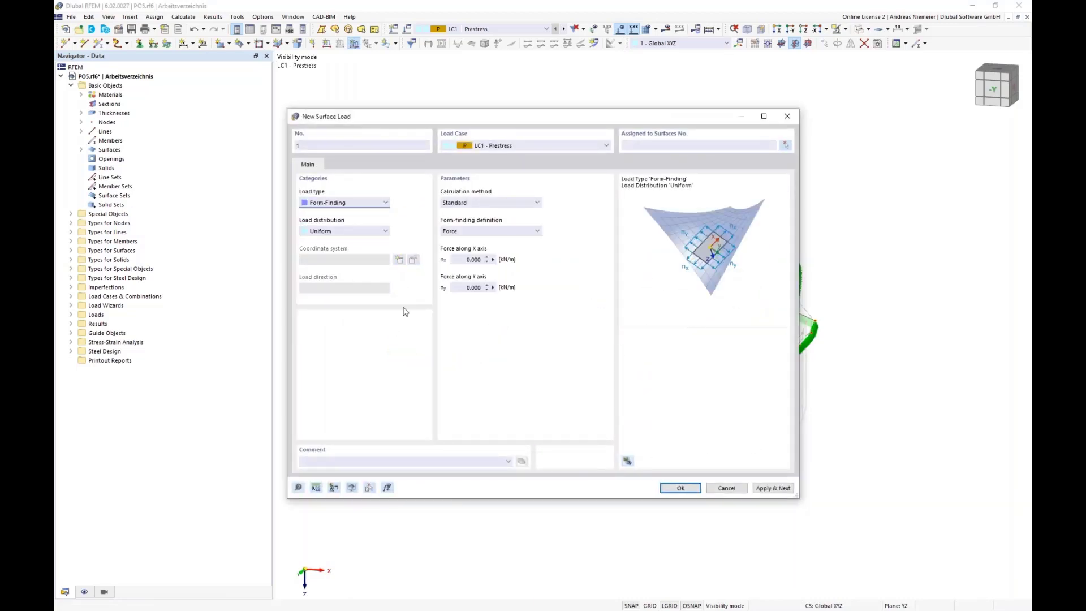
click(490, 202)
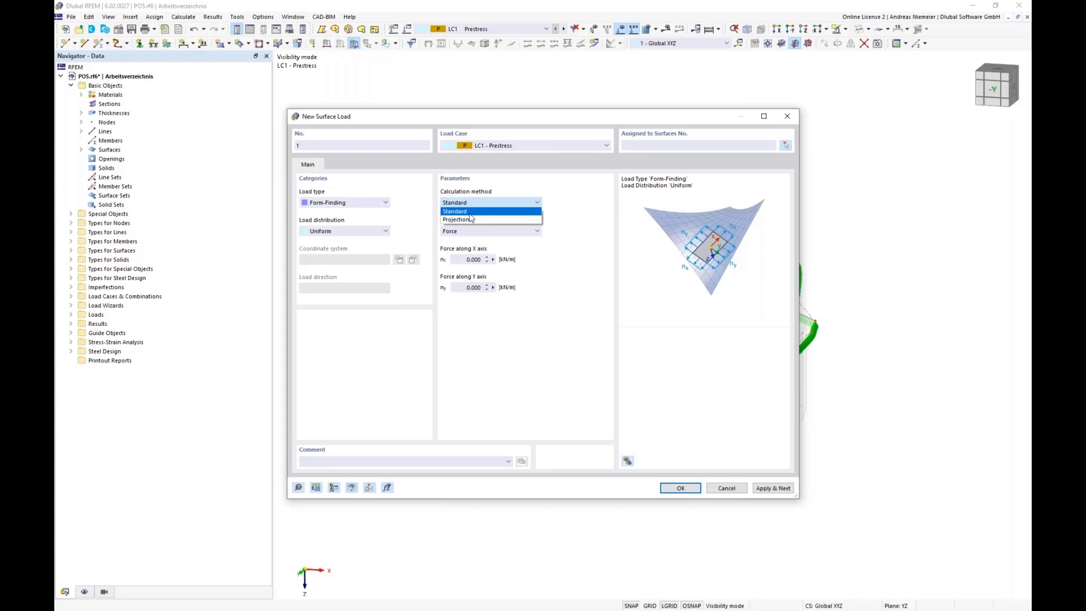
click(470, 214)
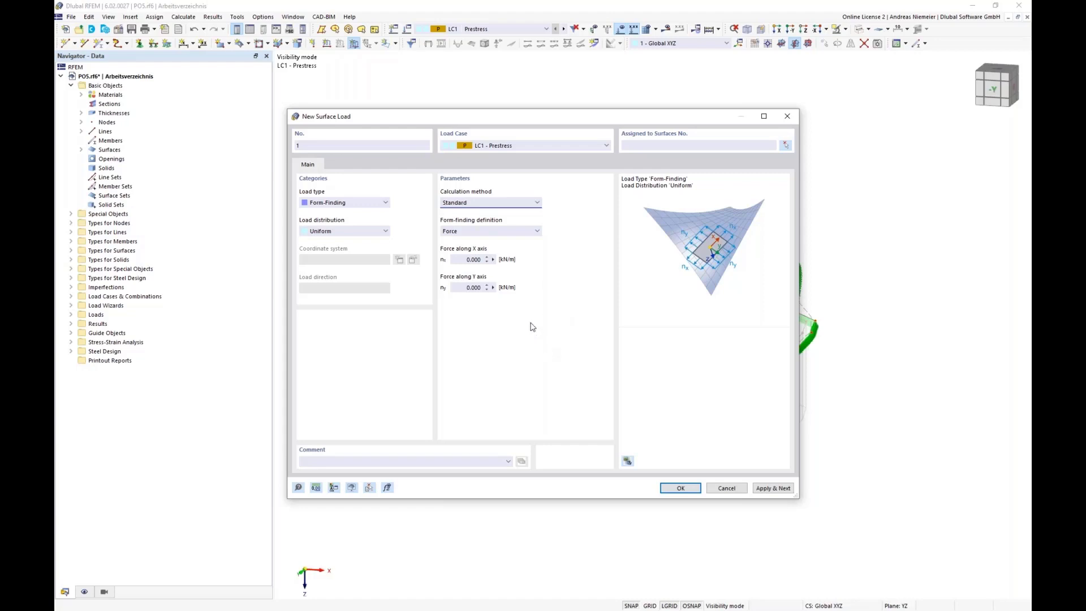
click(461, 232)
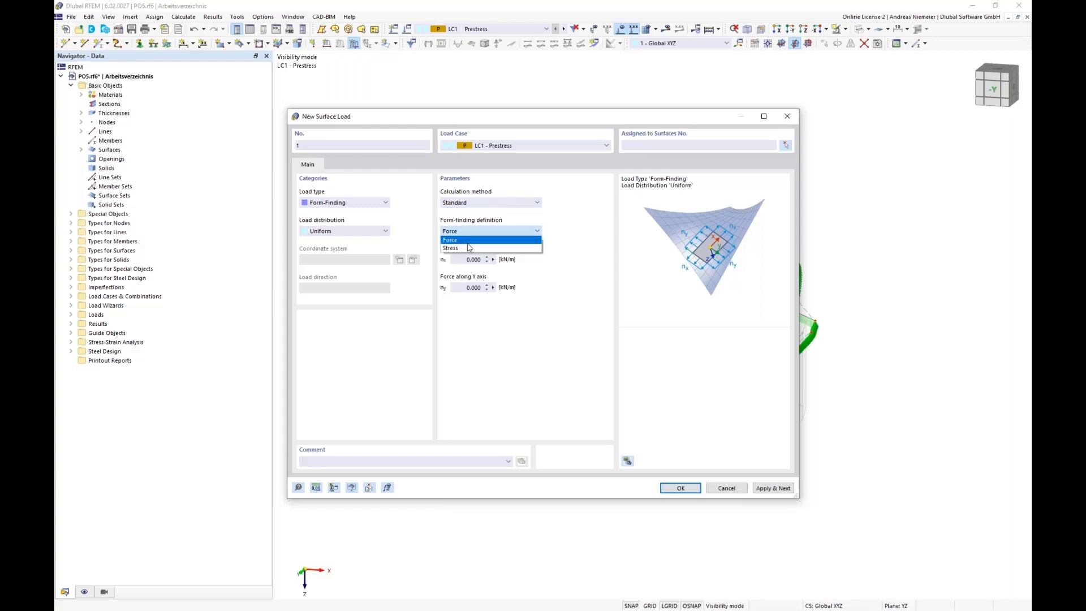
click(467, 244)
Step: Set the form-finding forces along X and Y to 1 kN/m and assign the load to all five membrane surfaces
click(461, 259)
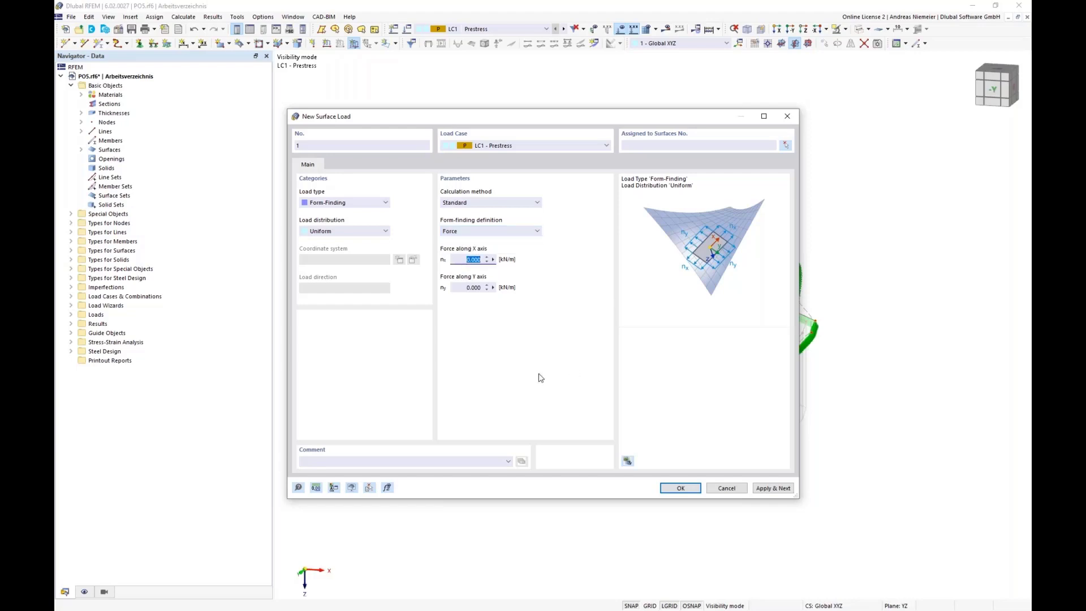
text(1)
key(Tab)
text(1)
click(680, 488)
drag(819, 355, 388, 145)
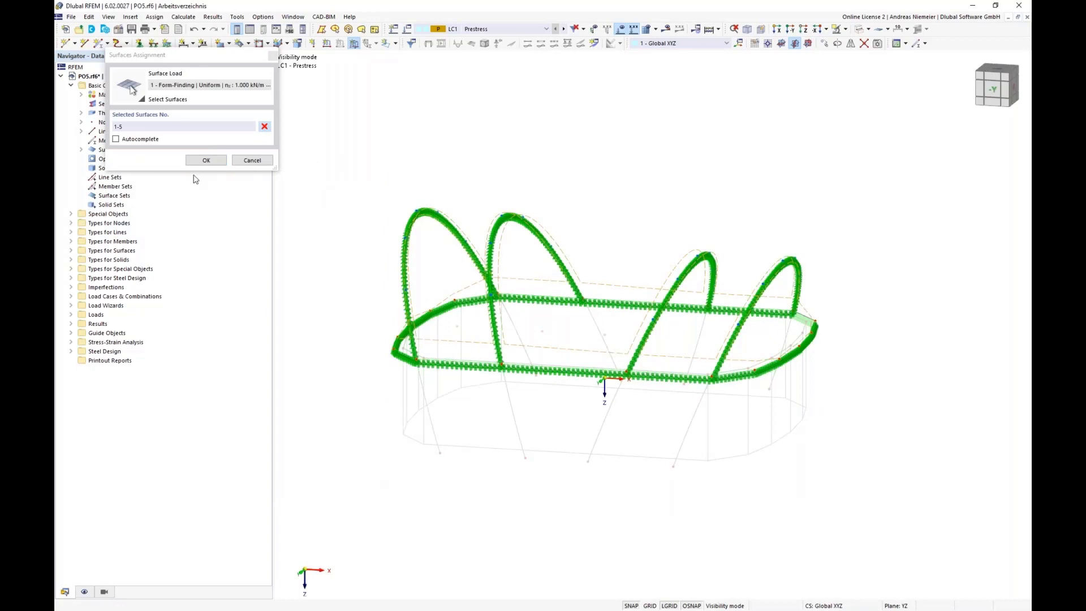
click(206, 161)
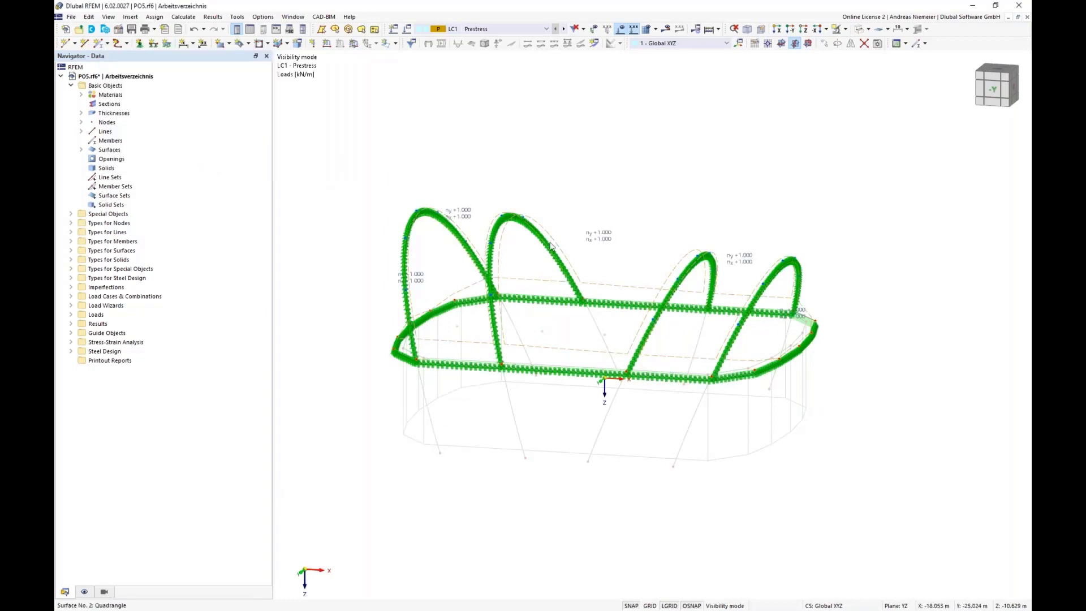
Step: Calculate load case LC1 Prestress, ignoring all assertion errors
middle_drag(631, 190, 585, 181)
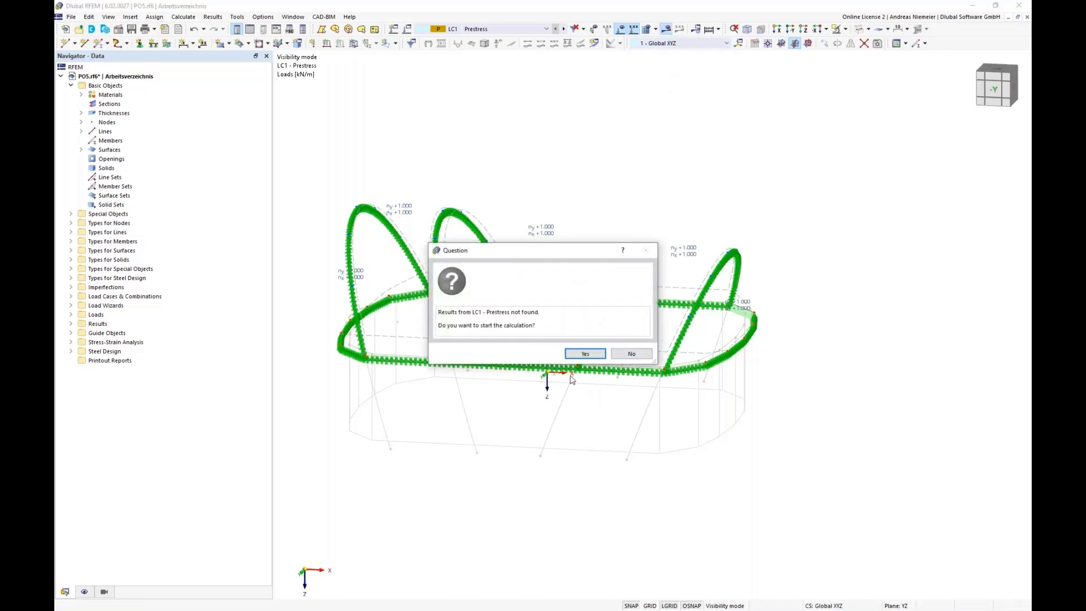
click(583, 355)
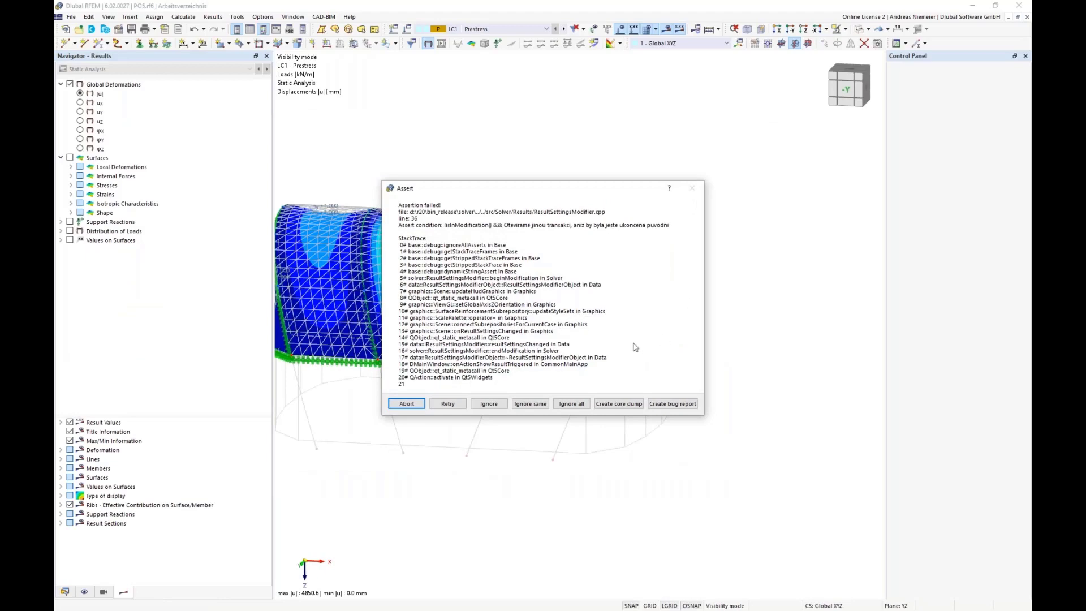
click(583, 405)
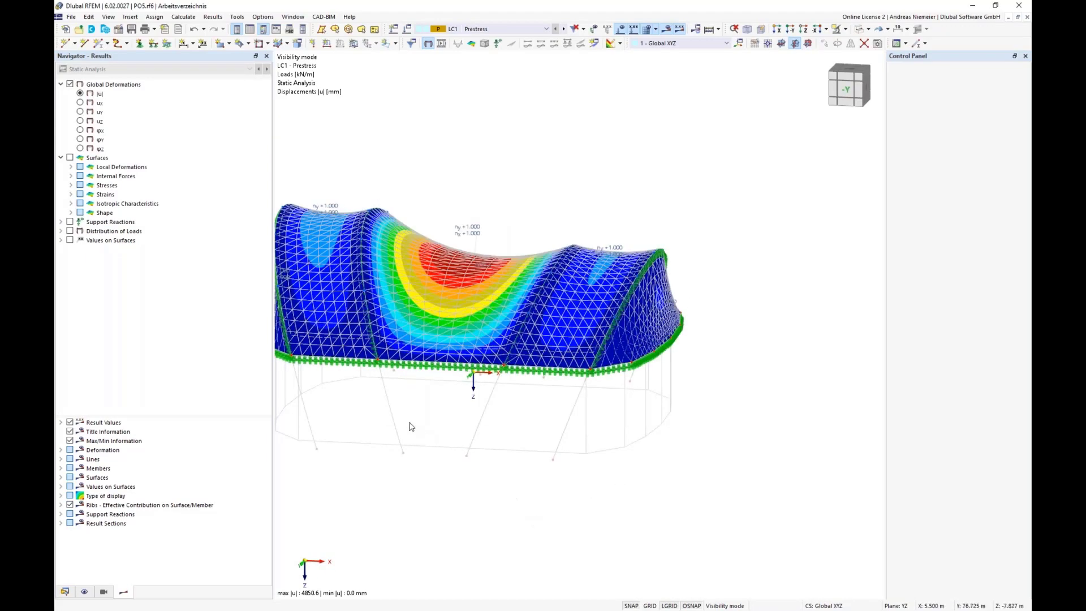
Step: Examine the form-found membrane shape and its displacements |u| from the side and at an angle
middle_drag(410, 427, 496, 400)
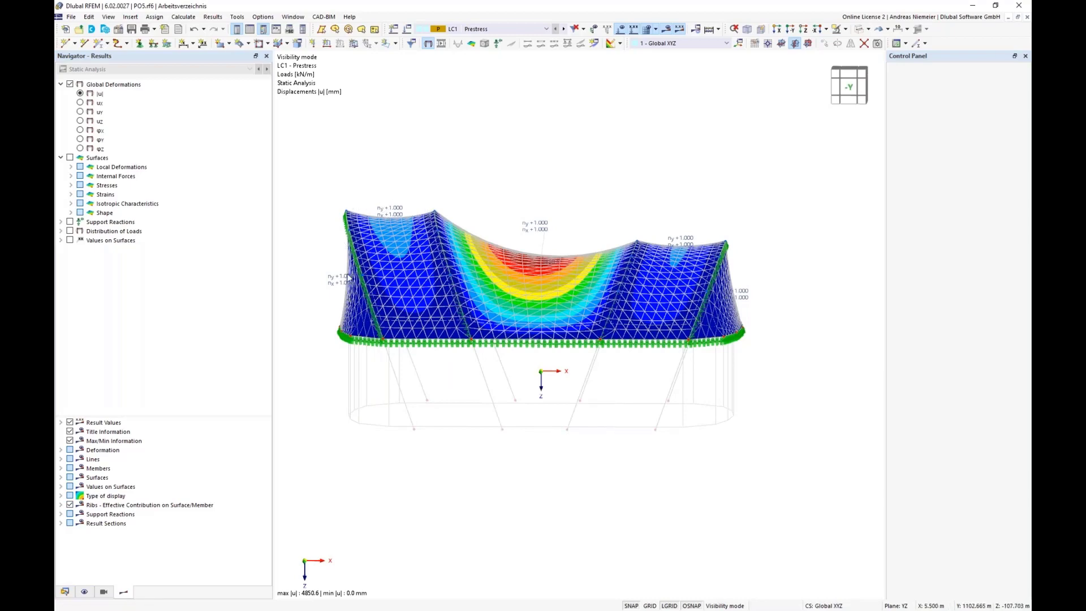
mouse_move(749, 378)
ctrl+middle_down()
mouse_move(664, 391)
mouse_move(586, 372)
mouse_move(749, 395)
ctrl+middle_up()
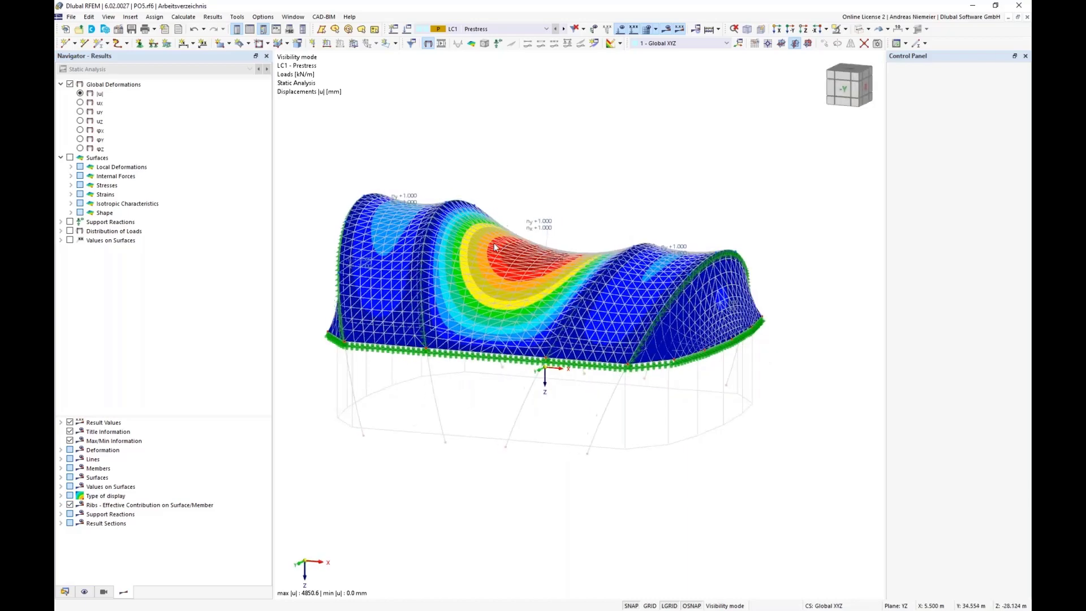
scroll(494, 247, up, 3)
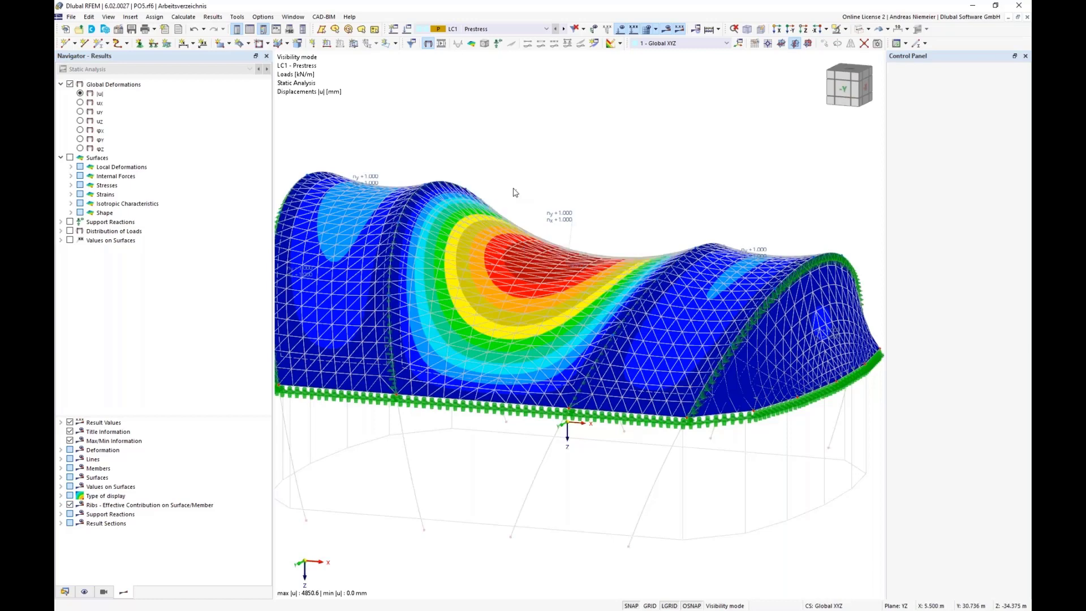
scroll(514, 260, down, 1)
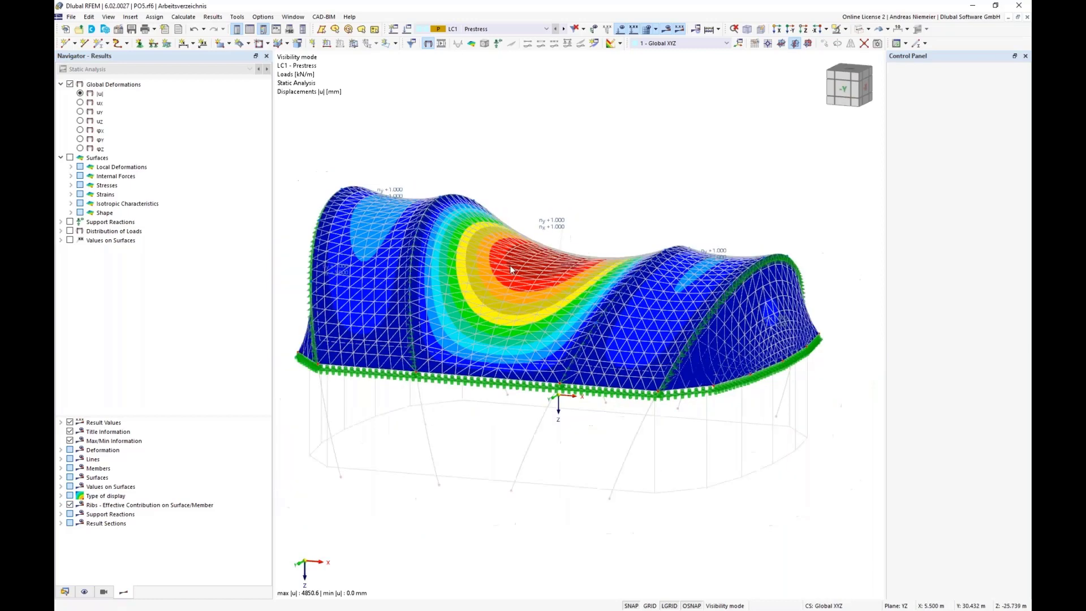
middle_drag(421, 433, 456, 417)
scroll(474, 396, down, 2)
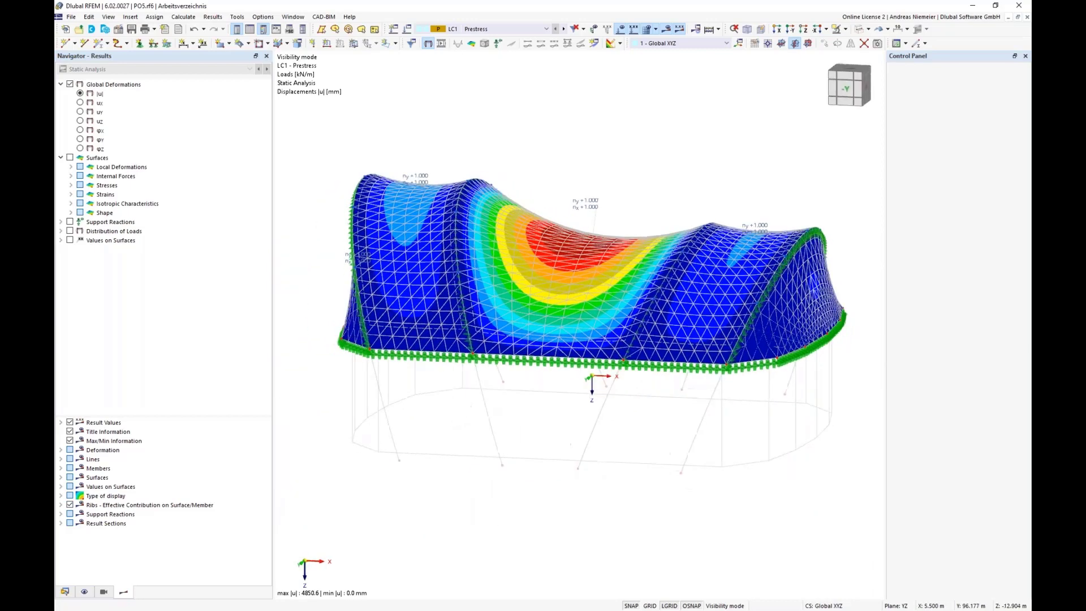
Step: Display the surfaces' basic internal forces nx and ny one after the other to check the prestress
click(72, 177)
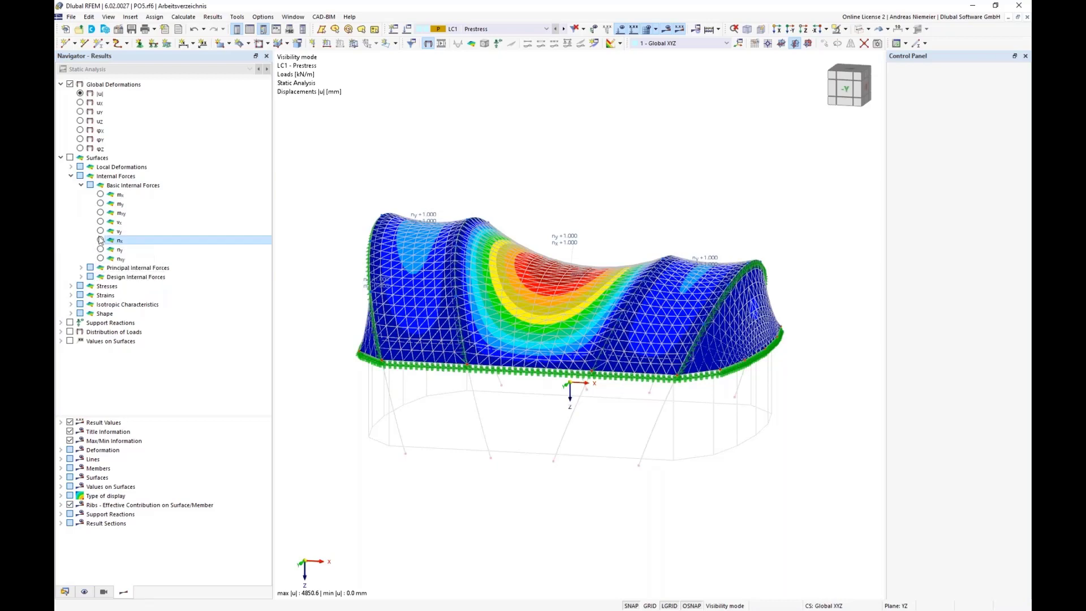
click(100, 241)
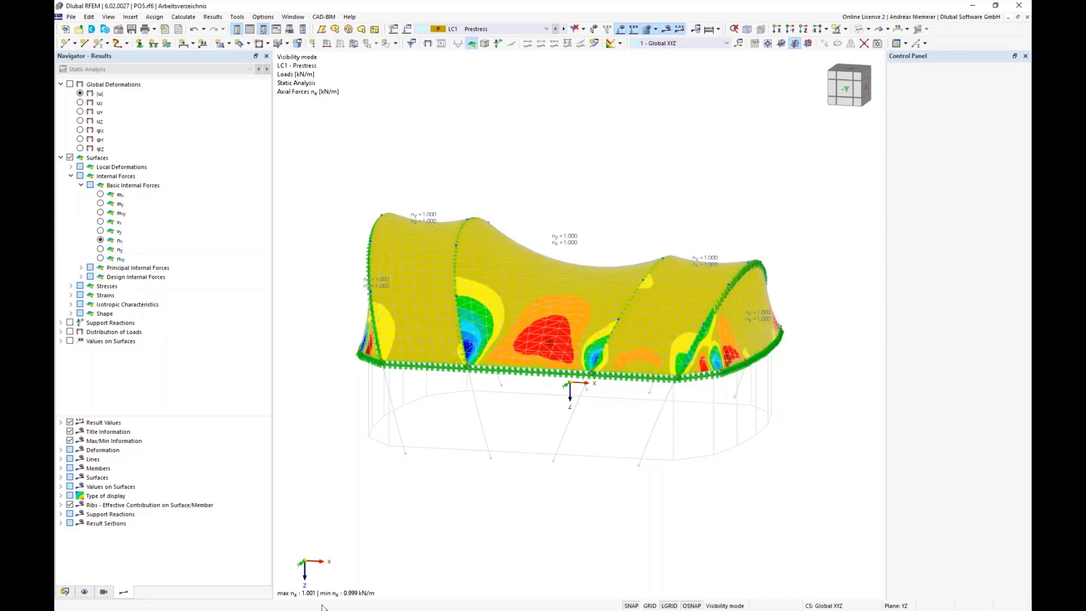
click(100, 249)
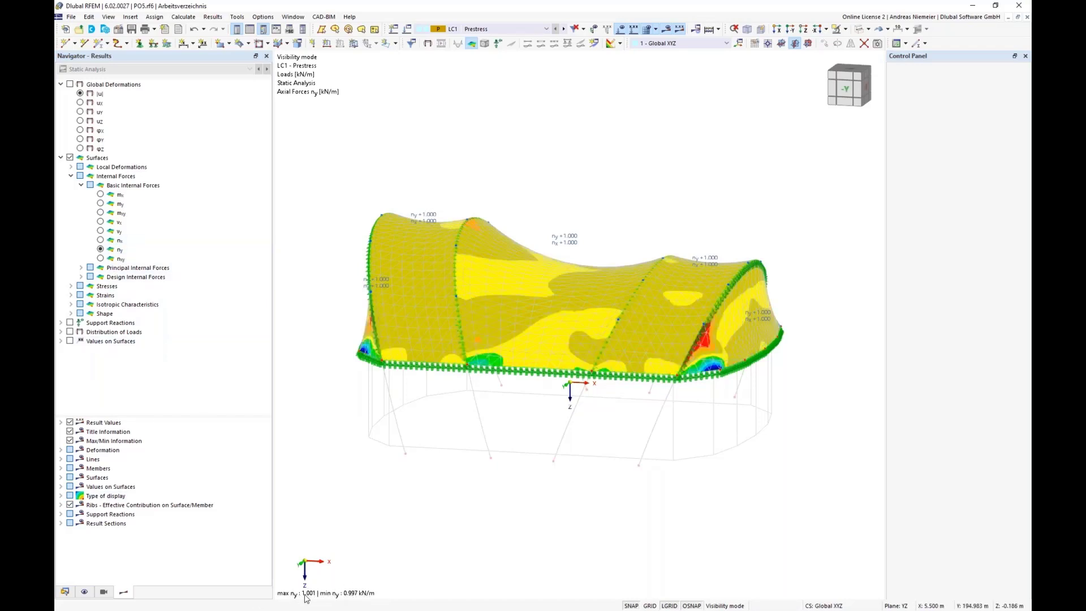
Step: Switch the results back to global deformations and inspect the sag between the arches in side view
click(70, 84)
middle_drag(394, 450, 444, 421)
scroll(574, 267, up, 1)
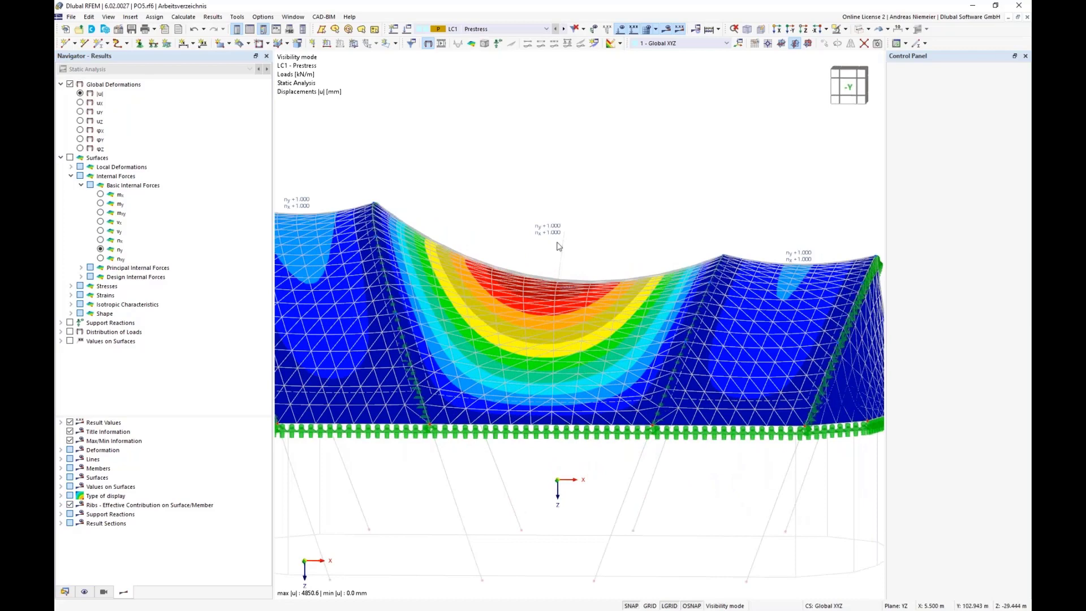
scroll(552, 274, down, 1)
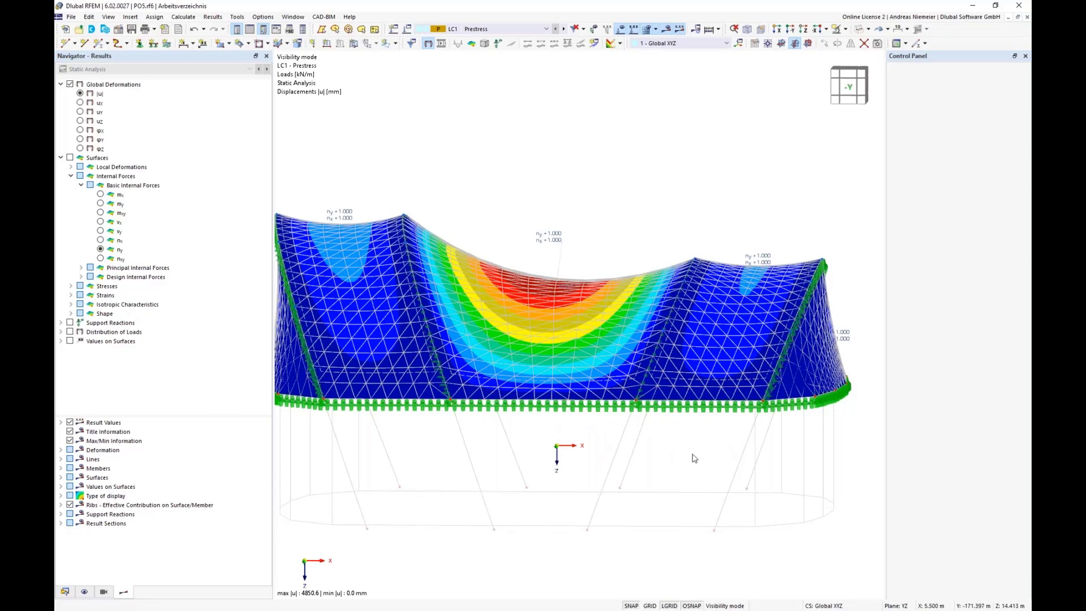
ctrl+middle_drag(695, 458, 498, 433)
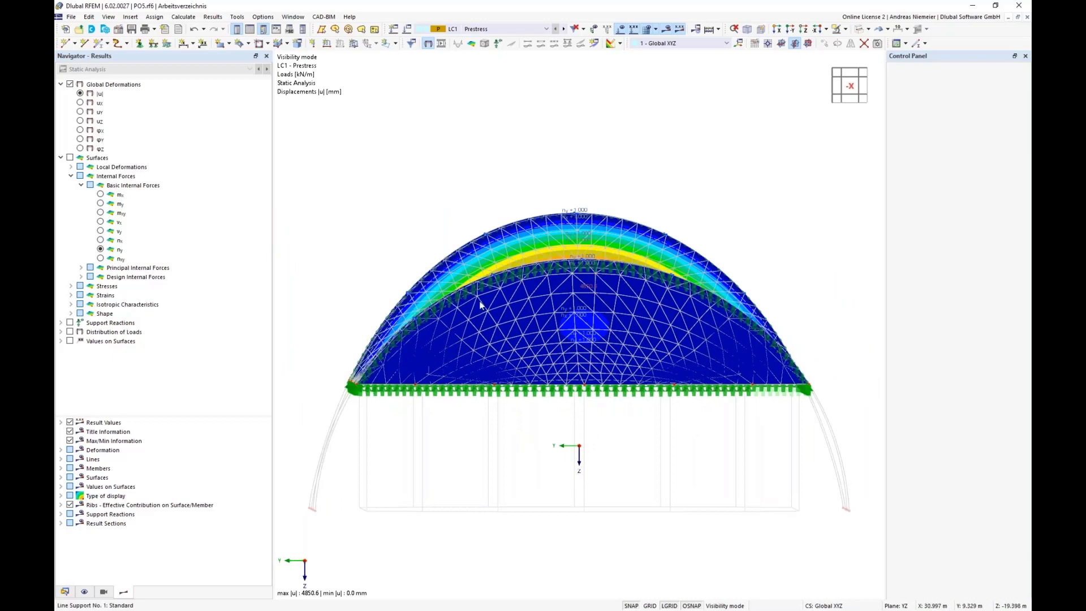
scroll(415, 472, down, 1)
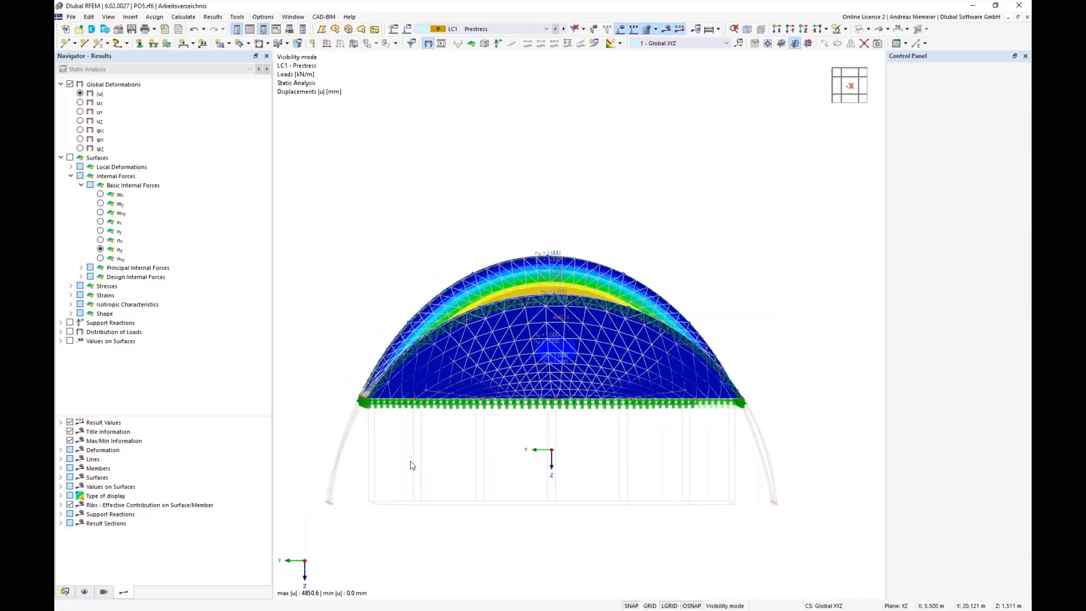
ctrl+middle_drag(412, 465, 562, 327)
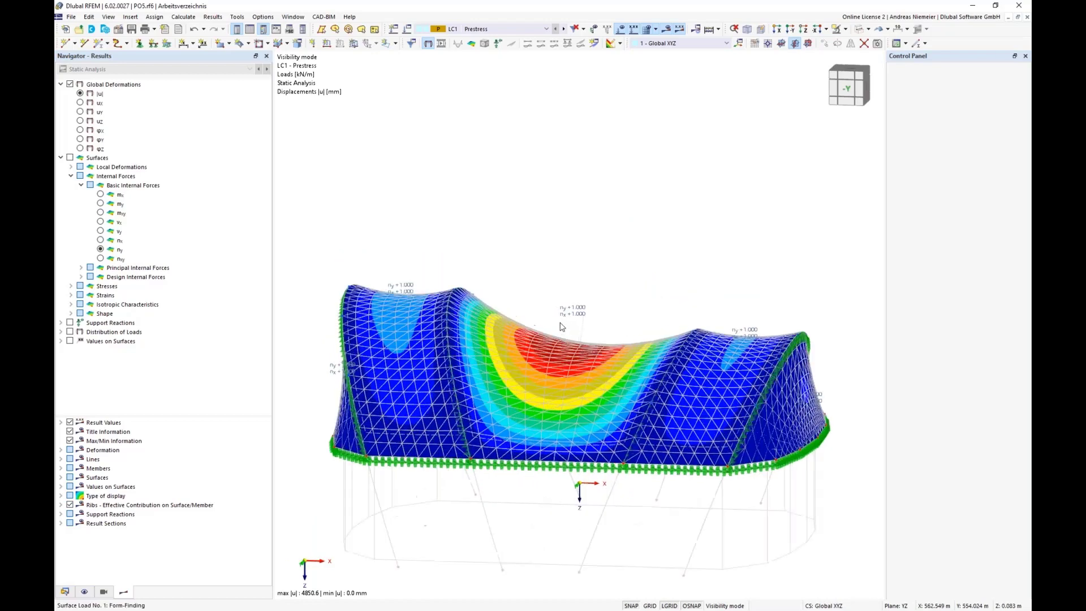
scroll(573, 314, up, 2)
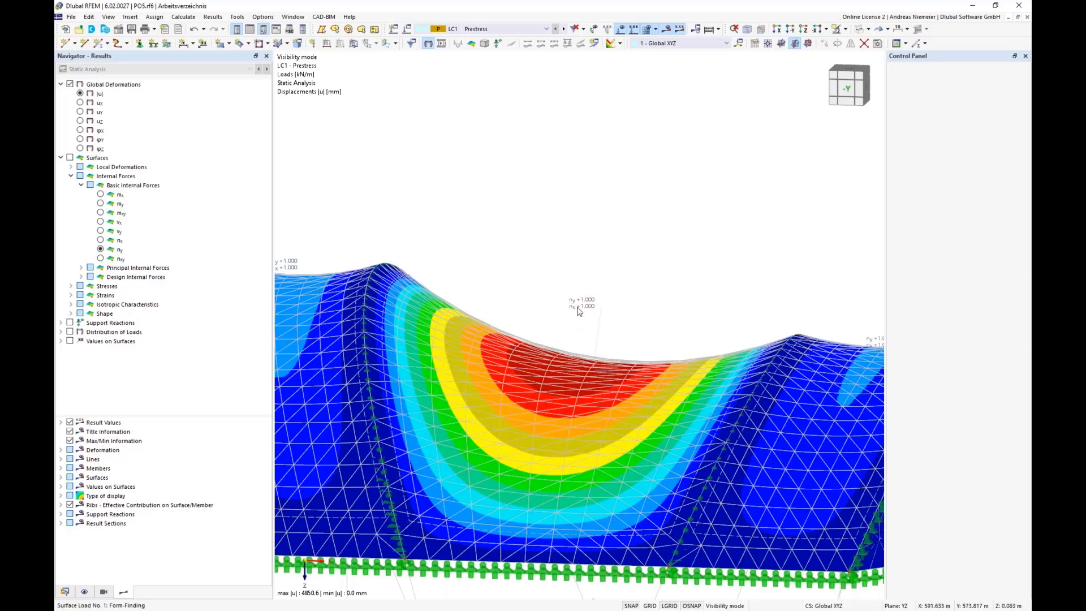
scroll(583, 326, down, 3)
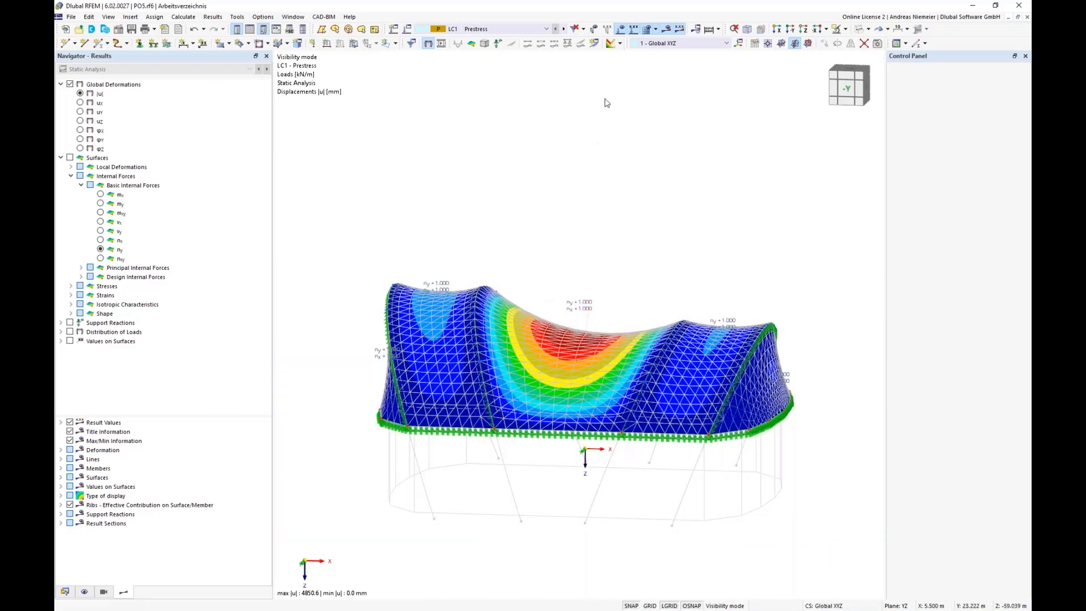
Step: Delete the existing mesh together with the calculated results
click(656, 29)
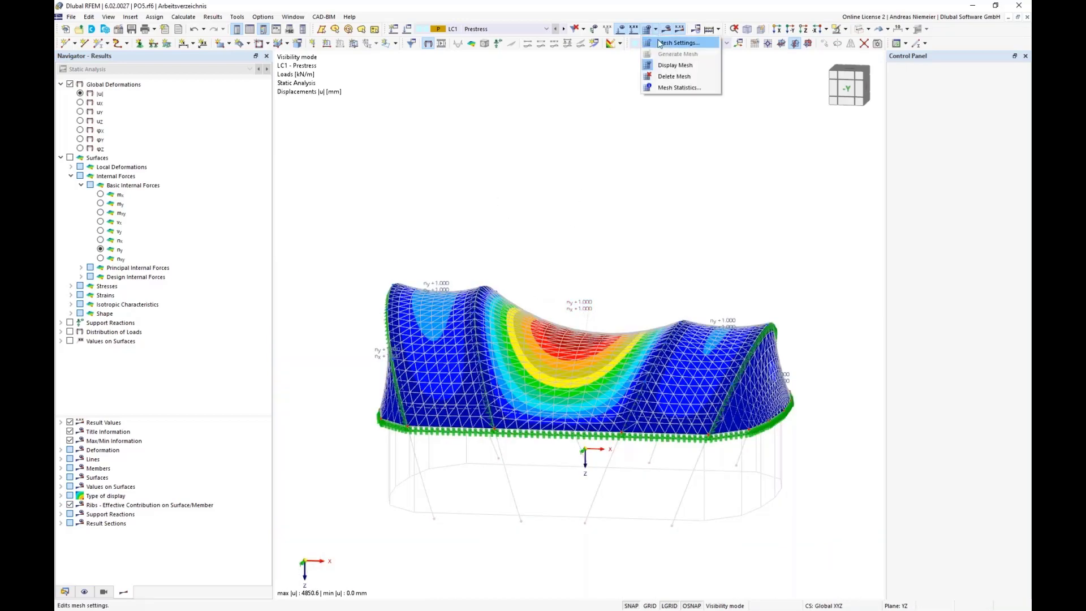
click(674, 68)
click(584, 352)
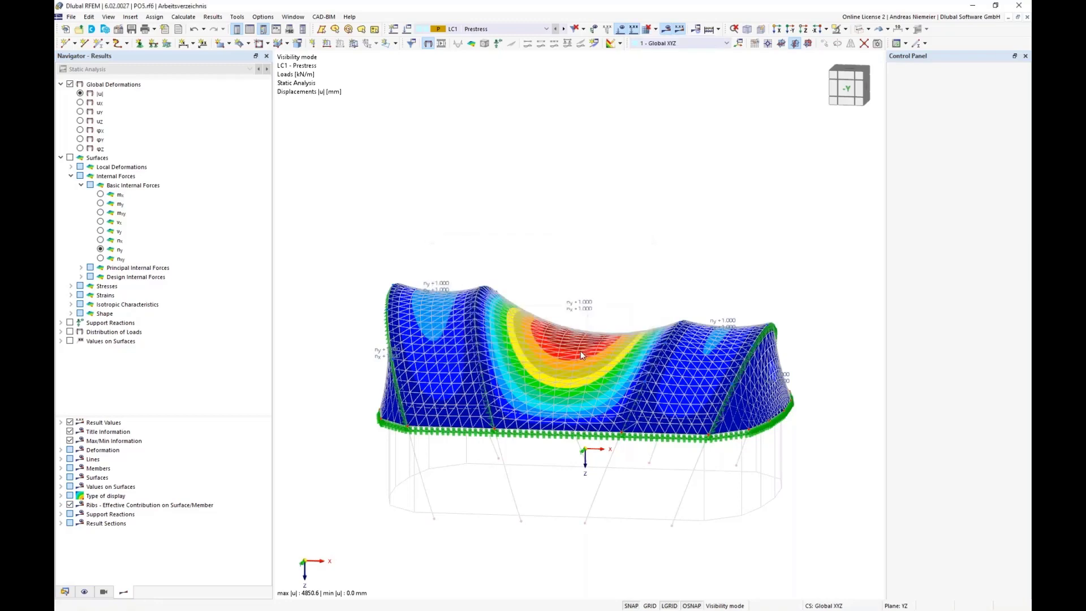
Step: Cancel the visibility mode and set an XY work plane with its origin at the node X 0, Y 0, Z -7.5 m
scroll(613, 241, down, 1)
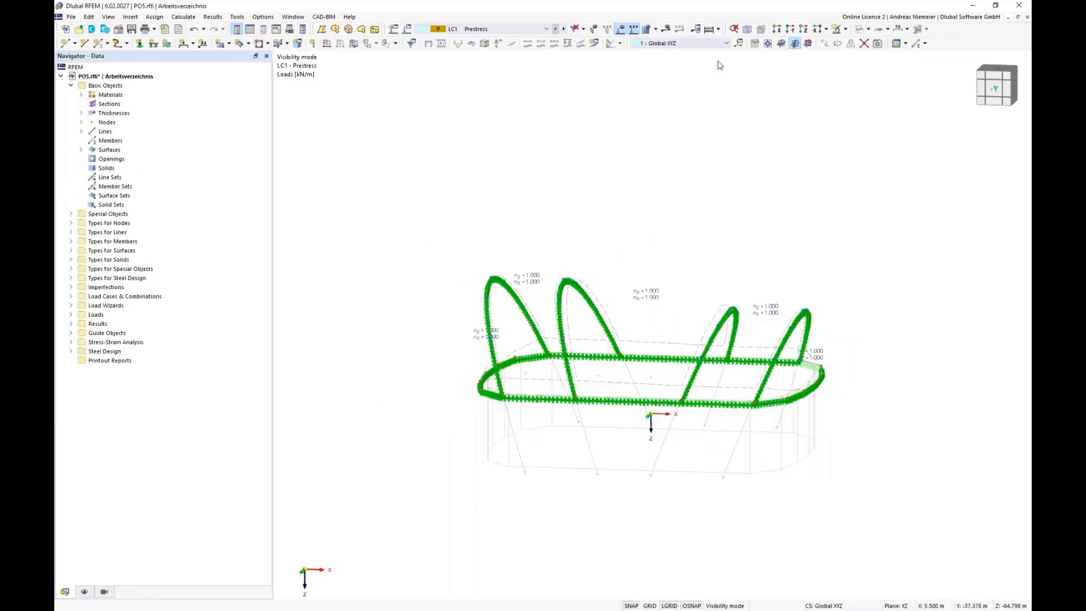
click(769, 44)
scroll(662, 430, up, 1)
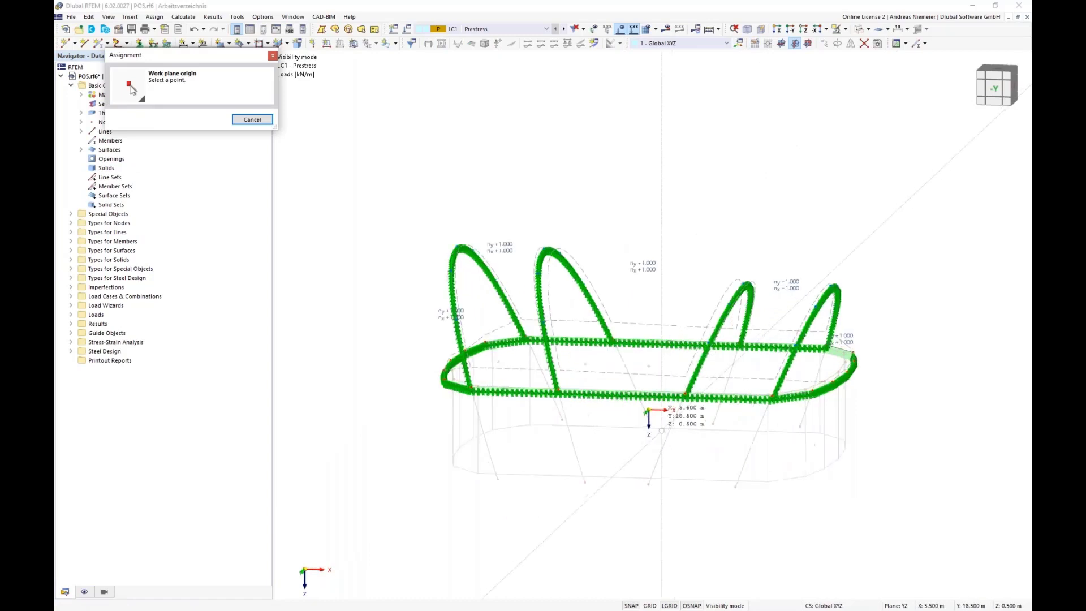
click(845, 29)
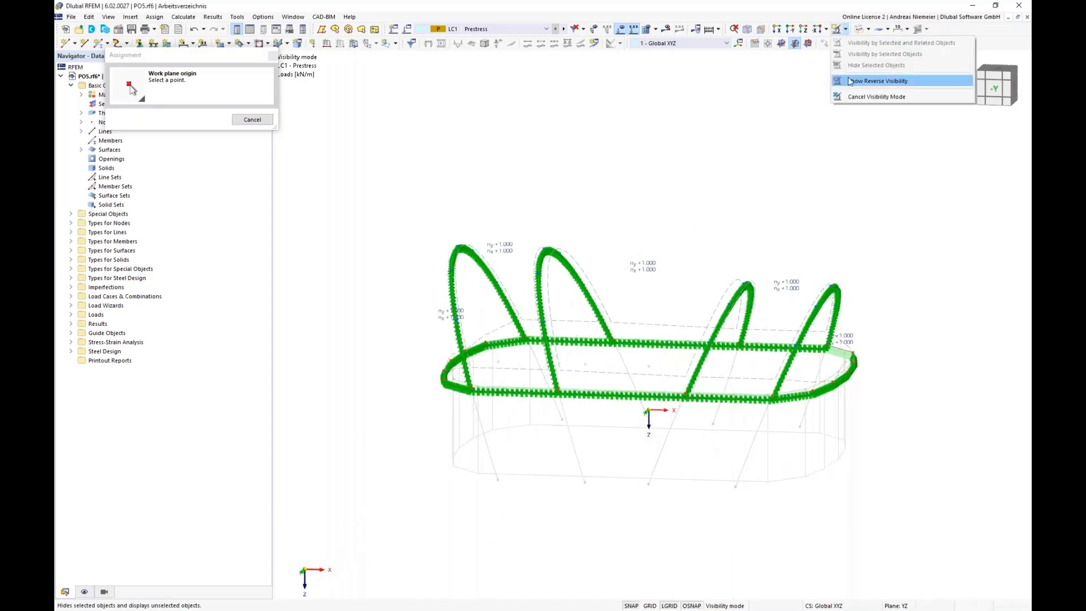
click(851, 97)
scroll(650, 418, up, 1)
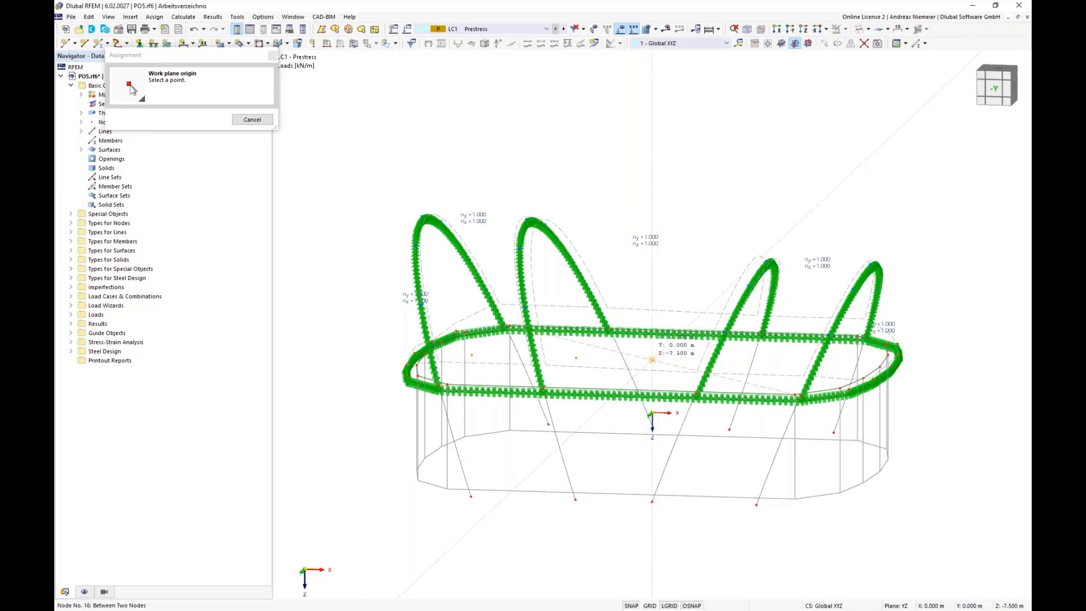
click(653, 360)
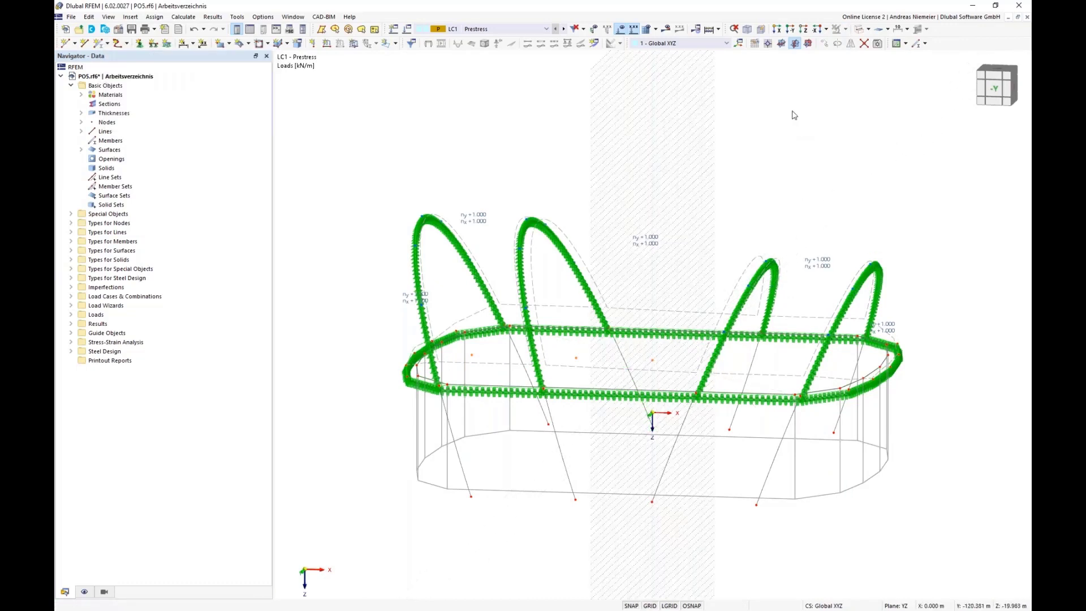
click(782, 43)
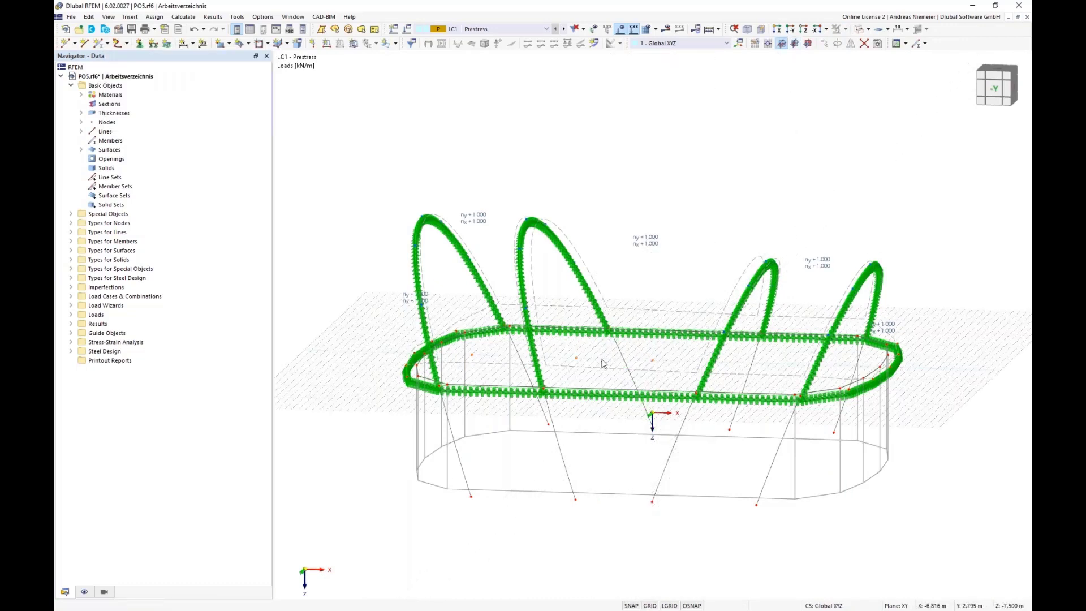
Step: Draw a single 2 m line along X from X -1 to X 1 m at Y 0, Z -7.5 m
ctrl+middle_drag(636, 360, 623, 394)
scroll(650, 362, up, 3)
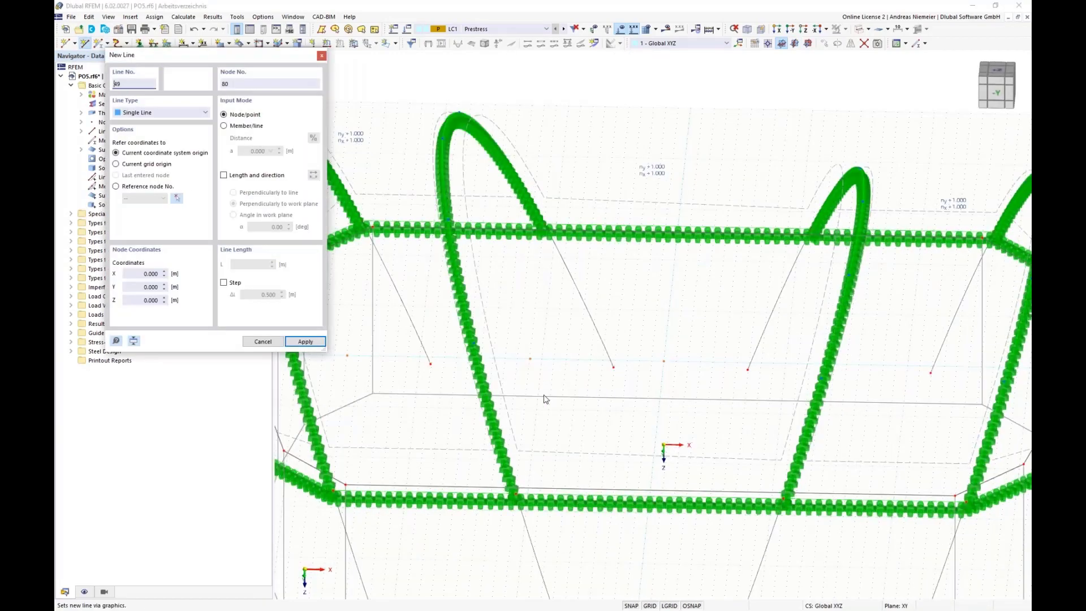
scroll(645, 353, up, 4)
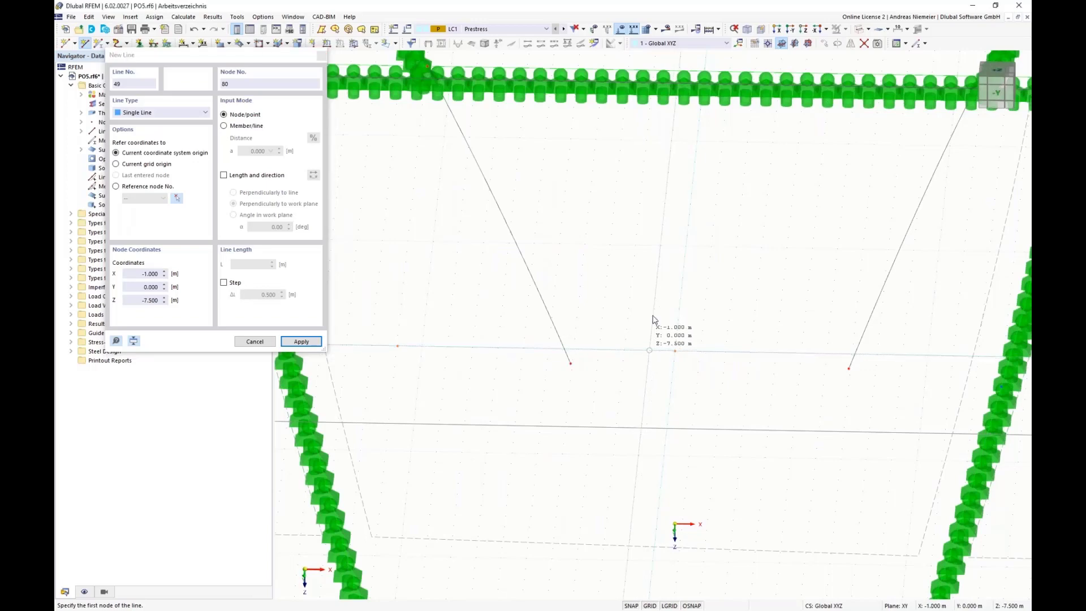
click(649, 351)
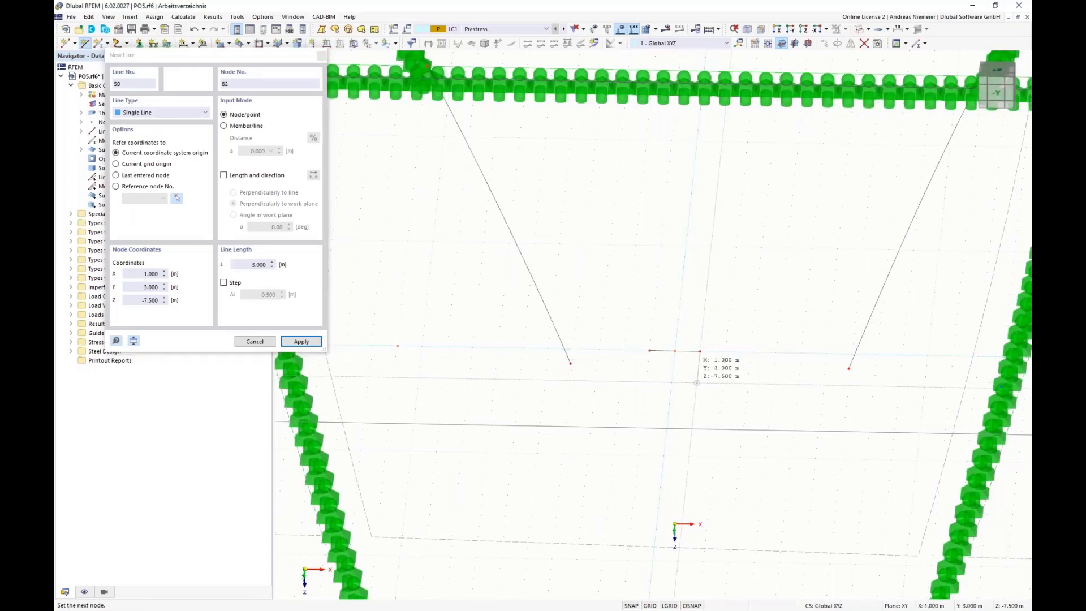
click(702, 381)
key(Escape)
scroll(679, 371, down, 2)
scroll(679, 370, down, 4)
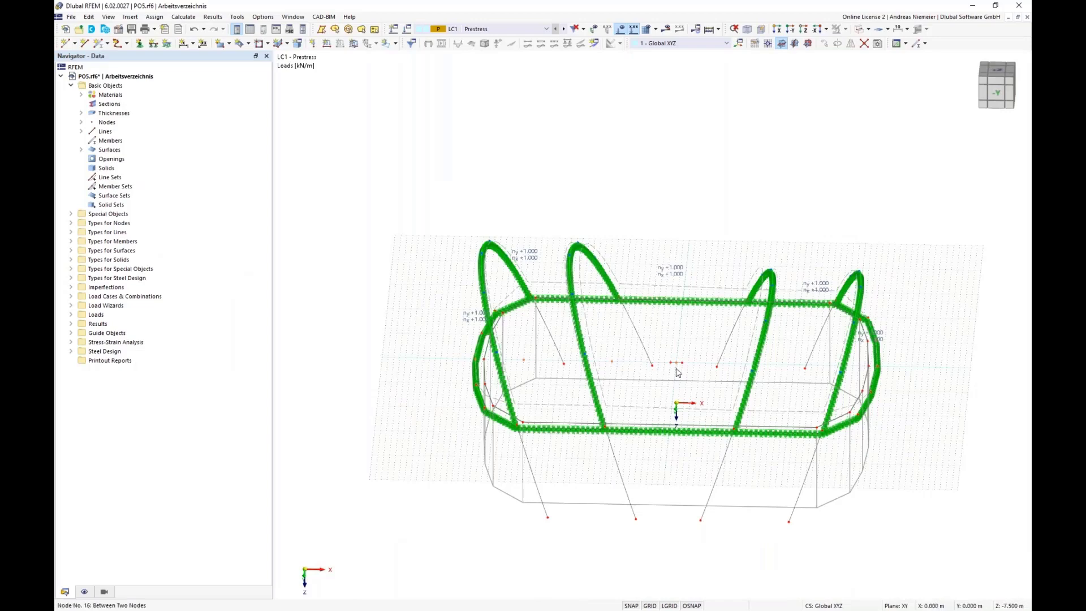
Step: Select the five membrane surfaces for editing together and enable specific axes for them
scroll(675, 414, up, 1)
middle_drag(674, 415, 691, 348)
drag(945, 296, 395, 120)
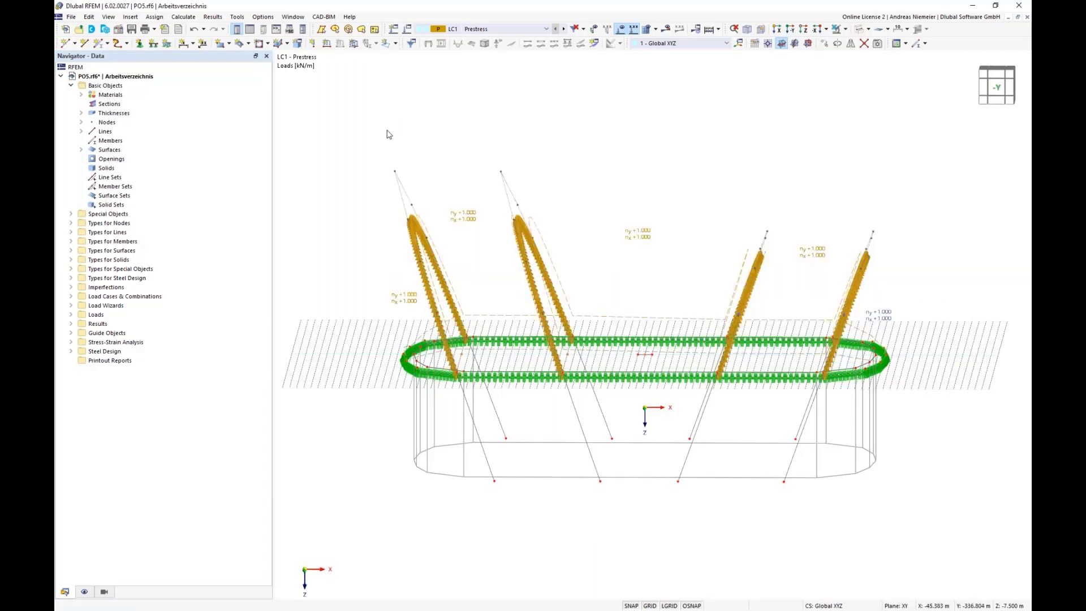
right_click(423, 229)
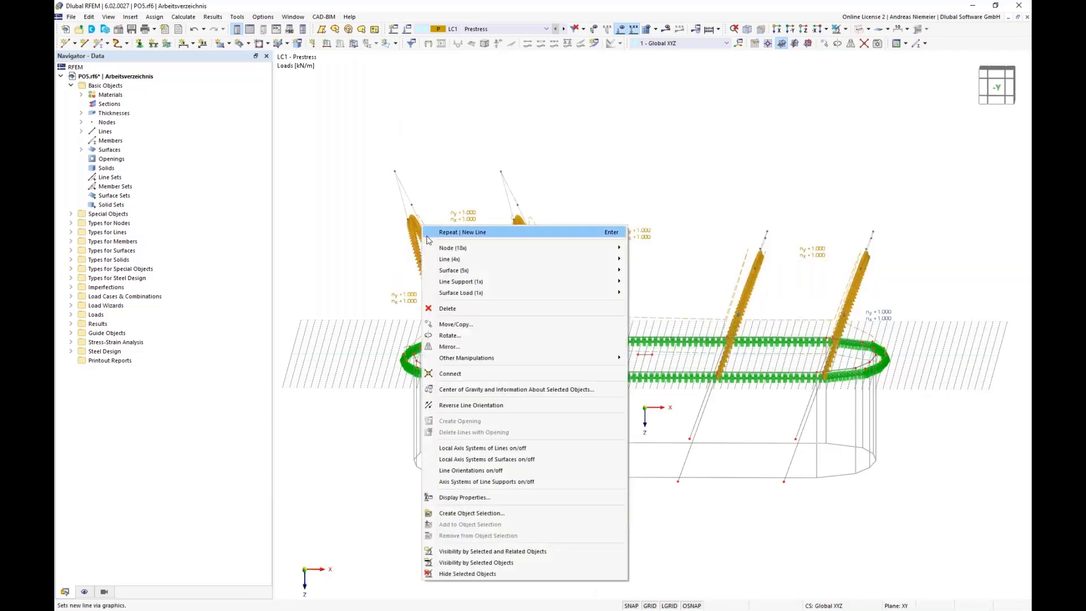
mouse_move(448, 274)
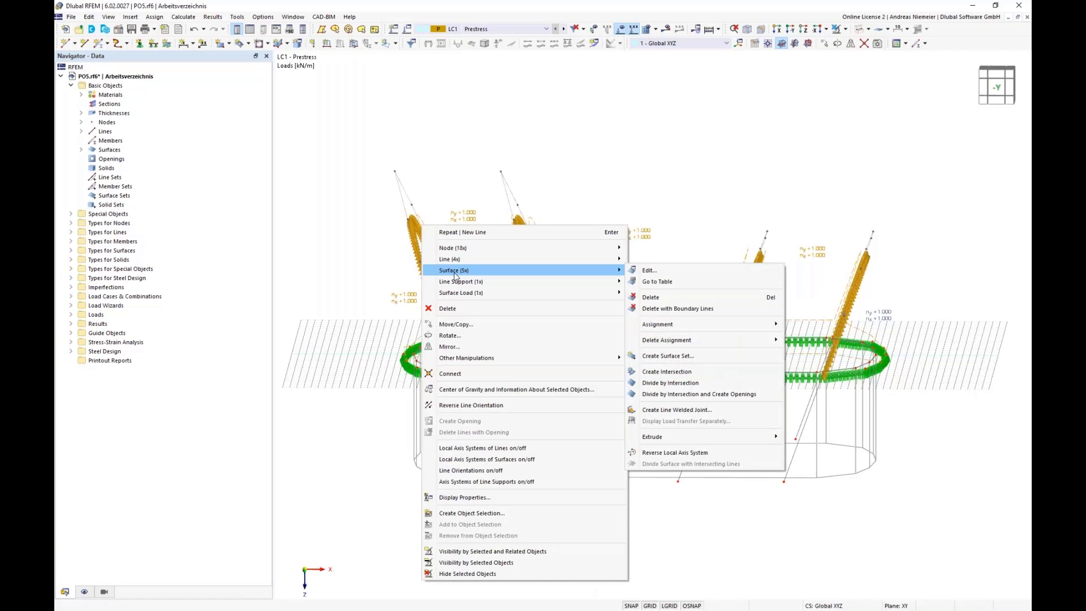
click(678, 270)
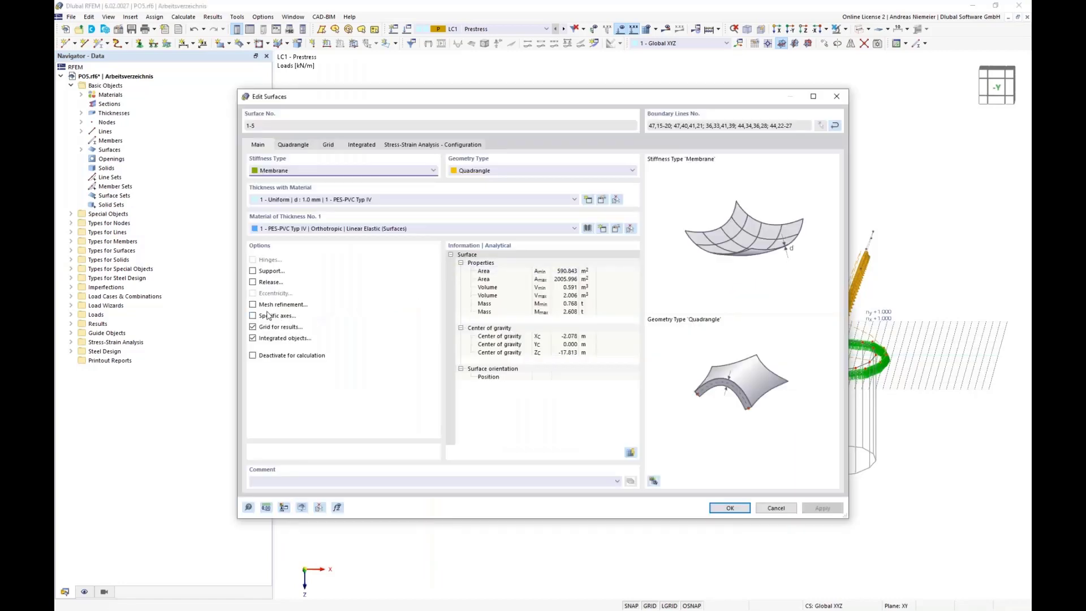
click(254, 316)
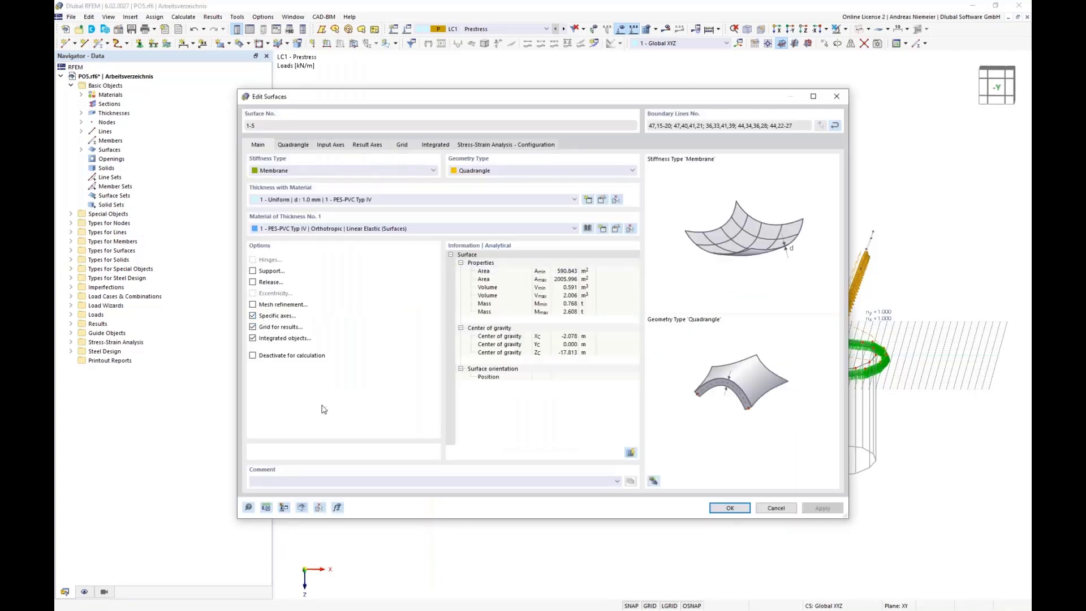
Step: Set the input axes of surfaces 1-5 to axis parallel to lines, aligning x with the short 2 m line
click(331, 146)
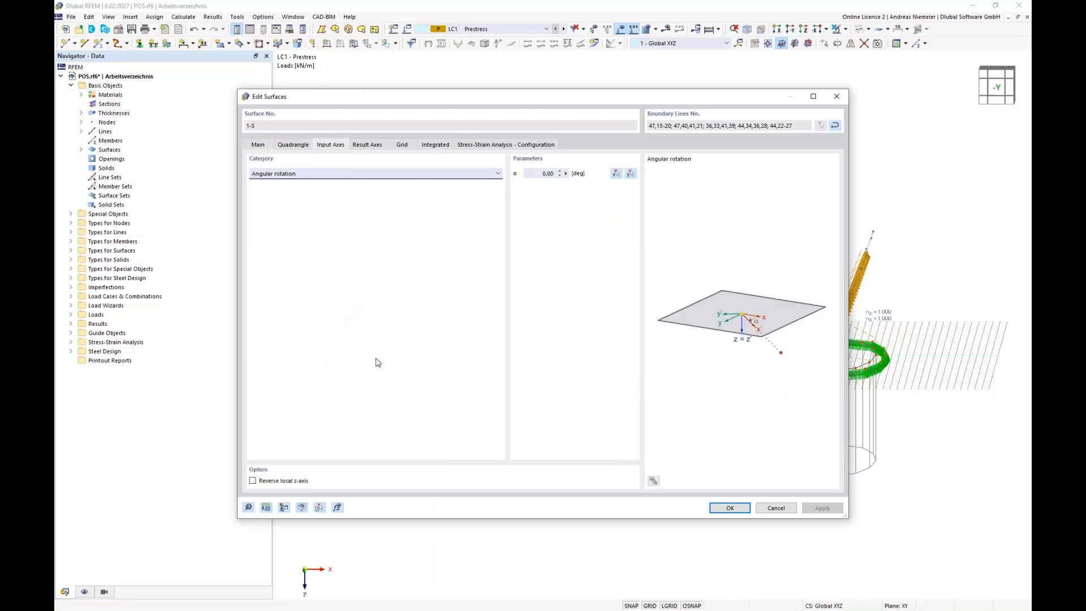
click(367, 177)
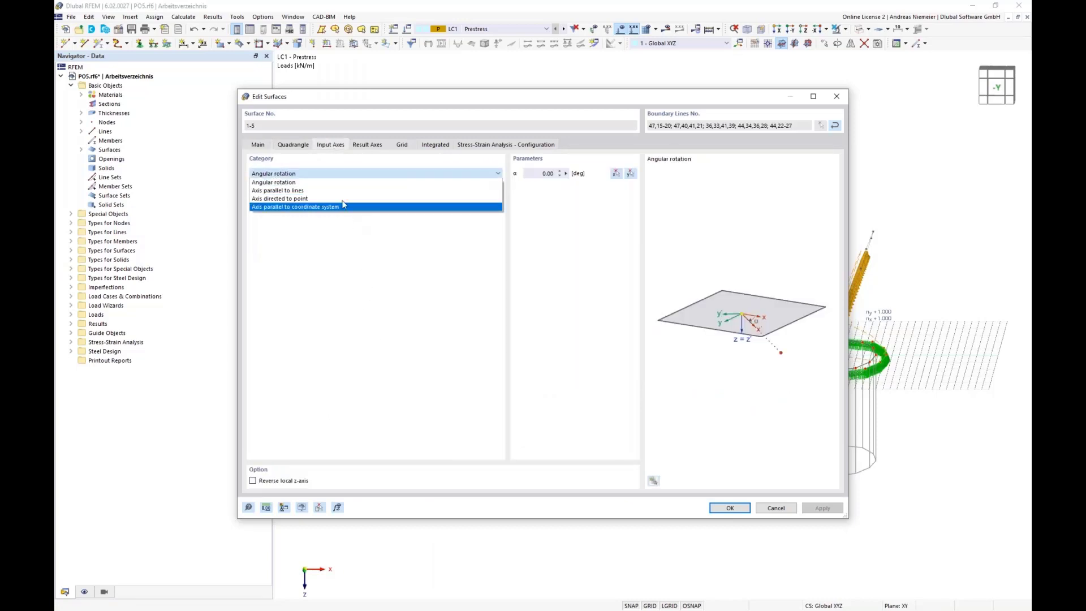
click(305, 264)
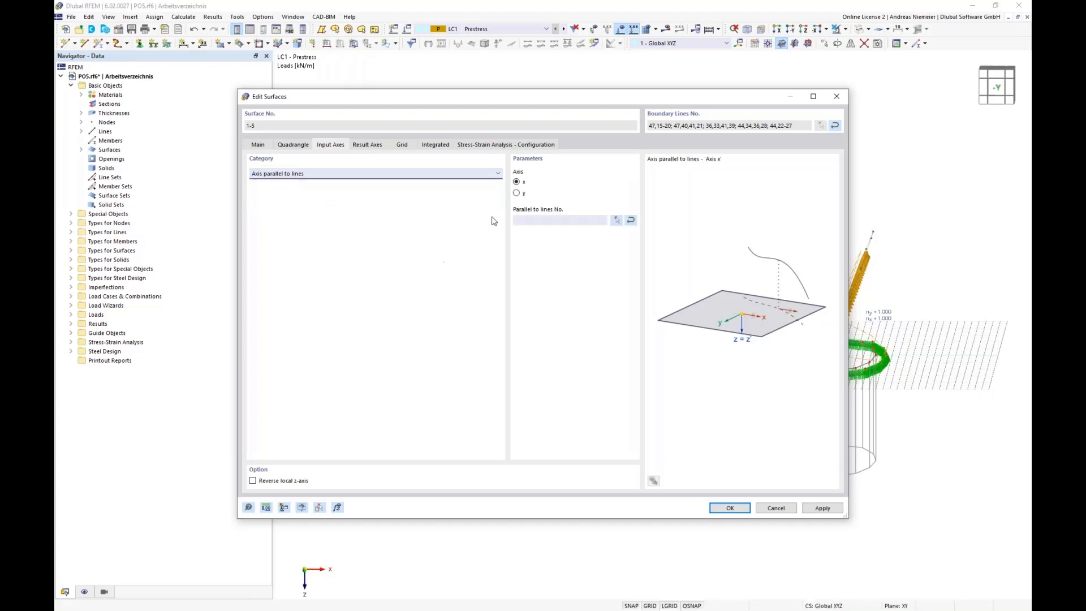
click(617, 222)
scroll(649, 350, up, 5)
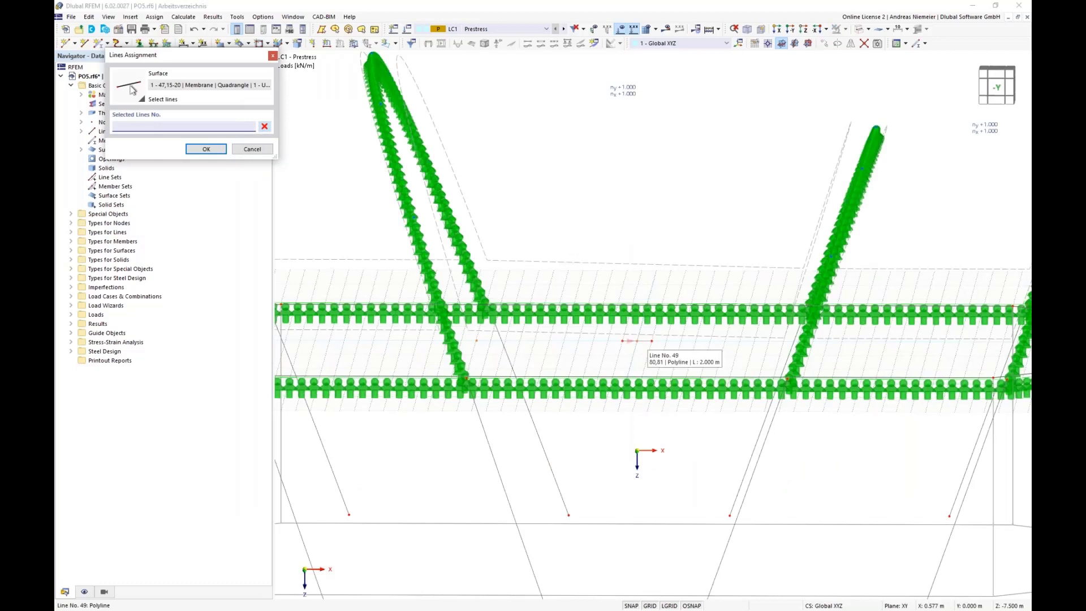
click(648, 347)
click(206, 149)
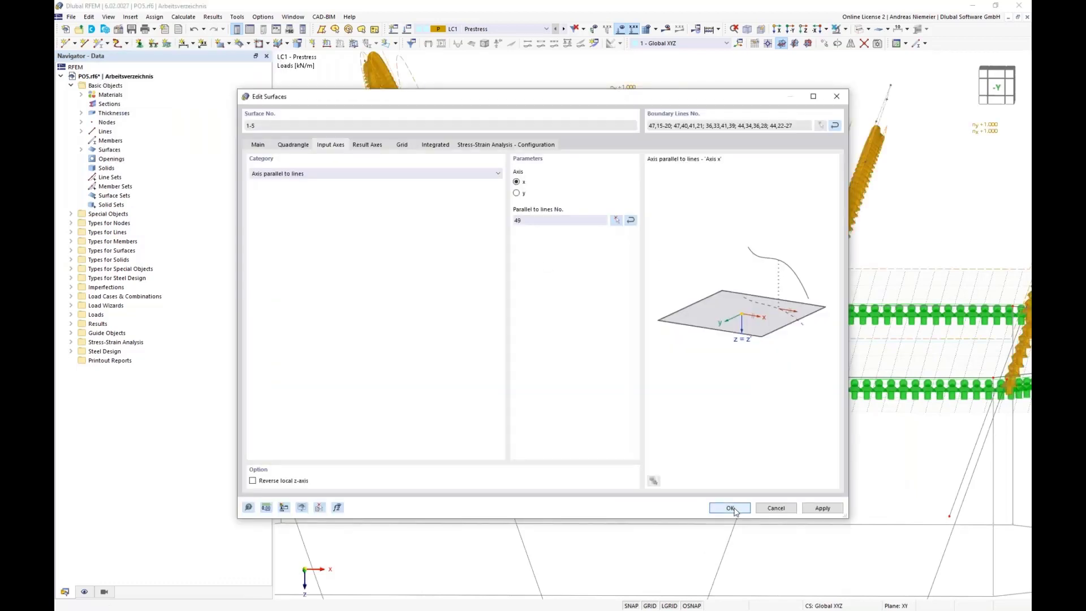
click(731, 508)
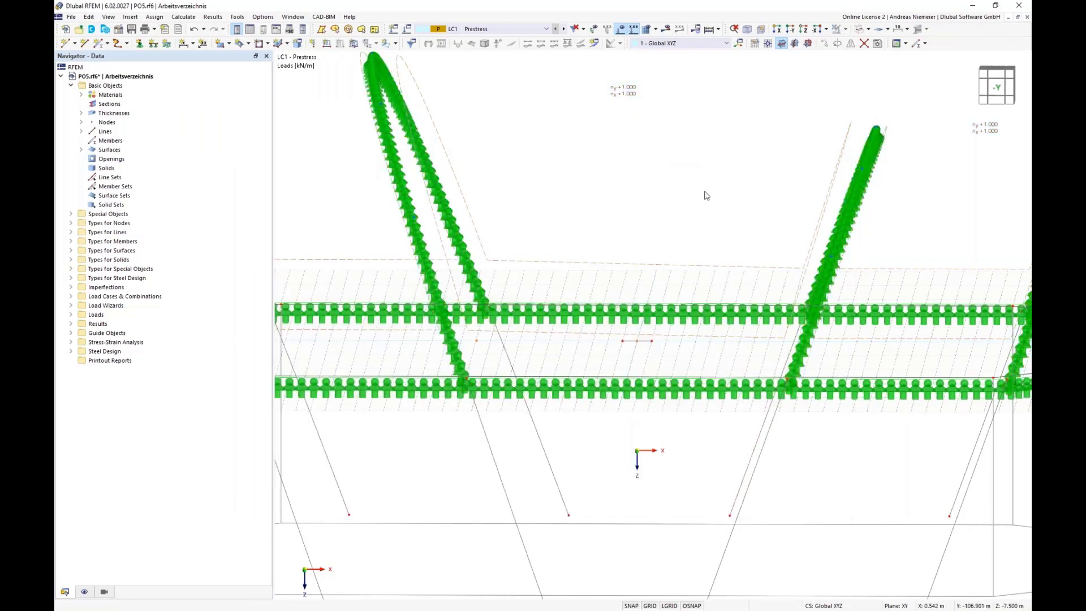
Step: Set the form-finding force along the Y axis of the middle surface to 0.500 kN/m
double_click(624, 92)
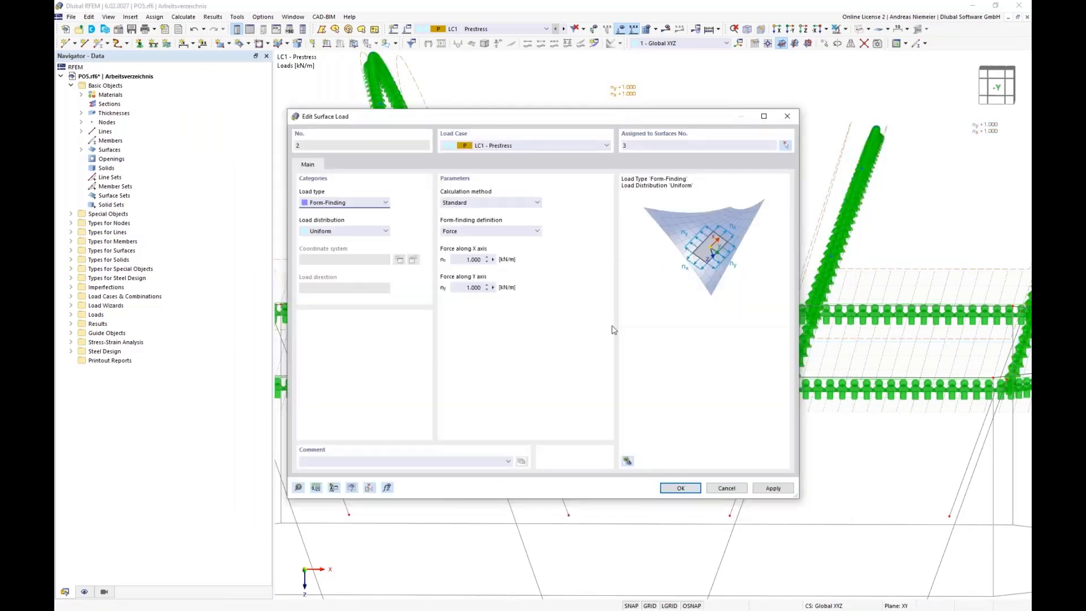
click(456, 288)
click(679, 488)
Step: Generate the mesh again and recalculate the form-finding for load case LC1 - Prestress
scroll(625, 205, down, 5)
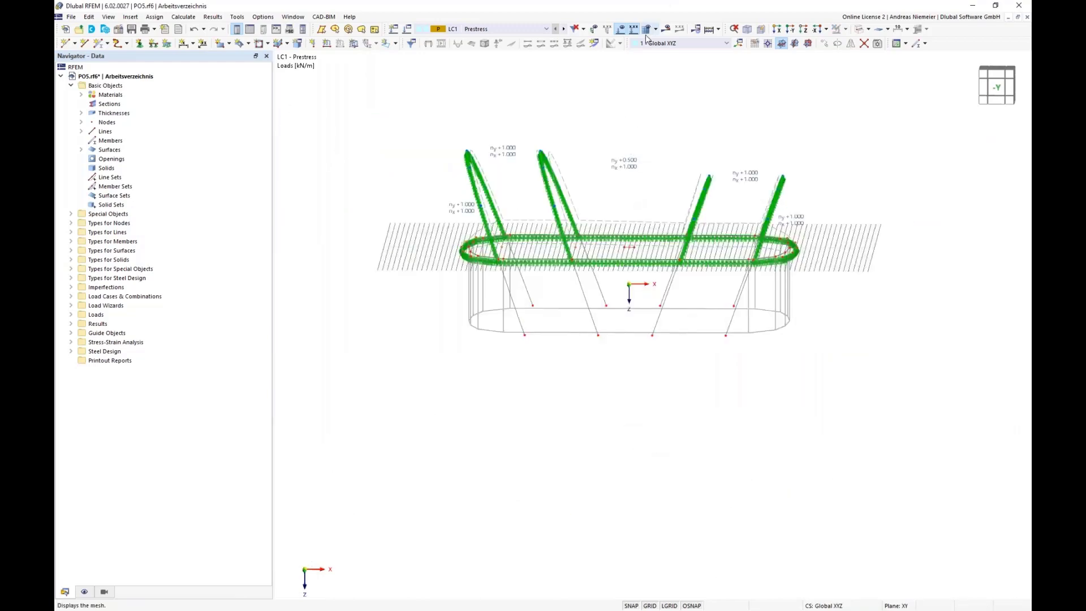
click(666, 29)
click(585, 353)
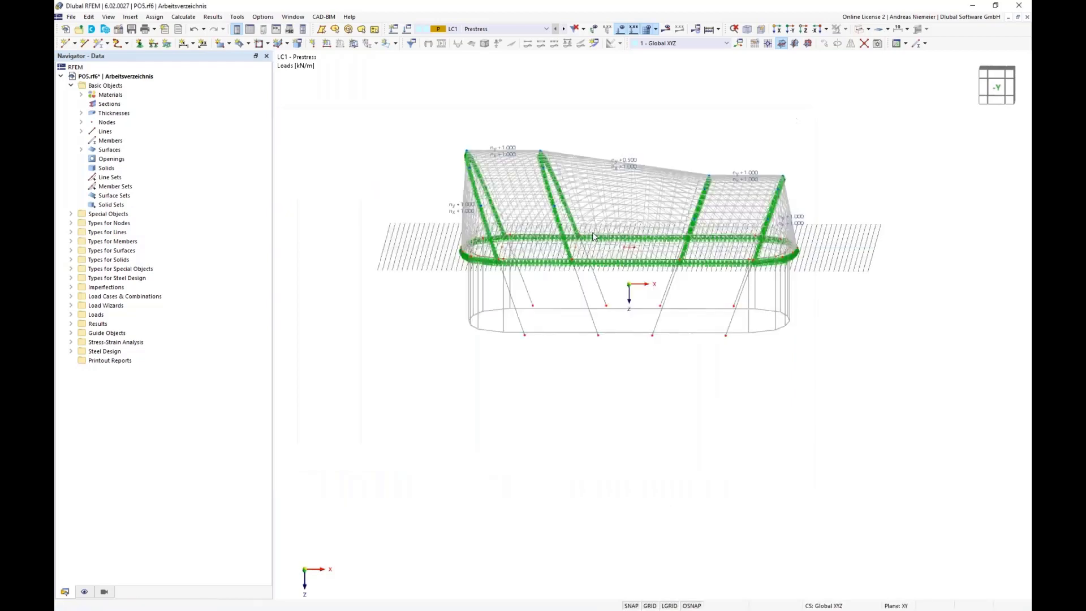
Step: Display the surfaces' basic internal forces nx and ny for the new membrane shape
scroll(530, 164, up, 3)
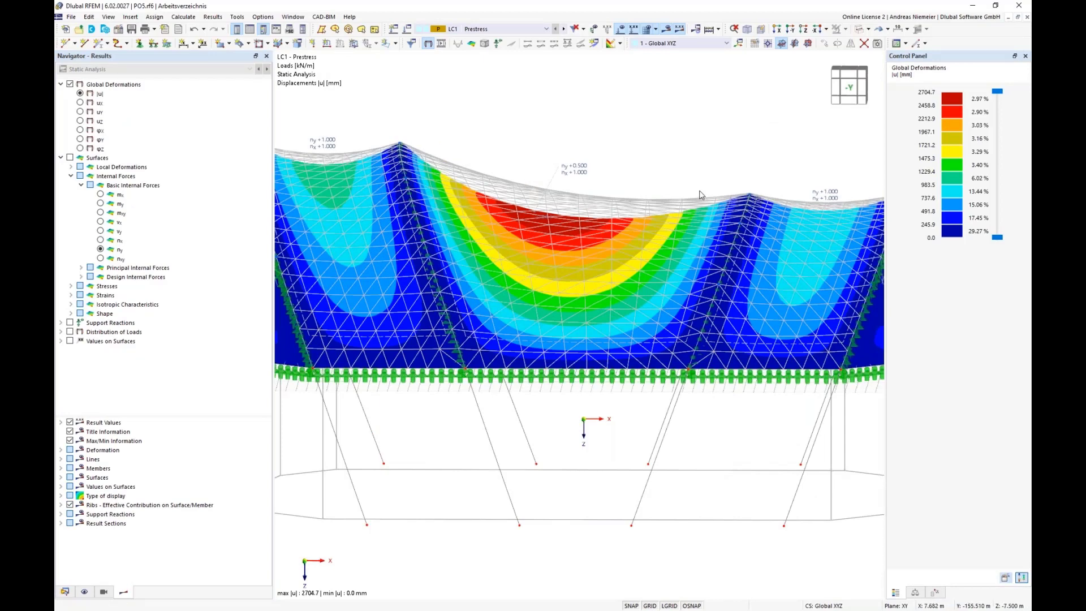
scroll(690, 202, down, 2)
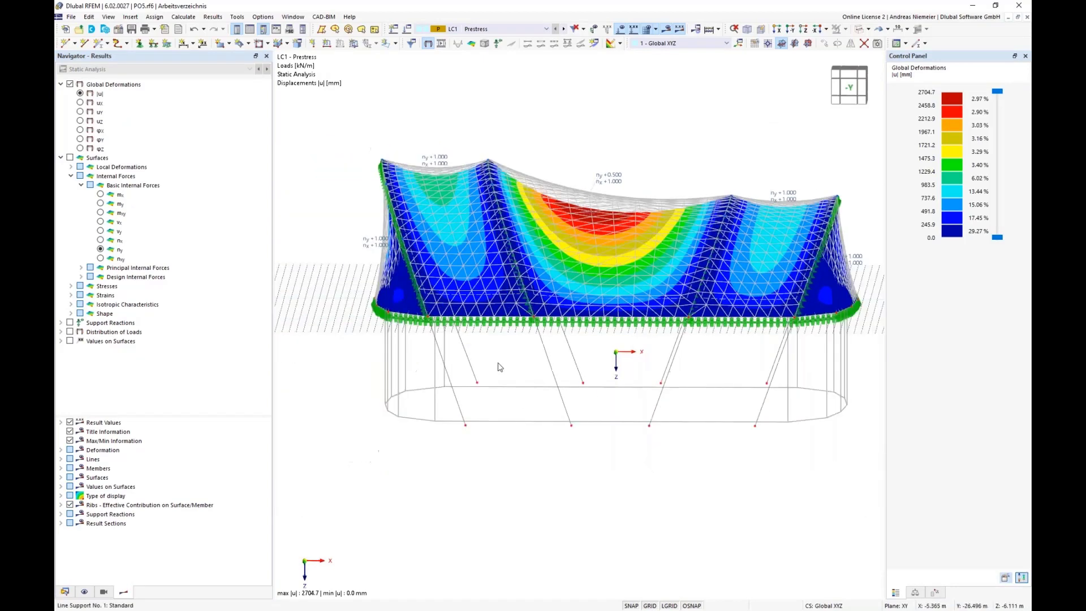
click(107, 240)
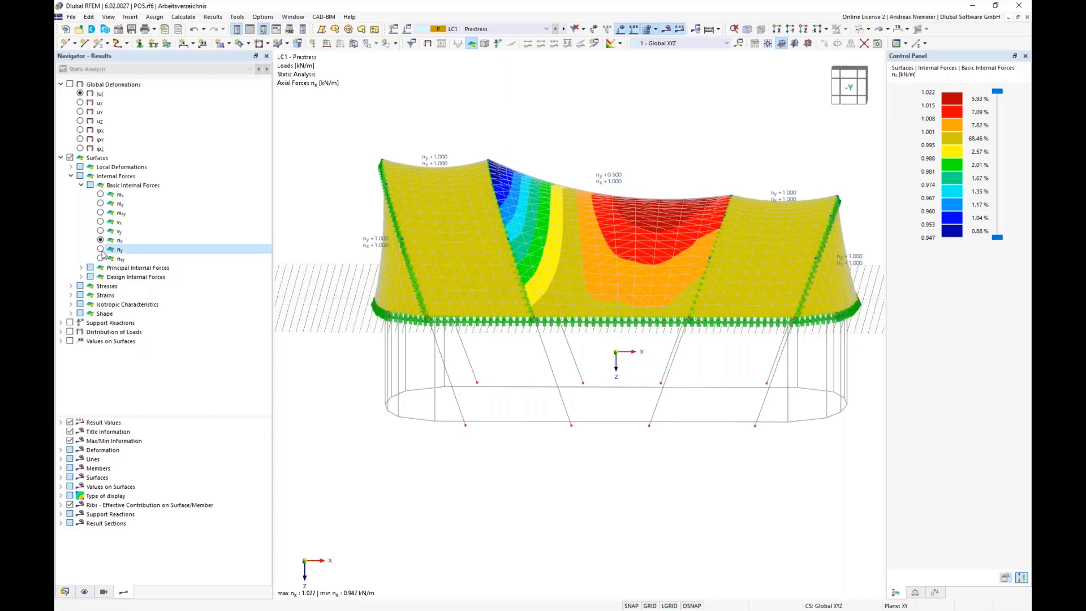
click(116, 249)
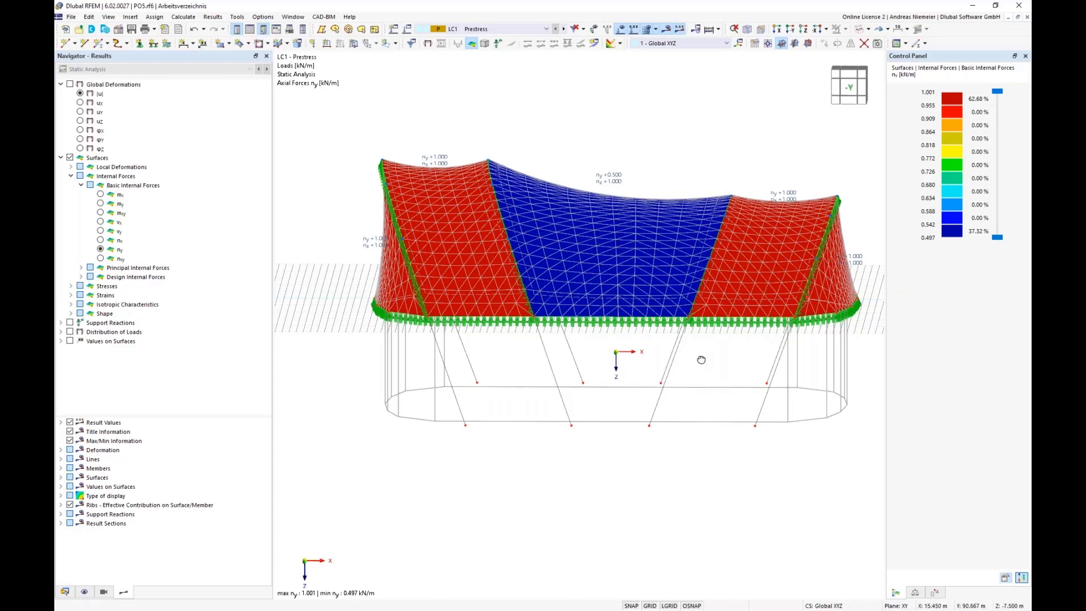
mouse_move(701, 360)
ctrl+middle_down()
mouse_move(538, 361)
mouse_move(596, 369)
mouse_move(710, 355)
mouse_move(702, 360)
ctrl+middle_up()
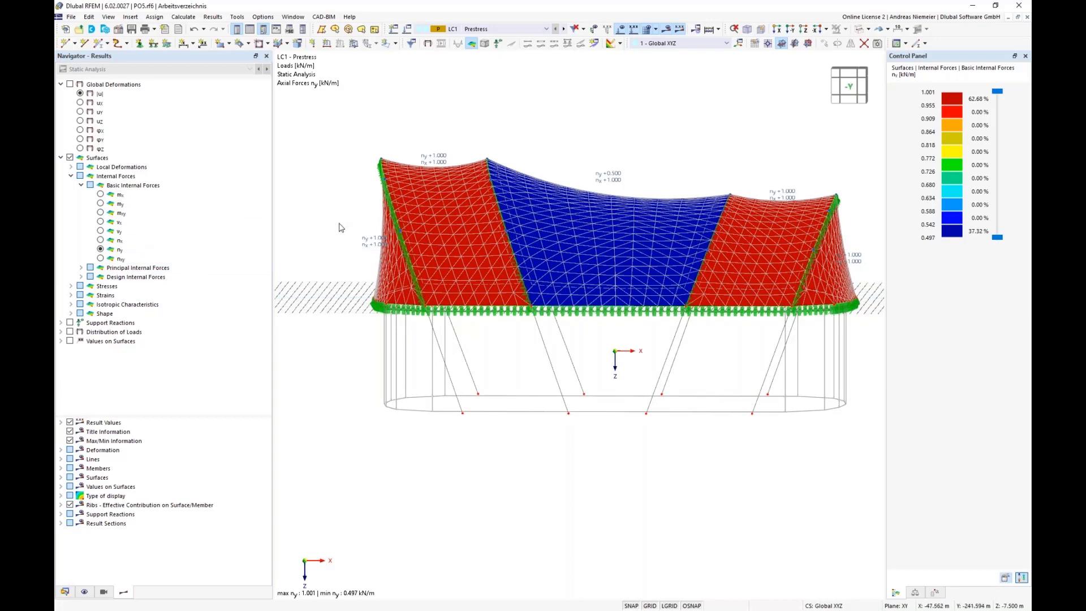
ctrl+middle_drag(340, 227, 338, 220)
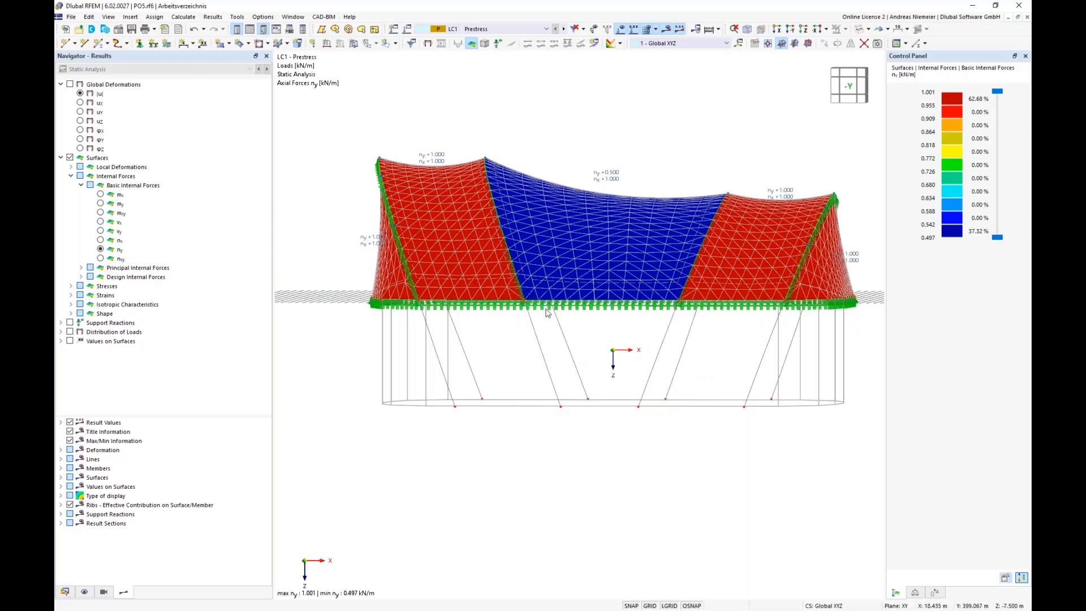
scroll(569, 458, down, 2)
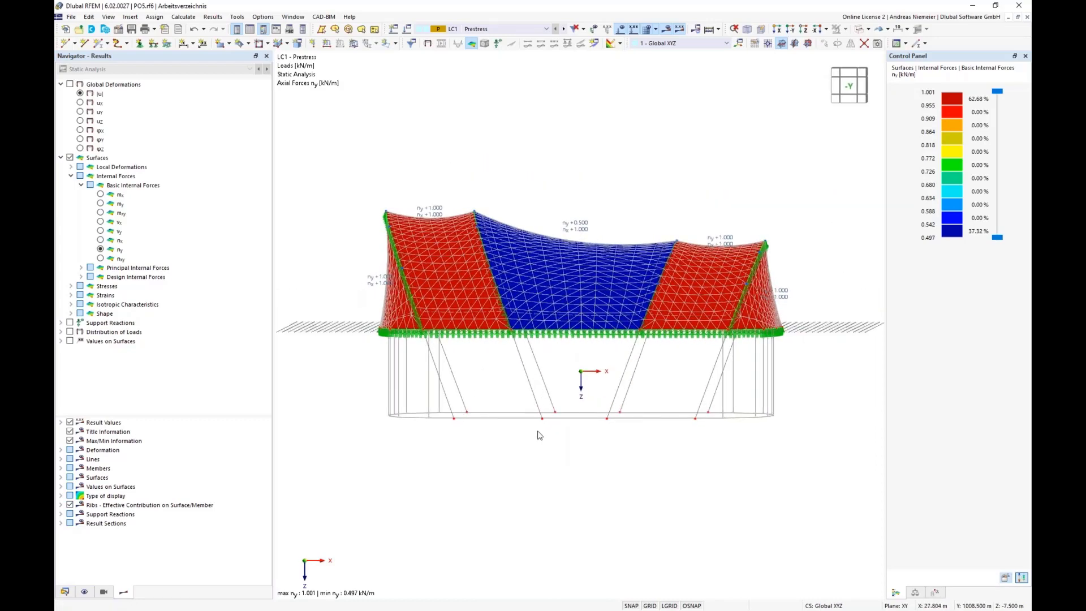
scroll(539, 435, up, 1)
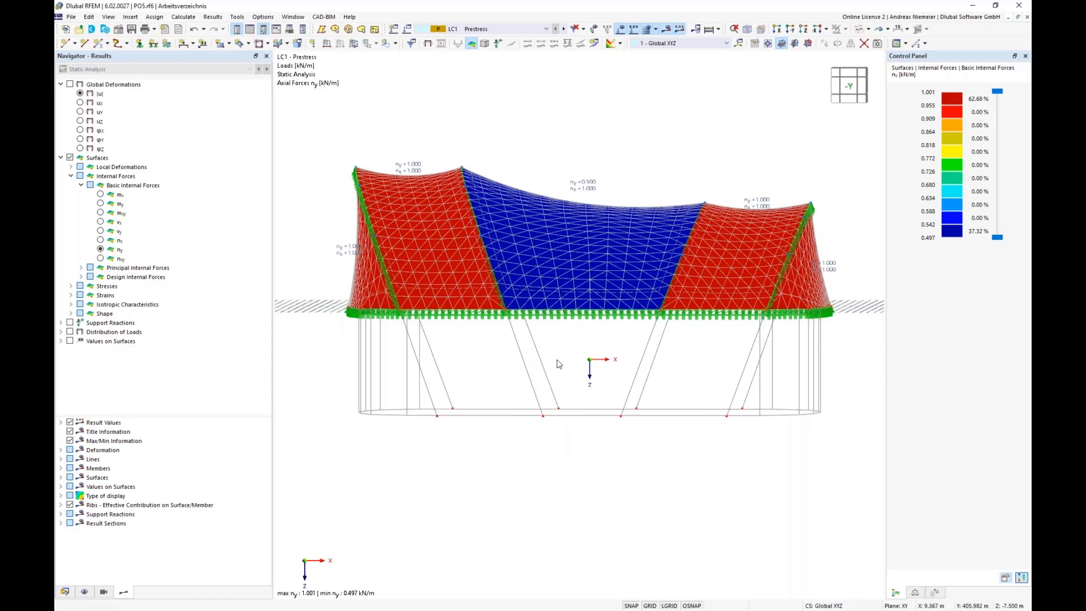
scroll(495, 290, up, 1)
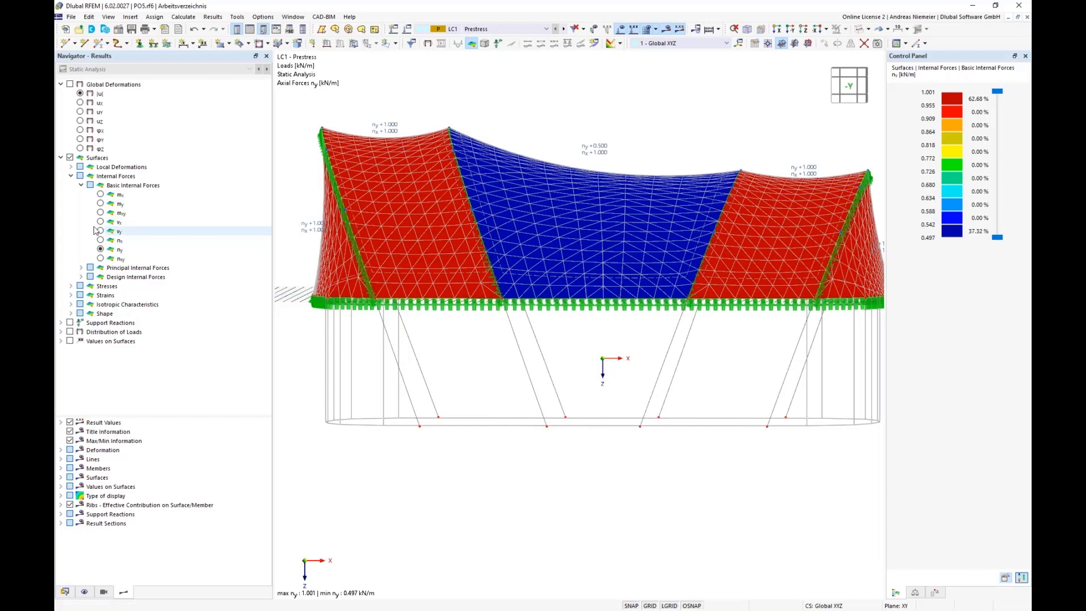
Step: Replace the surface internal force display with the line support reactions of the whole membrane roof
click(70, 157)
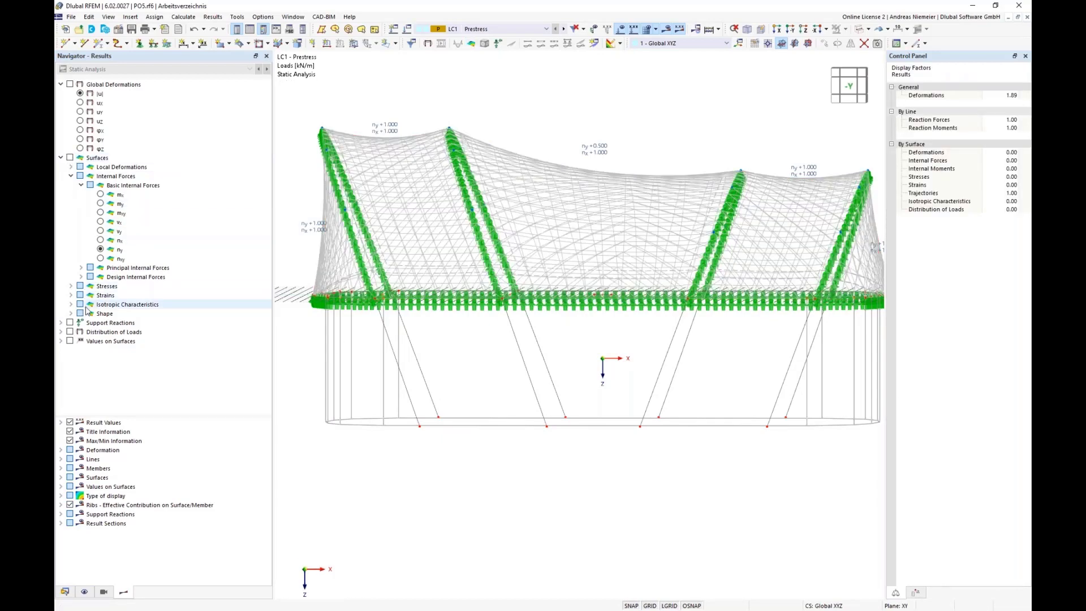
click(69, 323)
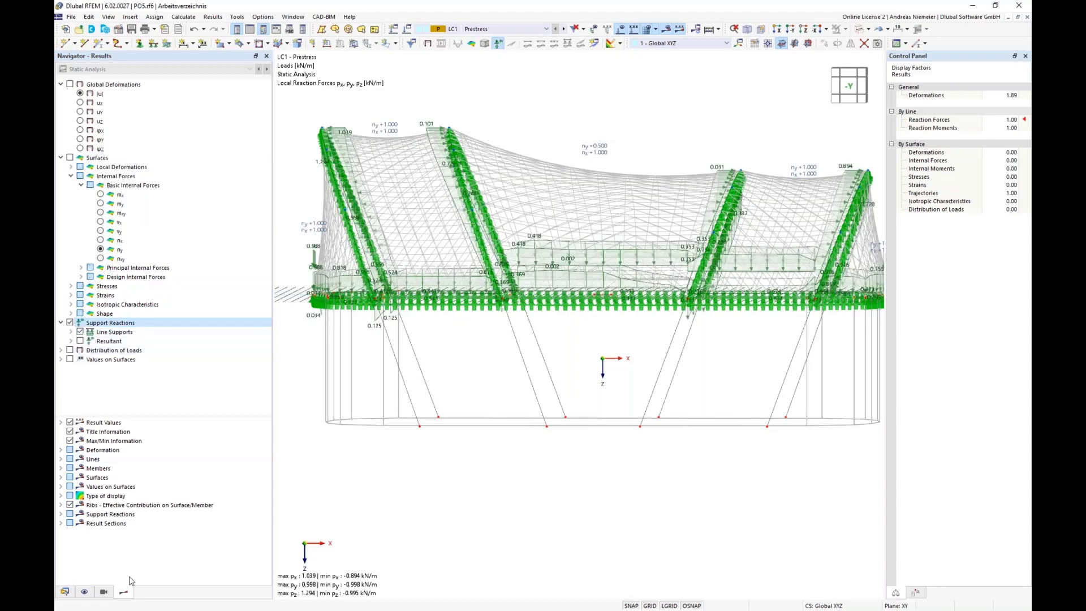
middle_drag(514, 378, 497, 392)
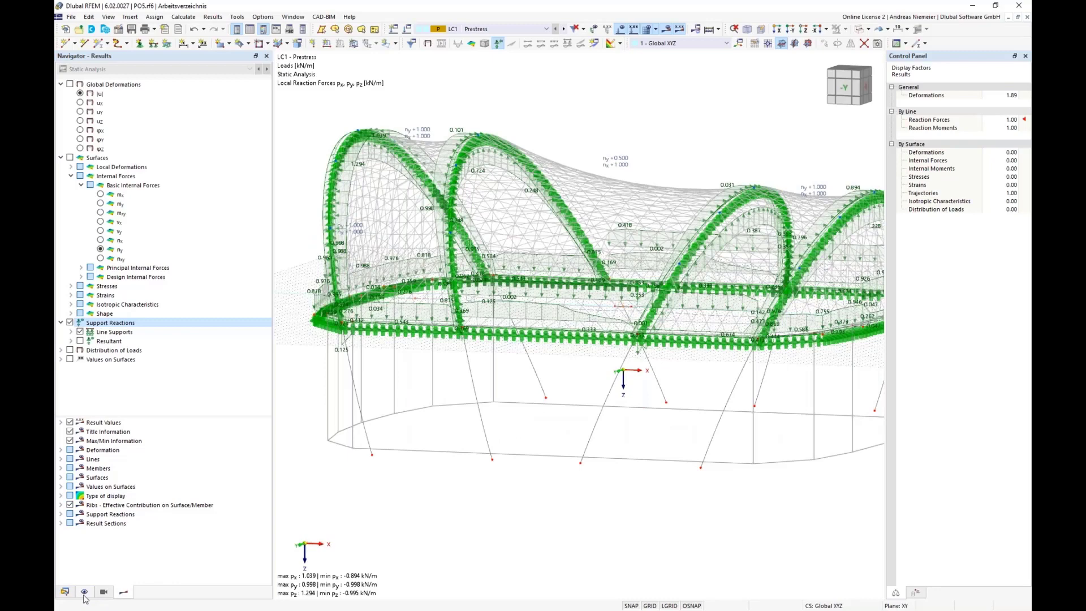
Step: Hide the mesh and the types for lines in the model display to clear the view of the reaction diagrams
click(646, 31)
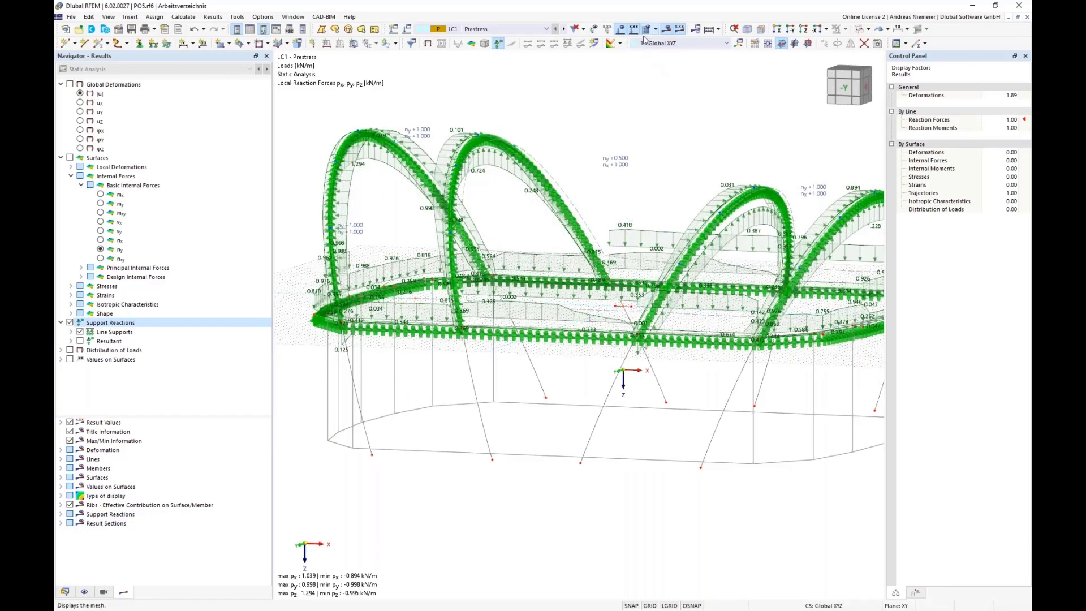
click(104, 592)
click(84, 592)
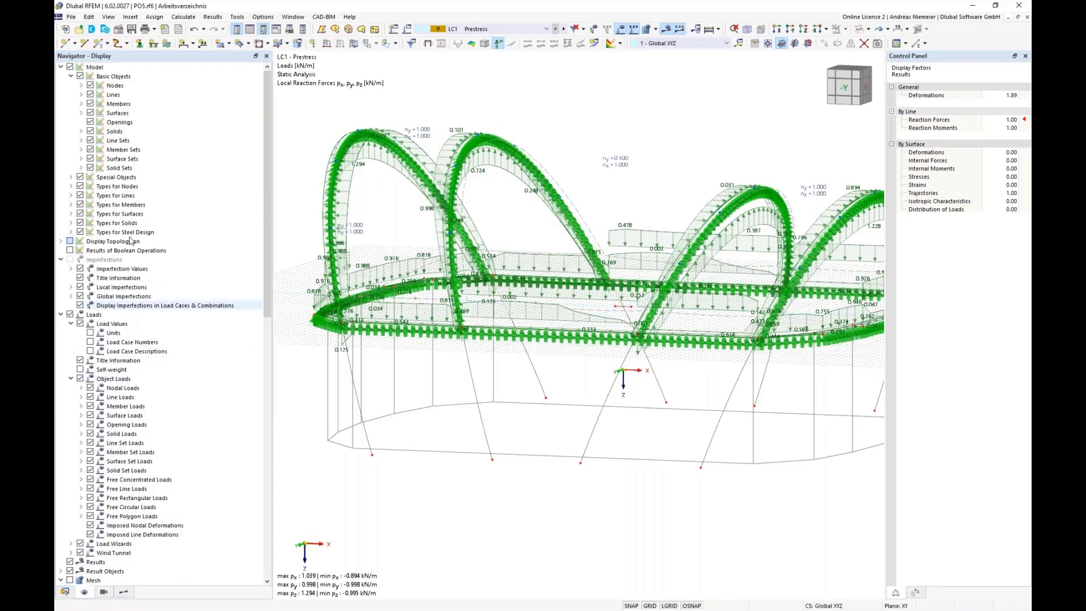
click(80, 196)
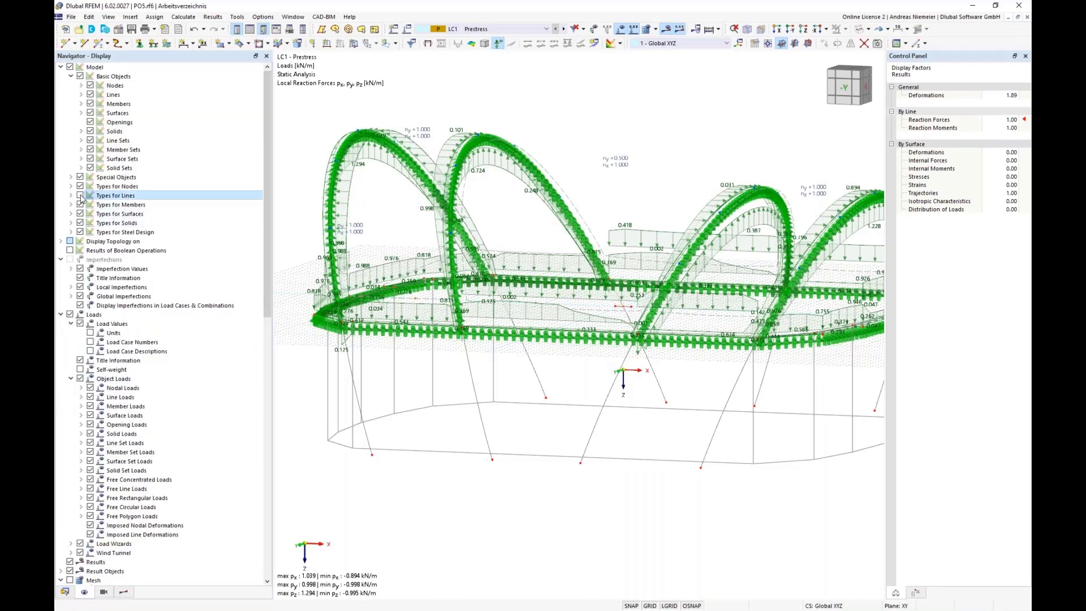
Step: Limit the displayed local line support reactions to pz and examine them along the arches and the edge
click(124, 592)
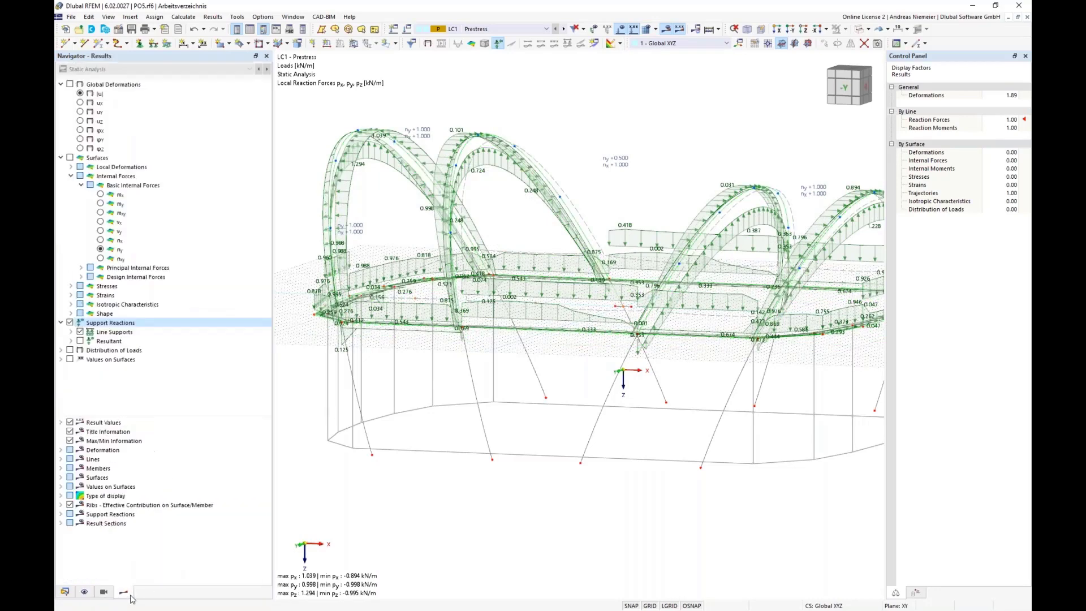
click(71, 332)
click(90, 369)
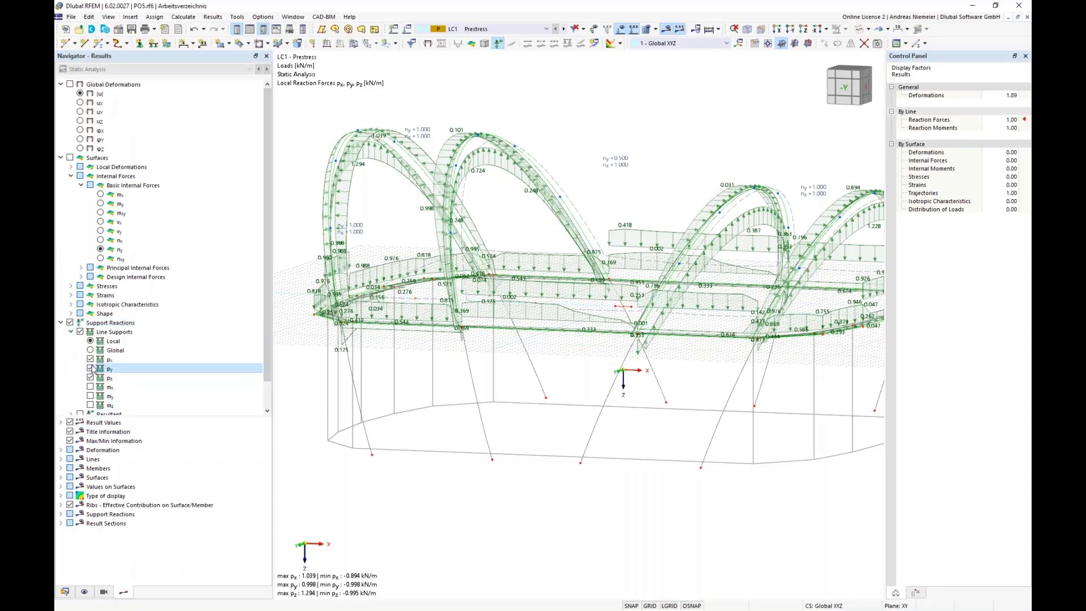
click(90, 359)
ctrl+middle_drag(421, 368, 447, 378)
scroll(538, 169, up, 2)
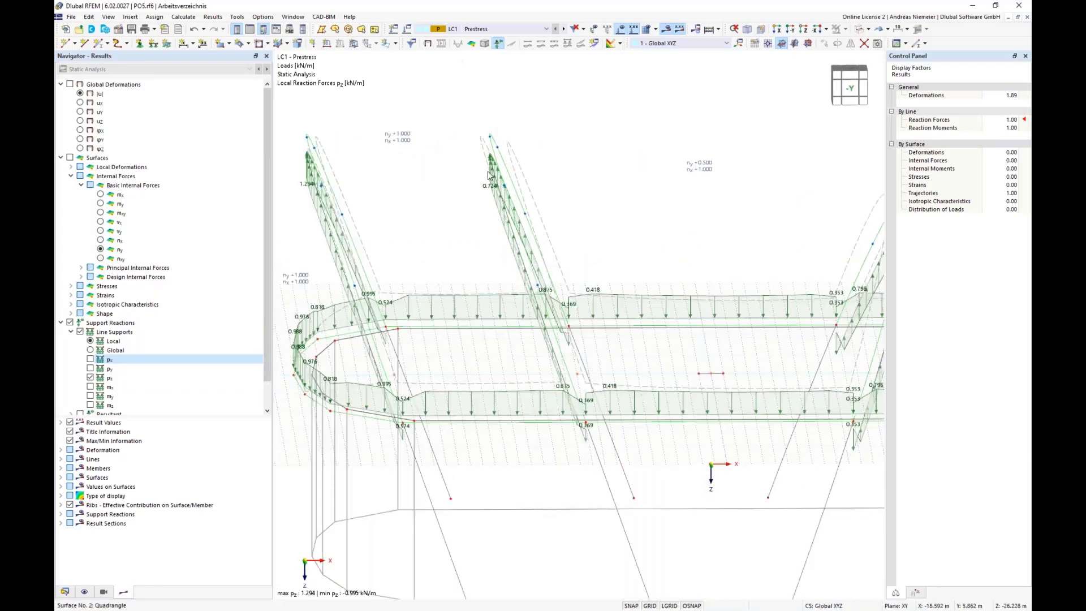
scroll(484, 240, down, 2)
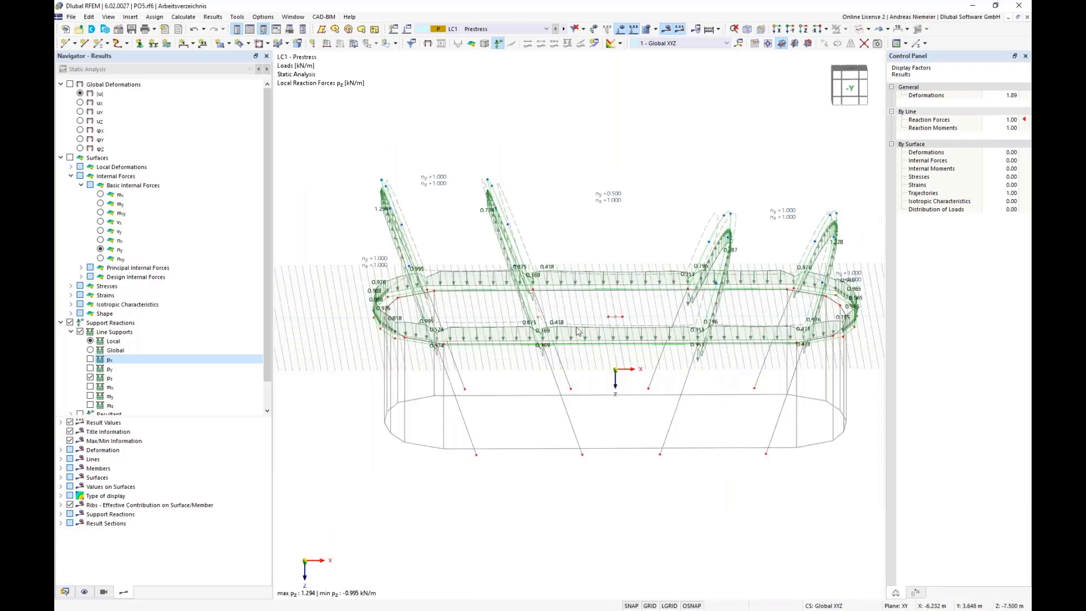
Step: Display only the local line support reaction px instead of pz and examine it along the arches
click(90, 360)
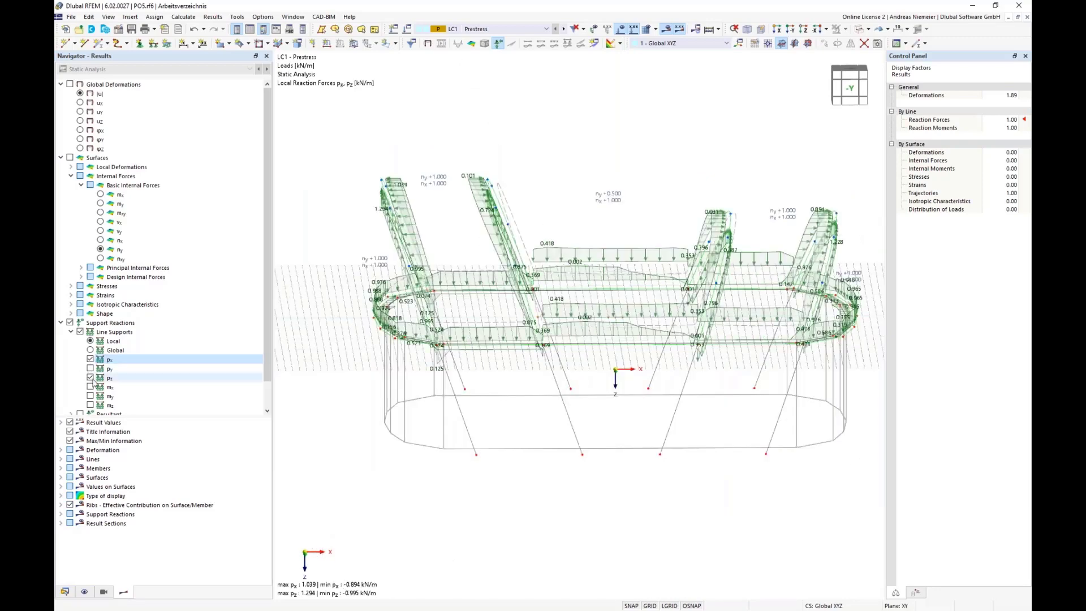
click(90, 377)
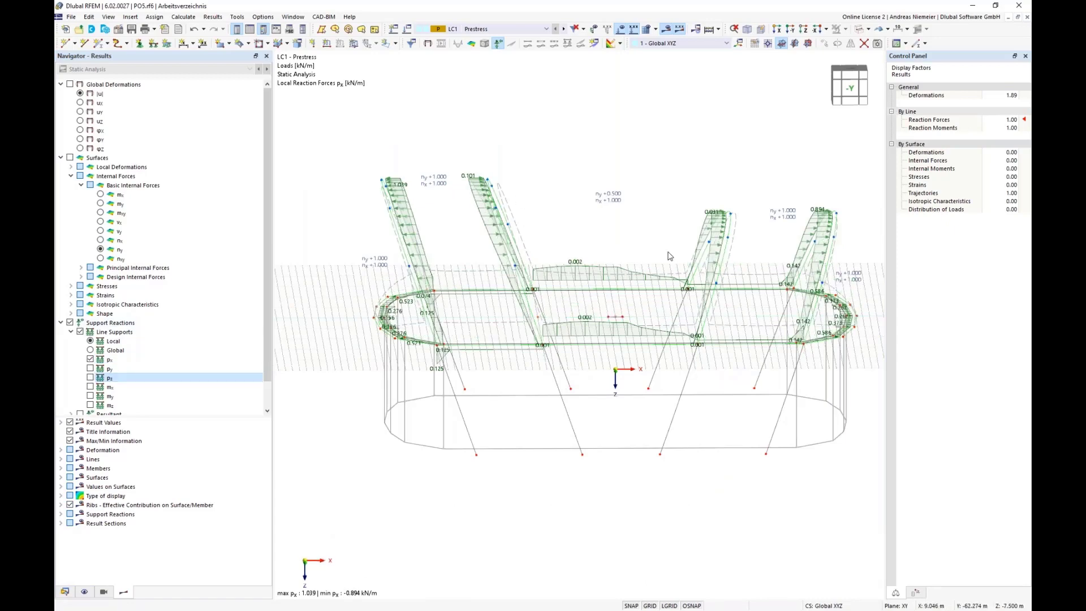
ctrl+middle_drag(670, 256, 614, 255)
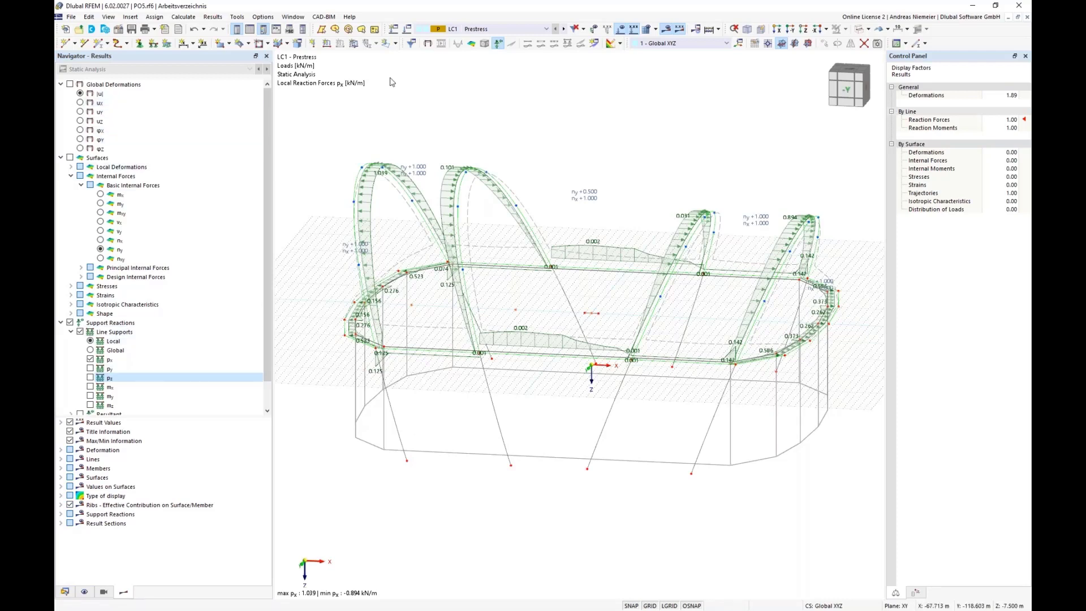
ctrl+middle_drag(621, 155, 641, 148)
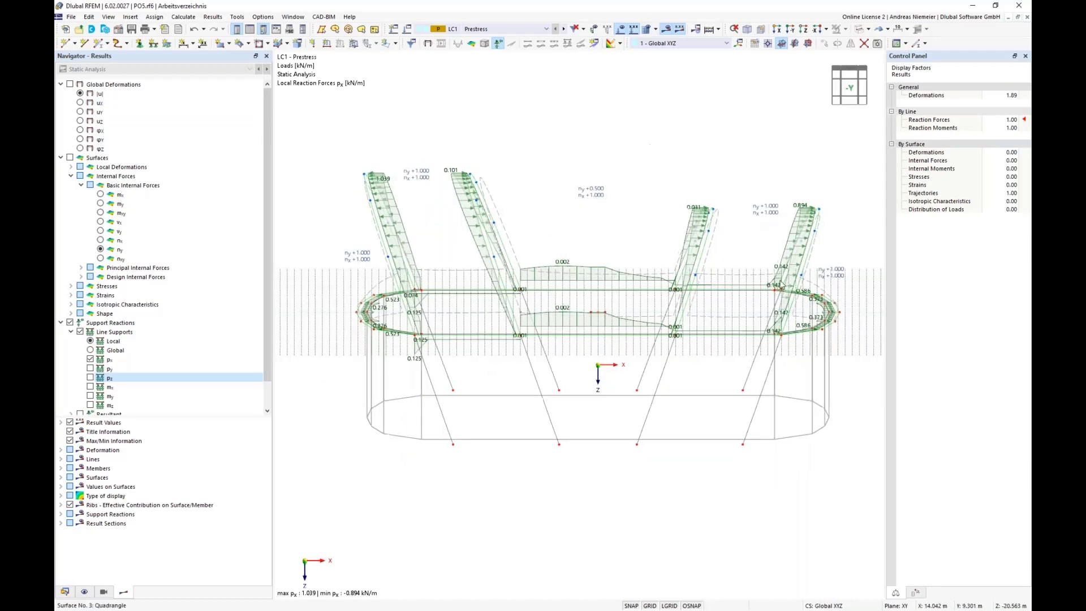
Step: Remove the line support from the four NURBS arch lines 36, 41, 44 and 47, accepting deletion of the results
drag(854, 245, 346, 134)
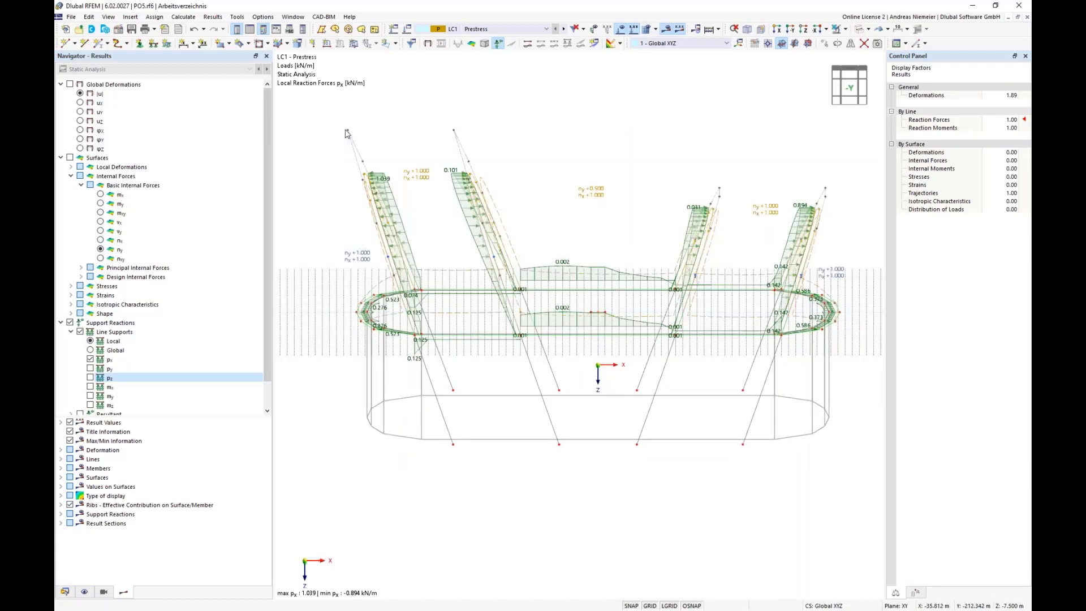
right_click(377, 189)
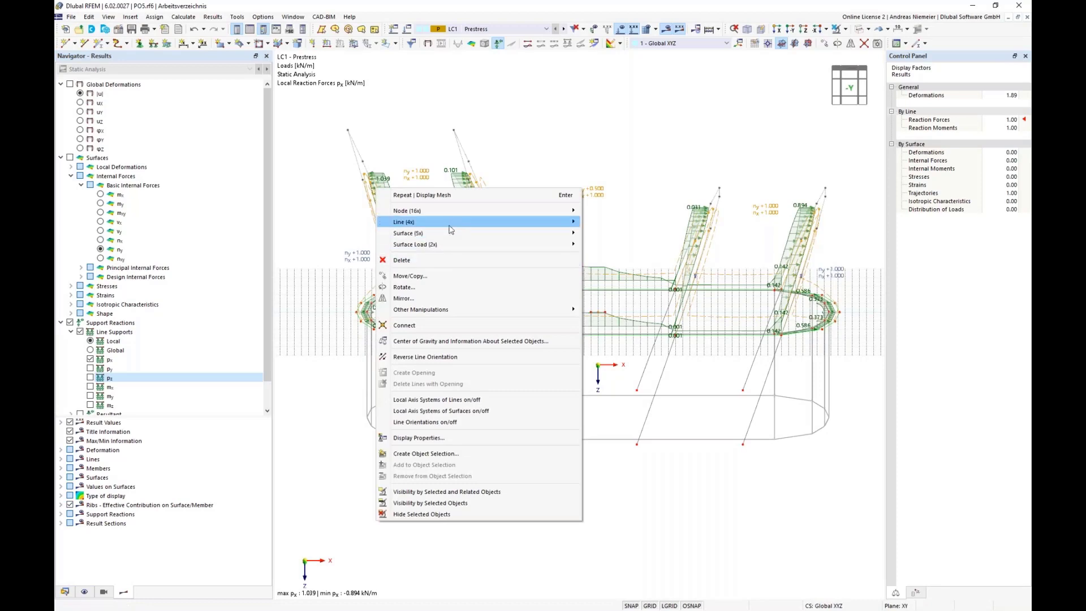
mouse_move(566, 222)
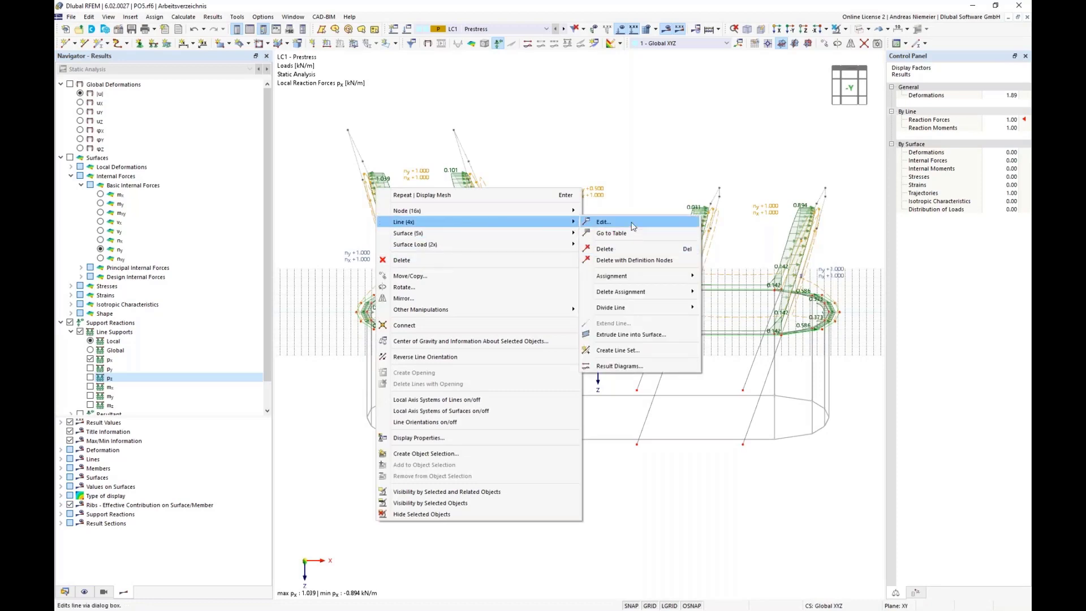
click(604, 222)
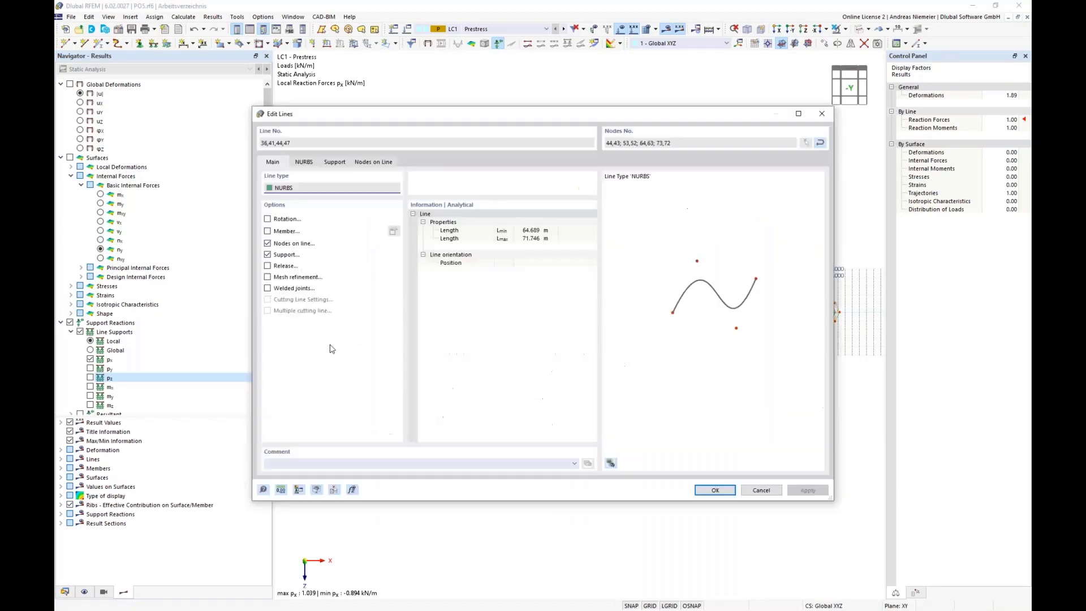
click(268, 255)
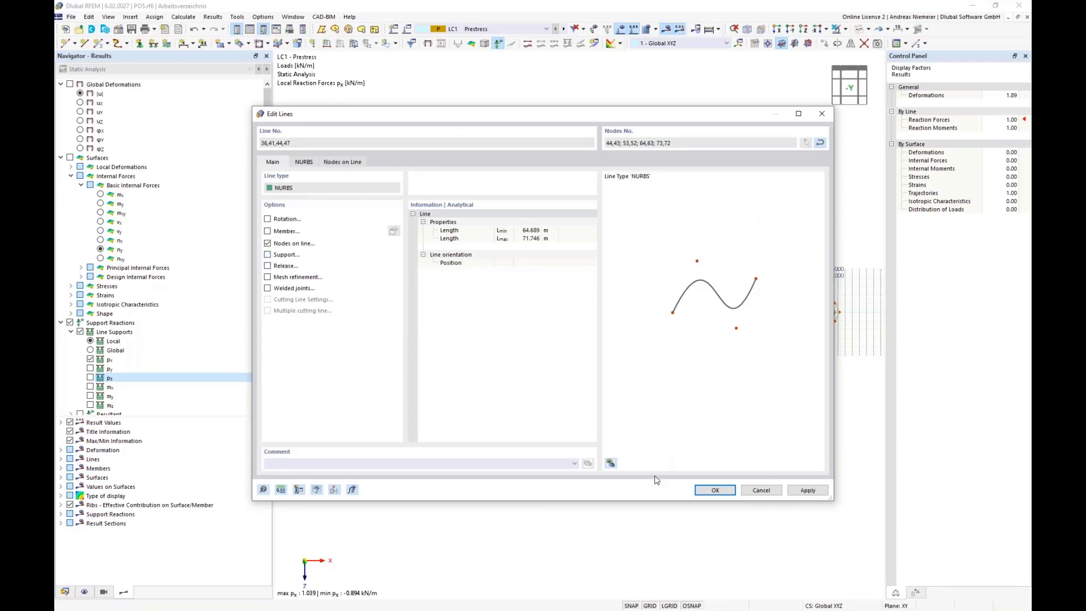
click(705, 489)
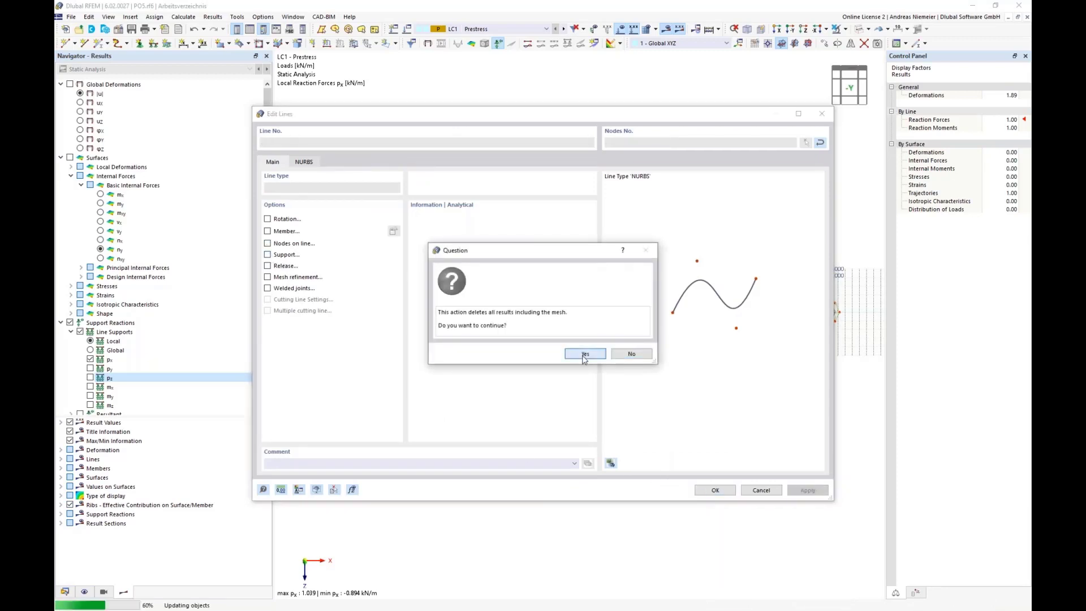
click(585, 354)
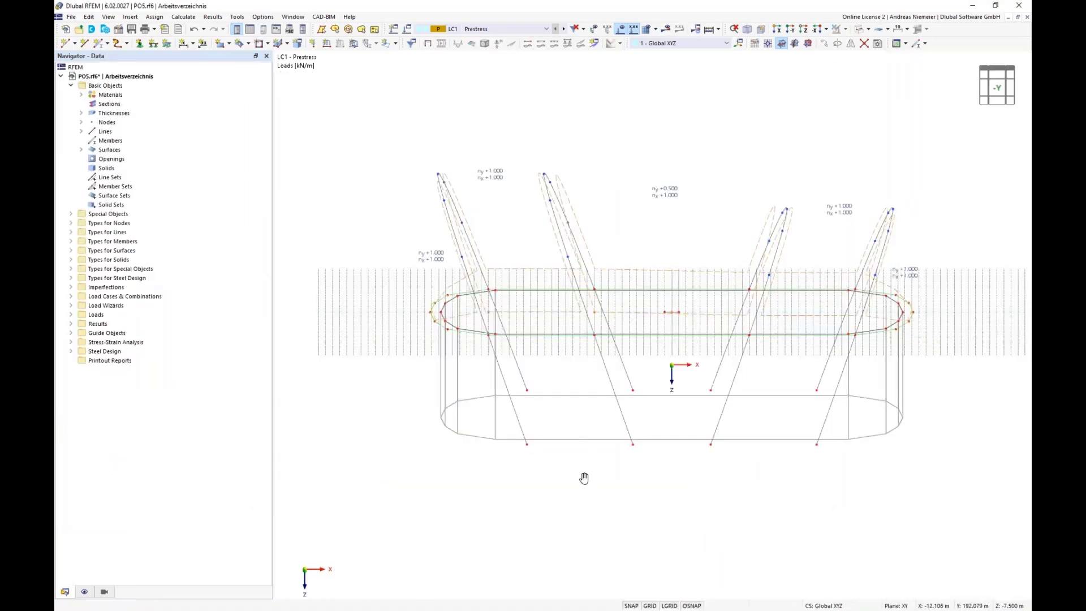
Step: Hide the work plane grid and limit the model's visibility to lines of type NURBS, with surfaces excluded
middle_drag(582, 478, 480, 502)
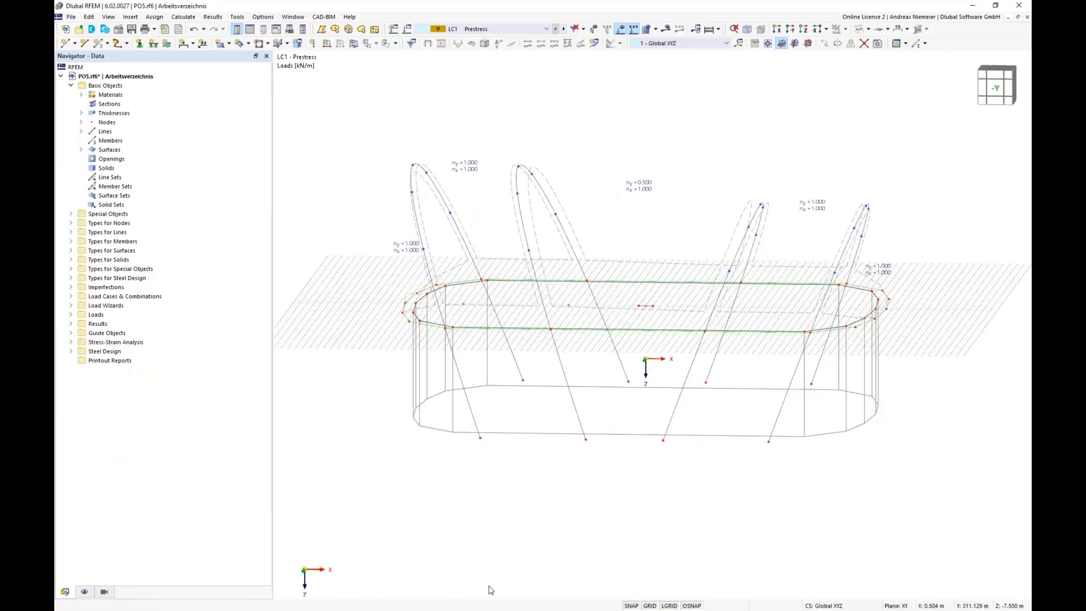
click(650, 606)
click(105, 593)
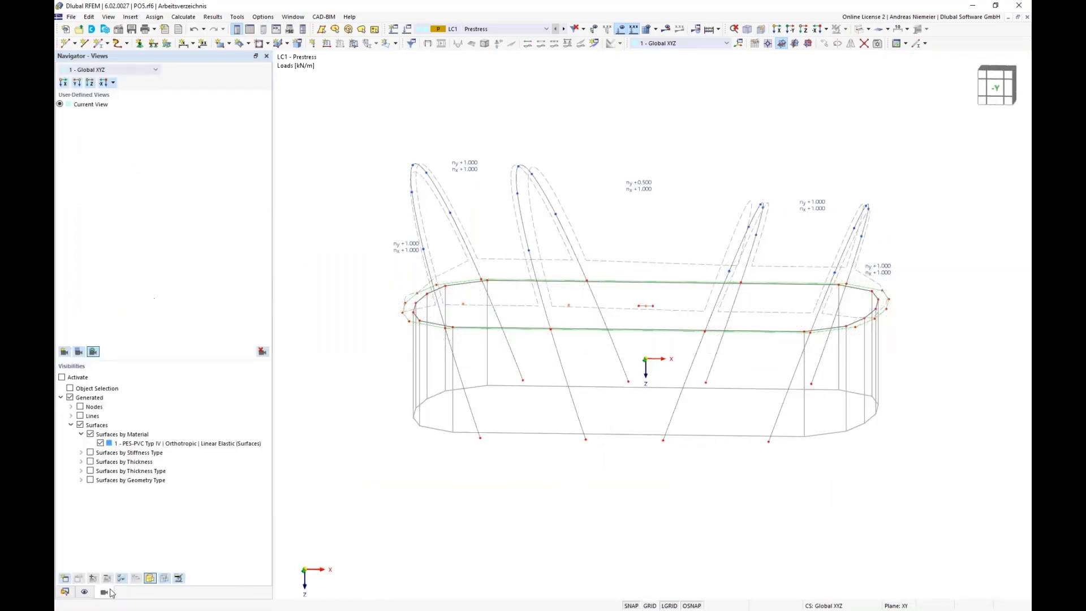
click(80, 425)
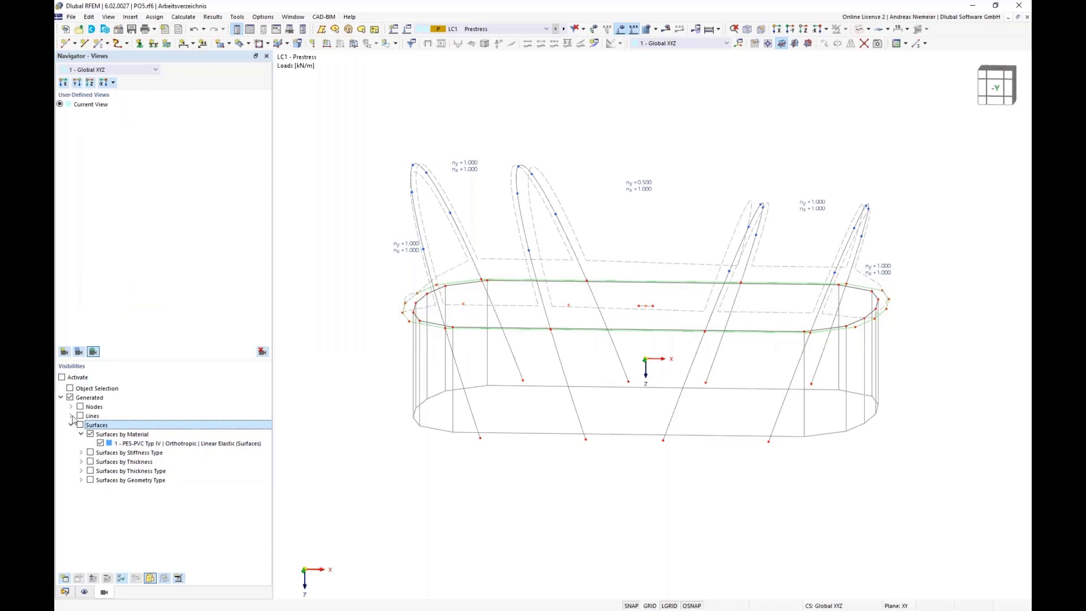
click(72, 416)
click(81, 424)
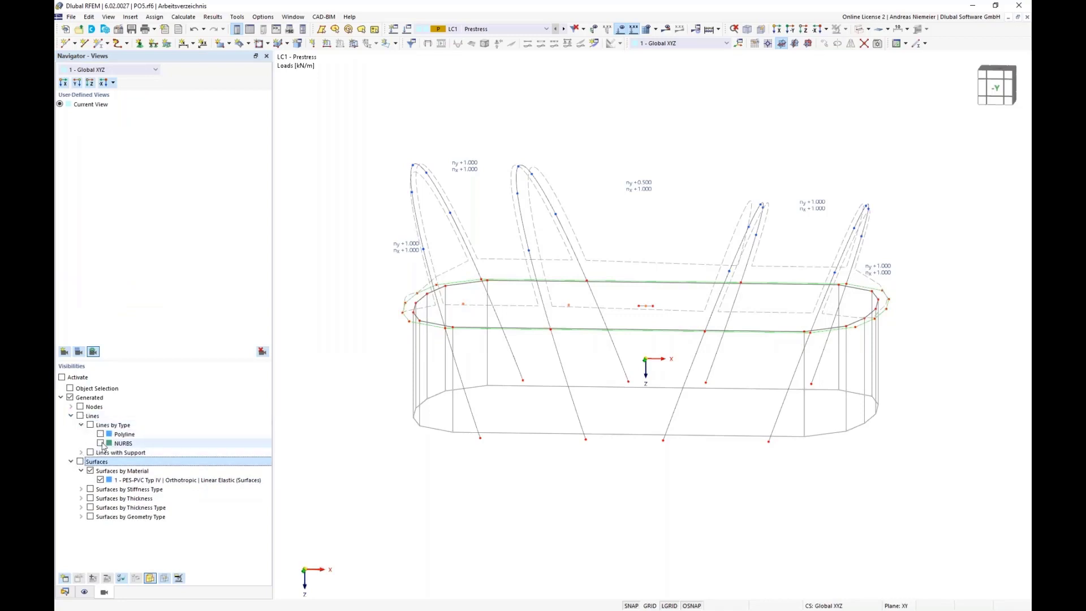
click(100, 443)
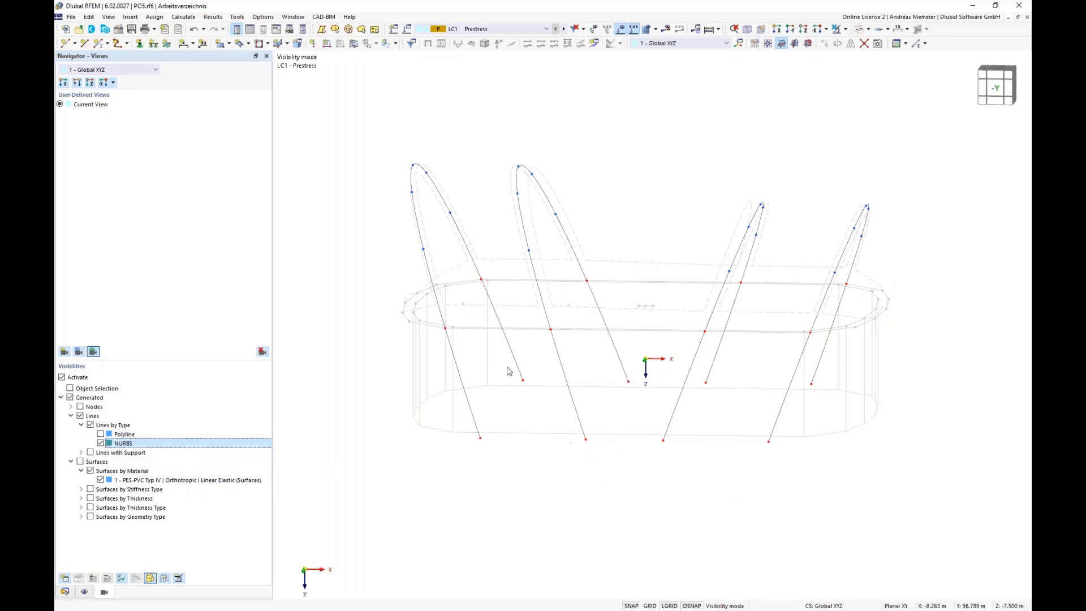
Step: Select all the NURBS arch lines and add a new beam member to them with a thin-walled parametric circular hollow section
scroll(671, 489, down, 1)
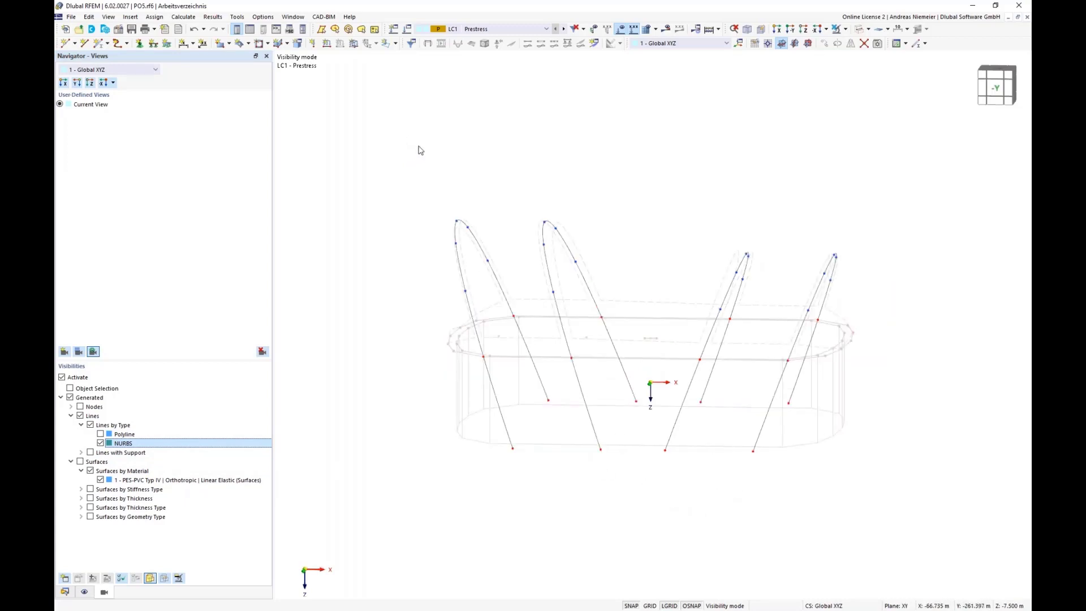
drag(419, 150, 908, 487)
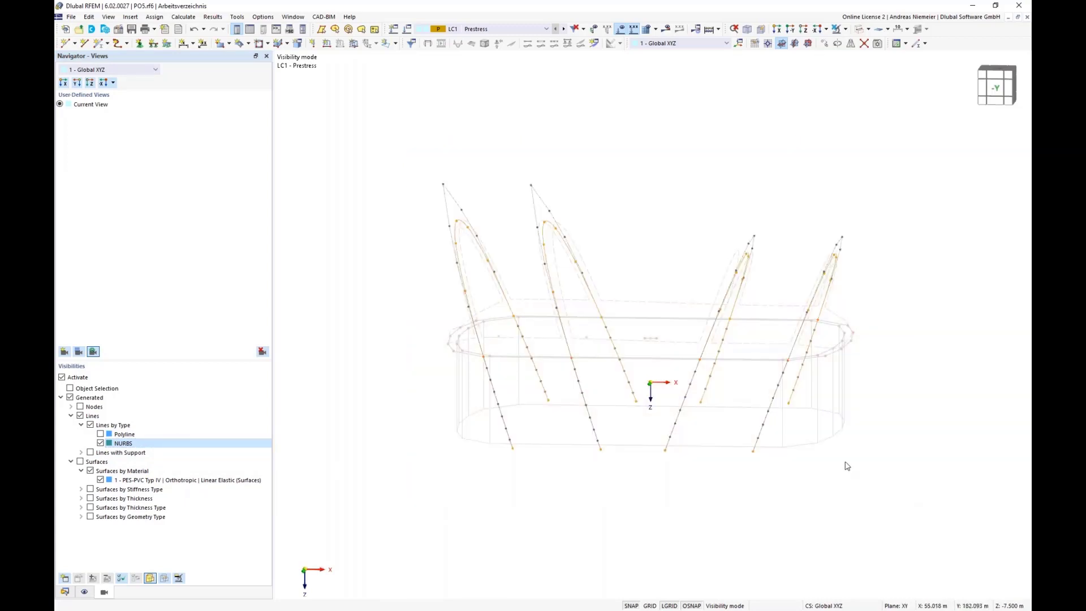
right_click(730, 295)
mouse_move(758, 326)
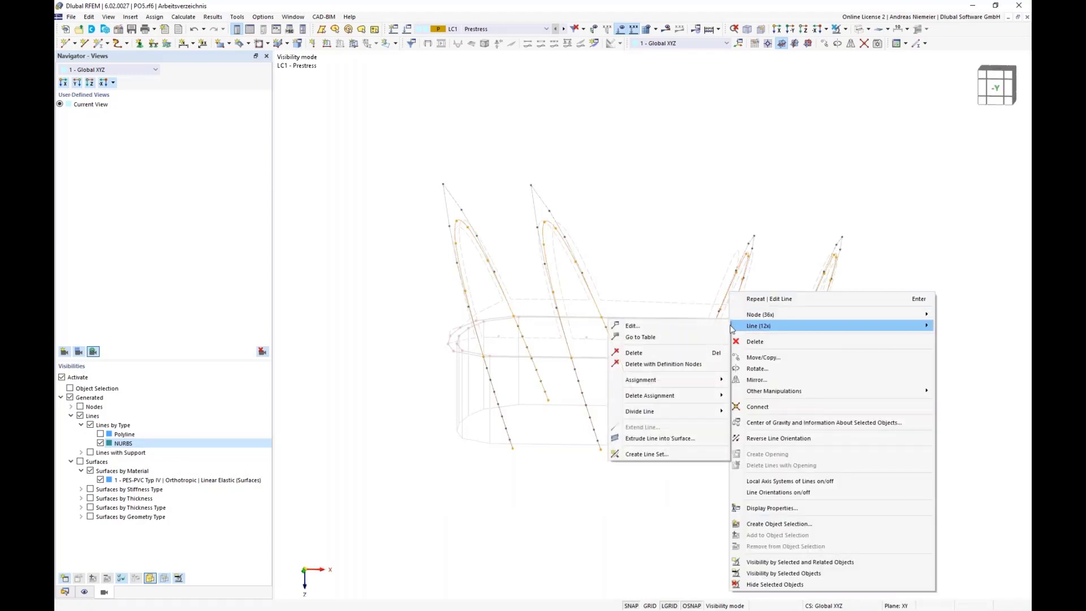
click(701, 327)
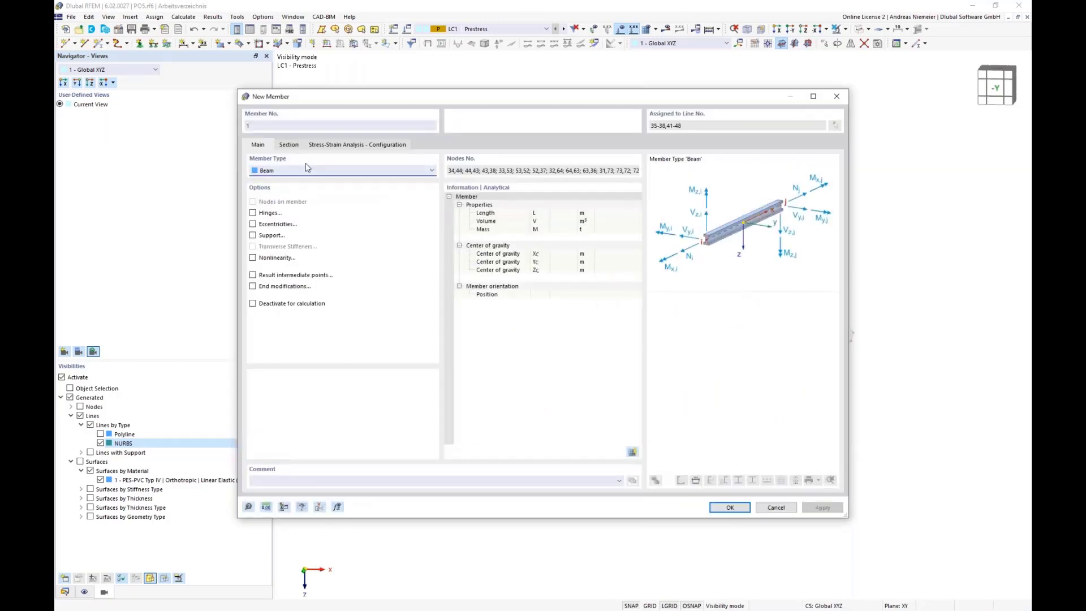
click(291, 145)
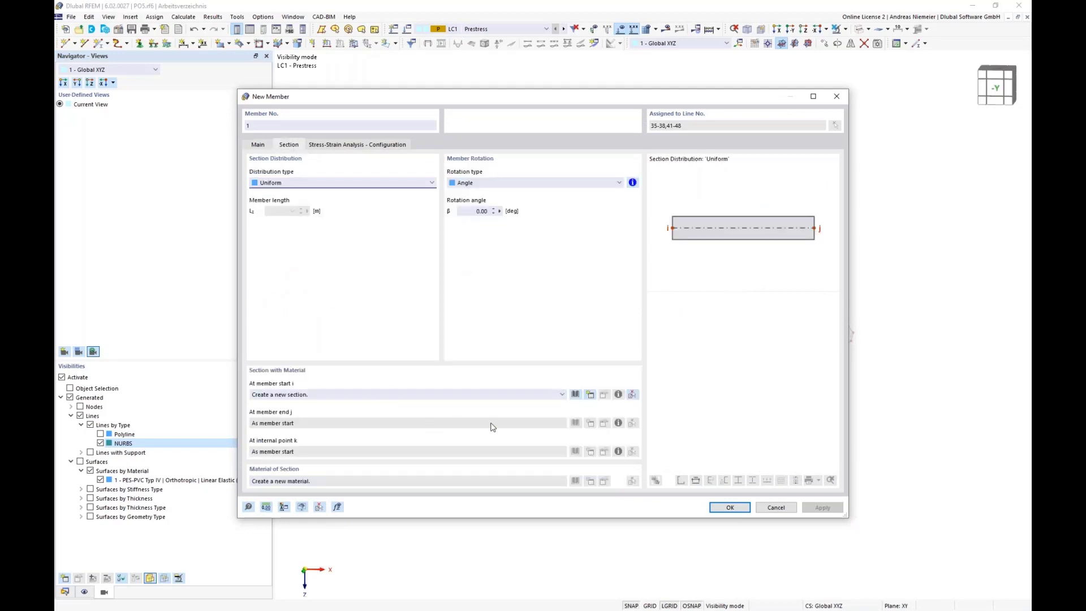
click(576, 395)
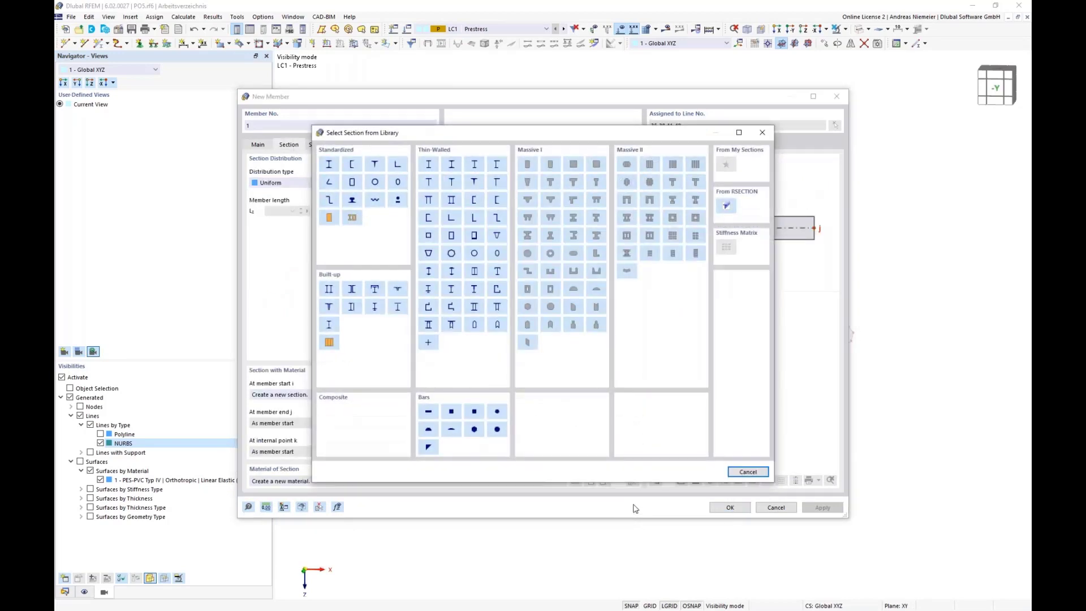
click(476, 256)
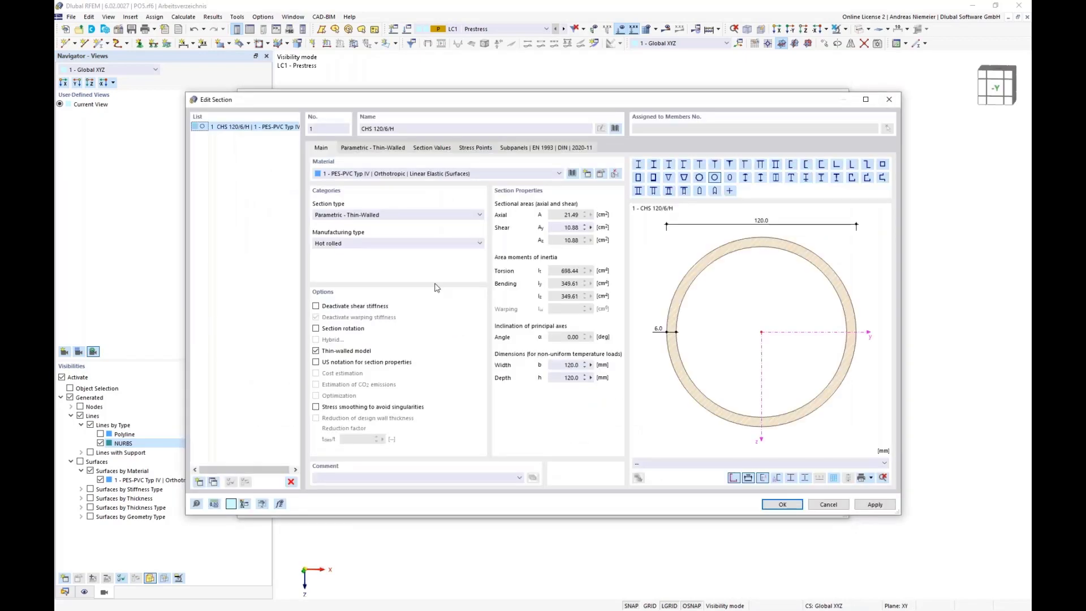
Step: Assign steel S355 per EN 1993-1-1:2005-05 from the material library to the circular hollow section
click(573, 174)
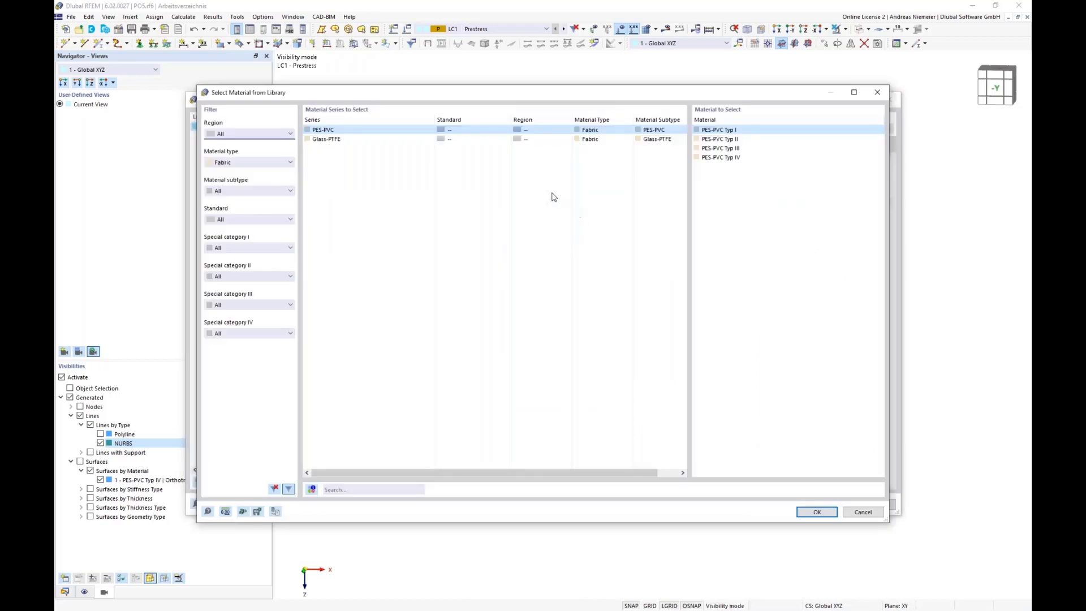
click(231, 163)
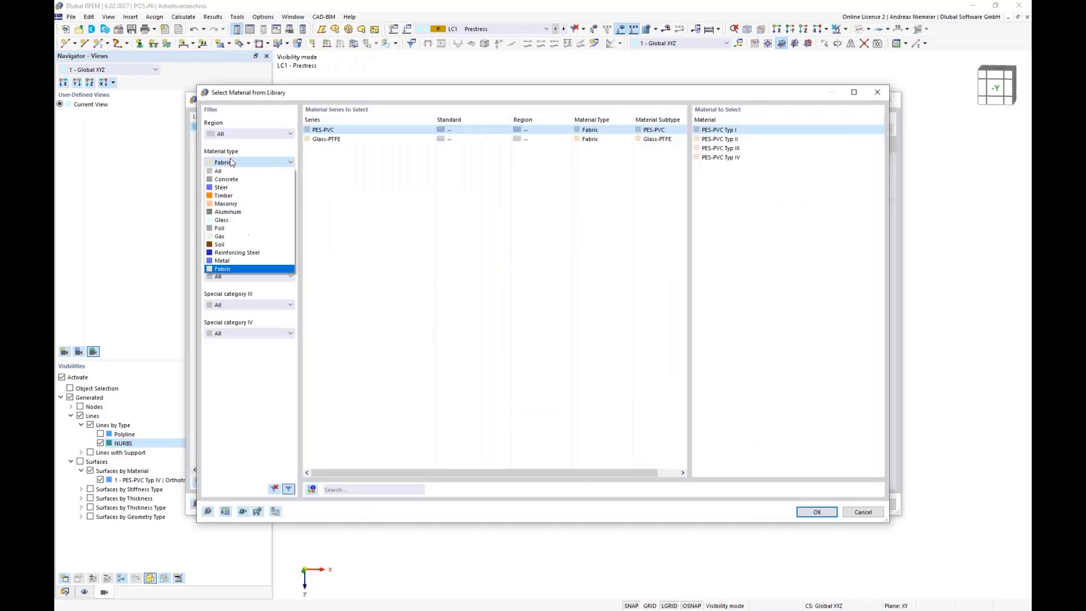
click(233, 188)
click(348, 488)
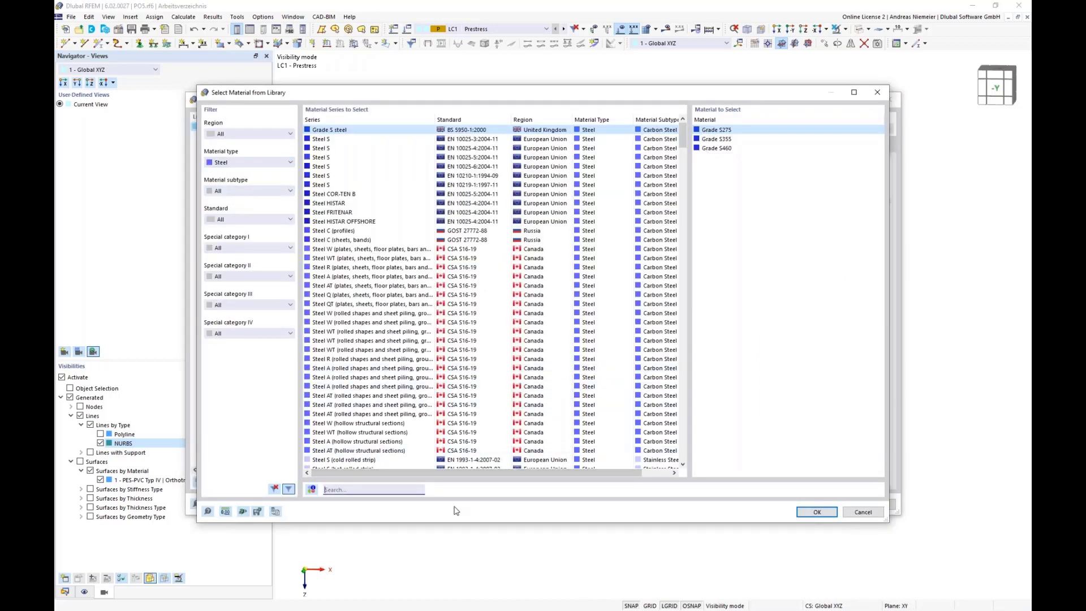
text(s355)
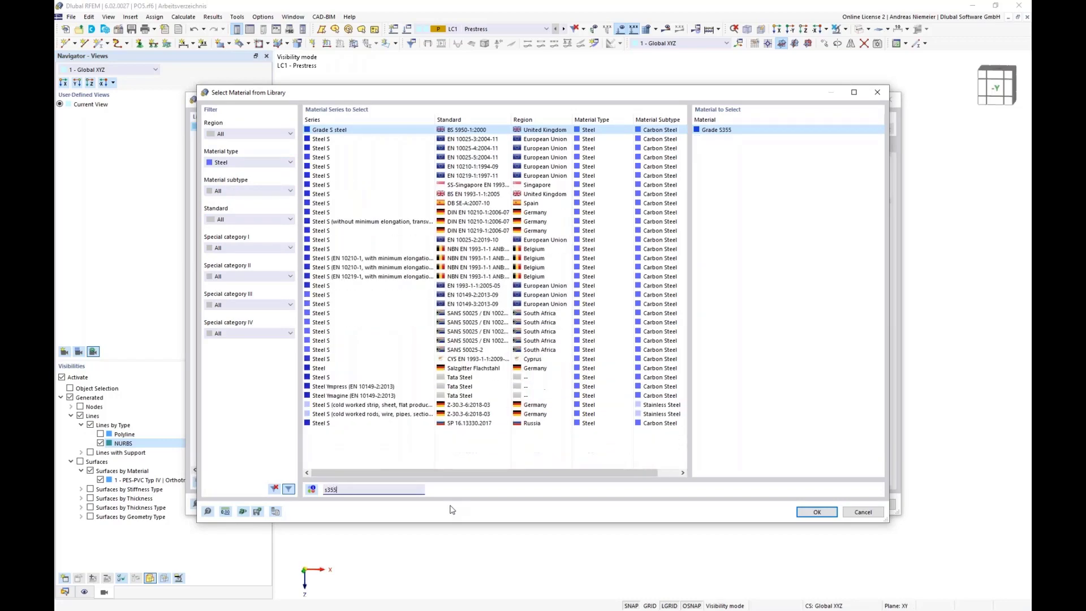
click(464, 286)
click(817, 512)
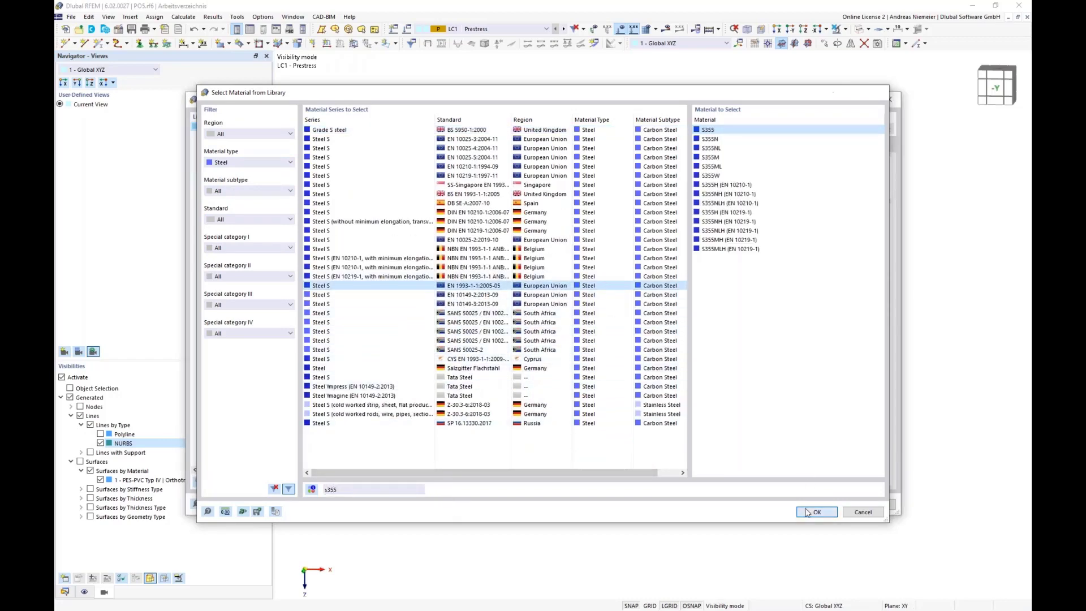
Step: Set the hollow section's diameter to 1000 mm and wall thickness to 25 mm, and create the beam members on the arch lines
click(388, 149)
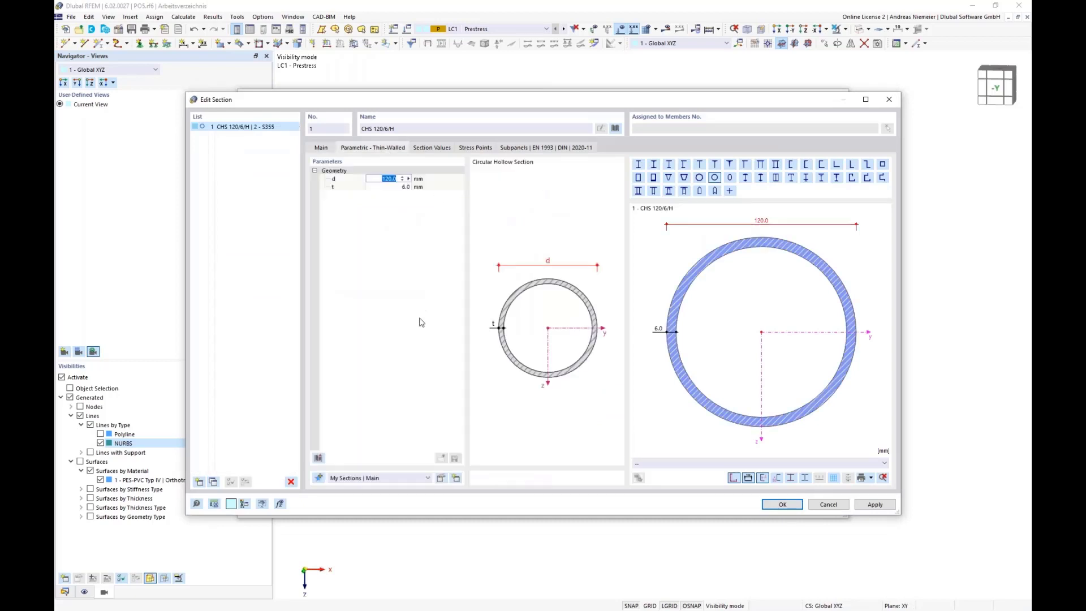
text(1)
key(Tab)
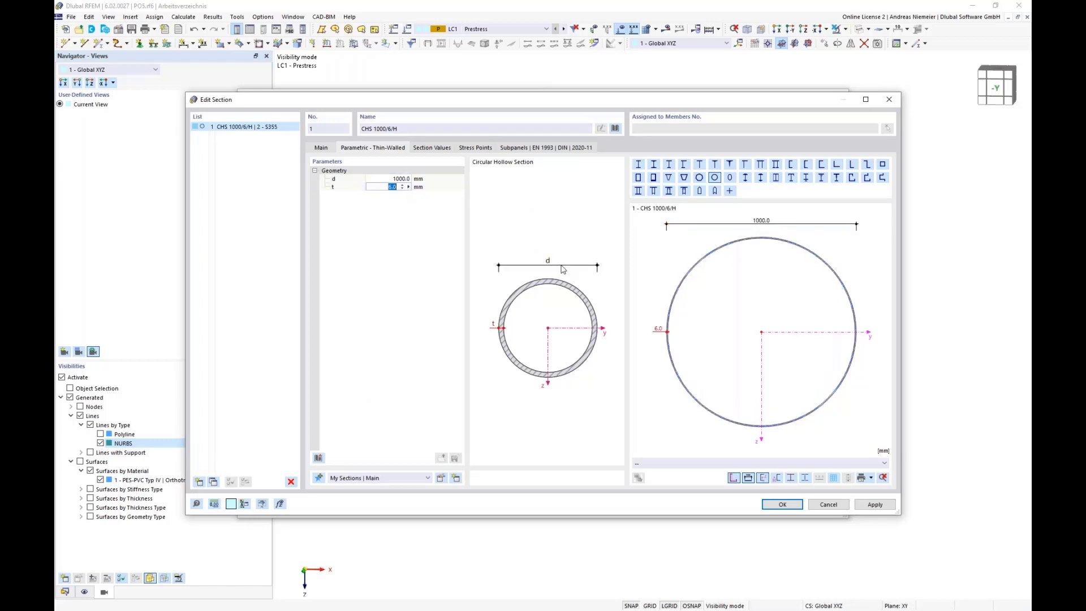
text(25)
key(Return)
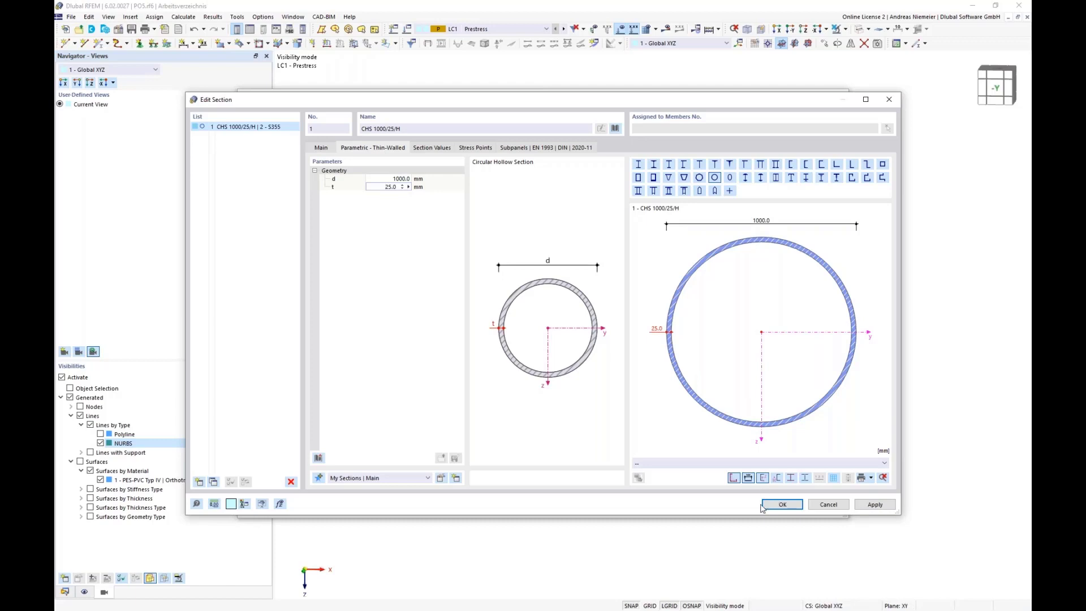
click(794, 505)
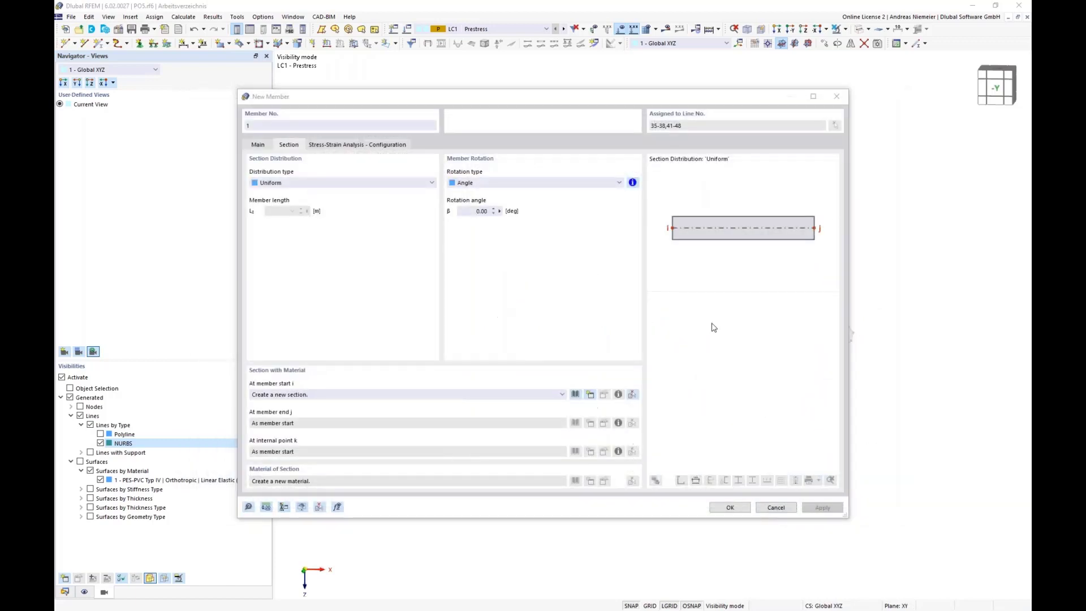
click(730, 508)
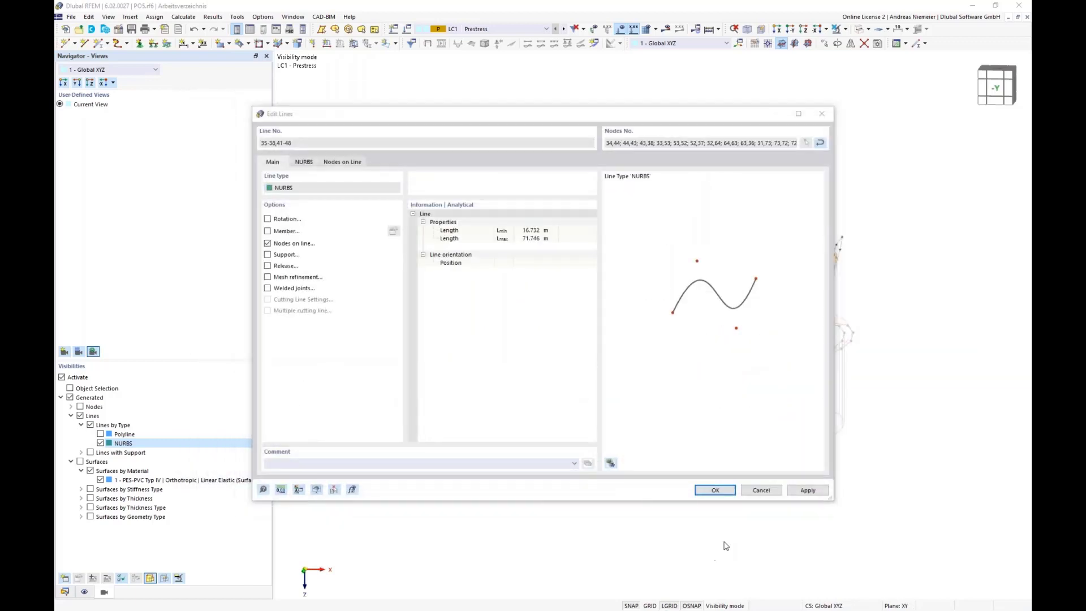
click(715, 490)
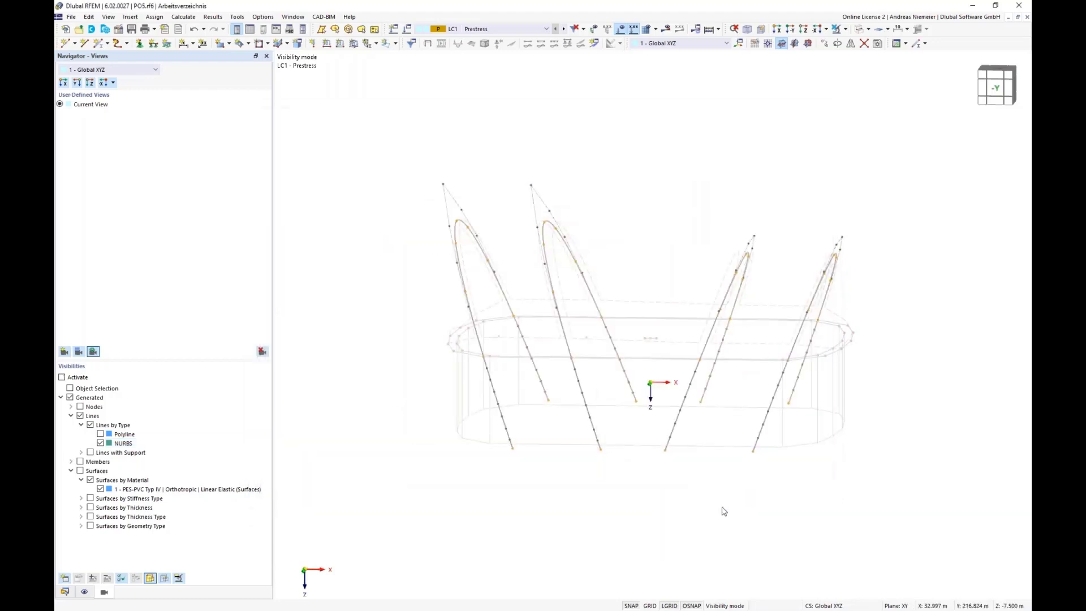
Step: Display the whole model with solidly rendered arch members, with visibility mode off and the loads hidden
click(860, 29)
ctrl+middle_drag(739, 185, 687, 206)
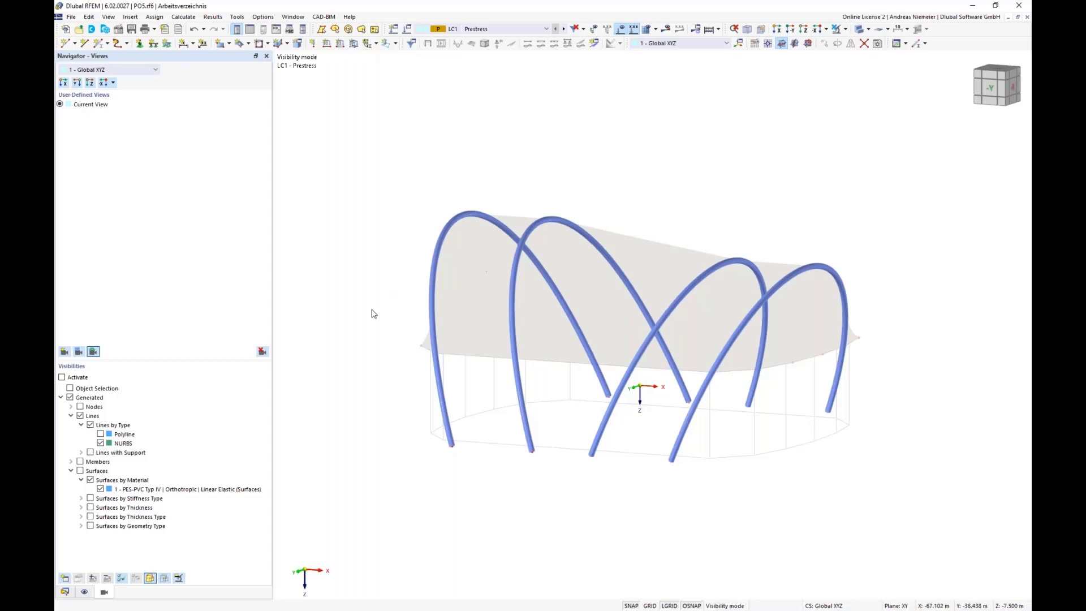
ctrl+middle_drag(405, 462, 453, 451)
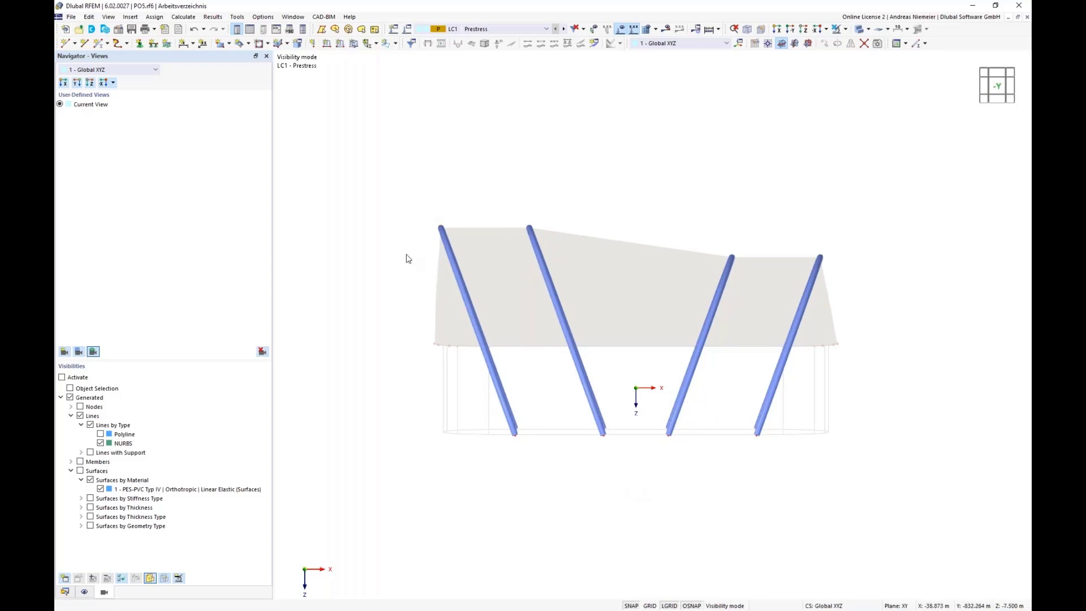
click(837, 29)
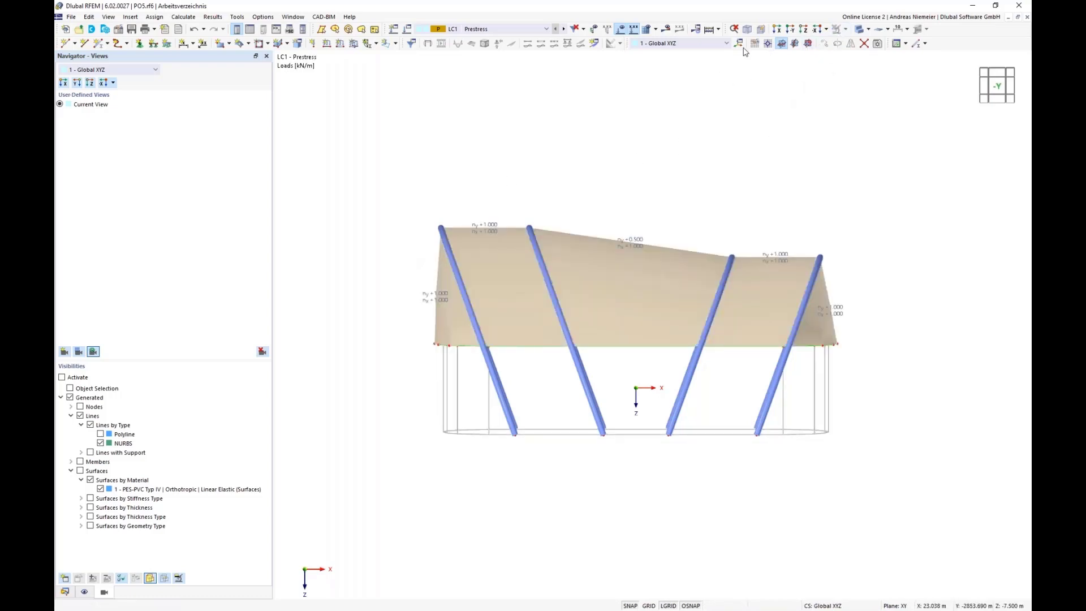
click(620, 30)
Step: In the Z-direction view, convert edge line 21 into an arc with its control point at X -18.460 m, Z -7.500 m, shifted inward in Y
click(803, 30)
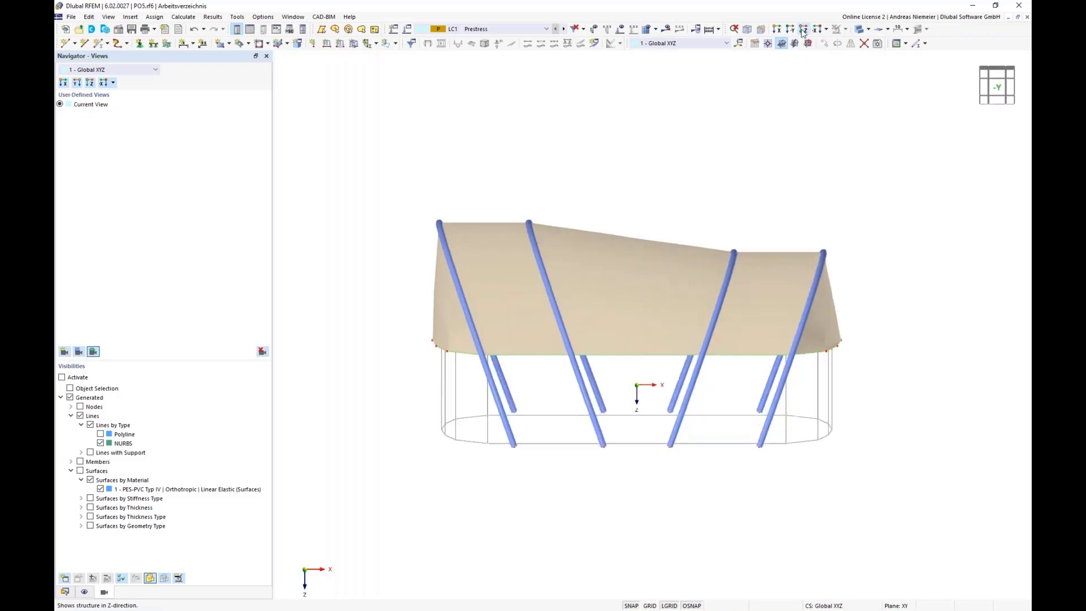
scroll(453, 116, up, 5)
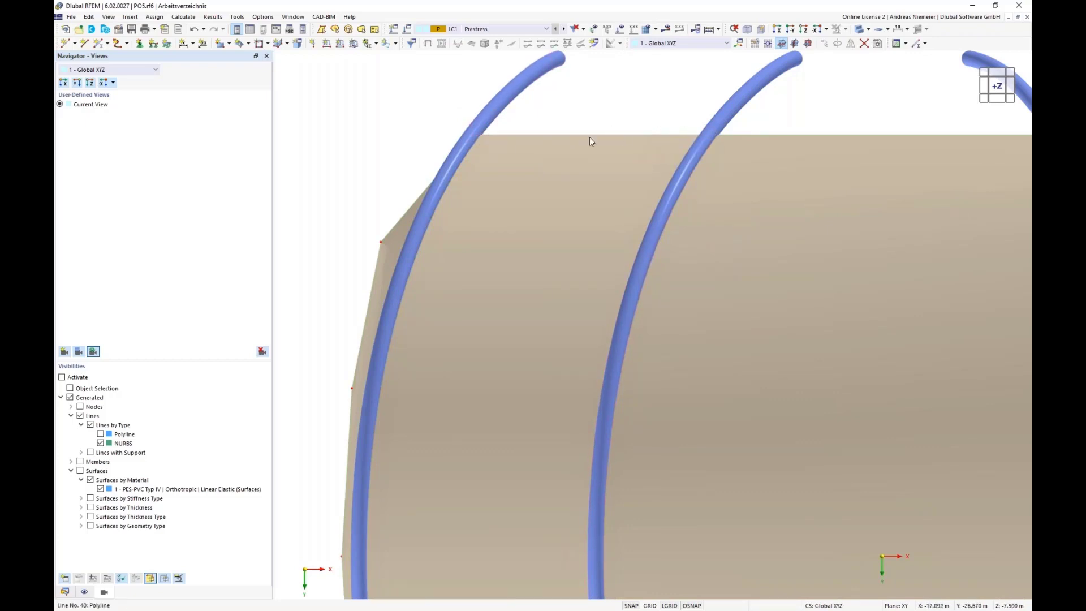
scroll(521, 141, down, 5)
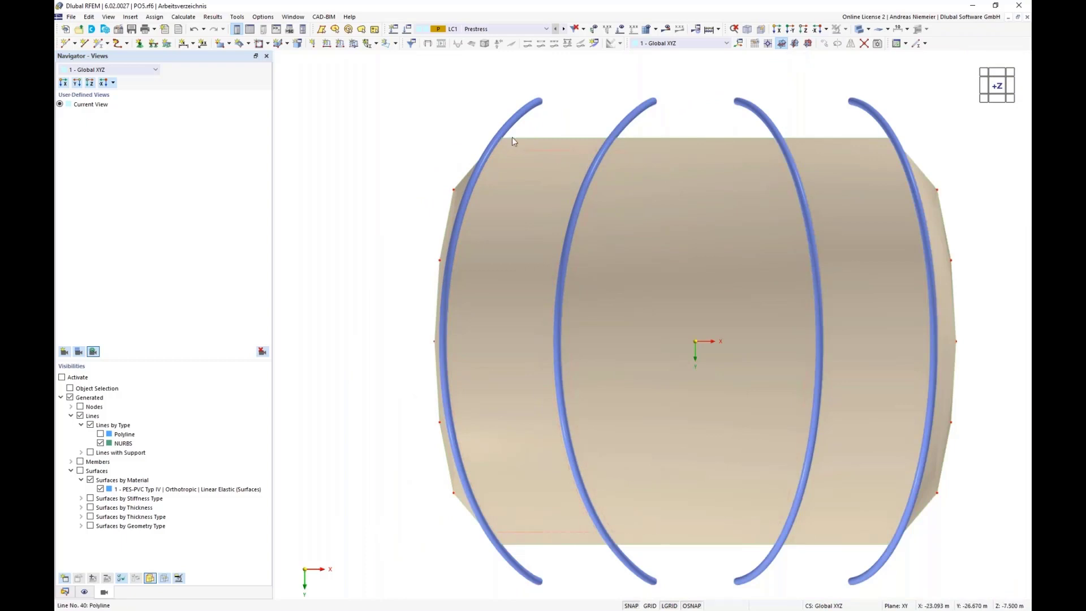
mouse_move(581, 201)
double_click(554, 547)
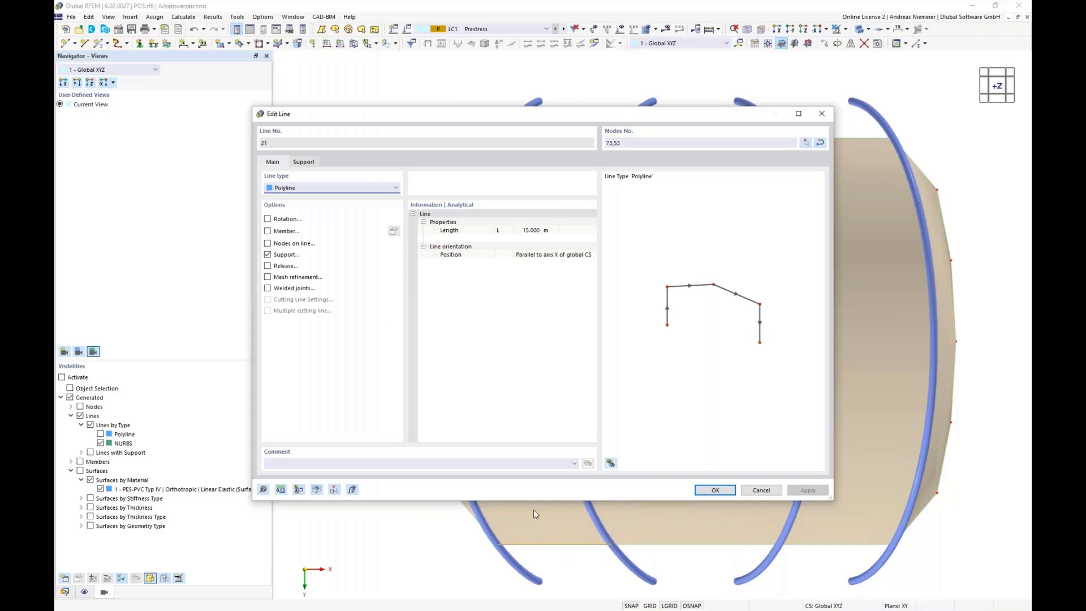
click(327, 191)
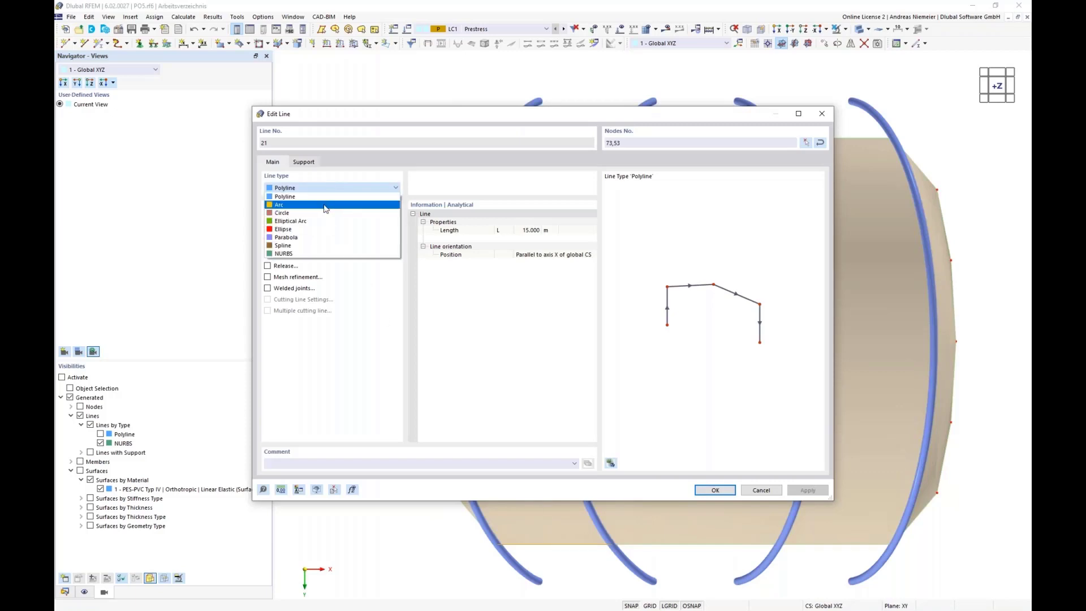
click(324, 205)
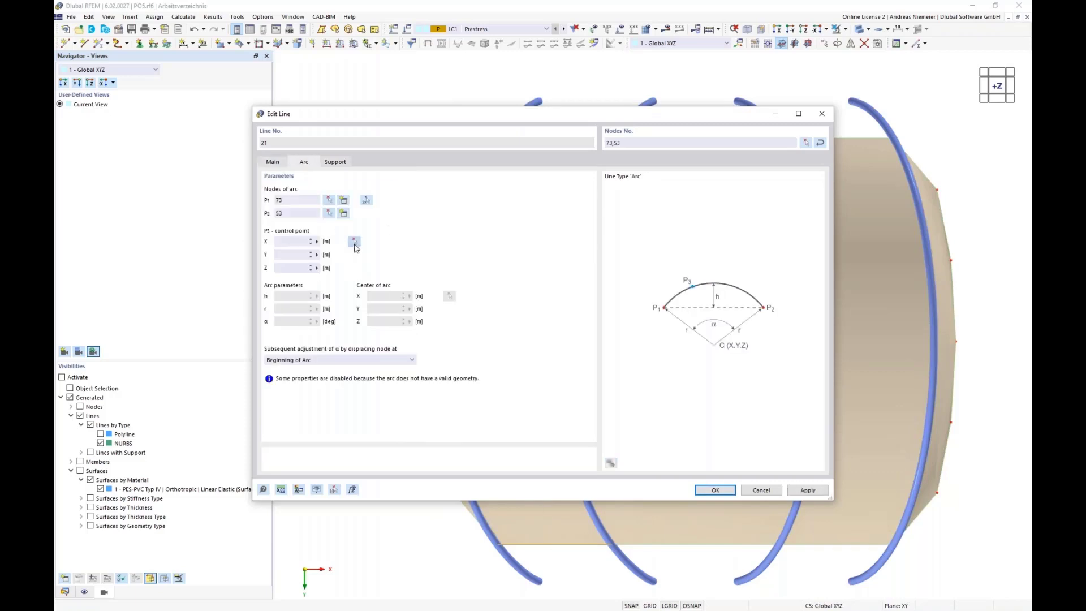
click(354, 241)
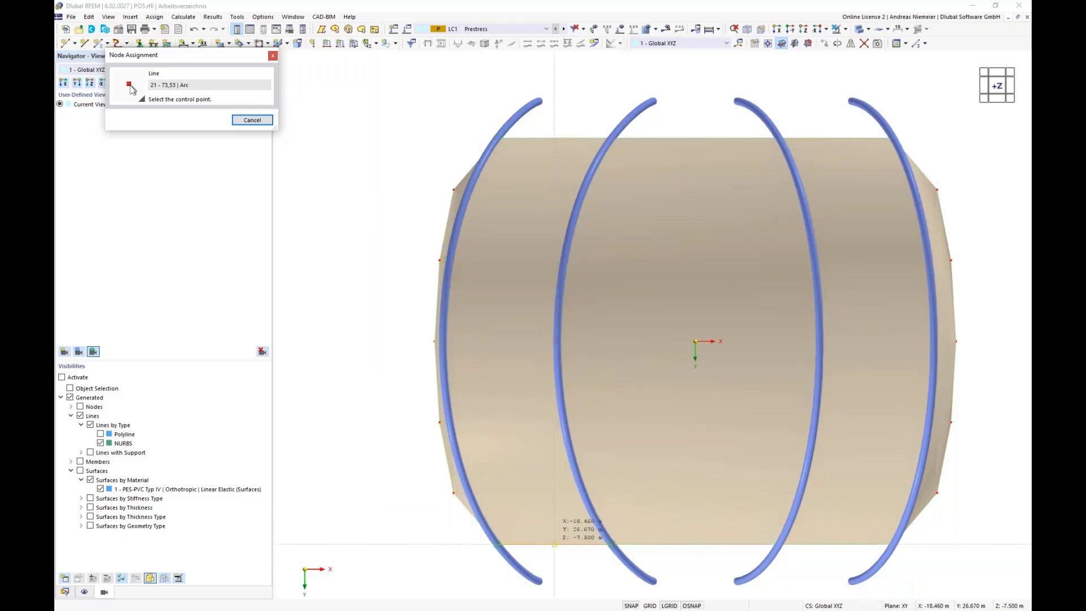
click(555, 544)
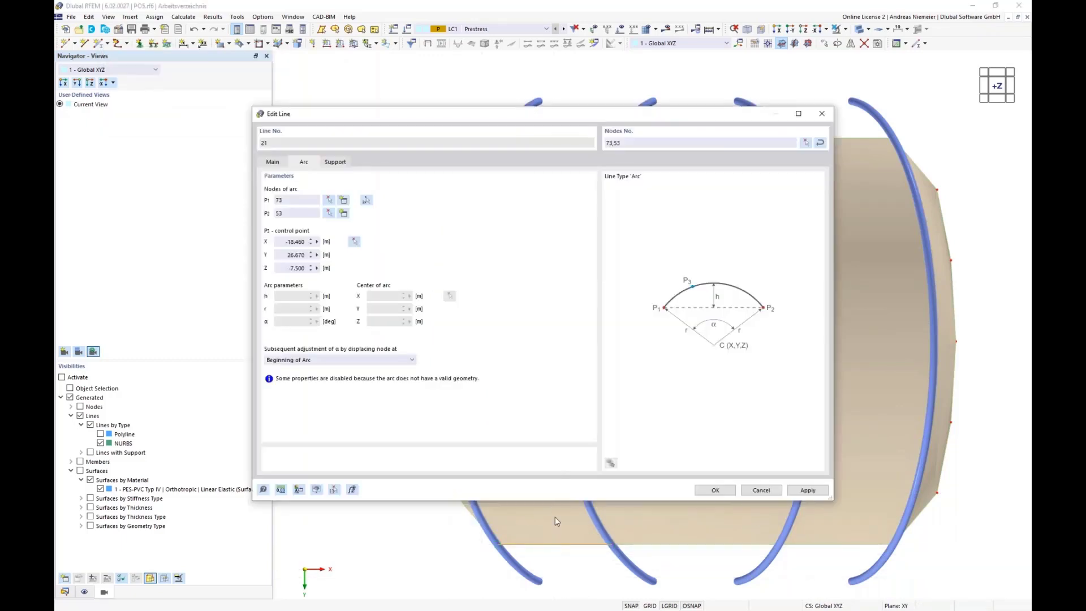
click(288, 255)
click(710, 491)
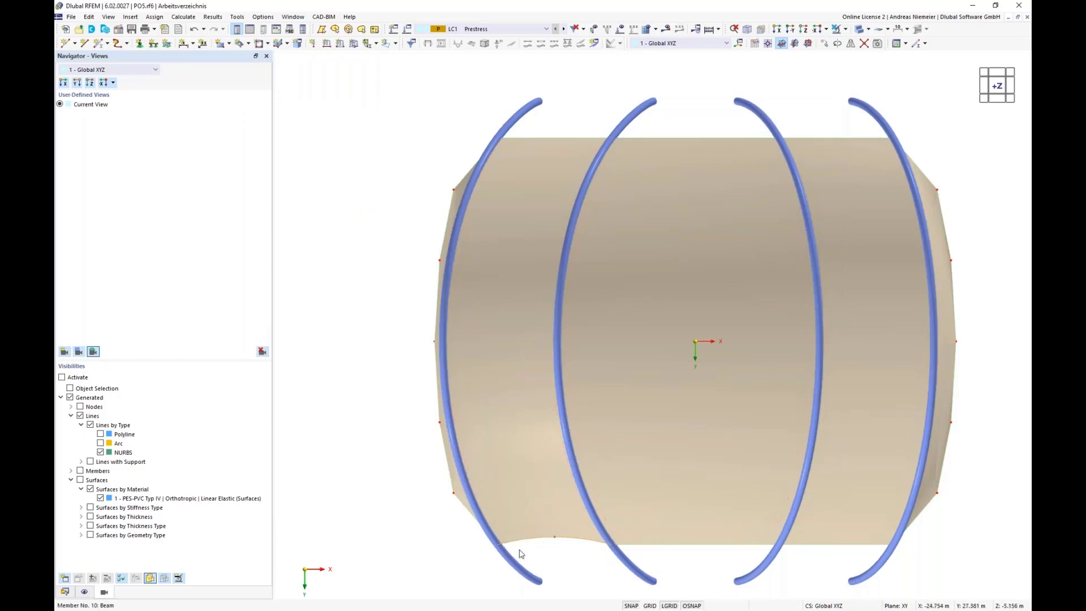
Step: Convert edge line 34 into an arc with its control point at X 18.460 m, Z -7.500 m, shifted inward in Y
double_click(822, 547)
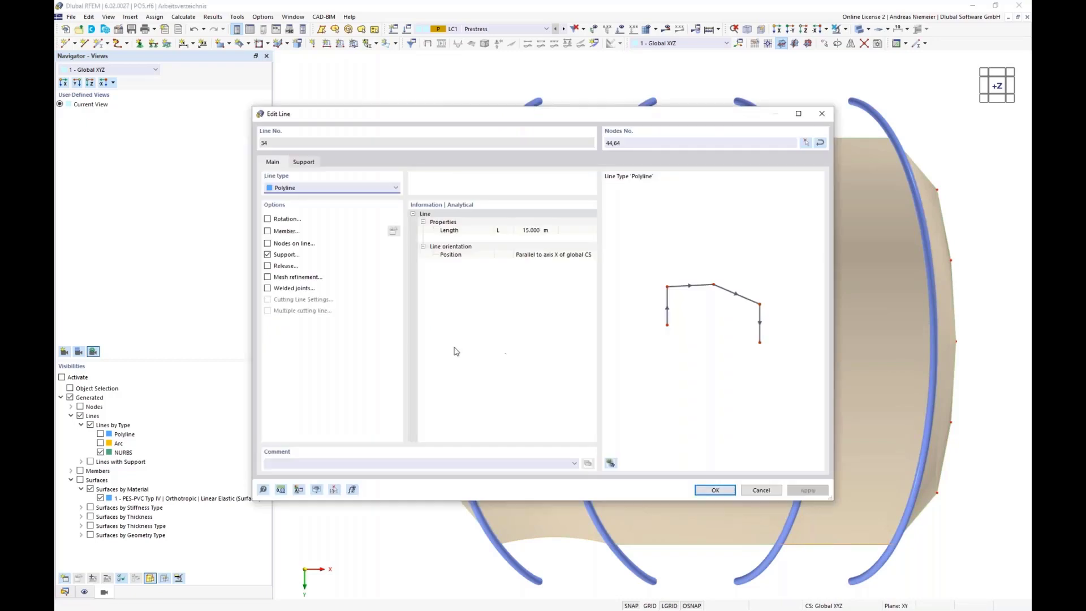
click(320, 191)
click(315, 217)
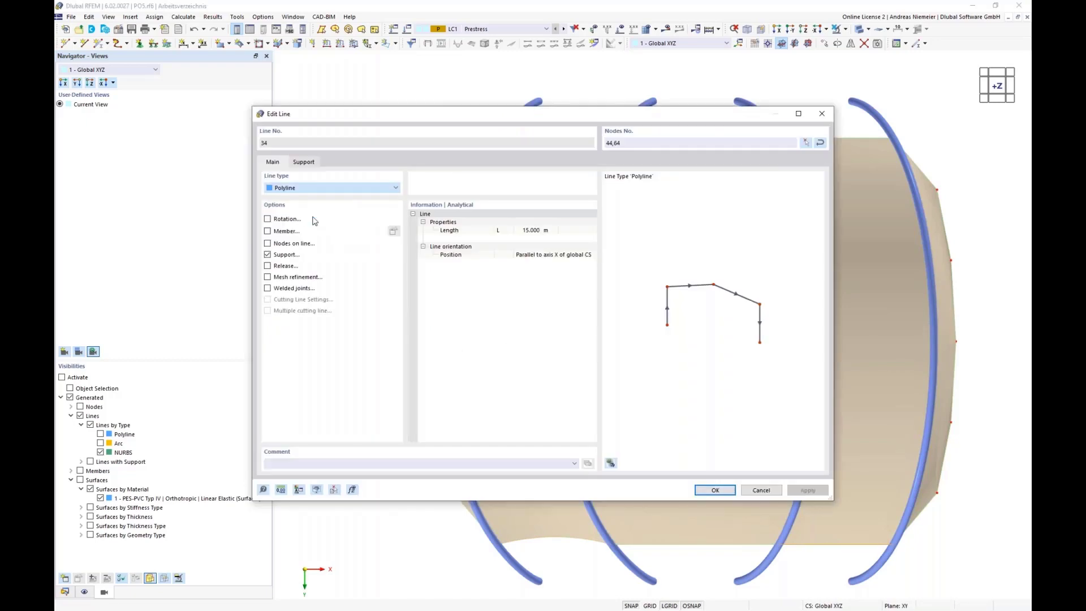
click(354, 242)
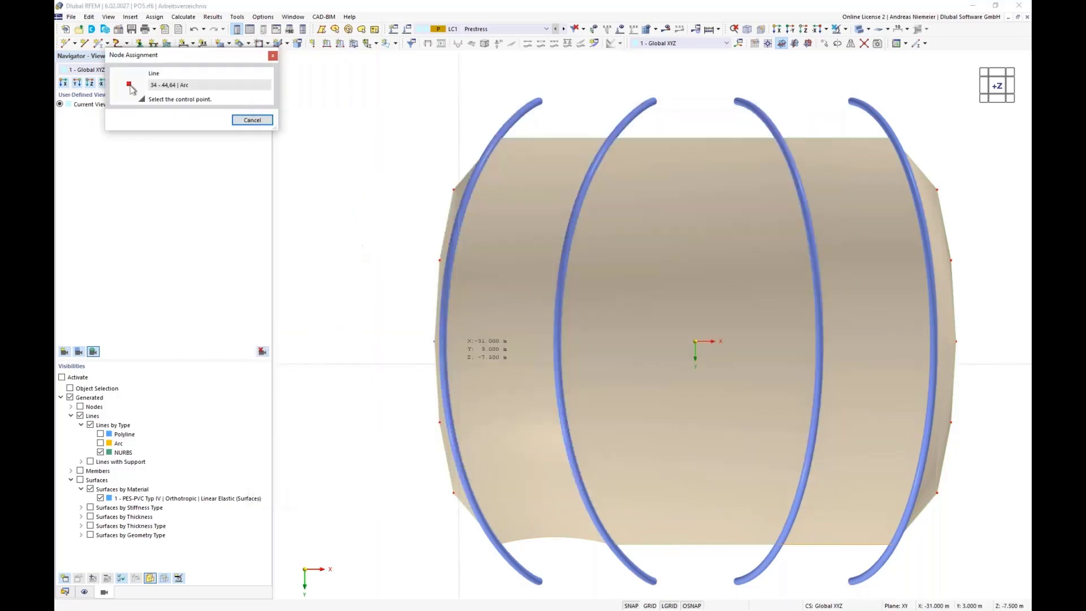
click(836, 545)
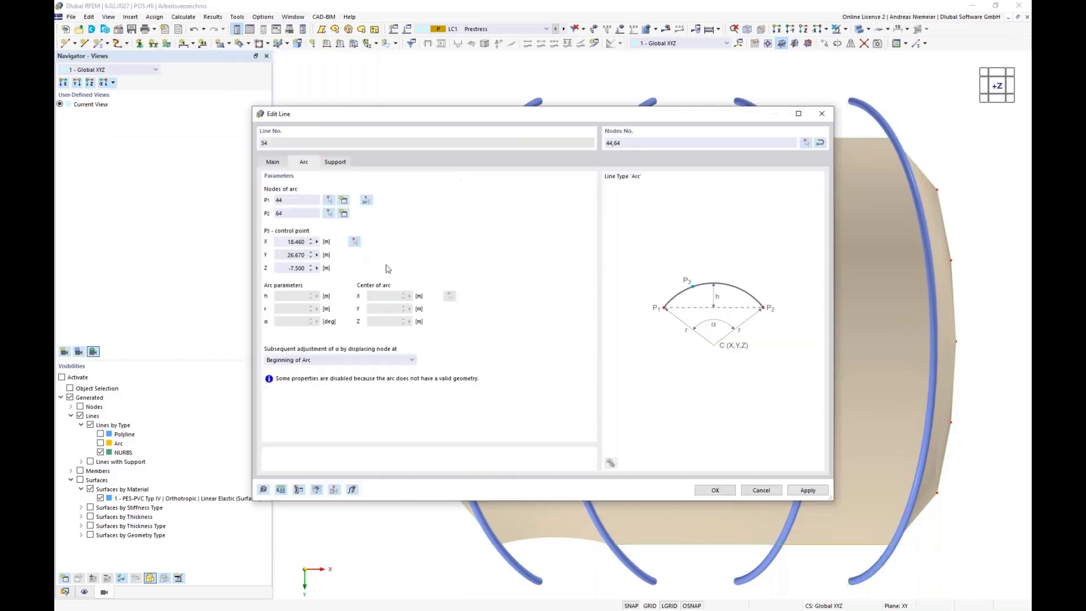
click(296, 255)
click(715, 492)
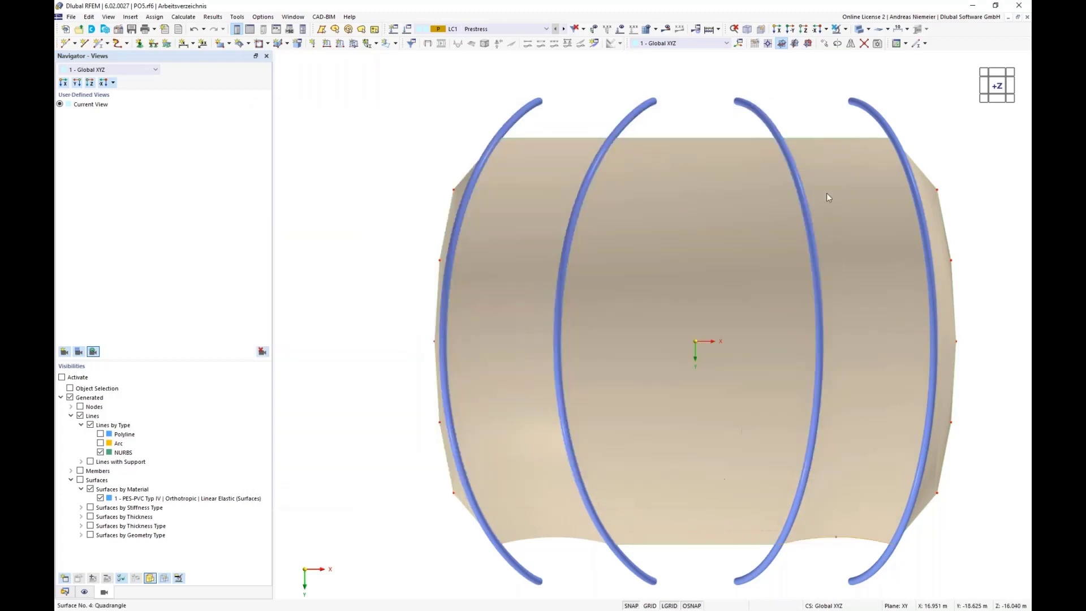
Step: Convert edge line 28 into an arc with its control point at X 18.460 m, Z -7.500 m, shifted inward in Y
double_click(824, 137)
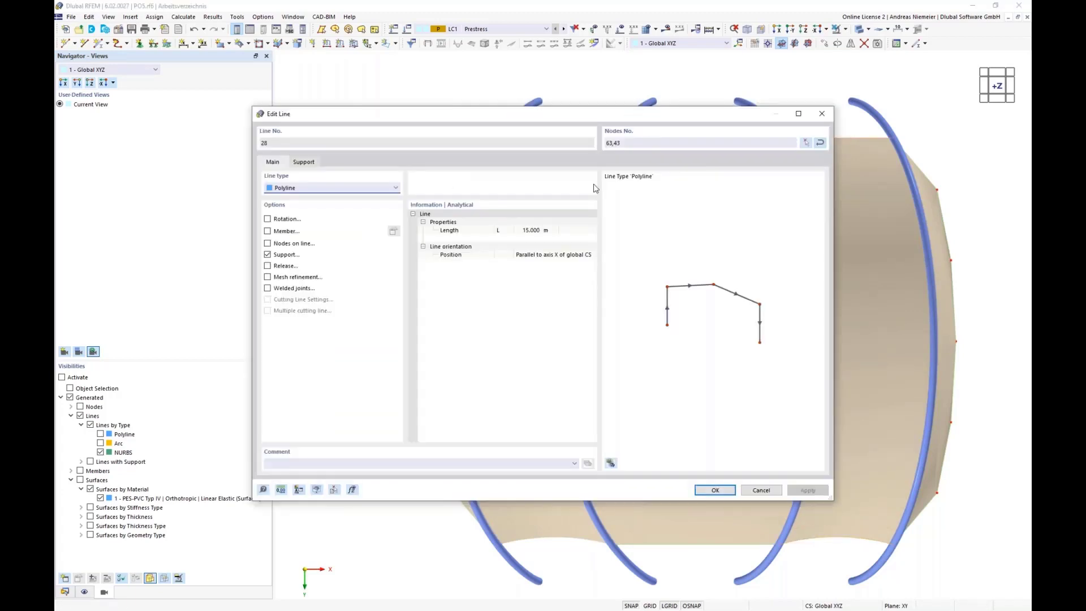
click(299, 189)
click(299, 203)
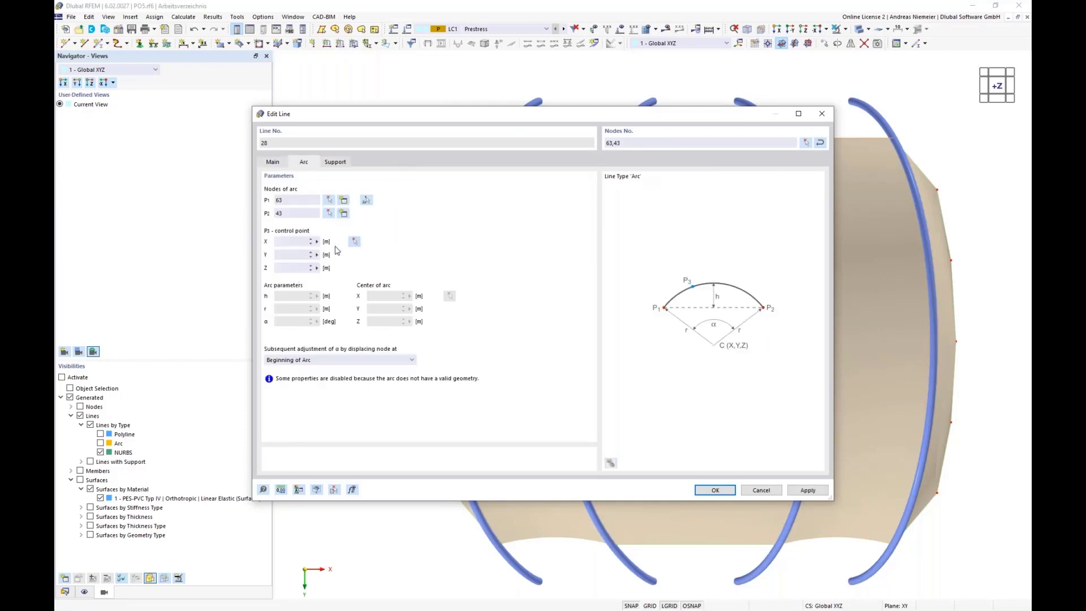
click(354, 242)
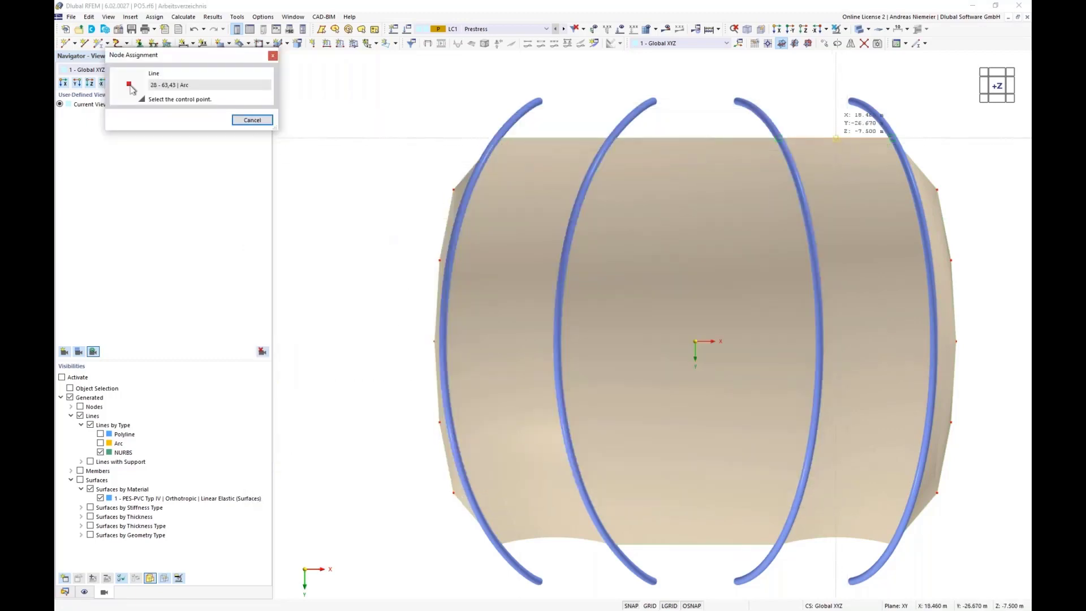
click(836, 137)
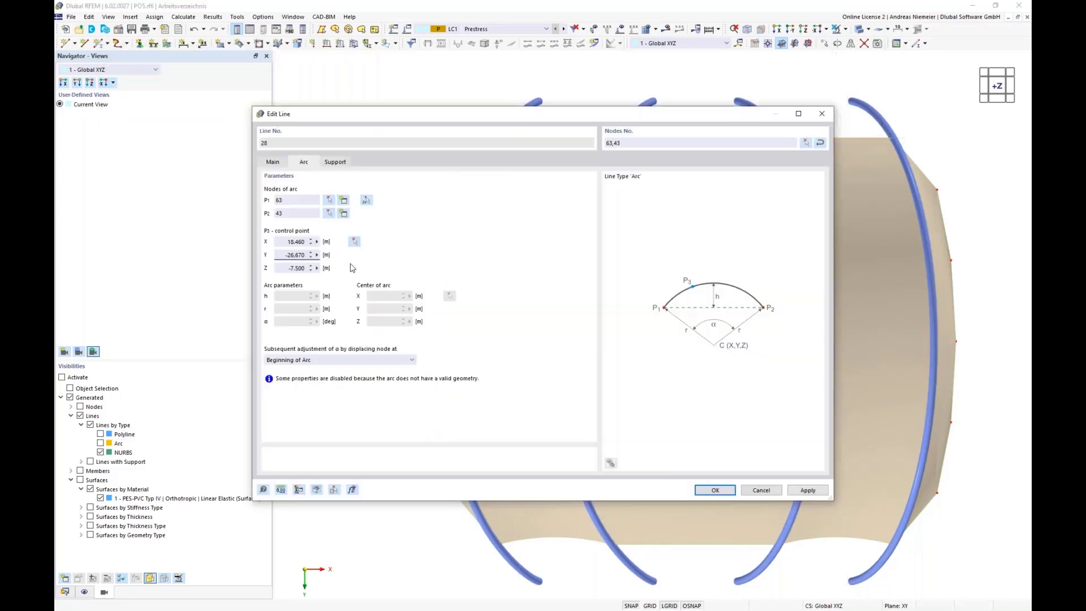
click(715, 490)
Step: Convert edge line 40 into an arc with its control point at X -18.460 m, Z -7.500 m, shifted inward in Y
double_click(571, 137)
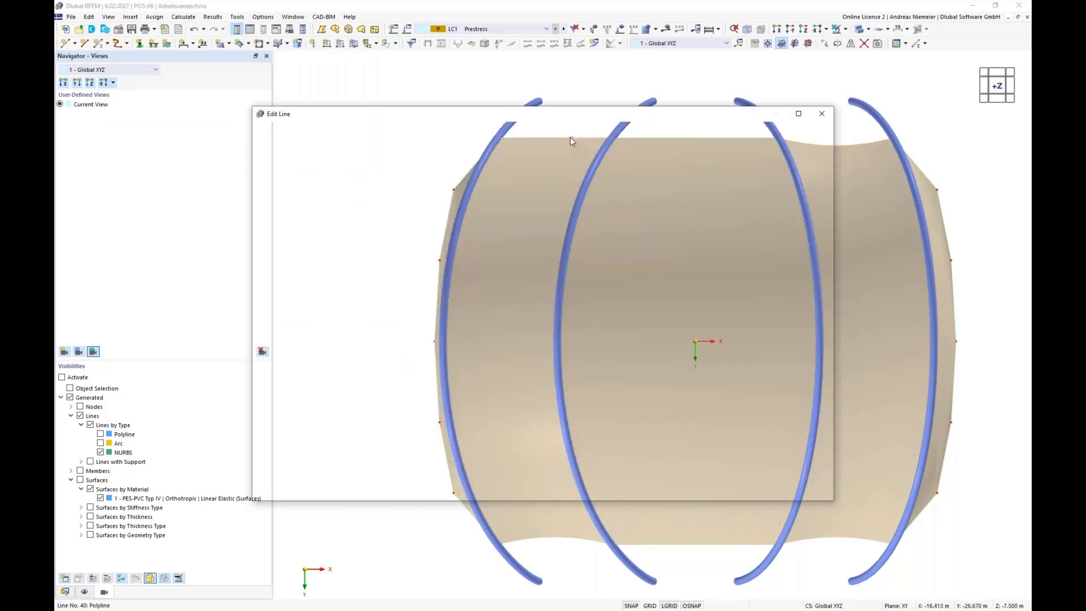
click(322, 189)
click(318, 206)
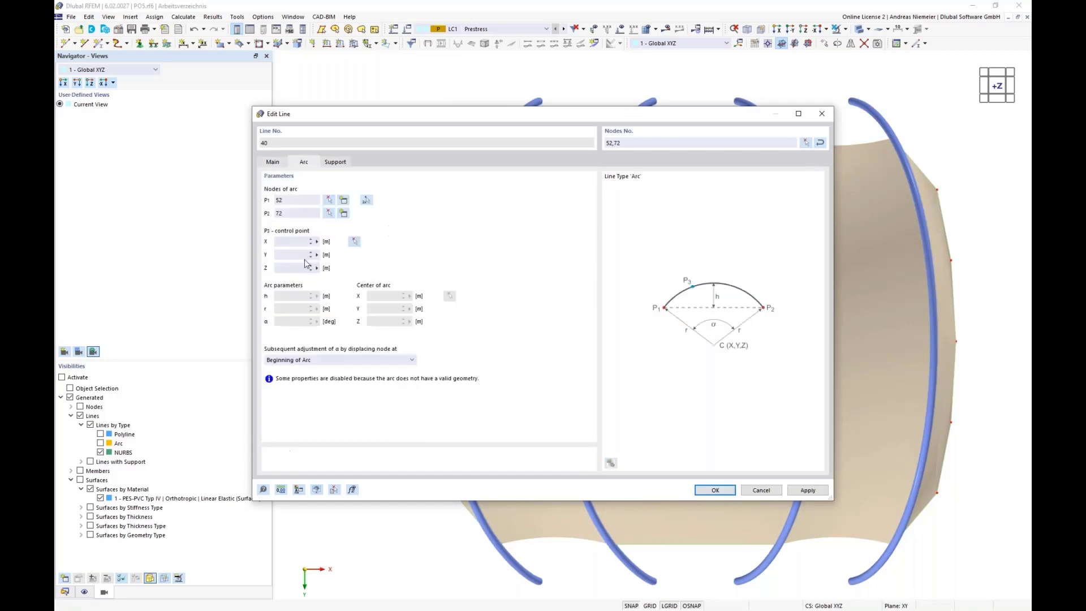
click(355, 243)
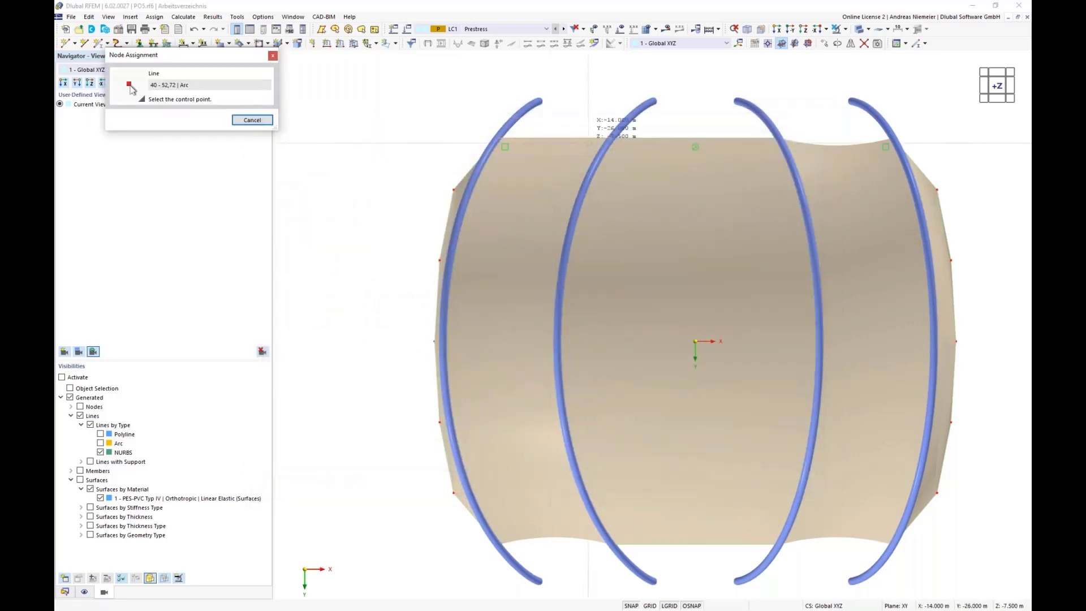
click(555, 138)
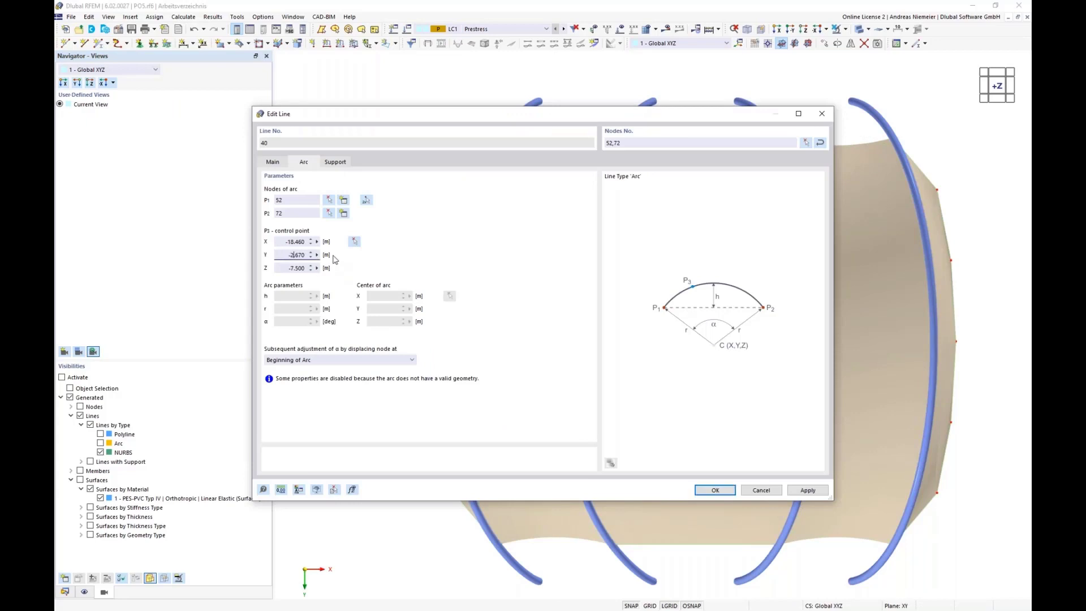
click(705, 496)
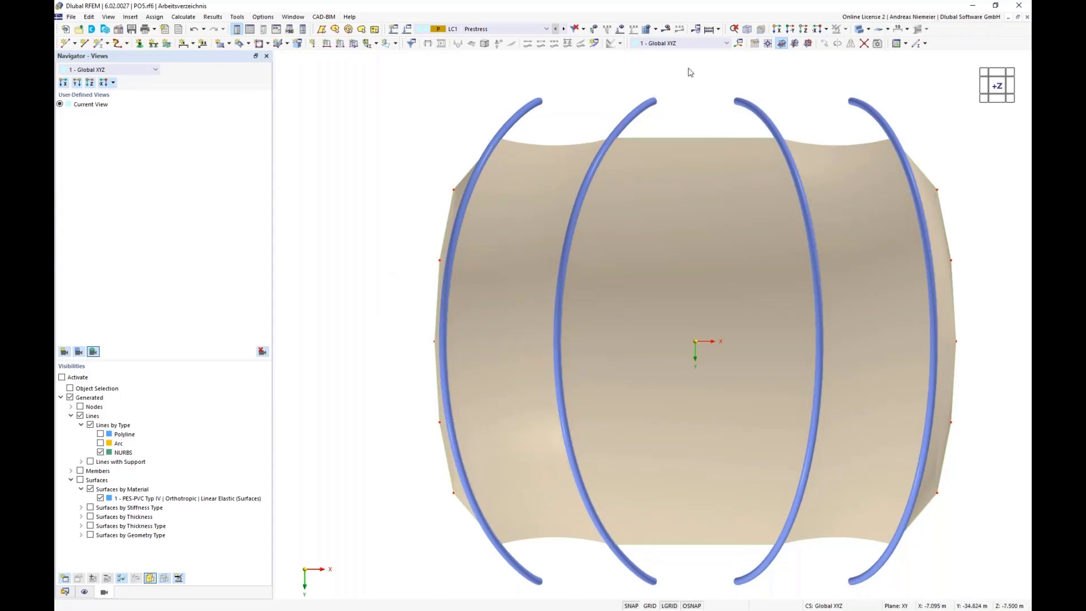
Step: Display the model as a wireframe and start a new single member of type Truss
click(869, 29)
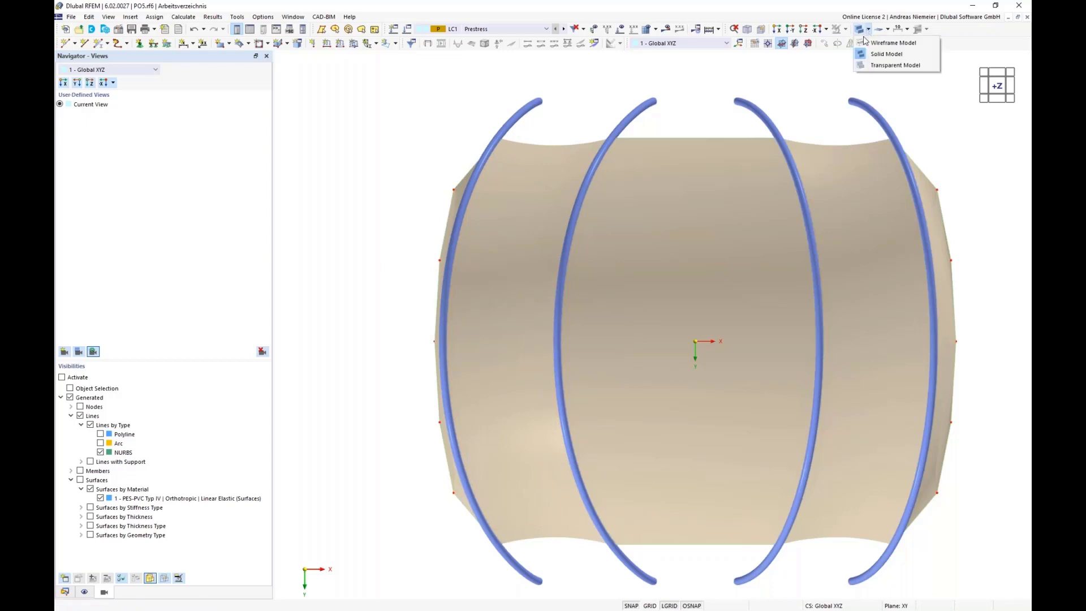
click(856, 49)
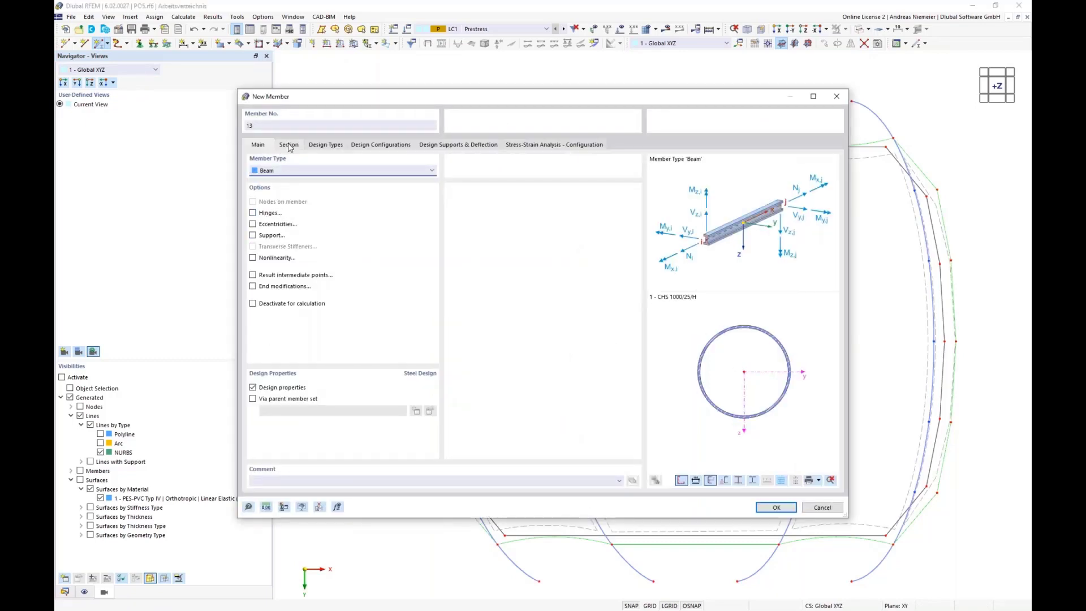
click(281, 171)
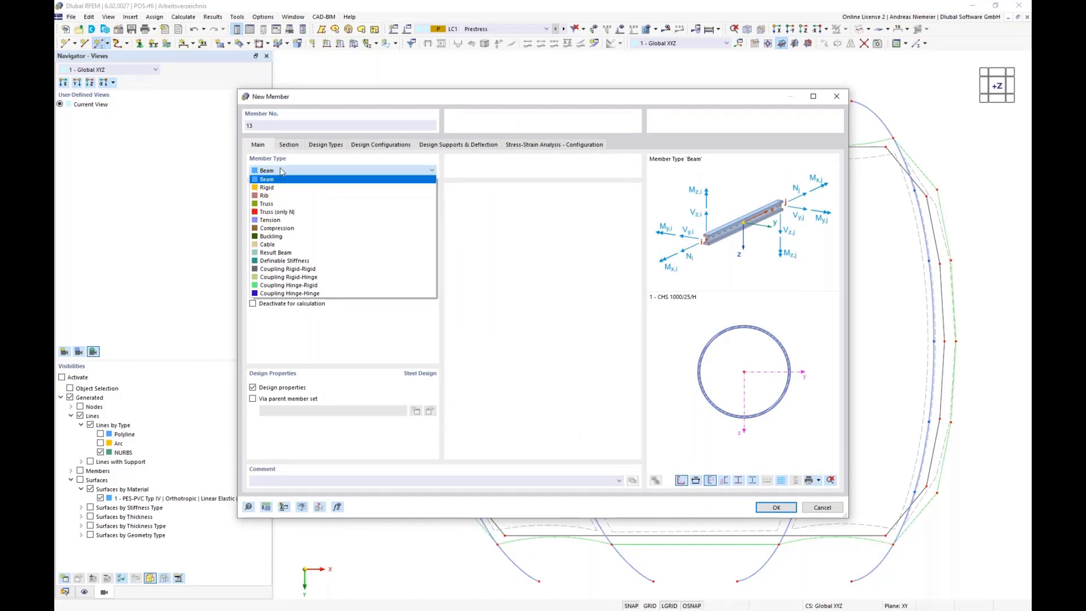
click(275, 204)
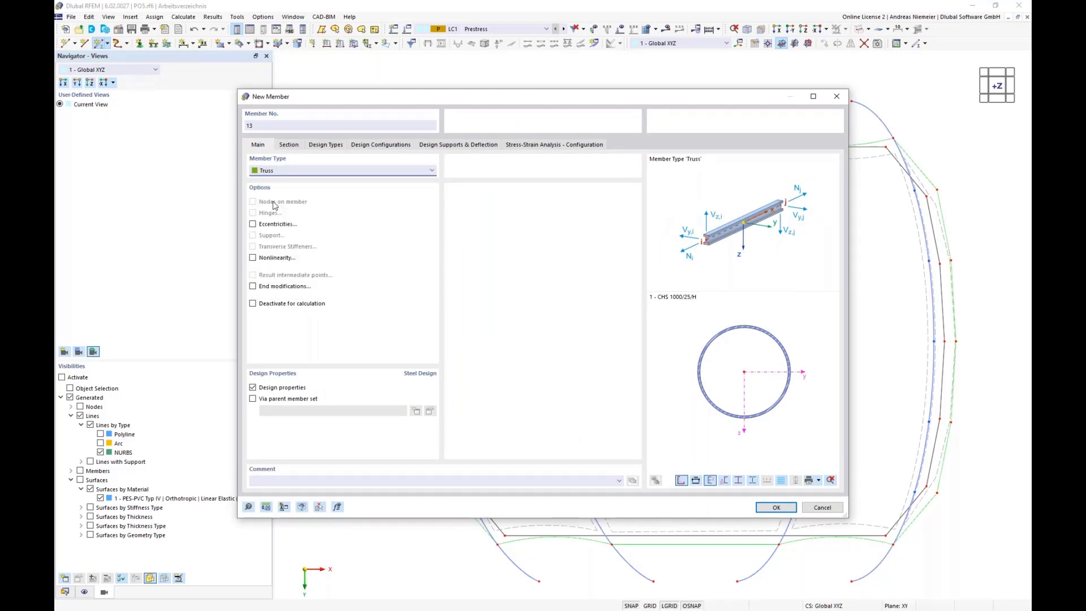
Step: Create a new parametric circular hollow section for the truss member and assign it material S355
click(288, 146)
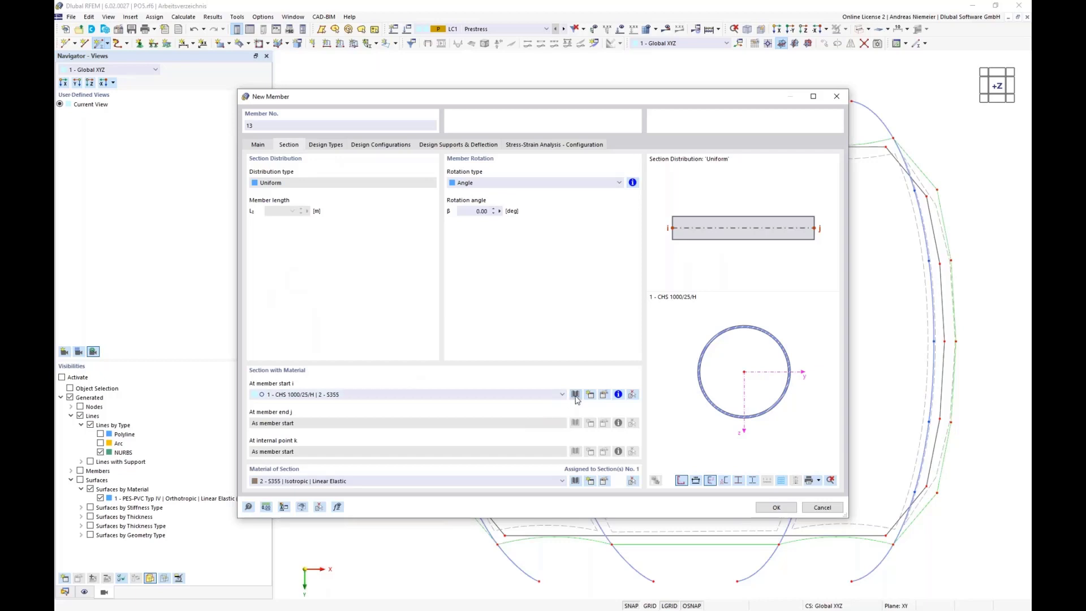
click(474, 254)
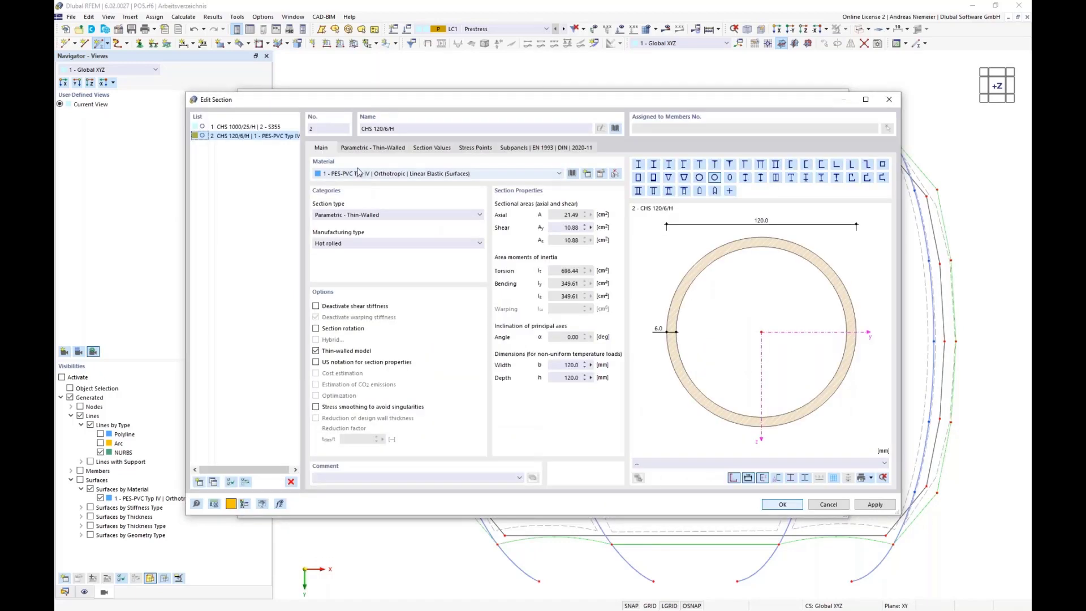
click(352, 170)
click(351, 195)
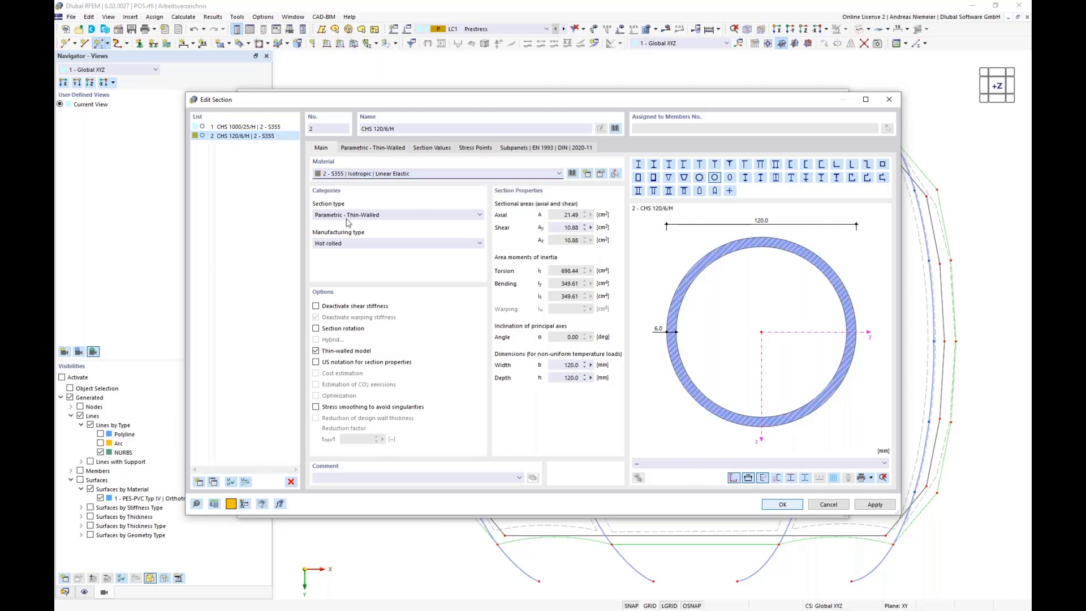
Step: Set the new hollow section's diameter to 250 mm and wall thickness to 8 mm, and accept the truss member definition
click(366, 149)
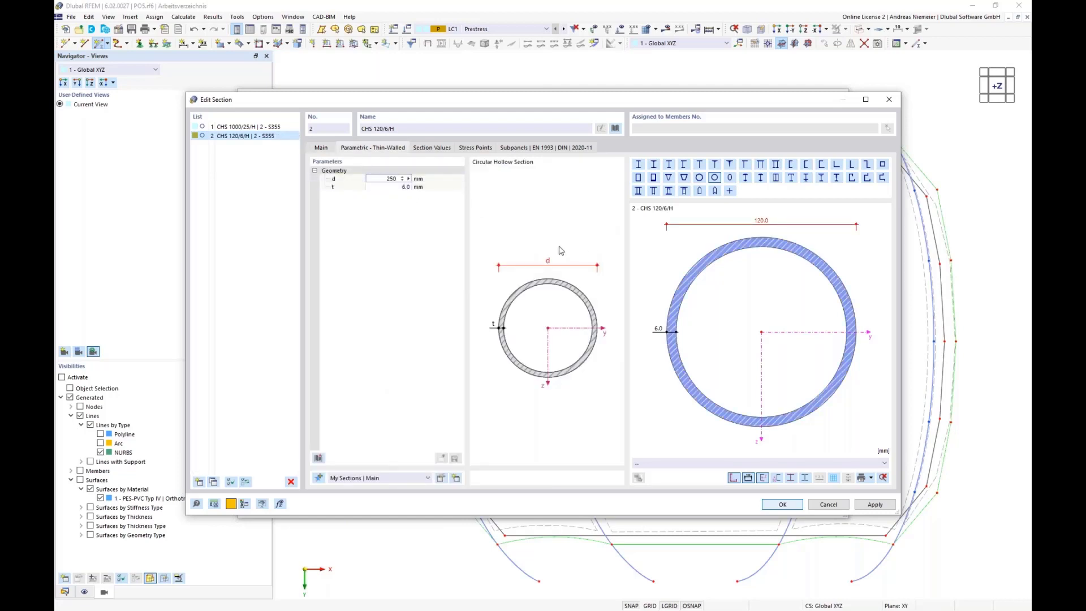
key(Tab)
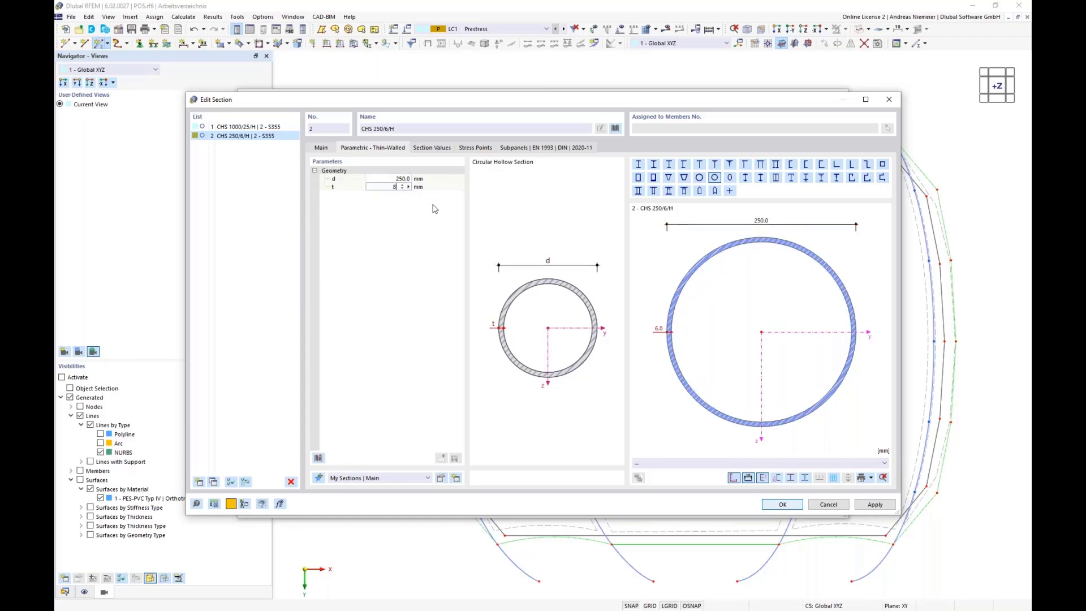
click(363, 246)
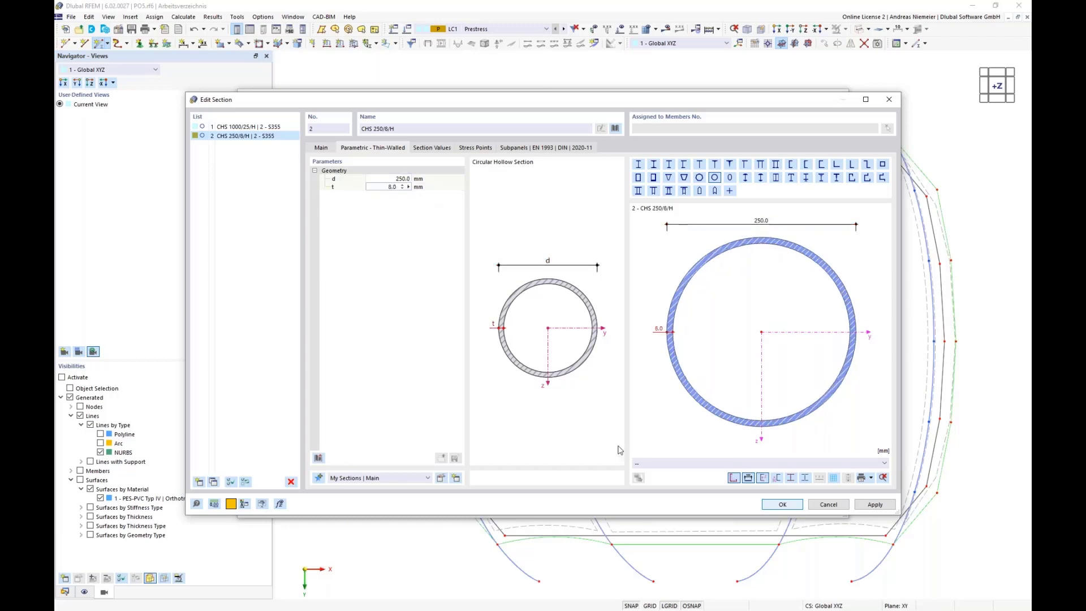
click(785, 506)
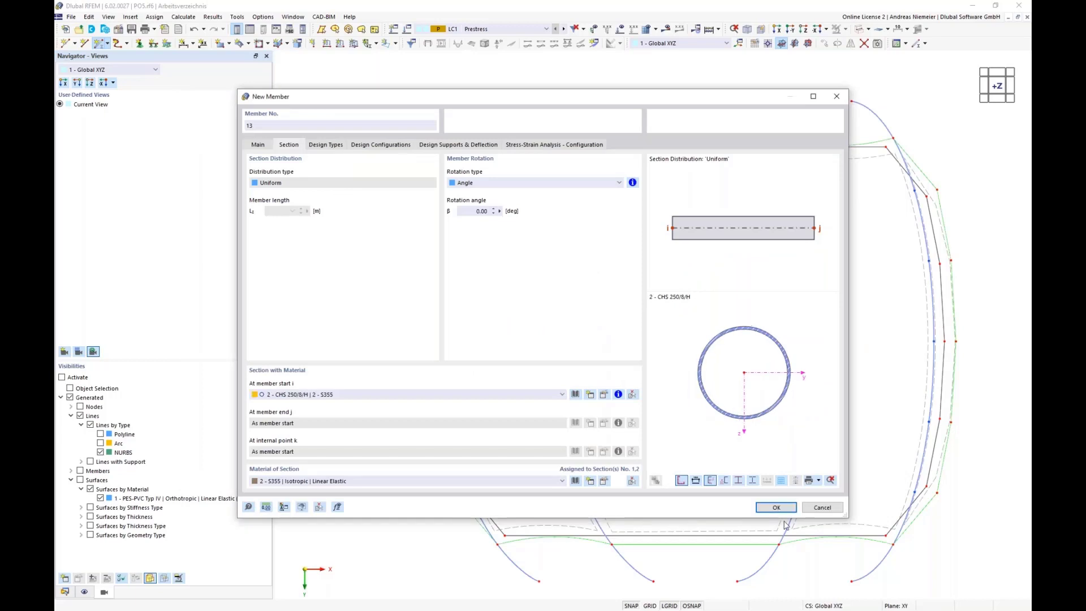
click(776, 506)
Step: Place four truss members parallel to X between the two arches on the negative X side, from the negative Y membrane edge to the crown
scroll(513, 102, up, 3)
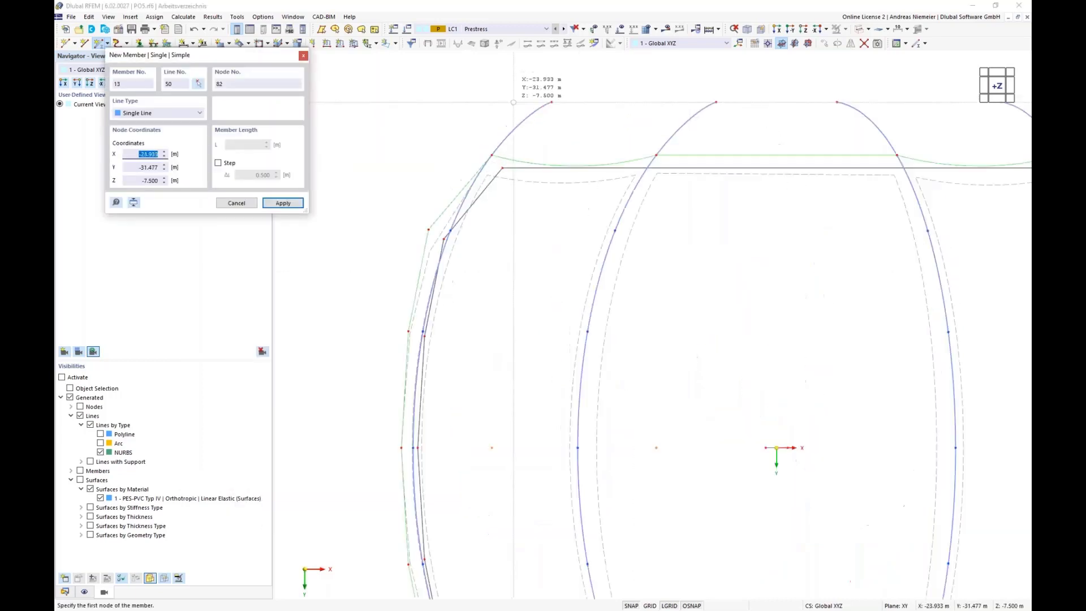
scroll(518, 111, up, 1)
click(492, 155)
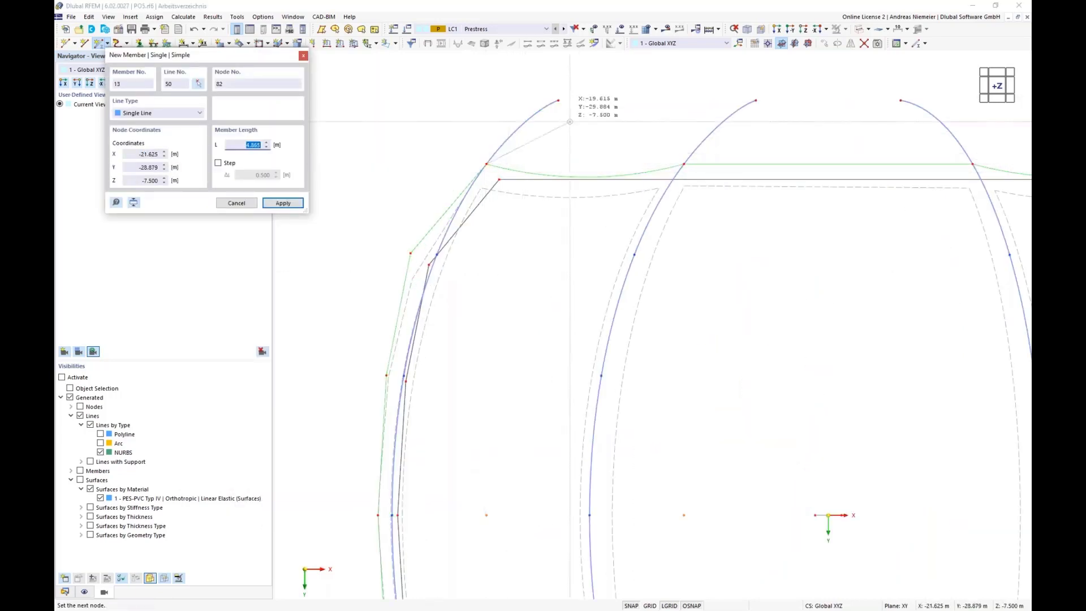
click(684, 164)
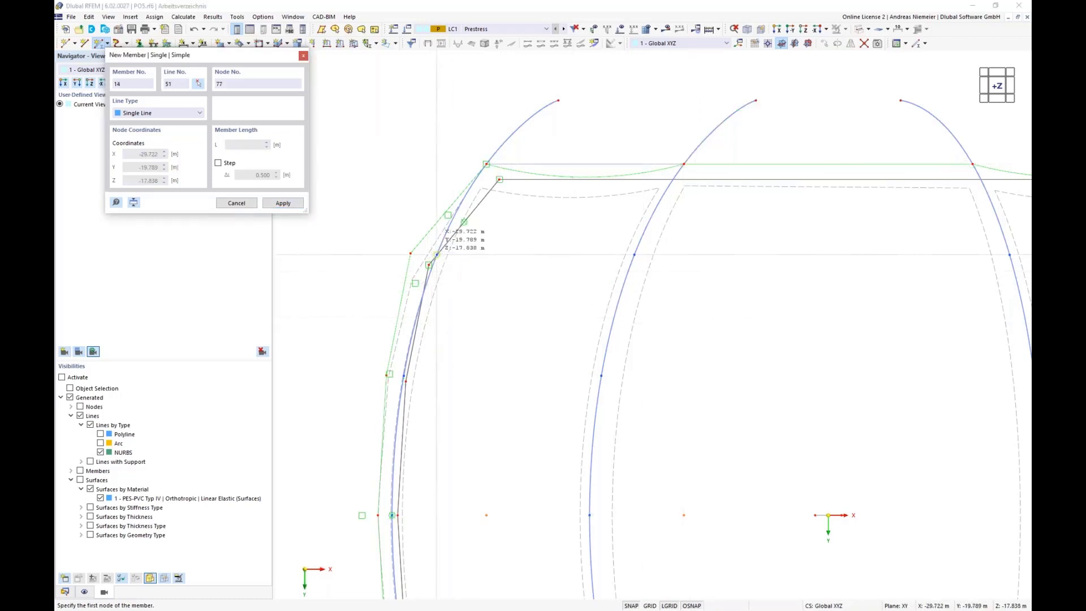
click(436, 255)
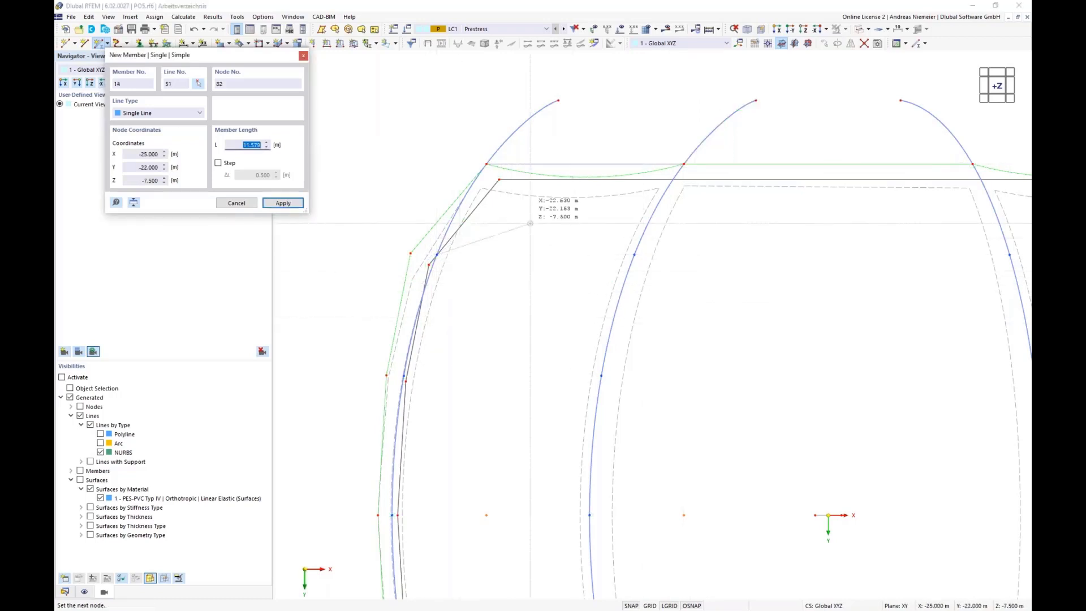
click(634, 254)
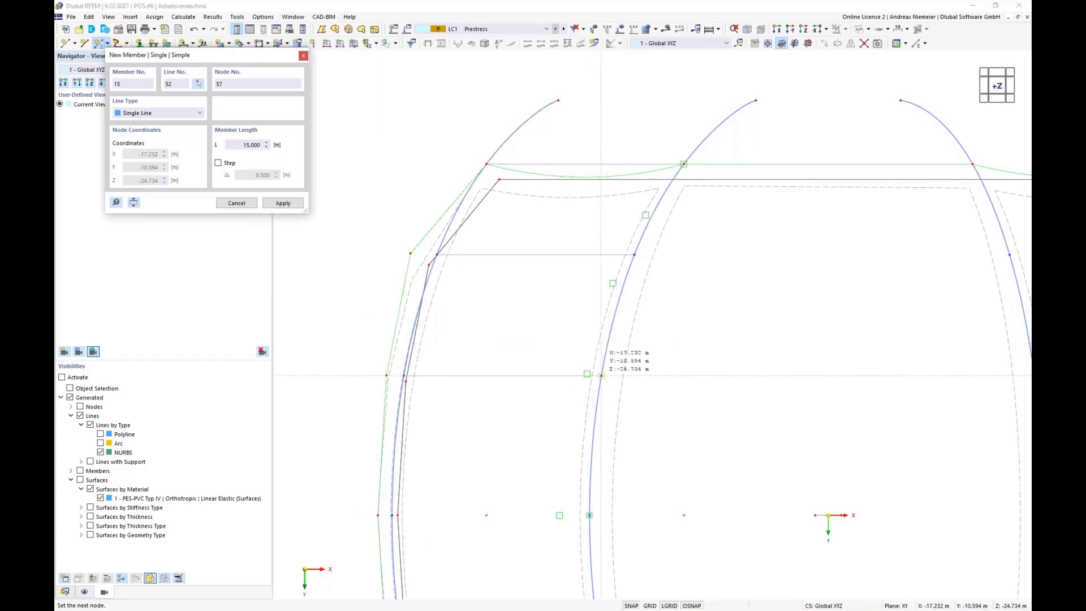
click(601, 375)
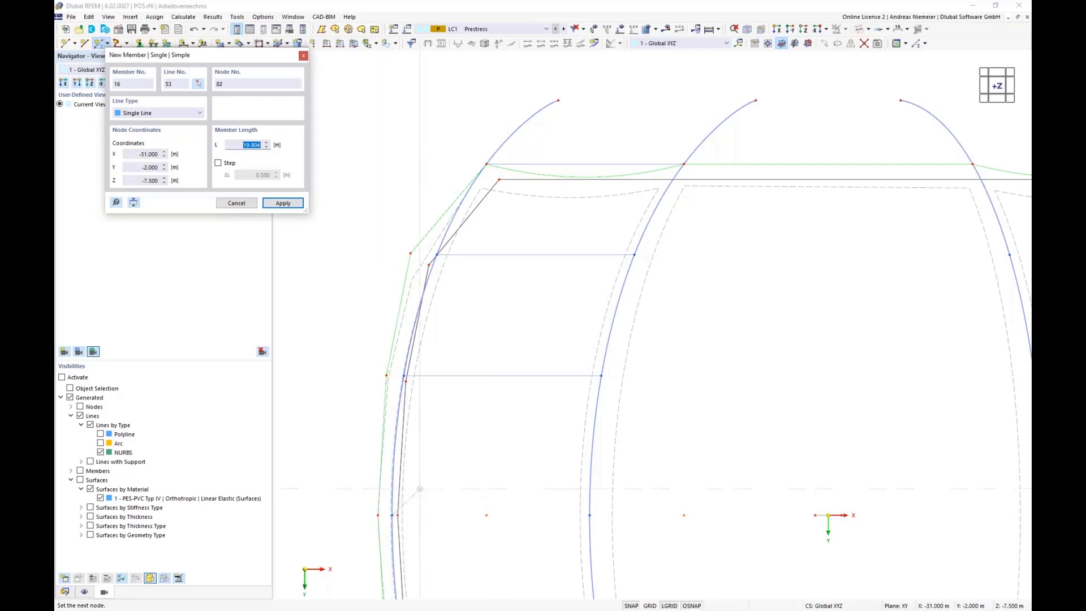
click(590, 515)
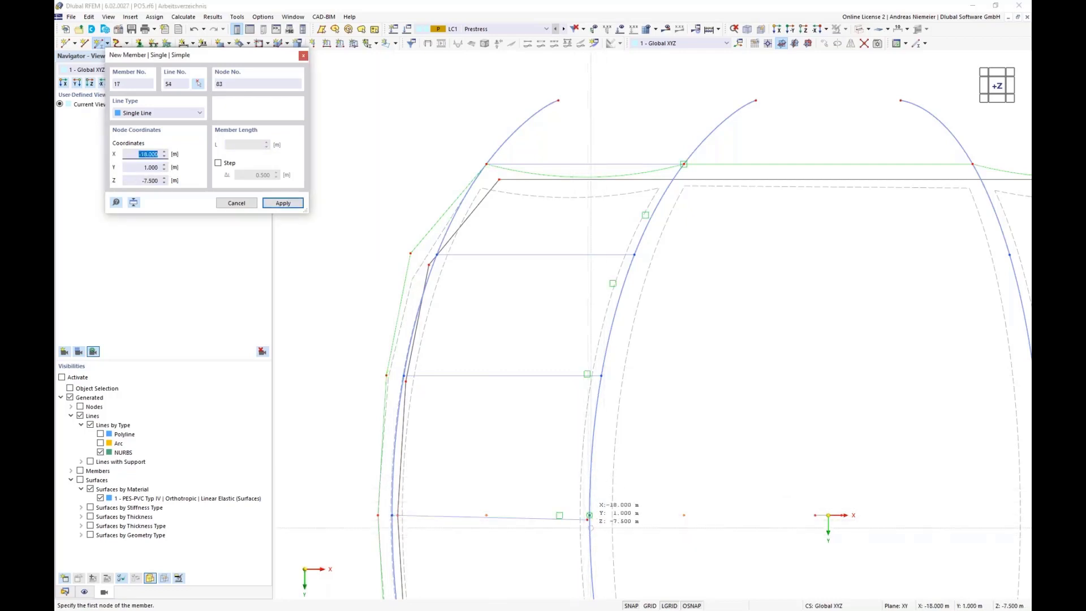
Step: Place two truss members between the same two arches, joining their nodes at Y 10.594 m and Y 19.789 m
scroll(589, 516, up, 2)
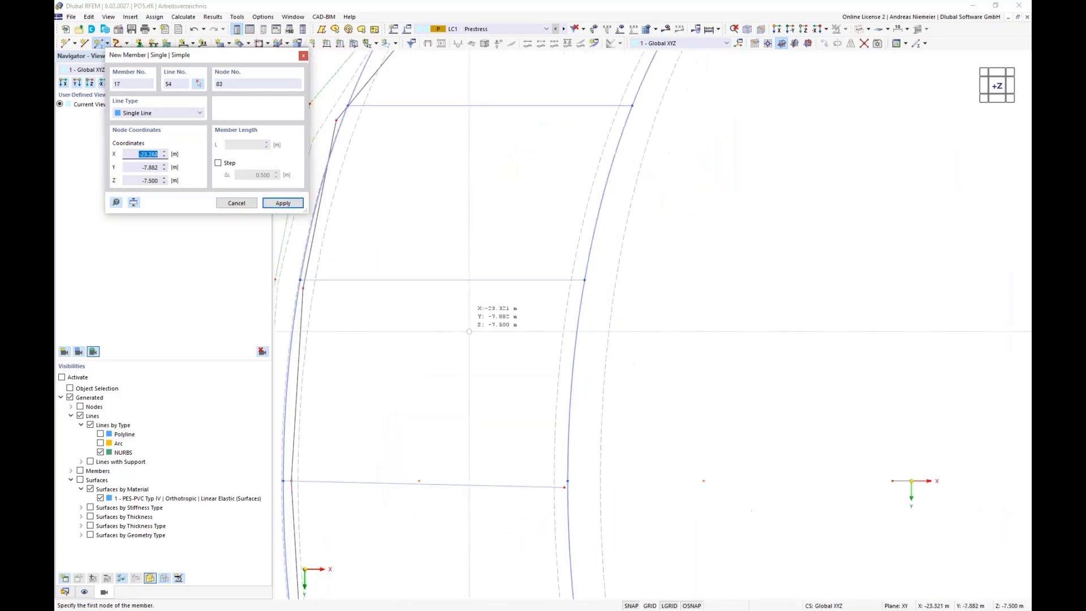
scroll(469, 331, down, 3)
scroll(411, 470, up, 3)
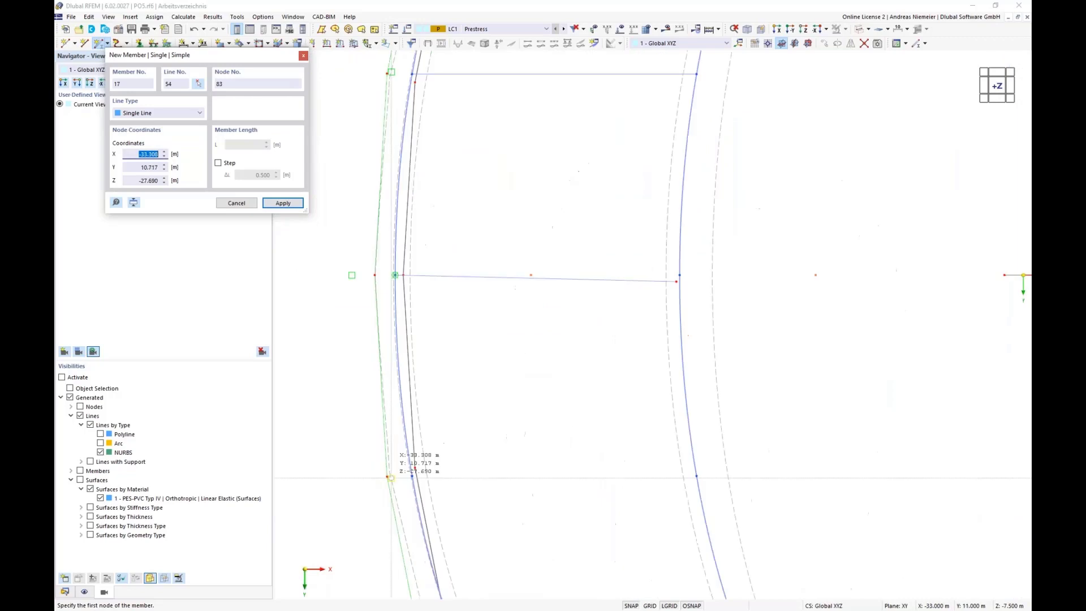
click(430, 483)
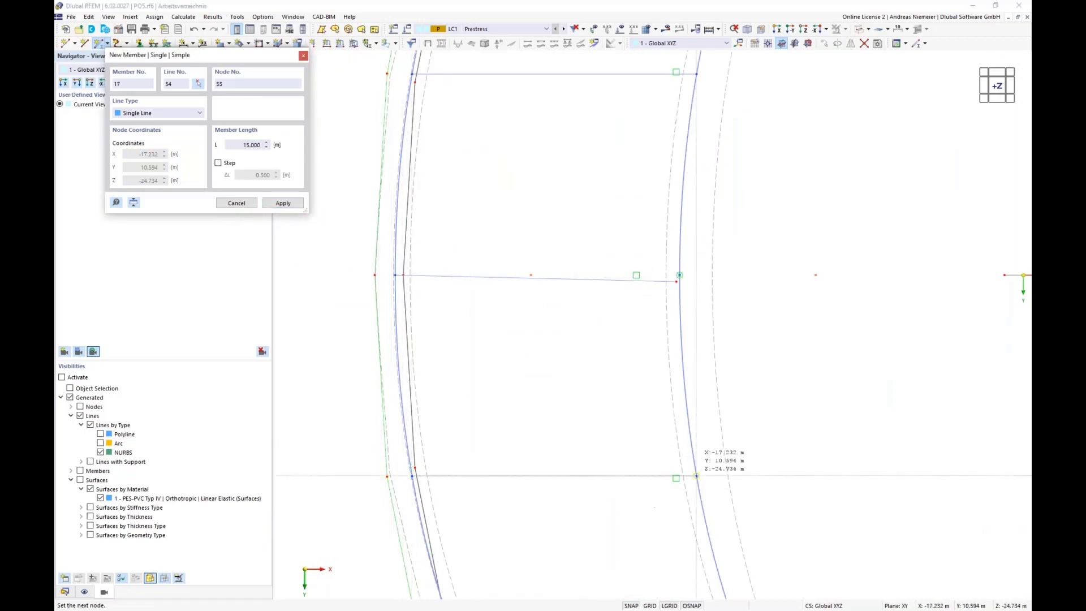
click(697, 476)
scroll(575, 376, down, 3)
scroll(510, 447, up, 4)
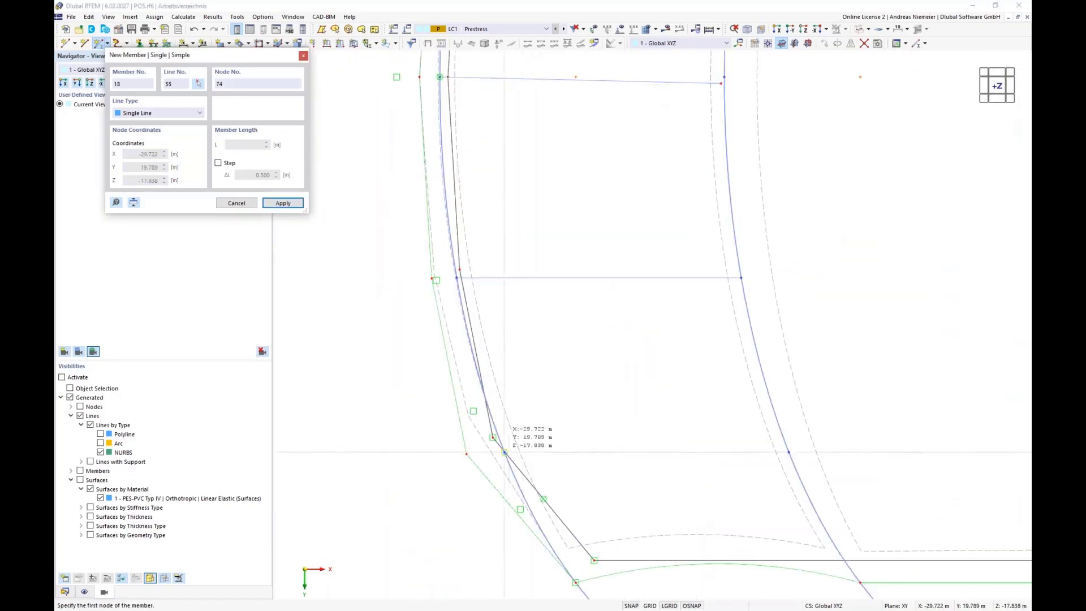
click(504, 453)
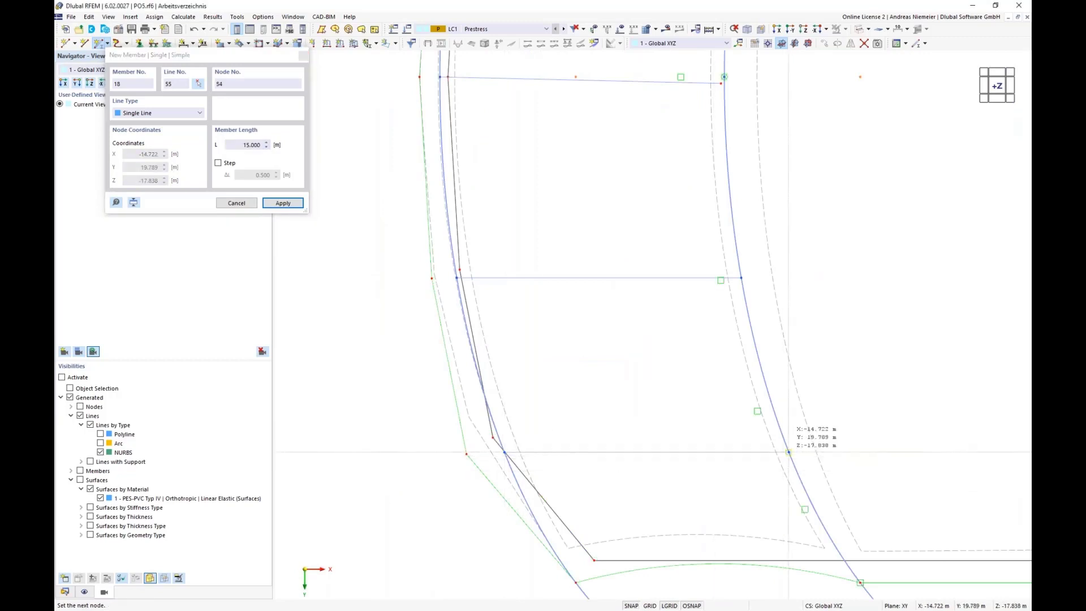
click(789, 452)
Step: Place a truss member between the same two arches along the membrane edge at Y 26.670 m, Z -7.500 m
scroll(541, 294, down, 3)
scroll(561, 466, up, 3)
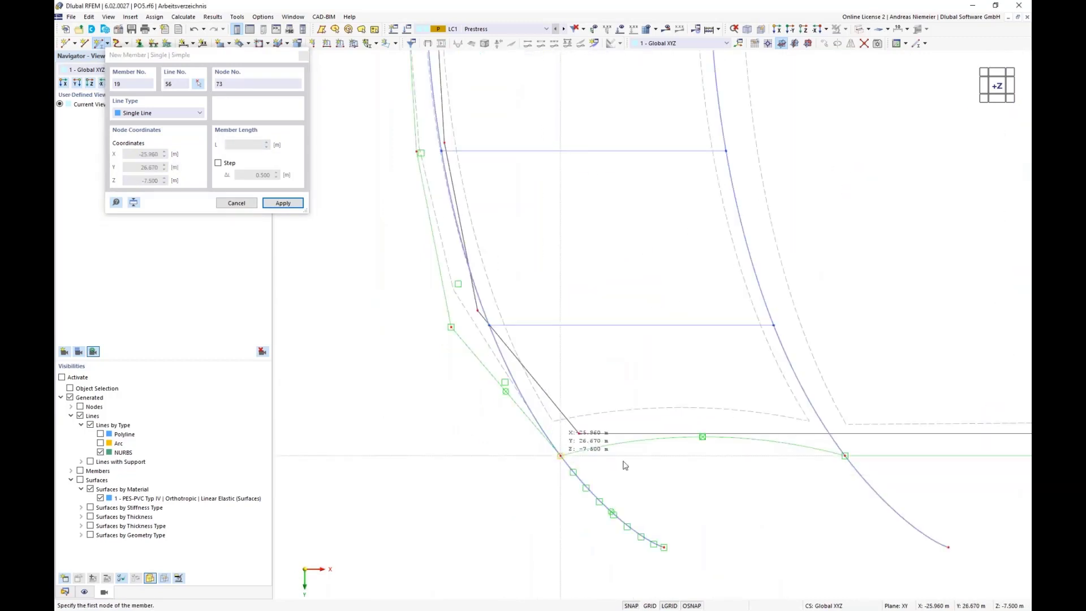
click(561, 456)
click(846, 456)
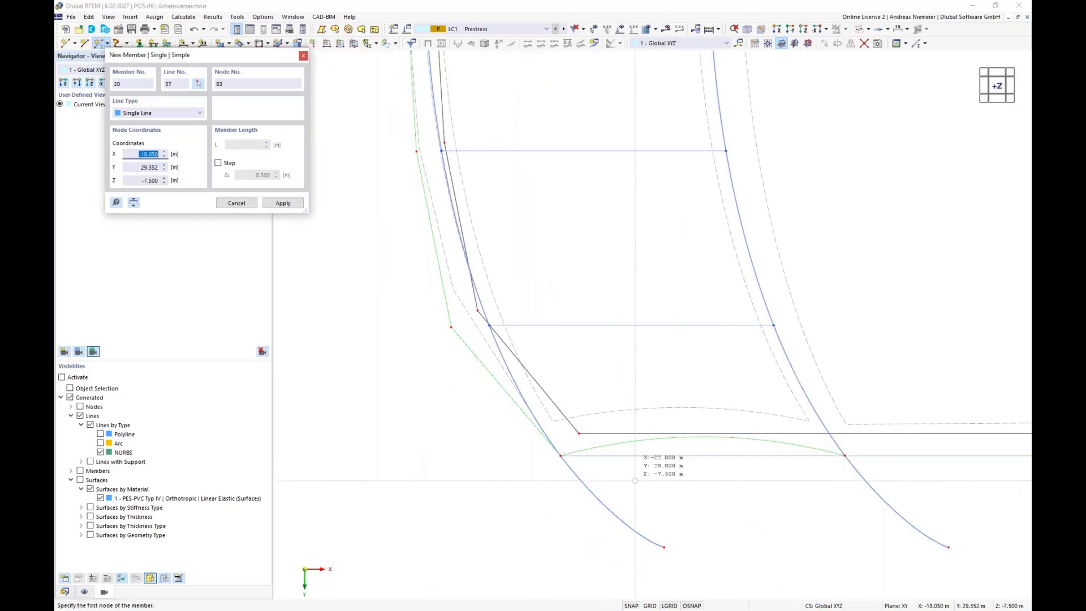
scroll(635, 480, down, 3)
scroll(582, 457, up, 3)
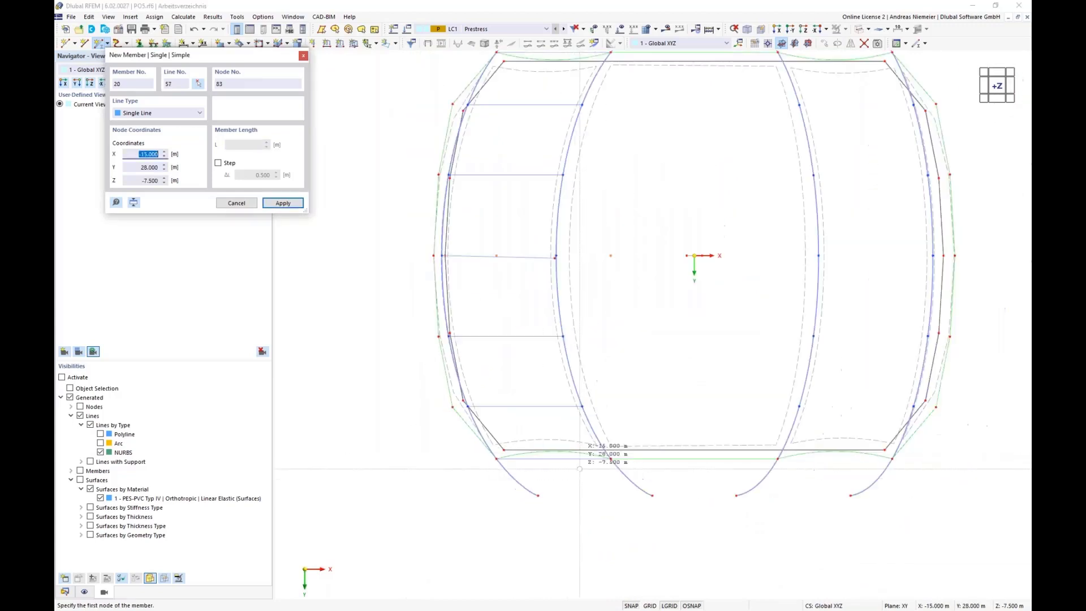
Step: Place three truss members parallel to X between the two positive X arches: along the positive Y membrane edge and at the next two node pairs
scroll(906, 457, up, 2)
click(894, 465)
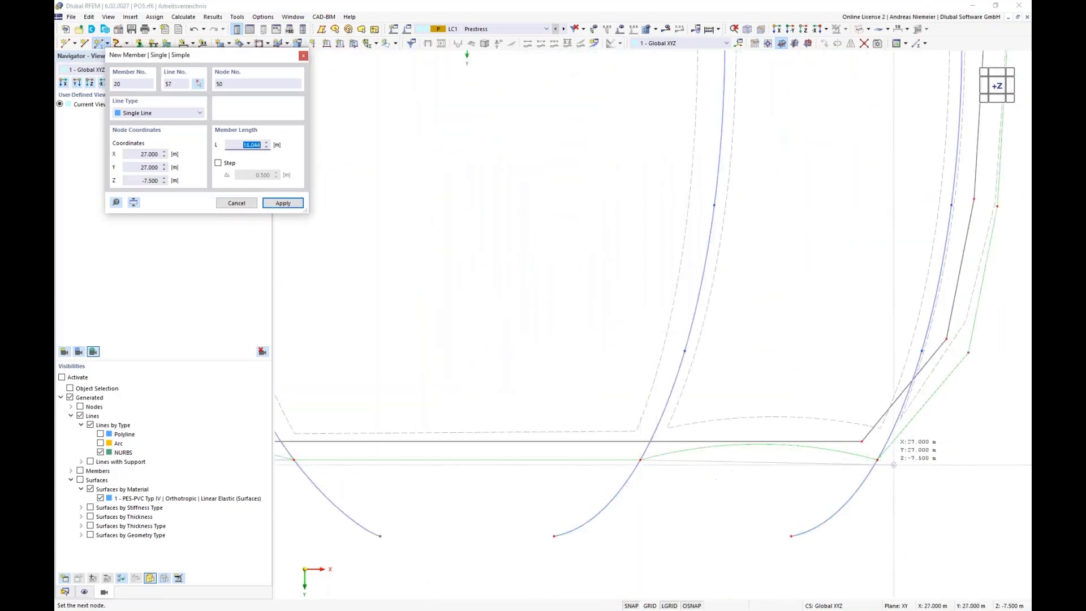
click(878, 460)
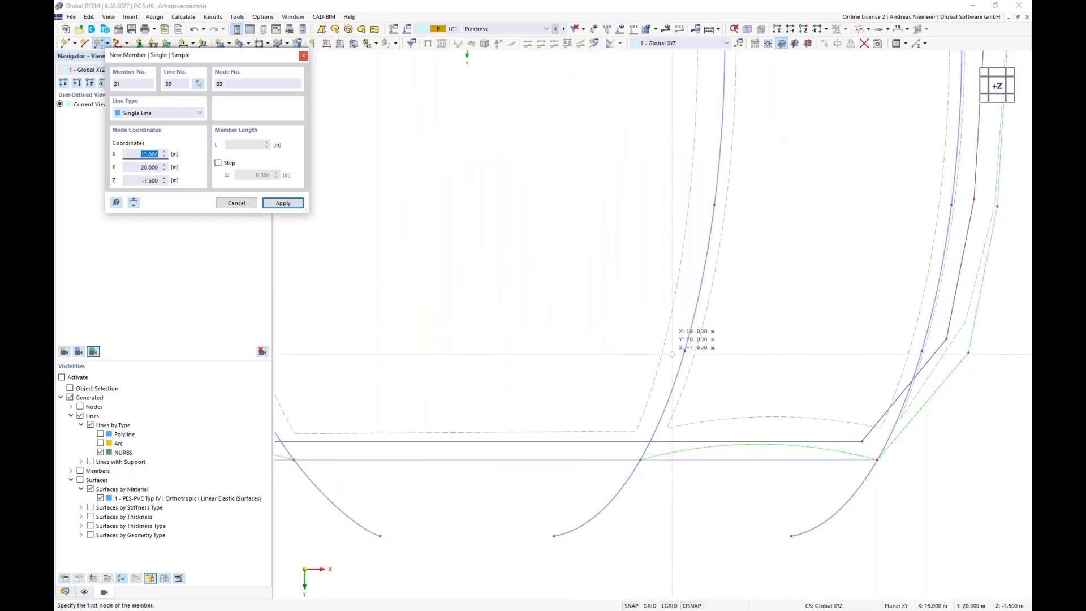
click(685, 351)
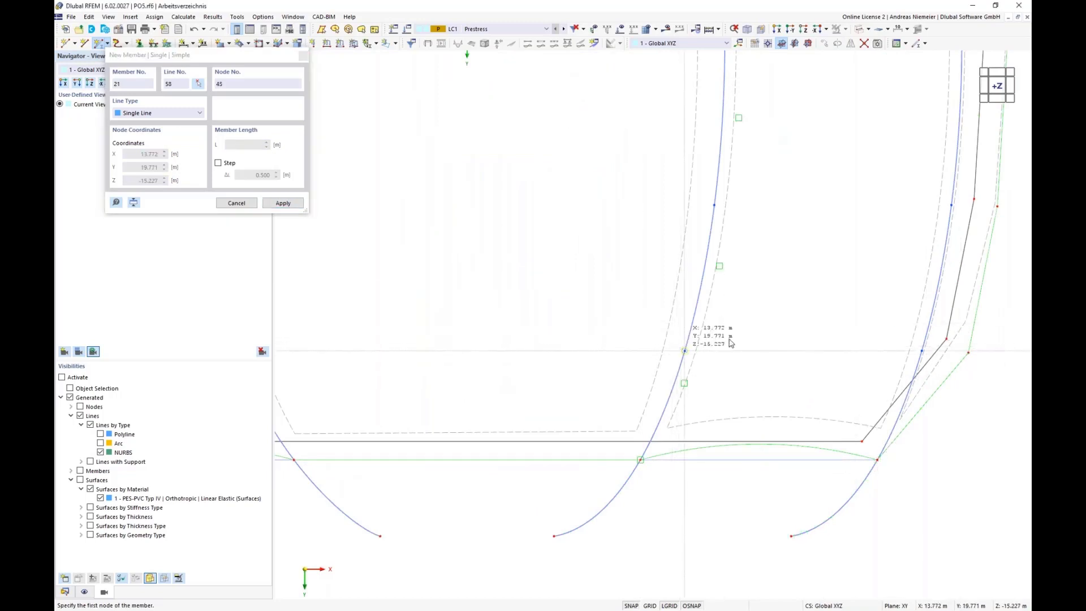
click(922, 351)
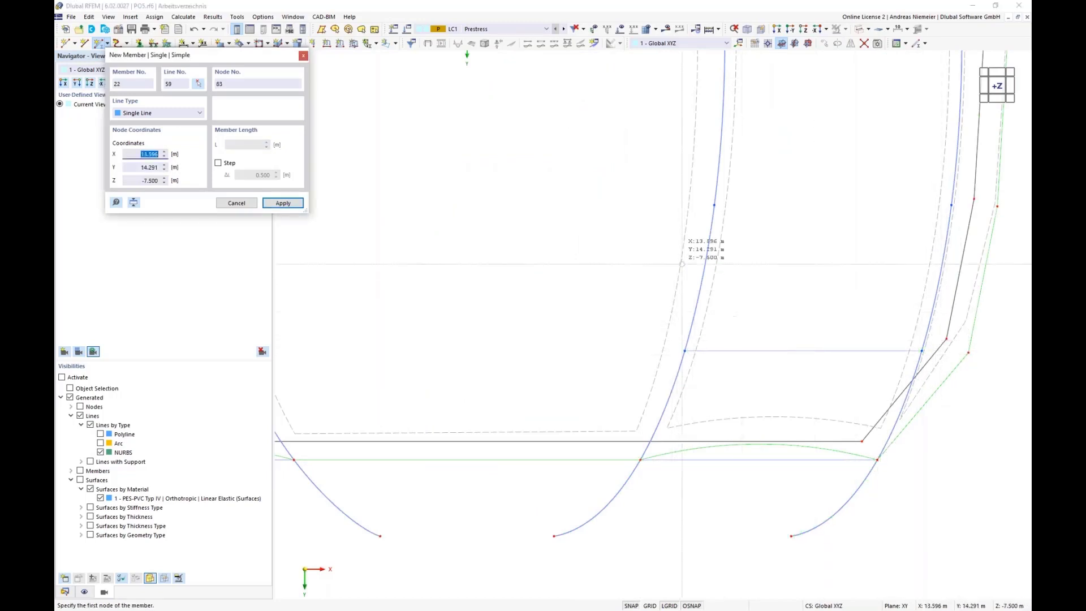
click(714, 205)
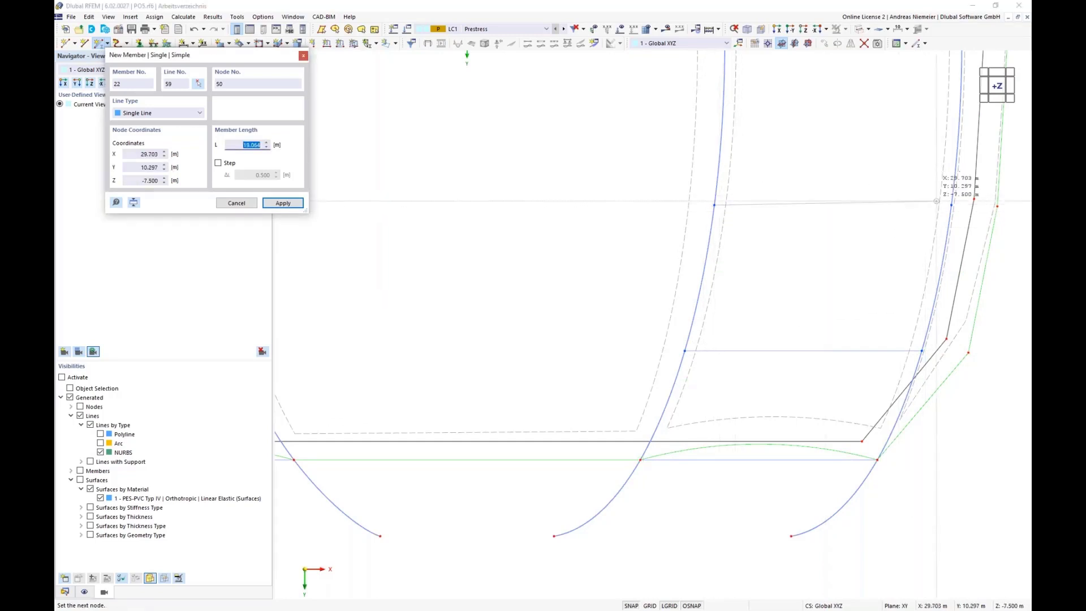
click(951, 205)
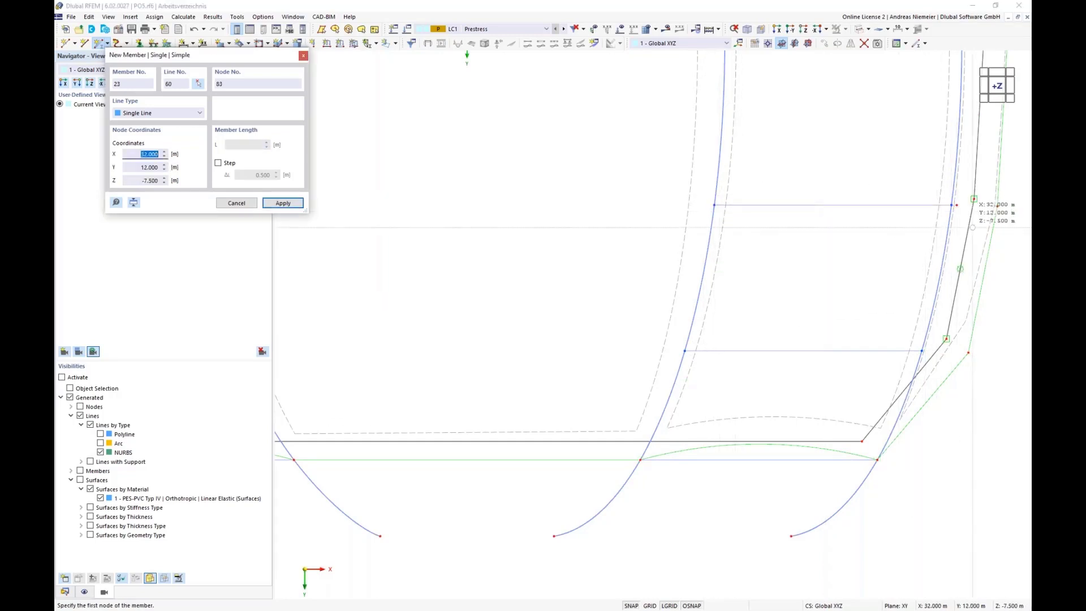
Step: Place truss members between the two positive X arches at the crown, Y 0.000 m, and at the next node pair toward negative Y
scroll(973, 227, up, 3)
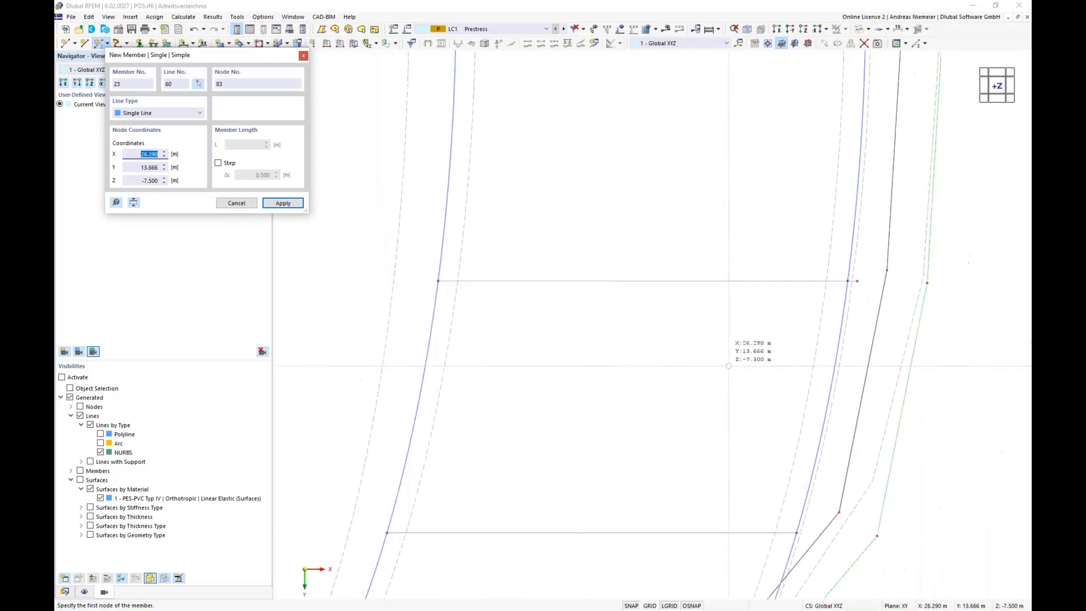
scroll(729, 366, down, 3)
click(574, 141)
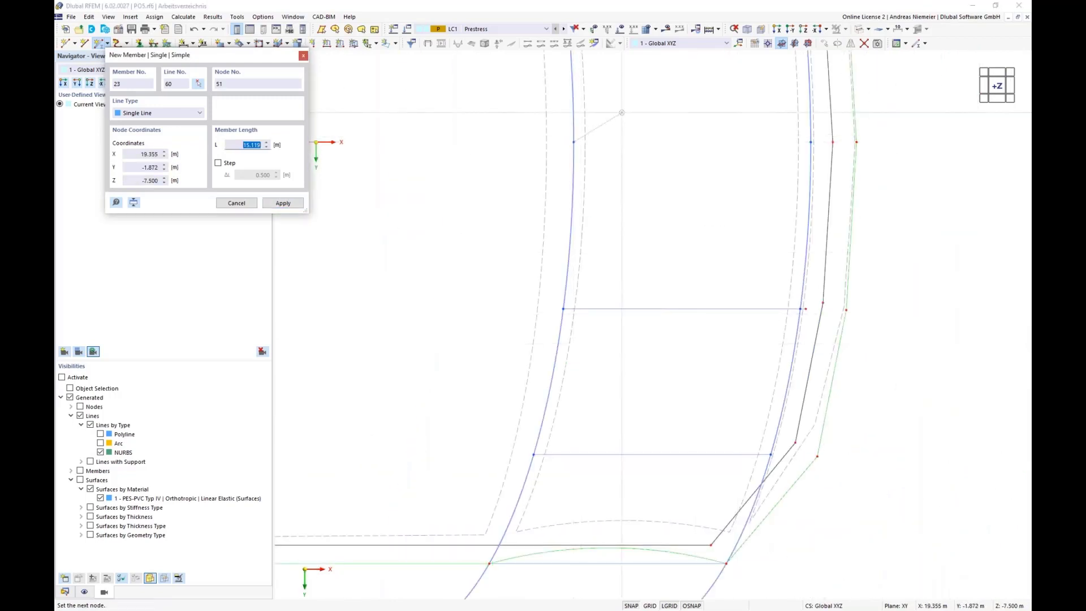
scroll(803, 154, up, 3)
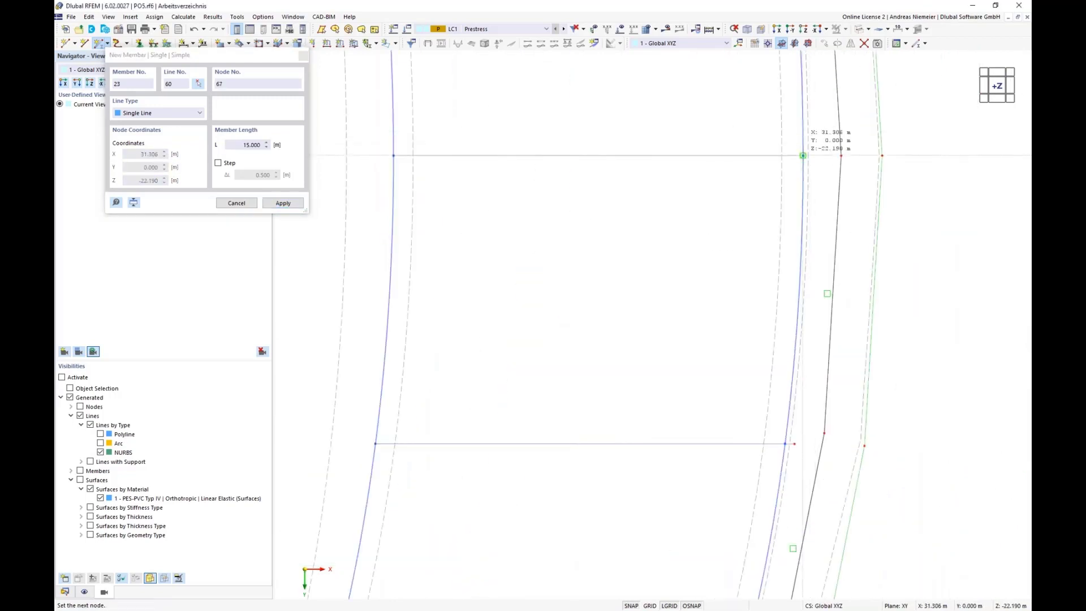
click(802, 155)
scroll(622, 243, down, 3)
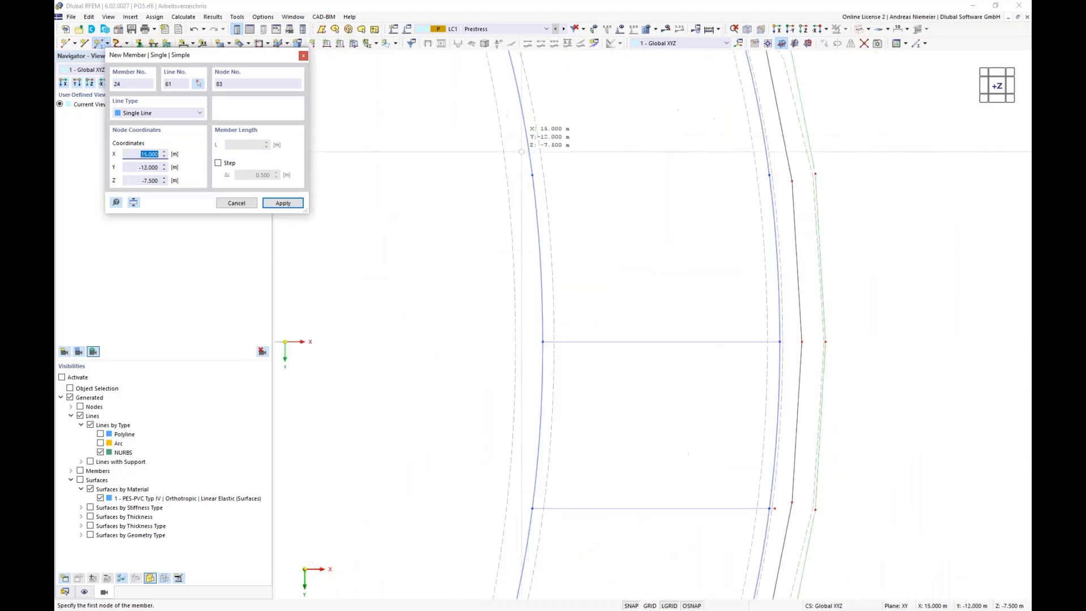
click(531, 175)
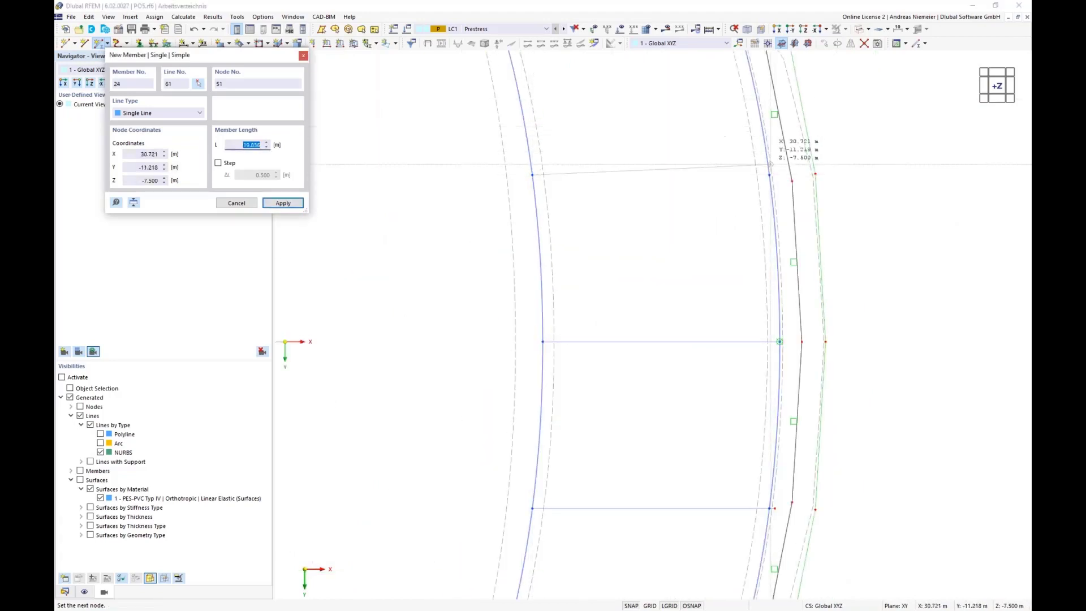
click(769, 175)
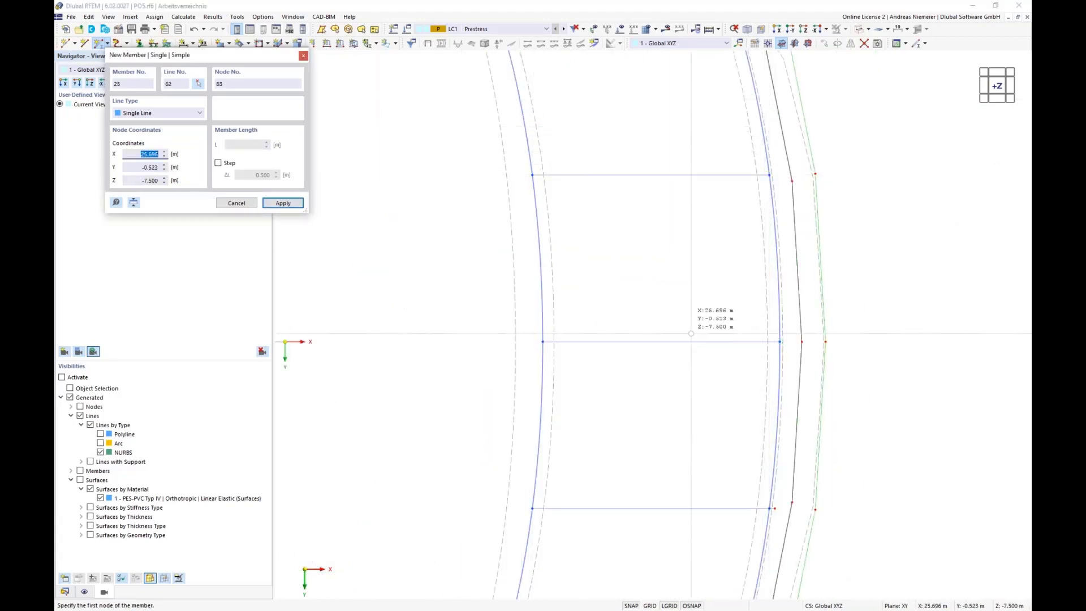
Step: Place the last two truss members between the positive X arches, one at the outer negative Y nodes and one along the edge at Y -26.670 m
scroll(691, 333, down, 3)
scroll(565, 192, up, 4)
click(559, 200)
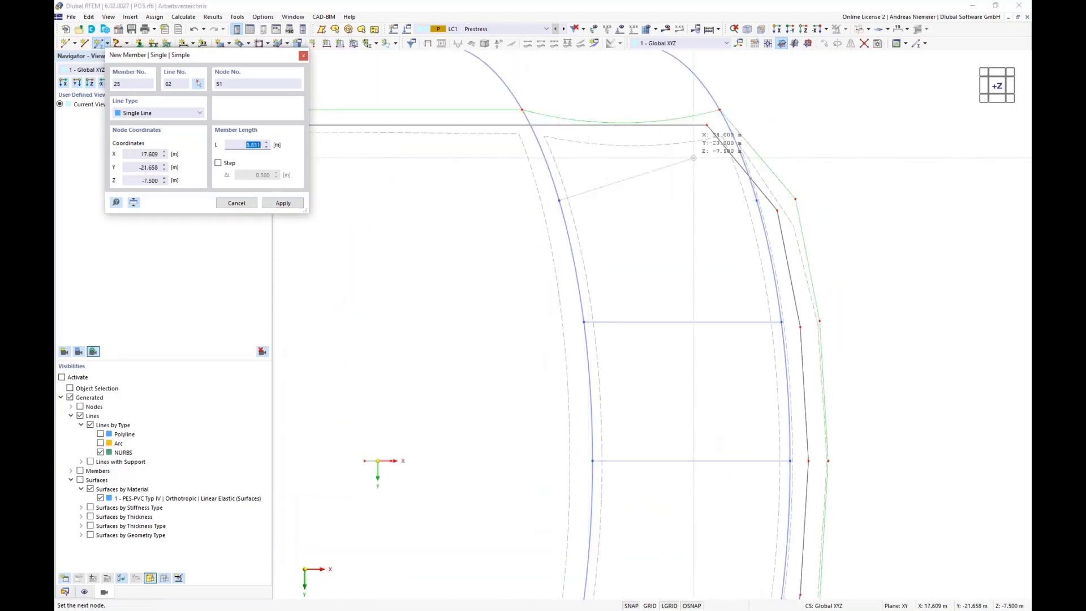
click(757, 200)
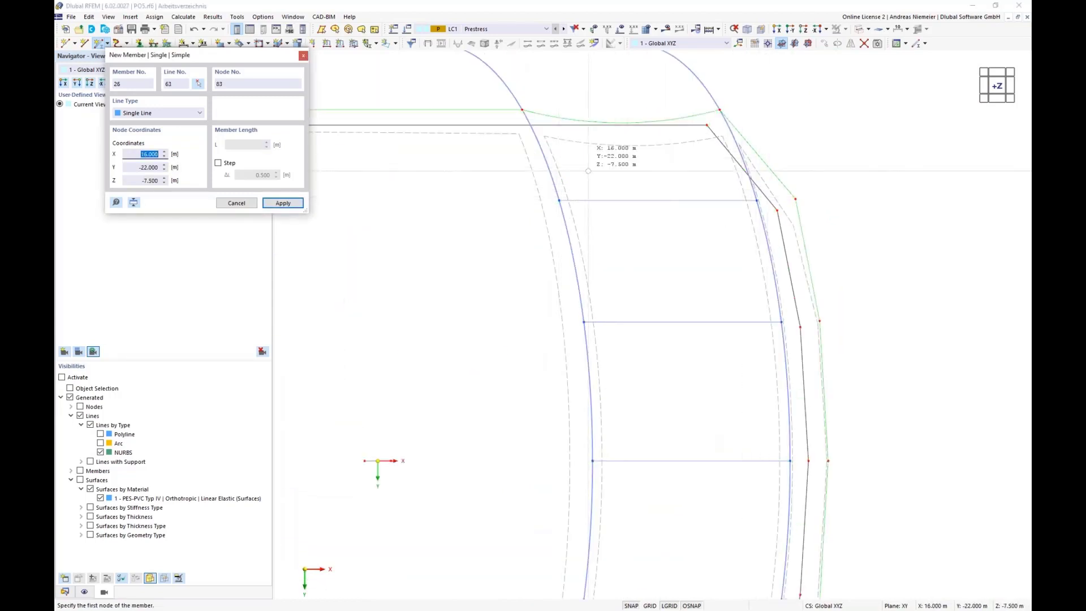
click(720, 109)
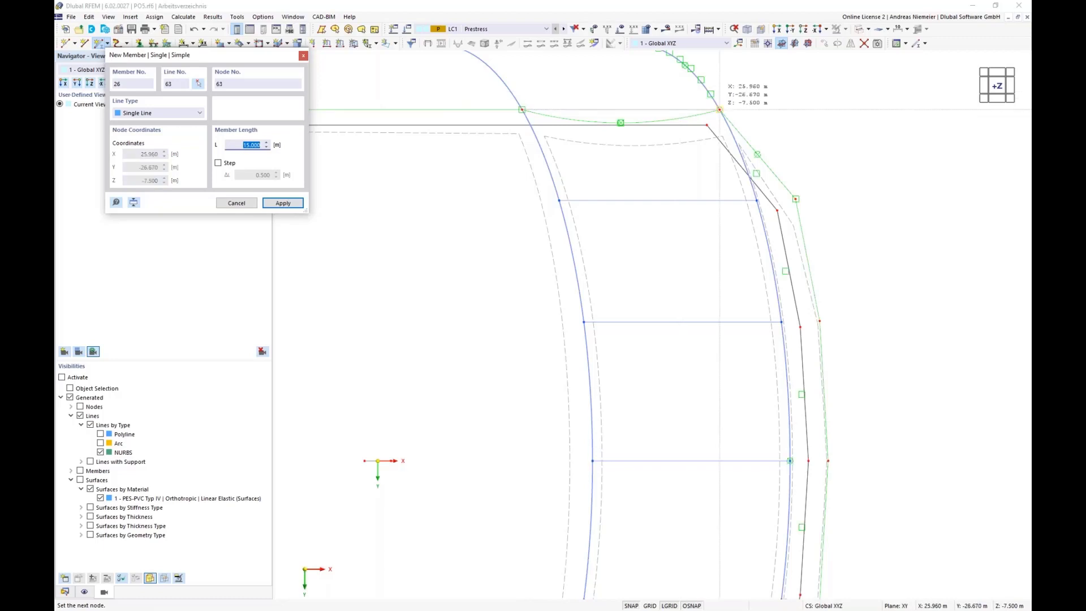
key(Escape)
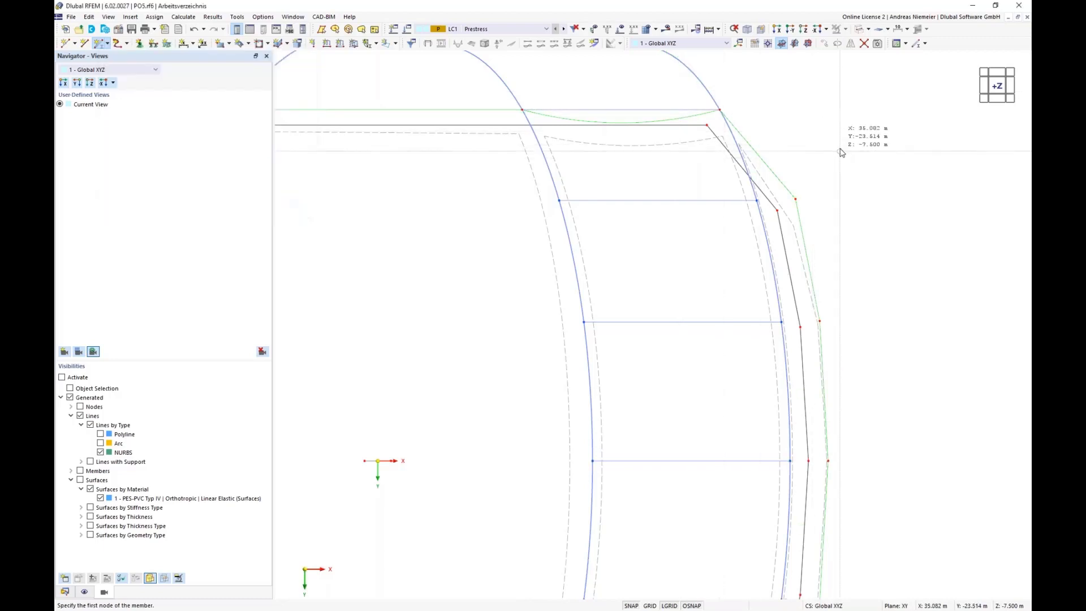
Step: Move the overshooting end node of the positive X truss member near Y 10.6 m onto the outer arch's node
scroll(837, 165, down, 3)
scroll(806, 451, up, 5)
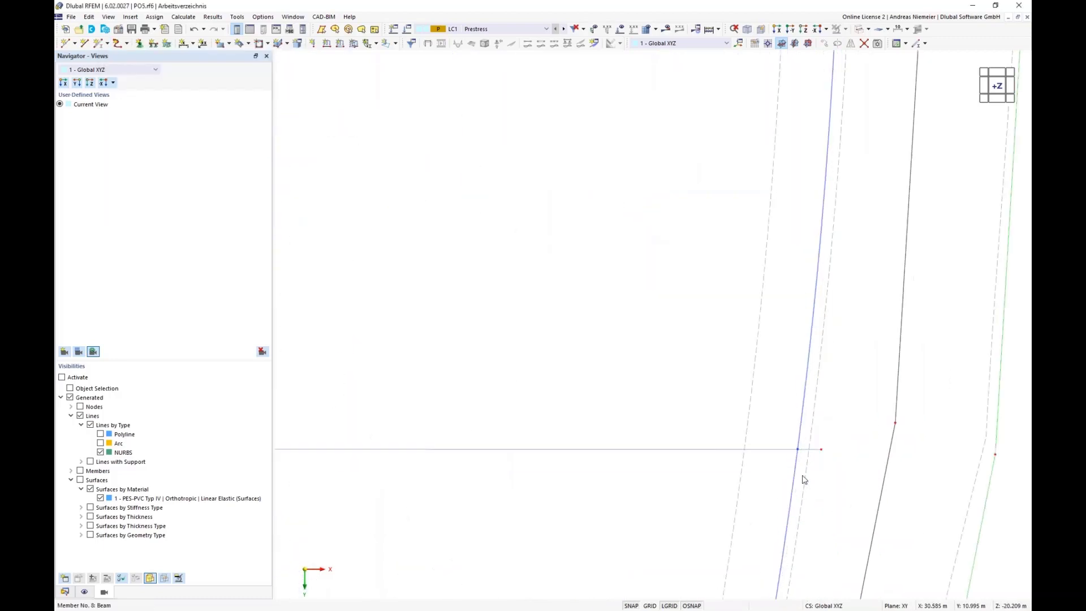
scroll(798, 461, up, 2)
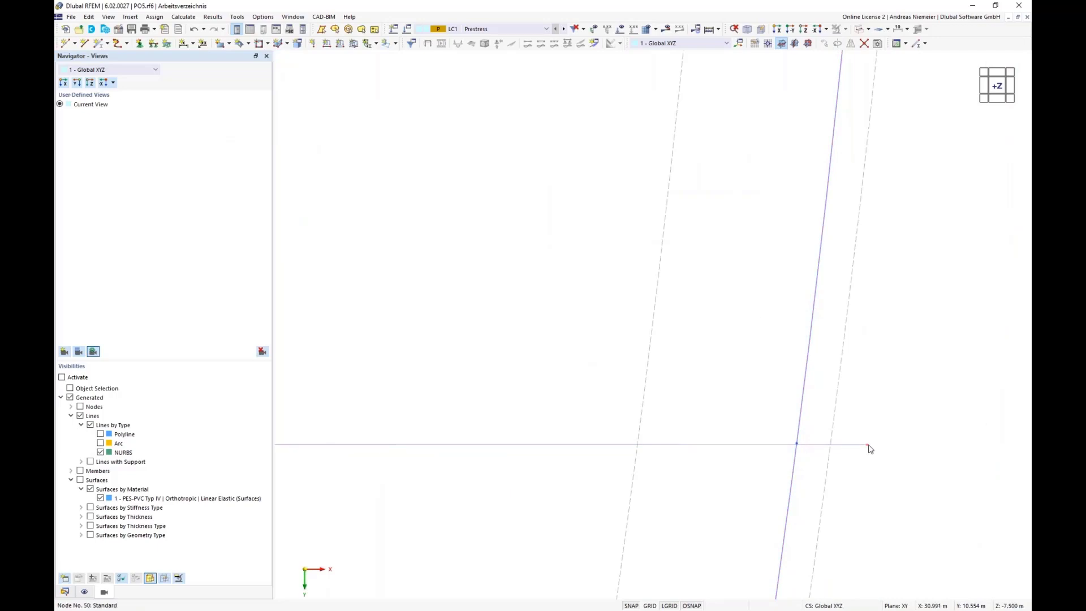
drag(870, 447, 799, 451)
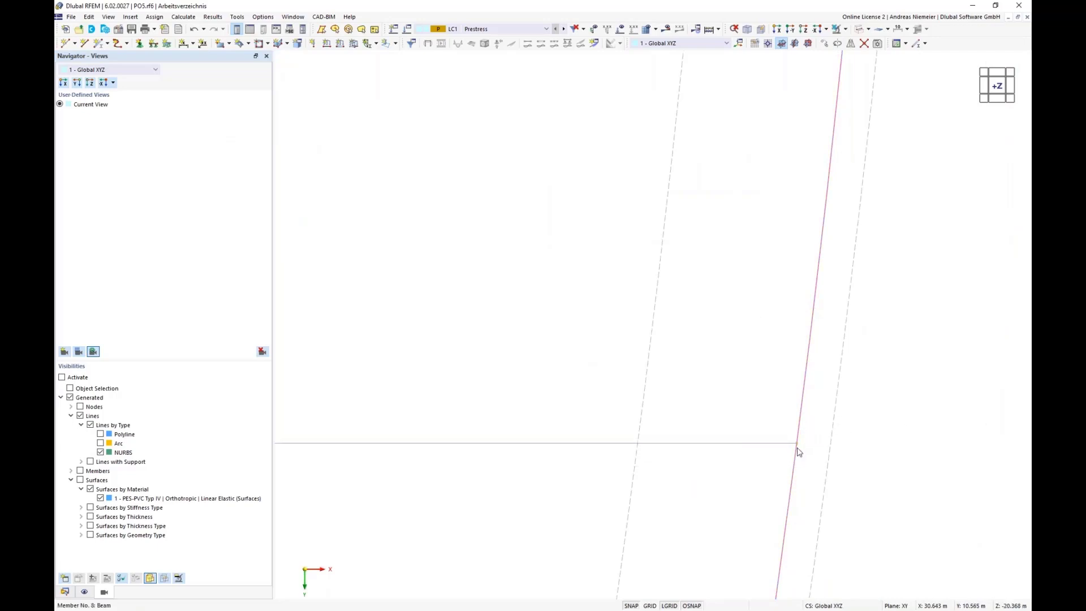
Step: Move the loose end node of the crown truss member on the negative X side onto the inner arch's crown node
scroll(812, 351, down, 7)
scroll(816, 352, down, 3)
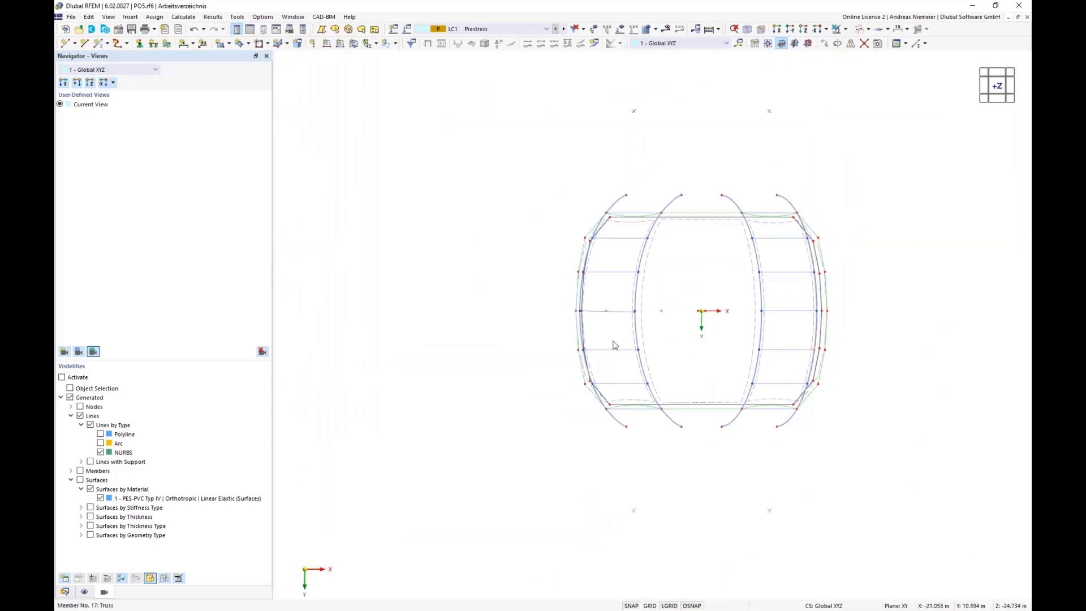
scroll(635, 324, up, 8)
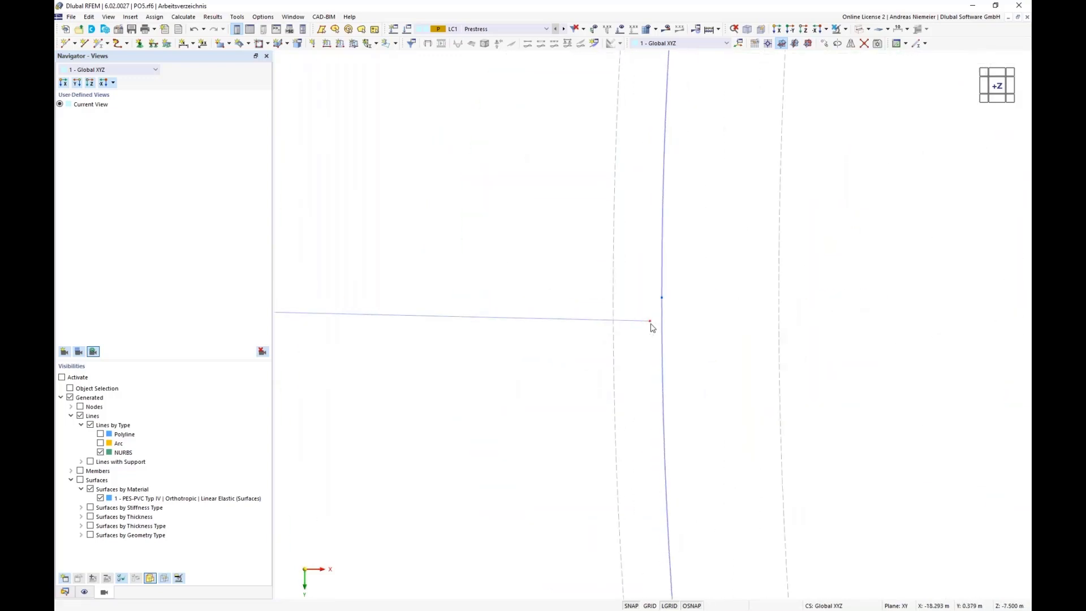
drag(662, 300, 665, 307)
Step: Inspect the braced arches as an isometric solid model from several angles, and return to the wireframe display
scroll(629, 335, down, 8)
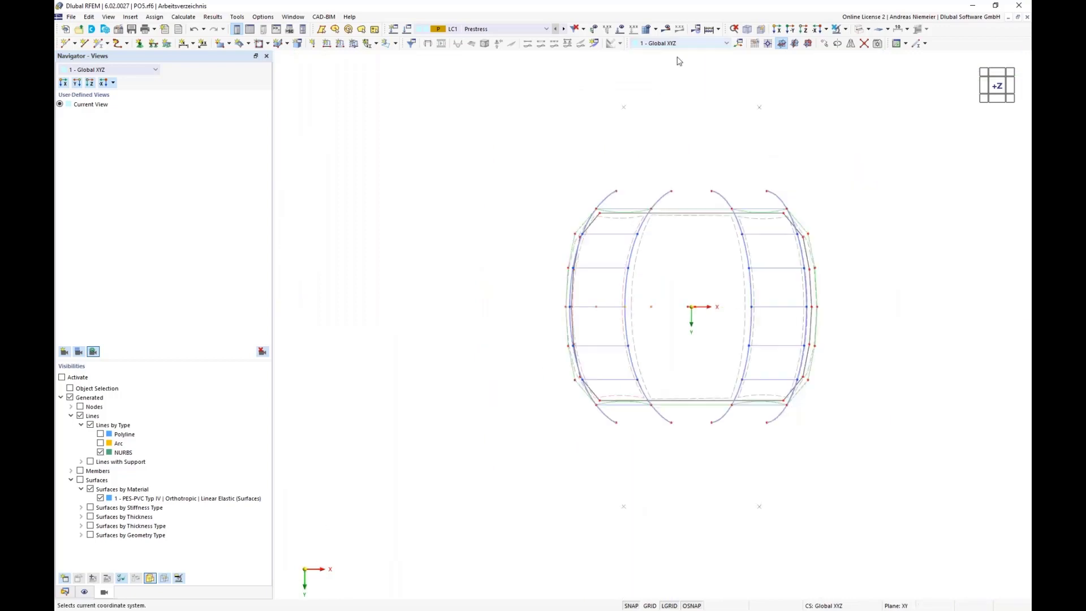
click(747, 30)
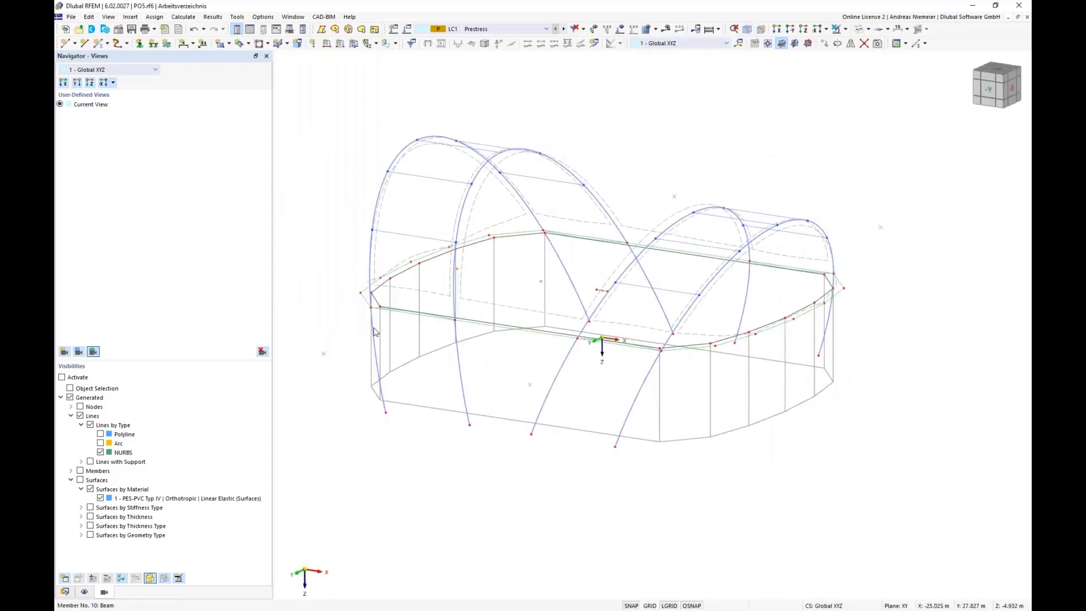
click(869, 30)
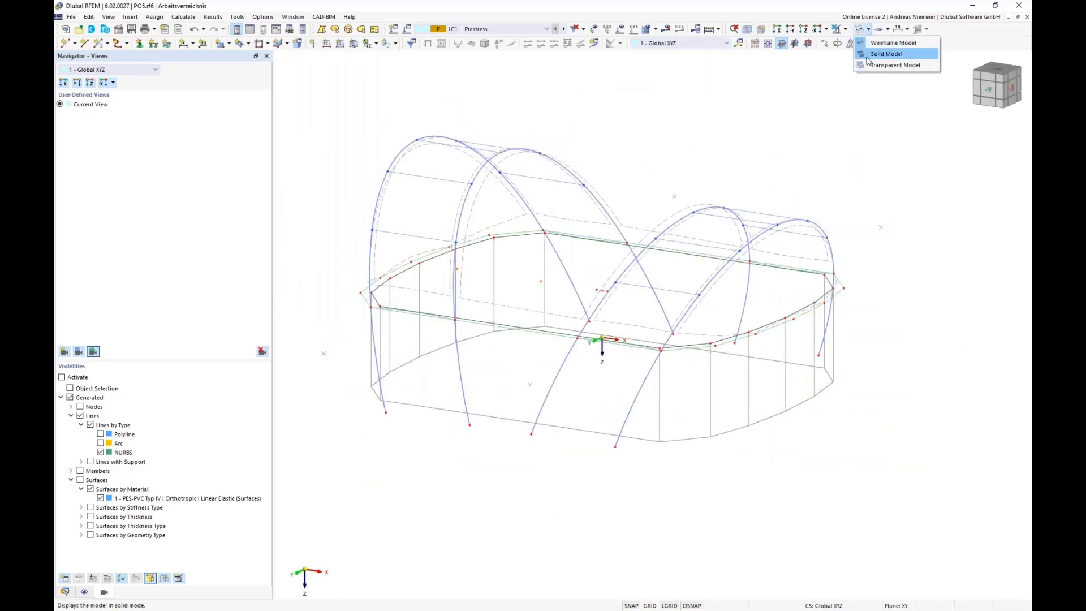
click(886, 55)
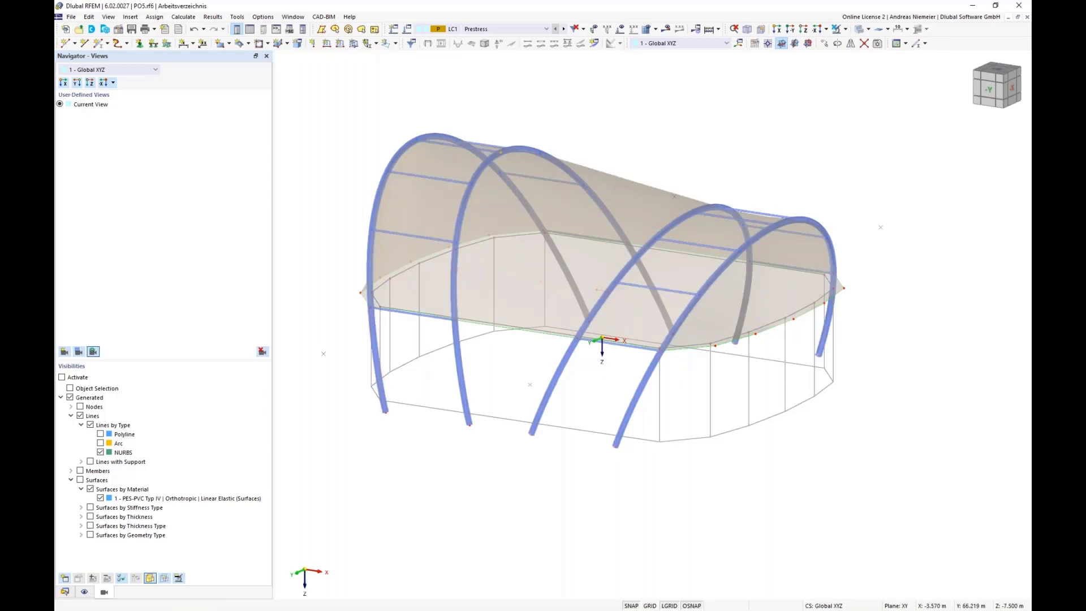
ctrl+middle_drag(392, 392, 426, 403)
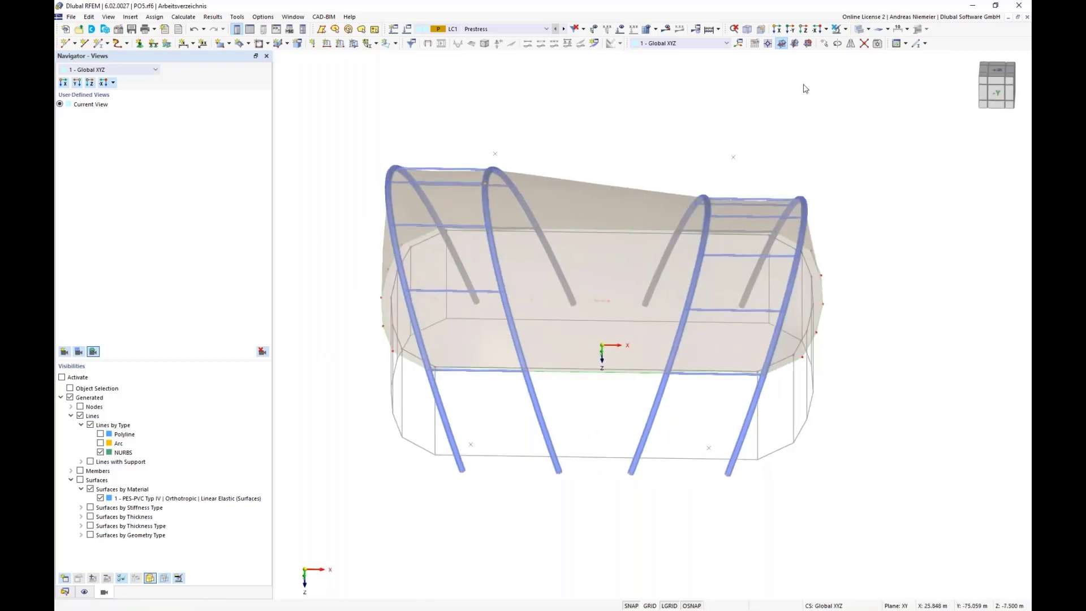
click(870, 30)
click(885, 42)
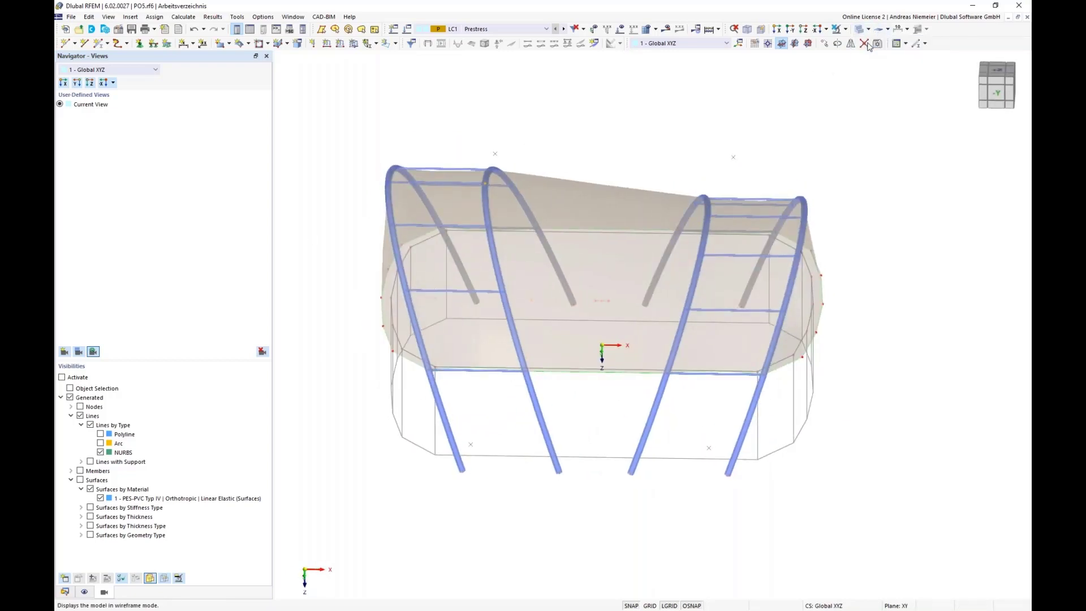
Step: Start a new single member in the plan view along Z and set its member type to Tension
click(807, 32)
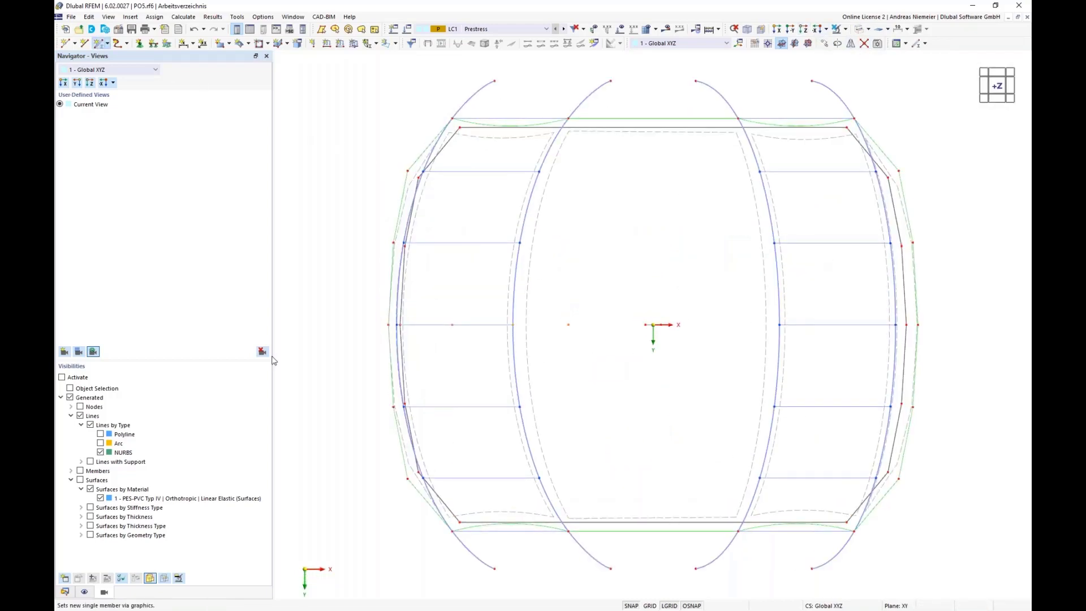
click(279, 170)
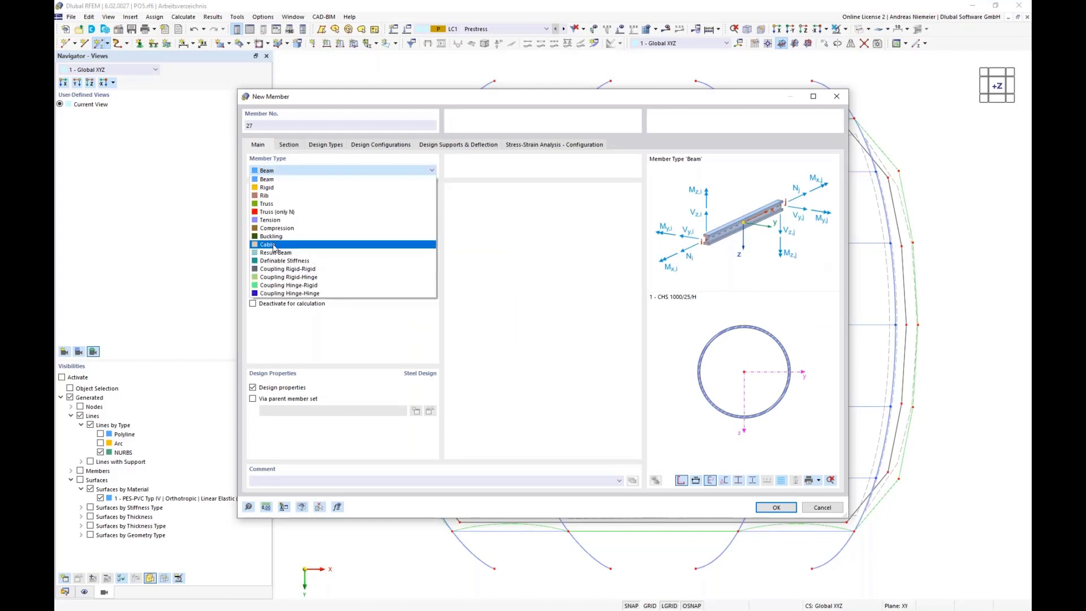
click(276, 221)
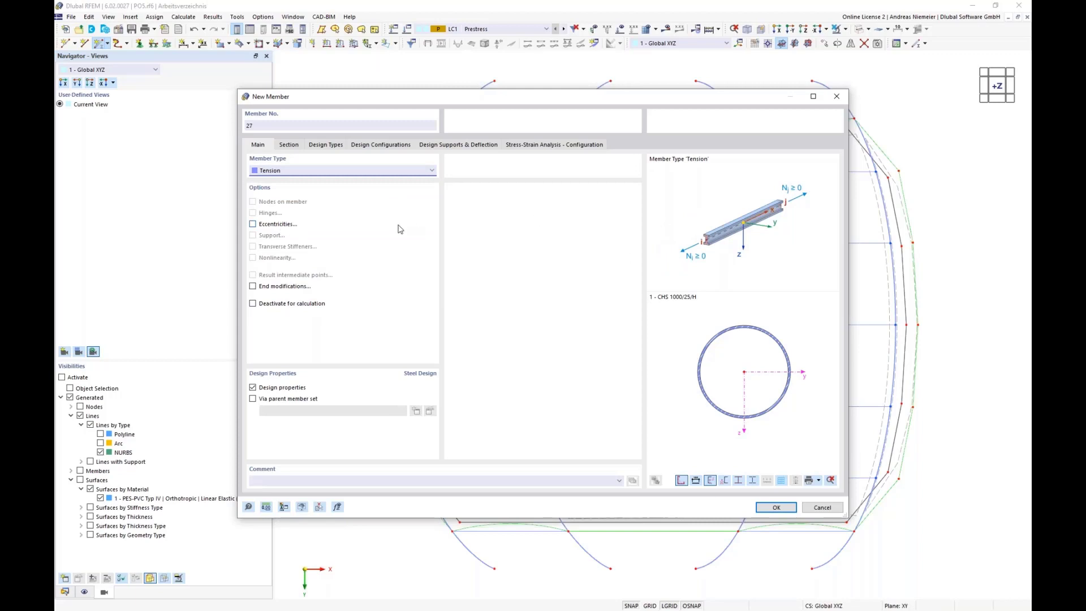
Step: Assign a solid round R 28 steel section in S355 from the section library to the new tension member and confirm it
click(286, 147)
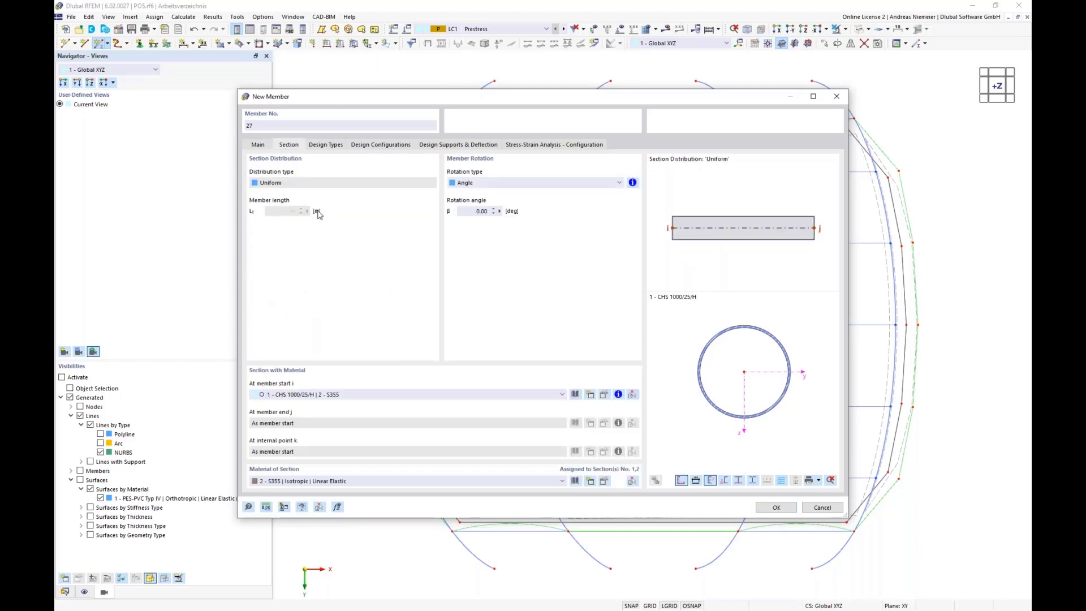
click(575, 395)
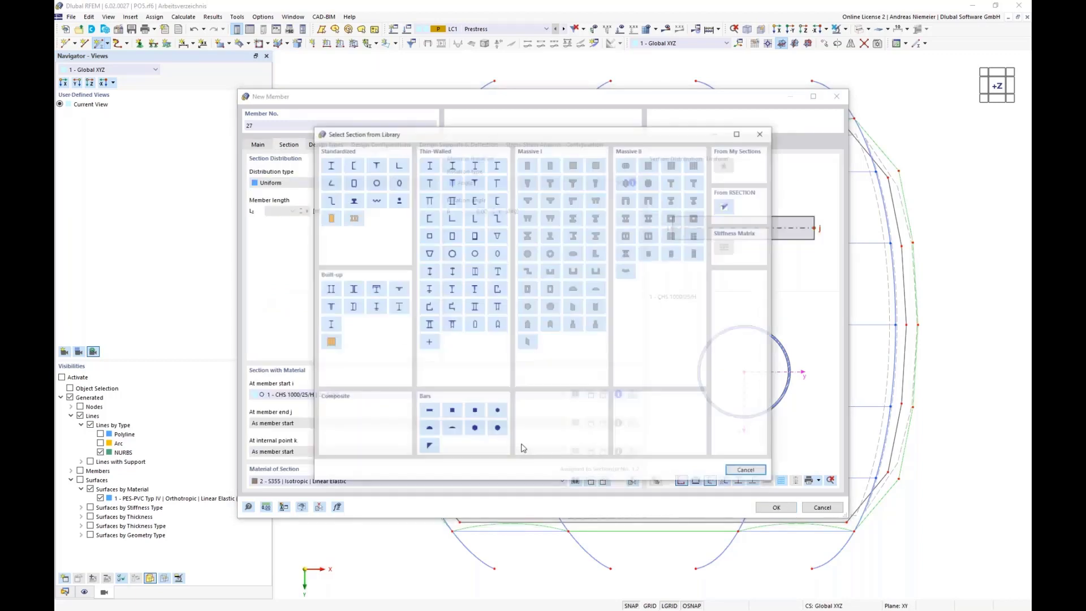
click(400, 202)
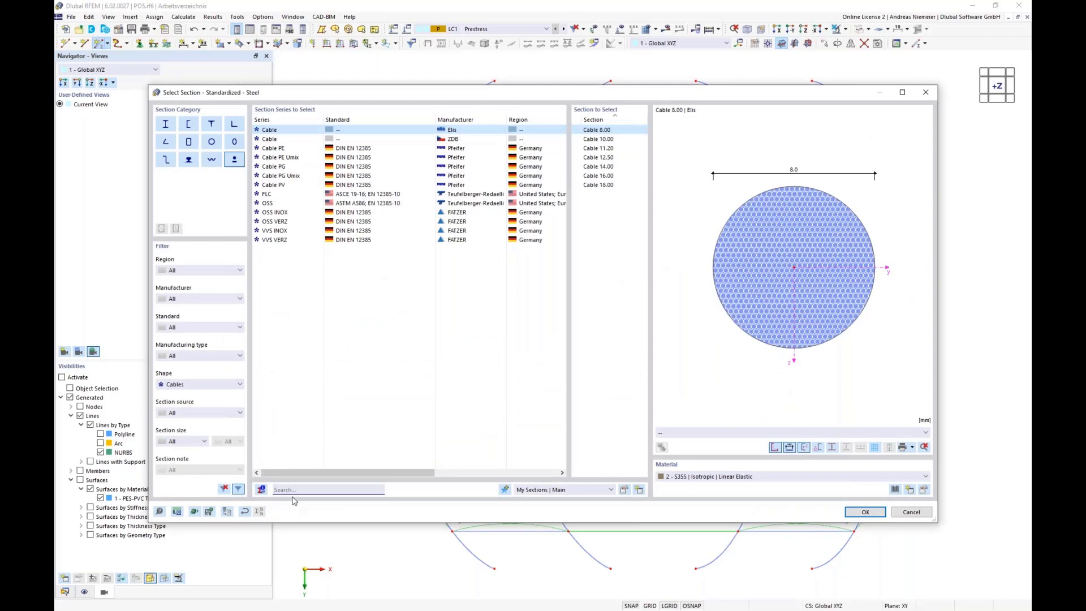
click(184, 389)
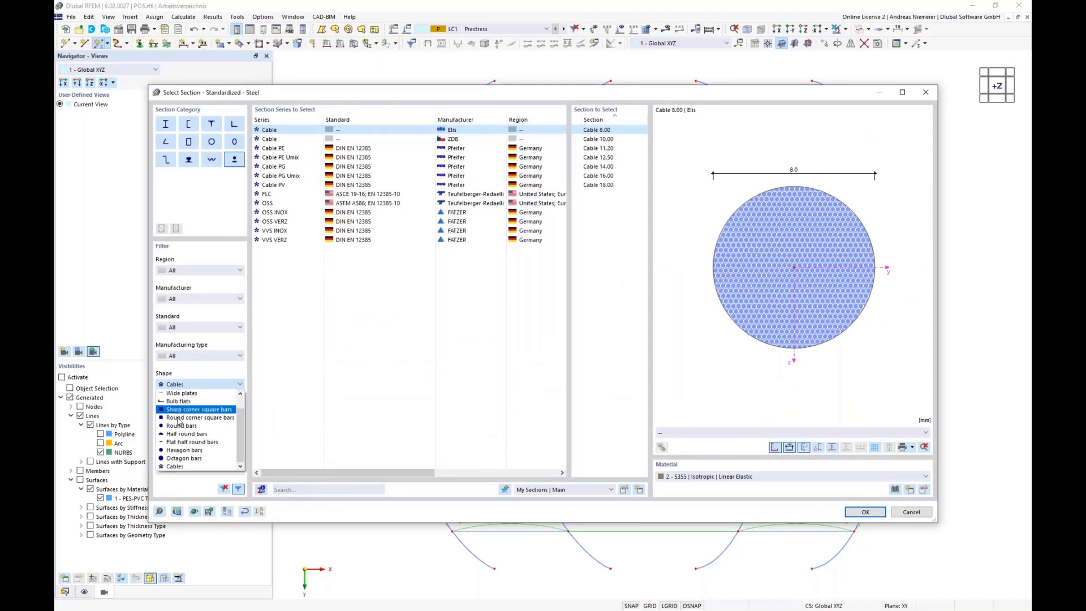
click(189, 394)
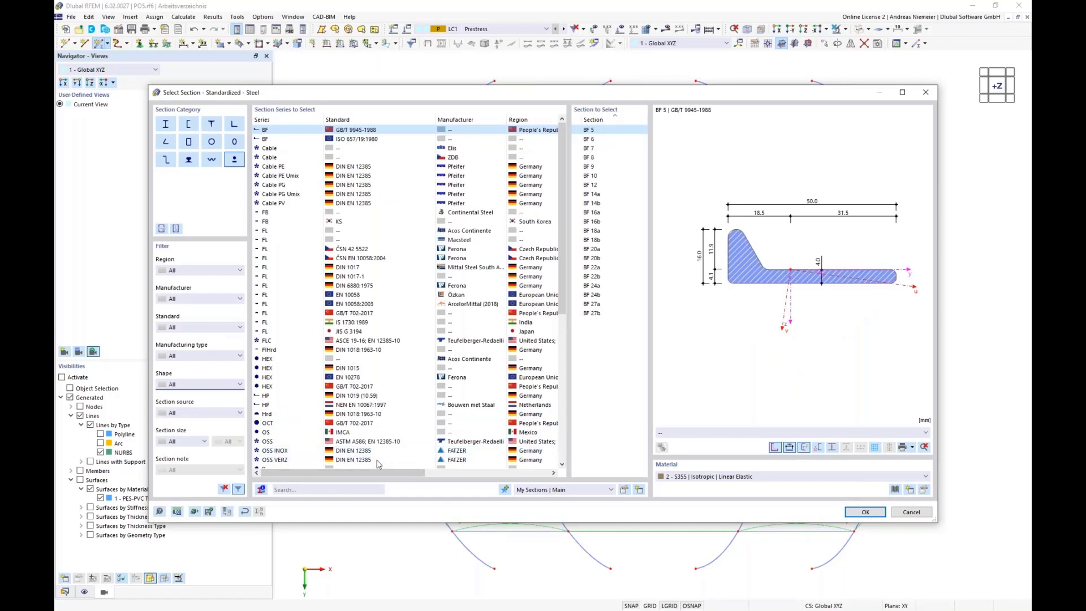
click(309, 489)
text(r)
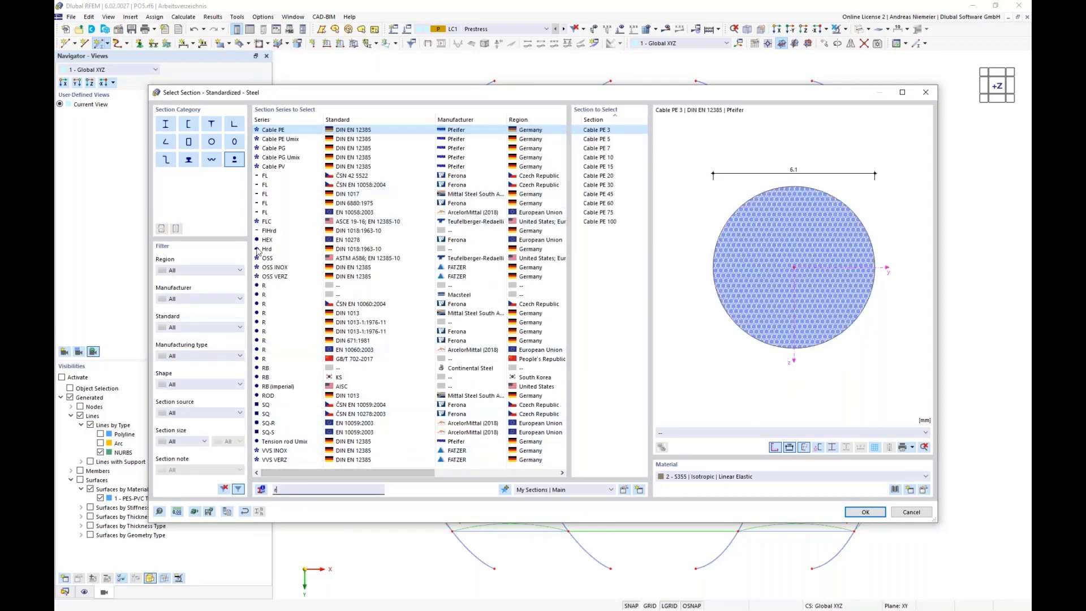
click(265, 286)
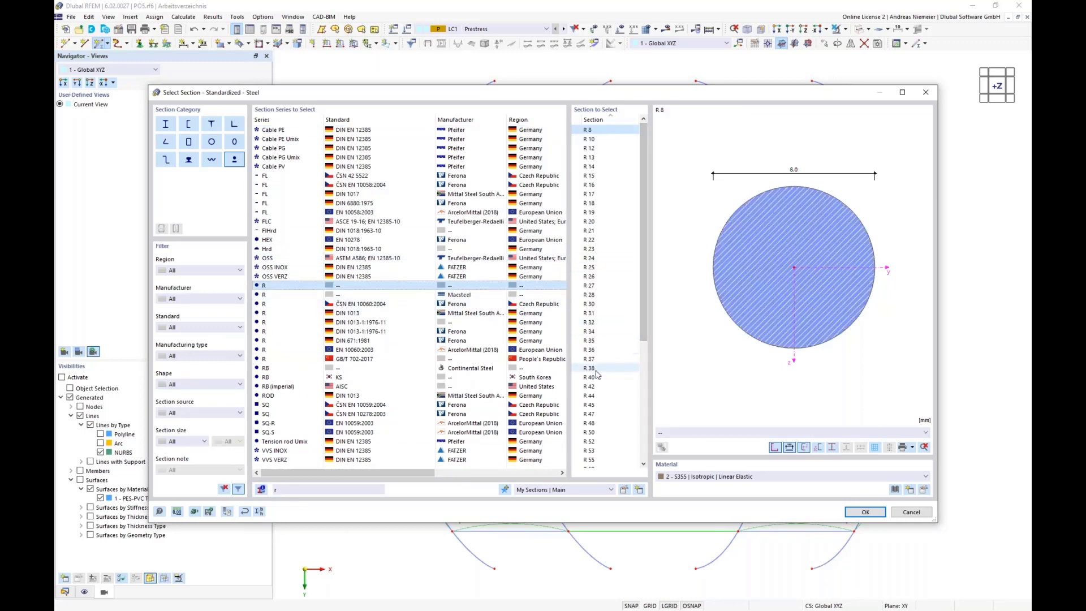
click(594, 296)
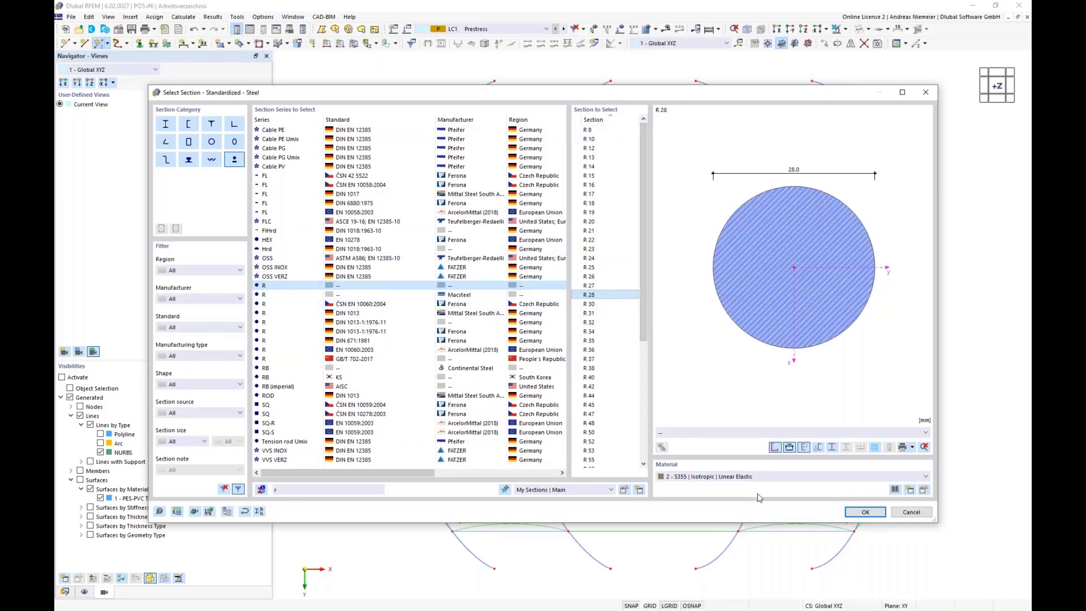
click(865, 512)
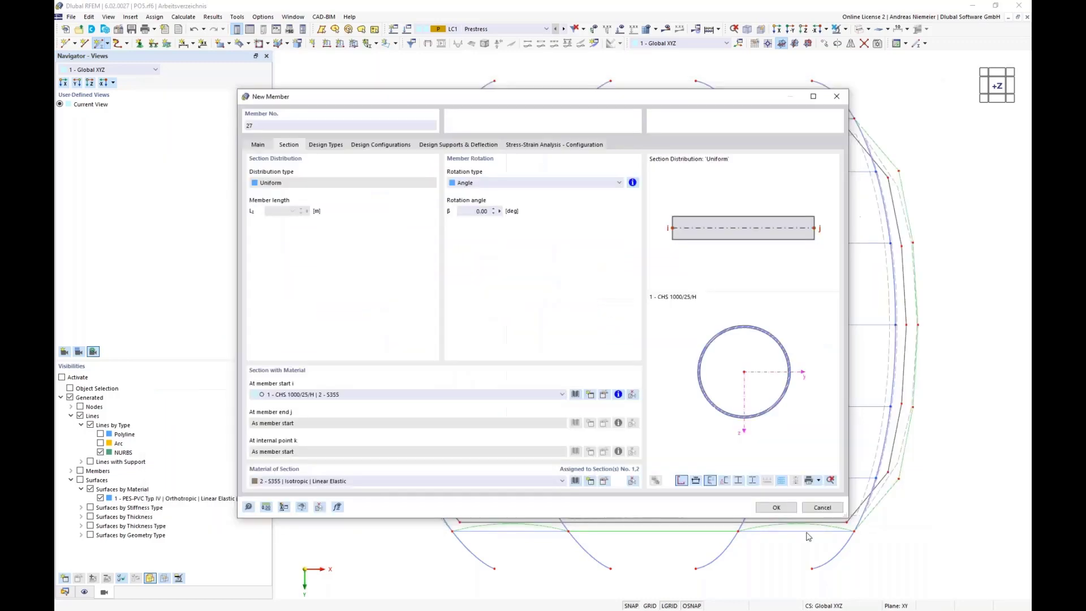
click(781, 507)
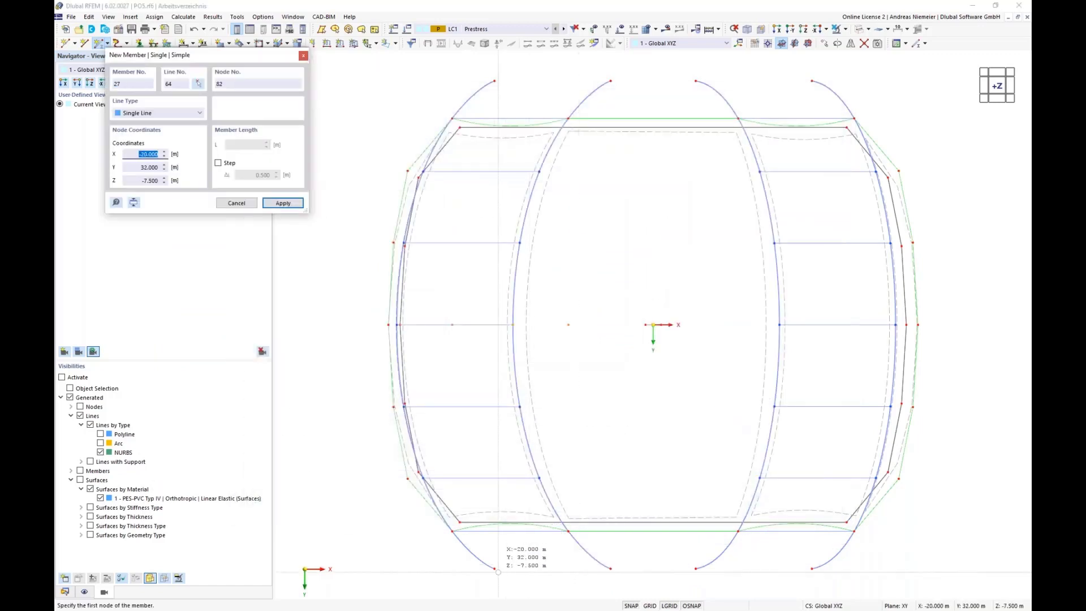
Step: Draw a zigzag of tension members between the negative X arches, from the outer arch's positive Y foot up to its crown node
click(494, 568)
scroll(557, 544, up, 3)
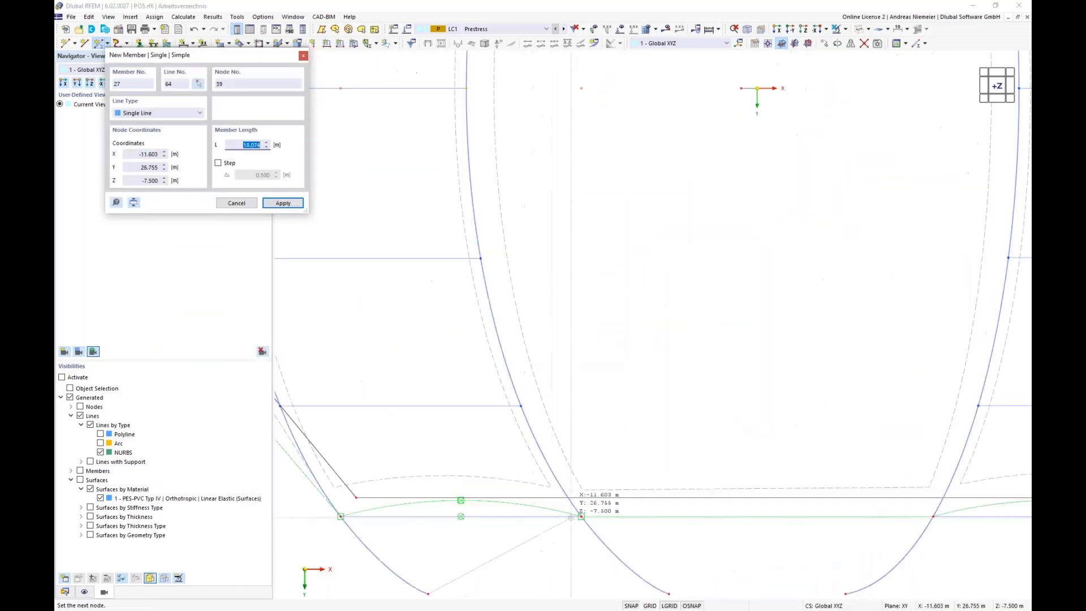
click(582, 516)
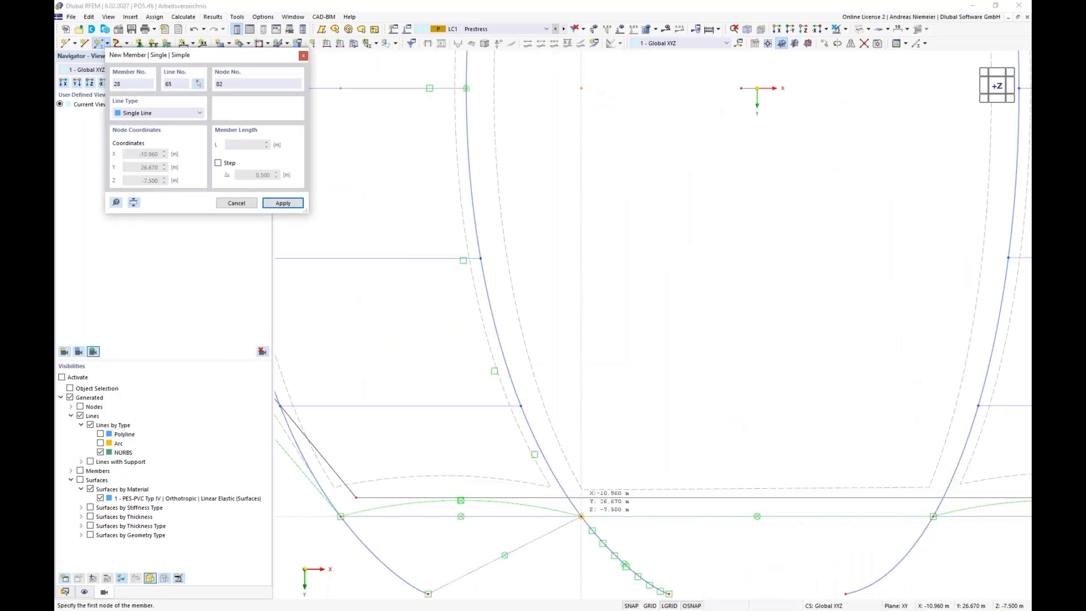
scroll(473, 449, down, 2)
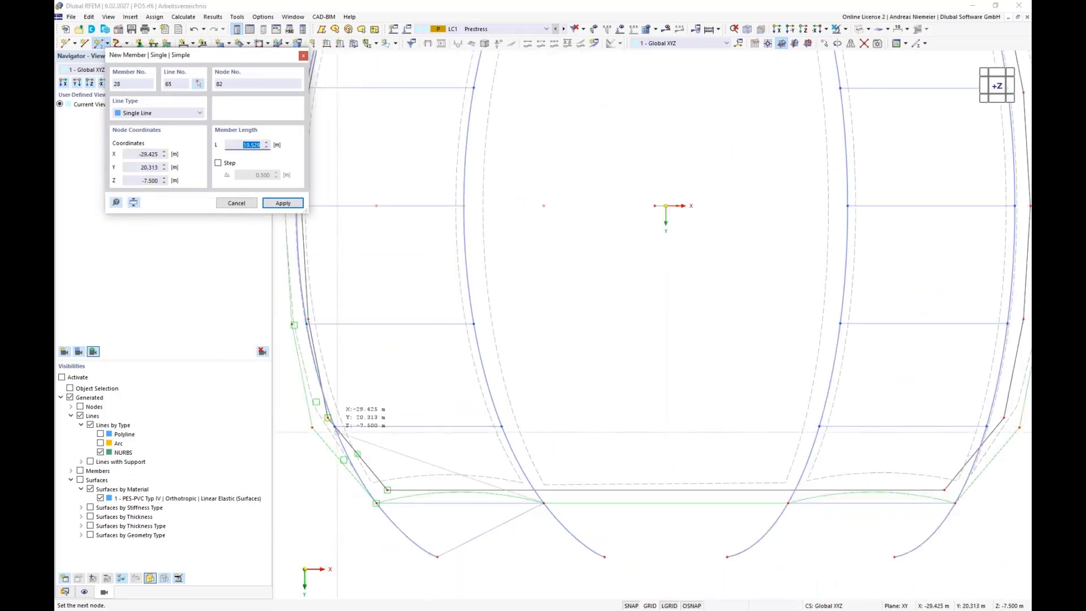
click(340, 428)
click(340, 429)
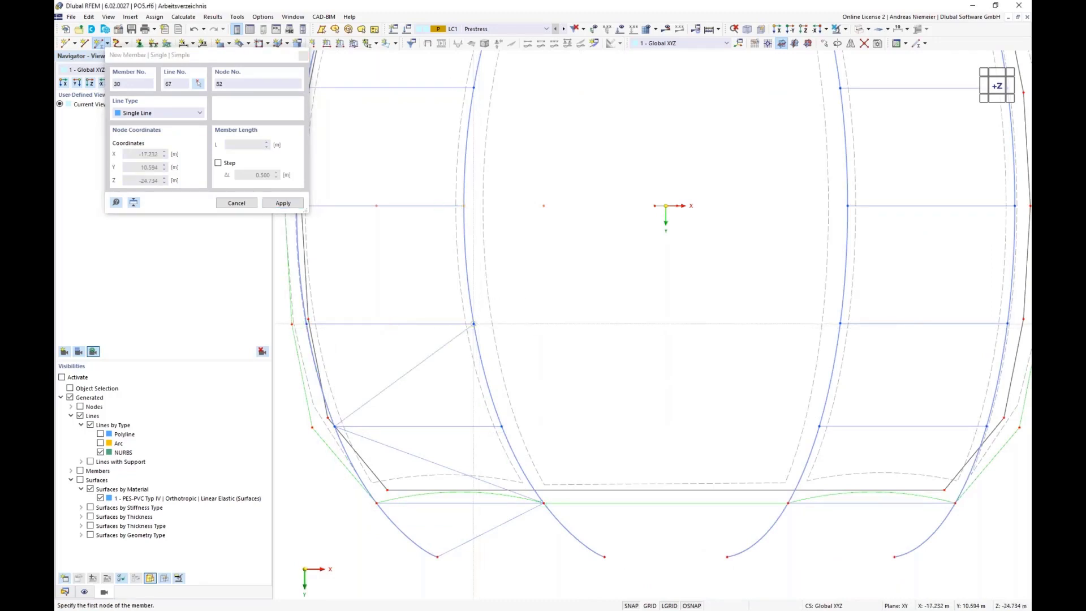
click(474, 324)
scroll(475, 323, down, 1)
scroll(334, 224, up, 4)
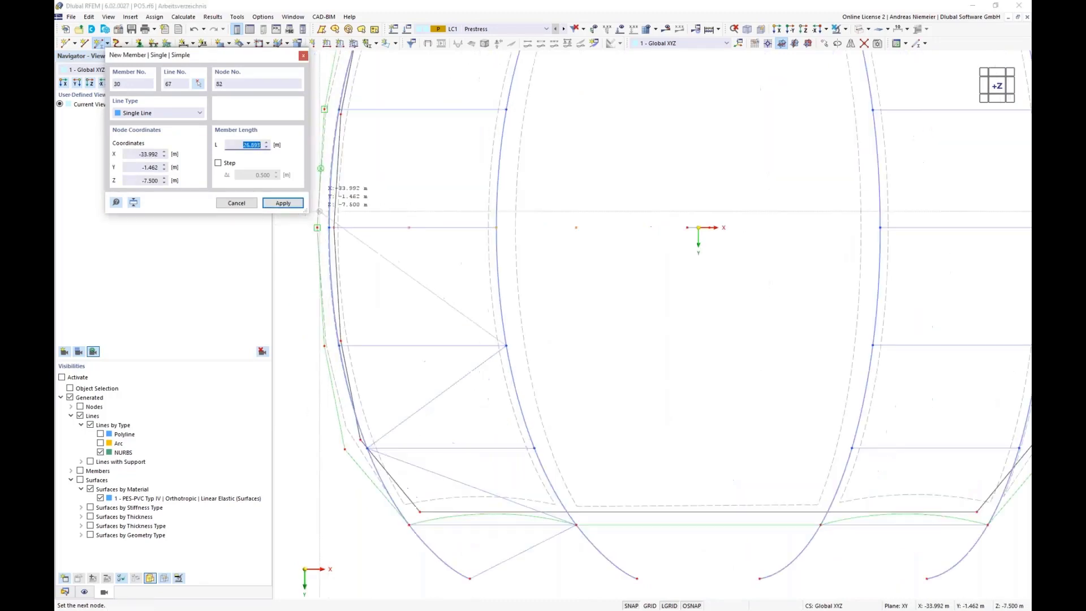
click(327, 225)
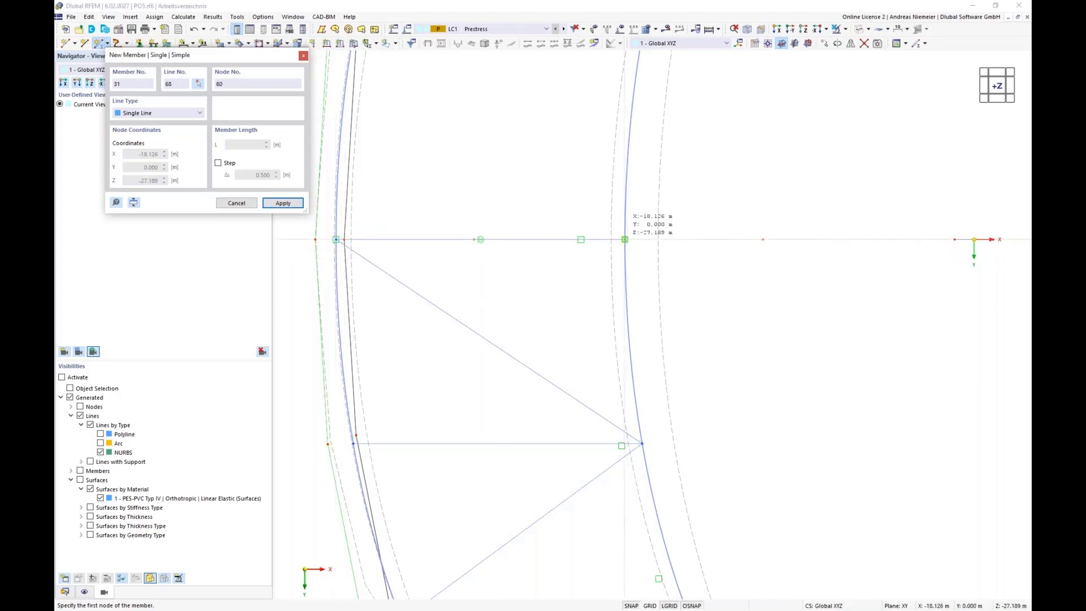
Step: Draw the crossing tension diagonals on the negative X side, from the inner arch's crown node down to its positive Y foot
click(626, 240)
click(355, 435)
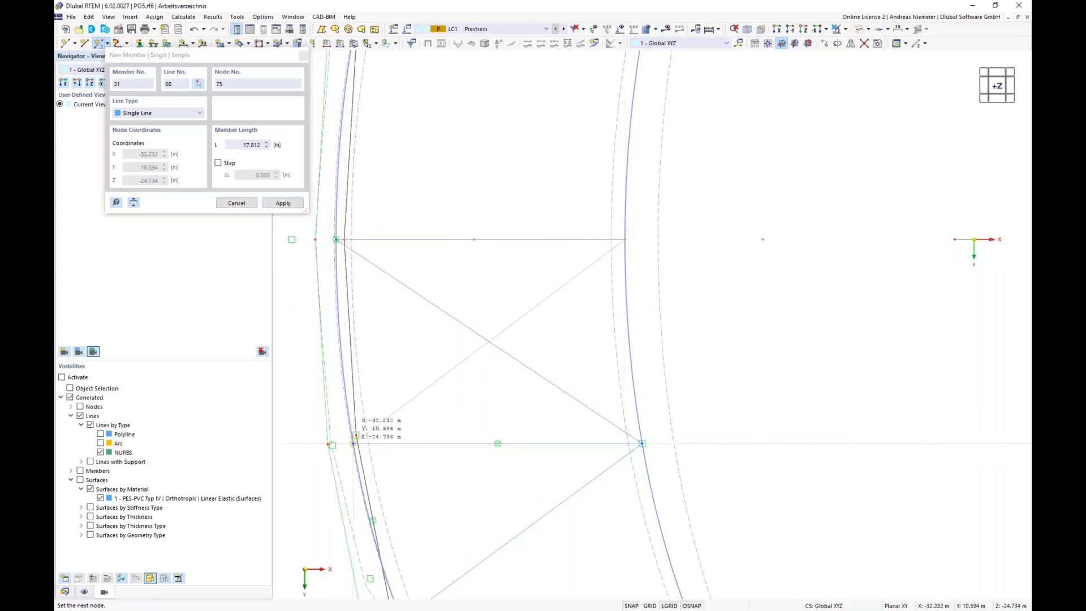
click(355, 436)
scroll(413, 291, down, 3)
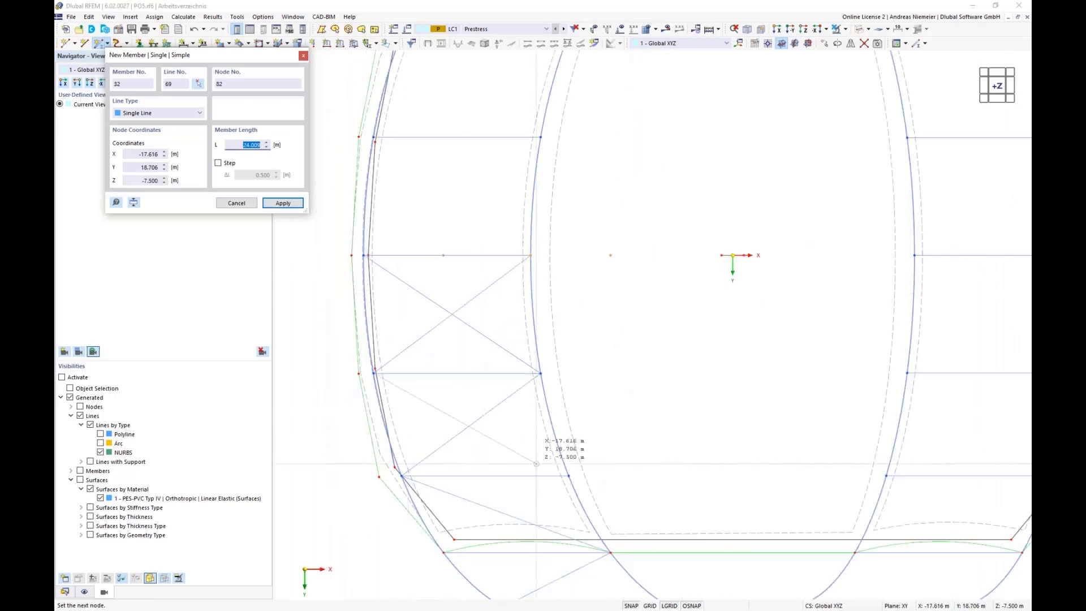
scroll(566, 469, up, 3)
click(579, 473)
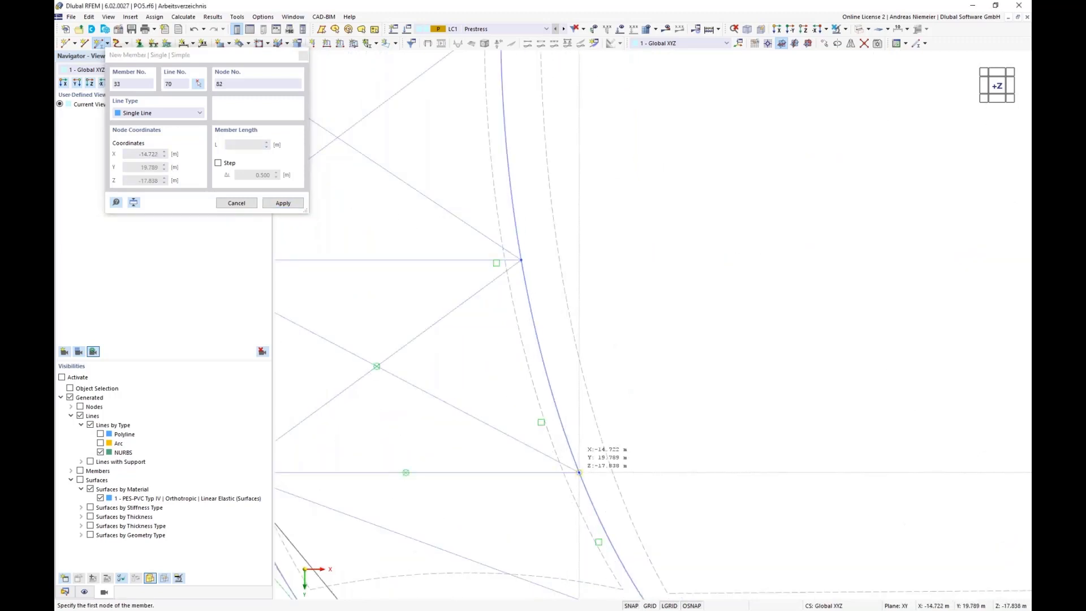
scroll(580, 467, down, 3)
scroll(458, 458, up, 4)
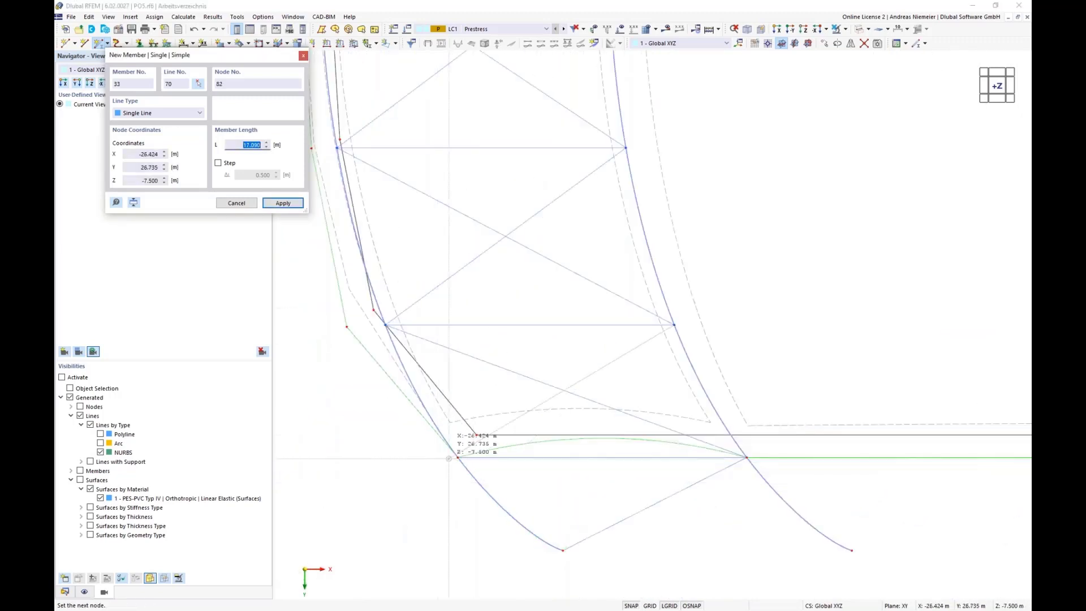
click(457, 457)
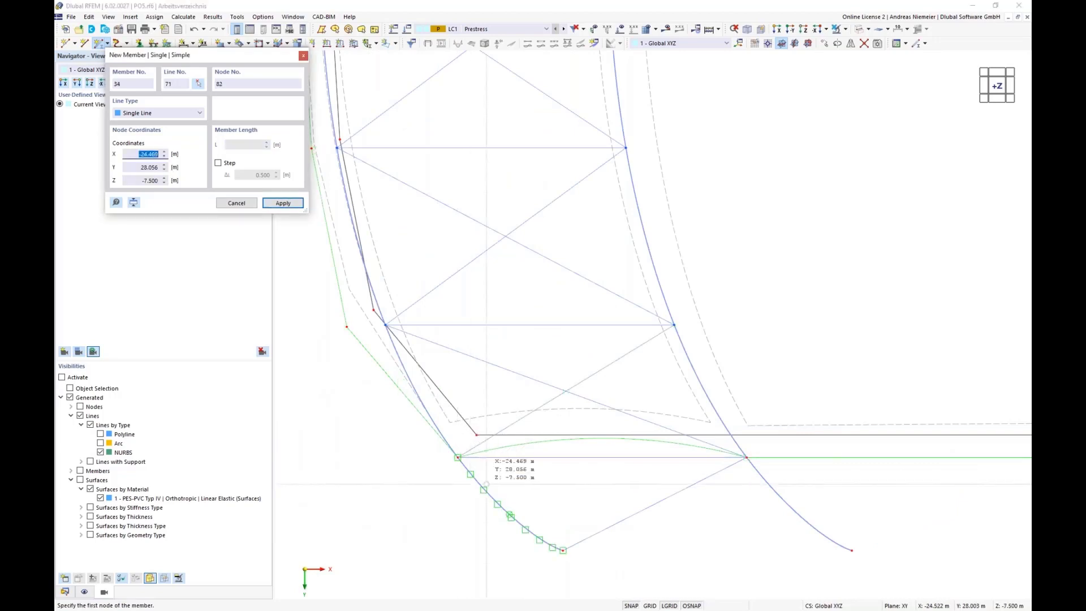
click(457, 457)
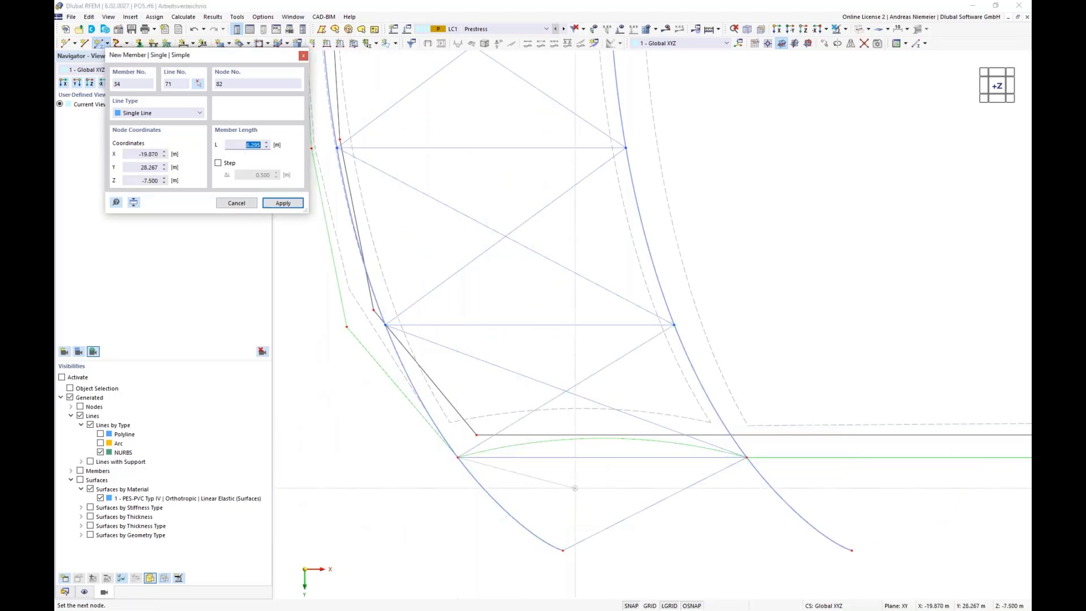
click(852, 550)
Step: Draw a zigzag of tension members between the positive X arches, from the inner arch's positive Y foot up to its crown node
scroll(852, 550, down, 3)
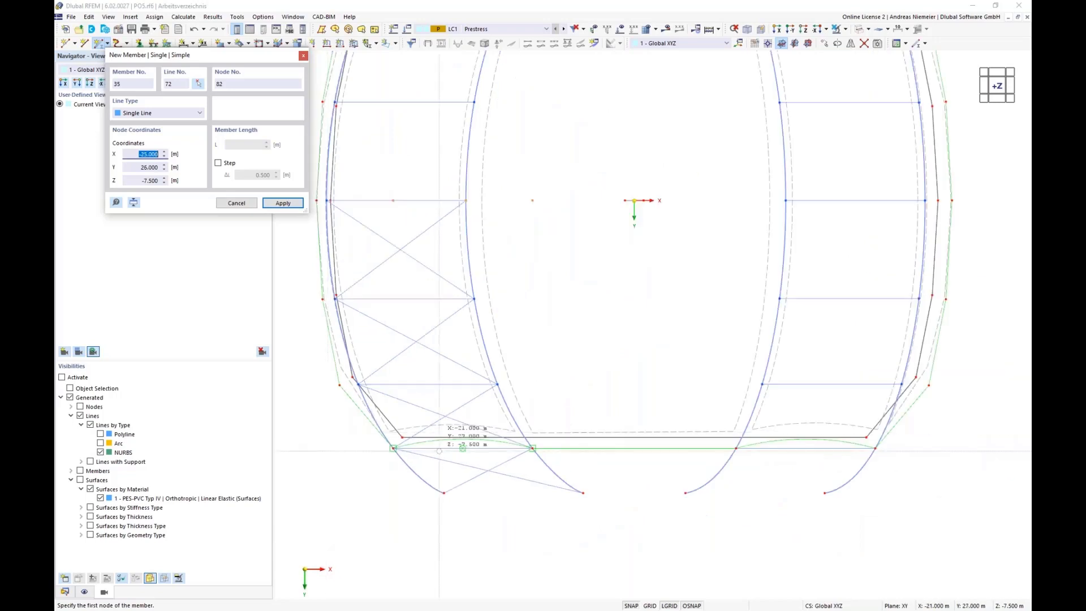
scroll(696, 492, up, 3)
click(696, 491)
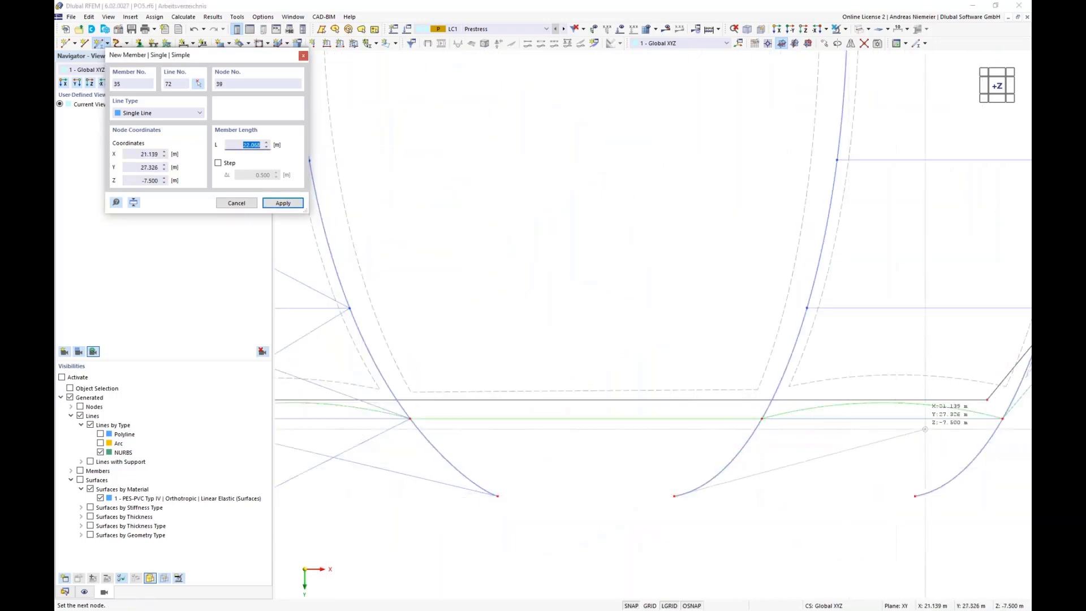
click(1003, 419)
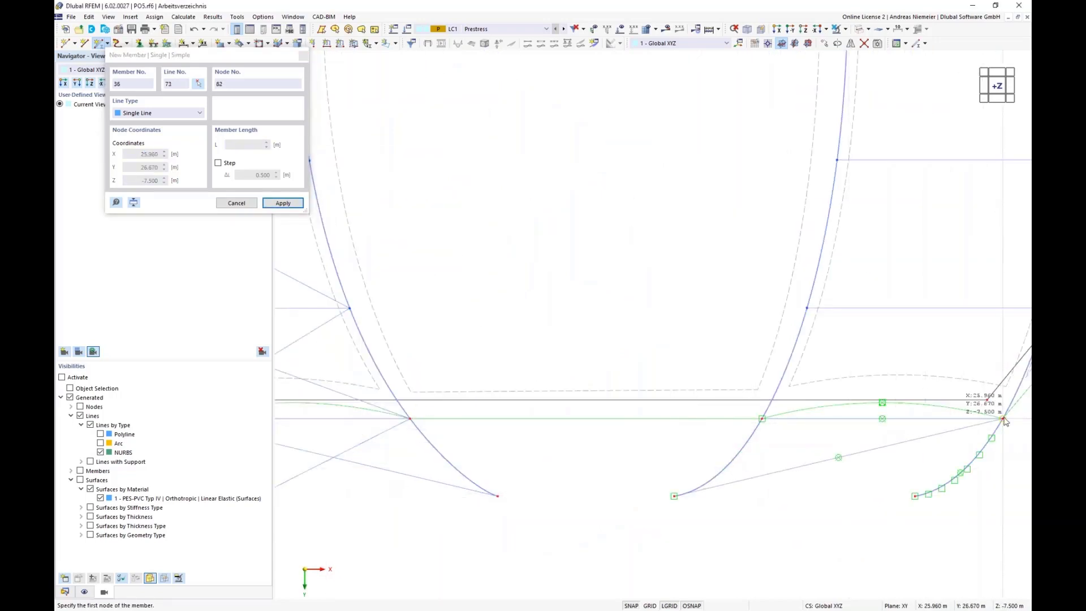
click(807, 308)
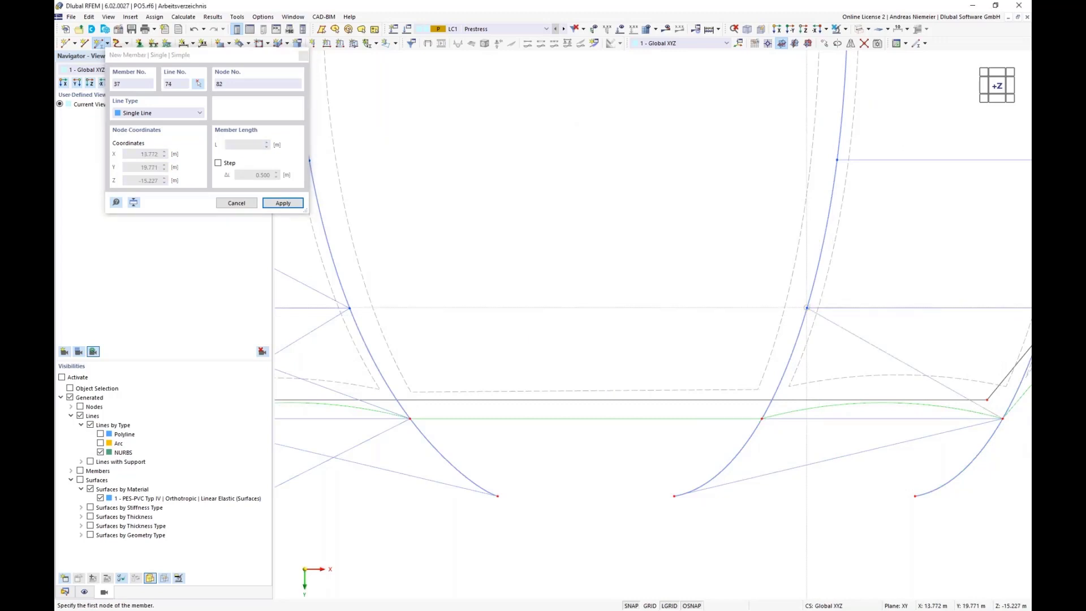
scroll(545, 363, down, 3)
scroll(826, 276, up, 3)
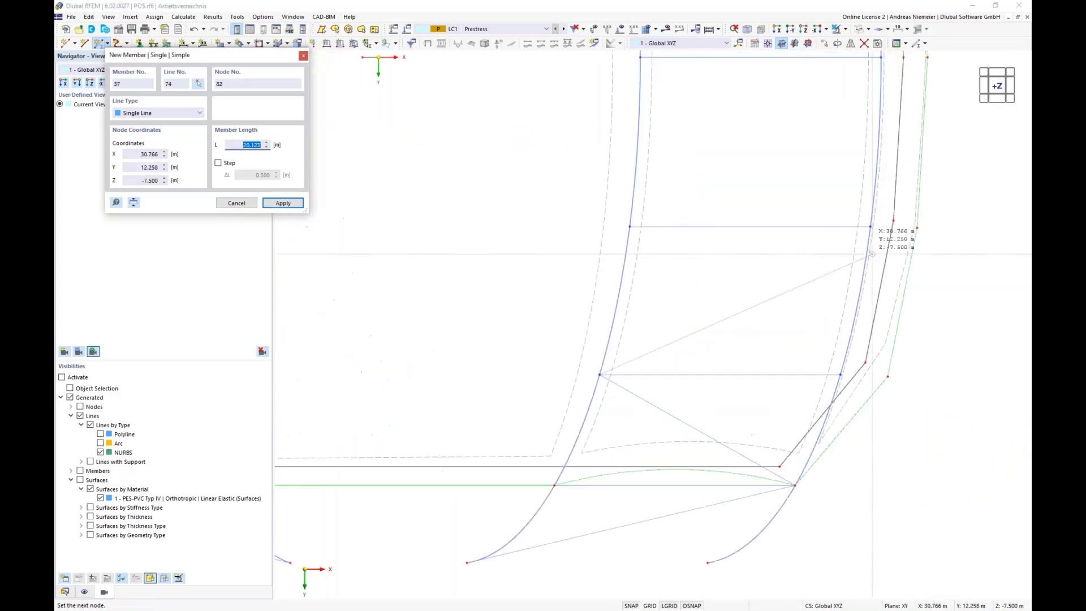
click(871, 226)
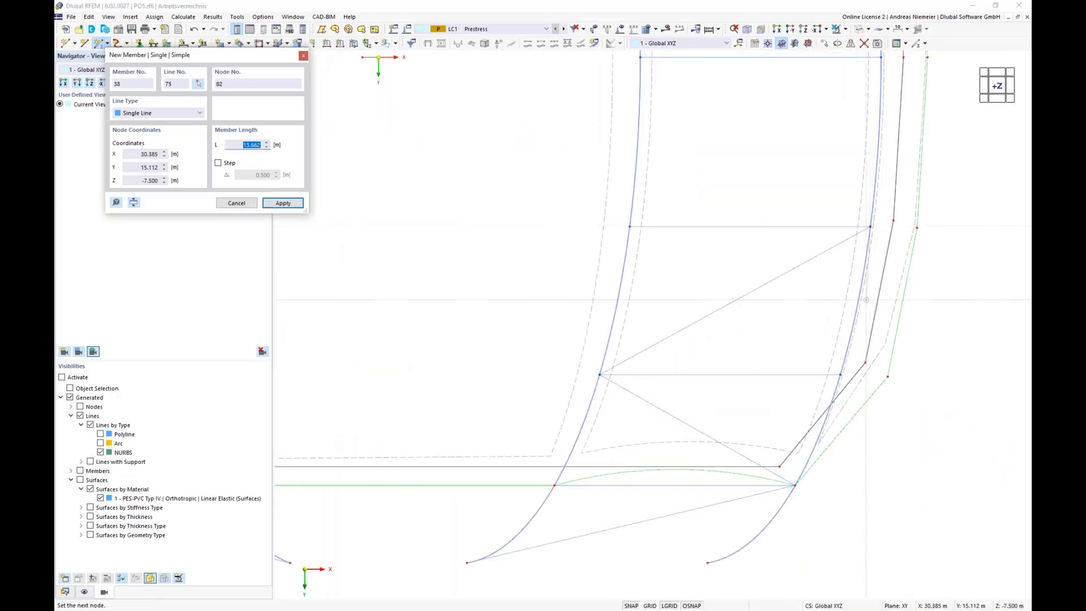
scroll(865, 108, down, 2)
click(728, 176)
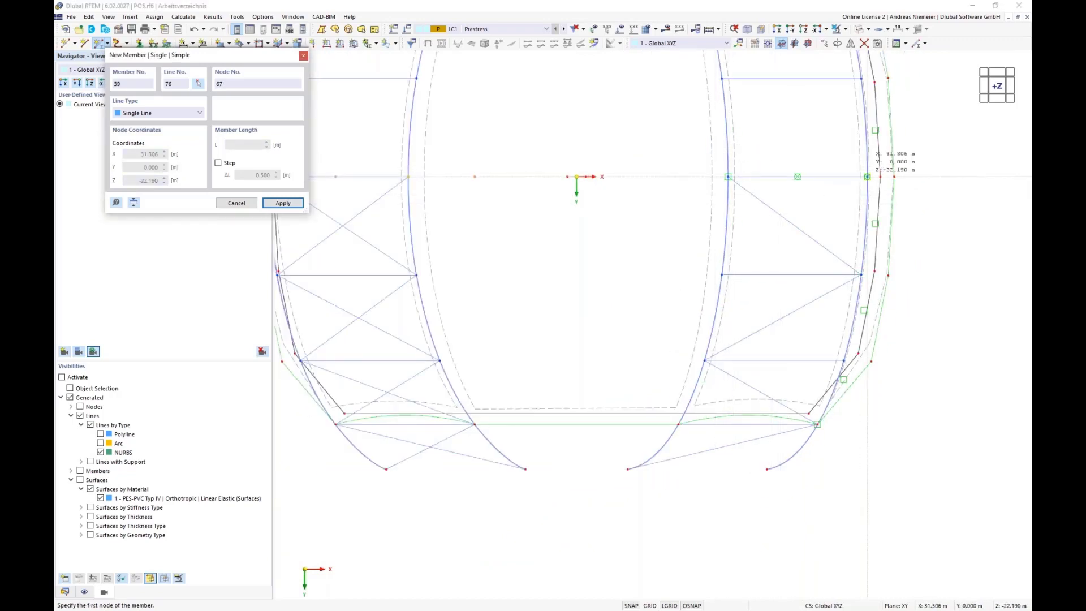
Step: Draw the crossing tension diagonals on the positive X side, from the outer arch's crown node down to its positive Y foot
click(715, 279)
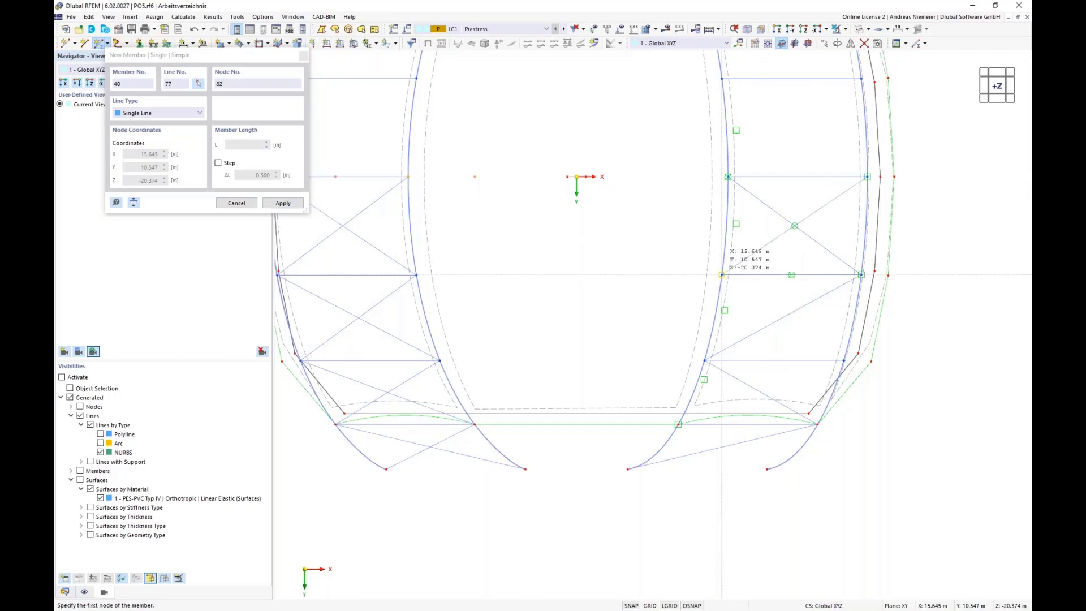
click(883, 362)
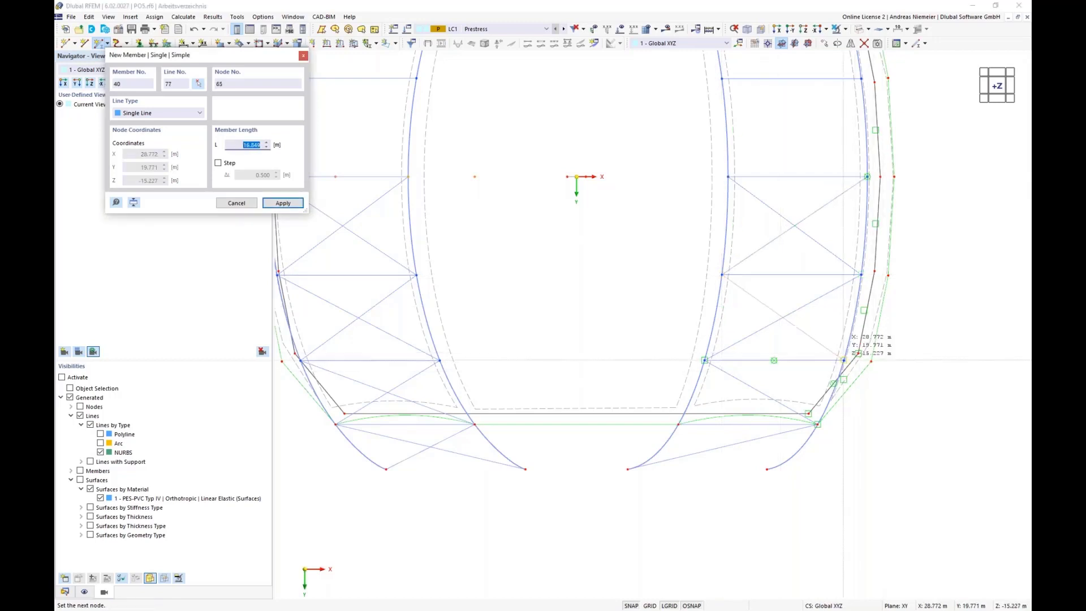
click(843, 360)
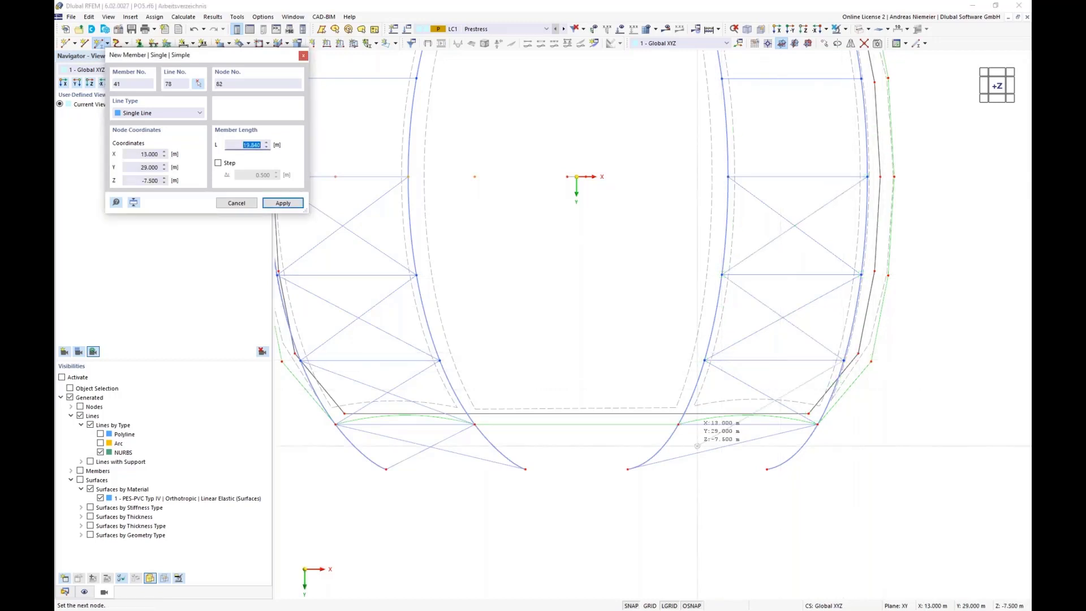
click(678, 424)
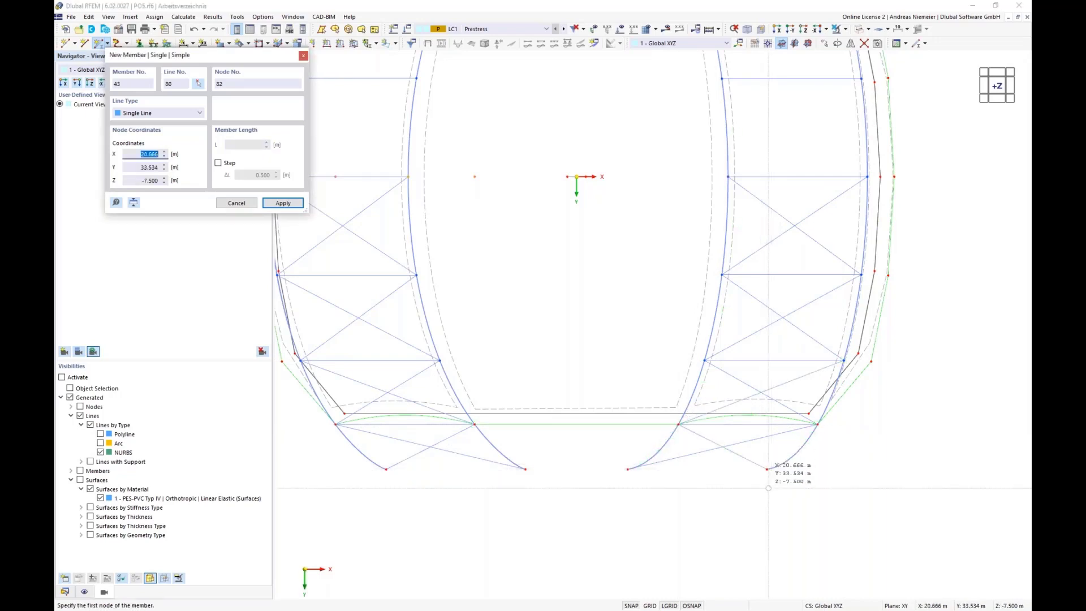
key(Escape)
Step: Orbit to a 3D view of the braced arches and display the model's data tables
scroll(673, 487, down, 2)
shift+middle_drag(691, 518, 485, 386)
scroll(485, 385, up, 1)
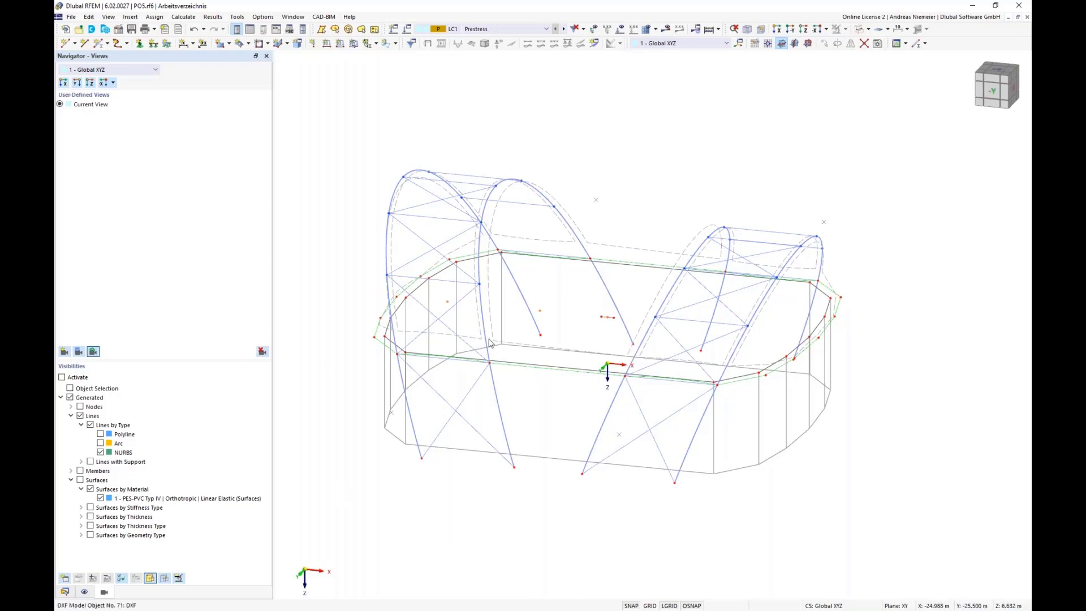
click(250, 29)
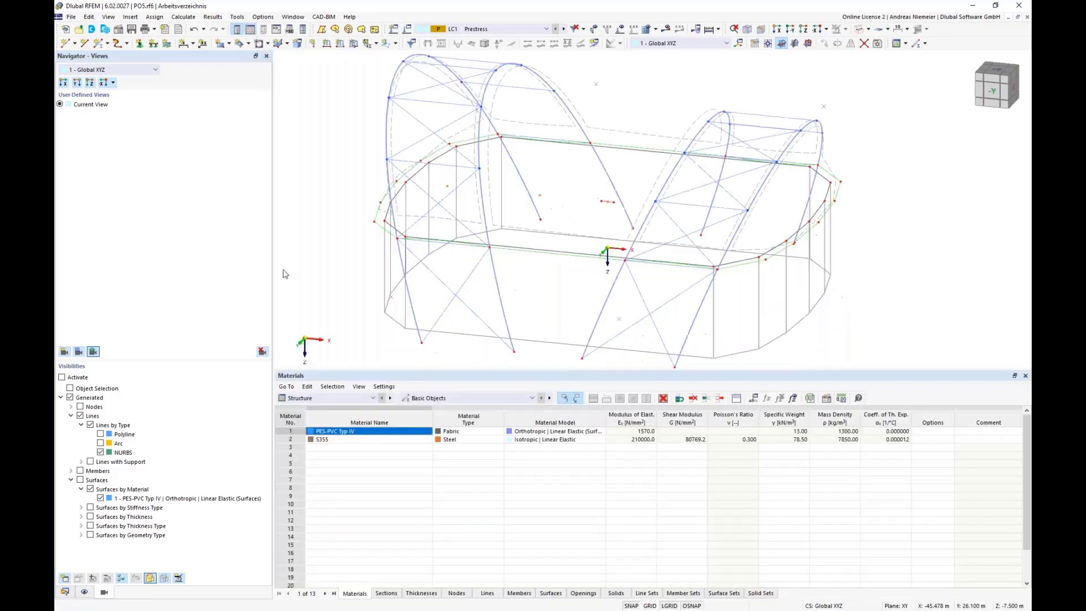
Step: Select all R 28 tension diagonals through the sections table and mirror a copy of them across the XZ plane through the origin
click(387, 593)
double_click(331, 448)
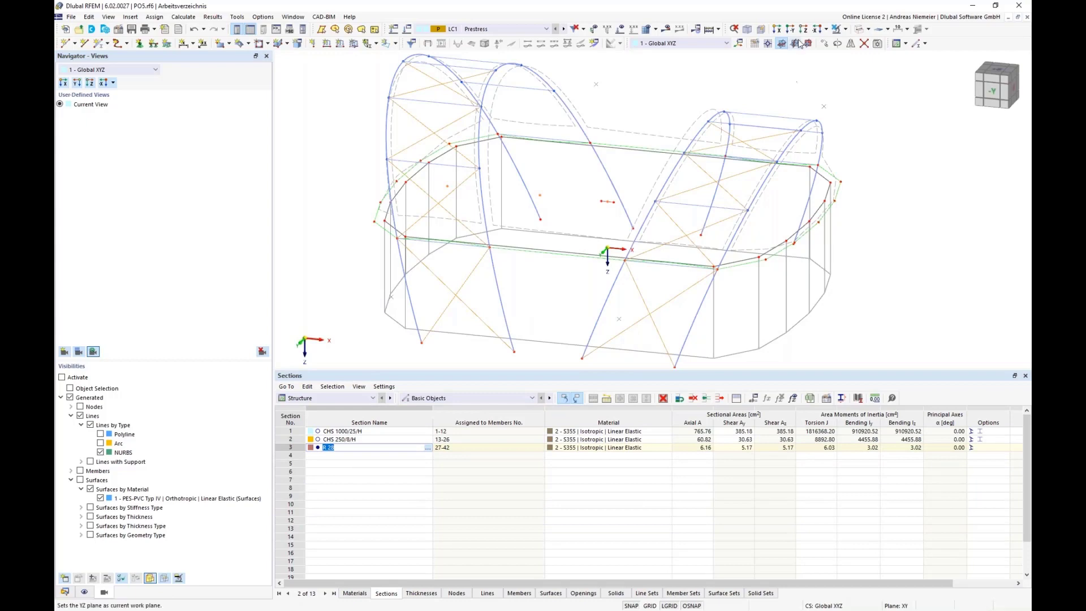
click(851, 43)
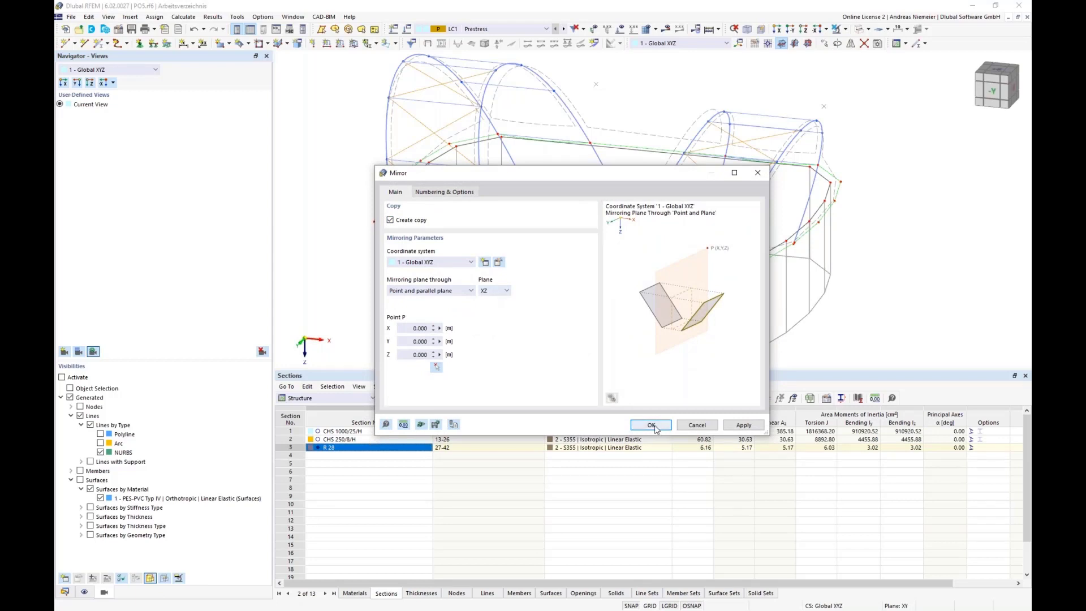
key(Return)
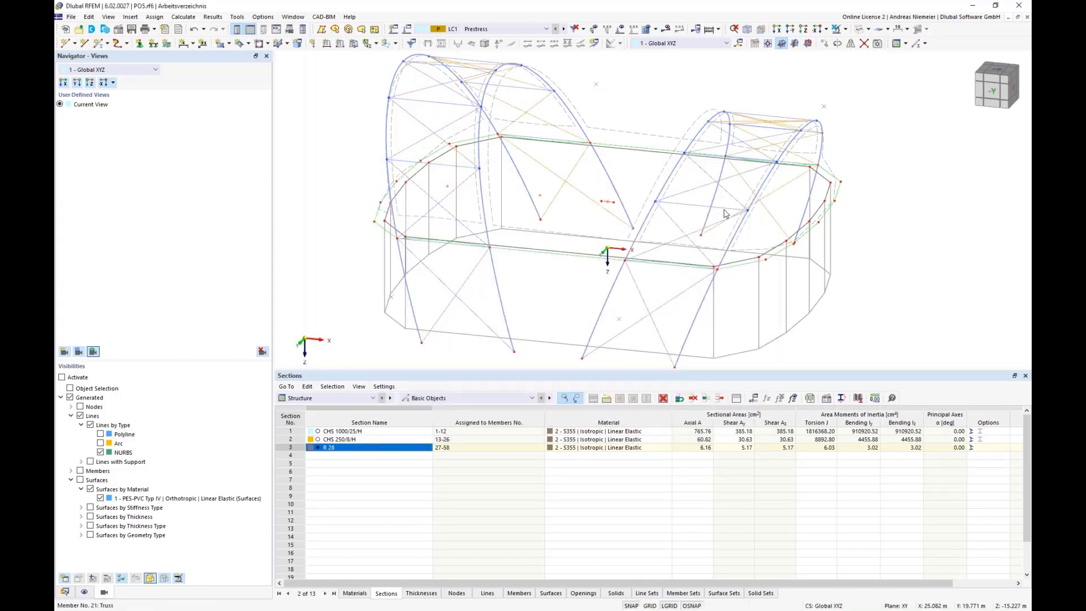
click(251, 30)
Step: Assign the Hinged nodal support to all the foot nodes of the arches
ctrl+middle_drag(336, 225, 368, 196)
scroll(366, 198, down, 2)
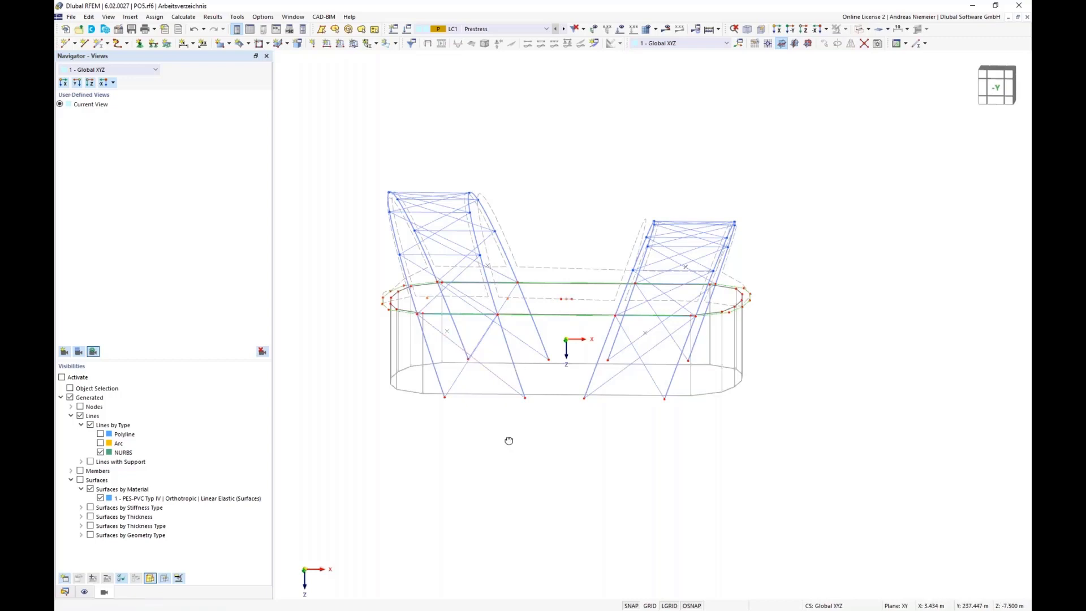
ctrl+middle_drag(509, 440, 509, 430)
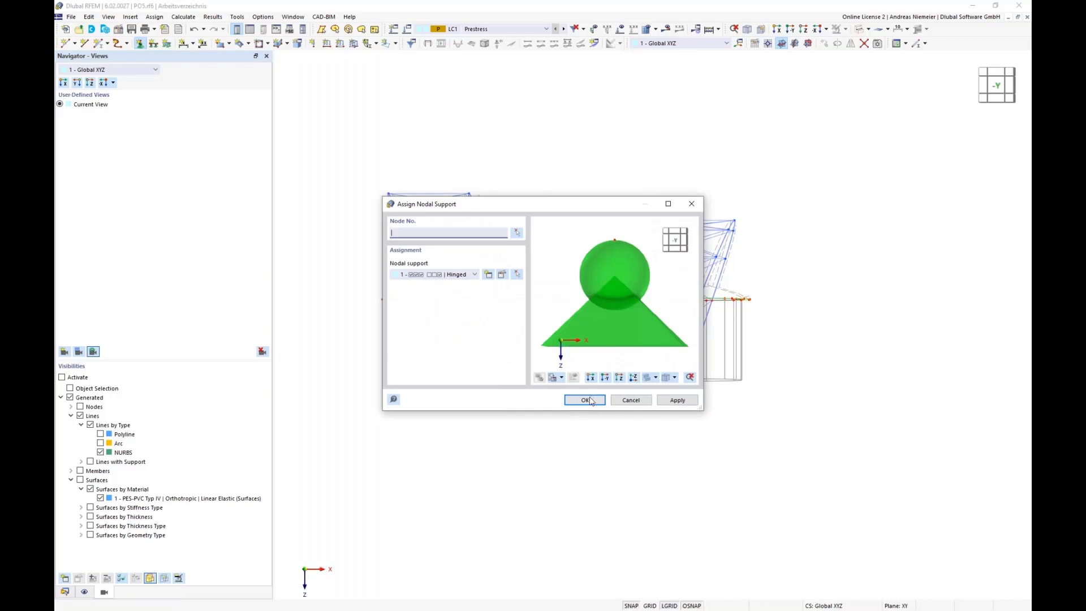
click(585, 400)
drag(449, 367, 884, 418)
scroll(717, 433, down, 2)
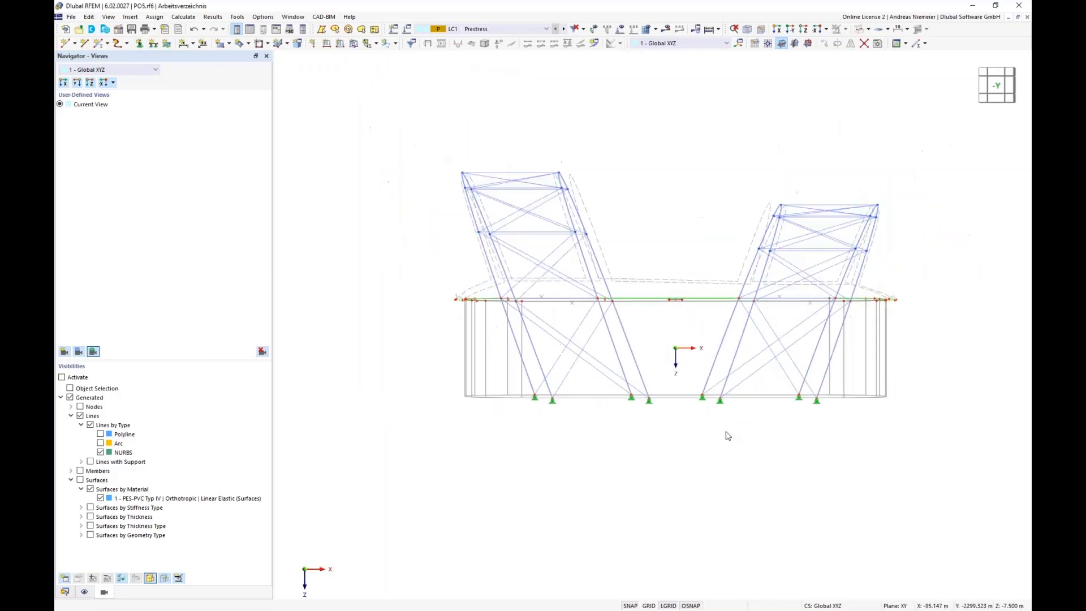
Step: Calculate load case LC1 Prestress for the membrane with the braced and supported arches
ctrl+middle_drag(745, 431, 714, 468)
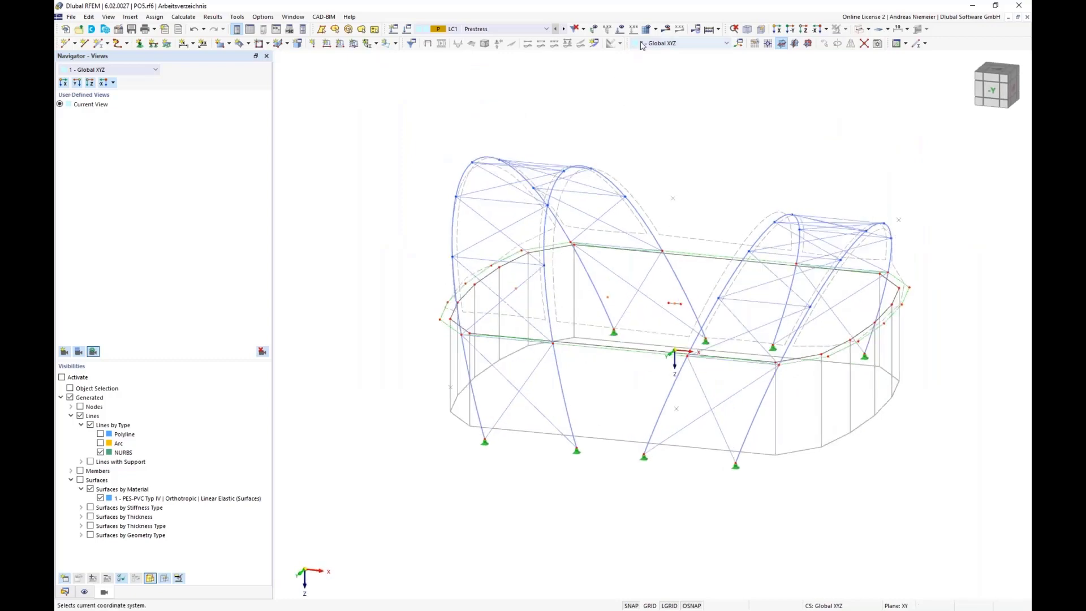
click(667, 29)
click(586, 355)
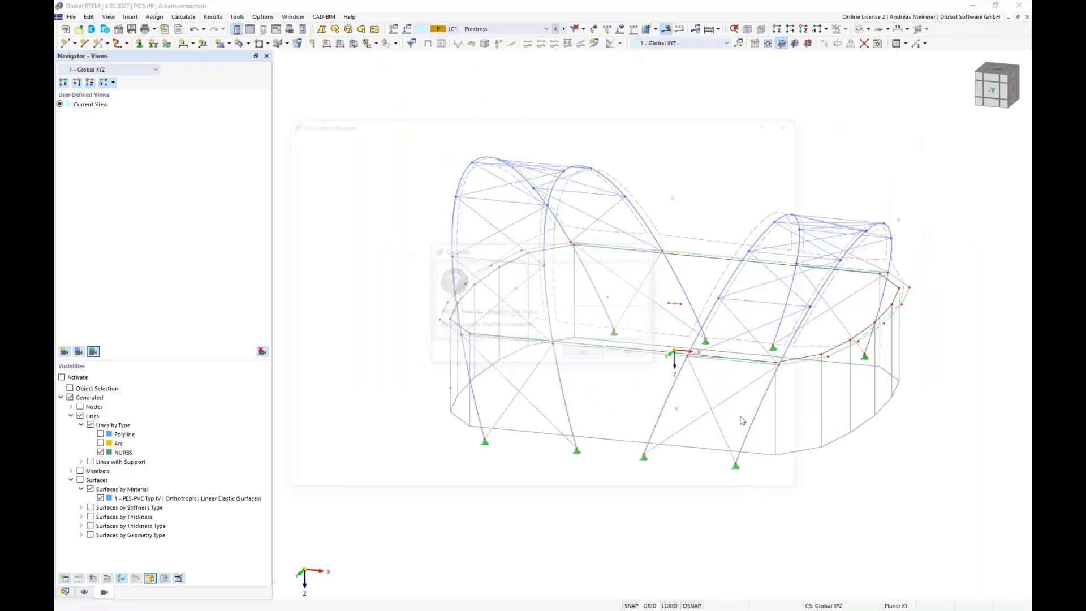
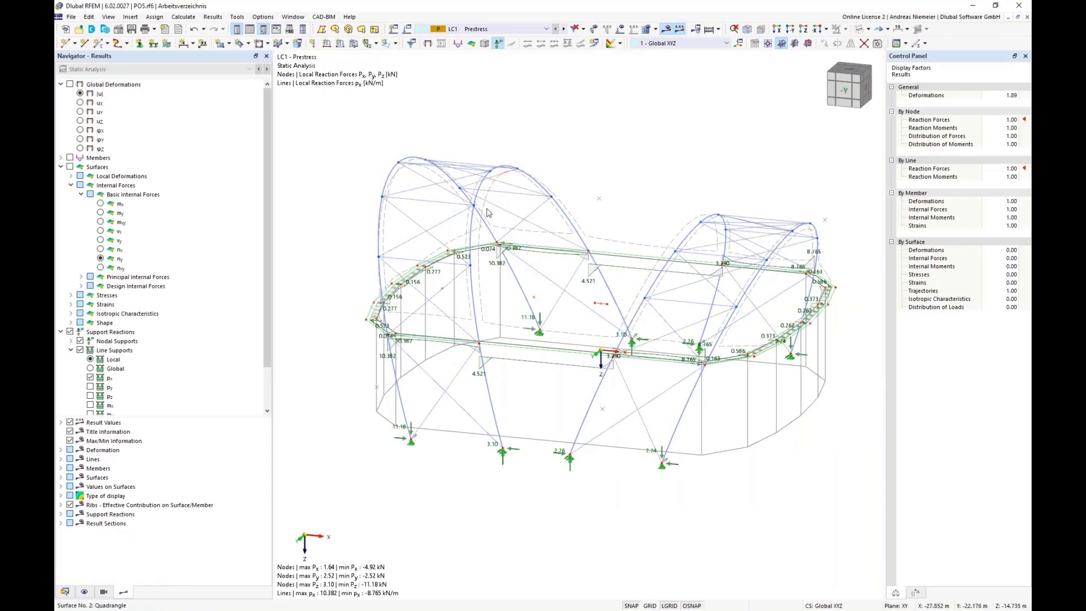
scroll(543, 532, down, 3)
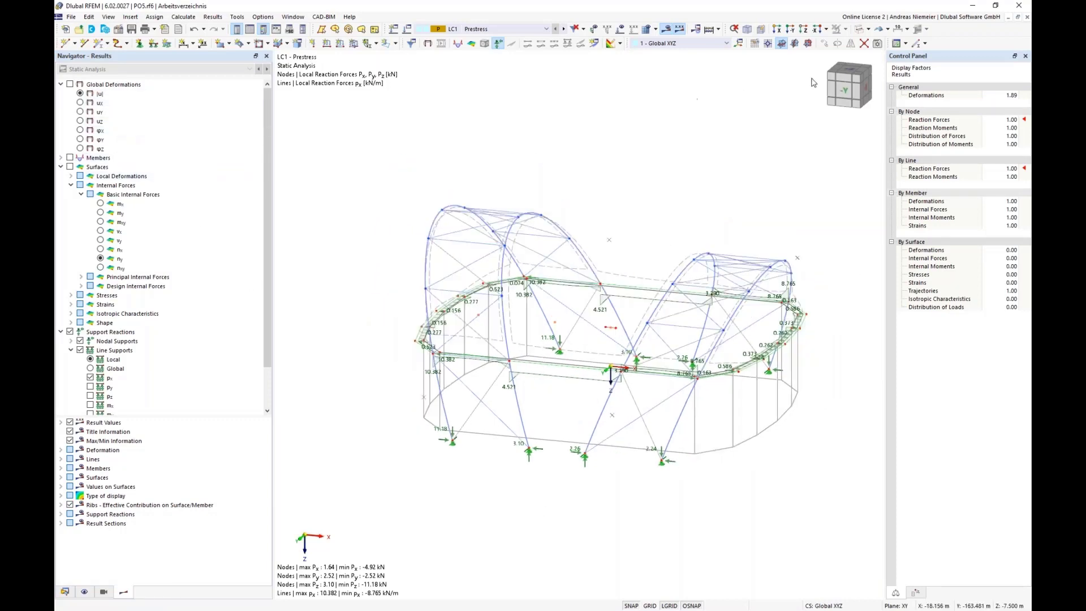
Step: Display the form-found roof in solid mode and examine the membrane shape between the arches from the side
click(869, 31)
click(864, 52)
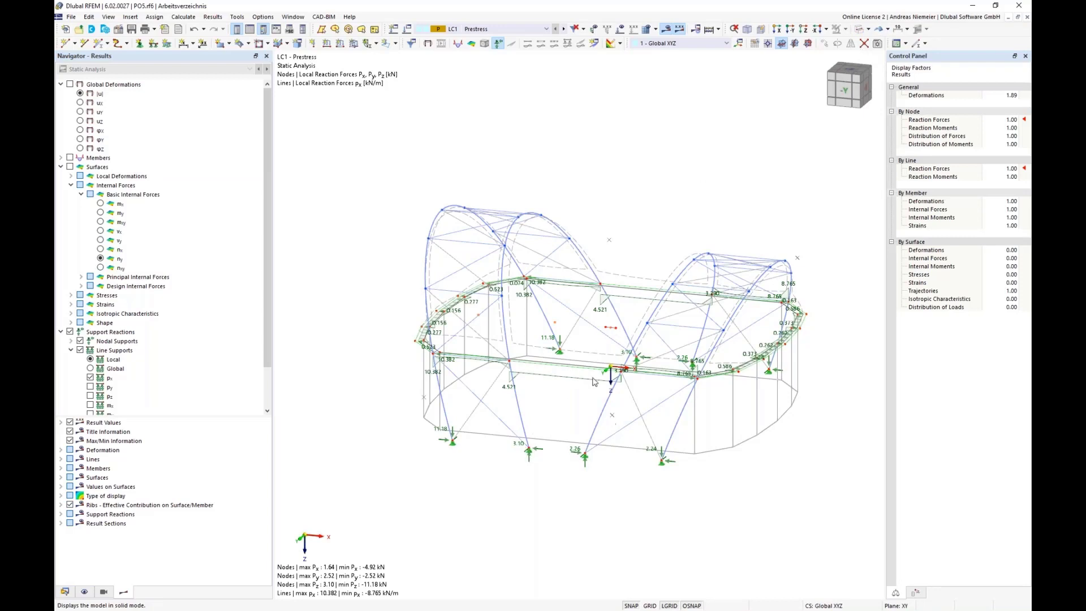
middle_drag(555, 476, 561, 442)
scroll(527, 266, up, 3)
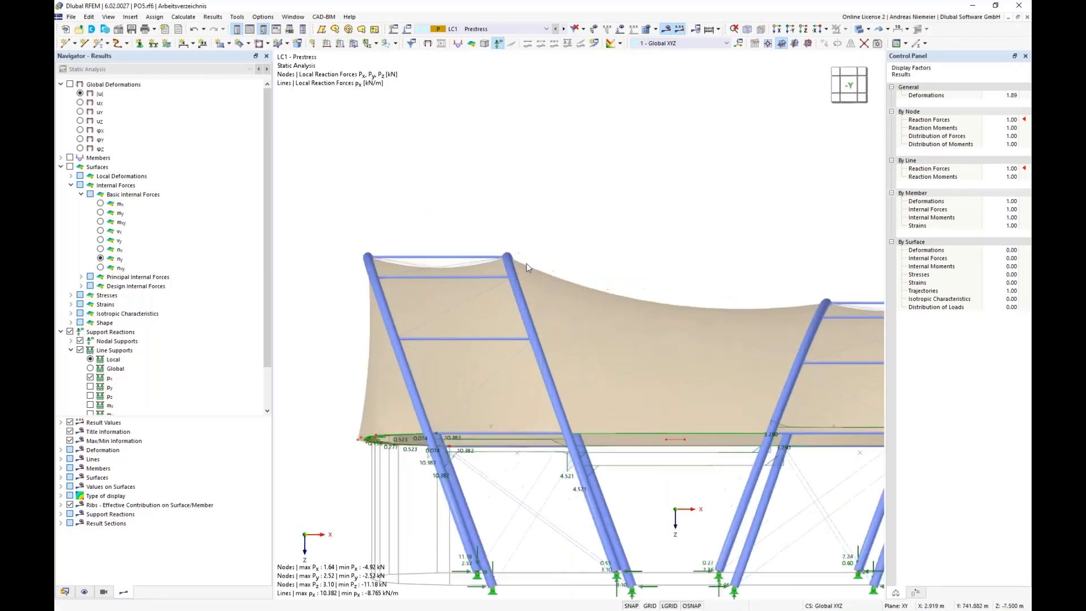
scroll(513, 264, down, 1)
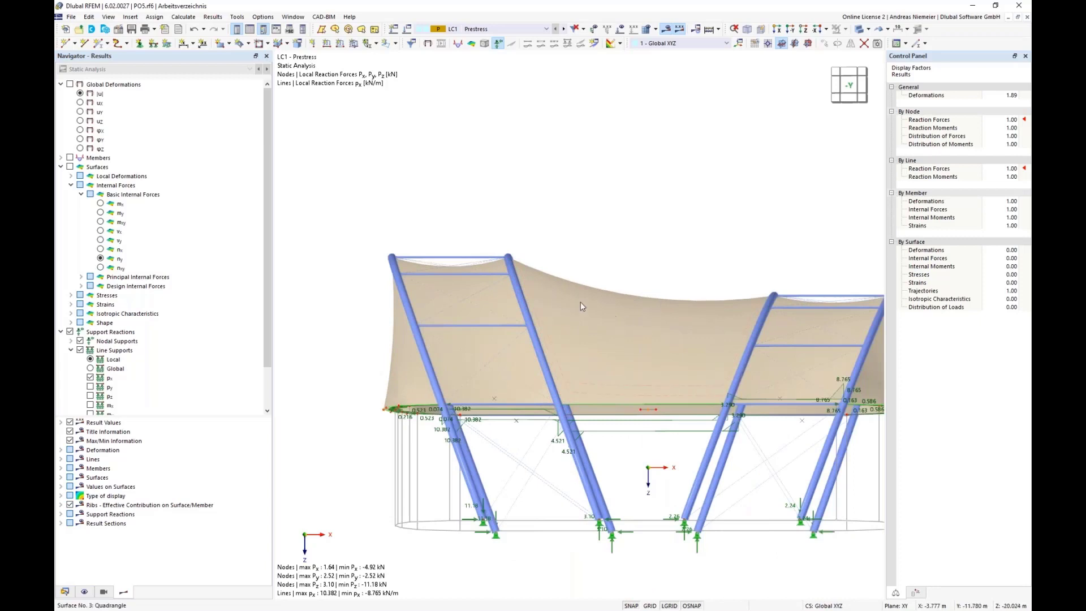
Step: Check the membrane's axial forces ny, switch to the member axial forces N, and examine them on the arches and at their feet
click(71, 166)
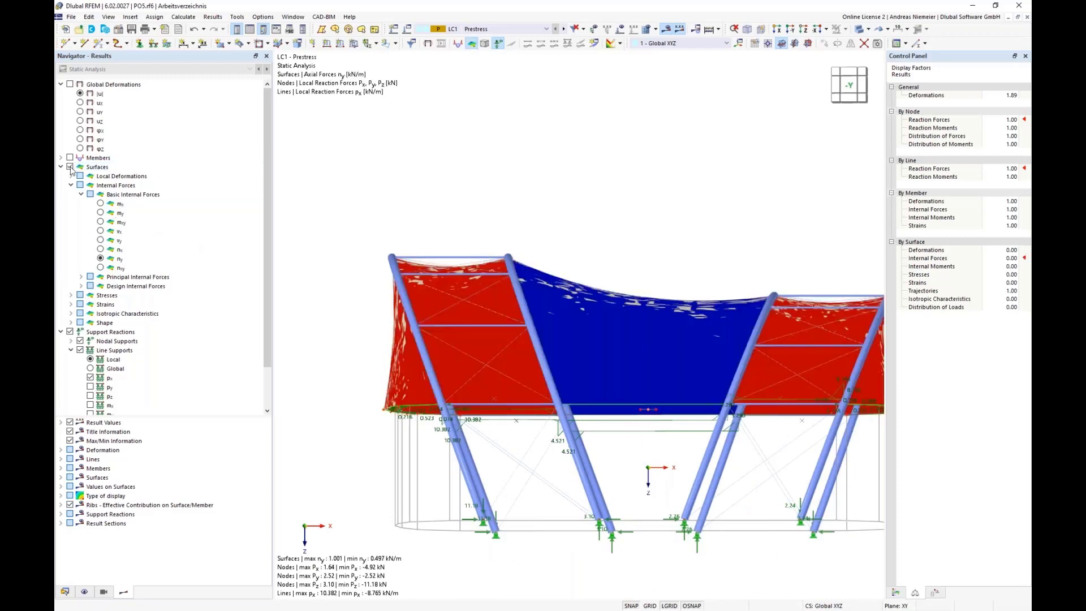
click(70, 167)
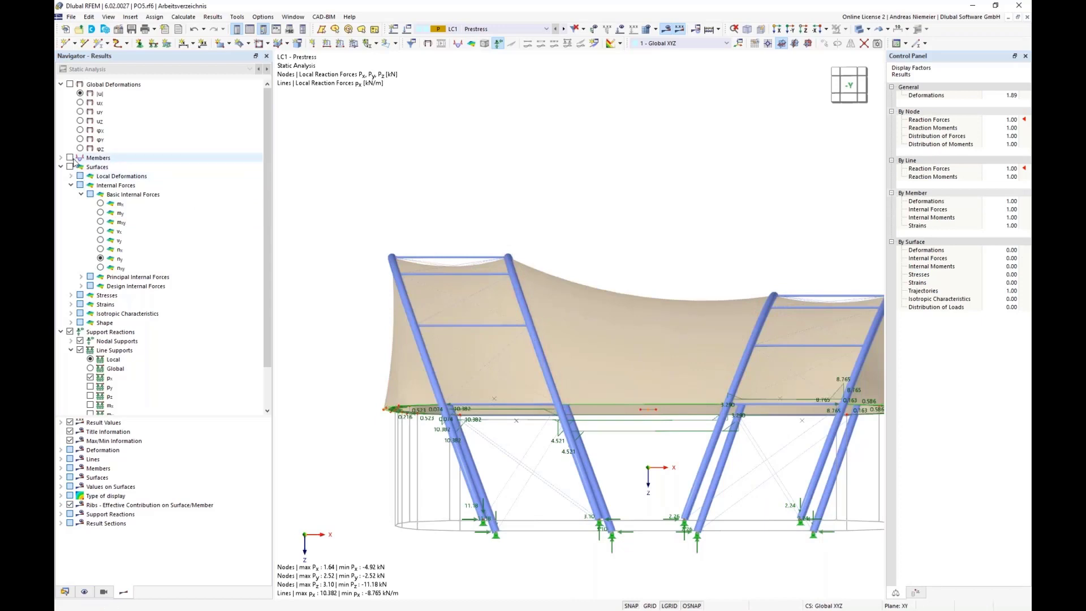
click(70, 157)
click(61, 157)
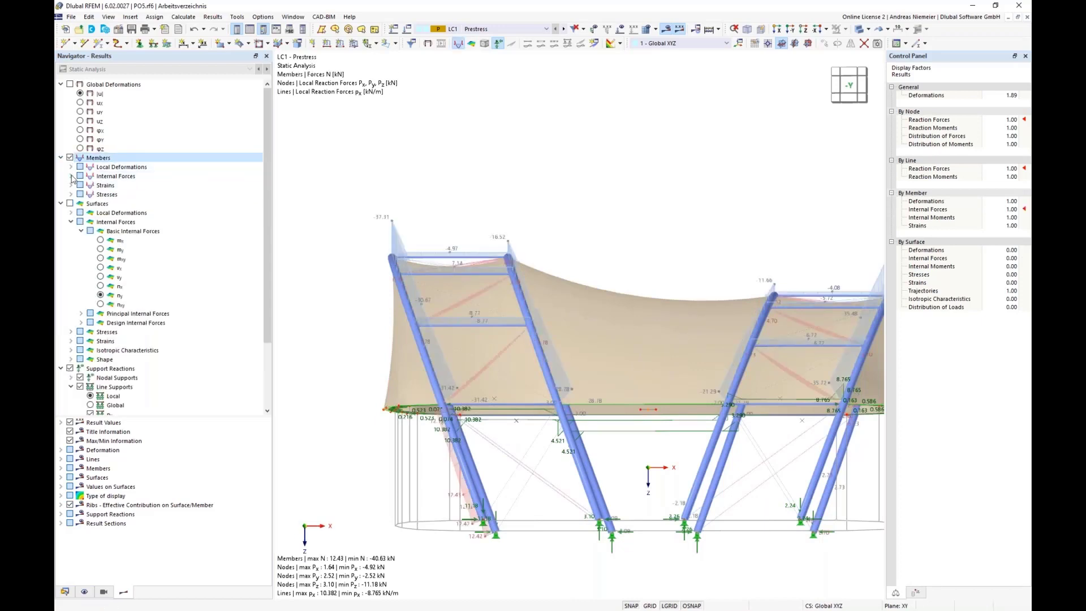
click(71, 176)
click(107, 185)
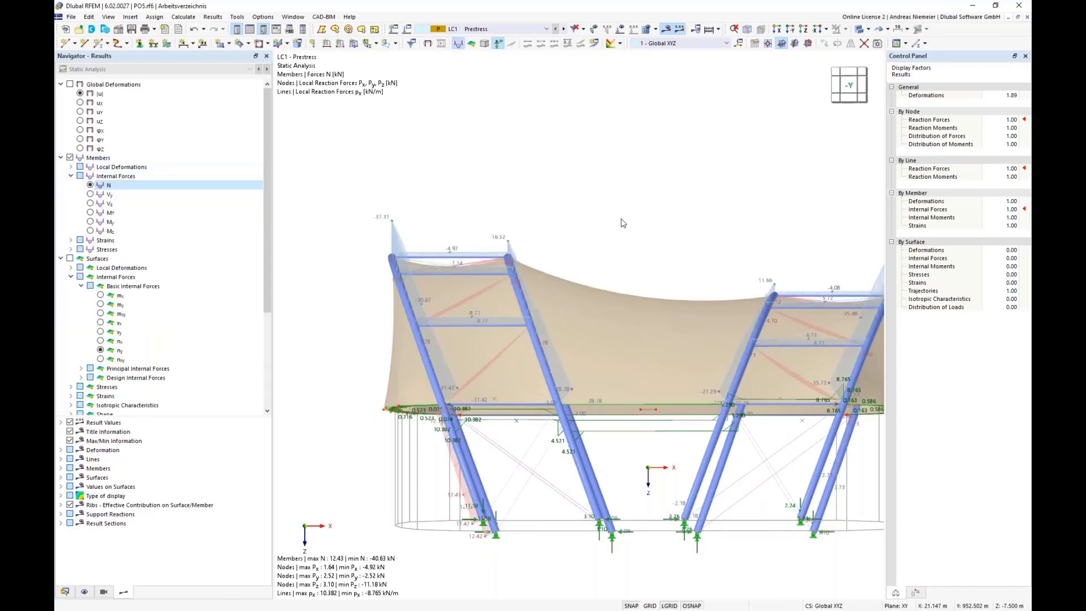
middle_drag(599, 231, 367, 258)
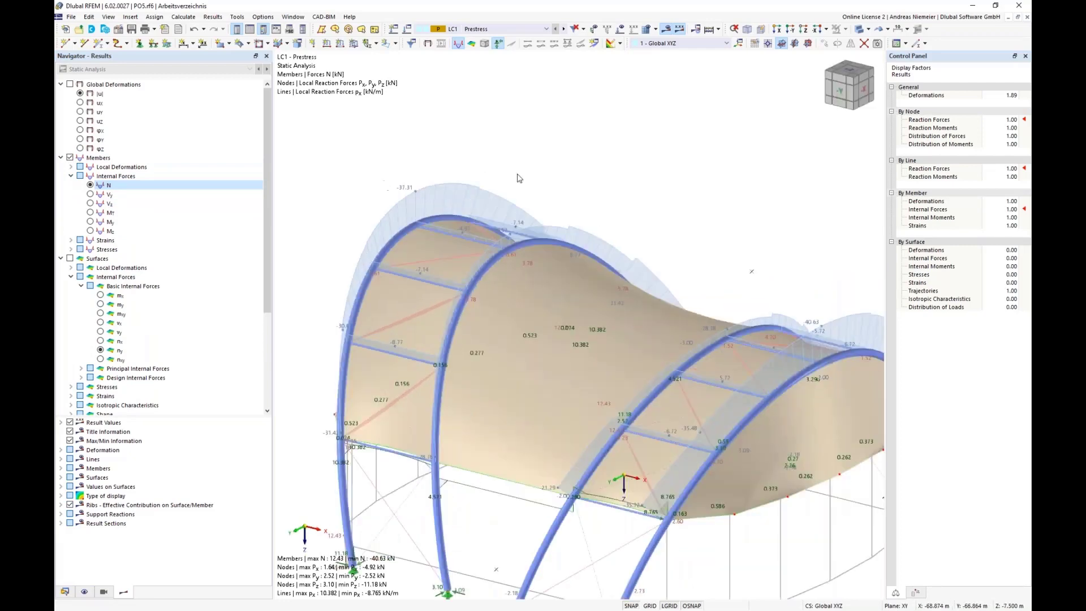
scroll(520, 181, down, 4)
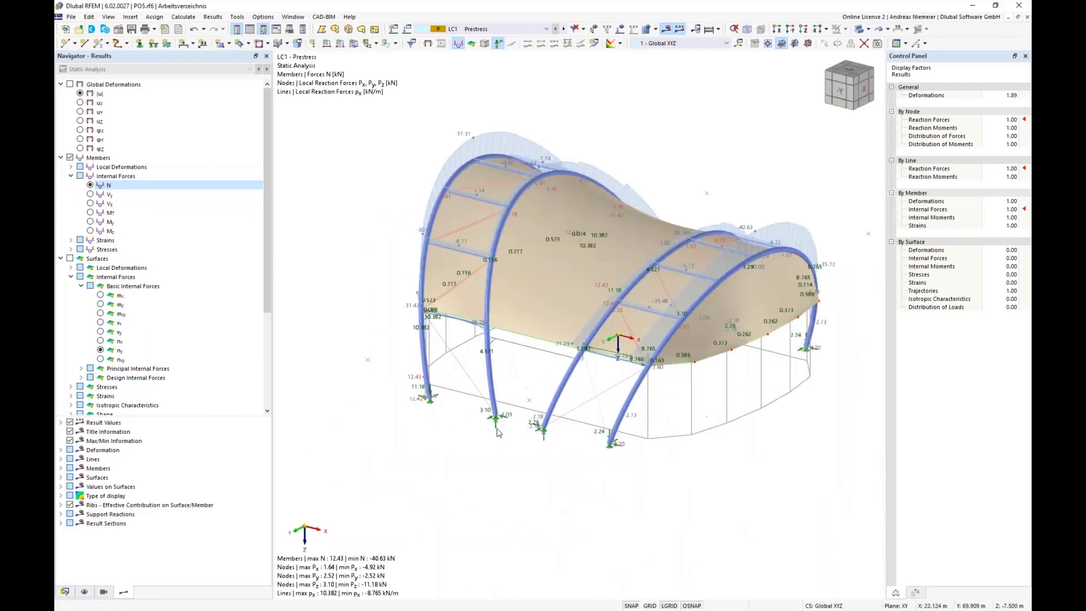
scroll(499, 433, up, 4)
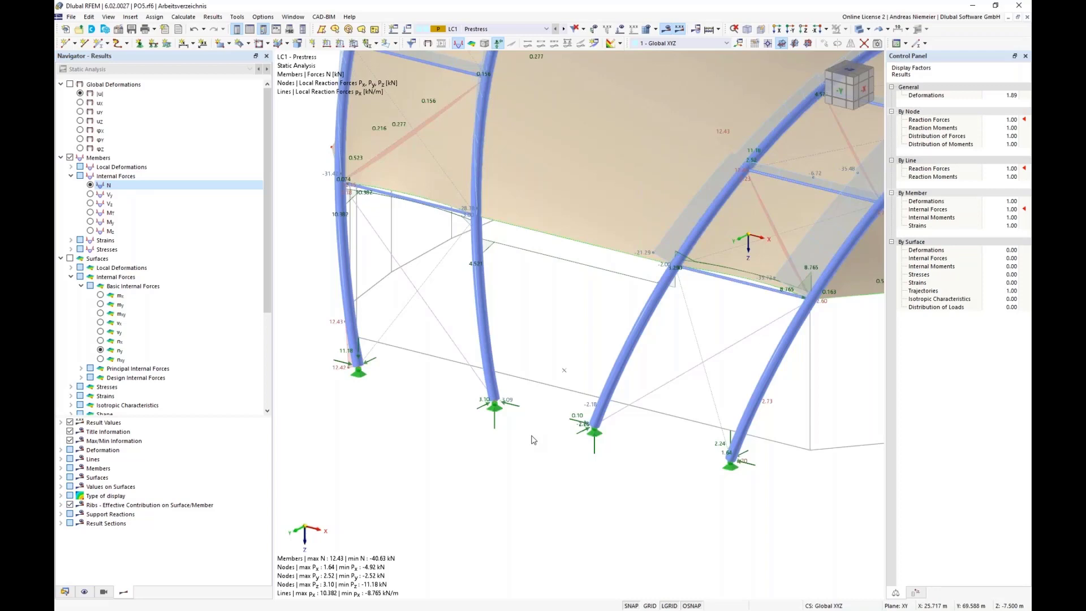
Step: Isolate the objects at the membrane's lower edge level, view them from above, and hide the background objects
ctrl+middle_drag(501, 497, 528, 456)
scroll(528, 455, down, 2)
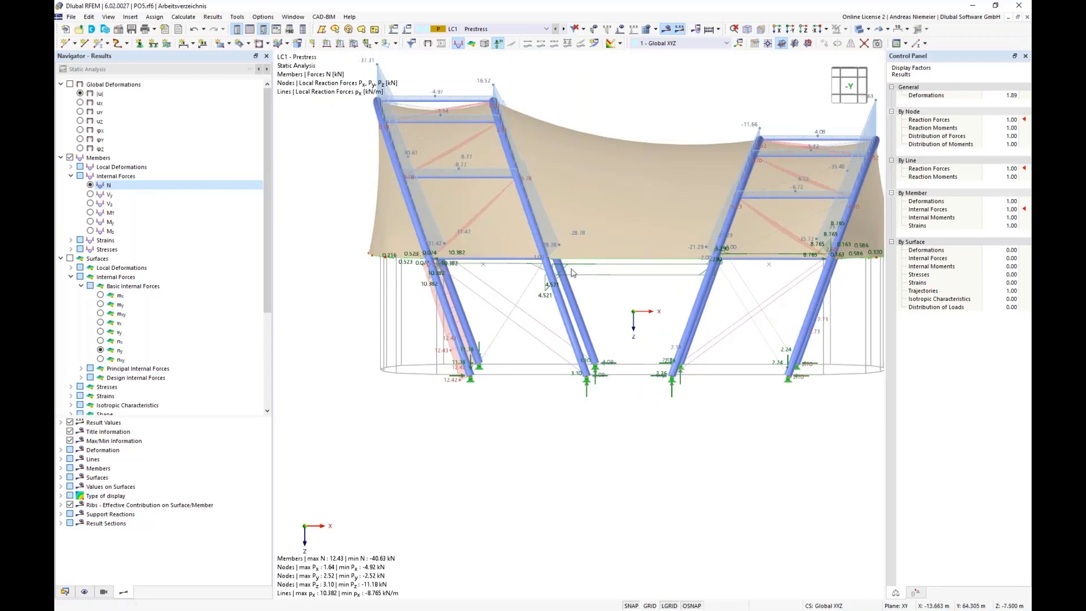
scroll(399, 249, down, 1)
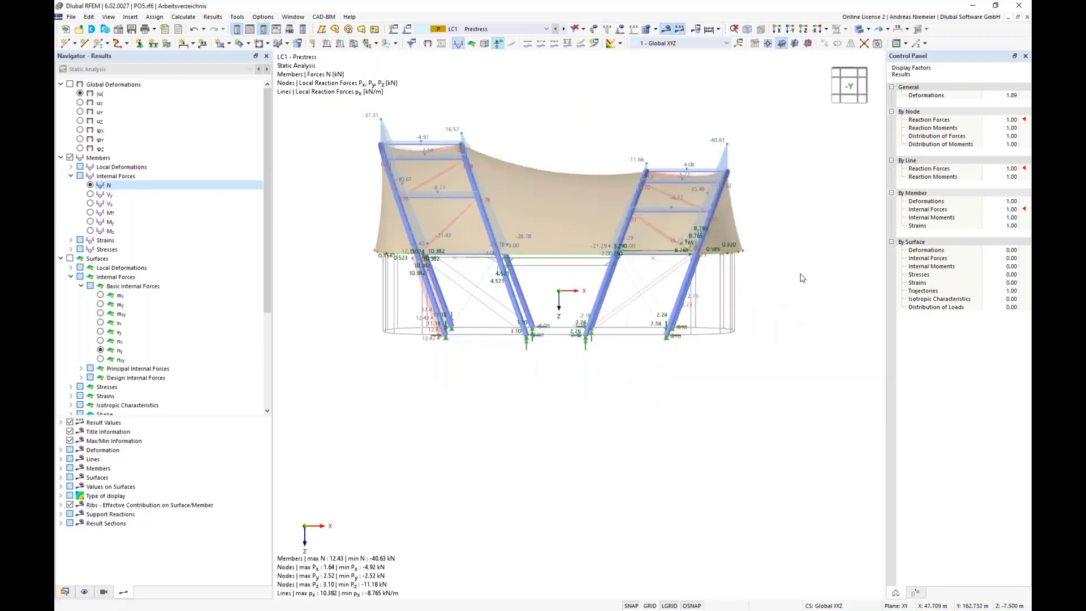
drag(353, 240, 793, 278)
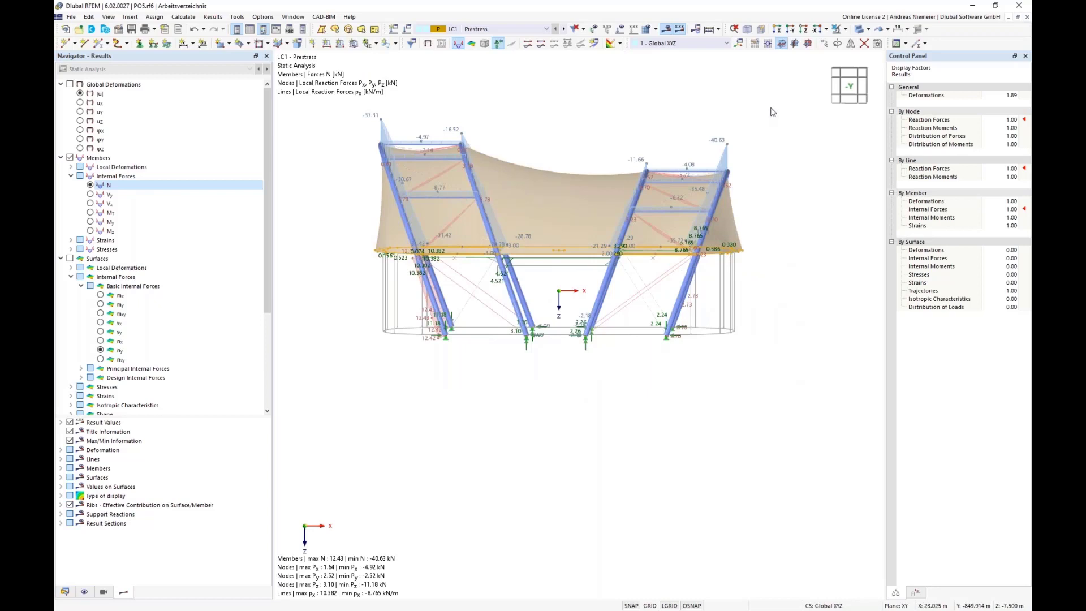
click(846, 30)
click(846, 43)
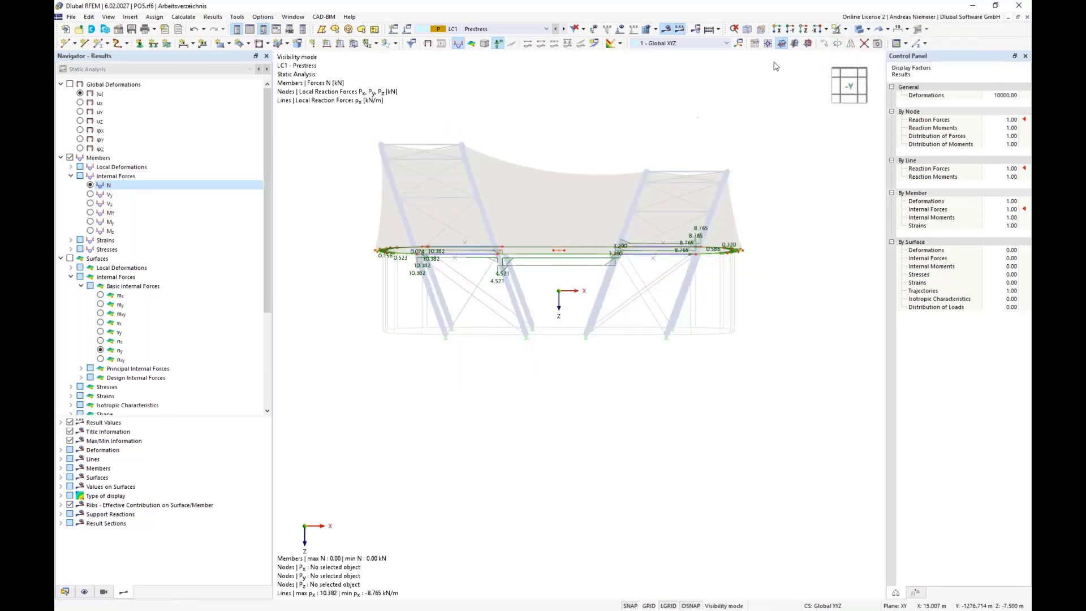
click(803, 31)
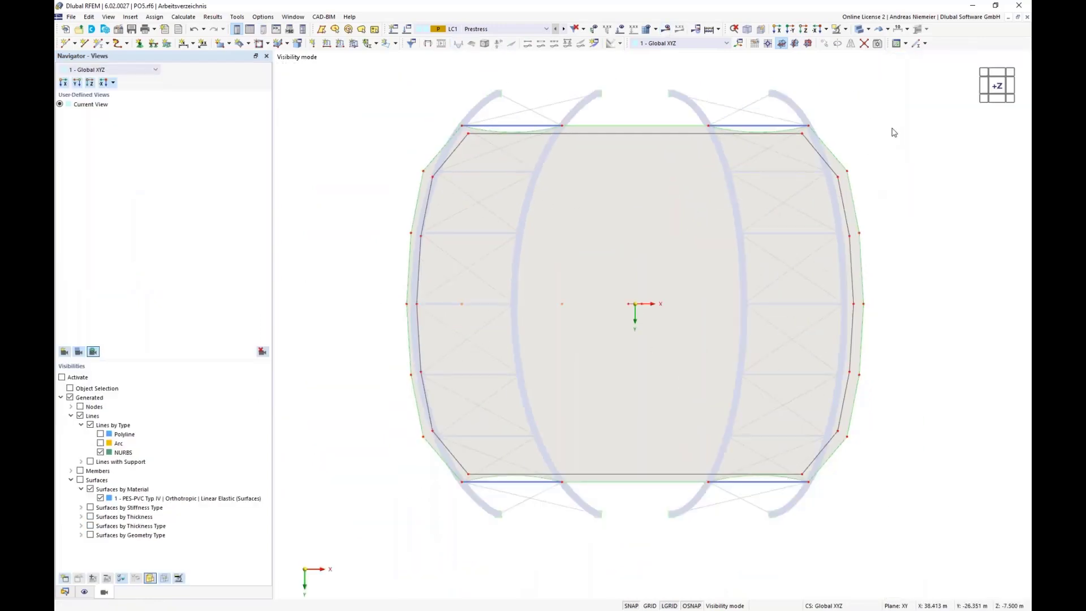
right_click(893, 133)
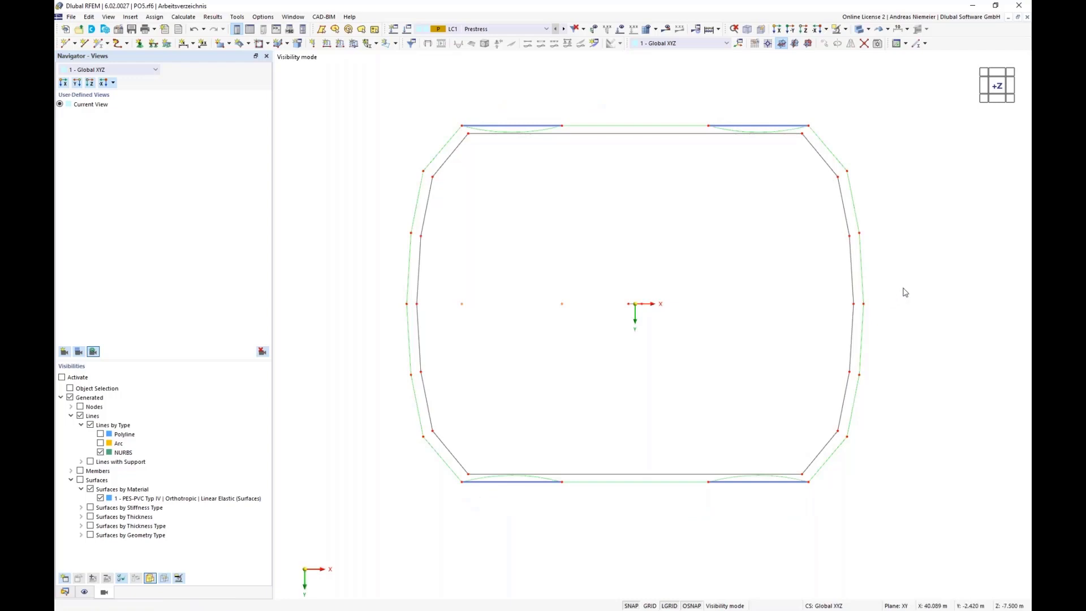
Step: Limit the generated line visibility to the lines with the Hinged line support instead of the NURBS lines
scroll(799, 312, down, 1)
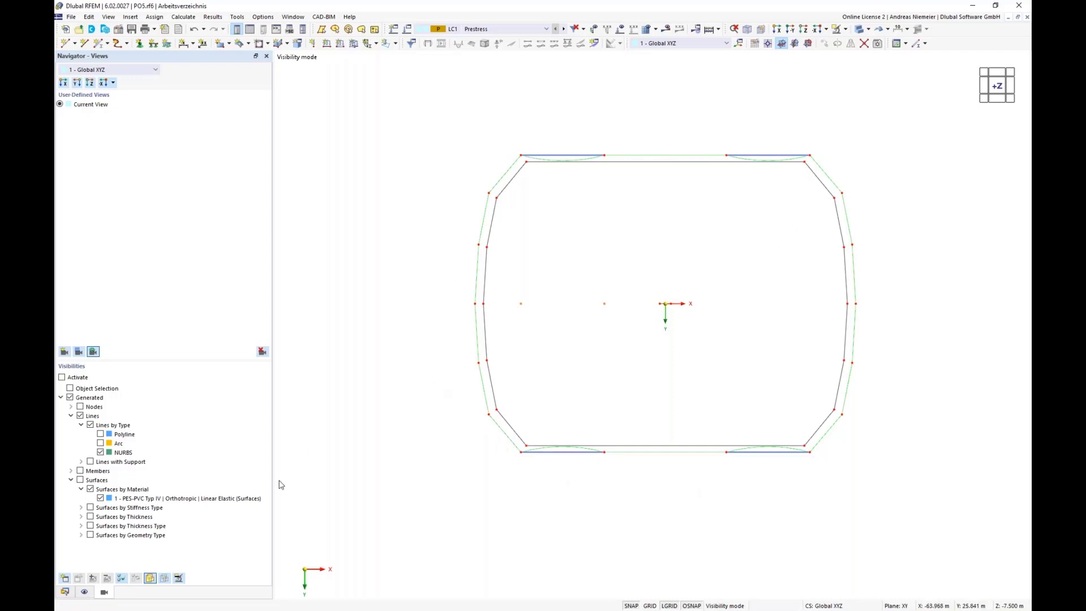
click(97, 454)
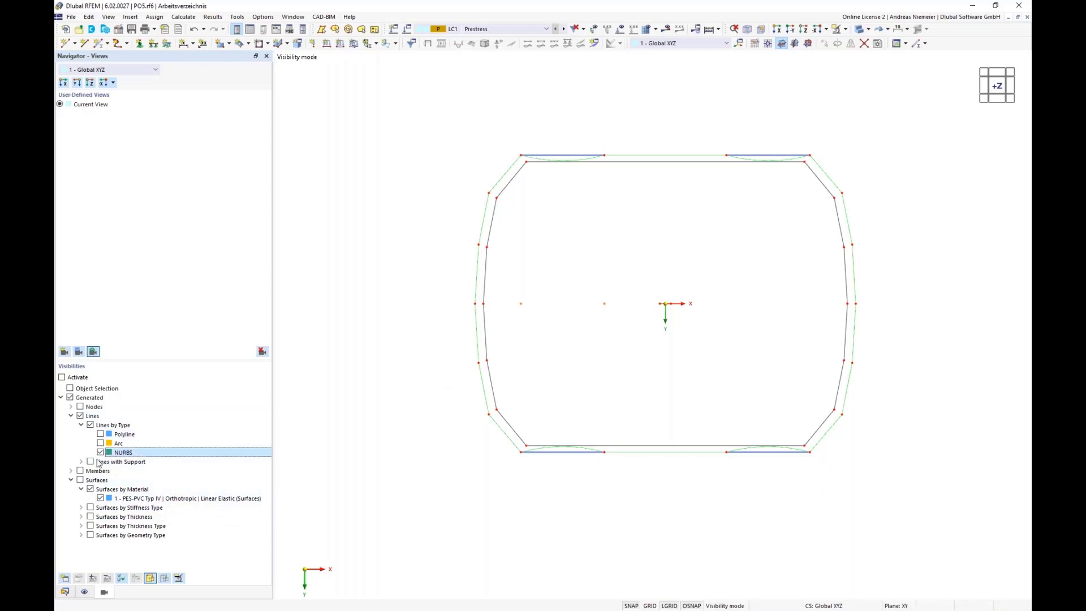
click(81, 462)
click(100, 471)
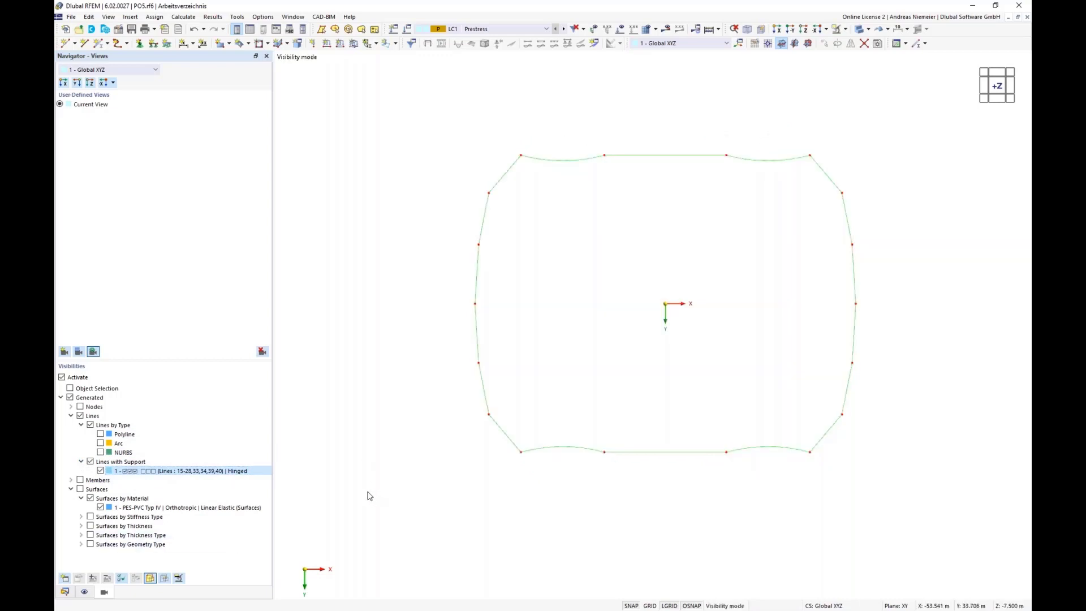
Step: Select all the supported edge lines of the ring and start a new member on them
middle_drag(544, 510, 439, 494)
drag(322, 109, 804, 480)
right_click(672, 439)
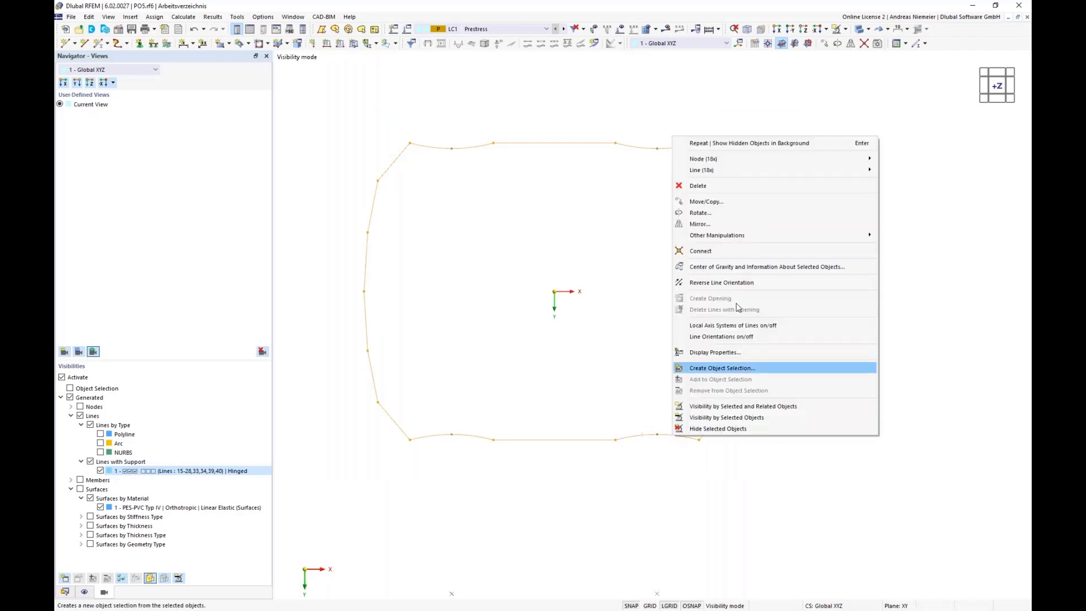
mouse_move(761, 172)
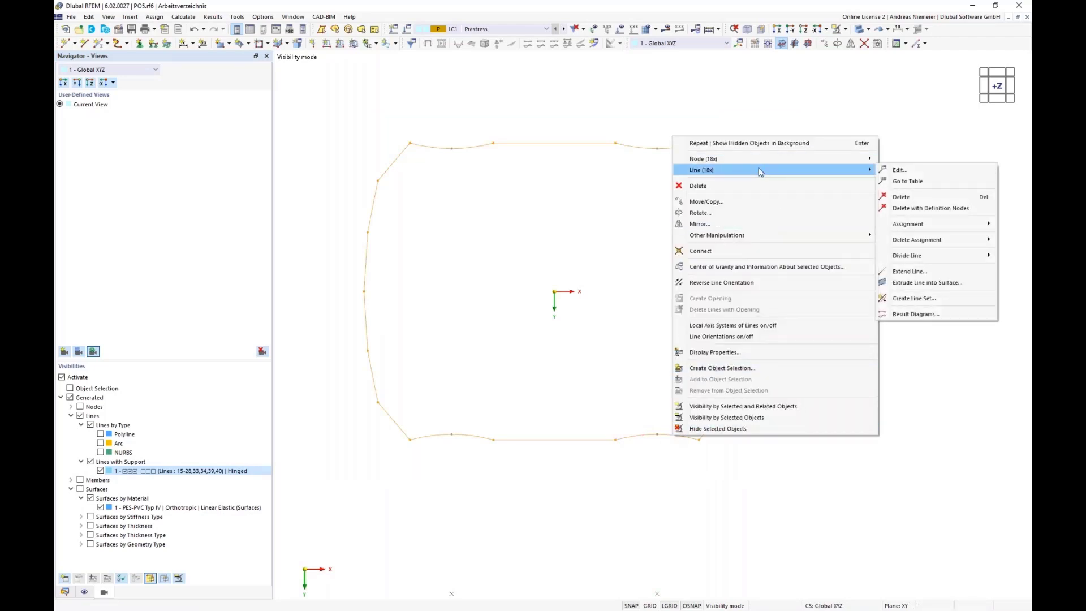
click(900, 170)
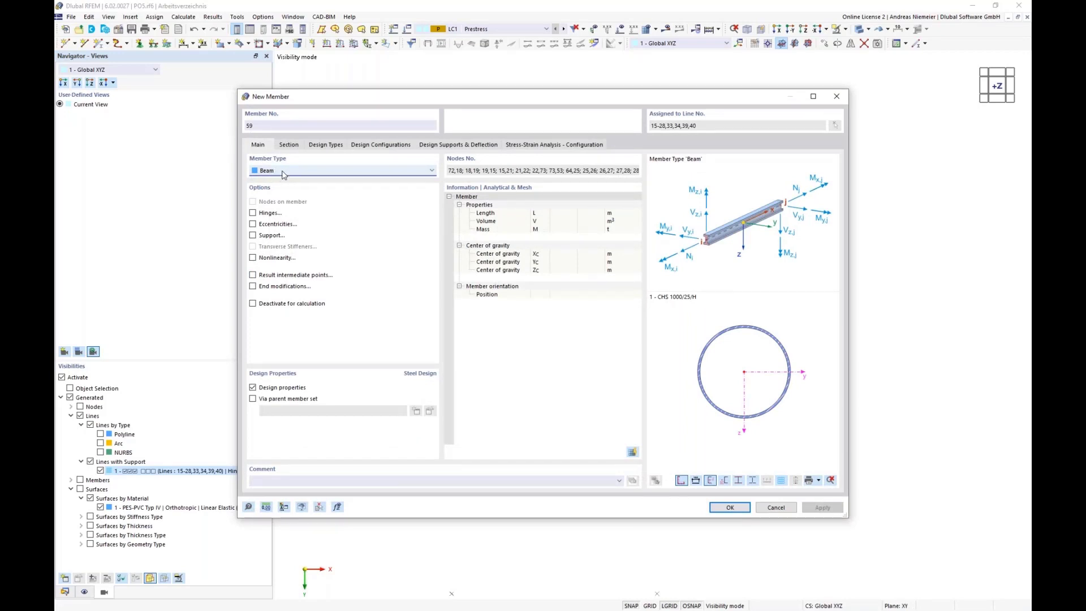
Step: Define the new edge ring member as a cable with the Pfeifer Cable PE 30 section from the standardized sections
click(281, 174)
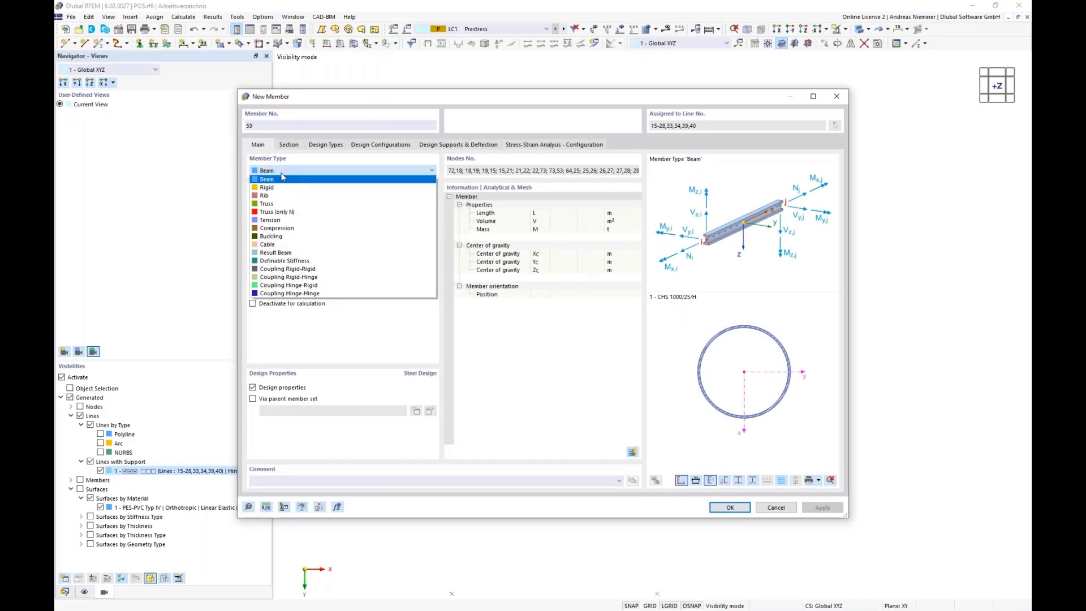
click(277, 254)
click(288, 145)
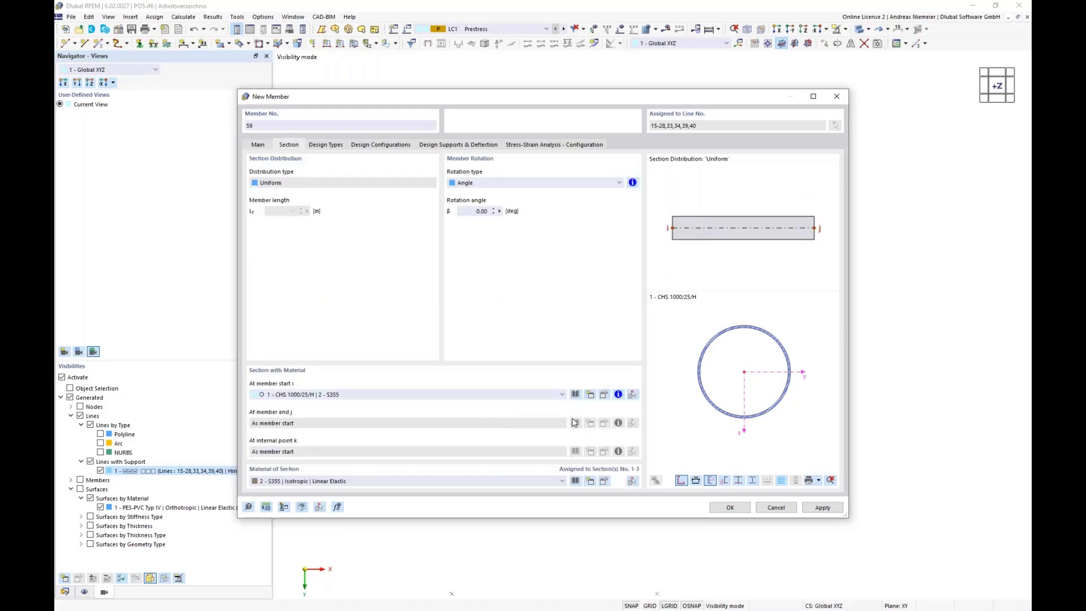
click(573, 396)
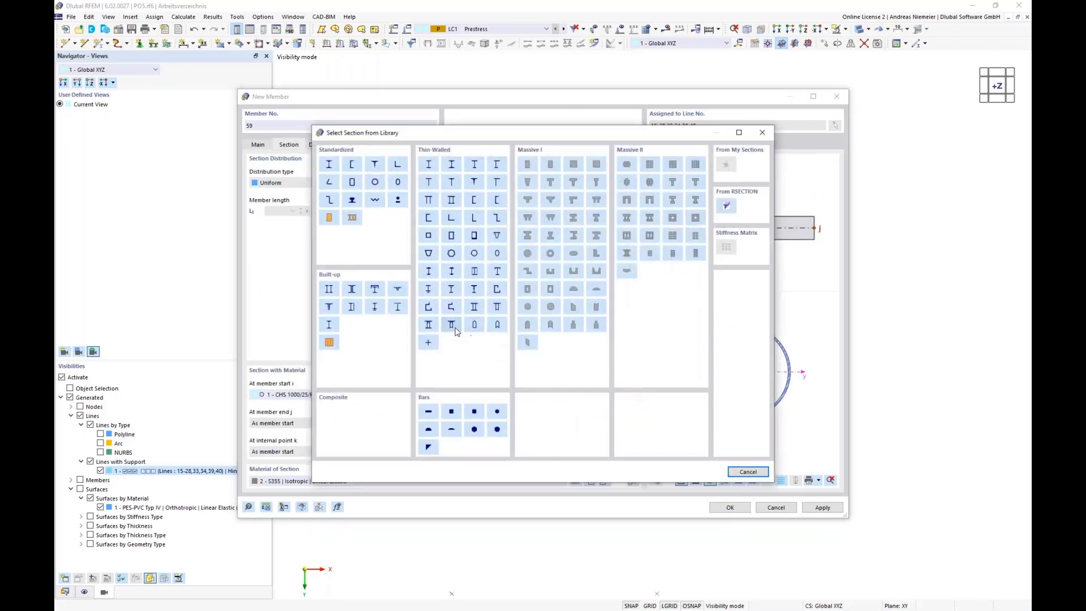
click(398, 200)
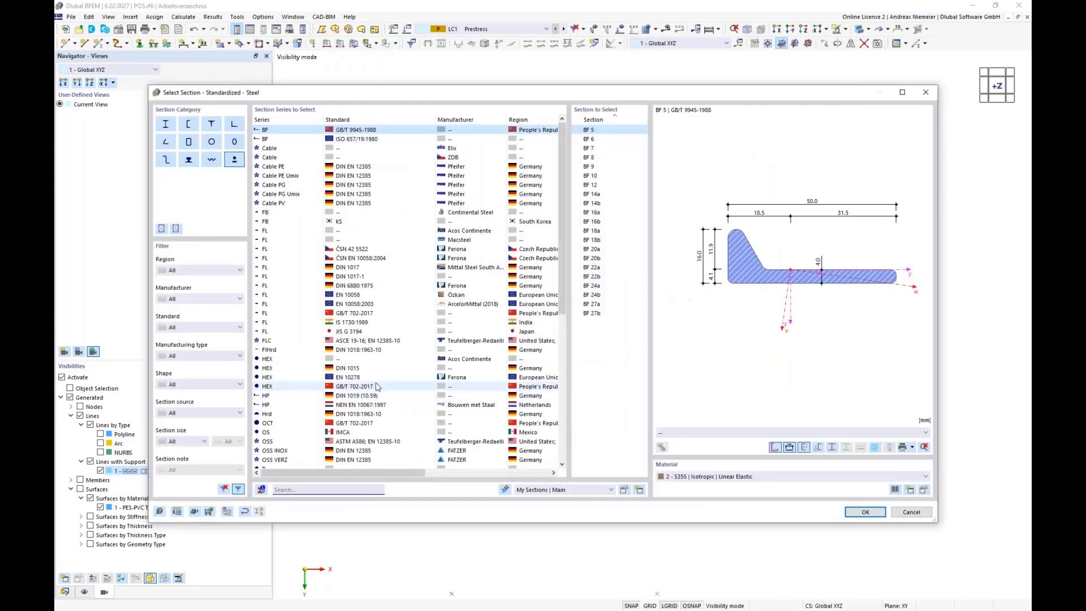
click(197, 385)
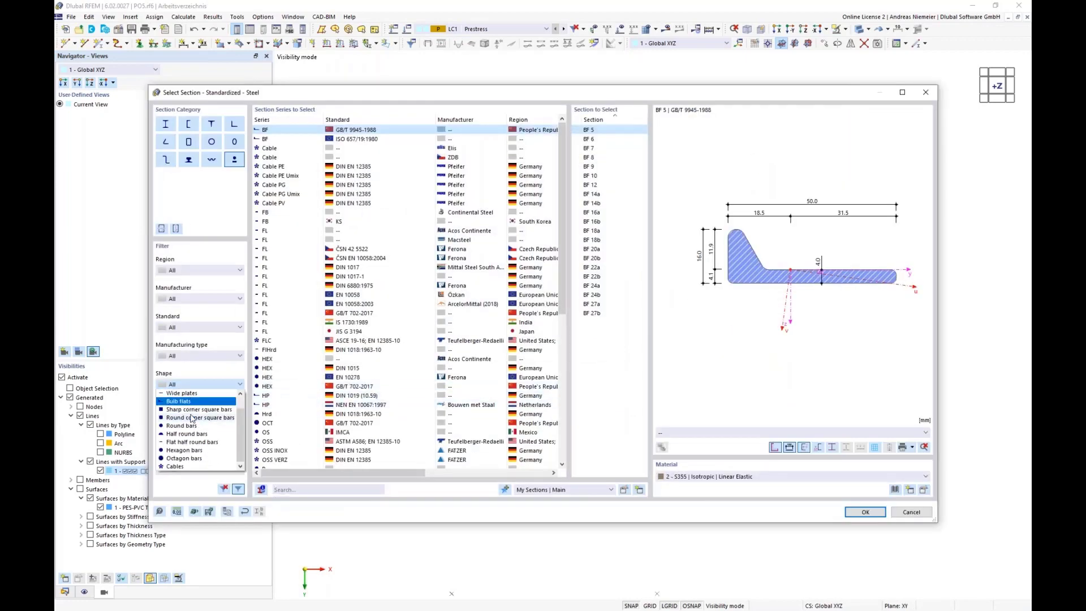
click(179, 466)
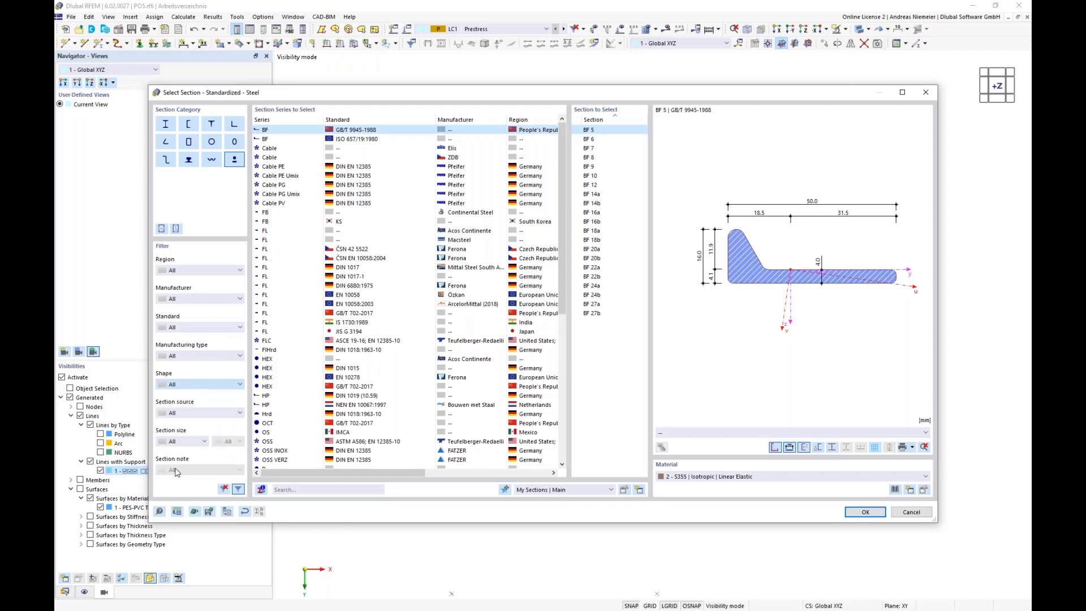
click(272, 148)
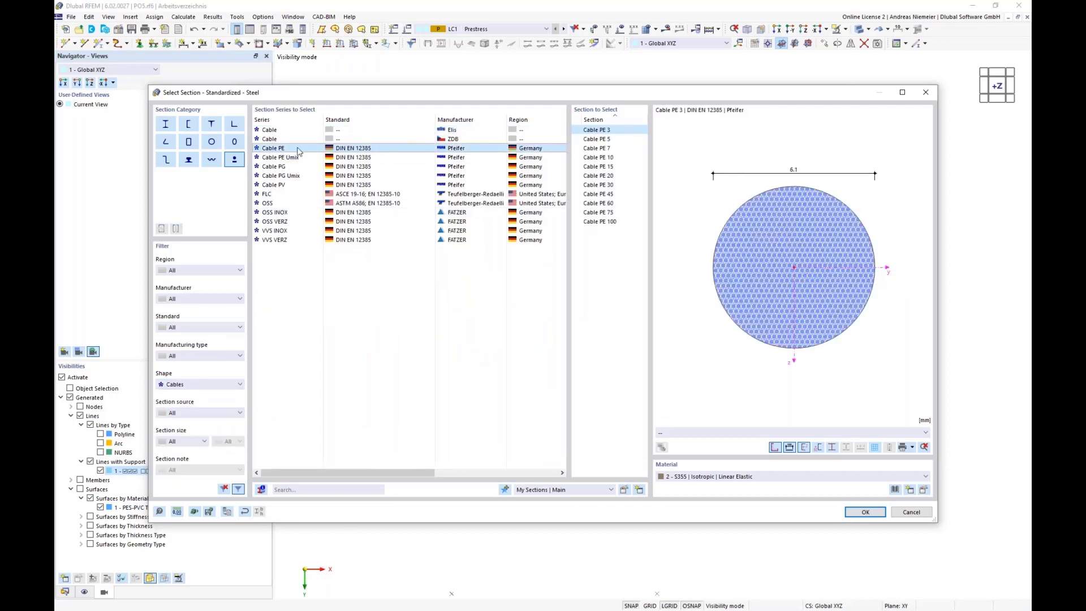
click(605, 185)
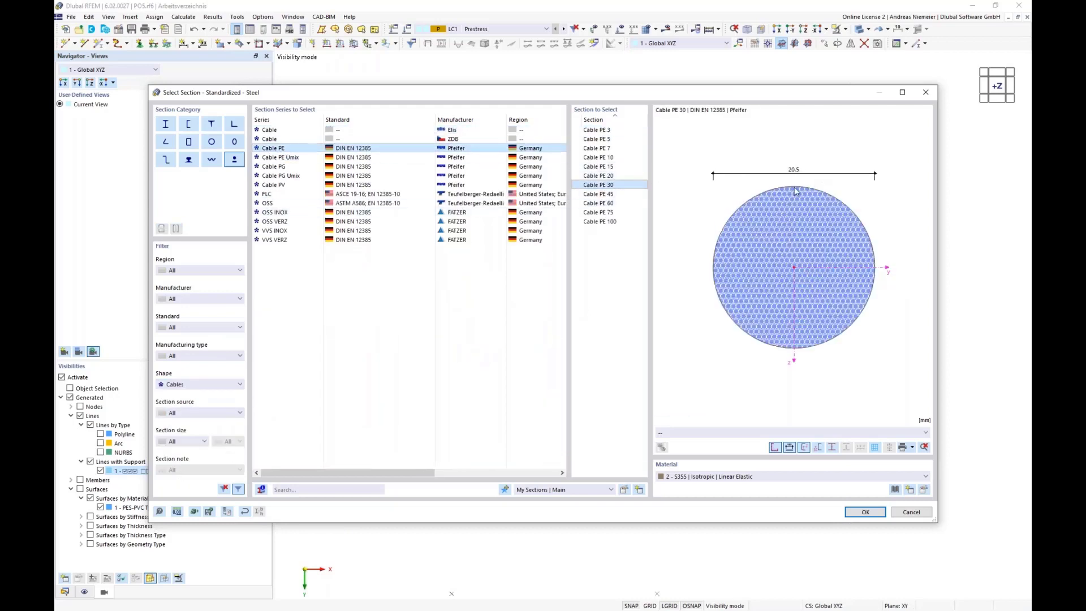
Step: Give the cable section the Cable PE (Pfeifer) material from the metal materials library and accept the section
click(895, 490)
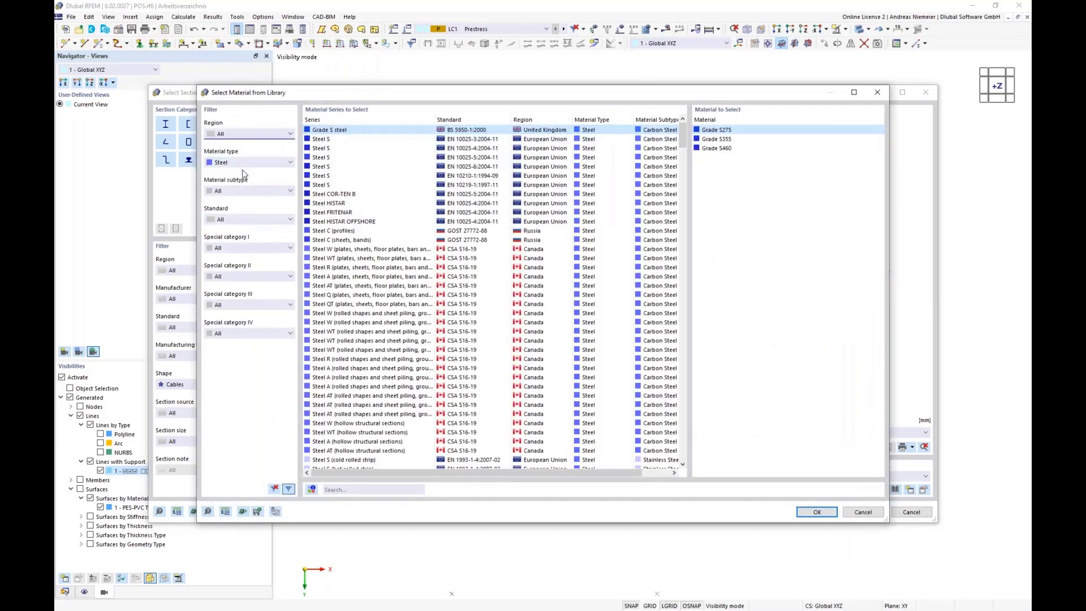
click(246, 163)
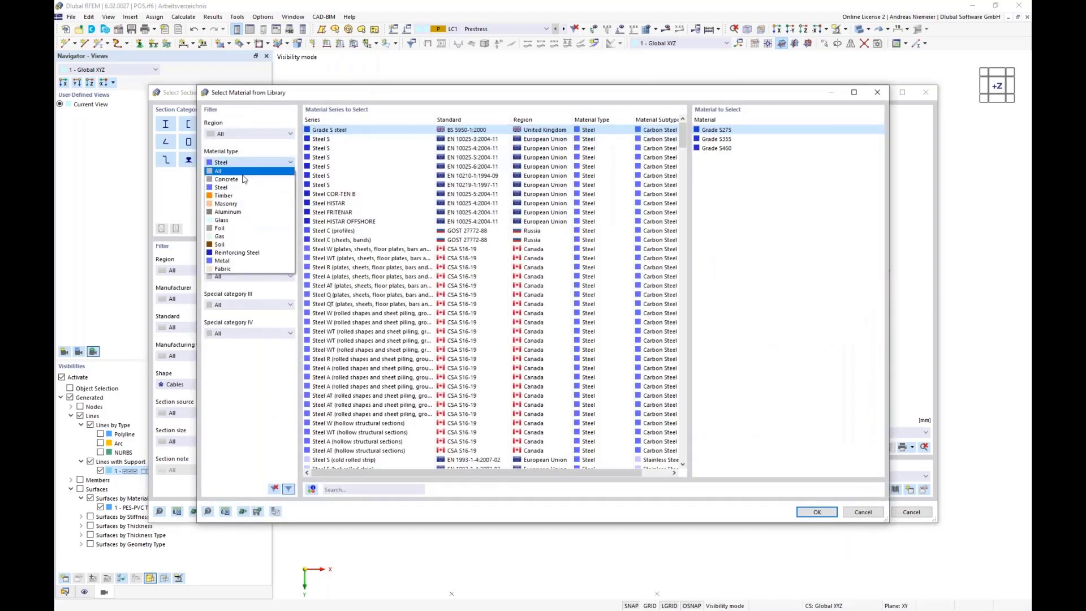
click(239, 261)
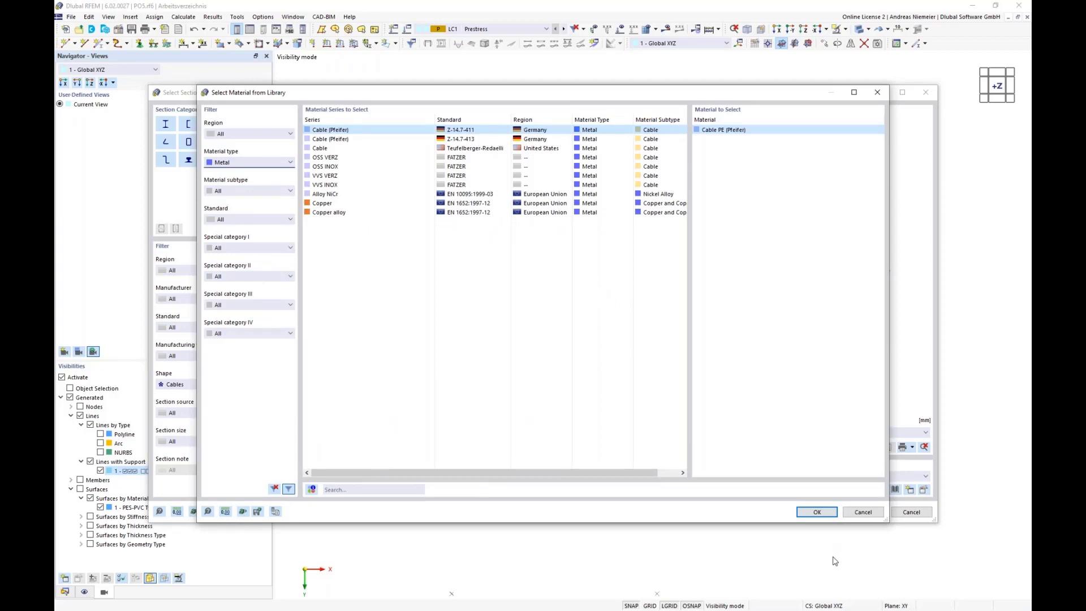
click(817, 512)
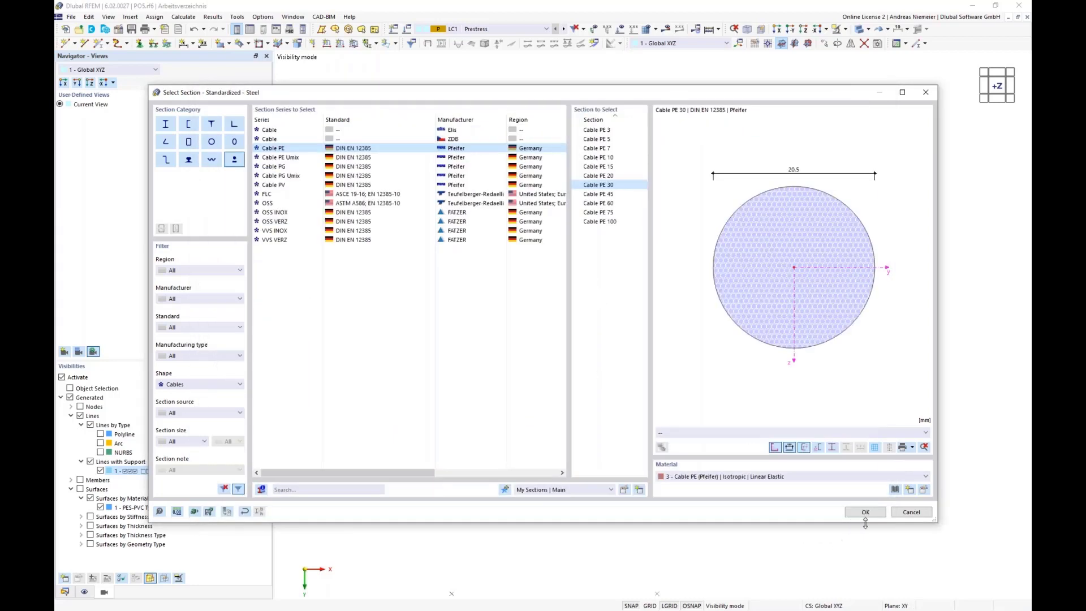
click(864, 515)
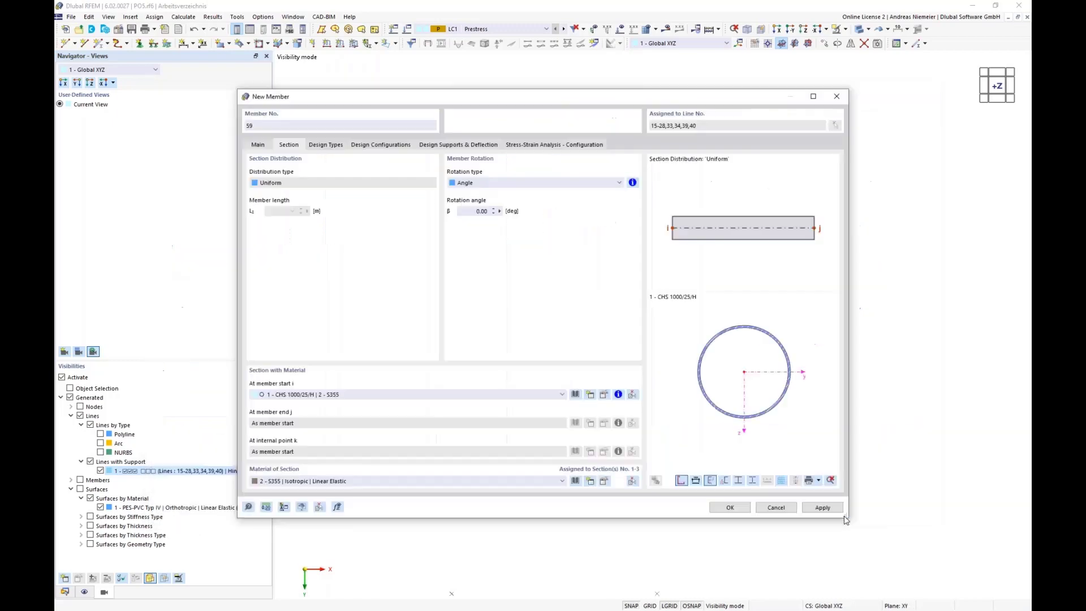
Step: Create the cable members on the selected edge lines, accepting deletion of the existing results and mesh
click(726, 507)
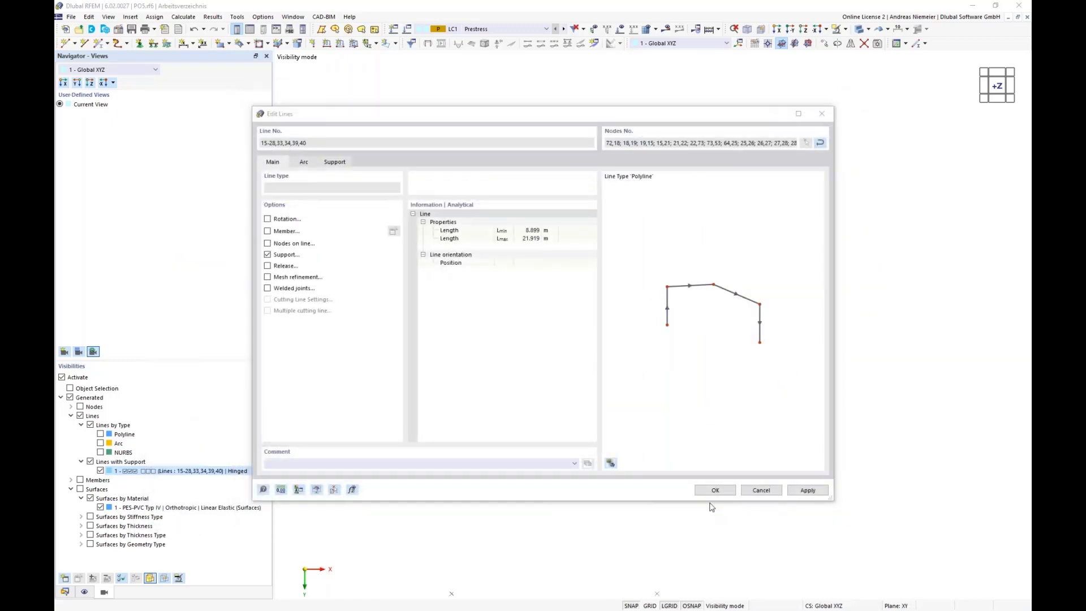
click(716, 491)
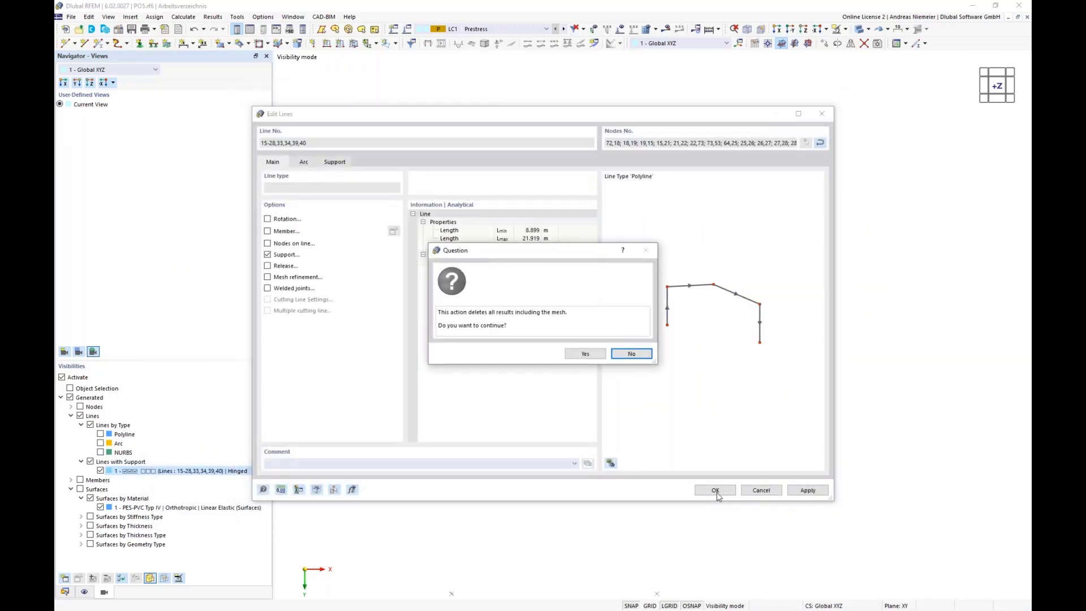
click(584, 355)
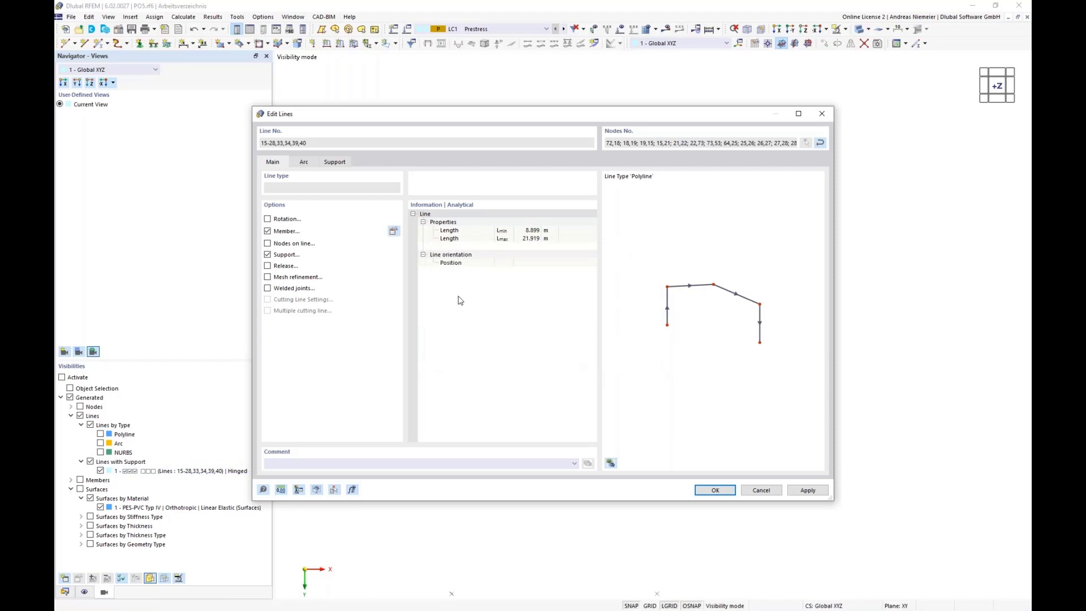
click(719, 491)
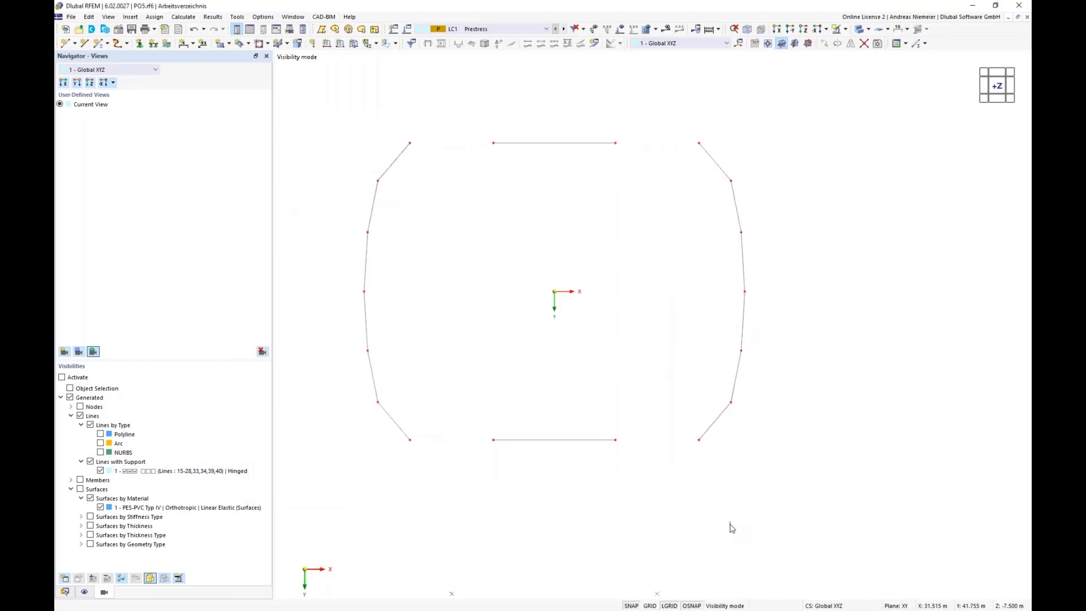
Step: Display the model as a wireframe so the edge ring shows only as lines
click(868, 29)
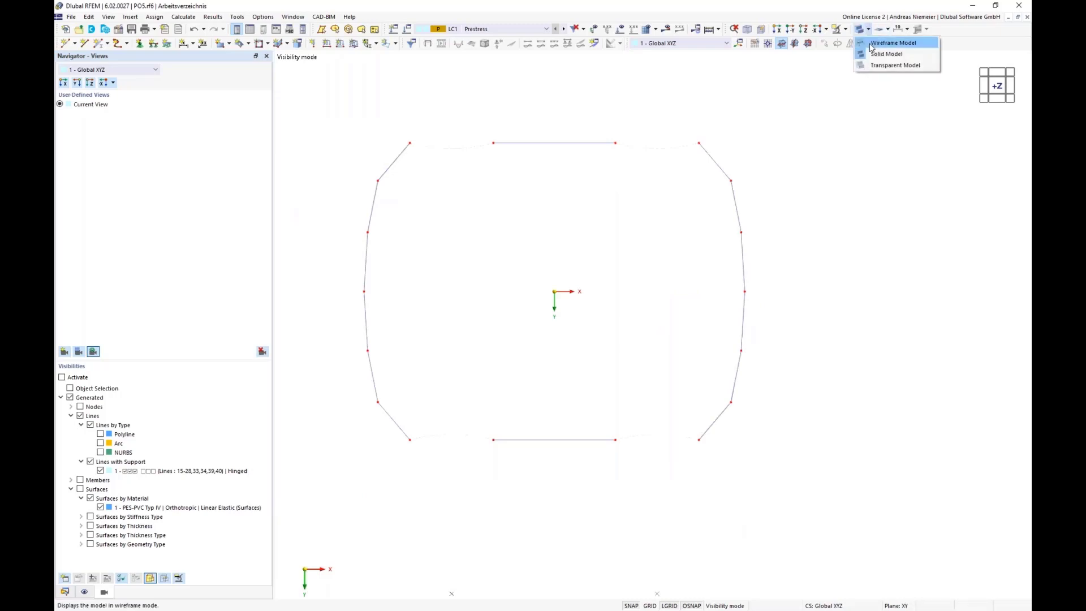
click(870, 44)
scroll(465, 157, up, 1)
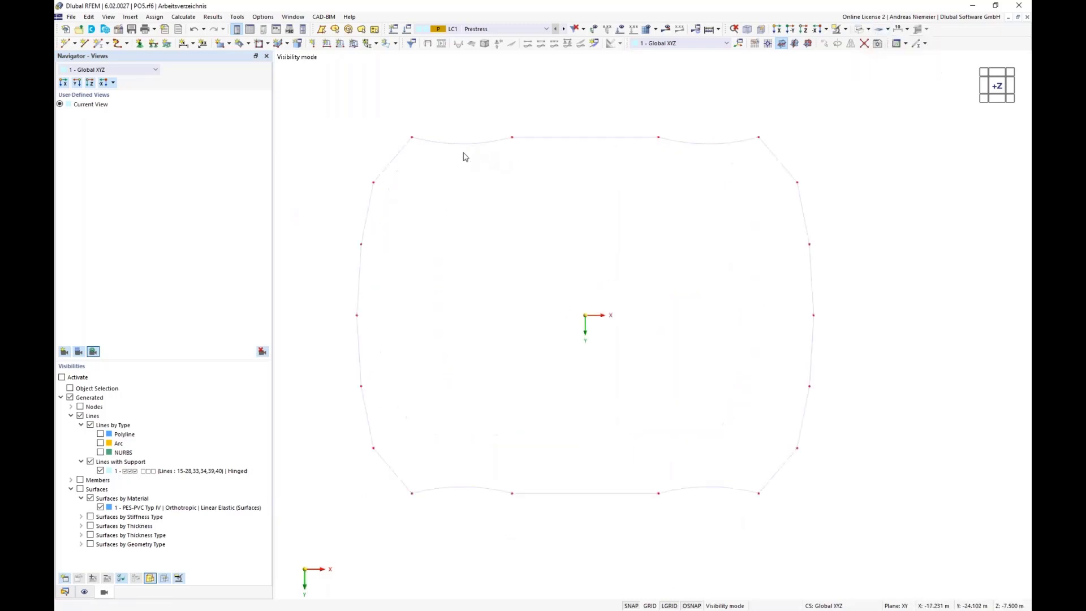
scroll(340, 120, down, 1)
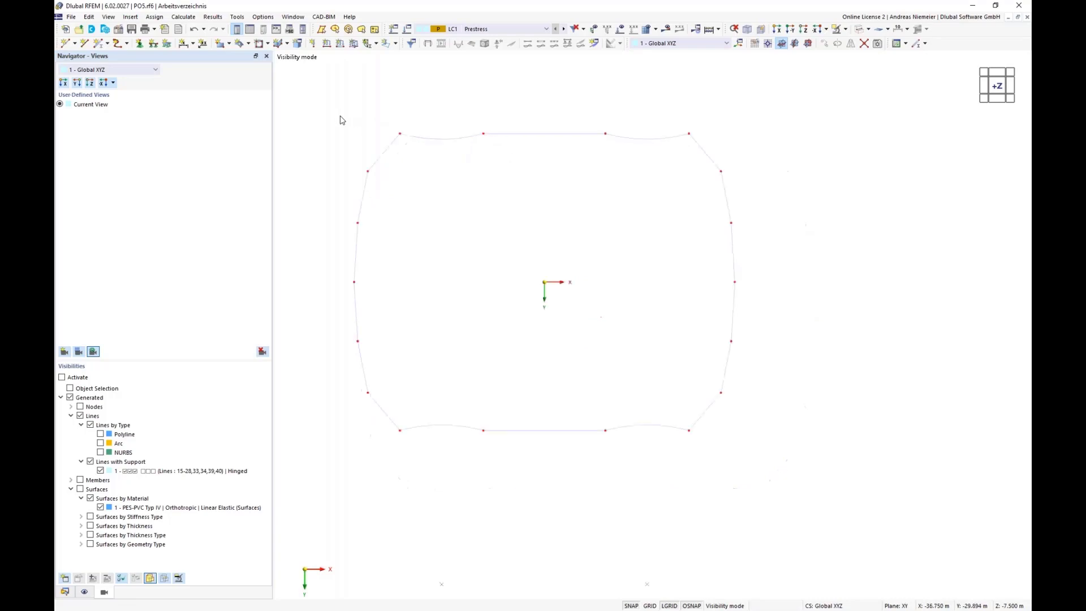
Step: Select the whole edge ring and remove the line support from all of its lines
drag(304, 92, 774, 475)
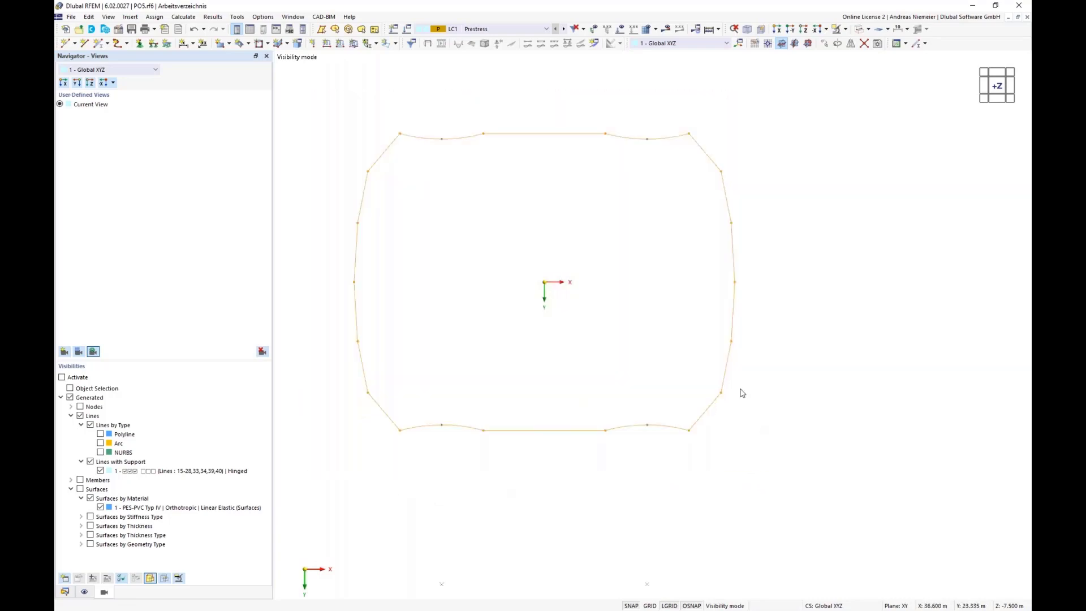
right_click(732, 316)
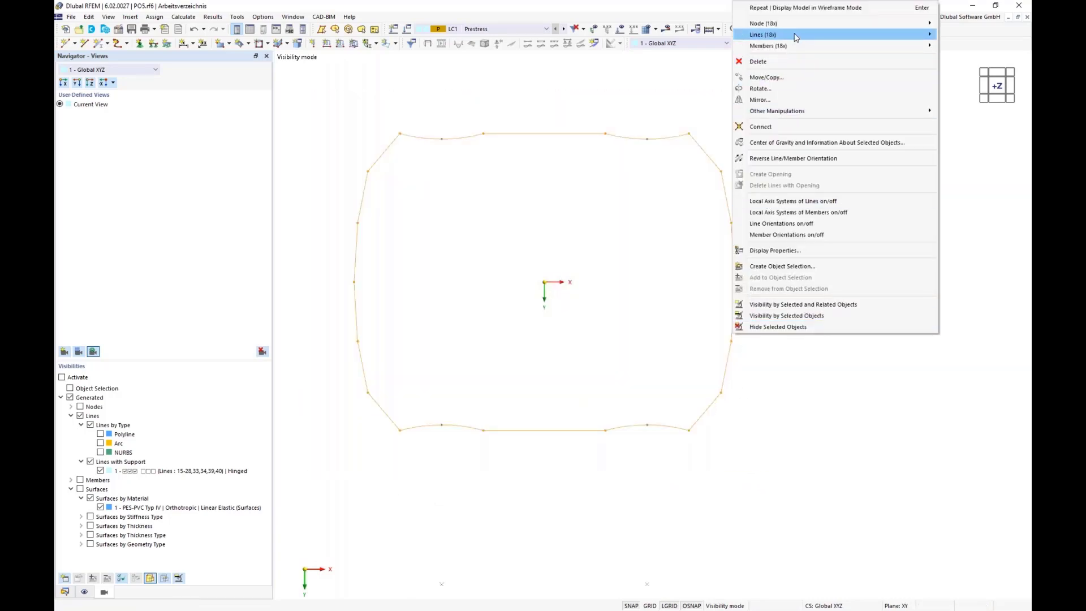
mouse_move(796, 37)
click(685, 29)
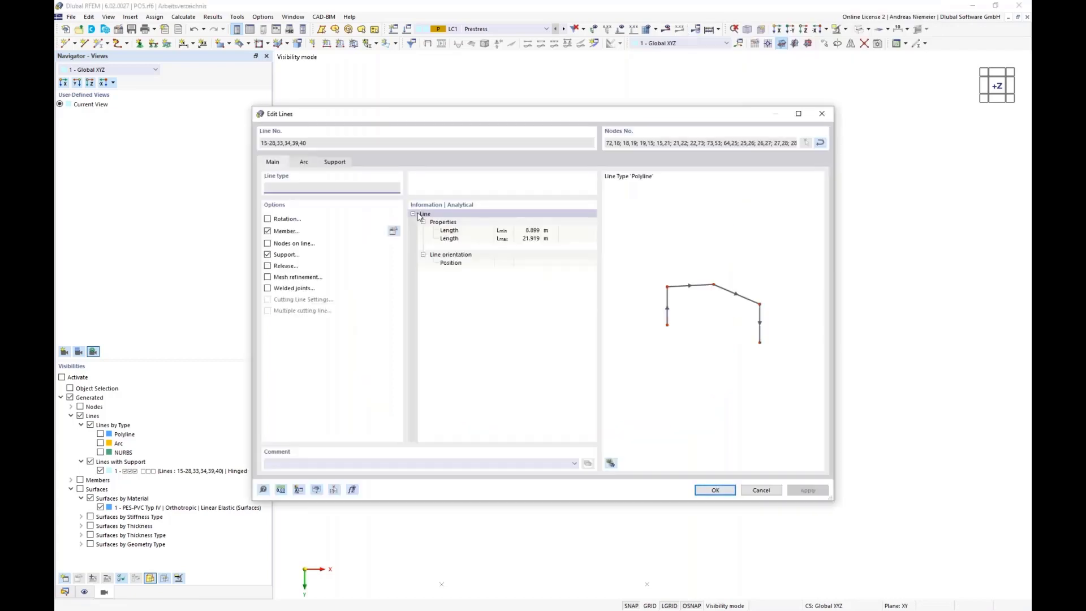
click(268, 255)
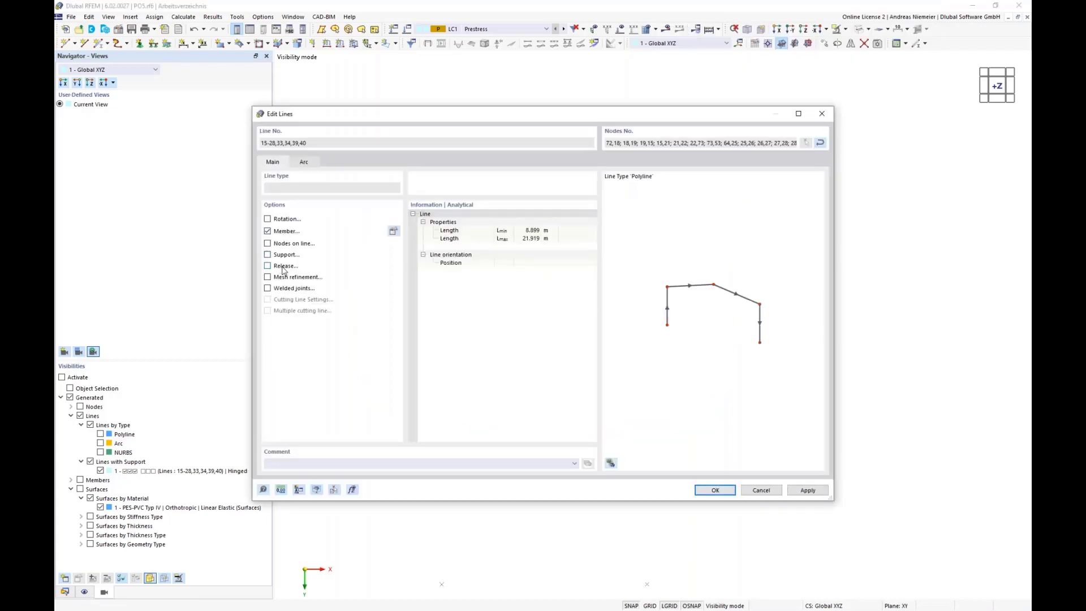
click(715, 490)
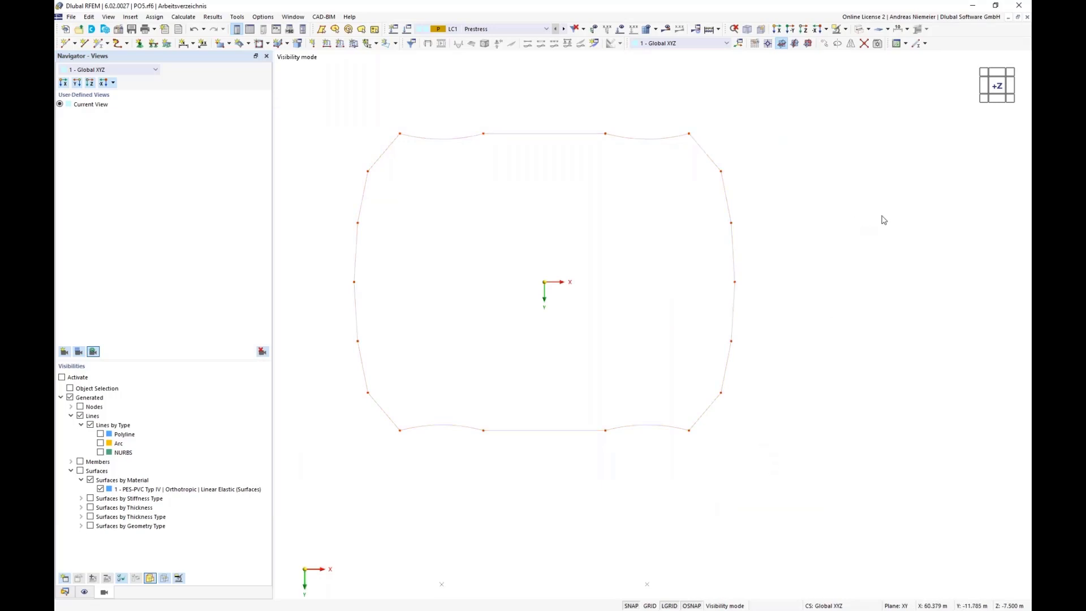
Step: Show the hidden objects in the background behind the edge ring
right_click(885, 220)
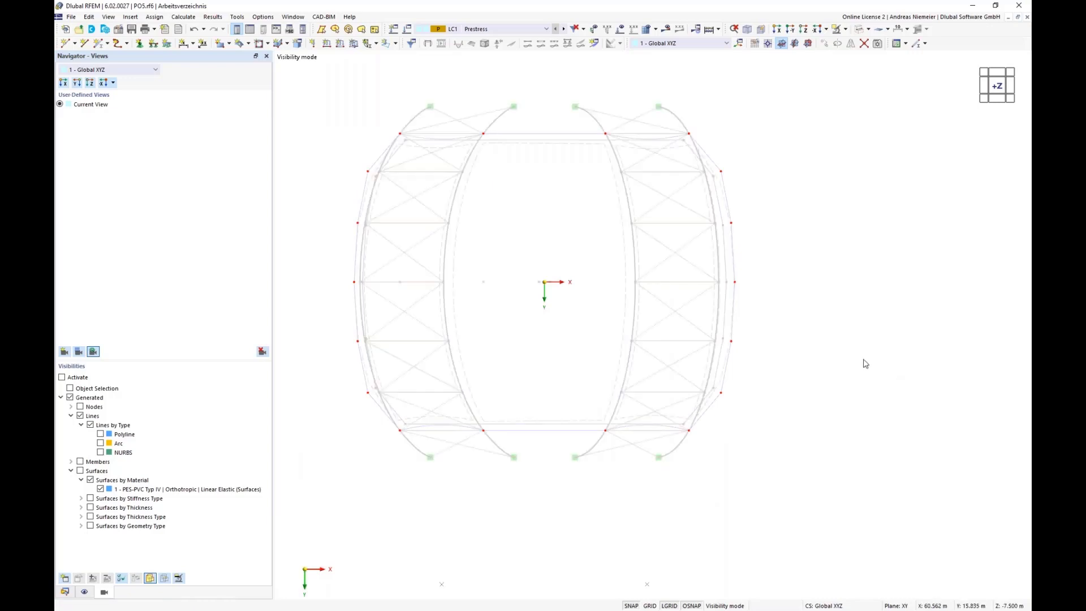
click(888, 383)
scroll(408, 138, up, 2)
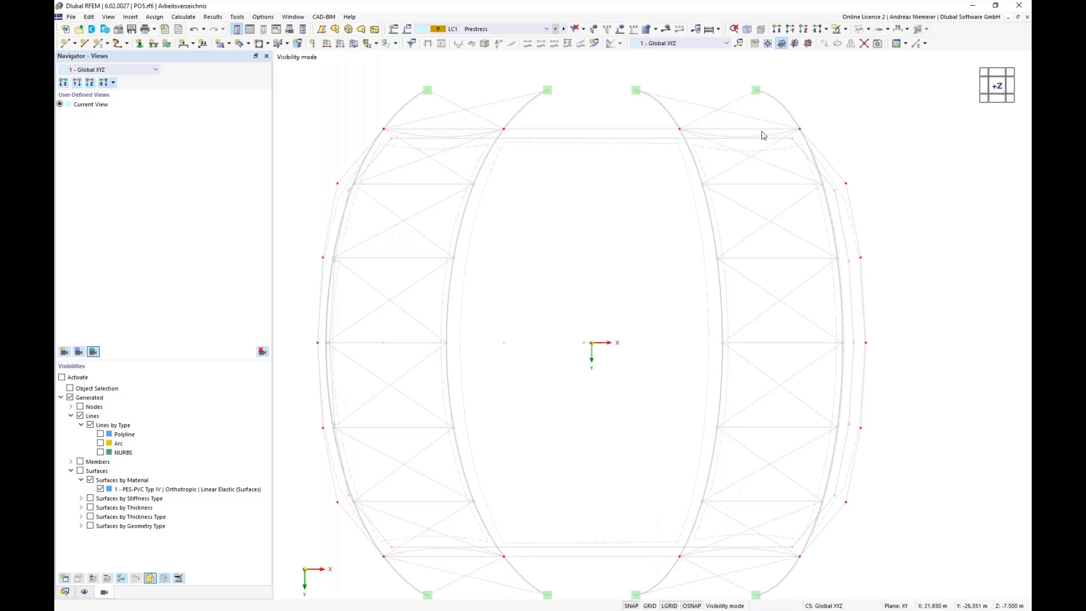
scroll(611, 348, down, 1)
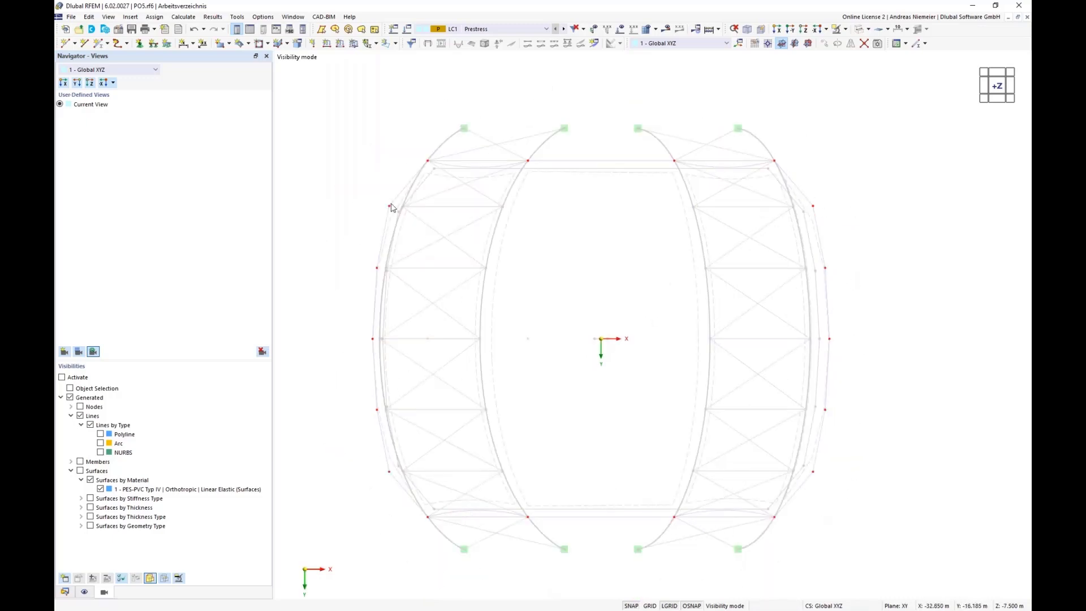
Step: Assign the Hinged nodal support to the ring nodes lying outside the arches on both ends, leaving out the nodes on the arches
drag(335, 190, 875, 512)
right_click(814, 475)
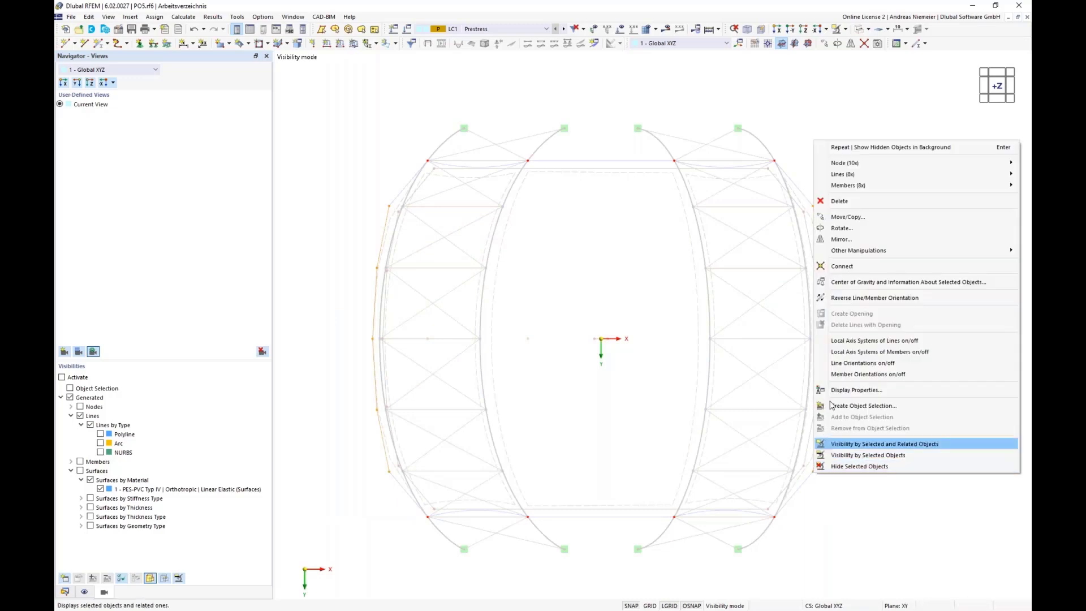
mouse_move(857, 164)
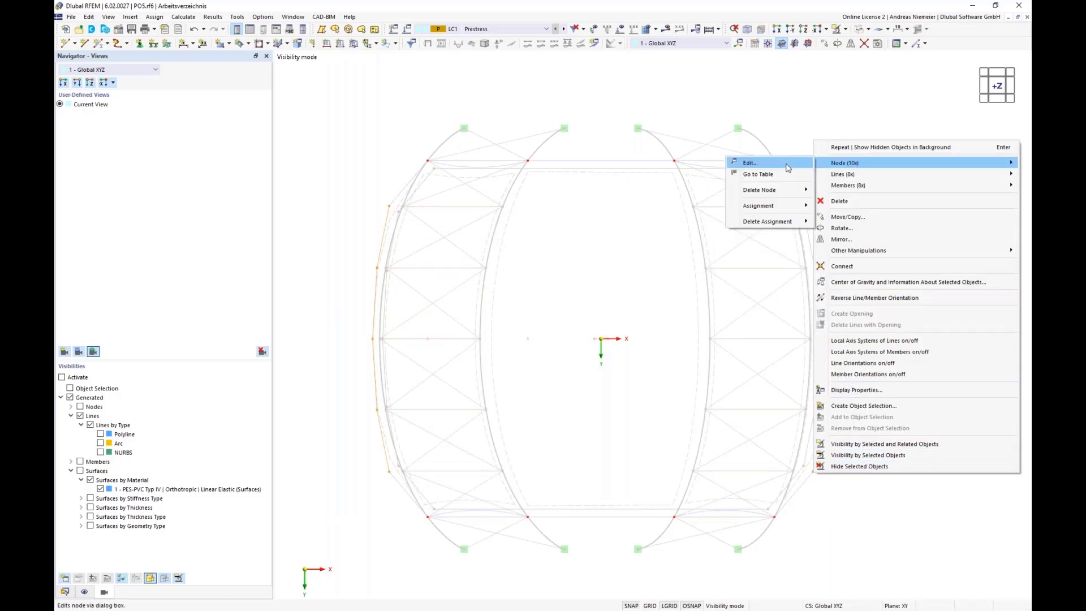
click(735, 156)
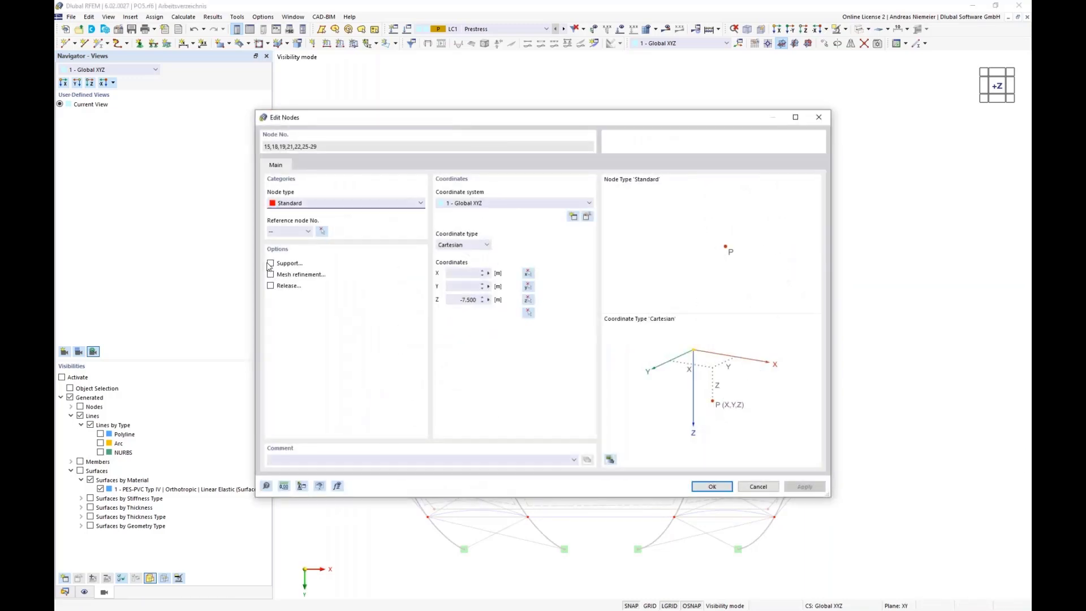
click(270, 263)
click(307, 164)
click(317, 203)
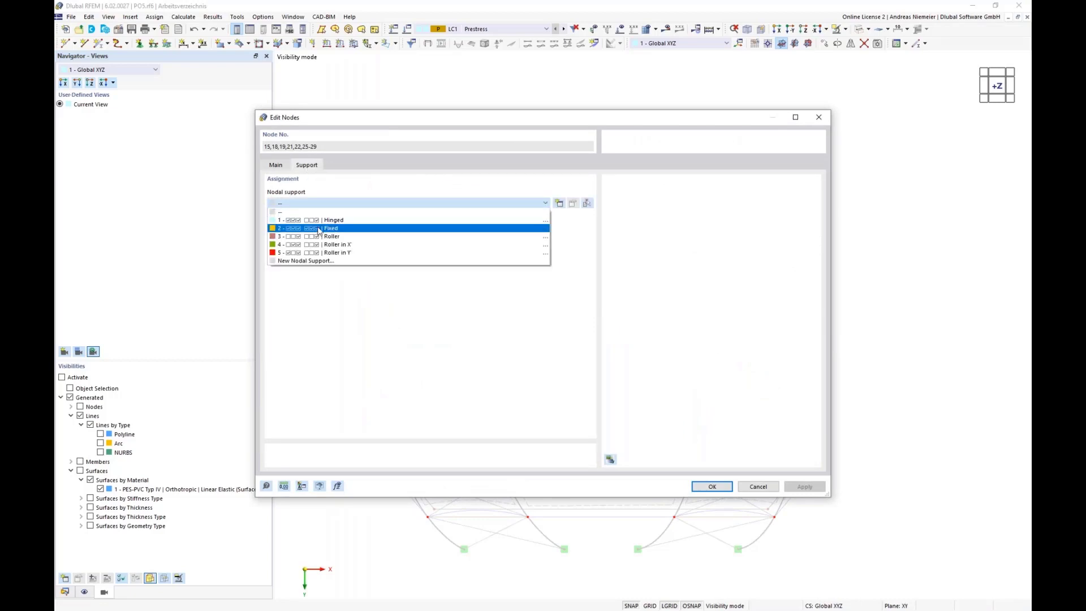
click(331, 220)
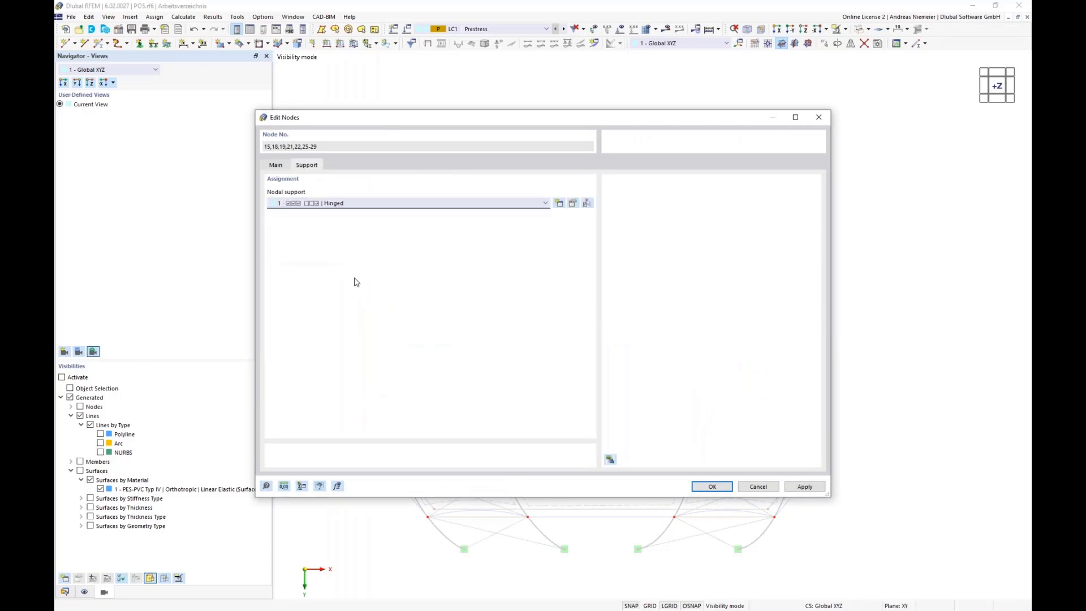
click(708, 487)
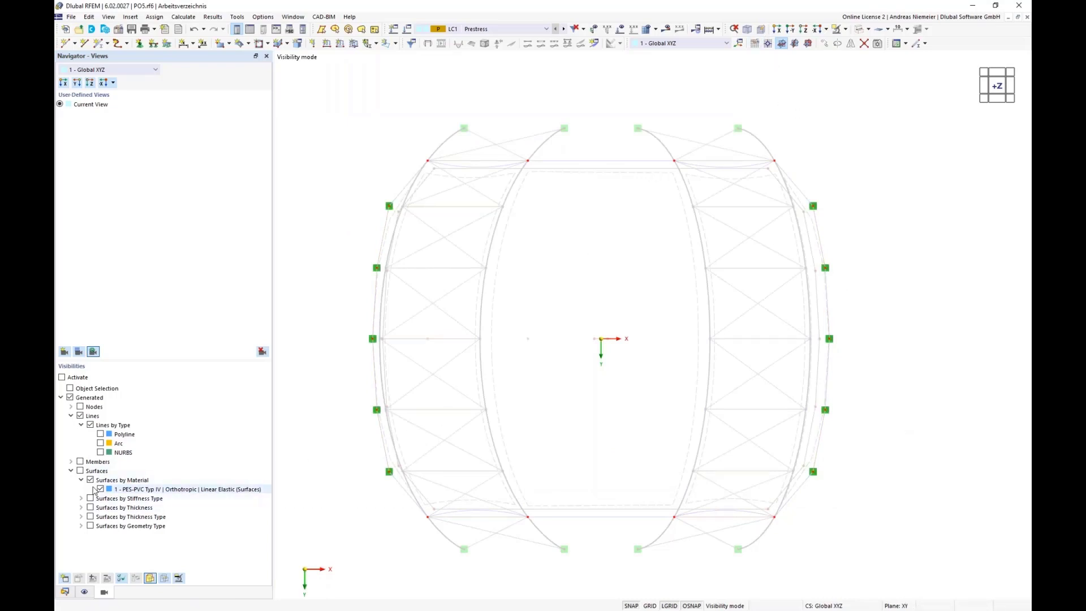
Step: Activate the visibility of only the cable members, excluding the Lines group, and stop showing hidden objects in the background
click(71, 462)
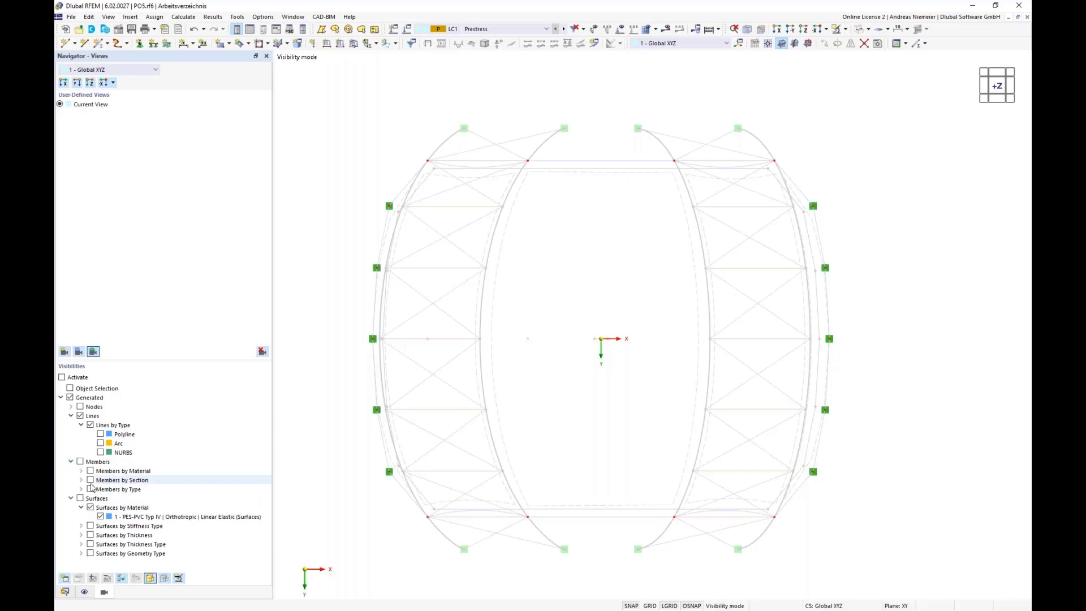
click(81, 489)
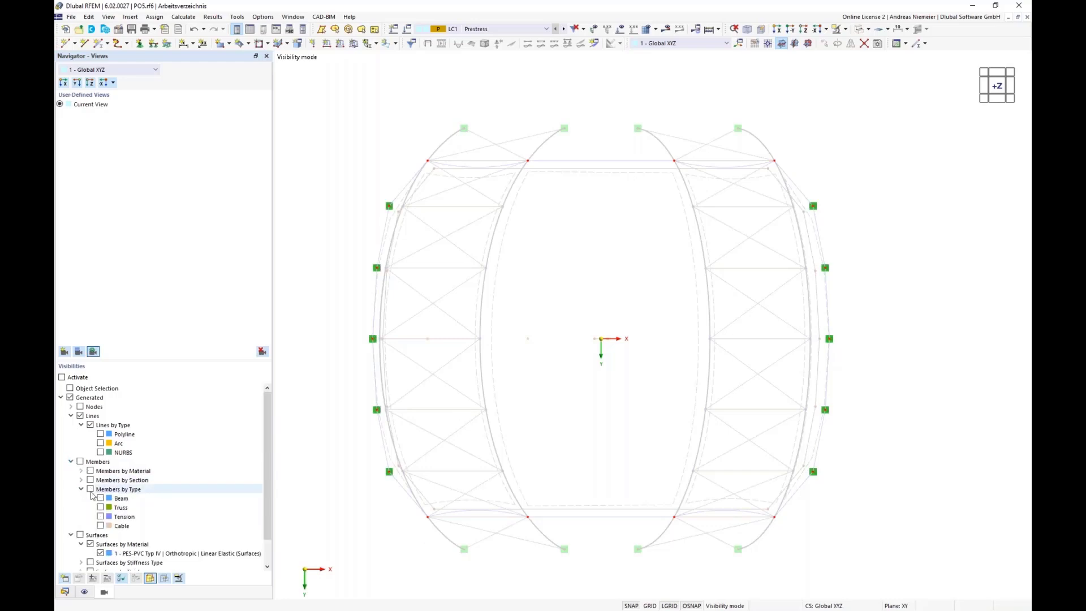
click(101, 526)
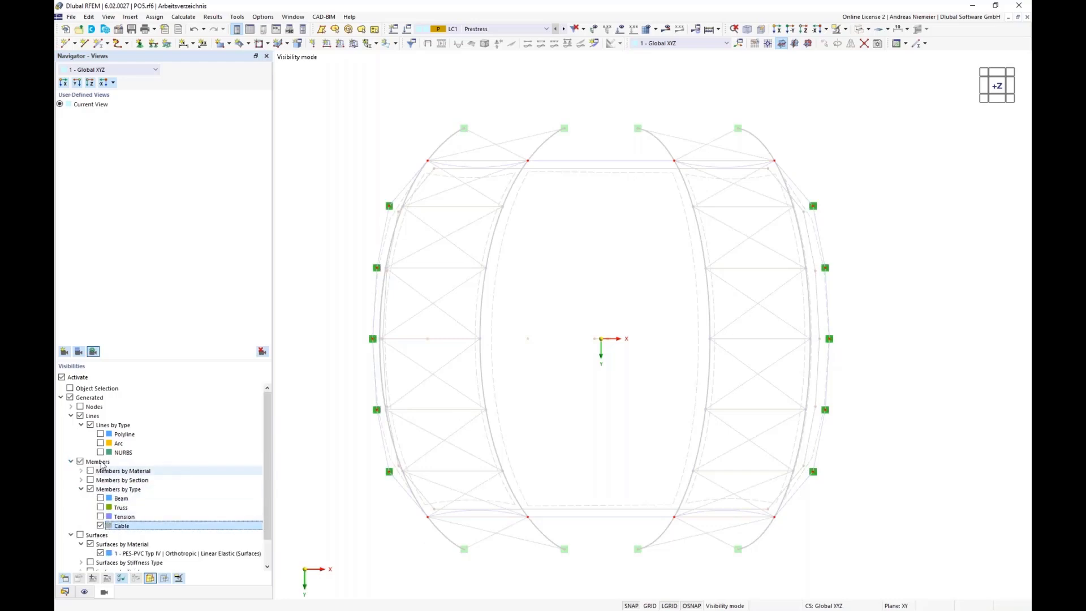
click(79, 416)
right_click(327, 221)
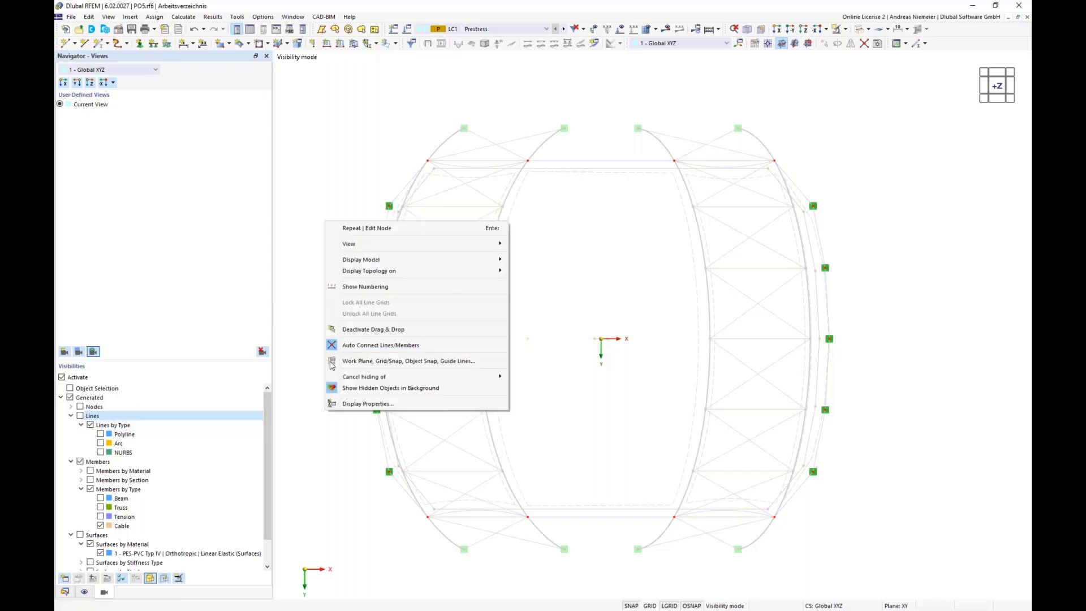
click(373, 388)
middle_drag(538, 338, 547, 279)
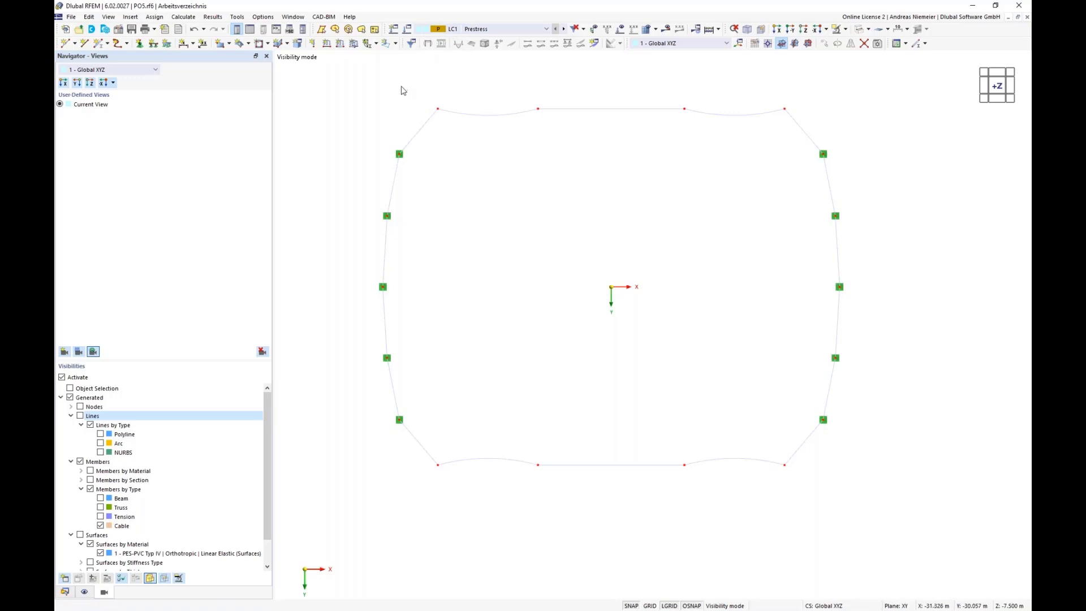
Step: Start a new member load in LC1 Prestress with the Form-Finding load type
click(340, 45)
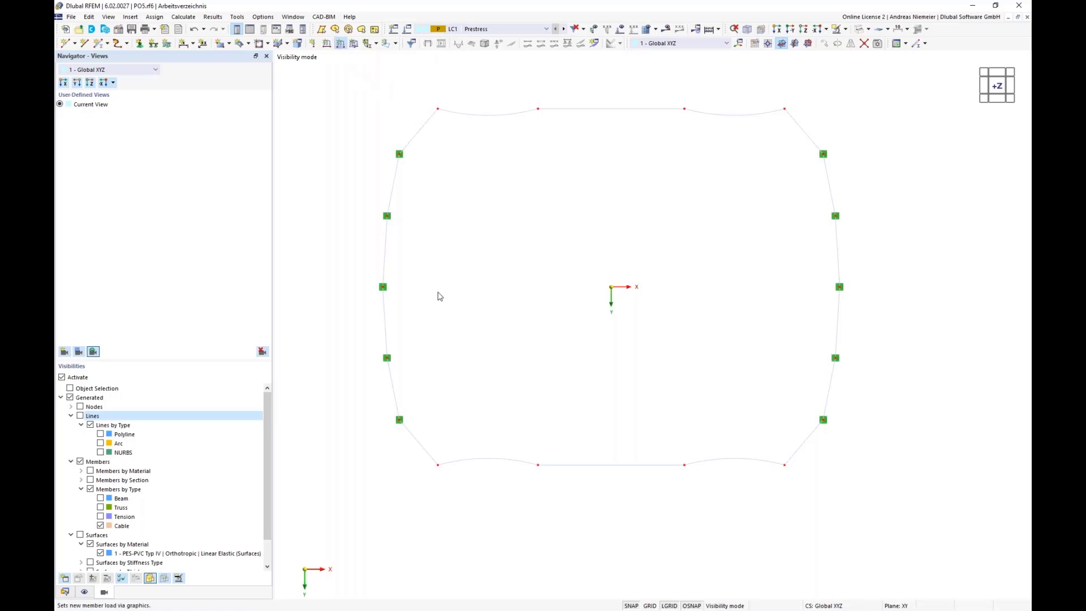
click(334, 212)
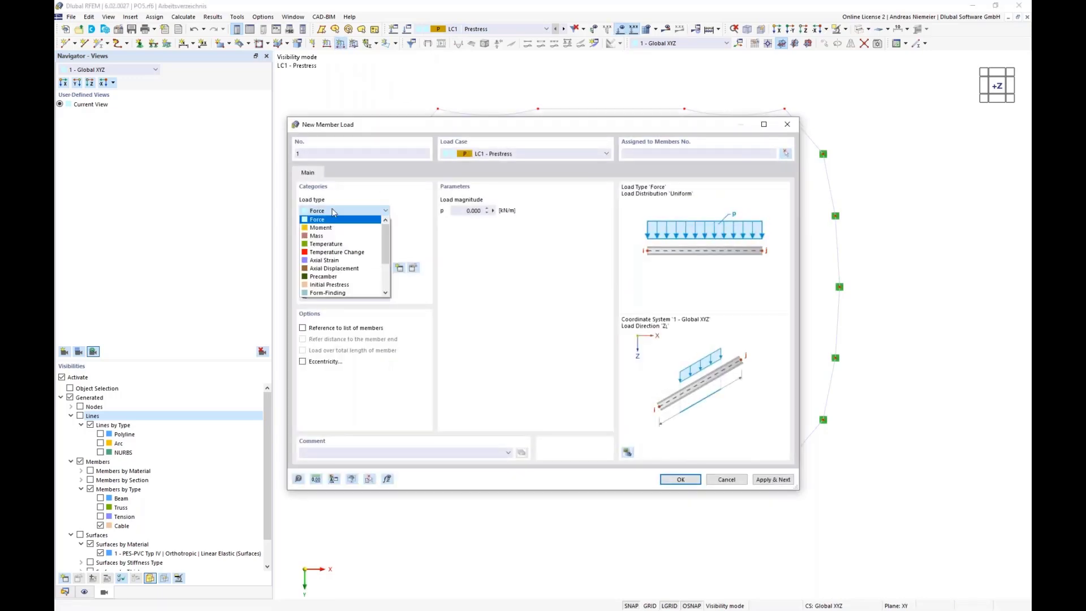
click(327, 276)
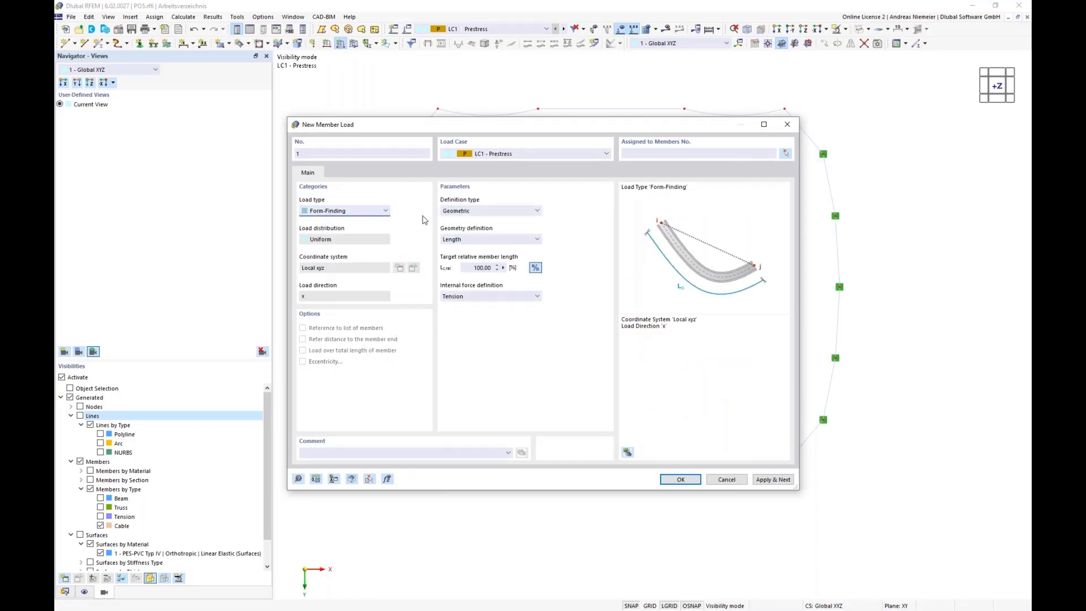
click(481, 217)
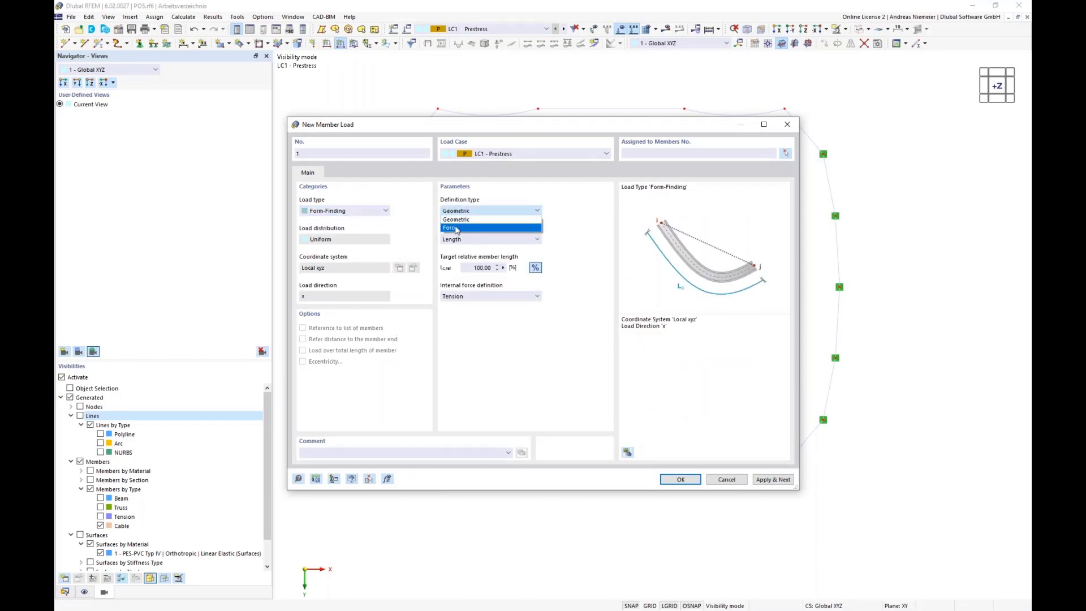
click(475, 229)
click(481, 214)
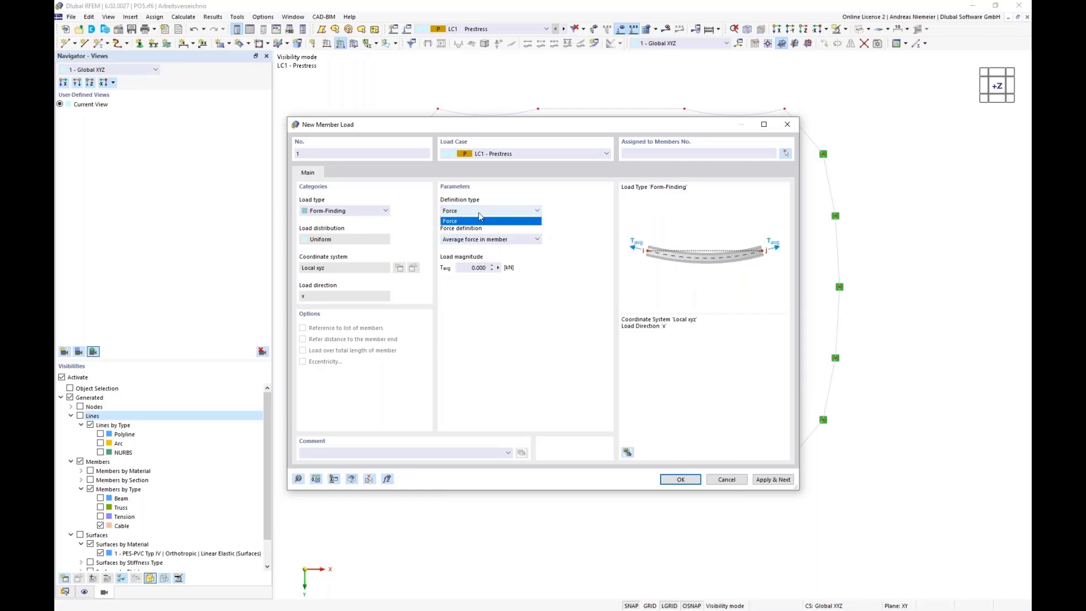
click(477, 228)
Step: Define the load geometry as an absolute sag of 1 m and assign it to all the edge cable members
click(477, 240)
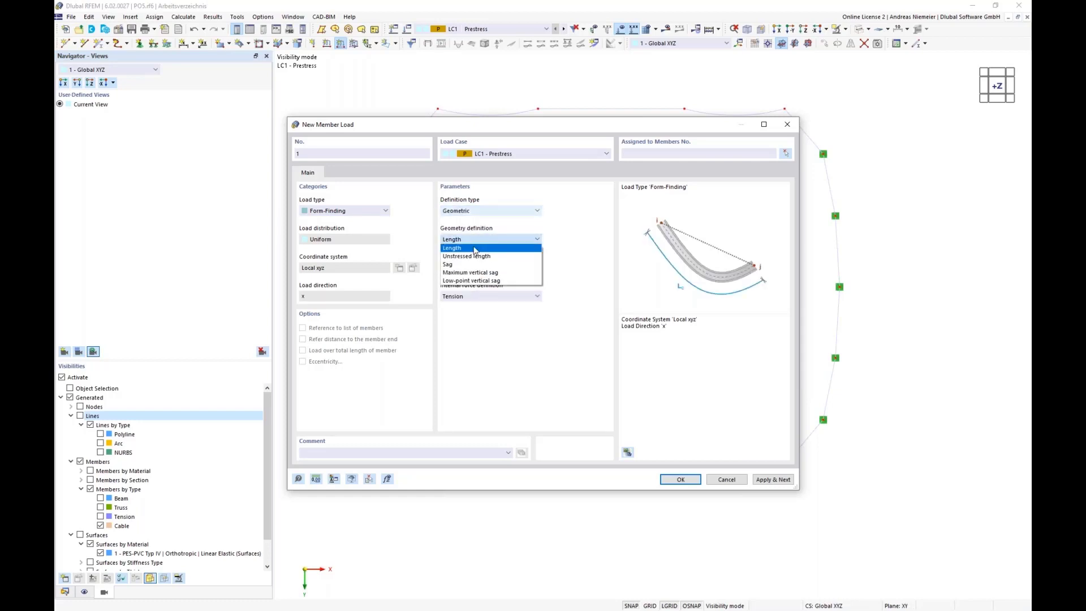
click(455, 258)
click(536, 267)
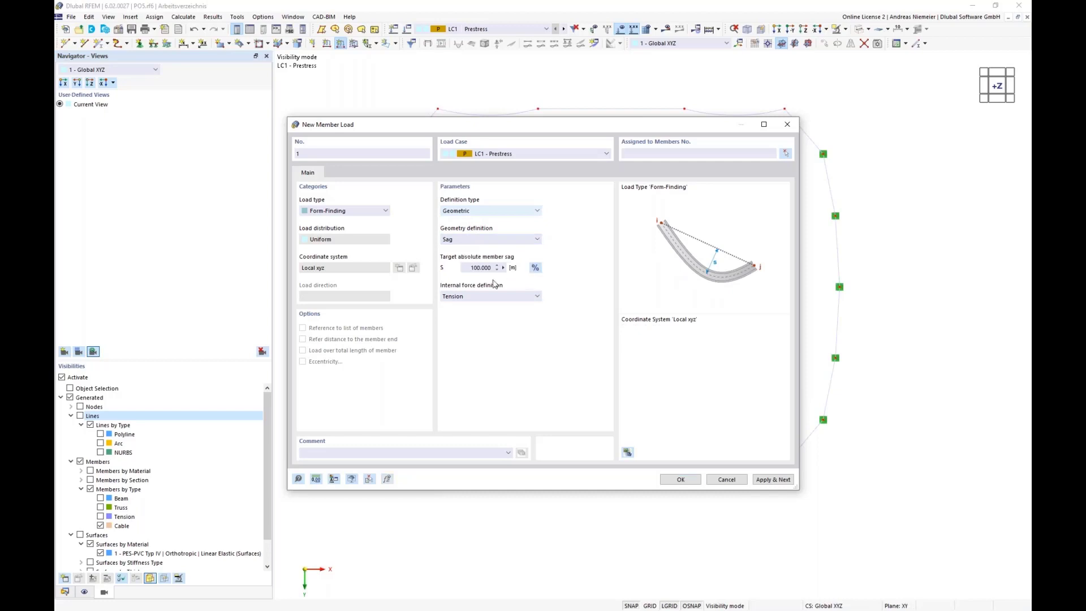
click(467, 270)
text(1)
click(681, 479)
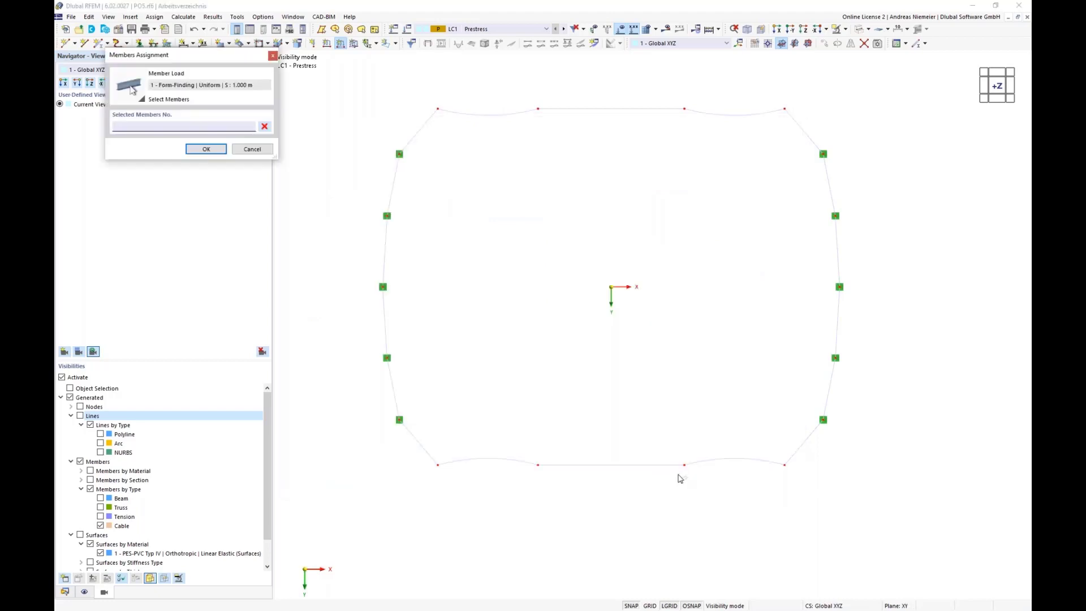
drag(343, 86, 957, 512)
click(206, 149)
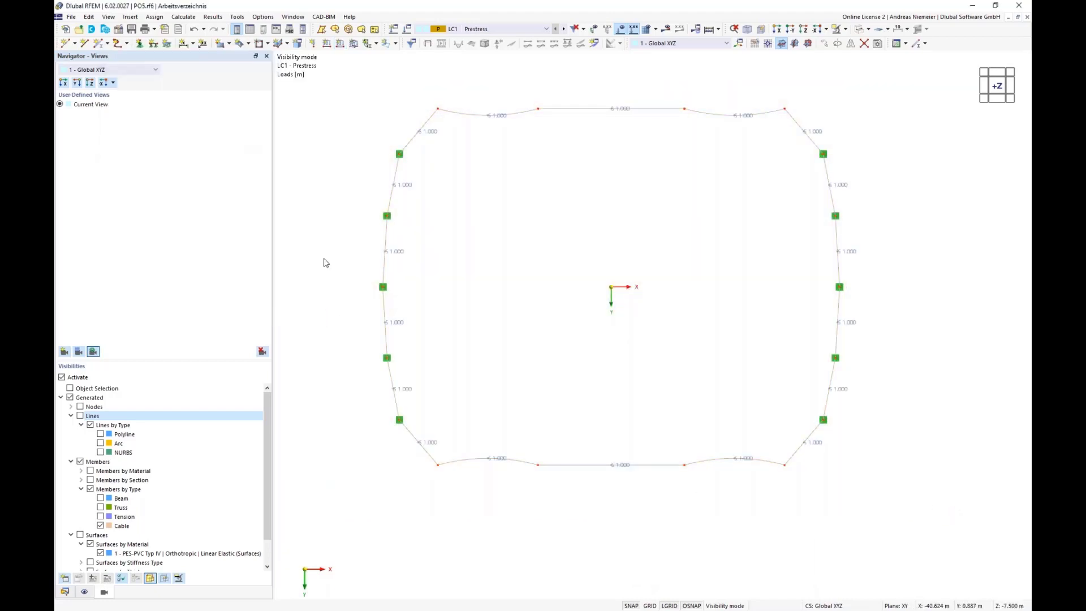
Step: Calculate load case LC1 Prestress and view the resulting axial forces in the edge cables in 3D
middle_drag(573, 367, 495, 228)
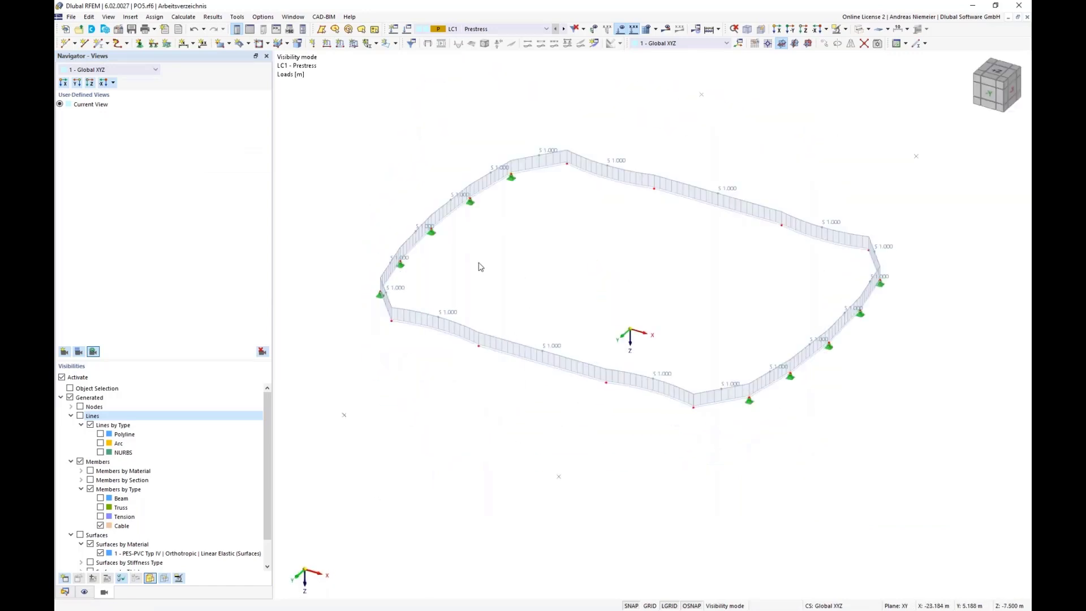
click(666, 28)
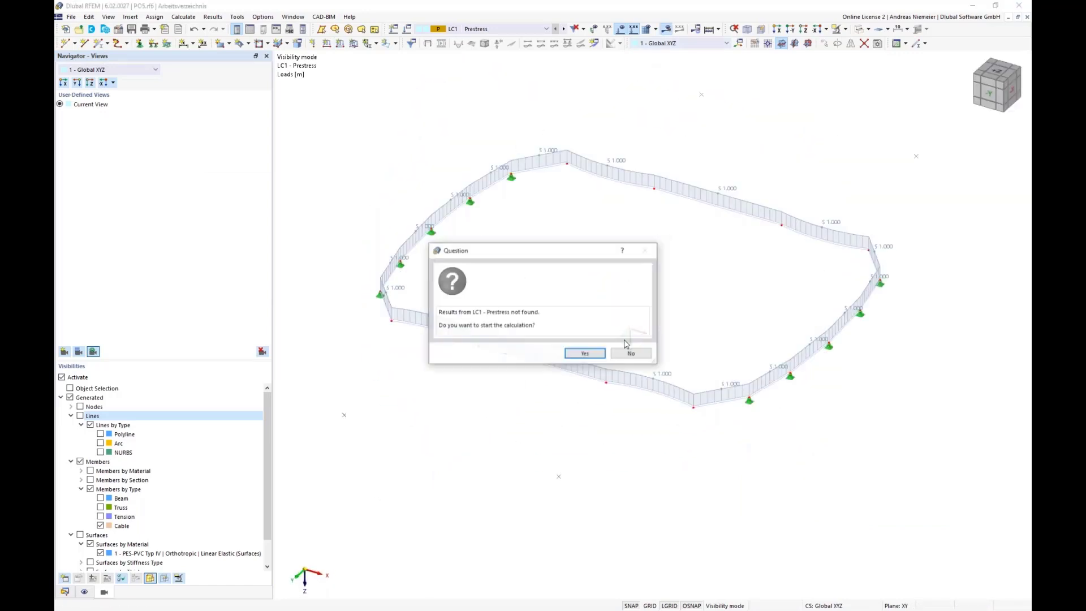
click(584, 352)
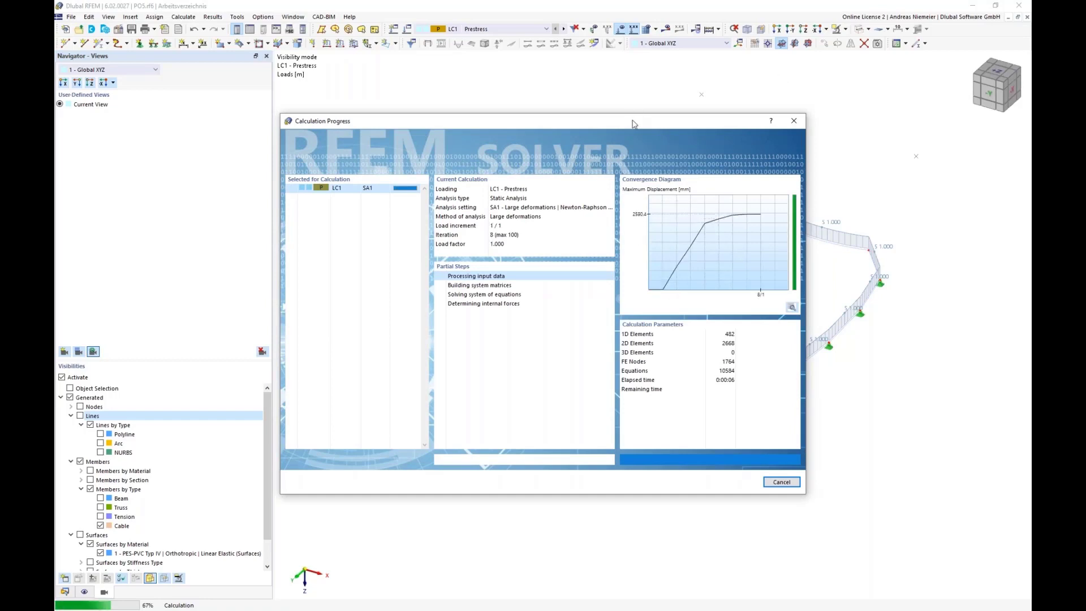
drag(628, 121, 427, 131)
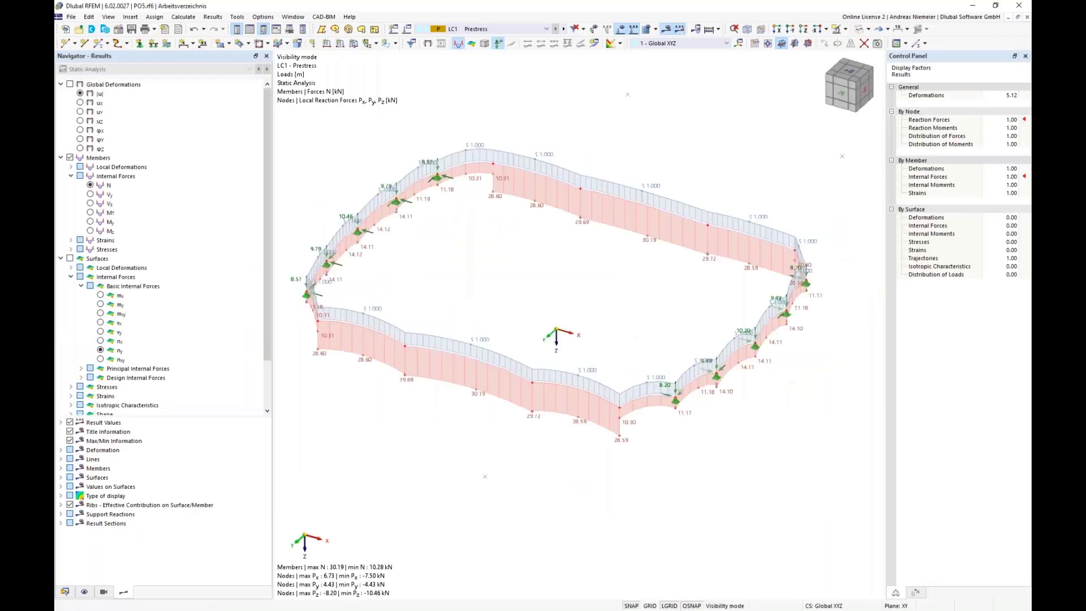
ctrl+middle_drag(519, 300, 451, 417)
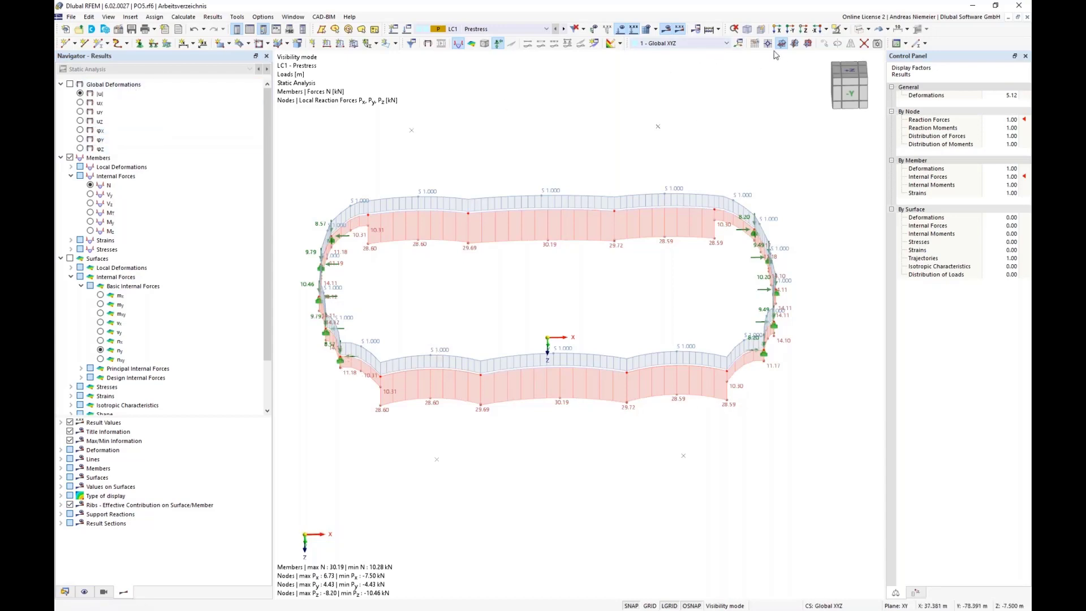
Step: Hide the results and look at the form-found edge cables in plan and in the reverse Y-direction view
click(663, 30)
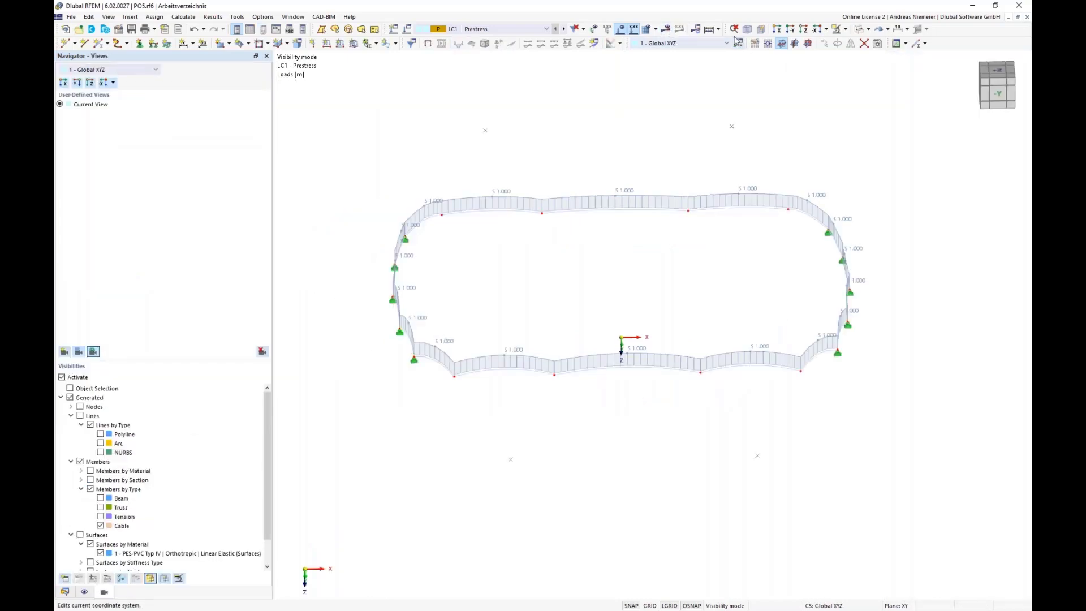
click(804, 30)
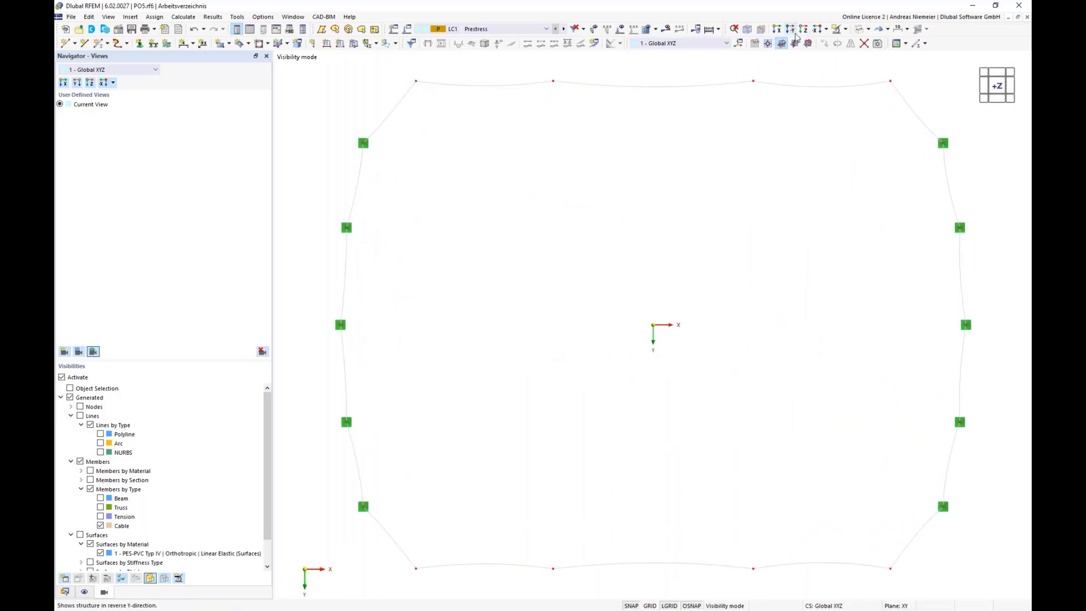
click(796, 33)
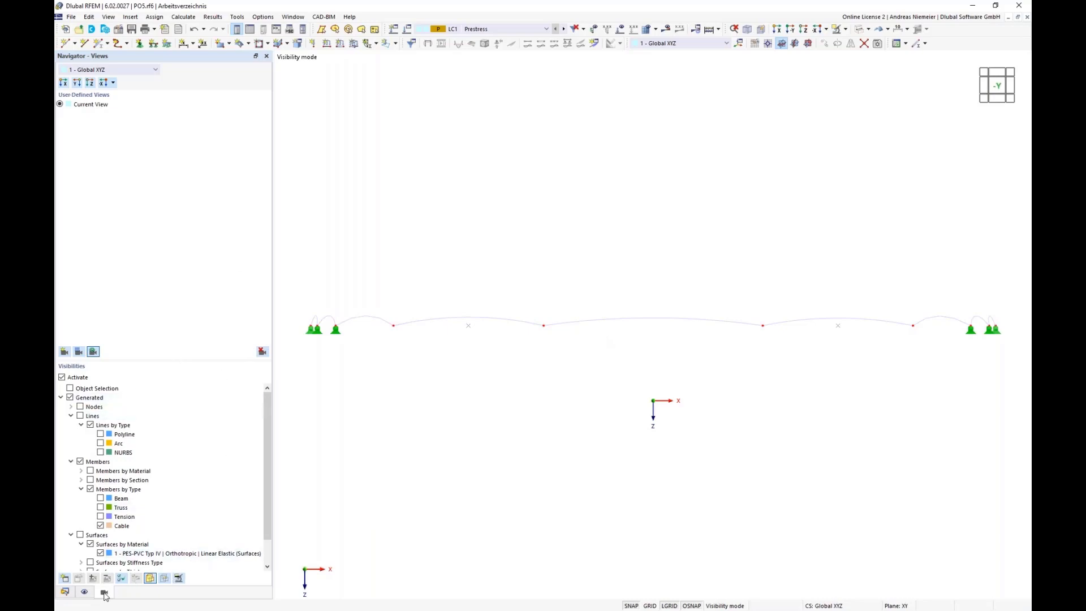
Step: Show the results again without the member forces and examine the nodal support reactions at one end of the ring
click(667, 29)
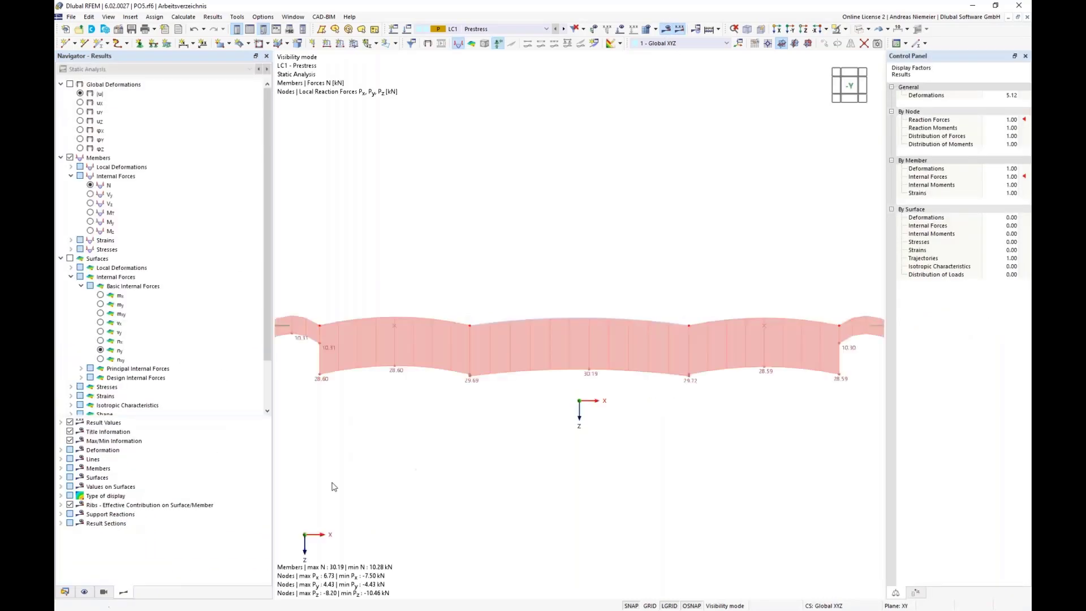
scroll(160, 382, down, 2)
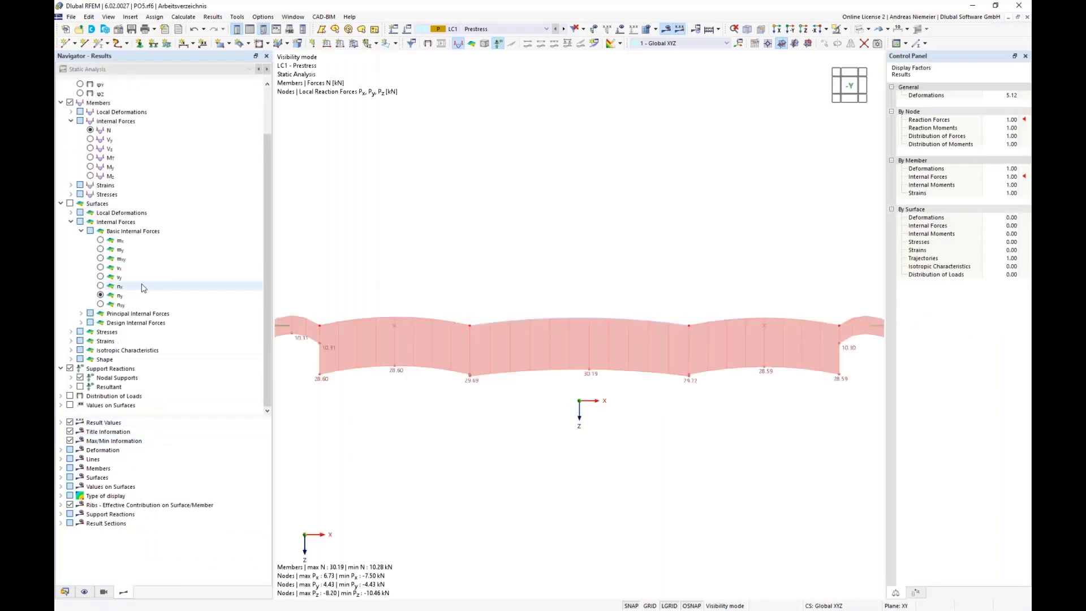
click(70, 103)
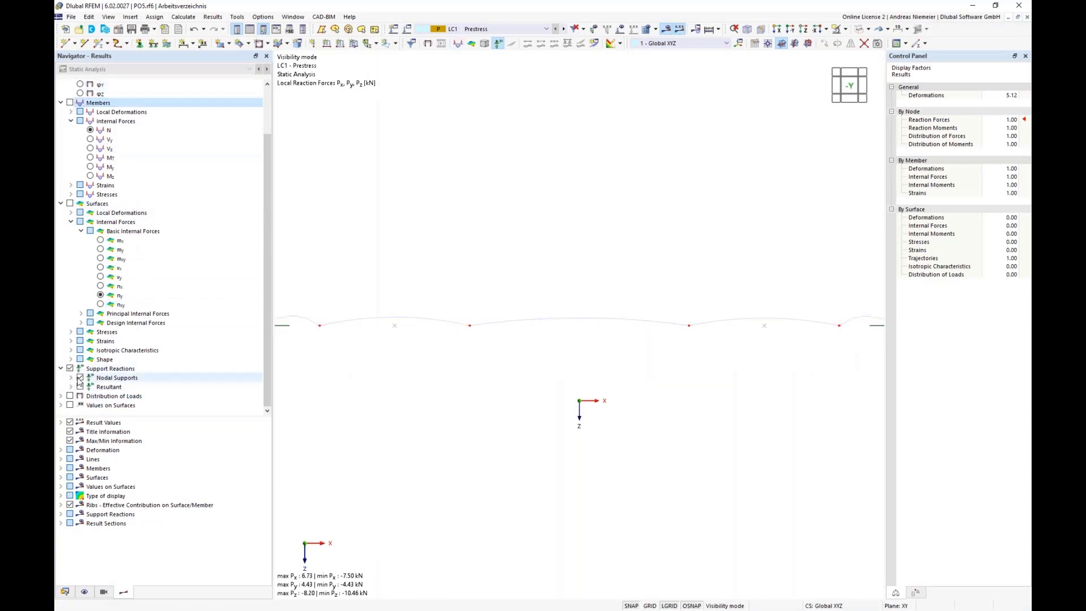
scroll(365, 352, down, 4)
middle_drag(328, 378, 396, 376)
scroll(370, 341, up, 8)
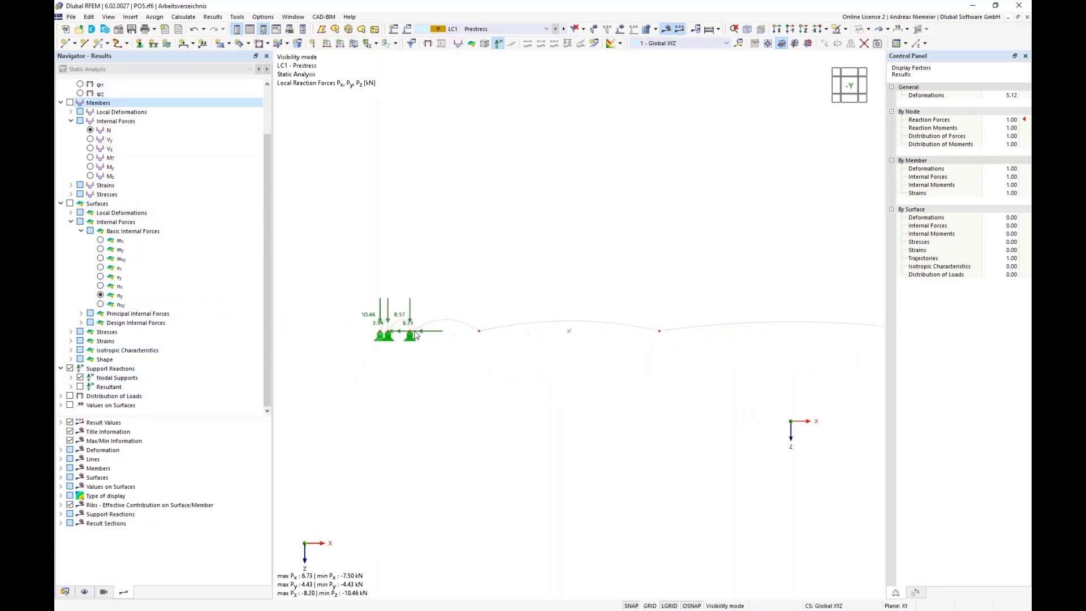
scroll(378, 387, down, 2)
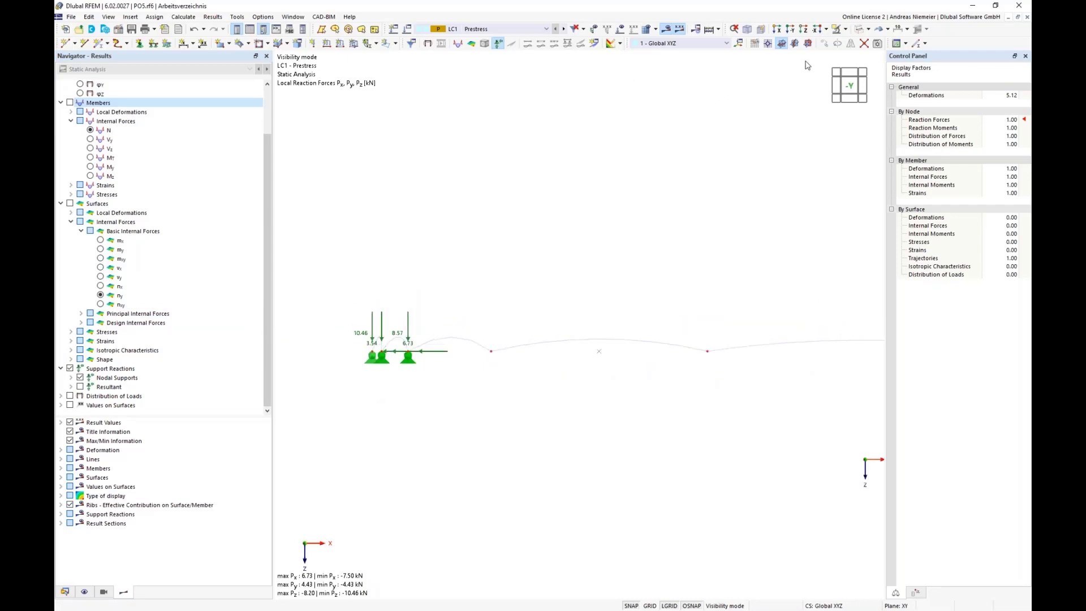
Step: Cancel the visibility mode to show the whole model in 3D and turn off the support reactions
click(846, 29)
click(871, 96)
scroll(491, 201, down, 2)
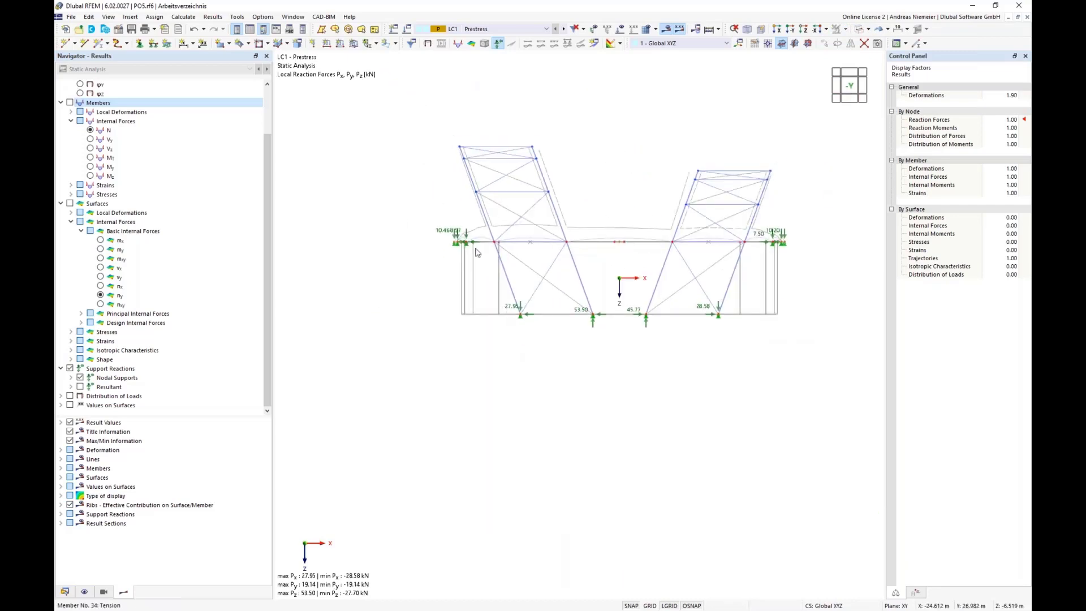
scroll(468, 247, up, 4)
scroll(419, 260, down, 4)
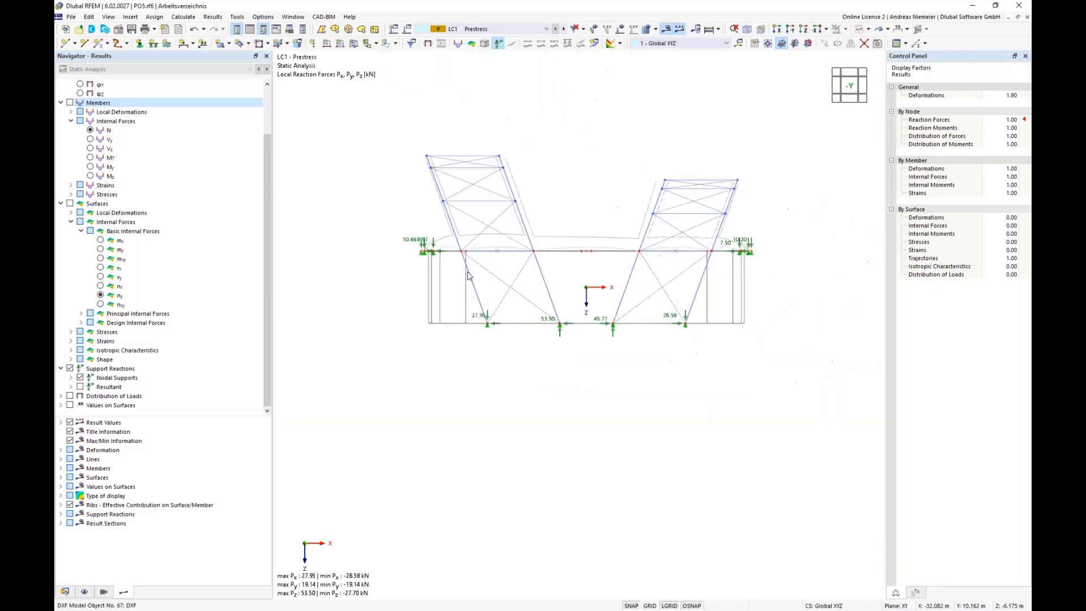
ctrl+middle_drag(583, 287, 580, 328)
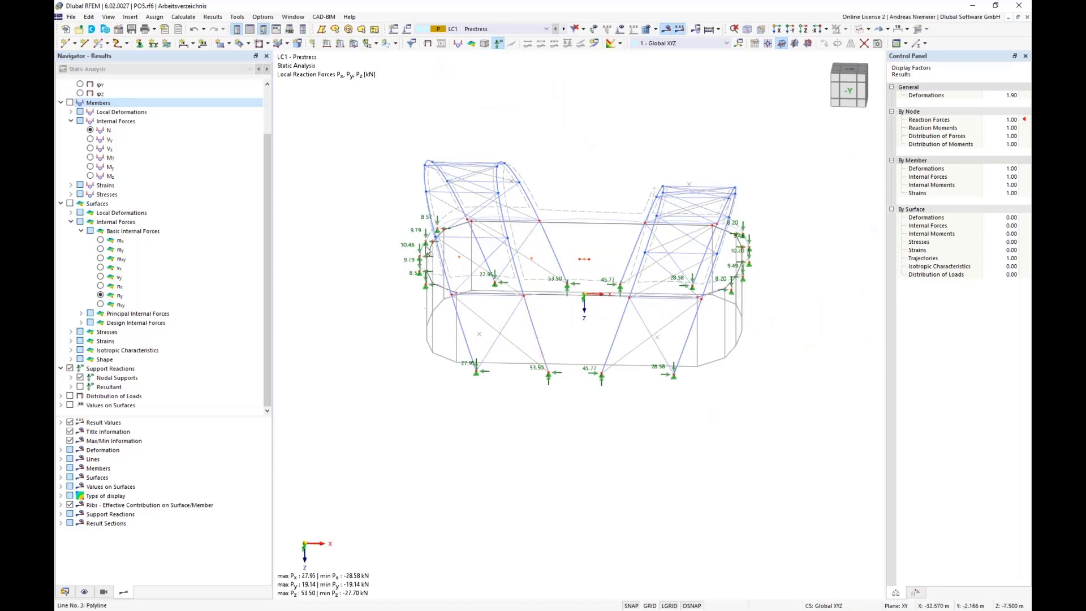
middle_drag(642, 415, 625, 435)
click(70, 368)
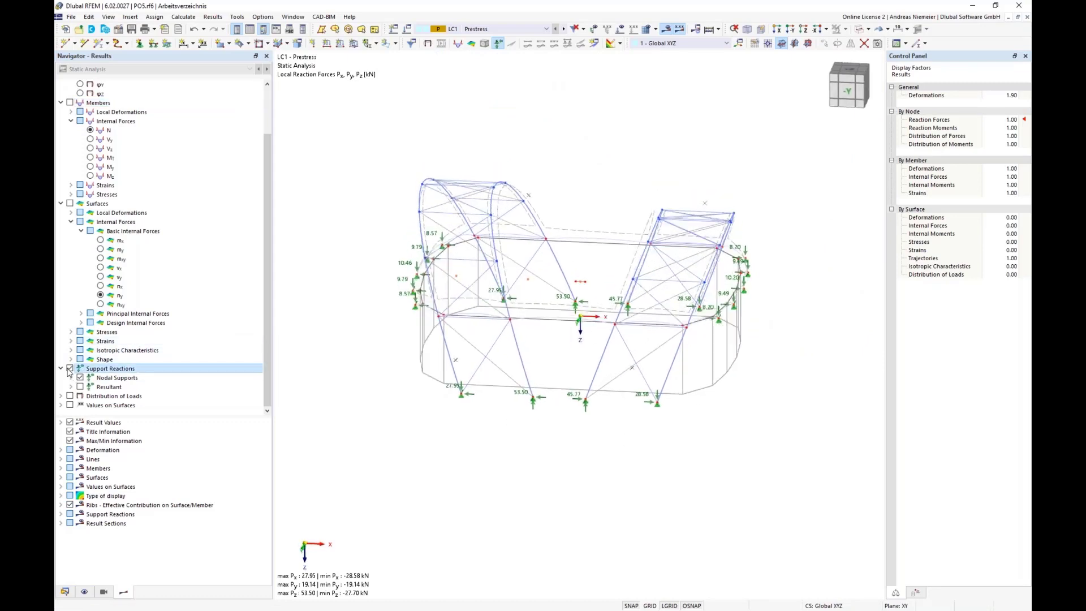
middle_drag(573, 477, 546, 473)
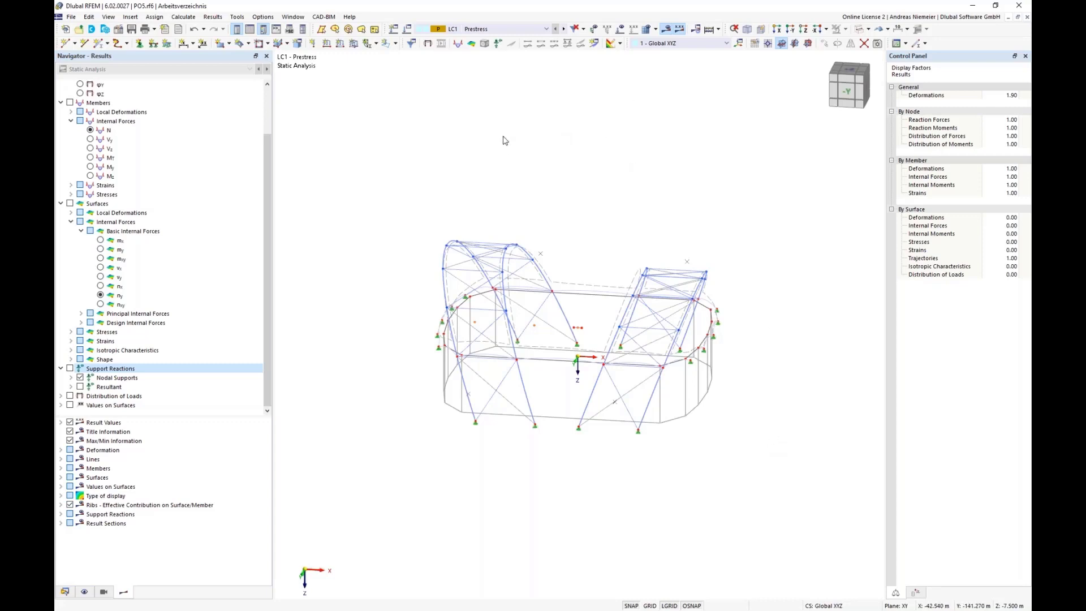
Step: Add a load case LC2 named Self-Weight and assign it the action category Permanent
click(408, 29)
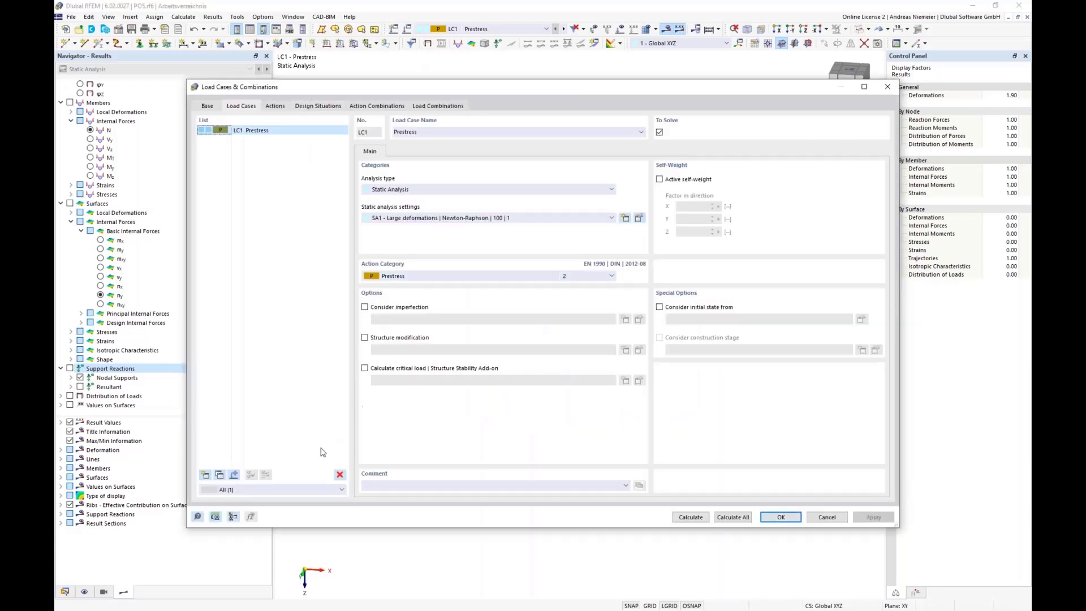
click(206, 474)
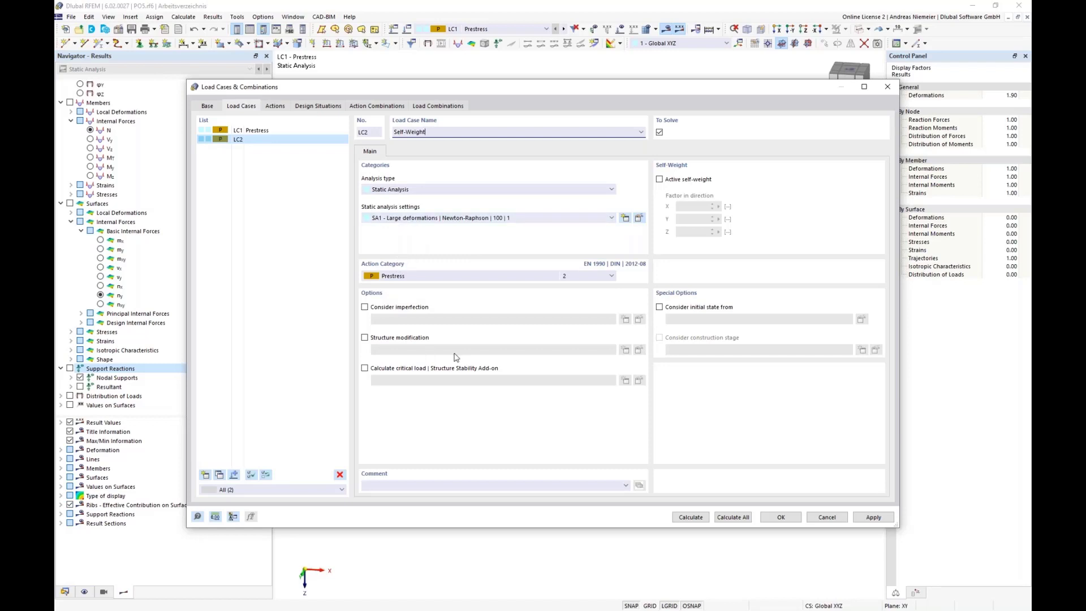
click(443, 278)
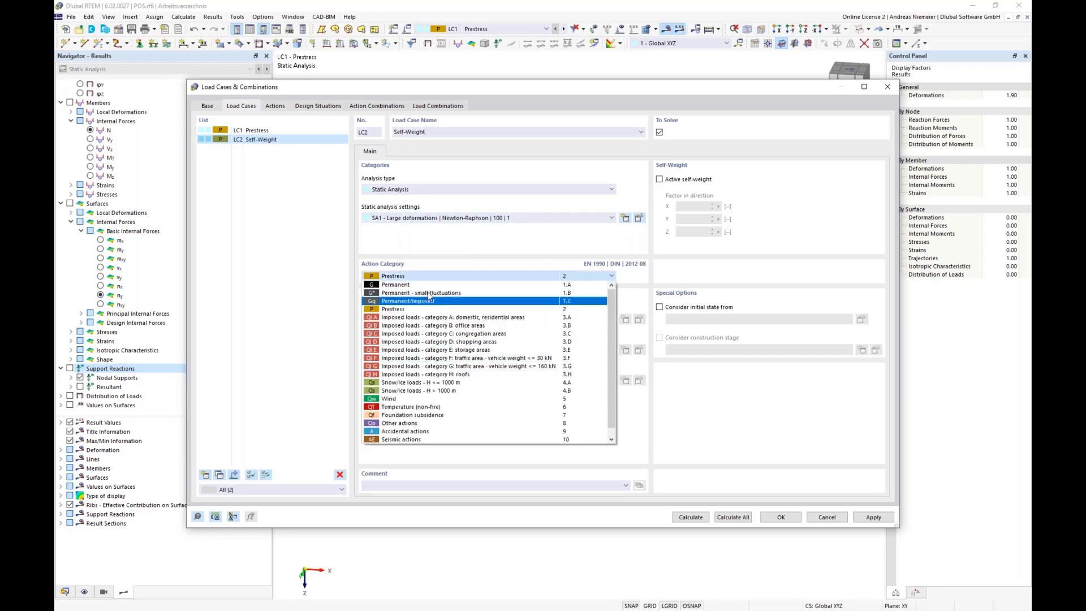
click(418, 284)
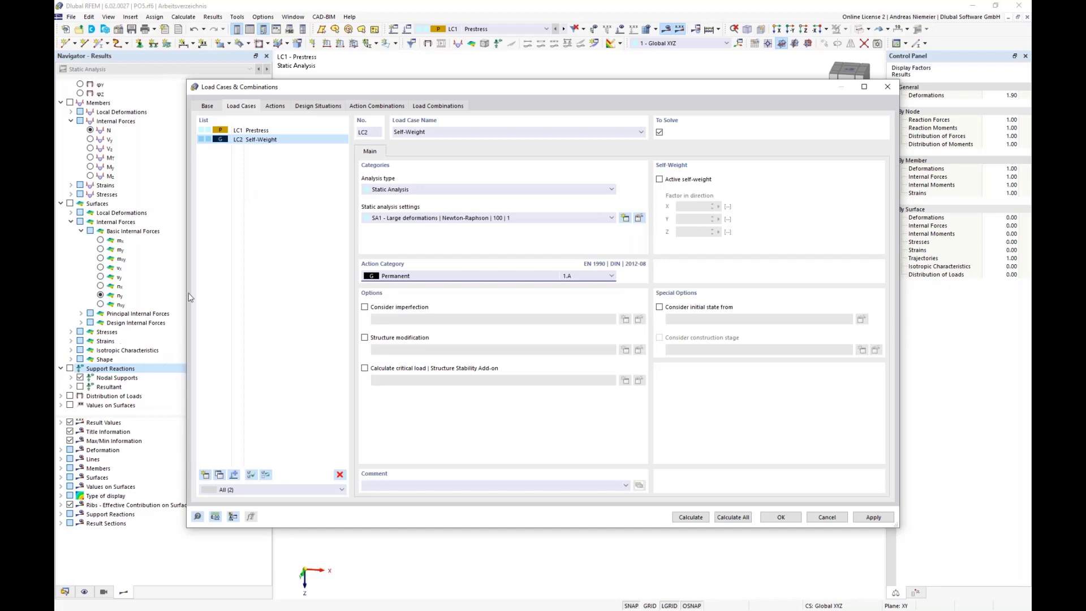
Step: Make load case LC2 consider the initial state from LC1 Prestress, review the initial state type, and calculate it
click(665, 309)
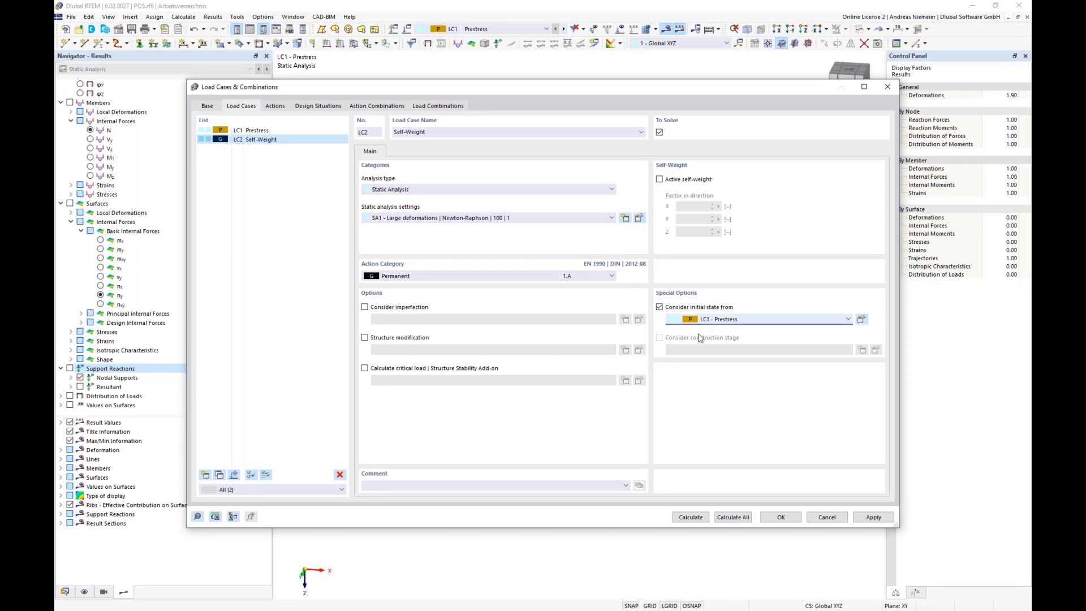
click(867, 321)
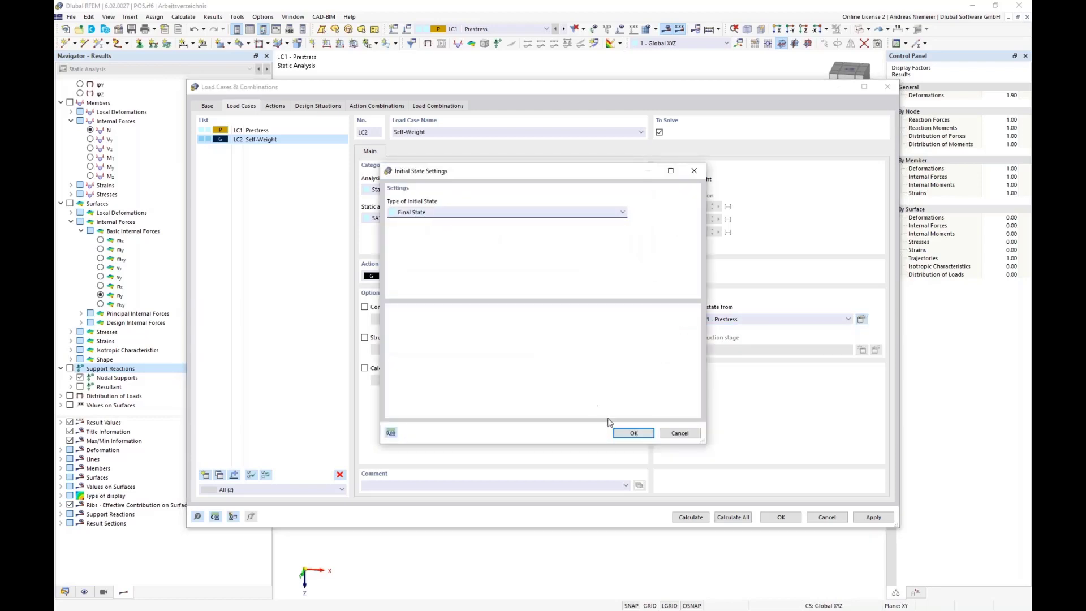
click(682, 435)
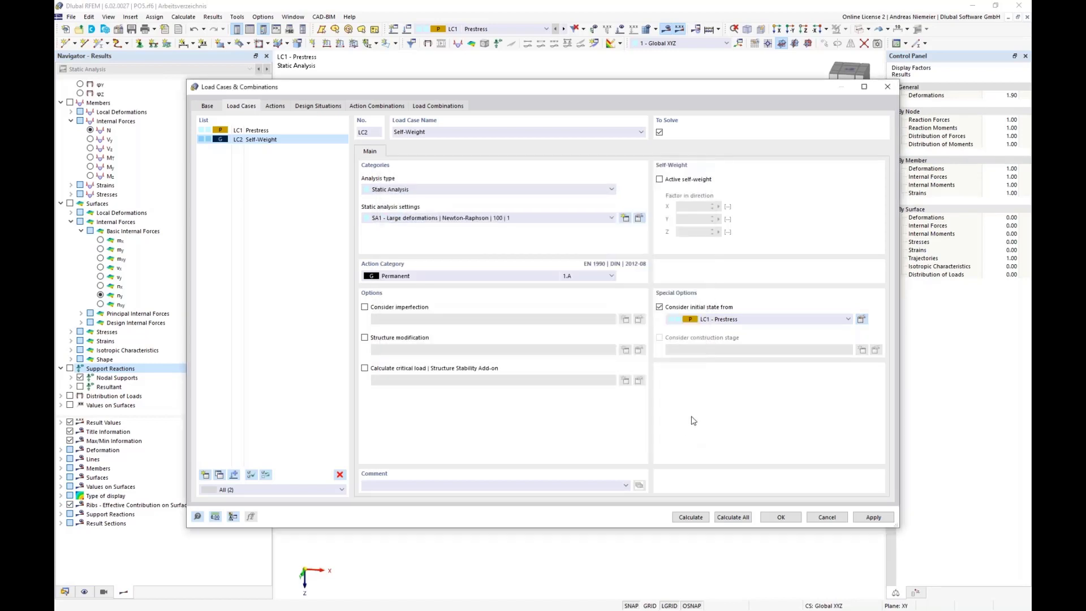
click(691, 517)
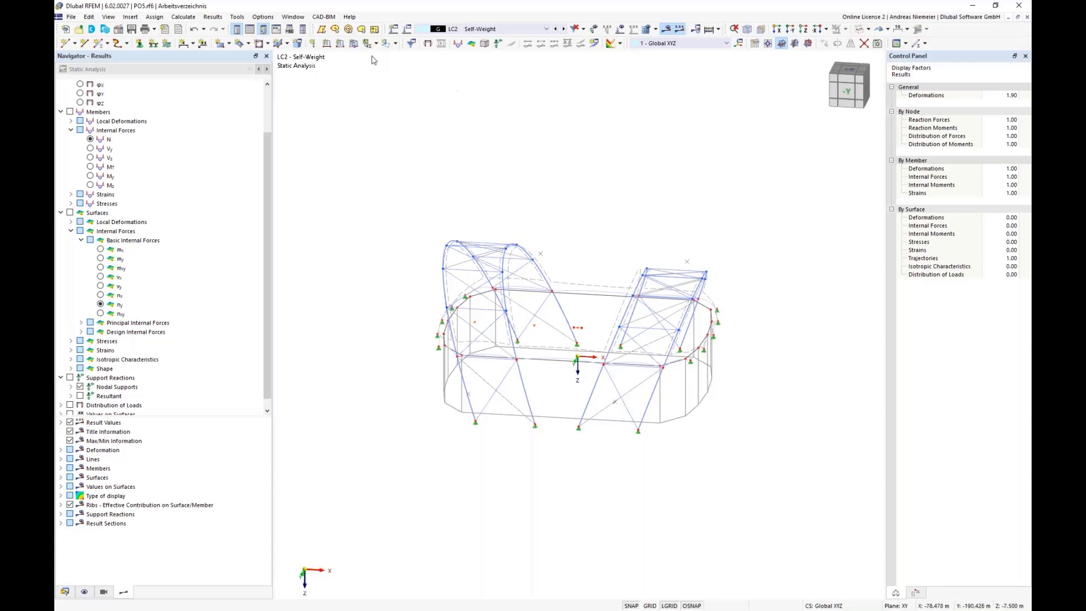
Step: Display the results summary table and global deformations |u|, and compare the results of LC2 Self-Weight with LC1 Prestress
click(250, 29)
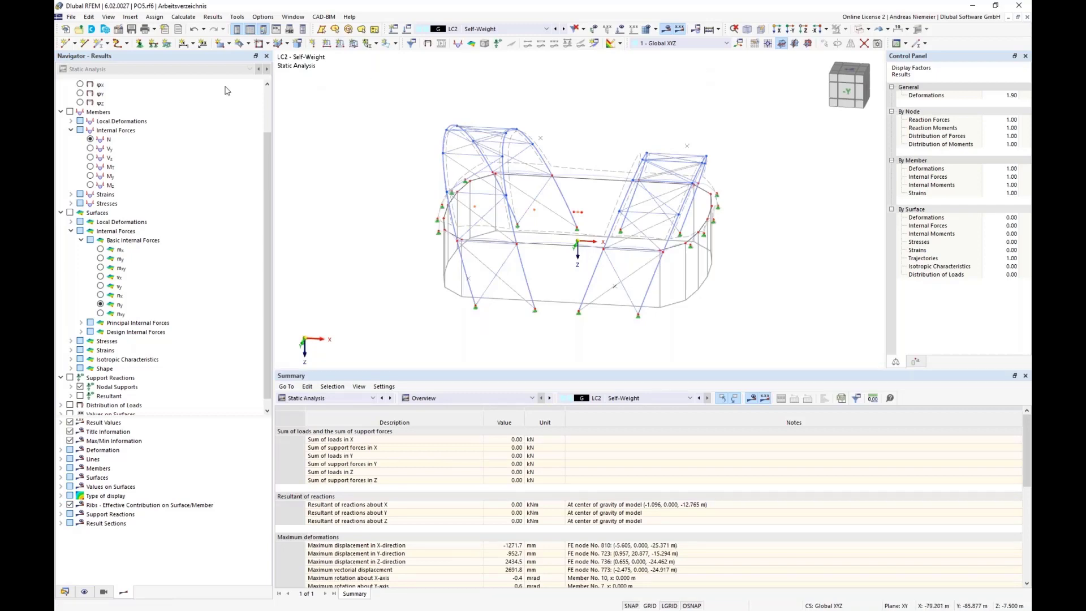
scroll(68, 95, up, 2)
click(68, 91)
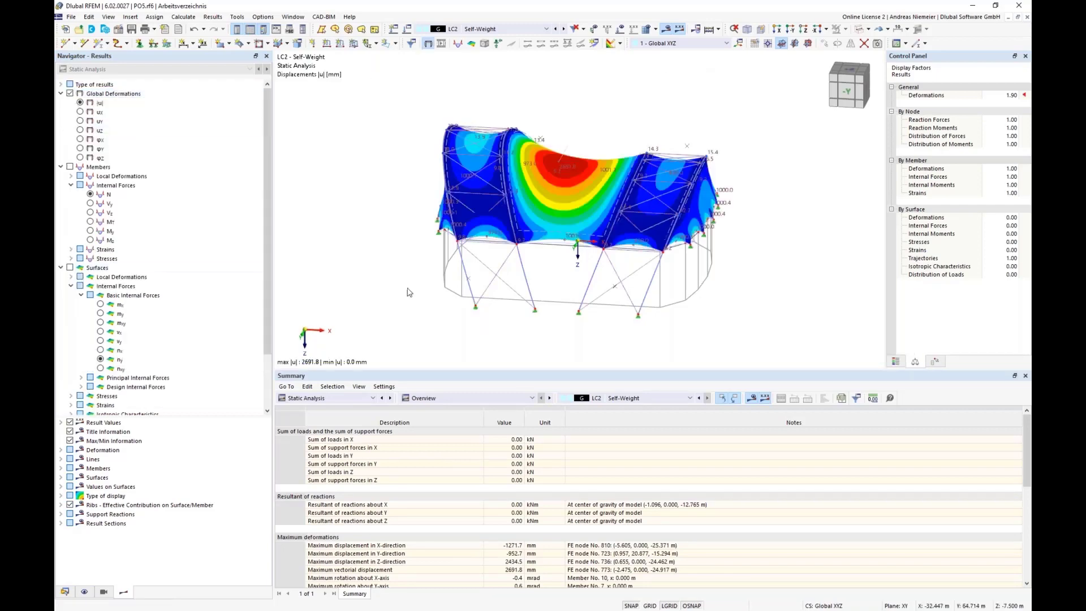
middle_drag(408, 294, 390, 249)
click(611, 405)
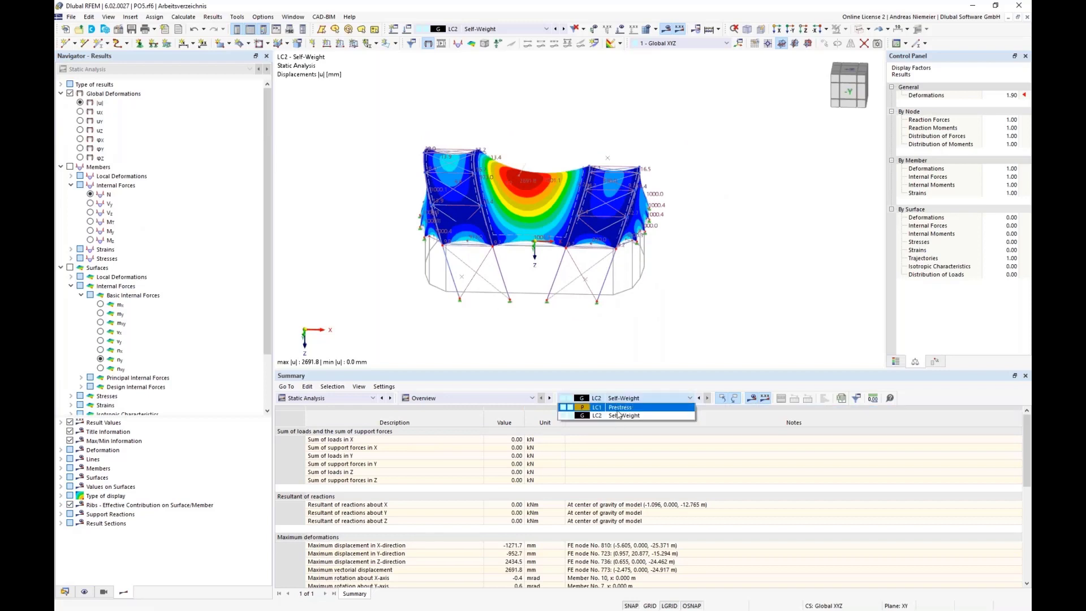
click(619, 419)
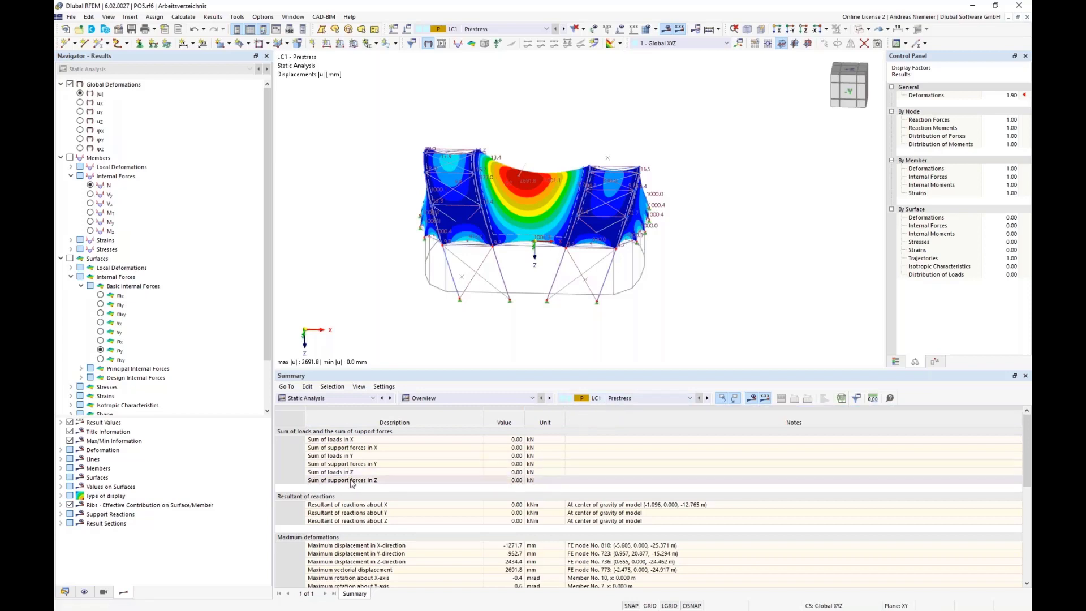
Step: Activate self-weight with a Z factor of 1.000 for load case LC2 Self-Weight and calculate it
click(626, 399)
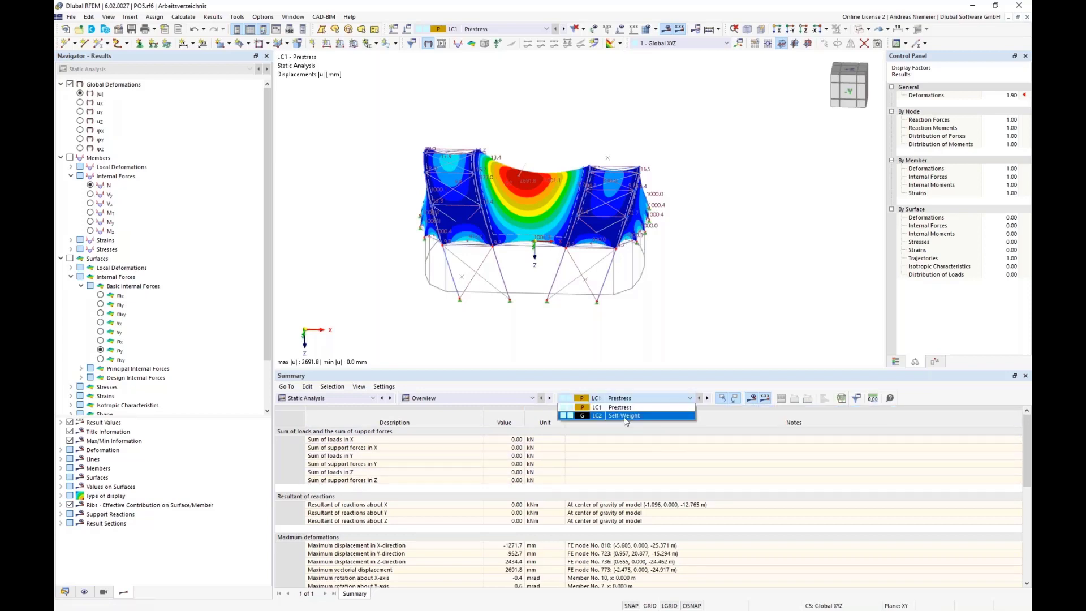
click(624, 418)
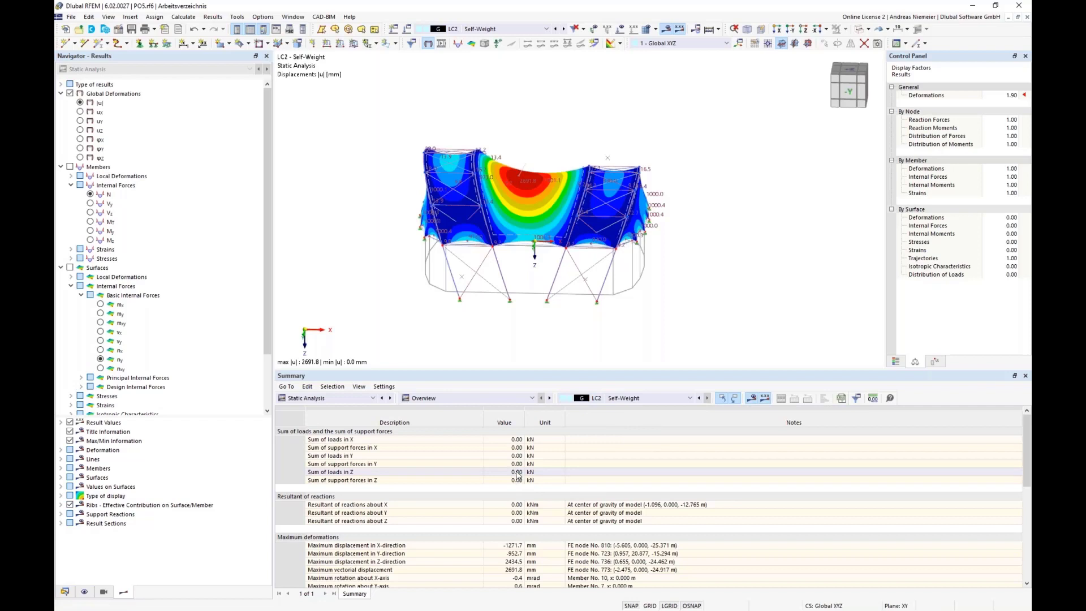
click(335, 400)
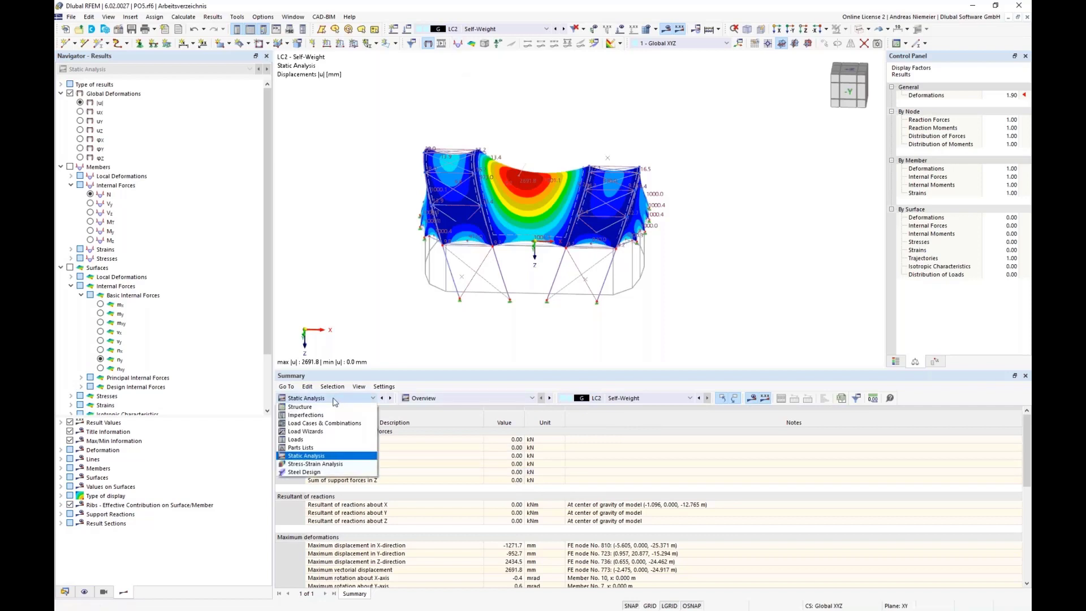
click(340, 320)
click(407, 30)
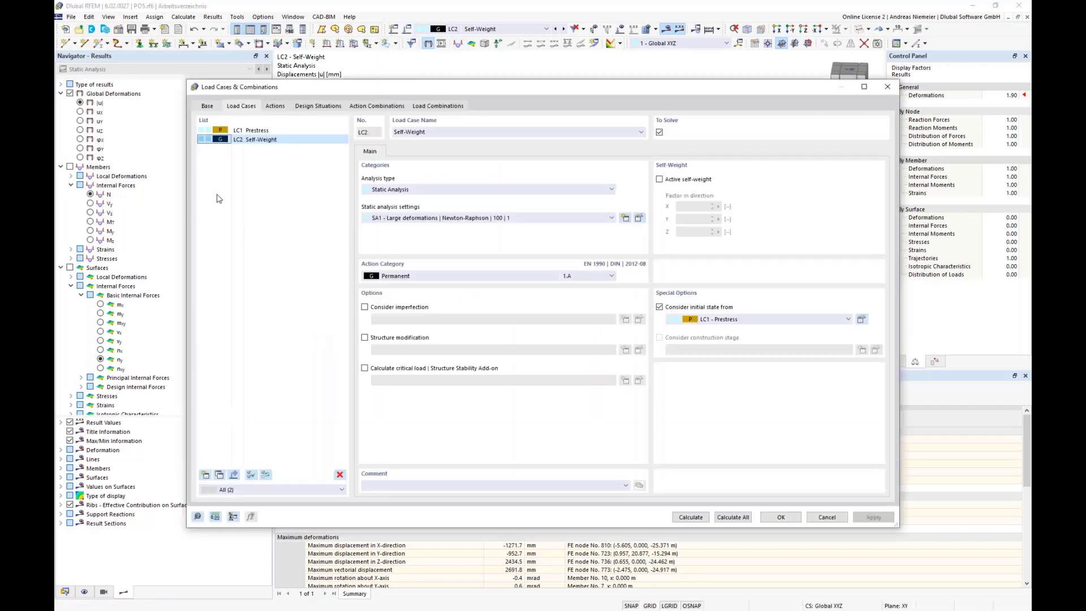
click(665, 179)
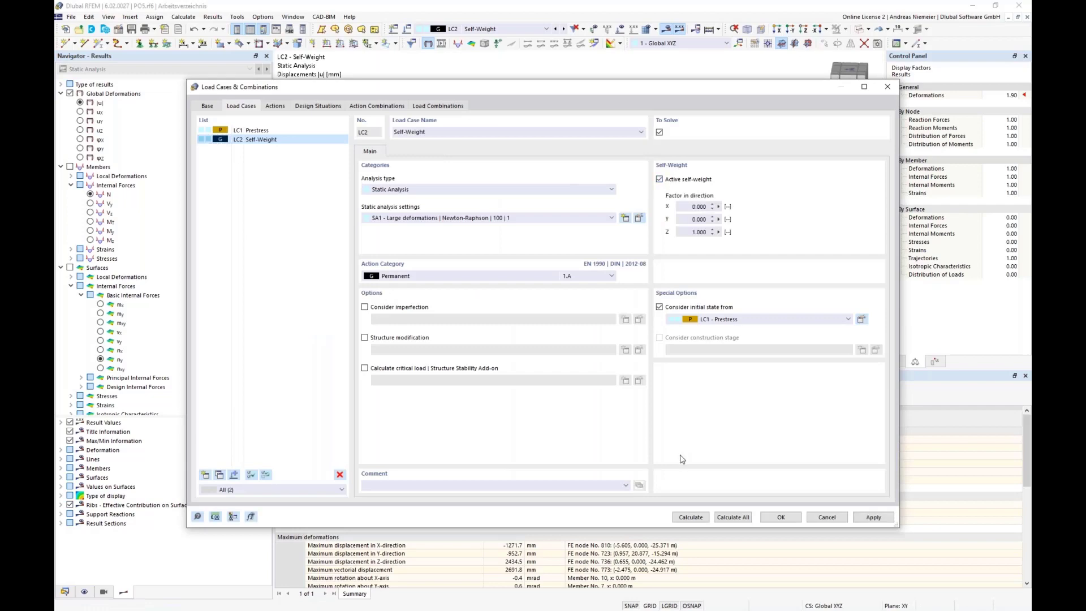
click(693, 517)
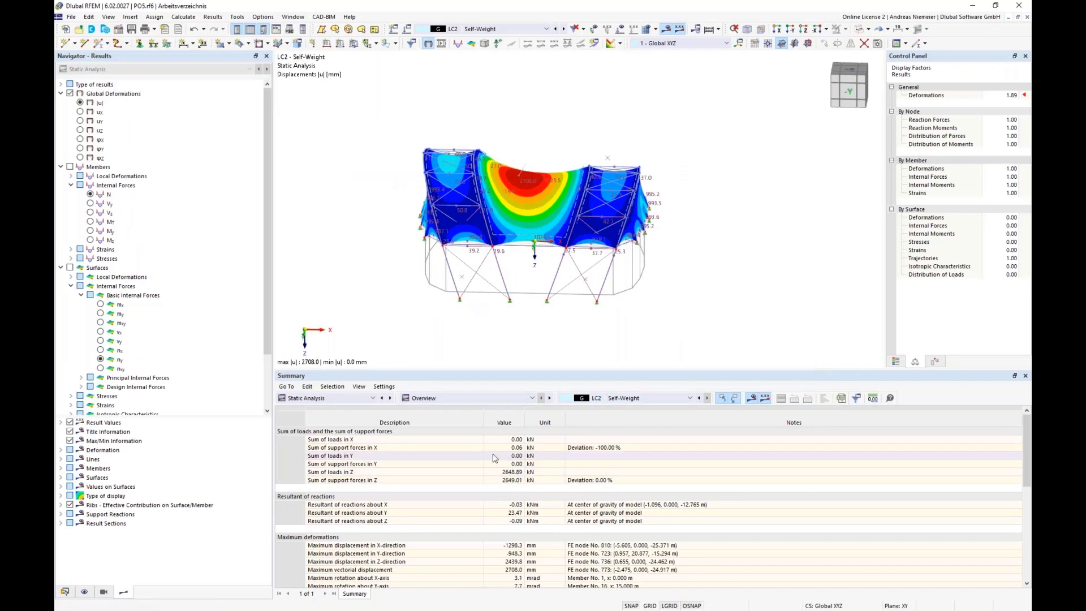
Step: Show the static analysis overview and deformations of load case LC1 Prestress for comparison with LC2
click(616, 403)
click(617, 414)
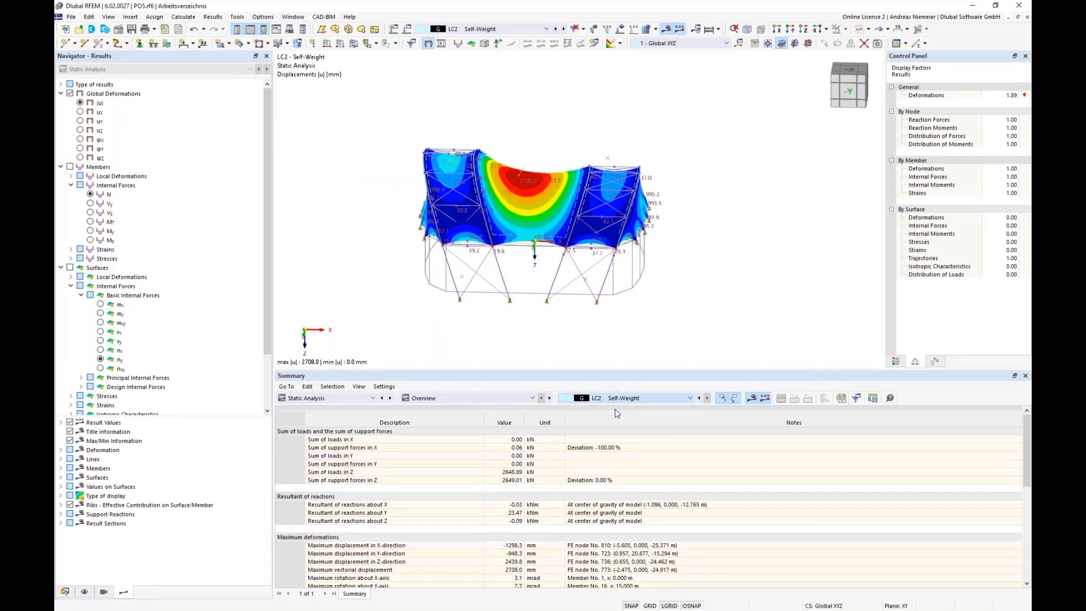
click(647, 398)
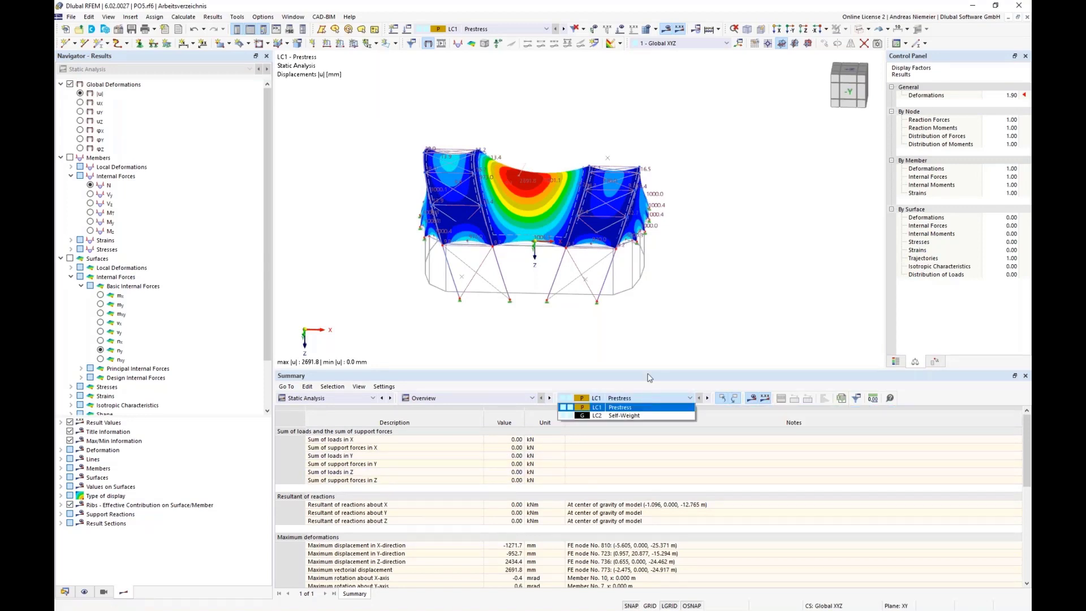
click(669, 352)
mouse_move(680, 331)
ctrl+middle_down()
mouse_move(638, 291)
mouse_move(670, 321)
ctrl+middle_up()
Step: Add load case LC3 named Snow with the action category Snow/Ice loads - H <= 1000 m
click(325, 397)
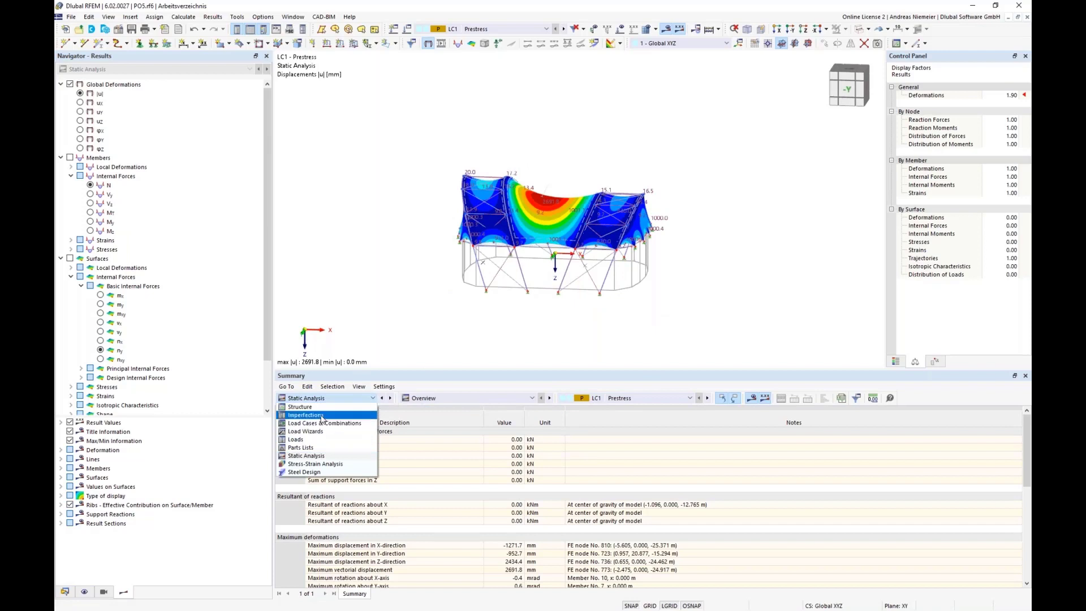
click(325, 423)
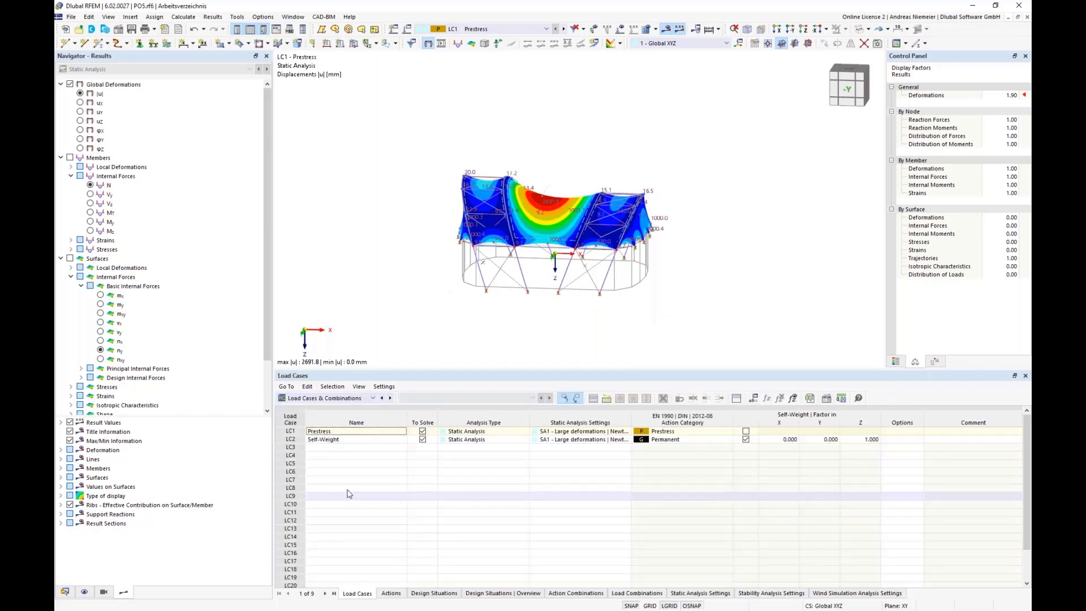
click(332, 449)
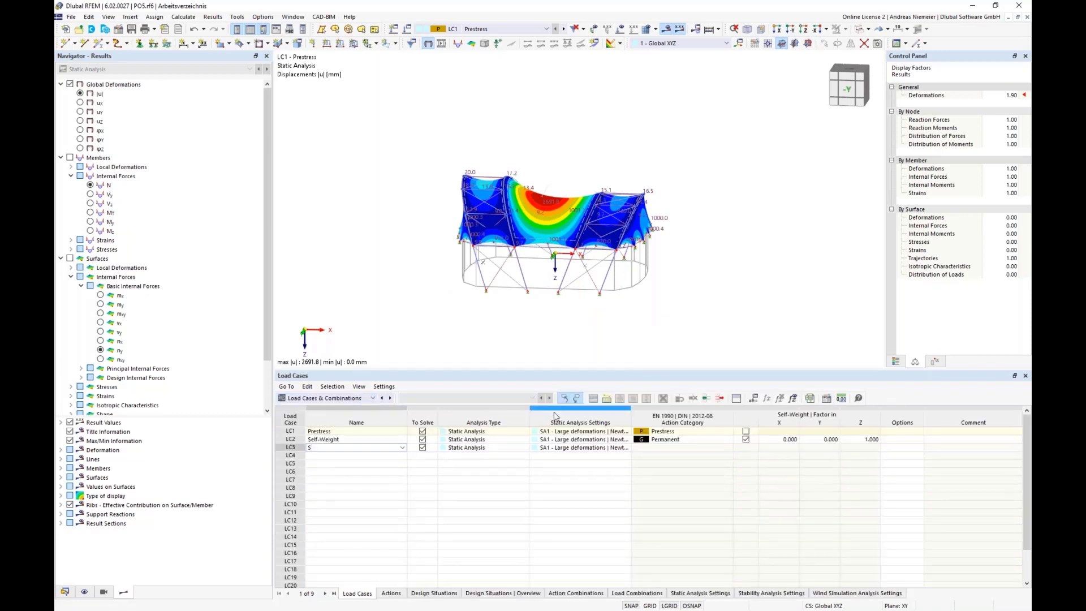
click(435, 554)
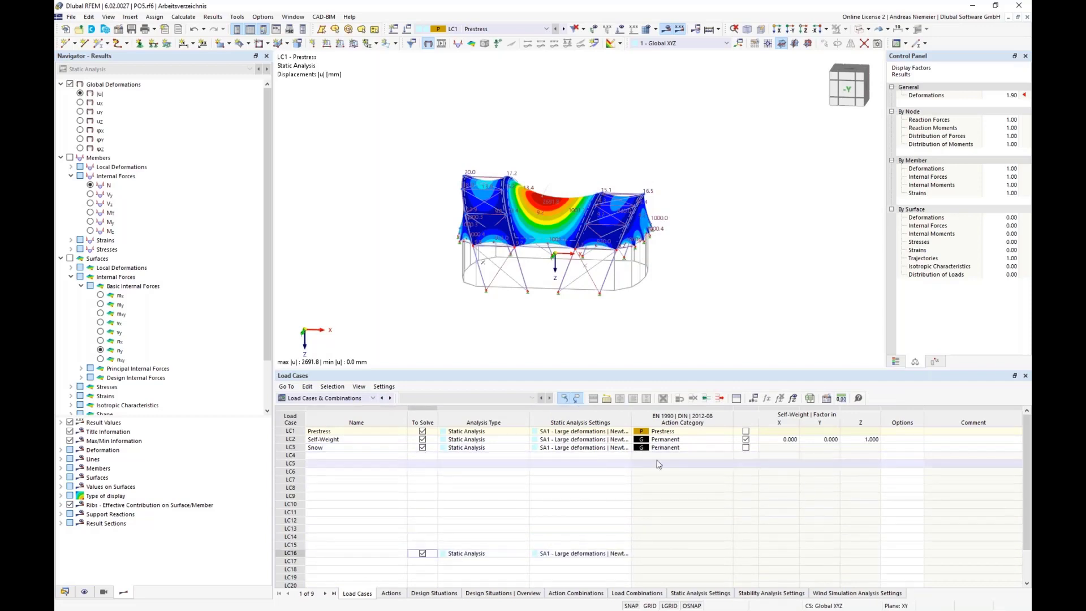
click(695, 452)
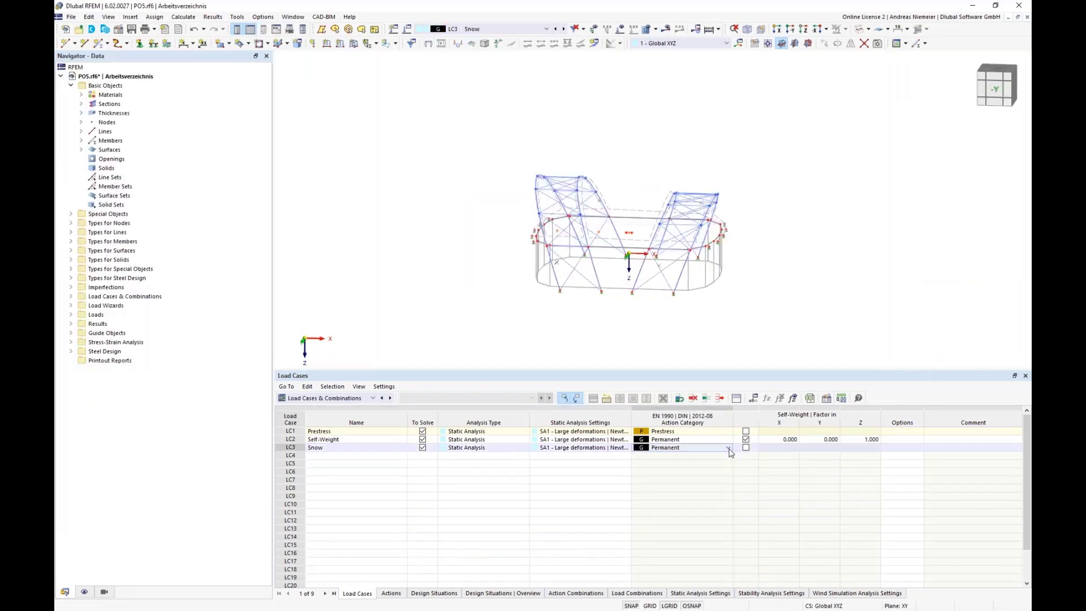
click(695, 449)
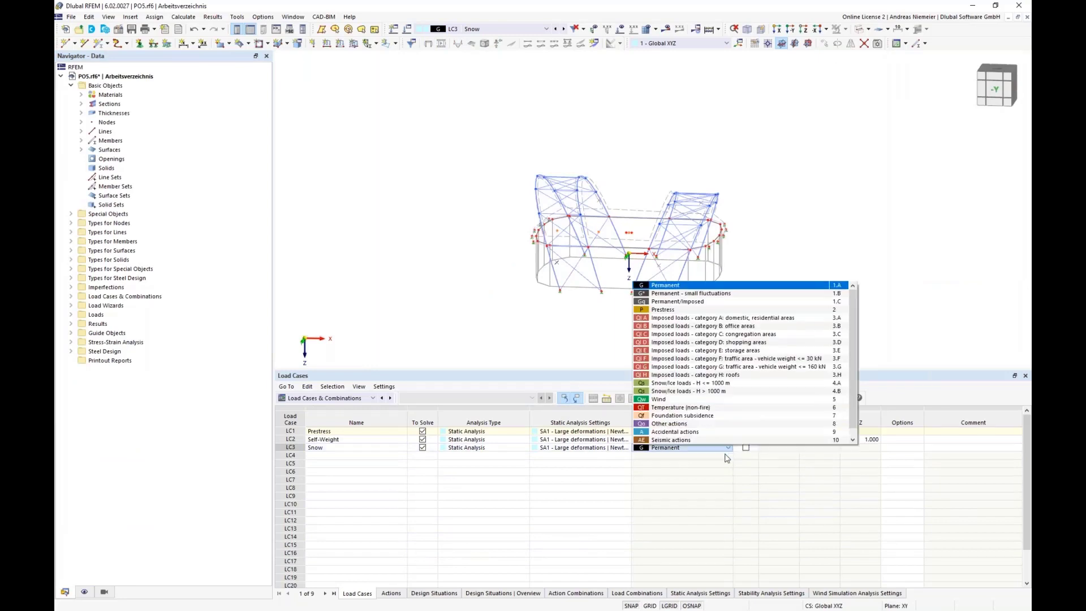
click(689, 384)
click(682, 512)
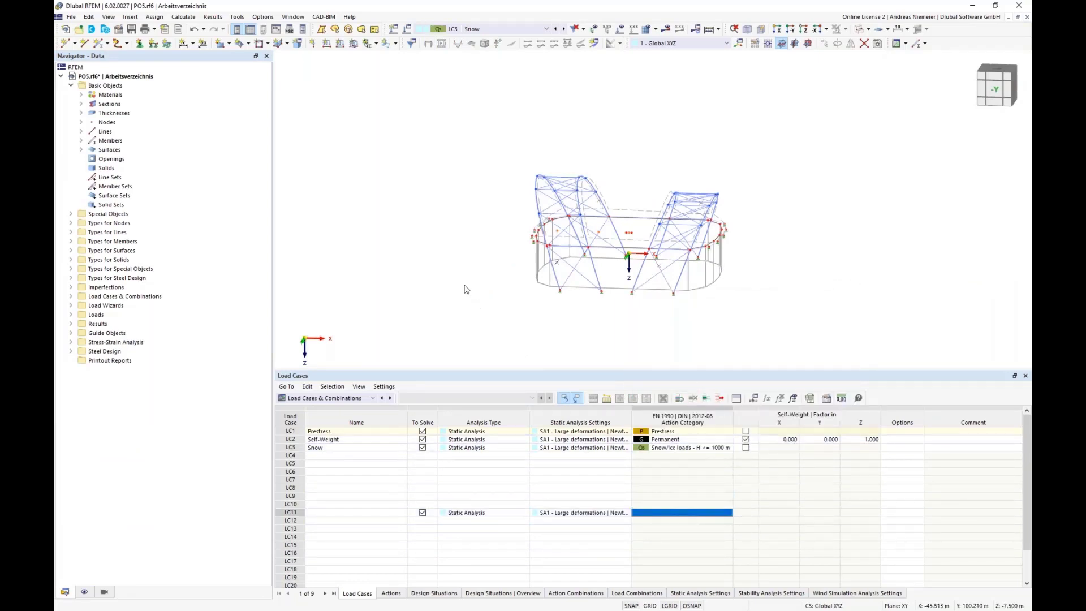
Step: Define a uniform surface force of 0.52 kN/m² in LC3 Snow, acting globally in Z on the projected area
click(354, 43)
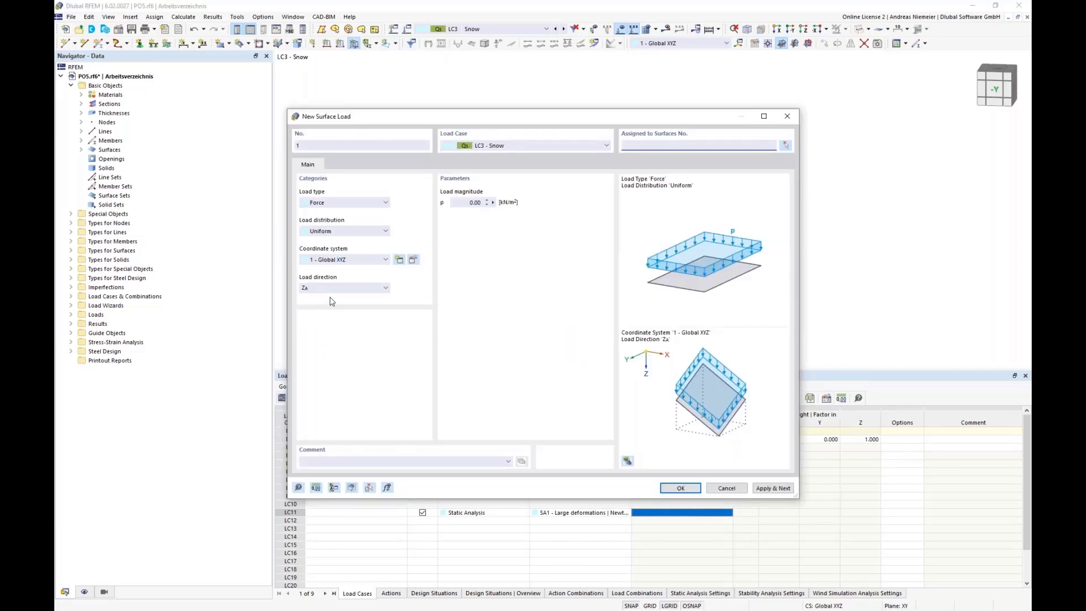
click(350, 291)
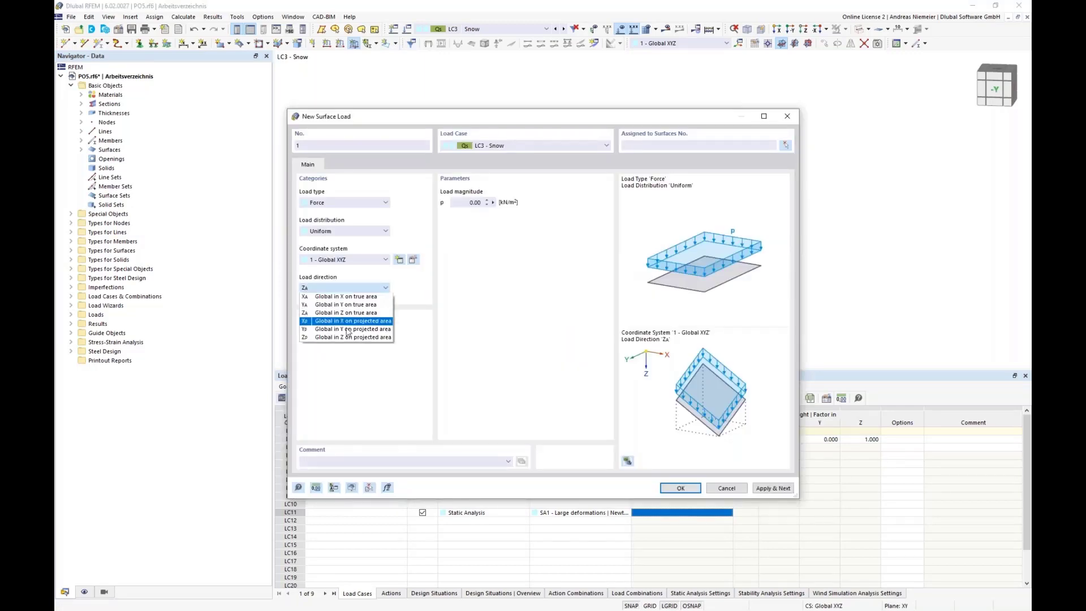
click(349, 339)
click(464, 204)
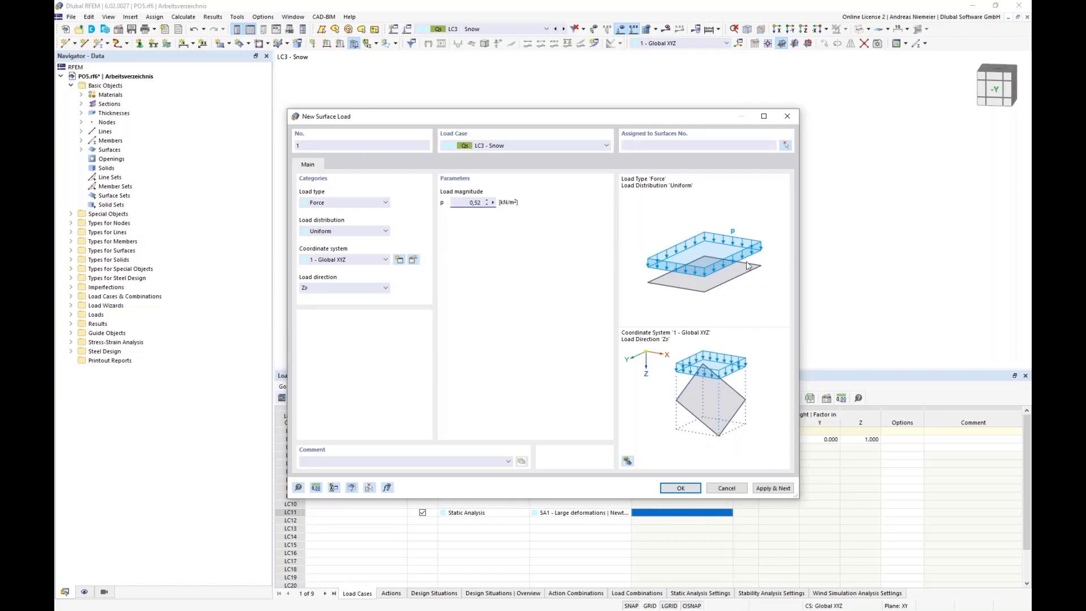
Step: Assign the snow load to all membrane surfaces of the model and create it
click(790, 146)
click(786, 146)
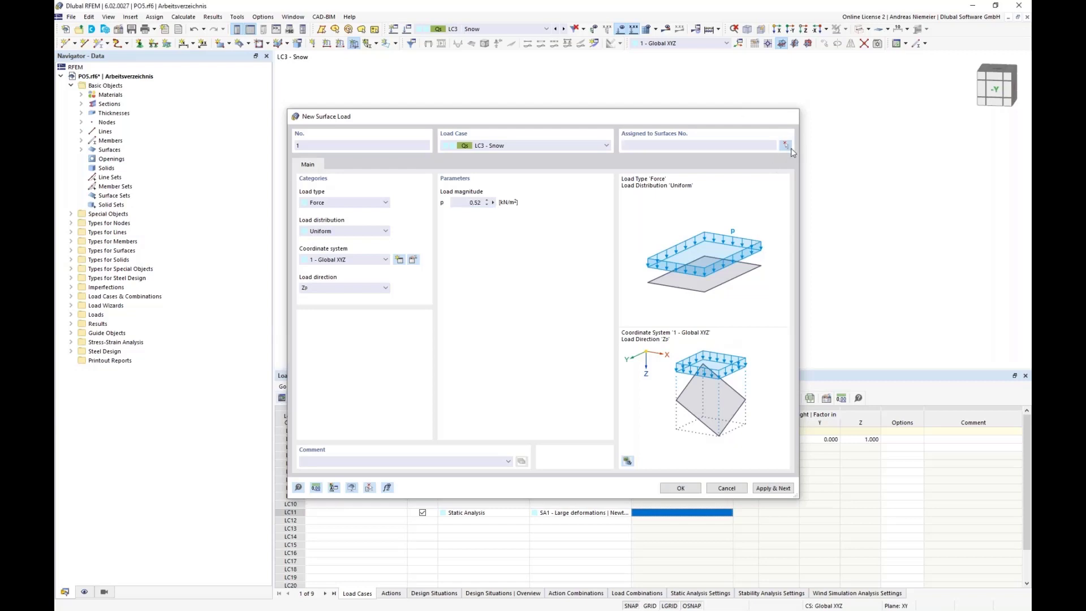
drag(780, 220, 509, 126)
click(203, 160)
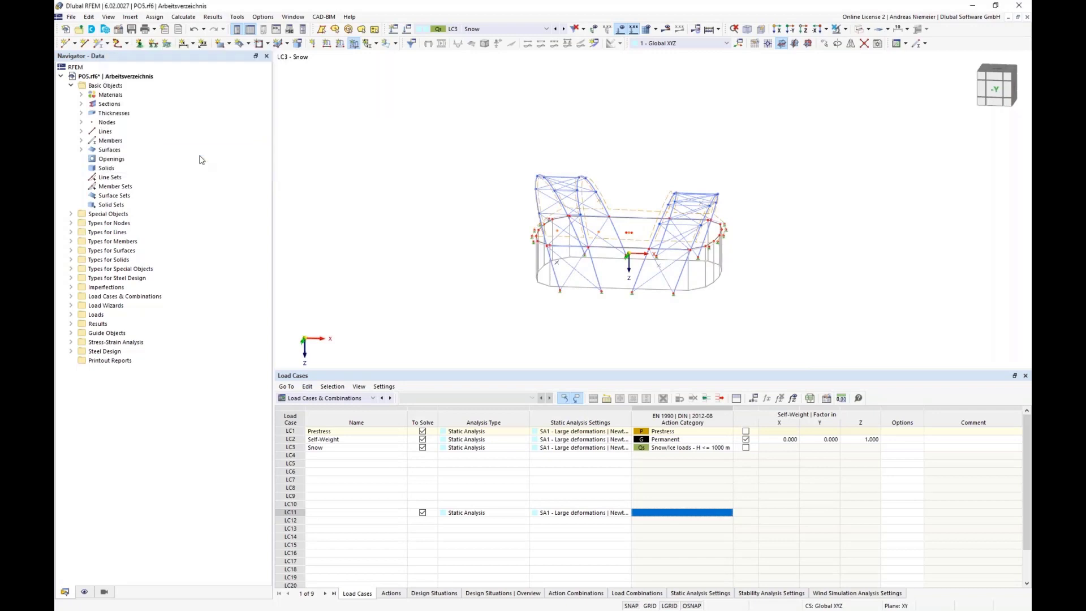
click(681, 487)
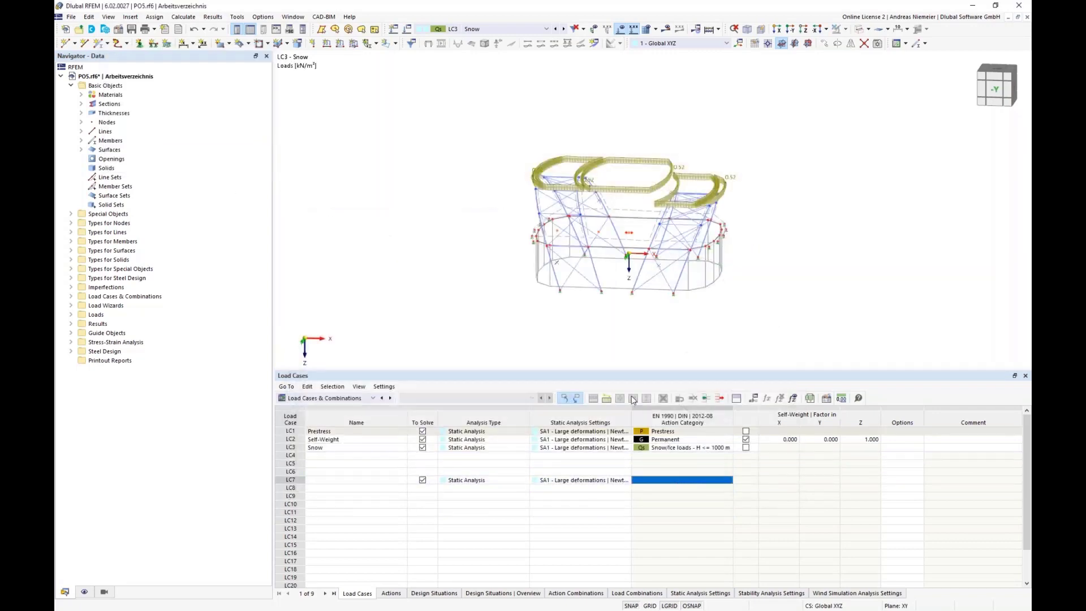
Step: Display the model as a solid rendering and examine the snow load over the membrane roof
ctrl+middle_drag(512, 294, 536, 306)
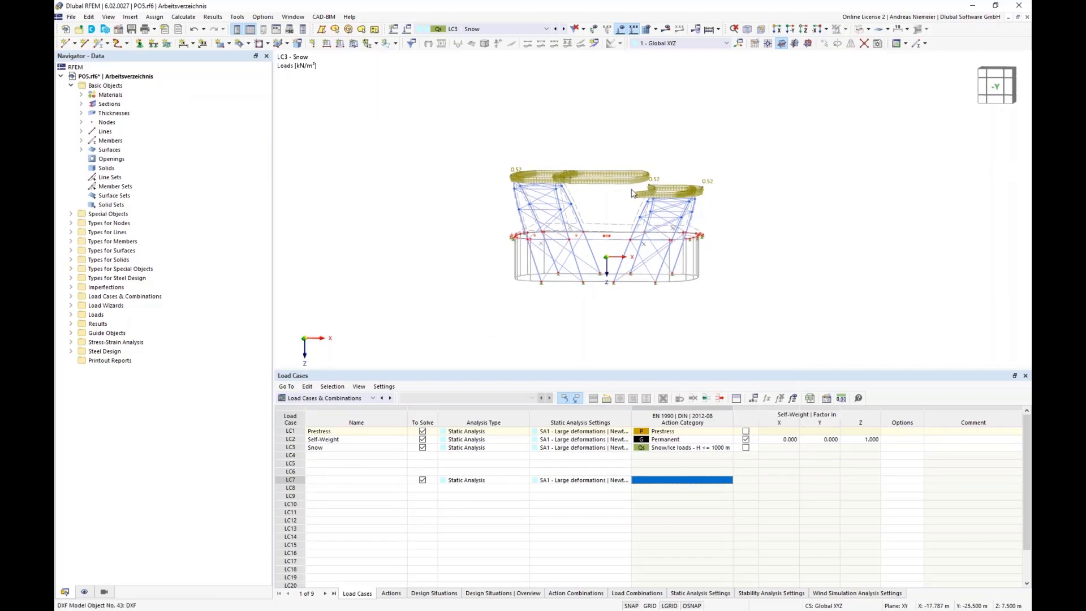
click(861, 29)
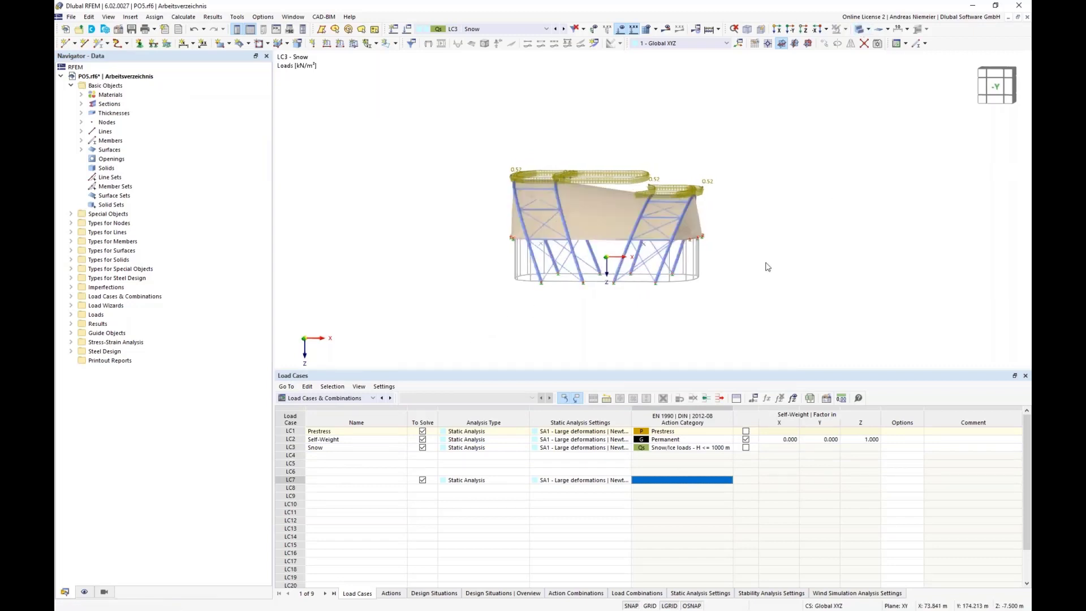
ctrl+middle_drag(767, 267, 419, 226)
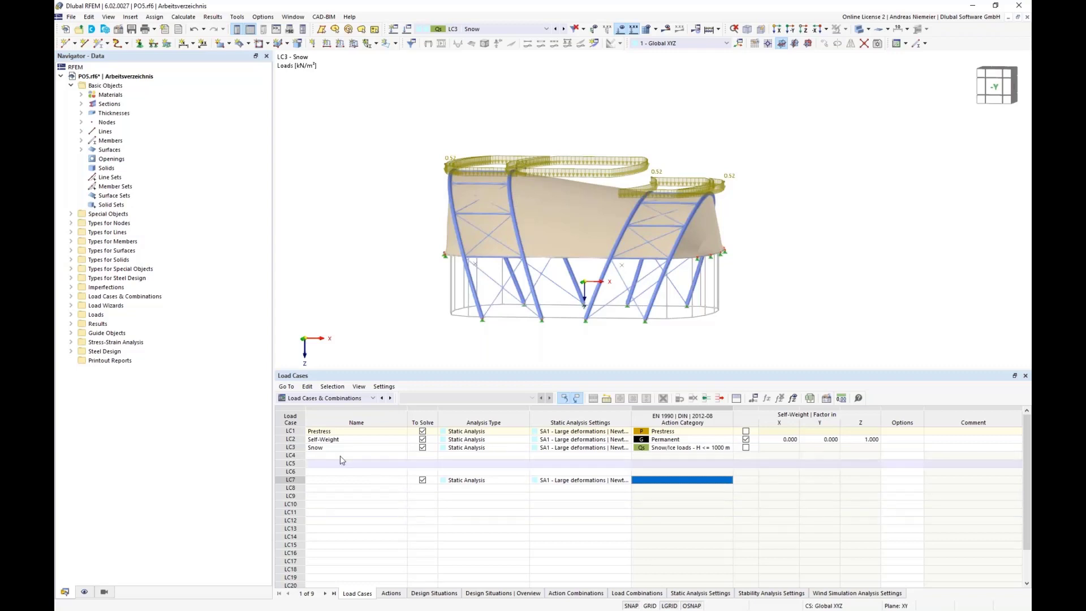
scroll(367, 252, up, 2)
ctrl+middle_drag(361, 235, 390, 208)
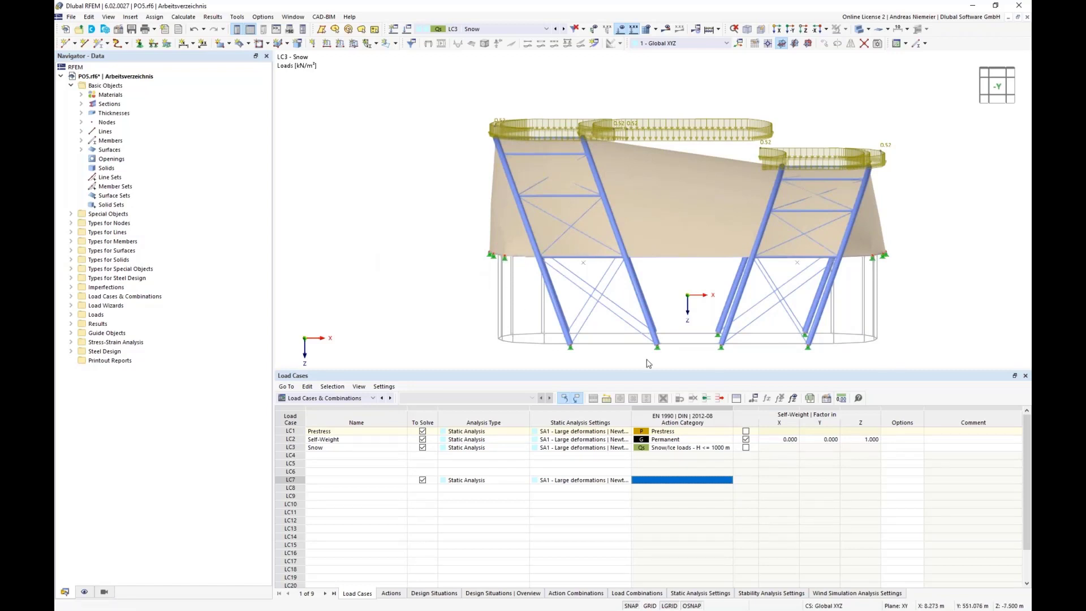
middle_drag(876, 298, 835, 284)
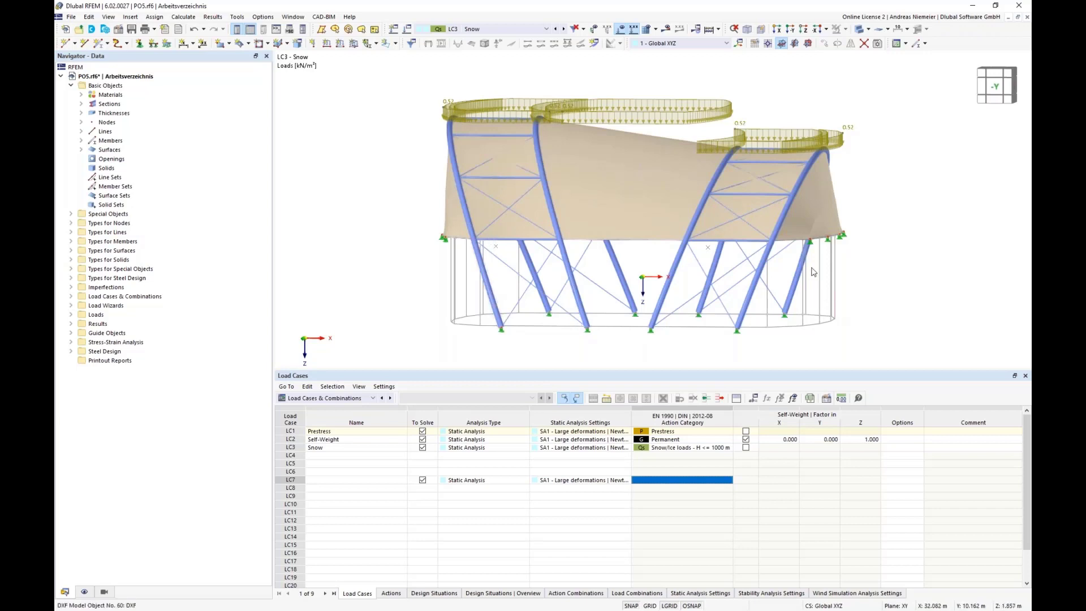
Step: Hide the loads and display the model as a wireframe
click(618, 31)
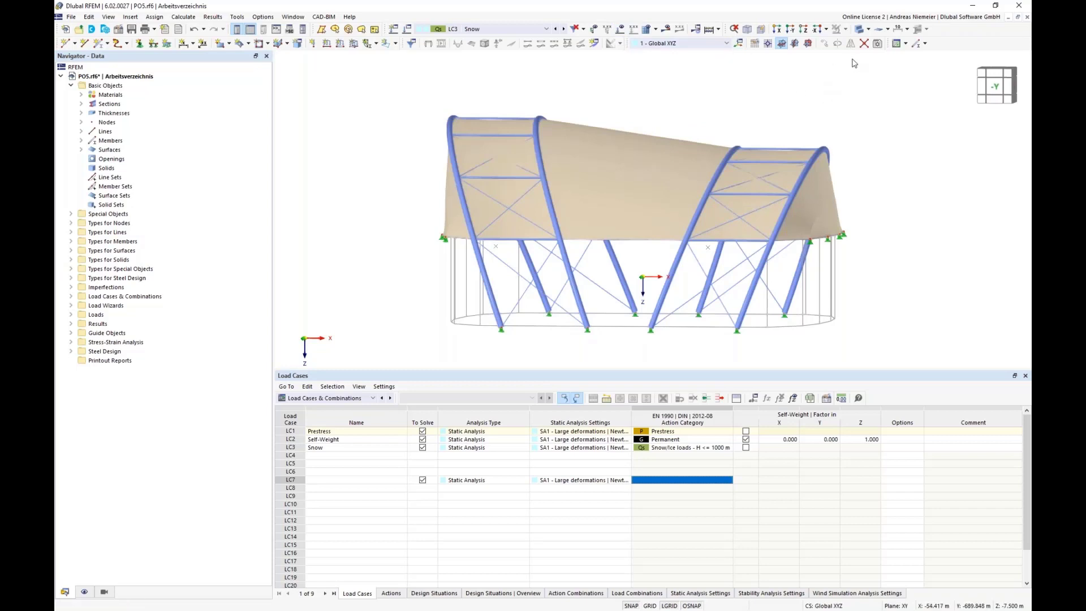
click(868, 29)
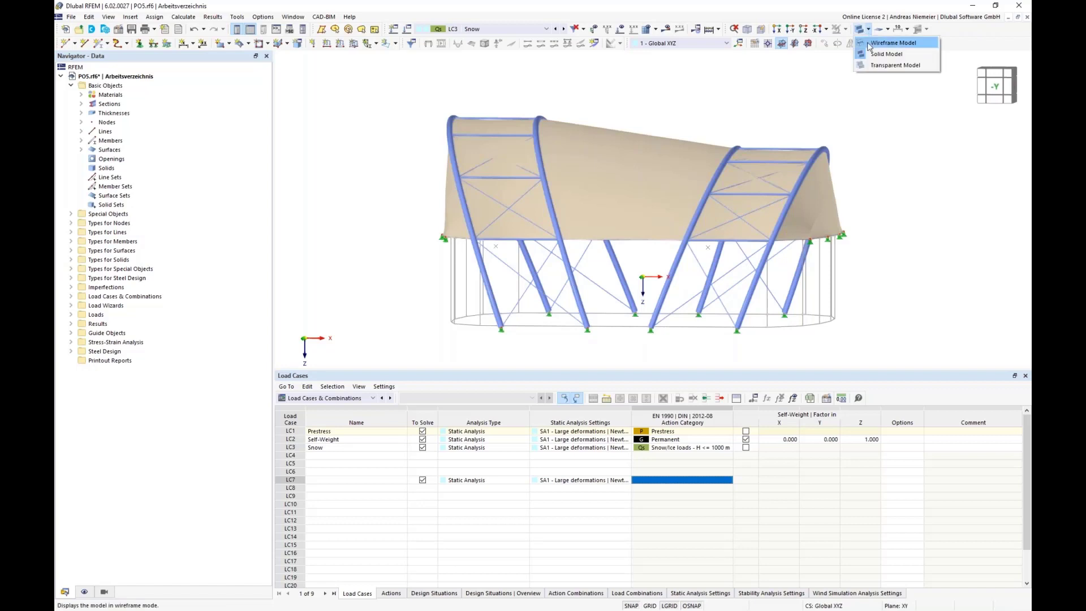
click(893, 43)
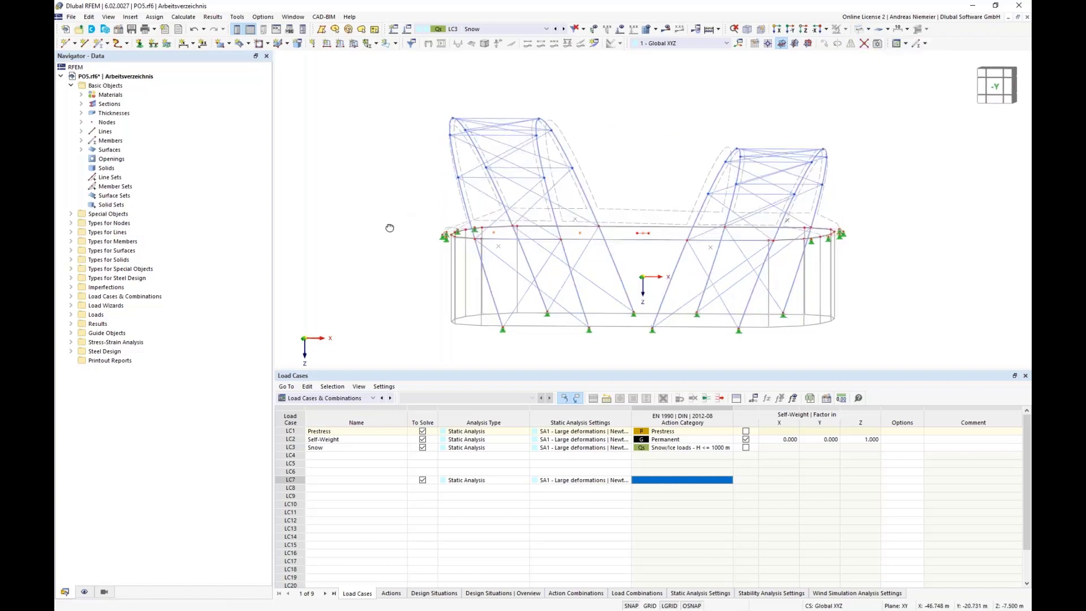
Step: Isolate the horizontal ring at the membrane's lower edge together with its supports
drag(399, 217, 806, 262)
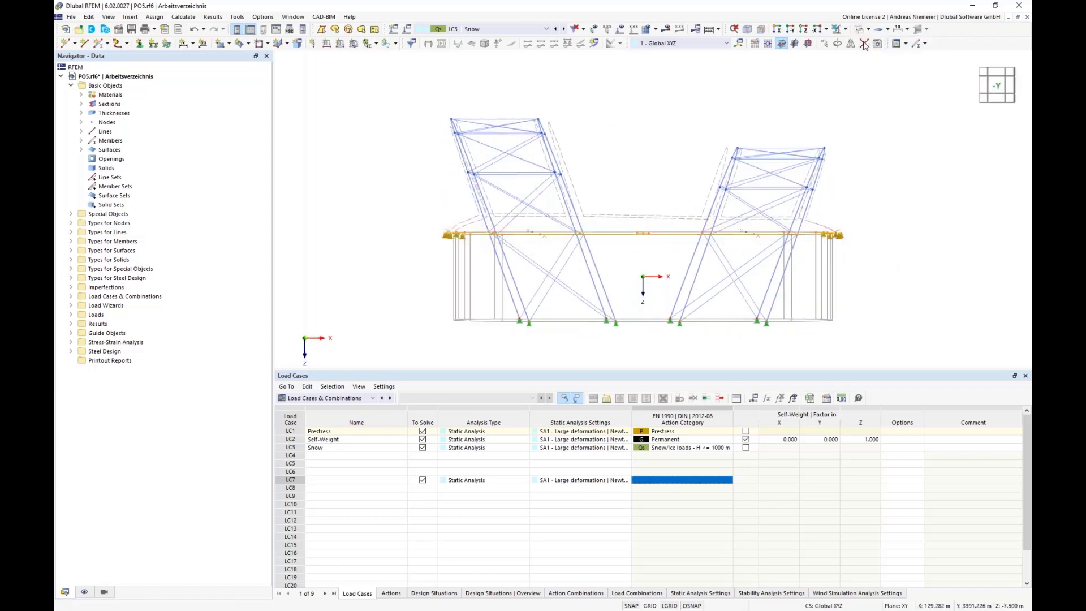
click(846, 29)
click(849, 42)
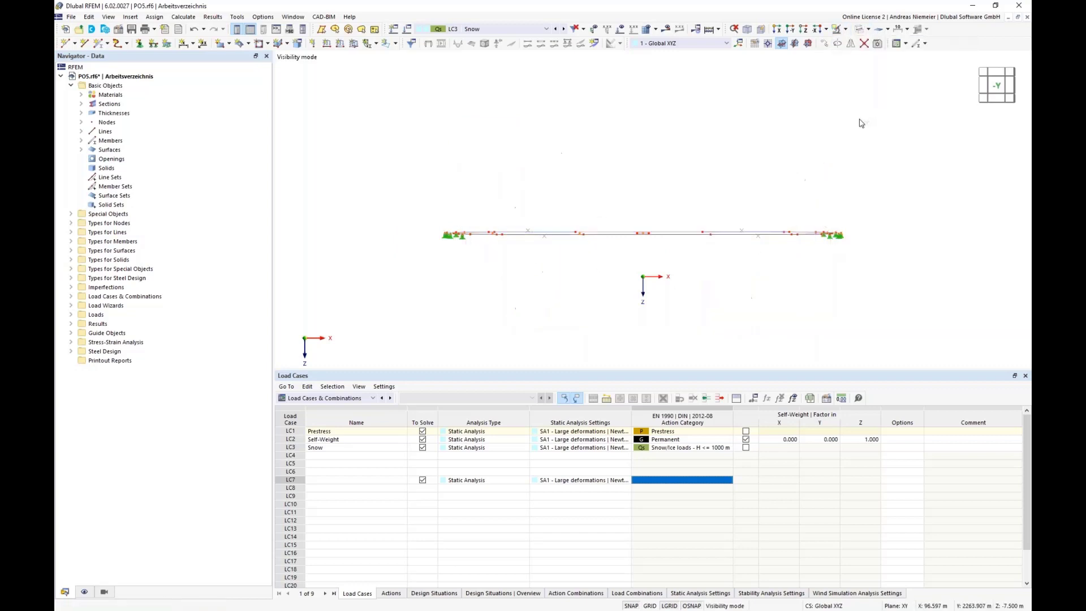
Step: Select all lines of the inner ring polygon at the membrane's lower edge, working in plan view
ctrl+middle_drag(831, 126, 821, 189)
click(816, 31)
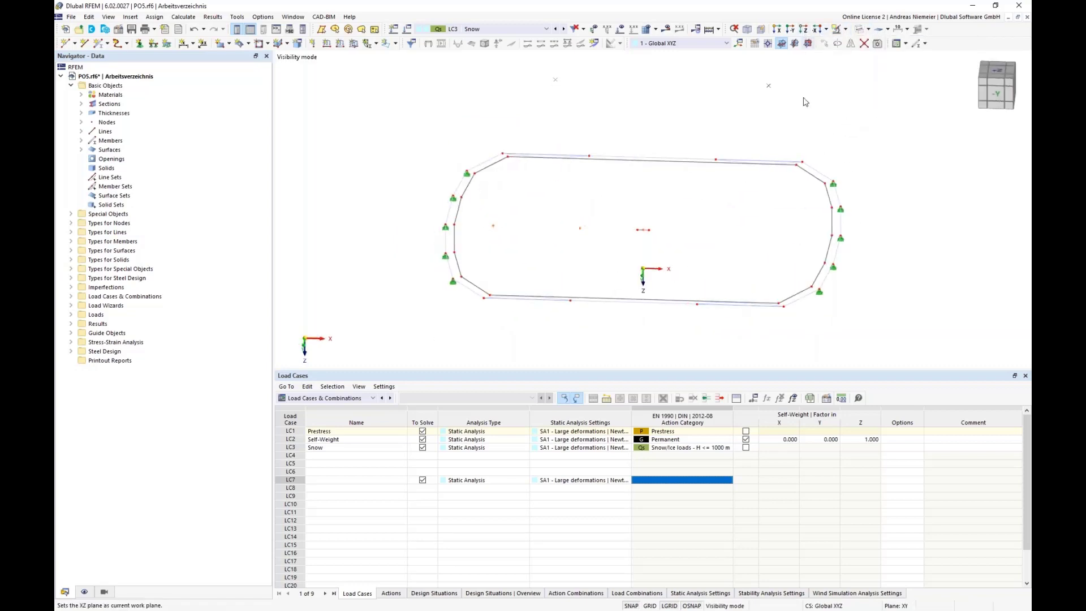
scroll(526, 106, up, 1)
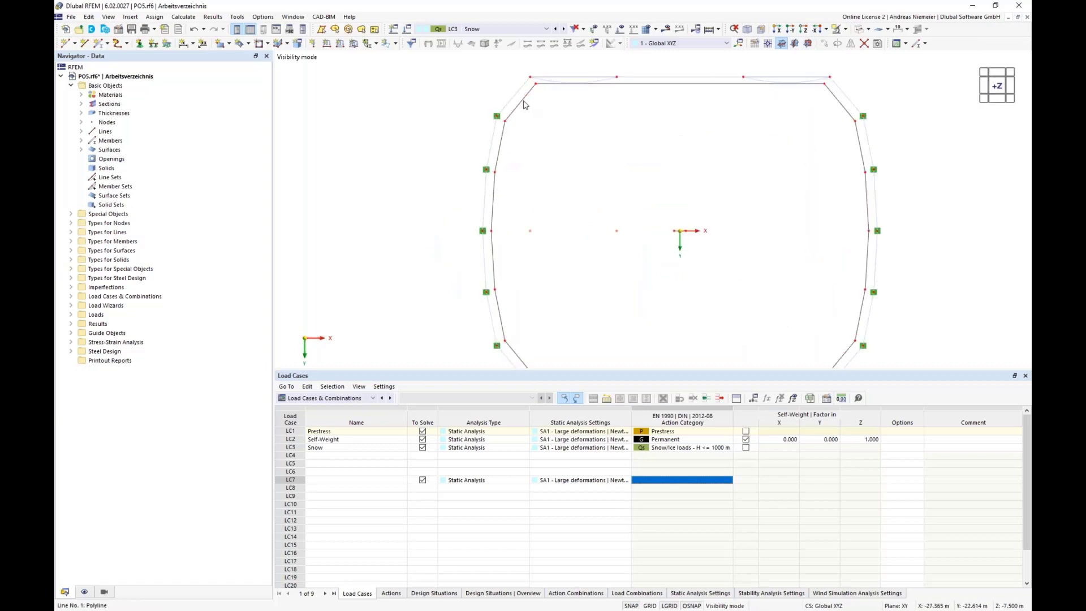
scroll(541, 85, up, 1)
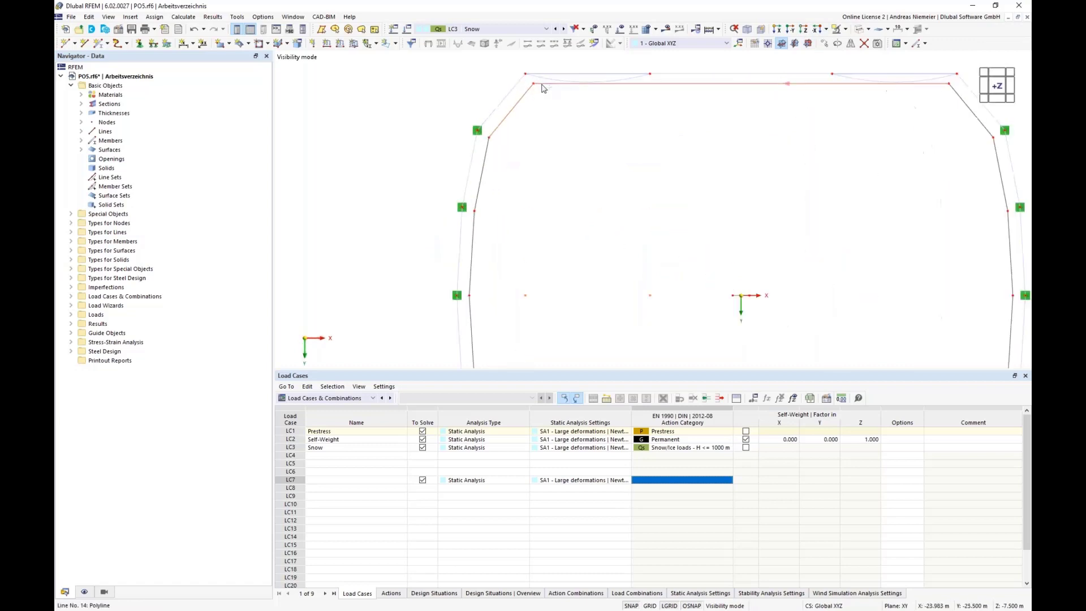
ctrl+click(965, 104)
scroll(848, 207, down, 2)
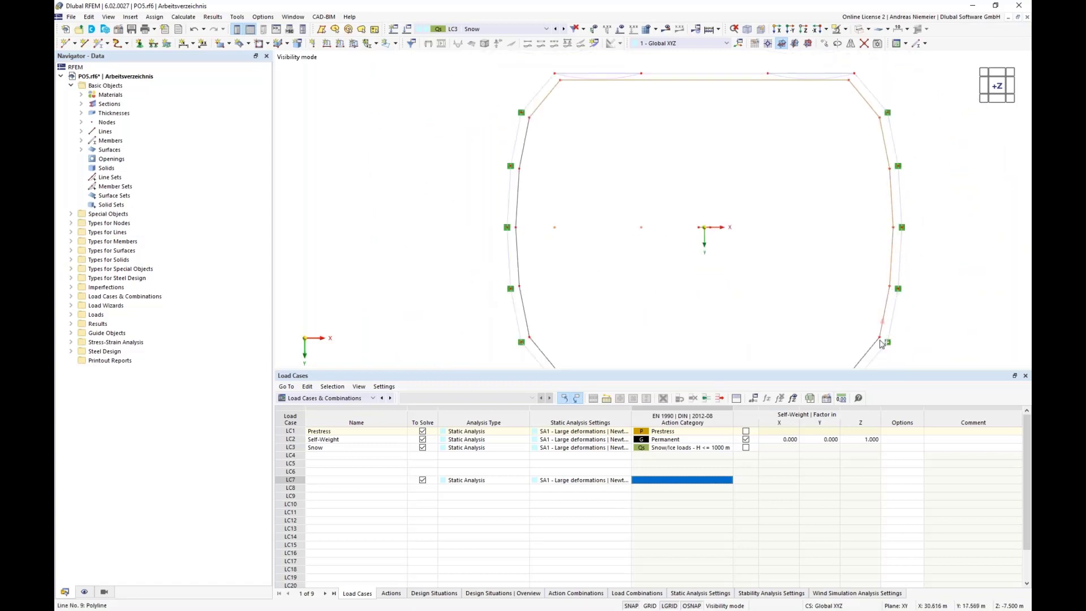
middle_drag(819, 320, 816, 195)
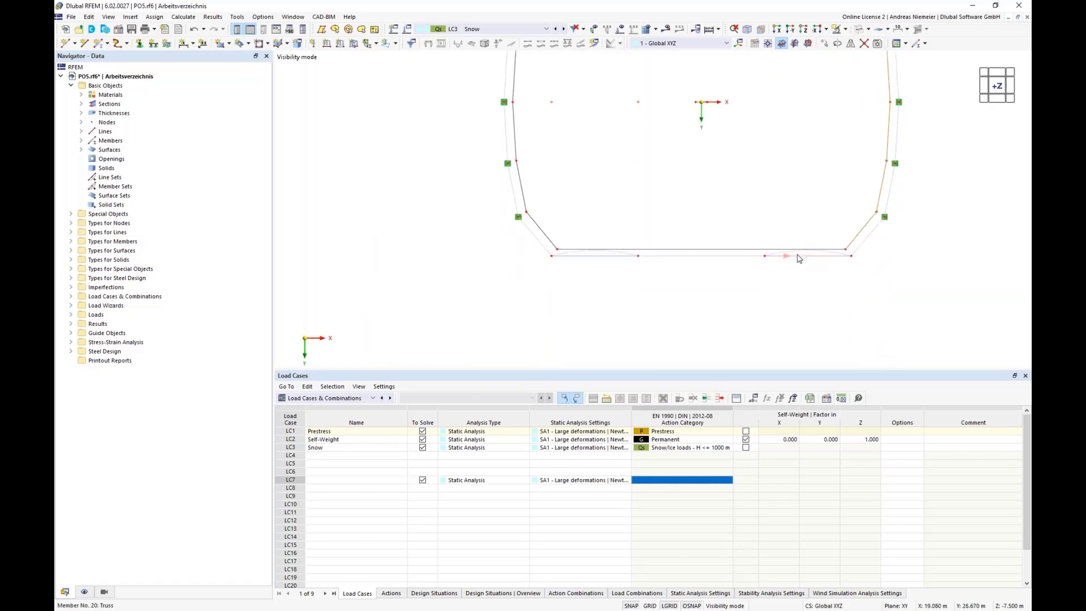
ctrl+click(757, 253)
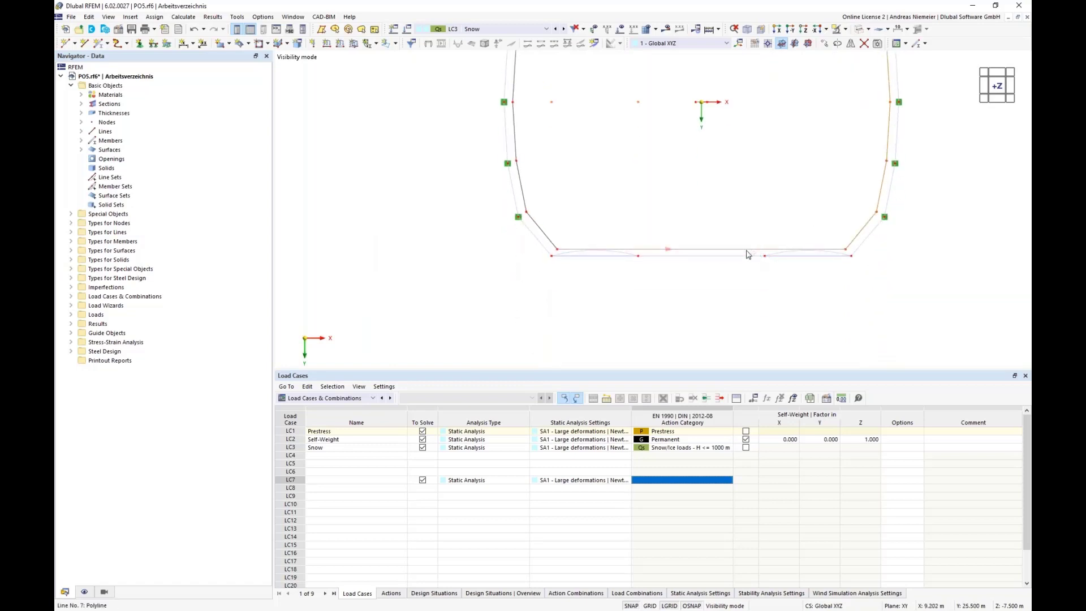
ctrl+click(521, 194)
middle_drag(551, 128, 552, 217)
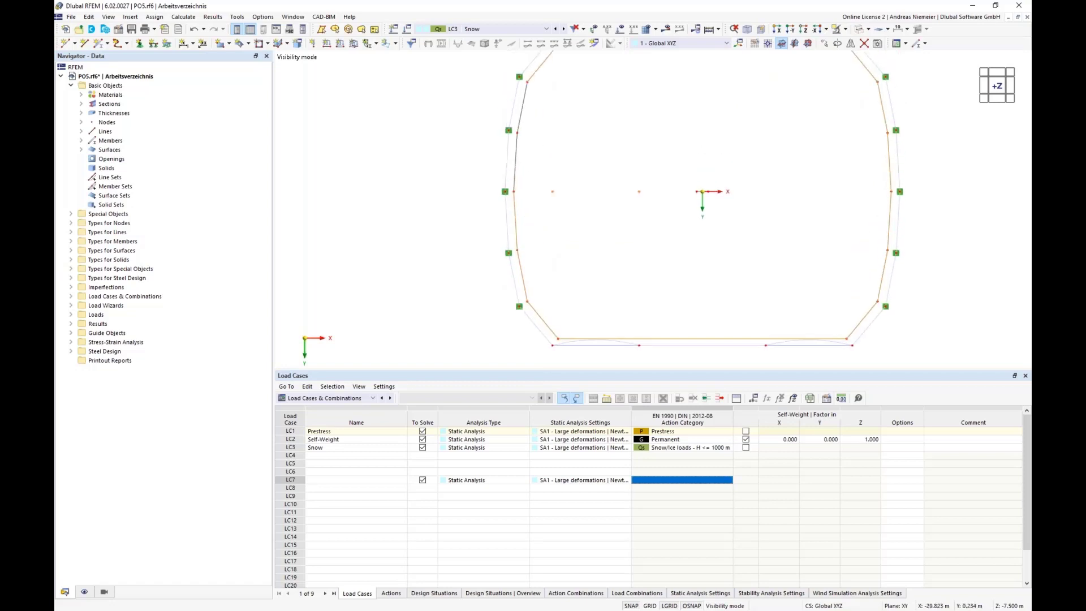
ctrl+click(518, 131)
Step: Set up one copy of the ring with the whole model shown, picking a corner-to-base displacement of 15 m in Z
click(826, 46)
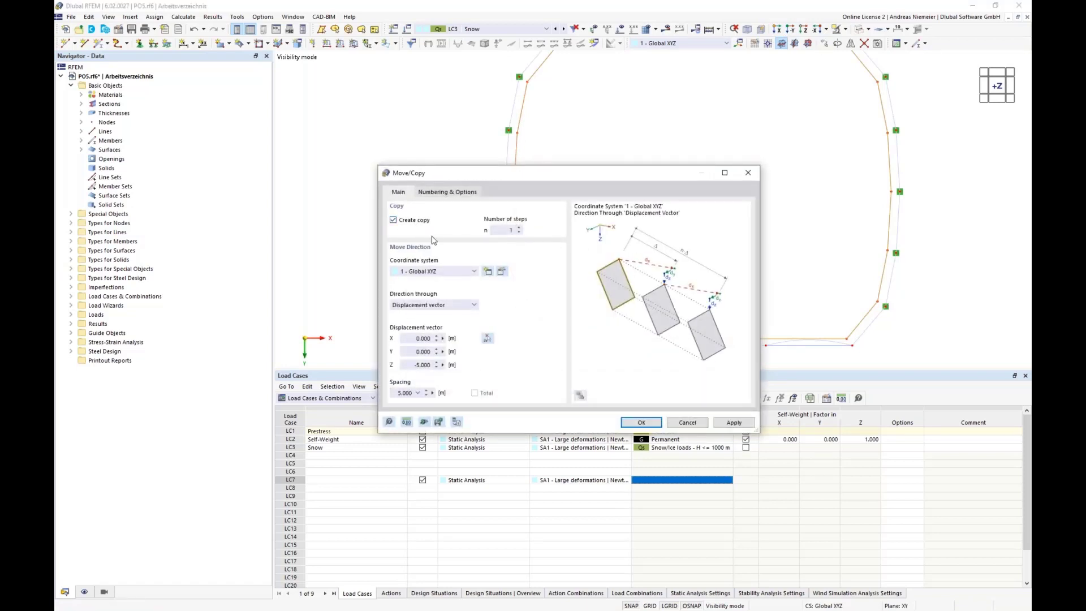
click(488, 338)
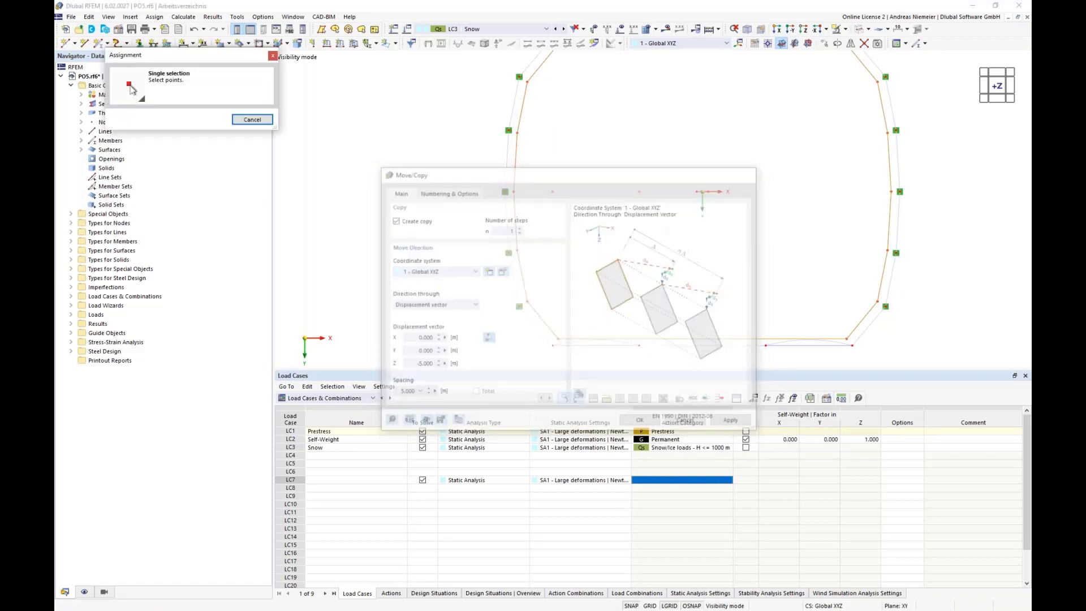
click(846, 30)
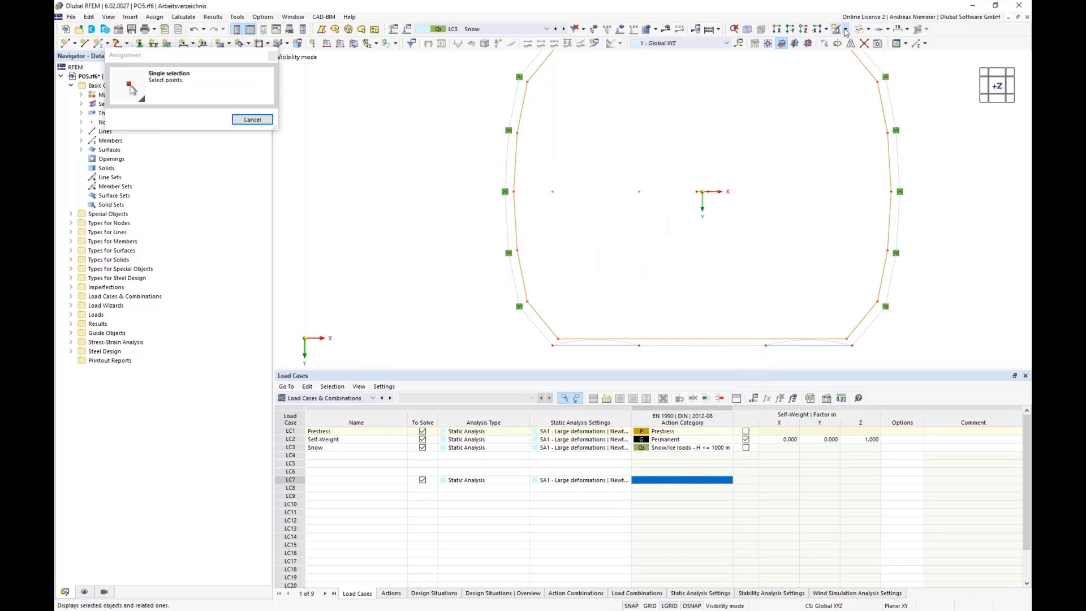
click(874, 96)
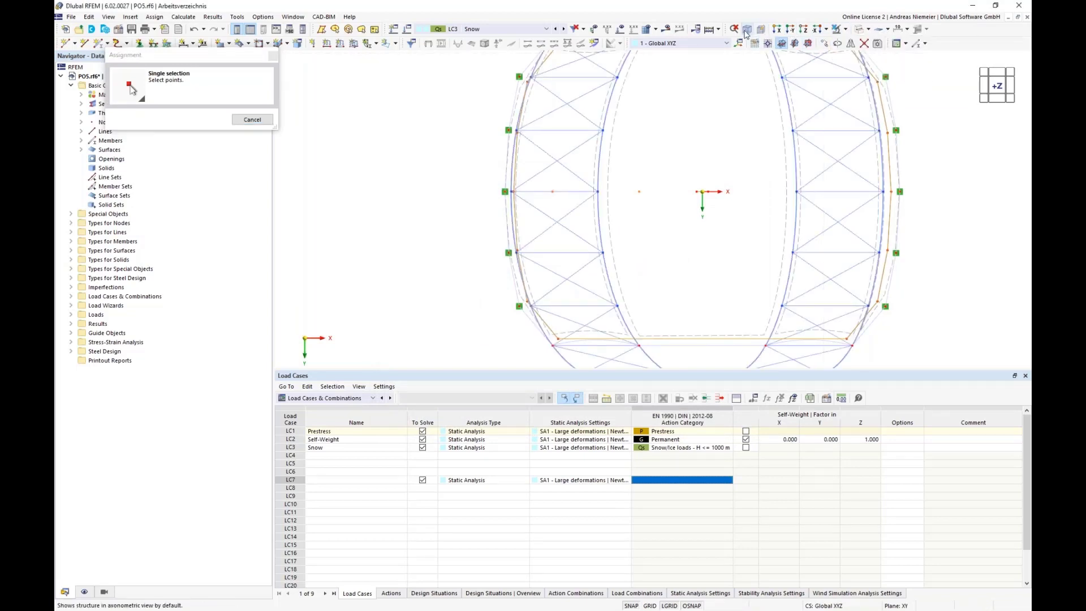
click(782, 43)
scroll(474, 208, up, 5)
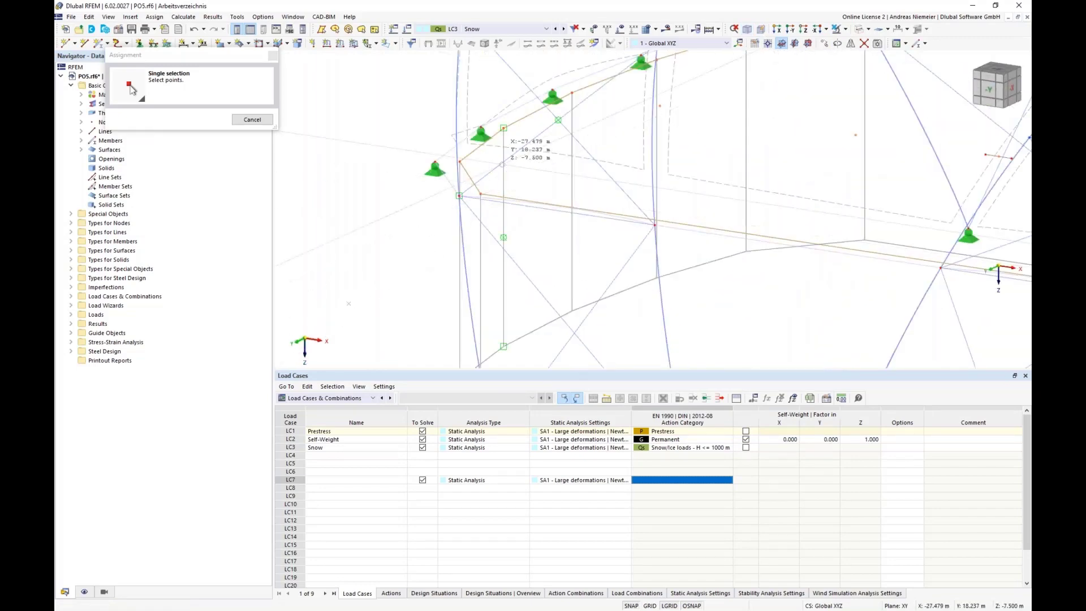
scroll(451, 61, down, 1)
scroll(456, 283, up, 2)
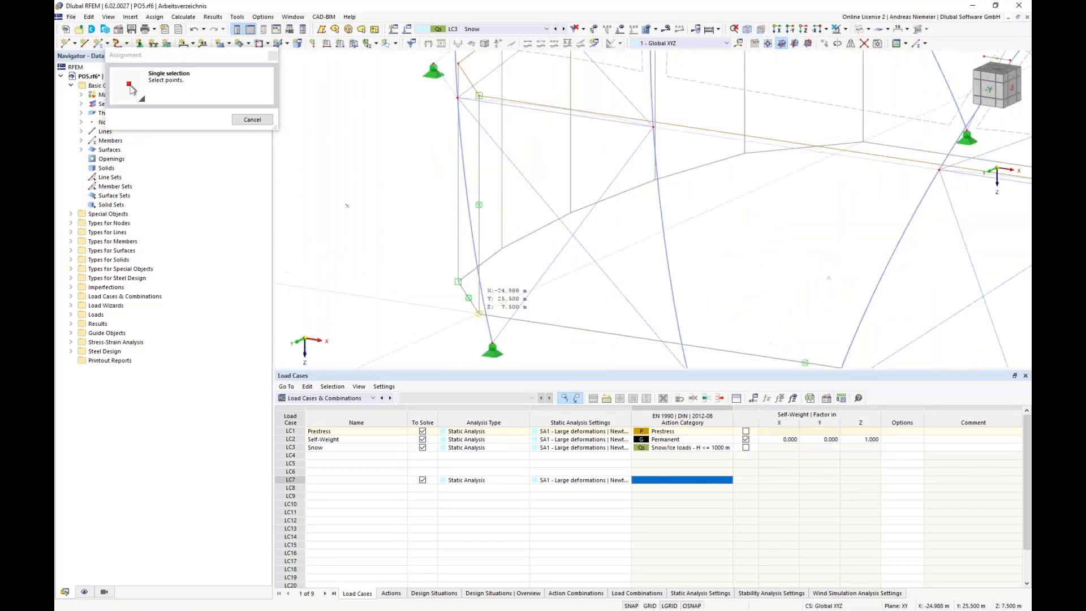
click(476, 292)
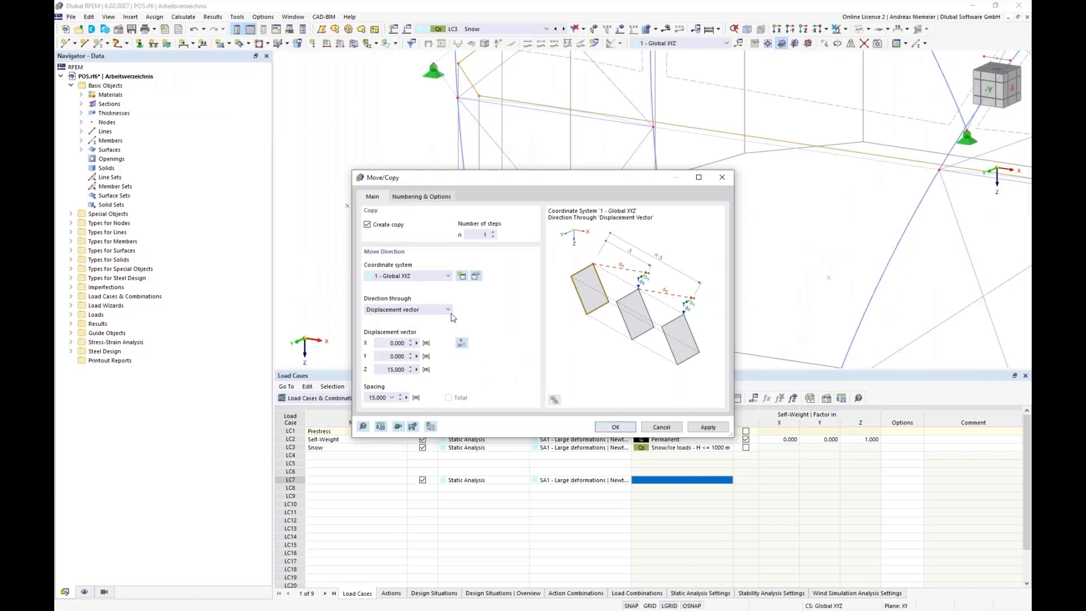
Step: Link the copied lines with surfaces based on a new Rigid surface template and create the copy
click(422, 197)
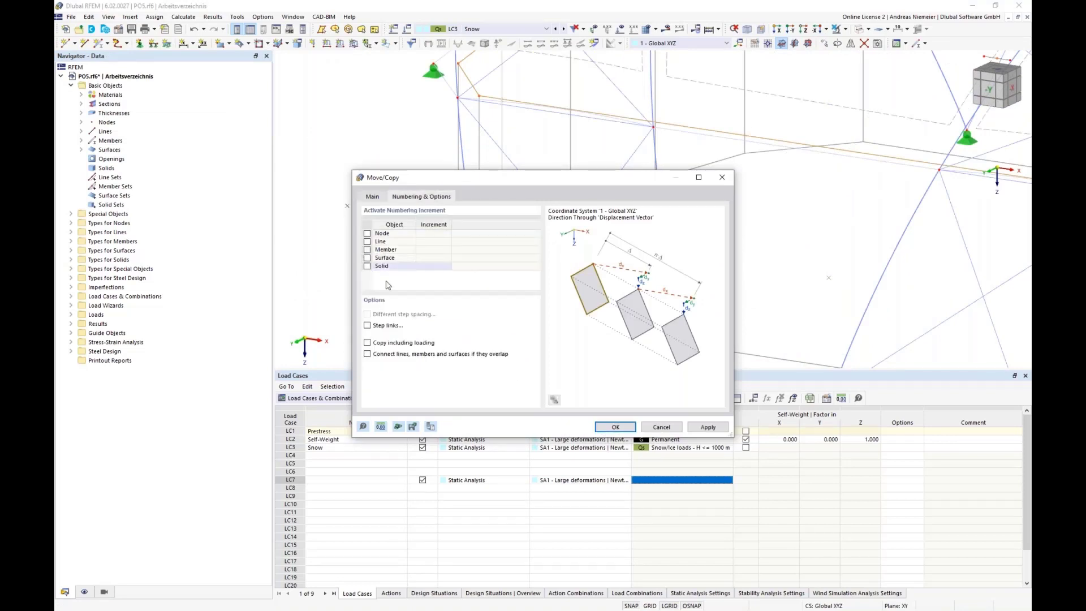
click(367, 325)
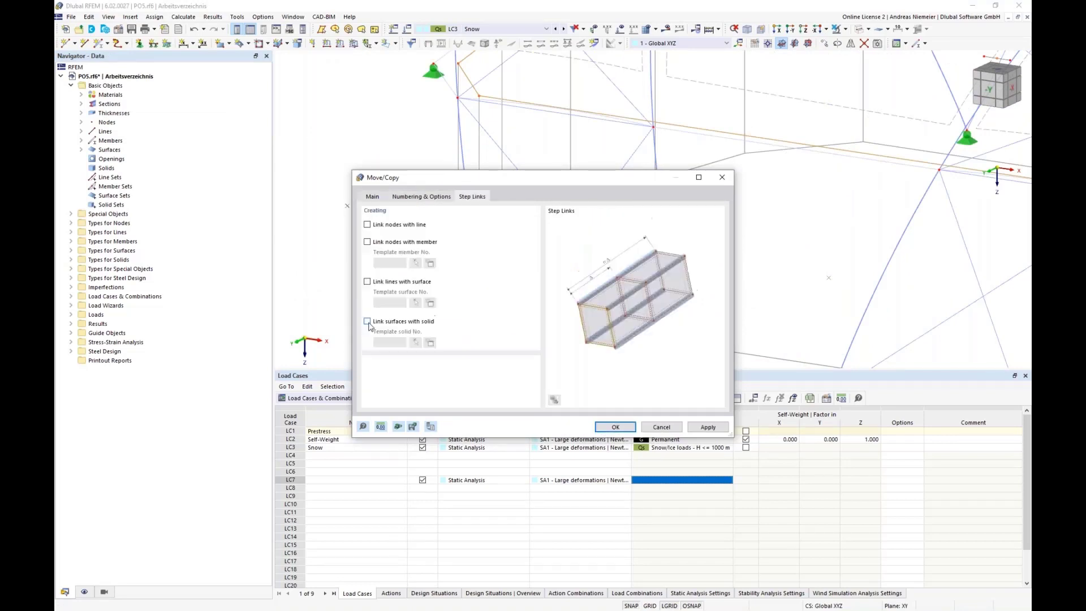
click(375, 285)
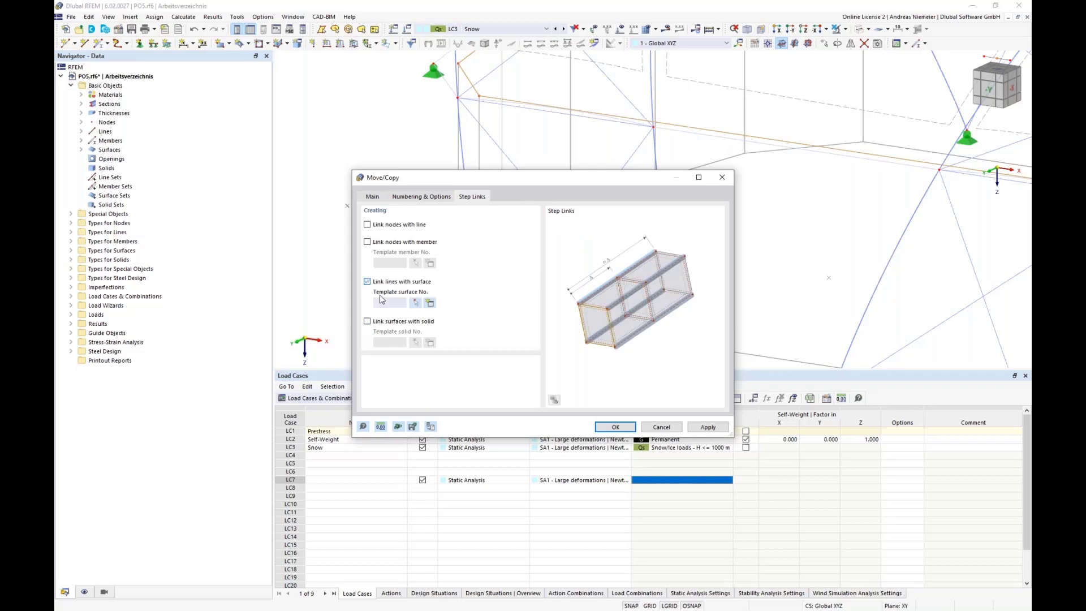
click(430, 303)
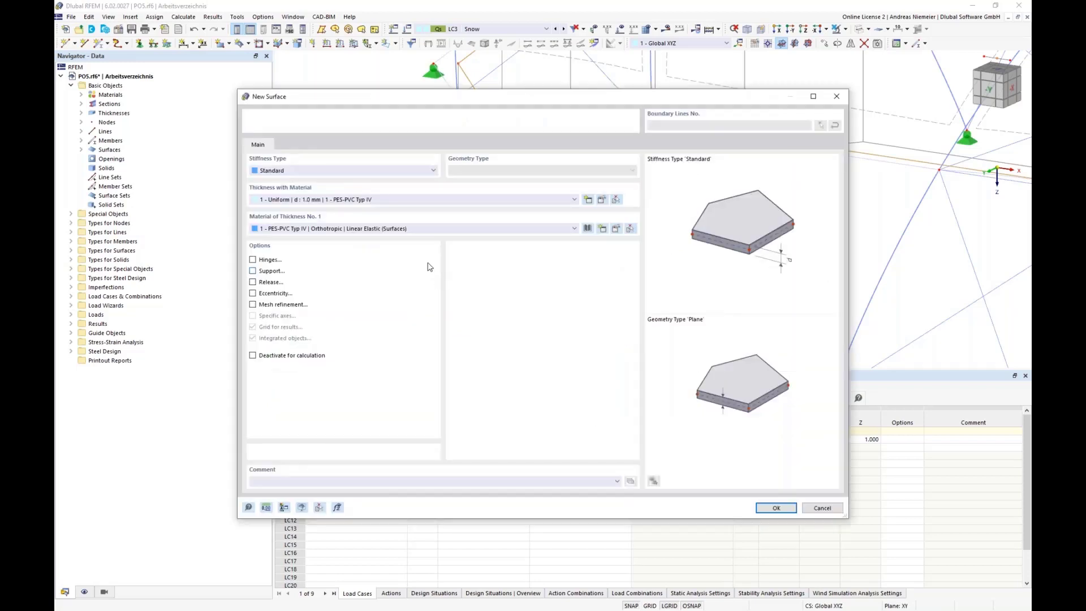
click(309, 171)
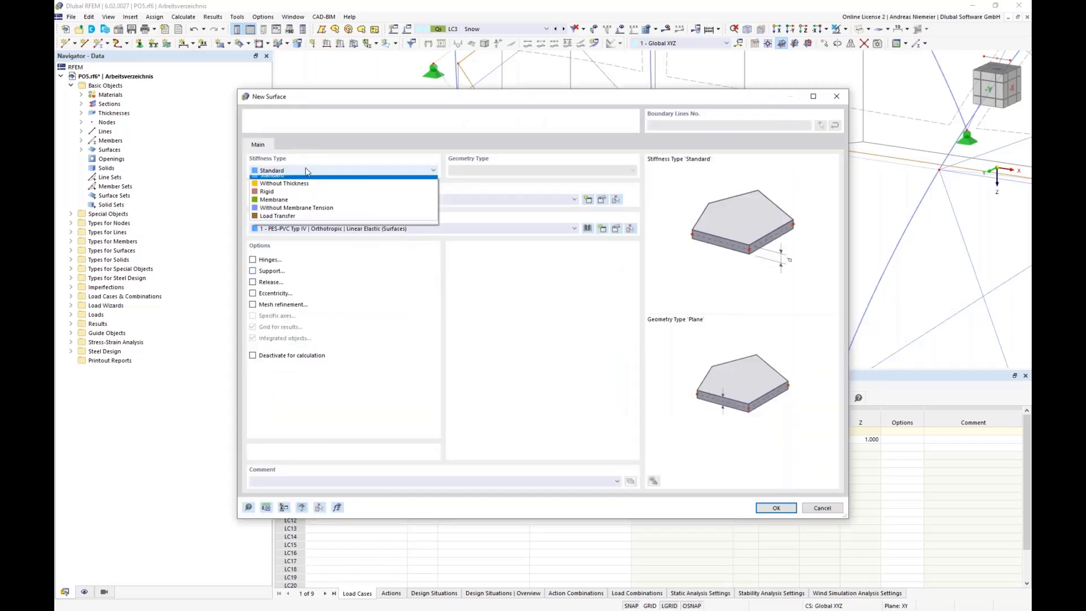
click(285, 196)
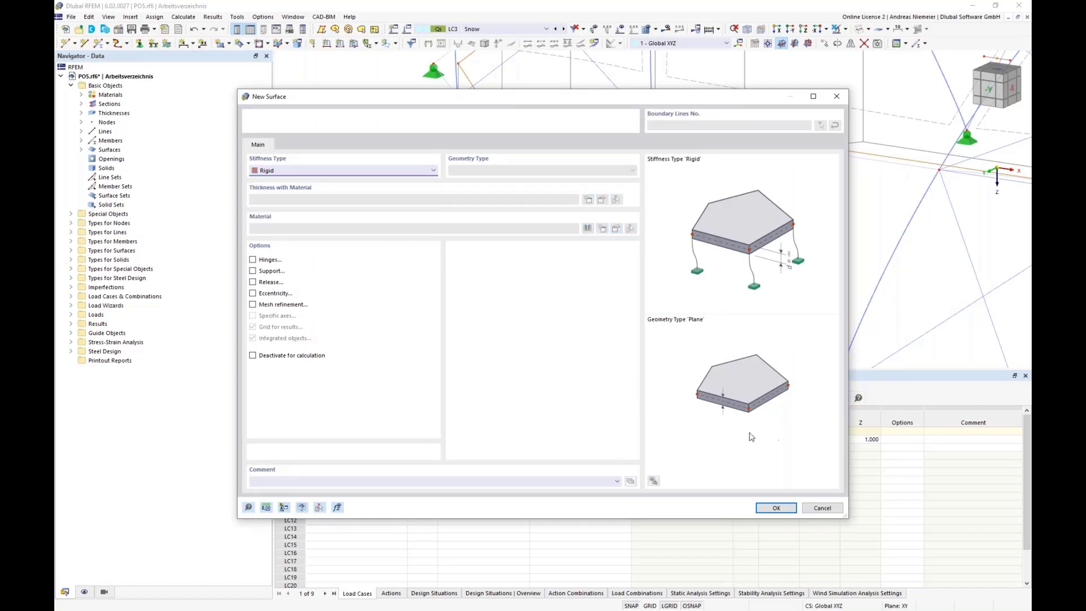
click(766, 508)
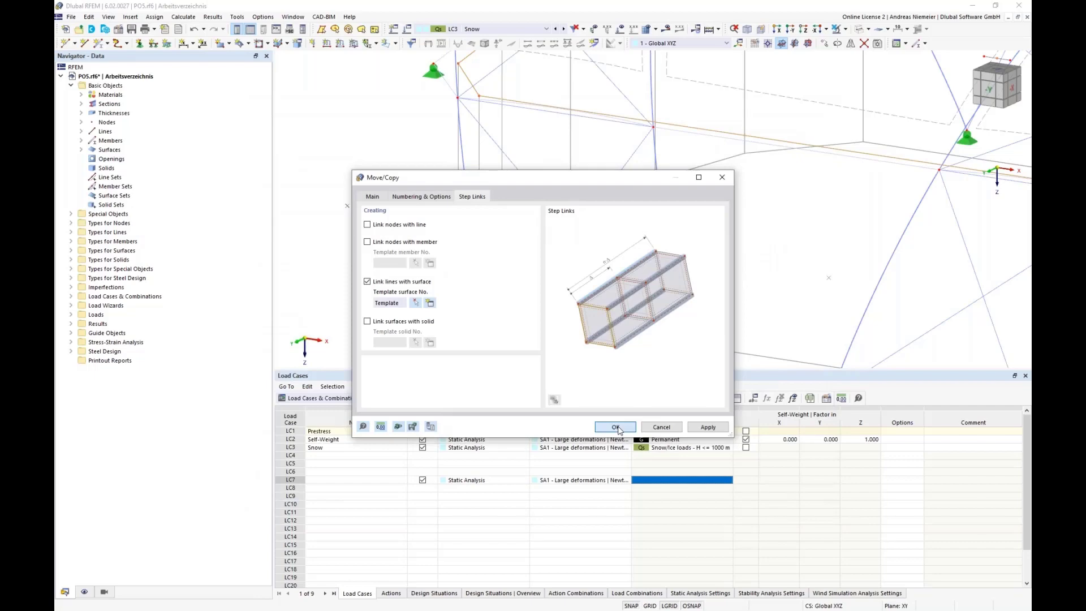
click(617, 427)
click(586, 355)
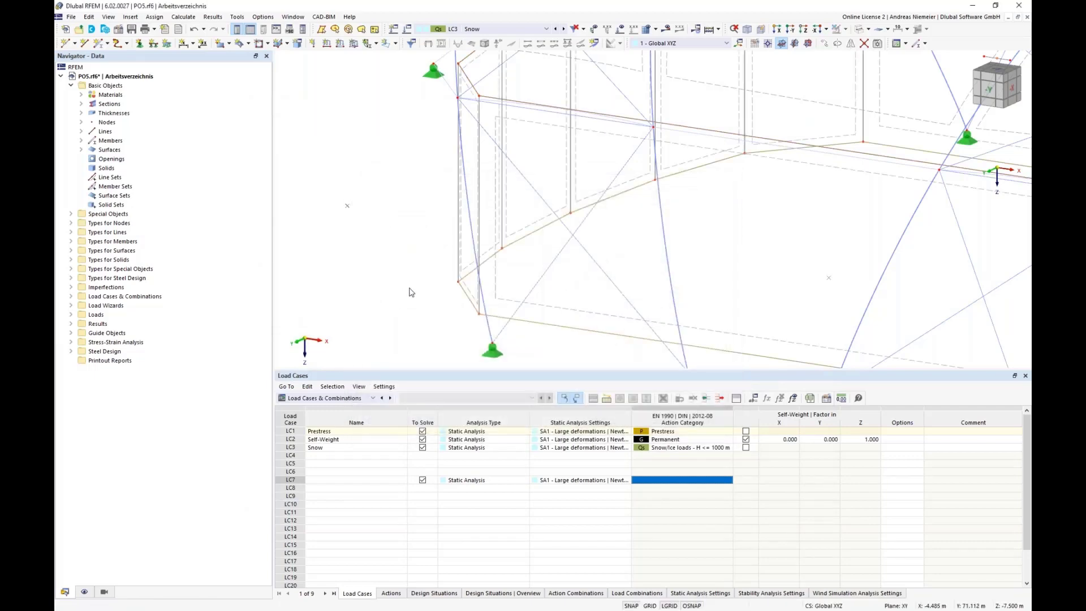
Step: Display the solid rendering and assign the Hinged line support to the bottom edges of the rigid walls
scroll(416, 212, down, 1)
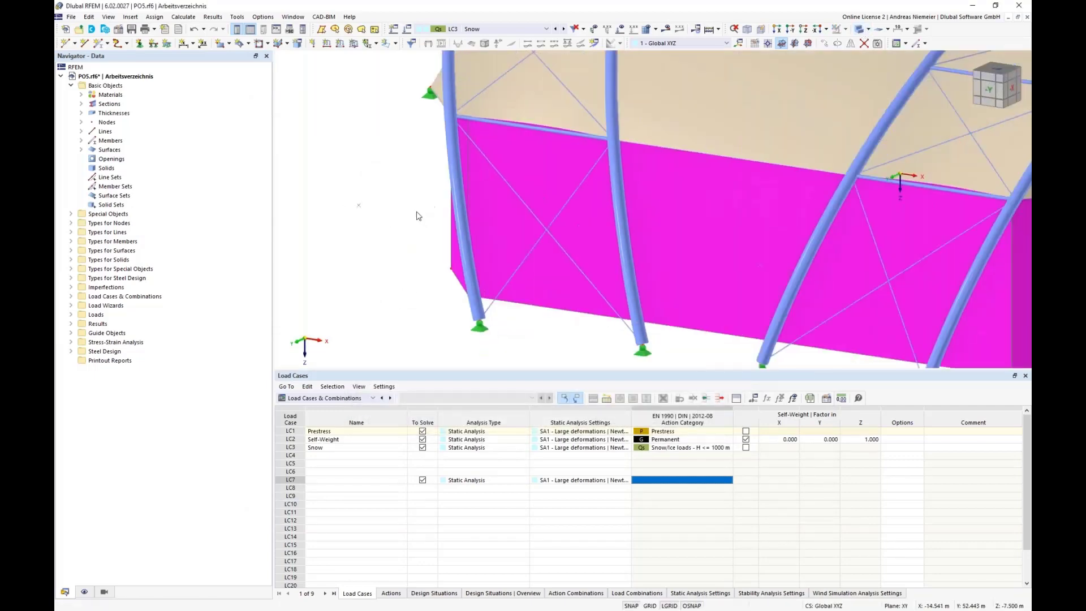
scroll(418, 216, down, 4)
ctrl+middle_drag(400, 279, 604, 310)
scroll(639, 315, up, 4)
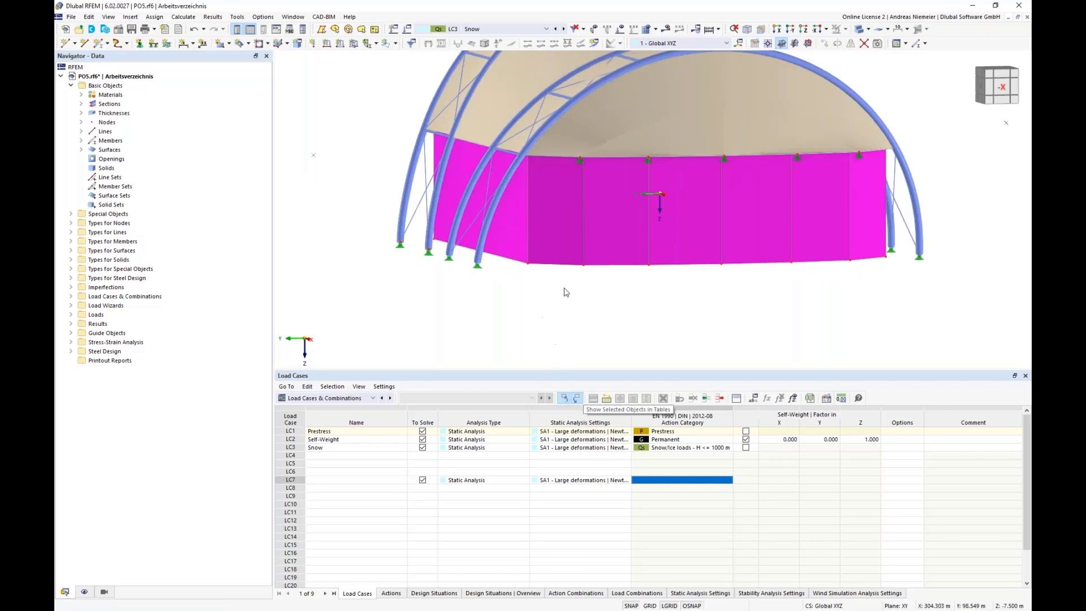
ctrl+middle_drag(648, 298, 608, 291)
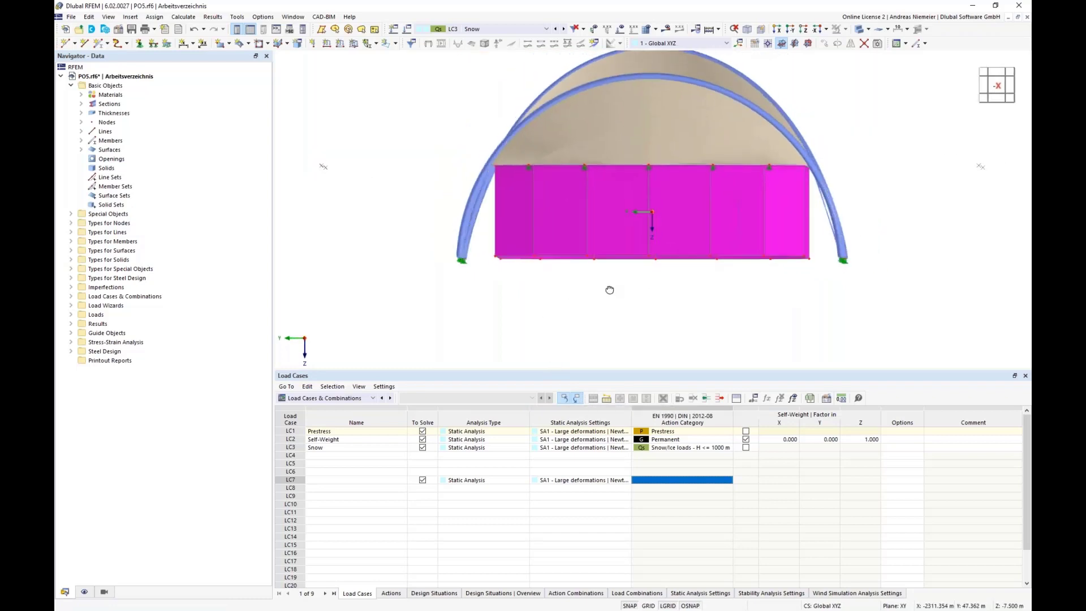
click(154, 43)
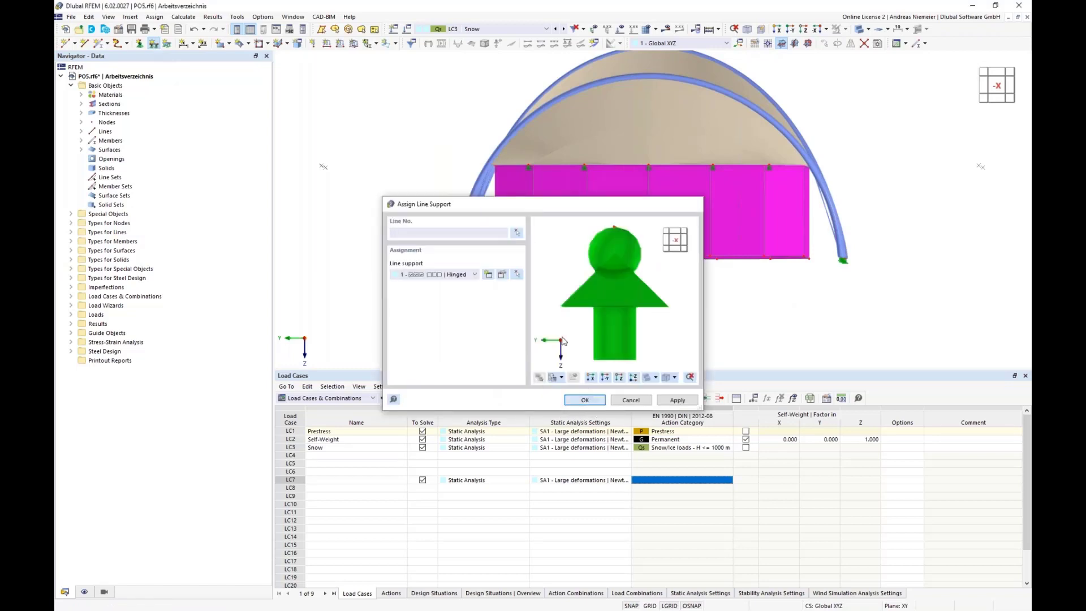
click(593, 402)
drag(481, 243, 810, 280)
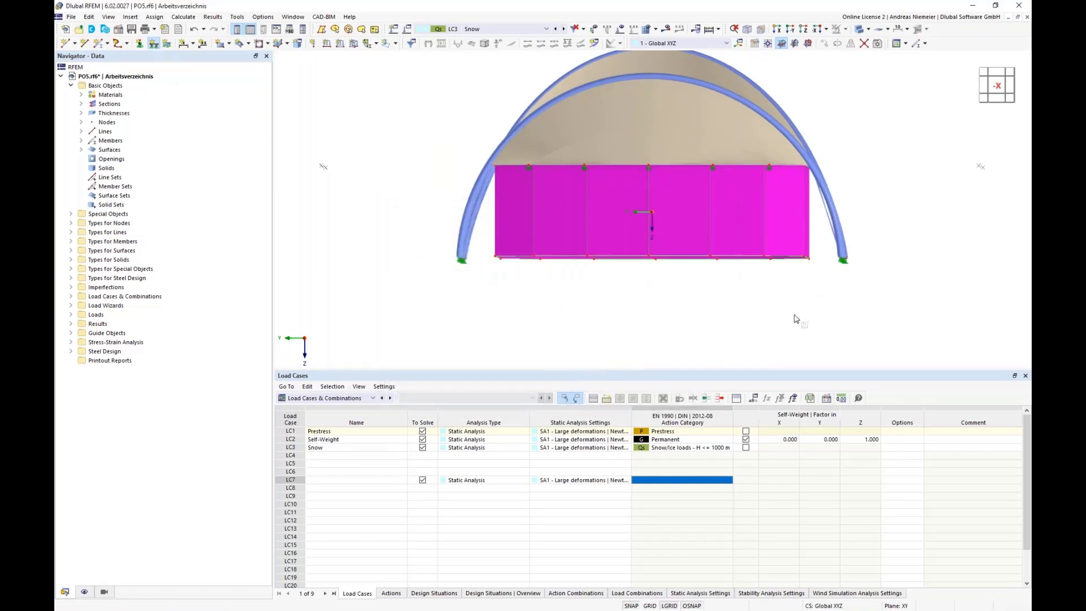
Step: Turn on the display of line types so the line supports along the wall base are shown
click(84, 593)
click(80, 196)
click(80, 196)
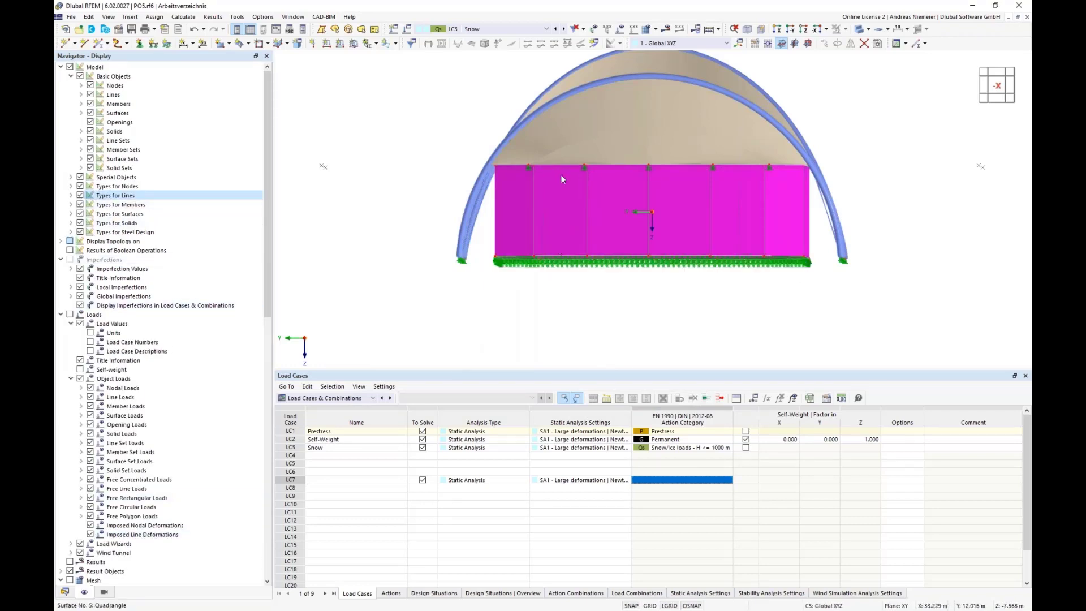
Step: Isolate the ring and supports along the walls' upper edge and show them in plan view
scroll(561, 173, up, 2)
scroll(380, 167, down, 3)
scroll(450, 173, up, 2)
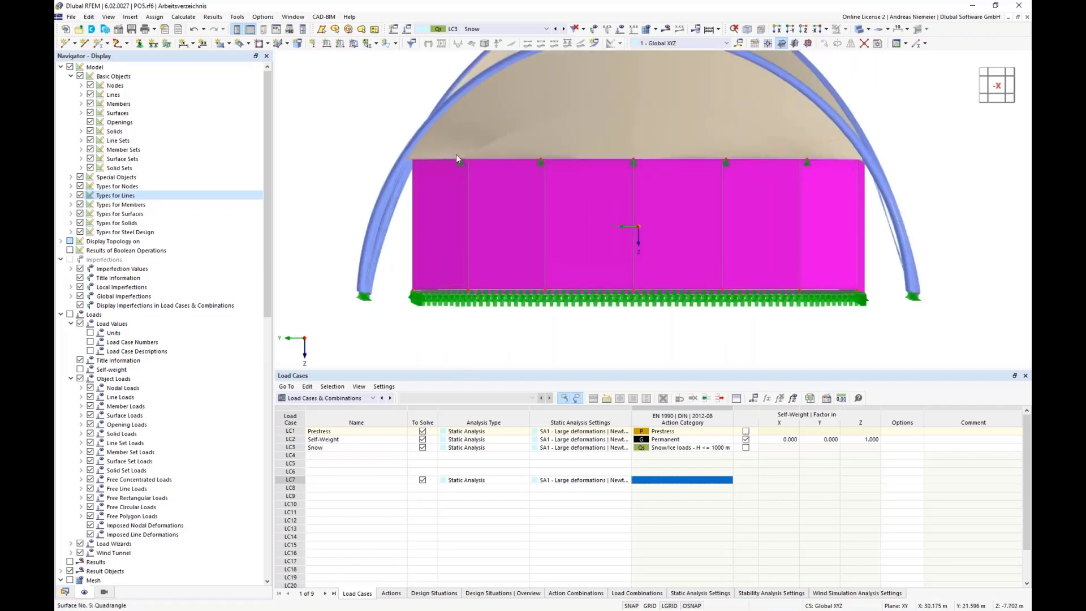
scroll(465, 221, down, 1)
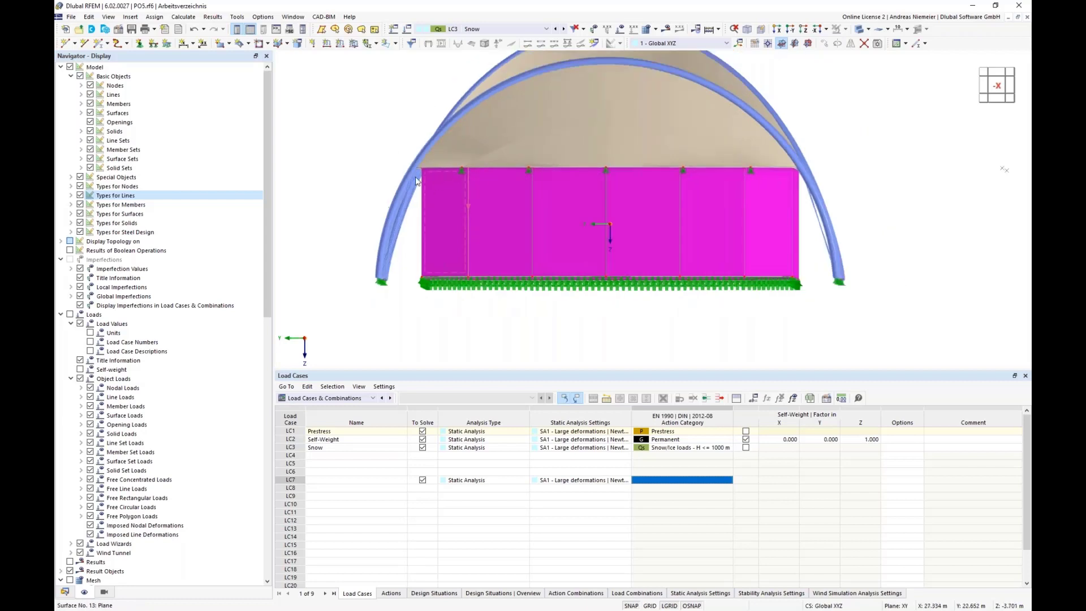
drag(394, 167, 809, 190)
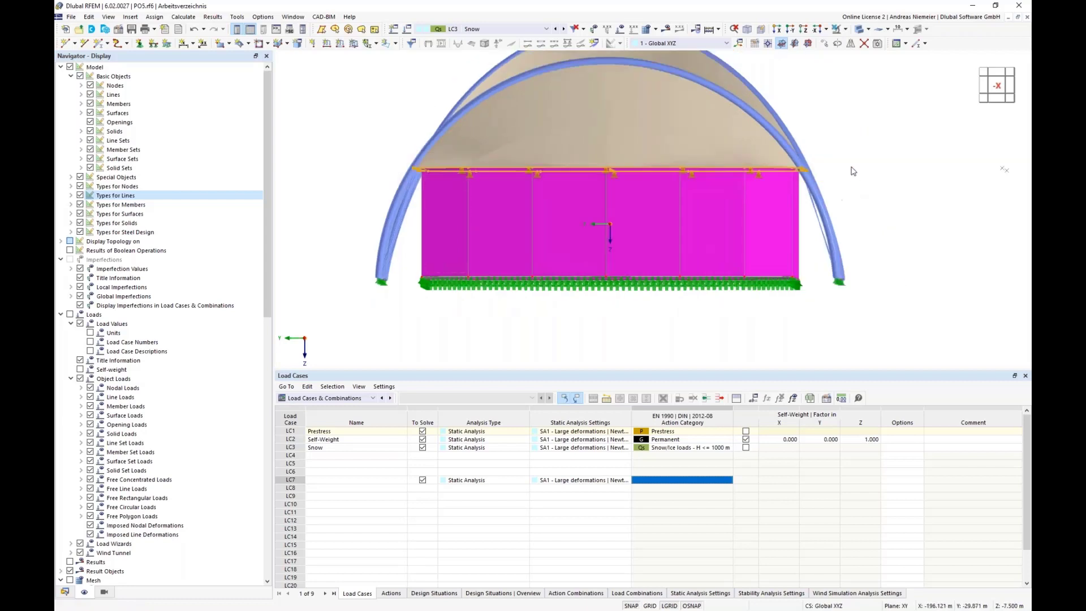
click(845, 29)
click(850, 34)
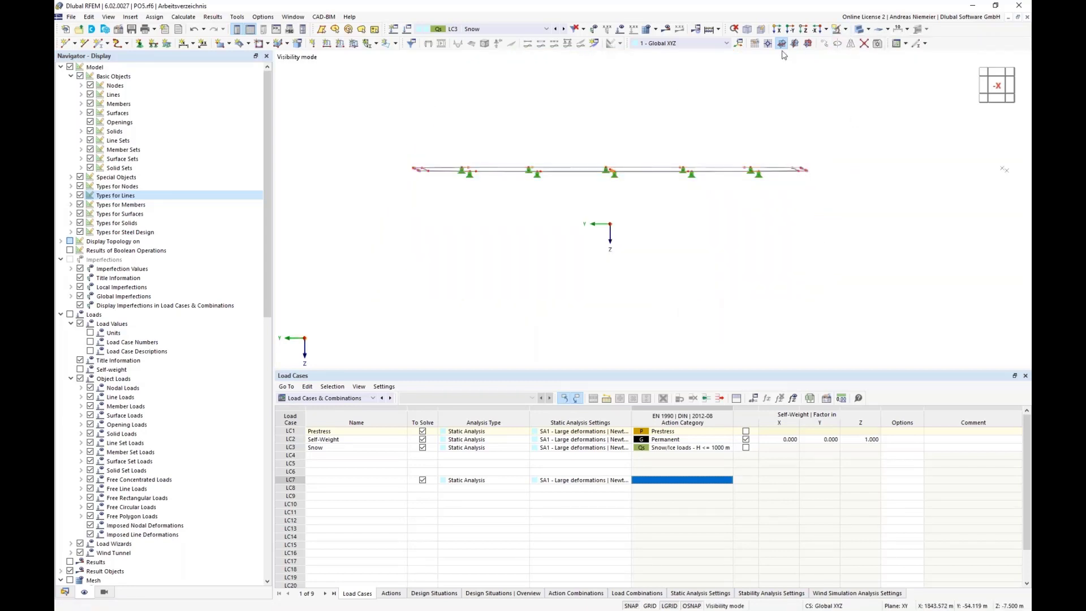
click(807, 45)
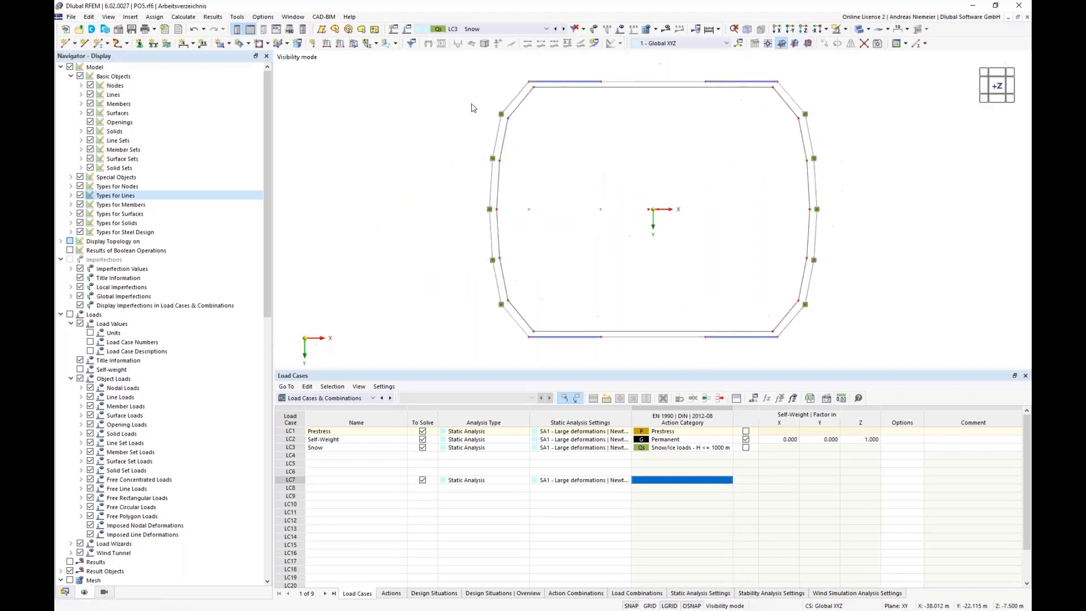
Step: Delete the nodal support assignment from the nodes along the ring's two curved sides
drag(467, 101, 867, 318)
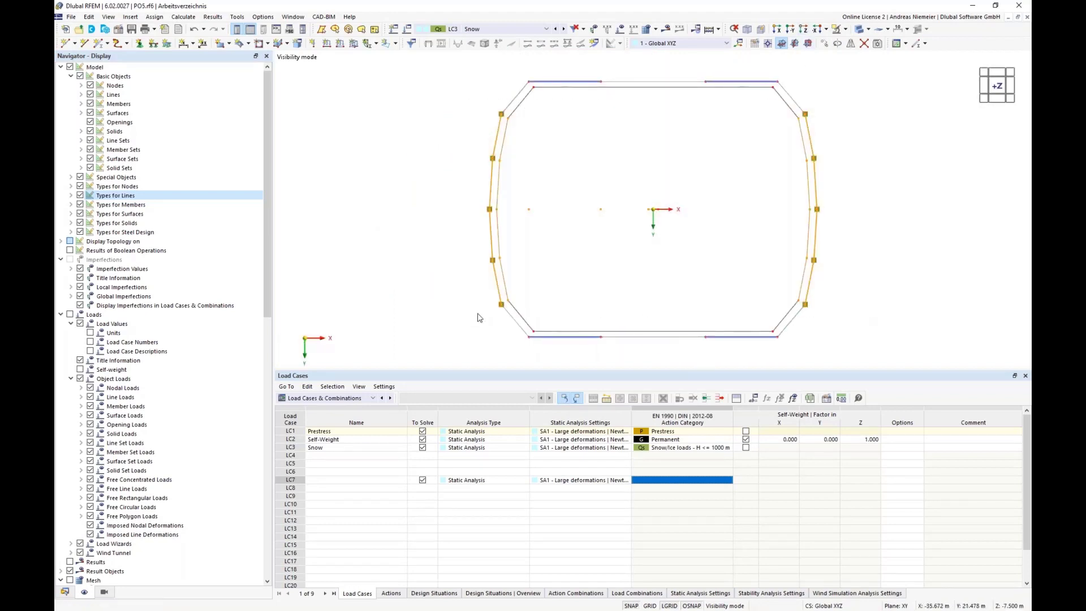
right_click(503, 308)
mouse_move(556, 27)
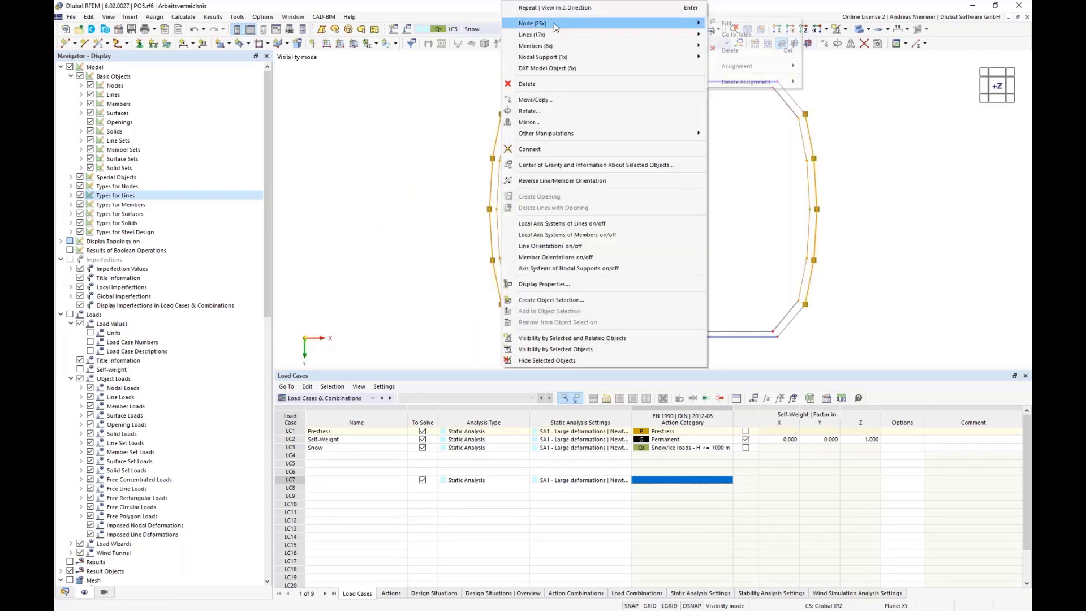
mouse_move(559, 63)
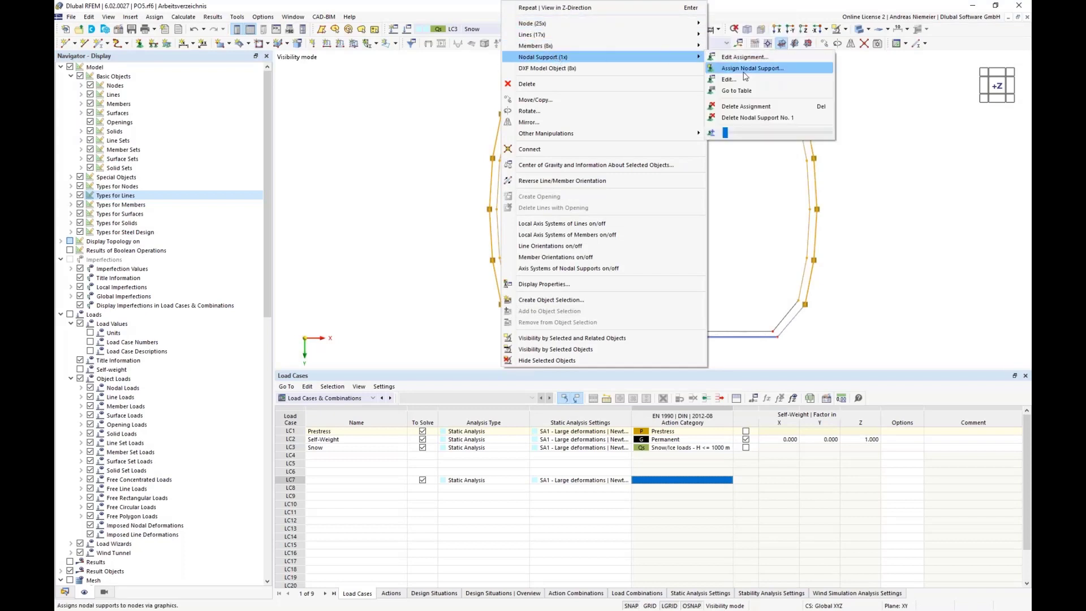
click(756, 106)
click(646, 233)
Step: Create single Rigid-type members connecting the outer and inner ring at the two upper node pairs of the -X curved side
scroll(497, 97, up, 2)
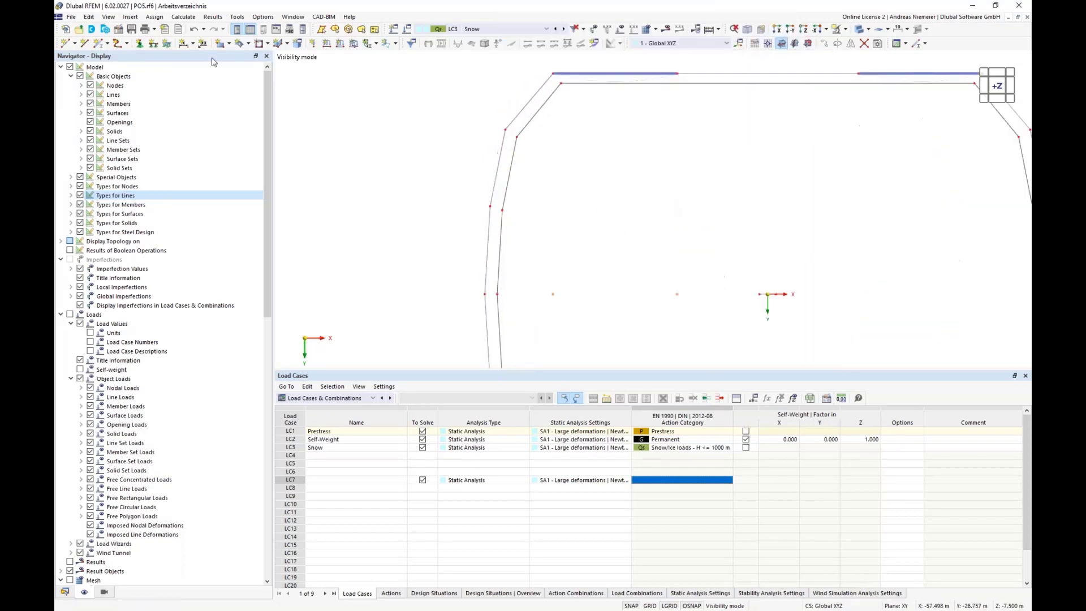
click(102, 44)
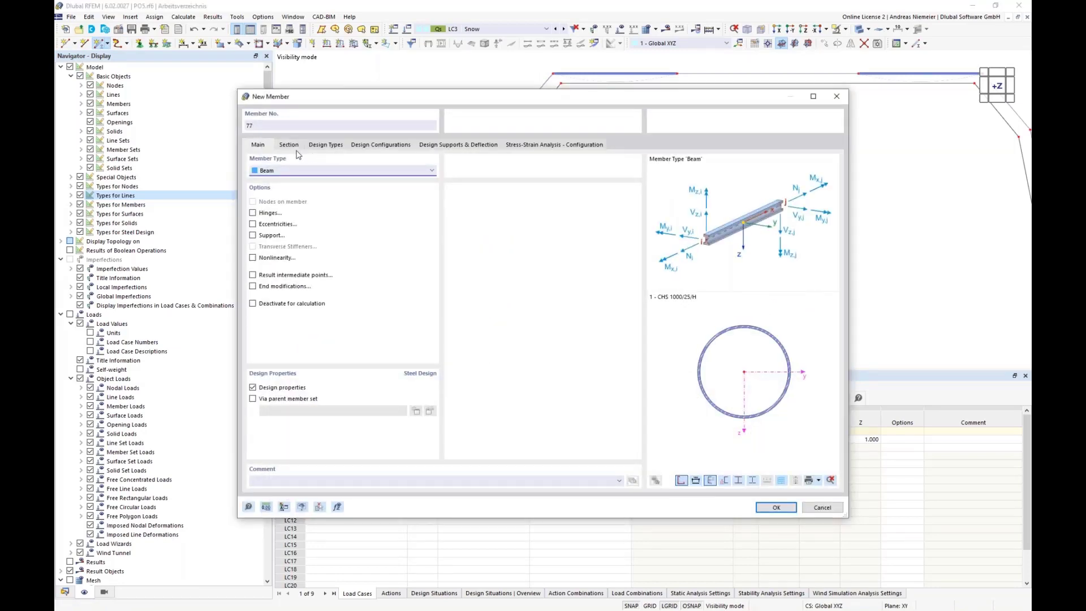
click(343, 171)
click(291, 188)
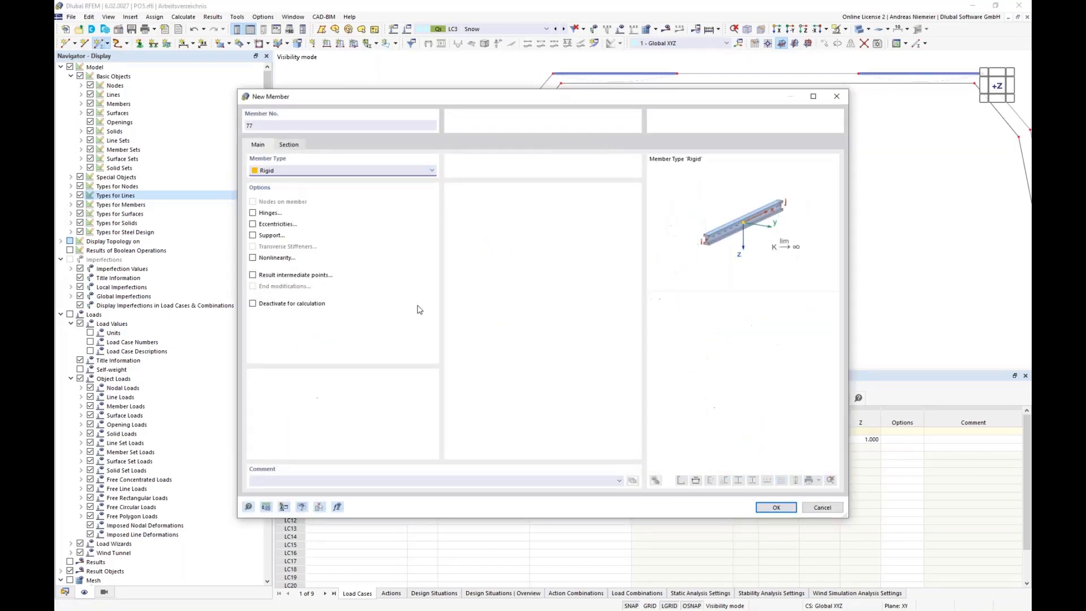
click(769, 508)
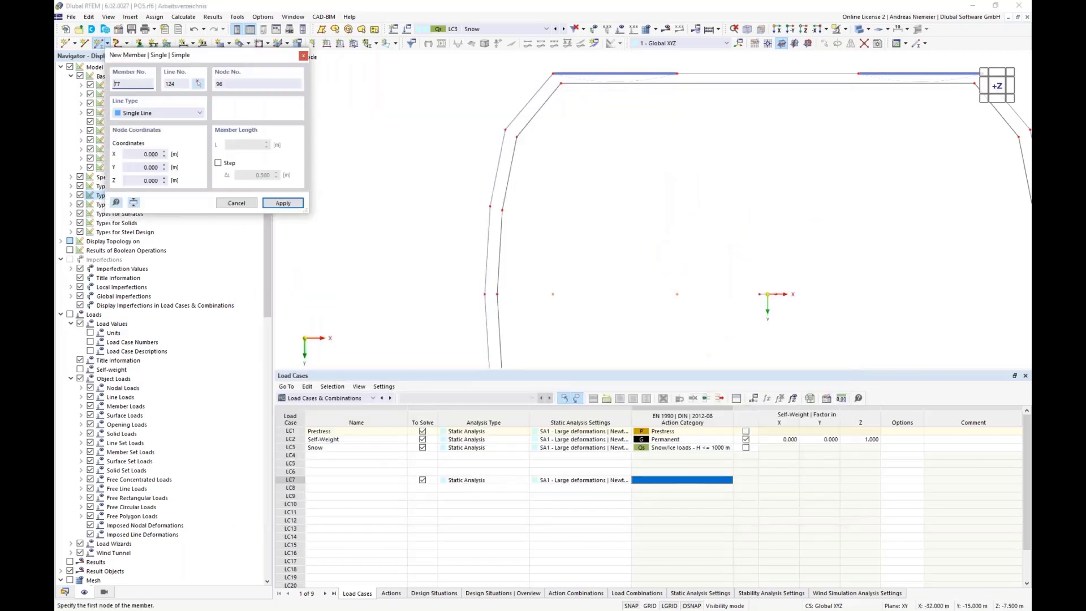
scroll(520, 131, up, 1)
click(501, 131)
click(525, 146)
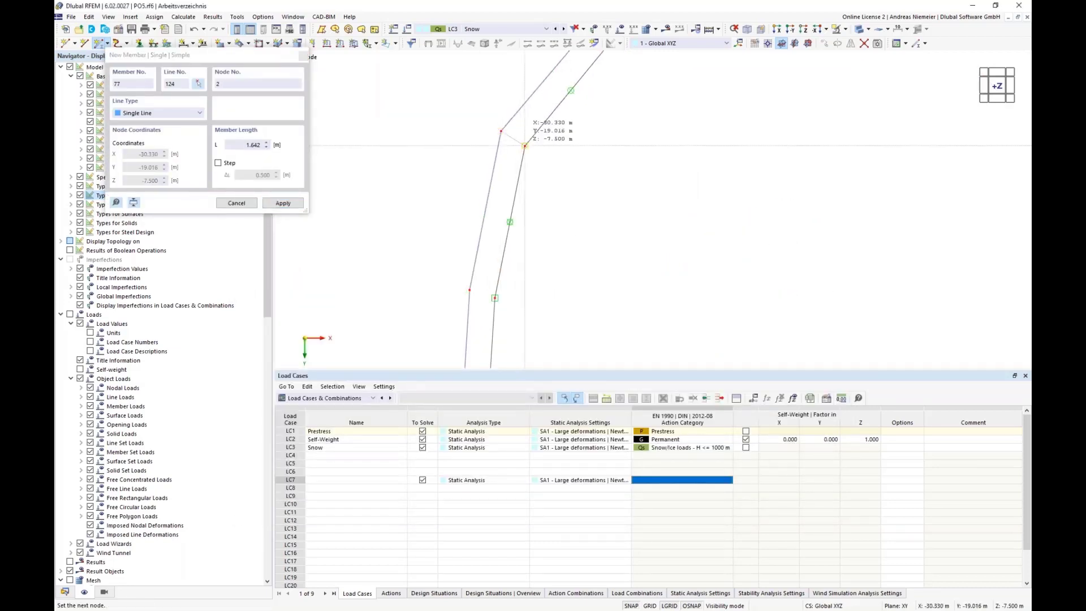
key(Escape)
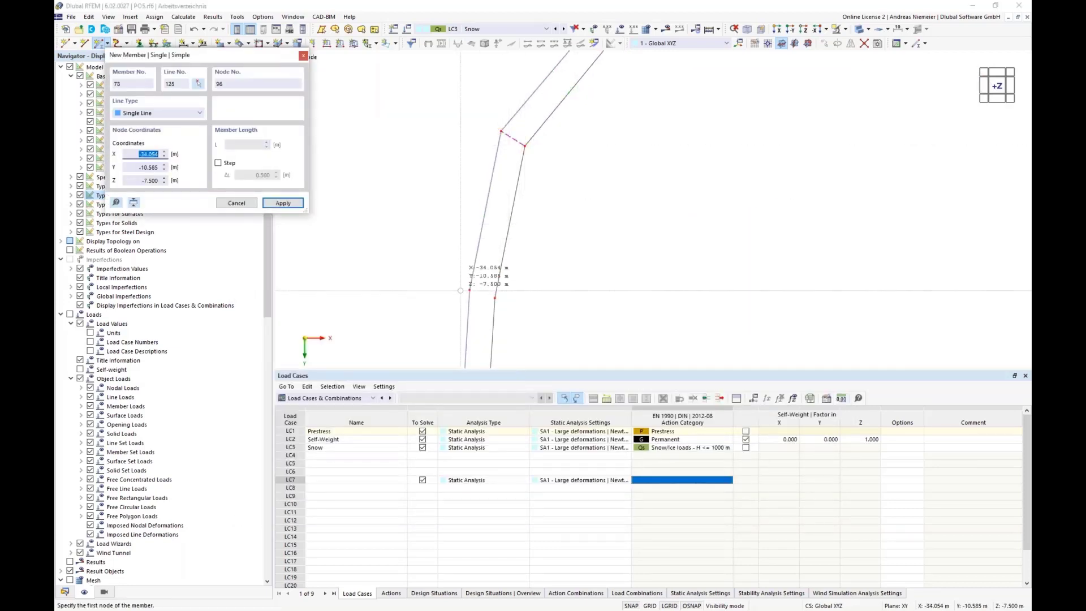
scroll(487, 300, down, 3)
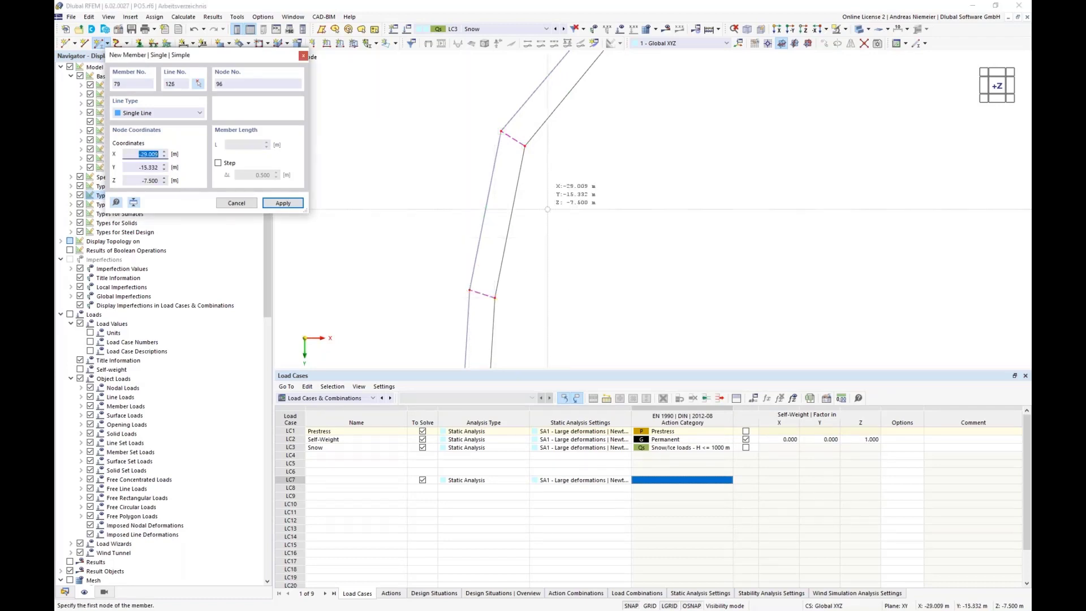
Step: Add rigid members between the outer and inner ring at the middle and the two lower node pairs of the -X curved side
scroll(510, 313, up, 3)
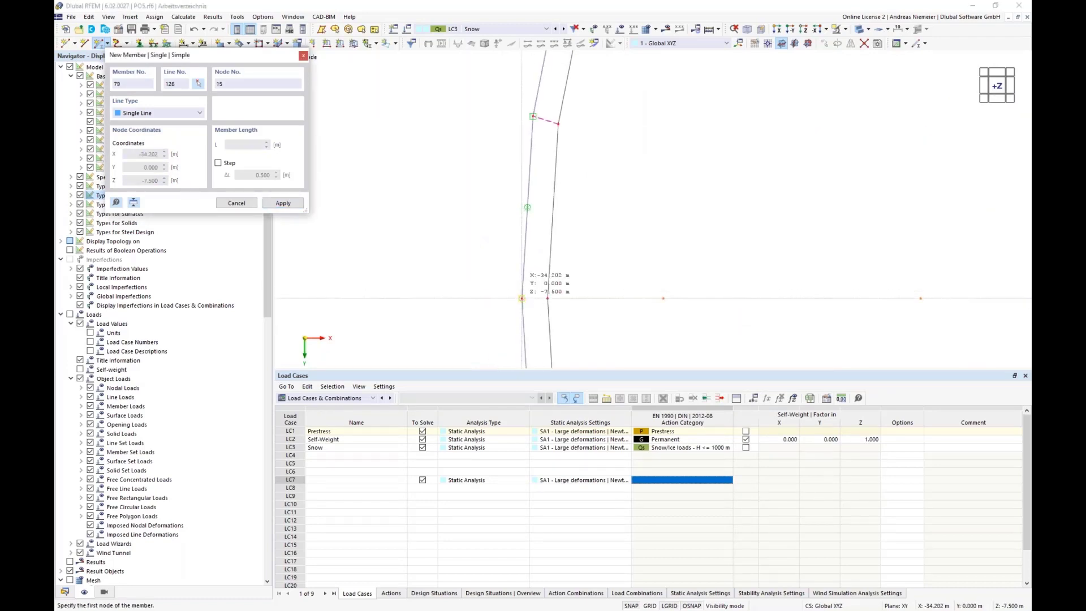
click(521, 299)
click(547, 298)
key(Escape)
scroll(510, 178, down, 6)
scroll(520, 291, up, 1)
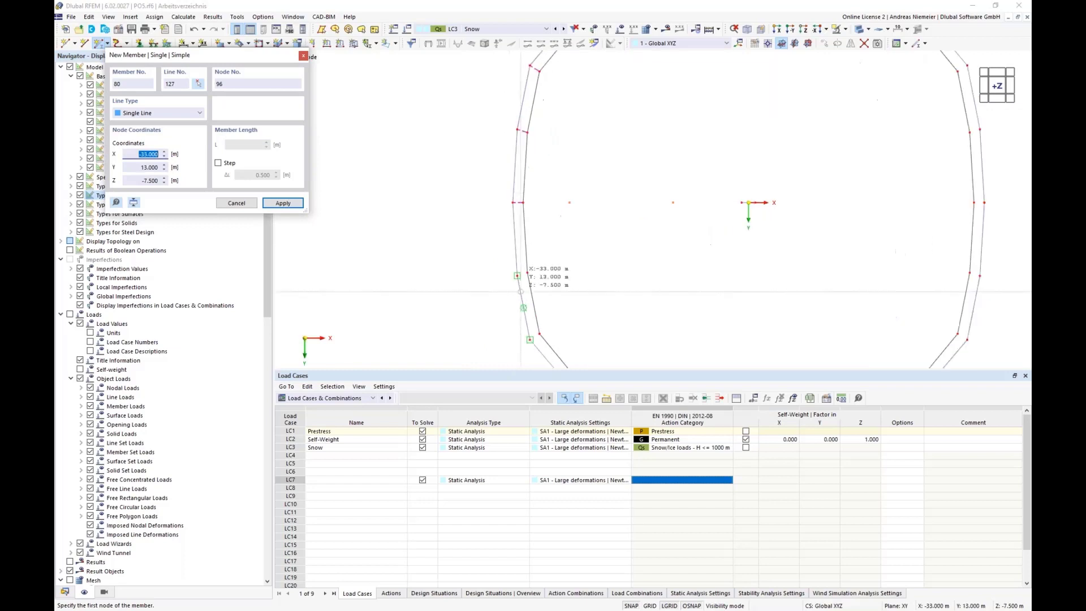
scroll(521, 292, up, 3)
click(493, 270)
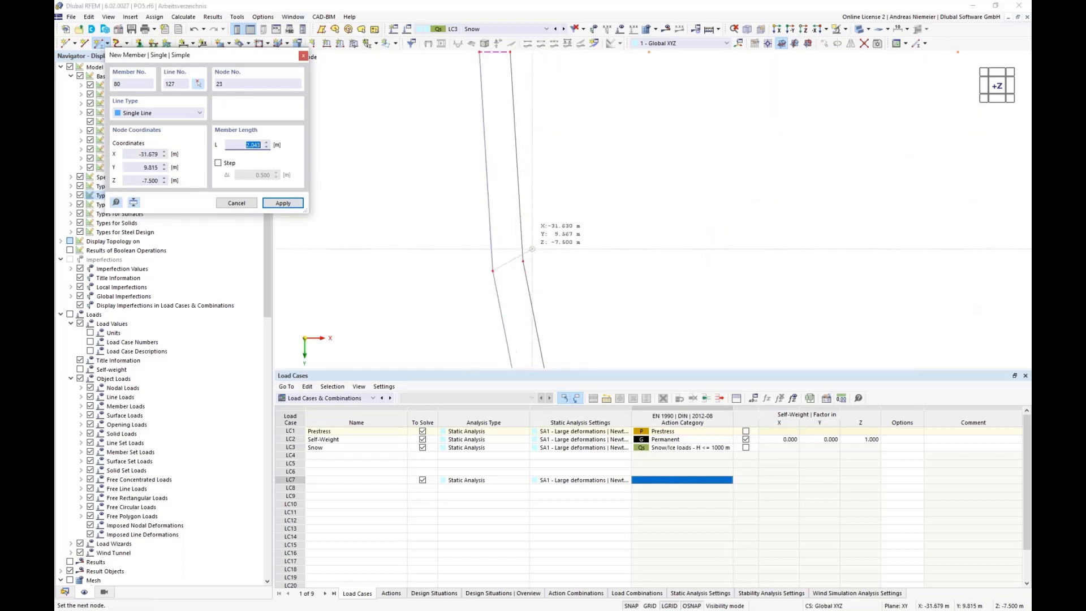
click(530, 250)
scroll(469, 286, down, 2)
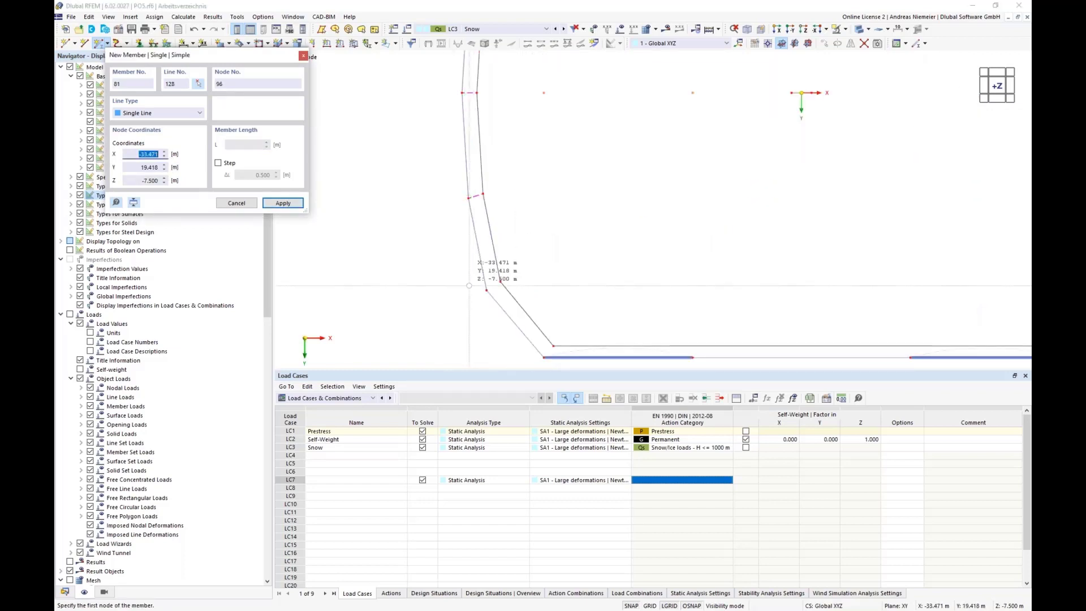
click(486, 290)
click(500, 281)
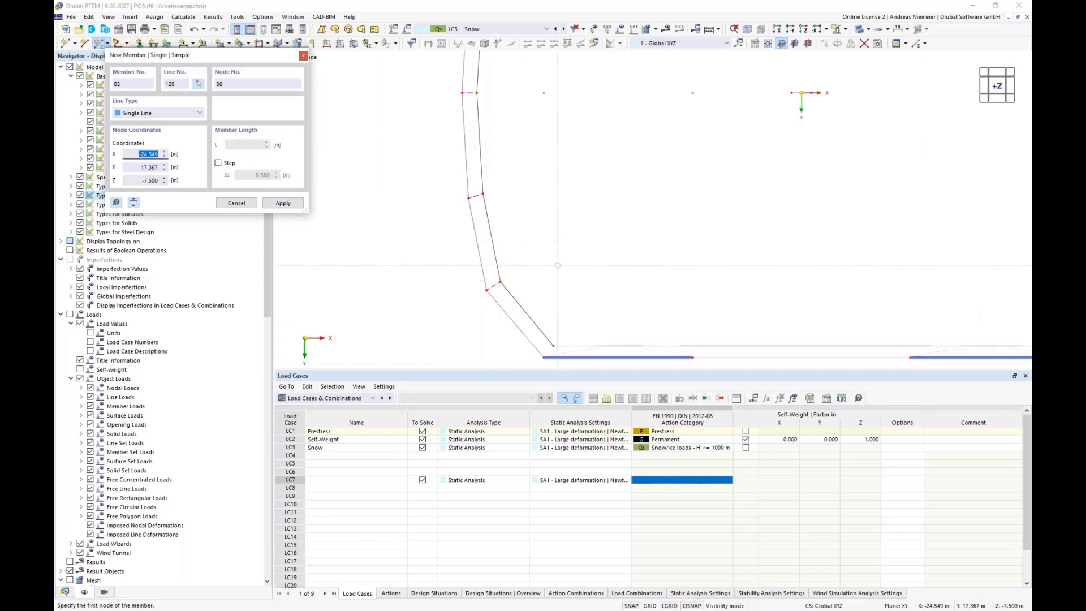
Step: Add rigid members between the two rings at the two upper node pairs and the middle pair of the +X curved side
scroll(673, 143, down, 3)
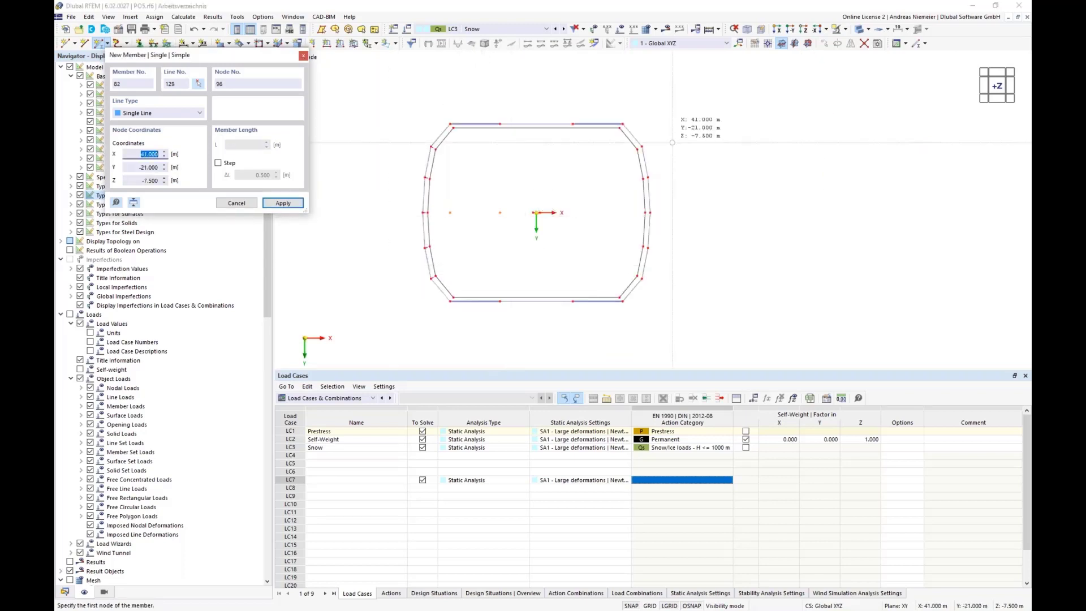
scroll(673, 143, up, 4)
click(583, 197)
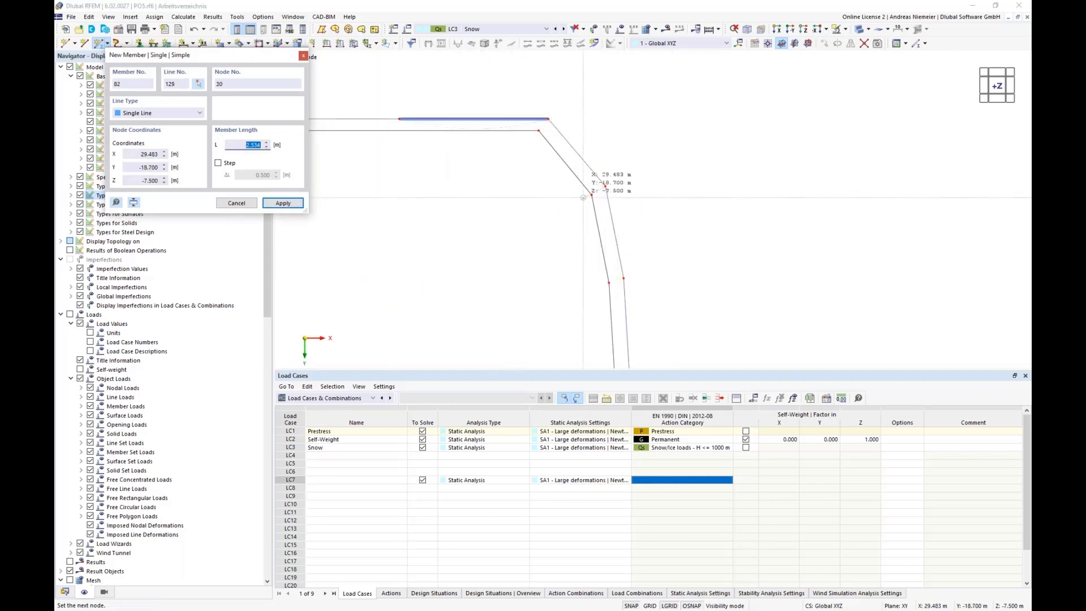
click(605, 186)
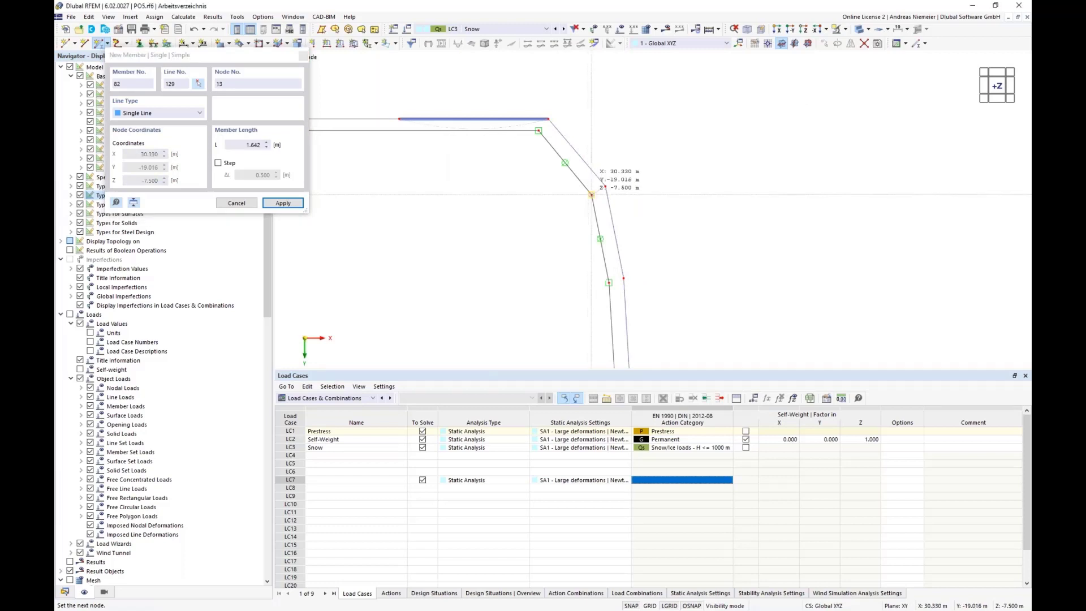
click(623, 278)
click(609, 283)
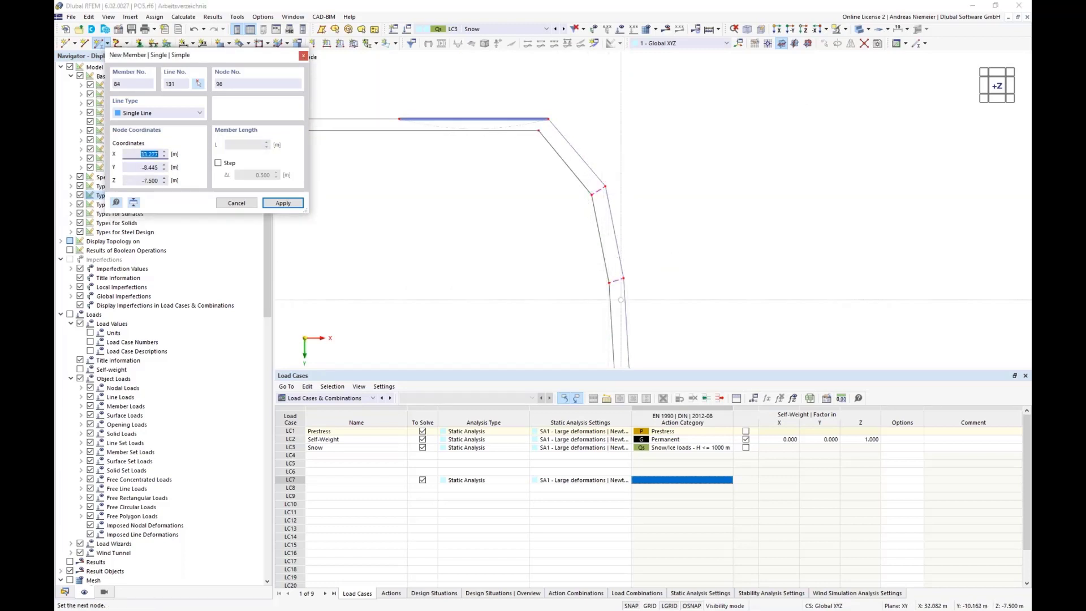
scroll(614, 229, down, 2)
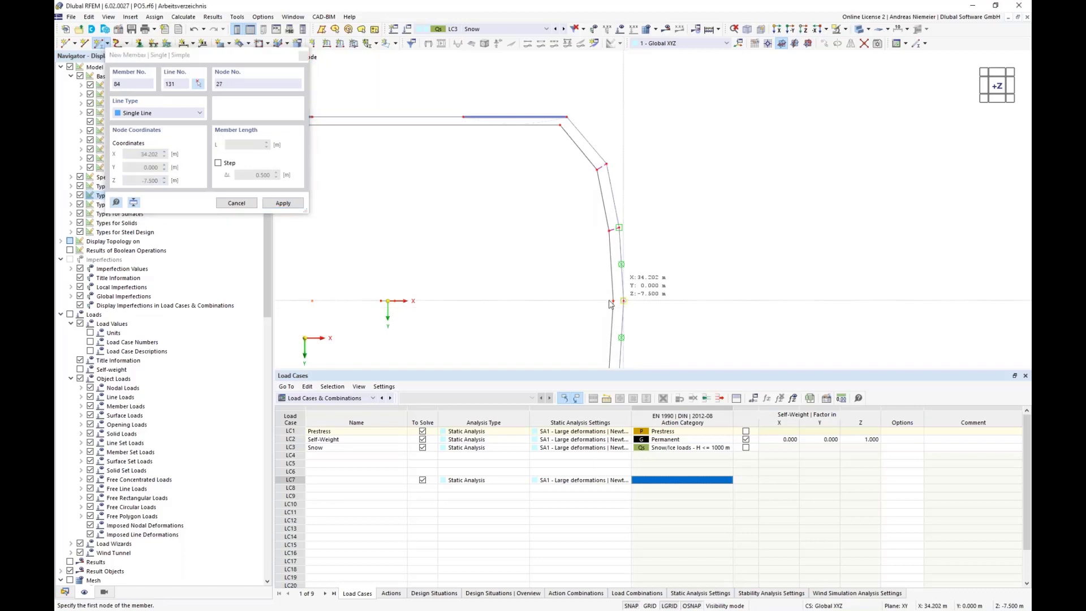
click(623, 301)
click(613, 301)
Step: Add rigid members at the two lower node pairs of the +X curved side and finish member creation
scroll(574, 225, down, 2)
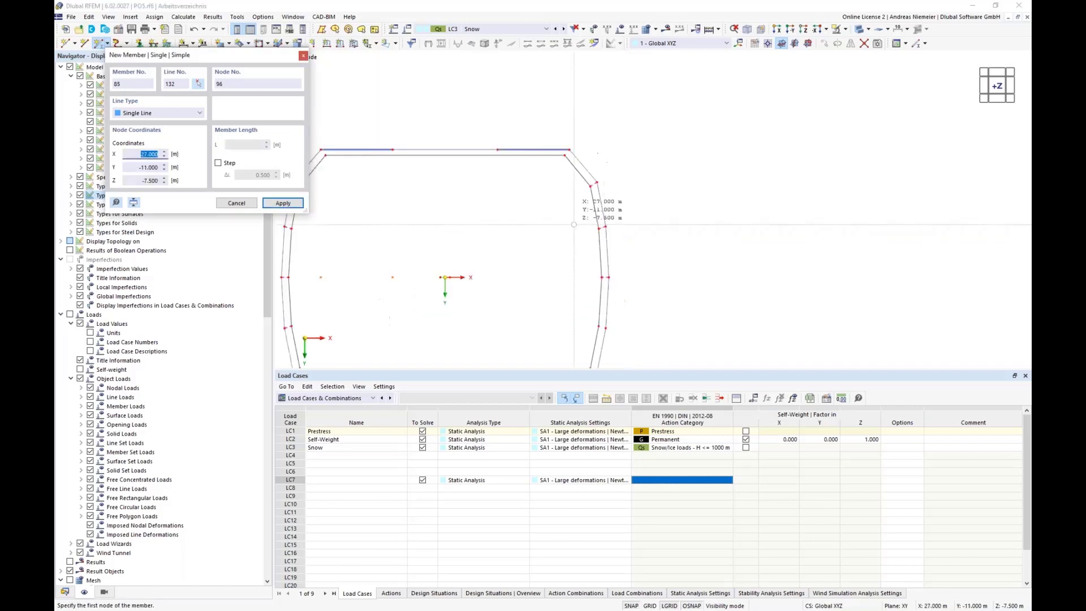
scroll(574, 225, down, 2)
scroll(604, 264, up, 6)
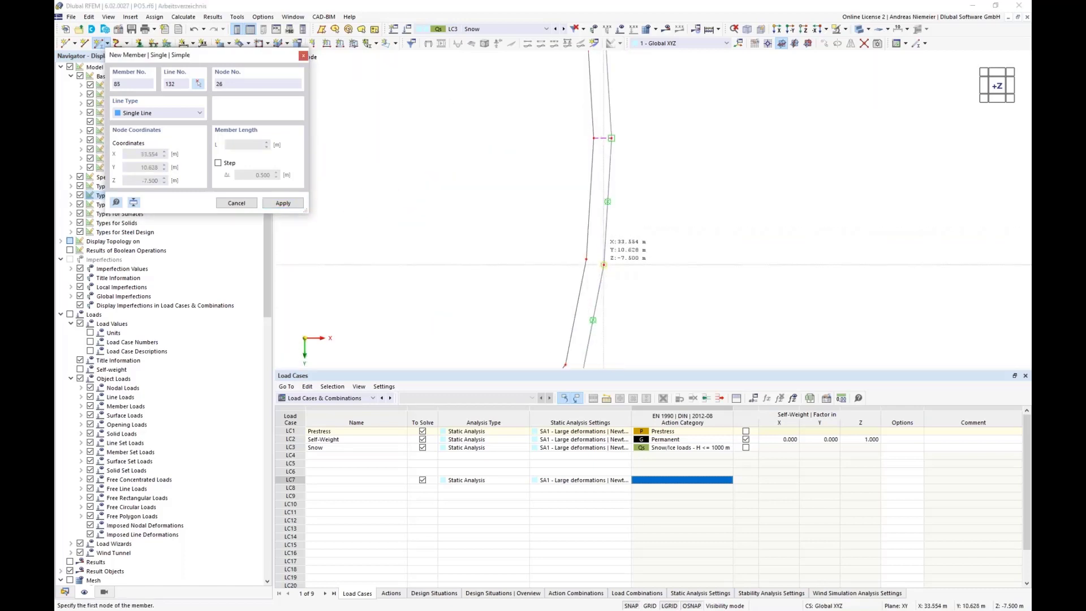
click(604, 265)
click(586, 259)
scroll(571, 152, down, 2)
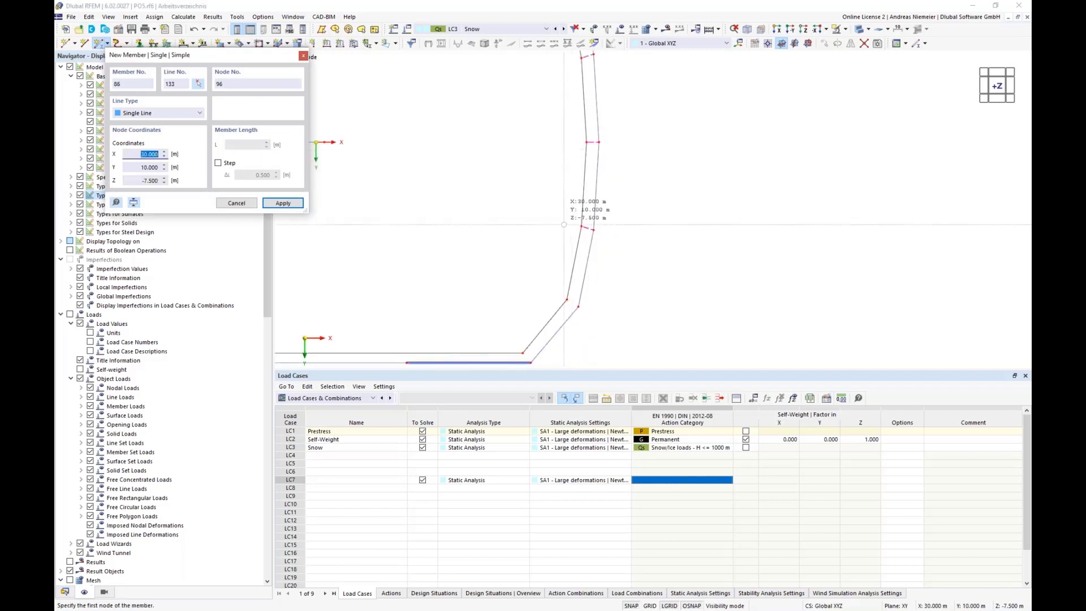
scroll(567, 297, up, 2)
click(568, 296)
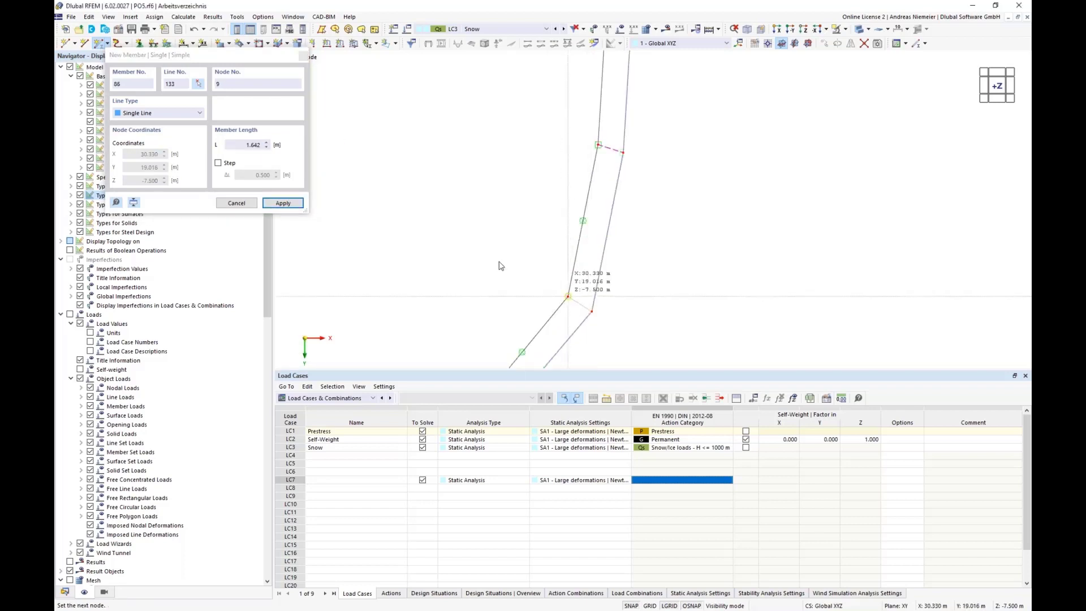
scroll(500, 266, down, 5)
key(Escape)
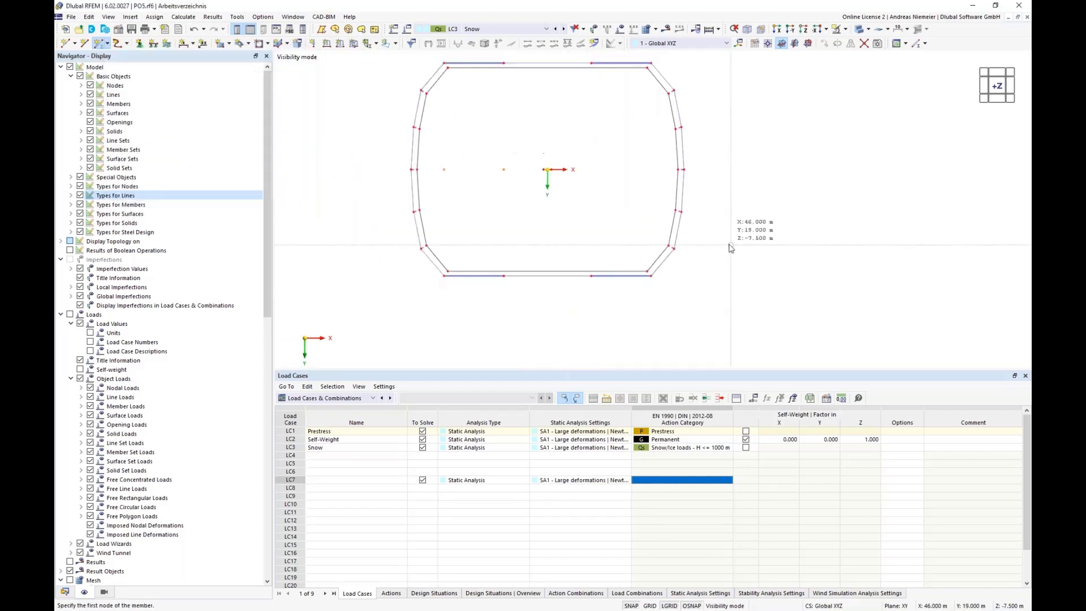
Step: Show the structure in axonometric view and cancel the visibility mode to display the whole model
click(761, 29)
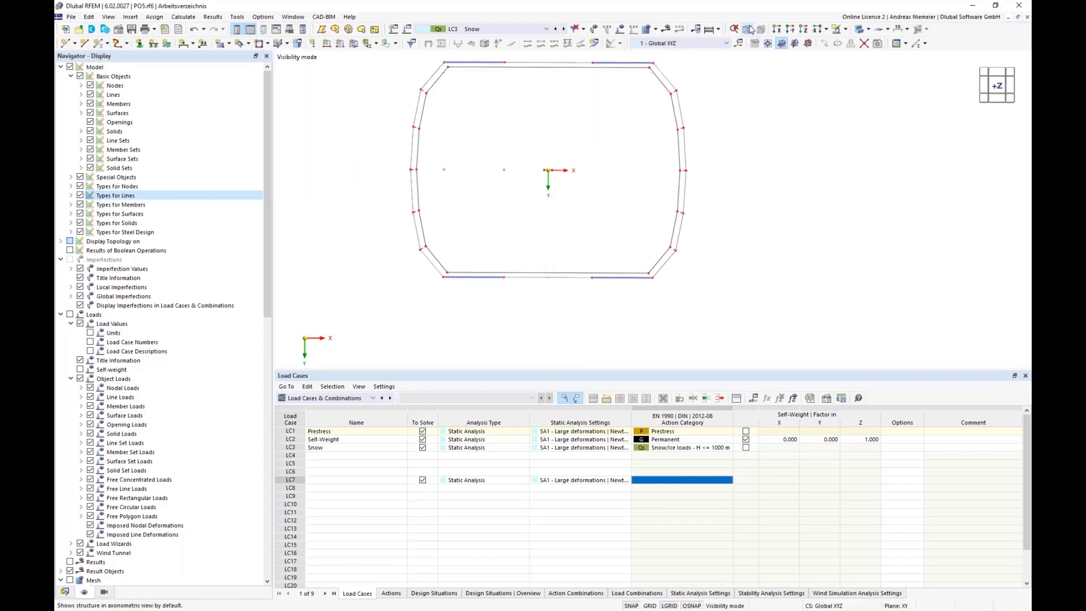
click(845, 29)
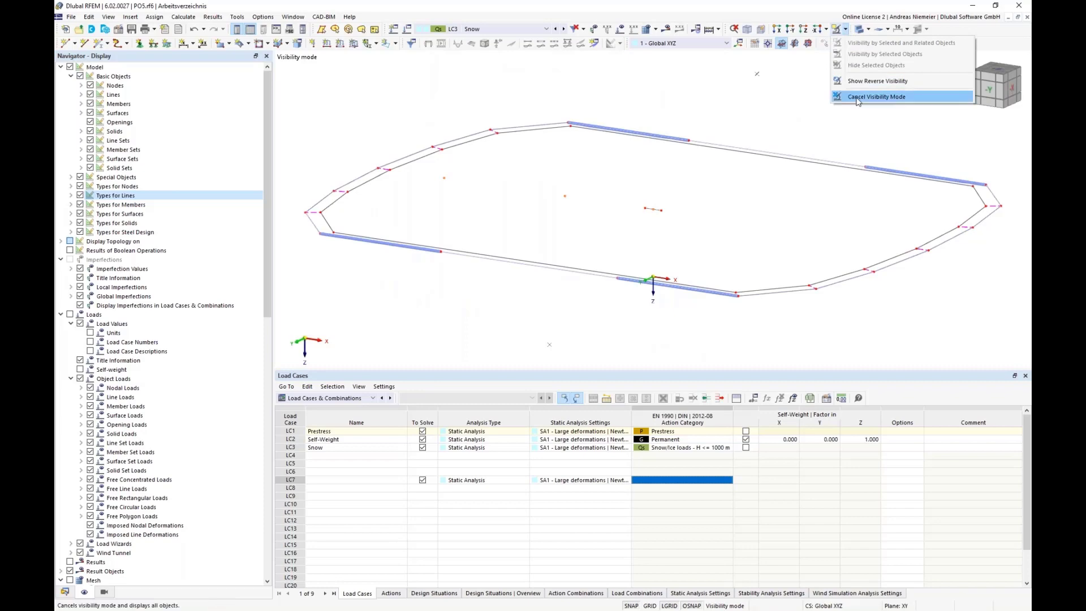
click(847, 97)
Step: Examine the complete model with its rigid walls and base line supports from the front and from below
scroll(777, 131, down, 3)
middle_drag(572, 206, 355, 179)
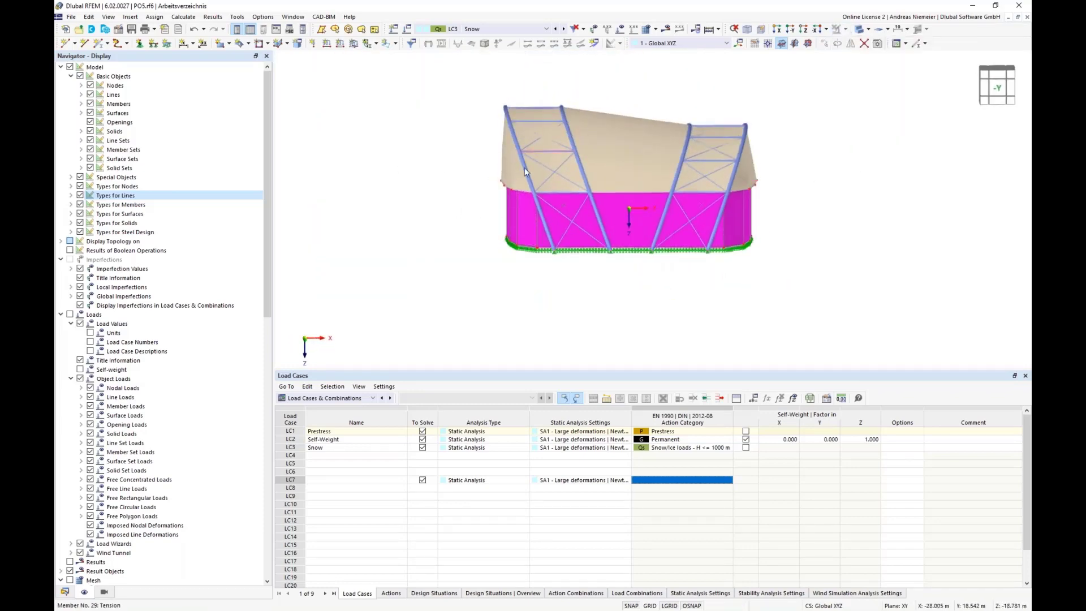
ctrl+middle_drag(641, 285, 472, 163)
scroll(488, 217, up, 3)
scroll(488, 217, up, 2)
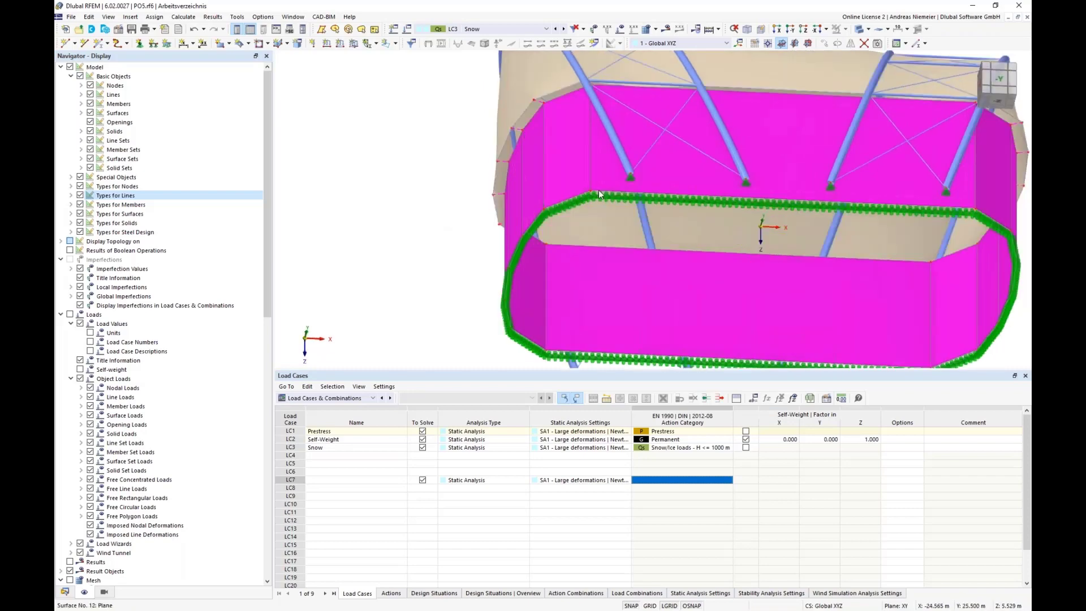
scroll(500, 238, down, 4)
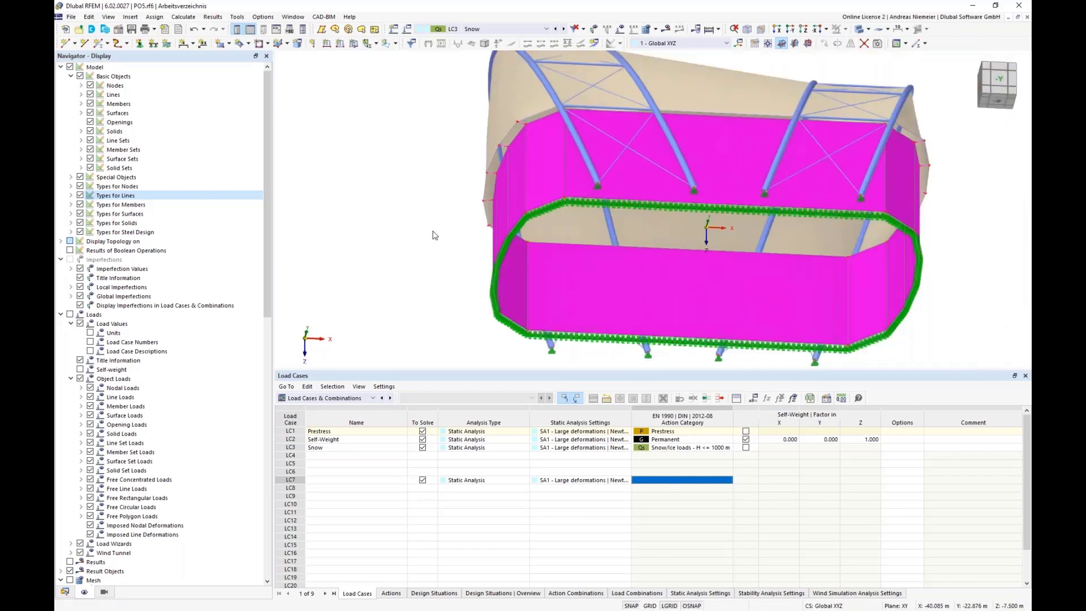
ctrl+middle_drag(432, 233, 398, 238)
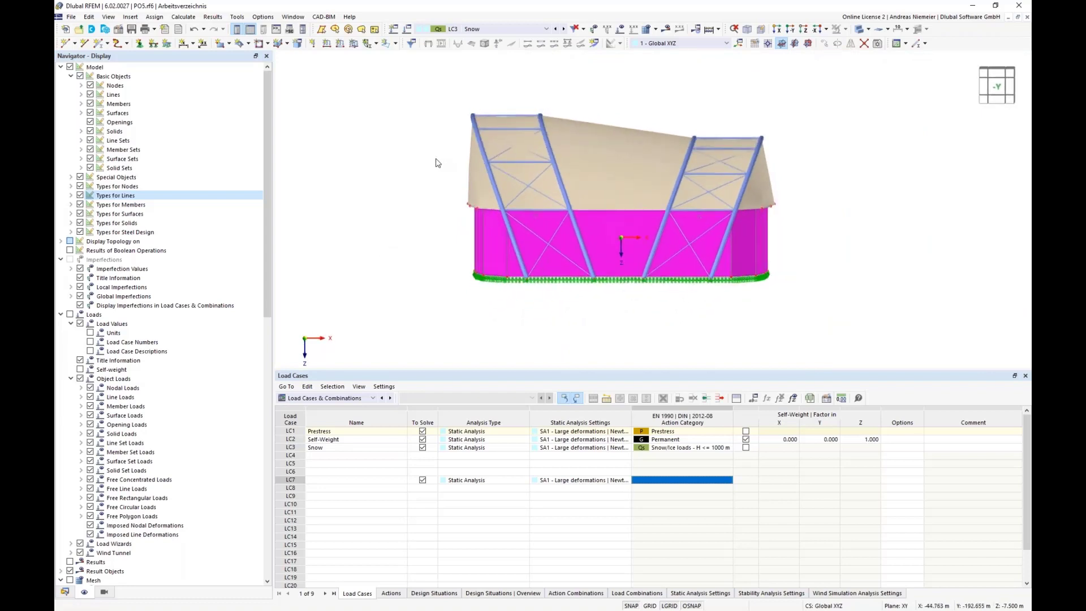
Step: Review the wind simulation mesh settings, especially closing openings smaller than 1.00 % of model diameter, accept them and inspect the roof-wall joint
click(655, 29)
click(678, 43)
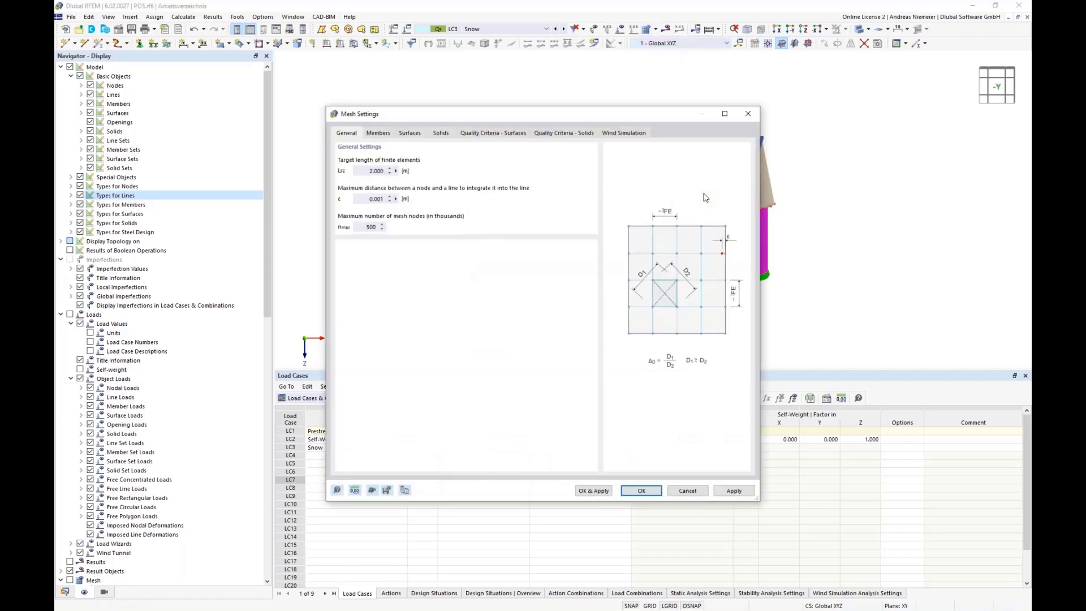
click(628, 134)
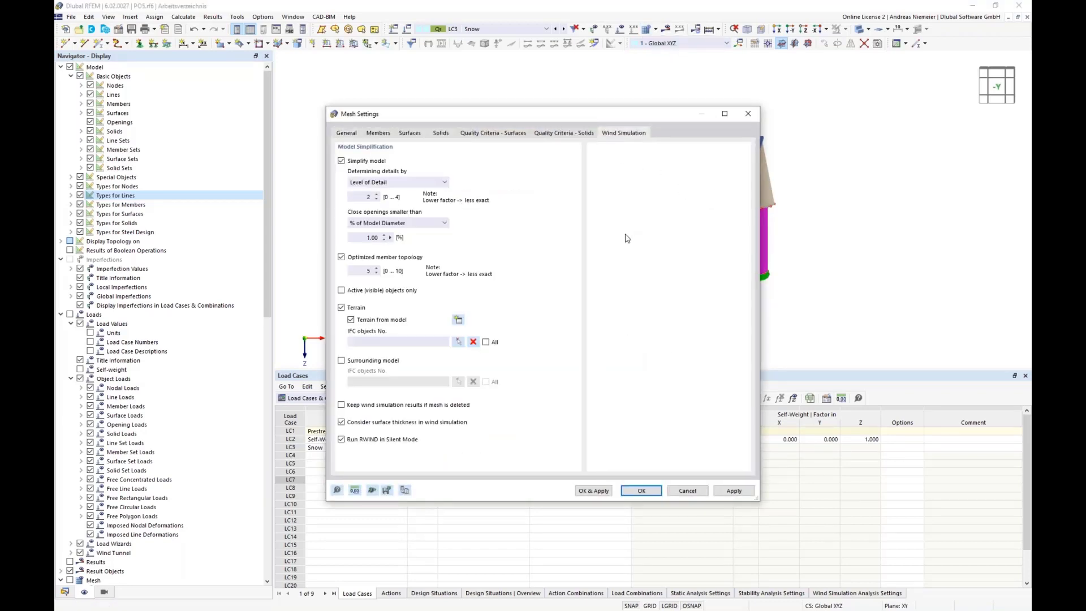
click(403, 225)
click(365, 240)
click(363, 239)
click(362, 408)
click(640, 492)
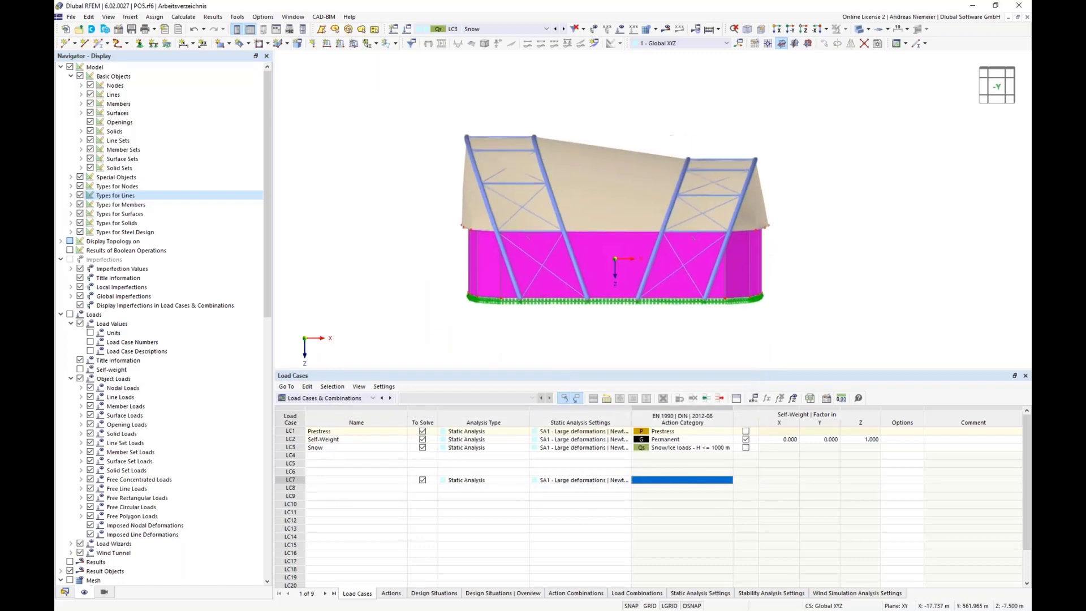
scroll(453, 238, up, 3)
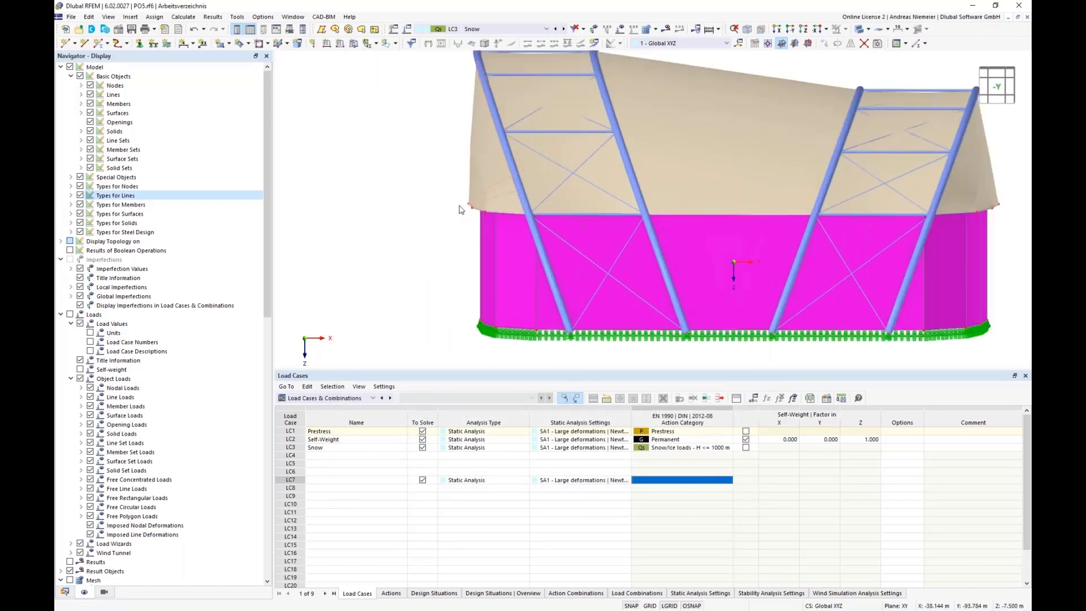
Step: Start a new wind simulation load wizard for the membrane roof model
scroll(403, 245, down, 1)
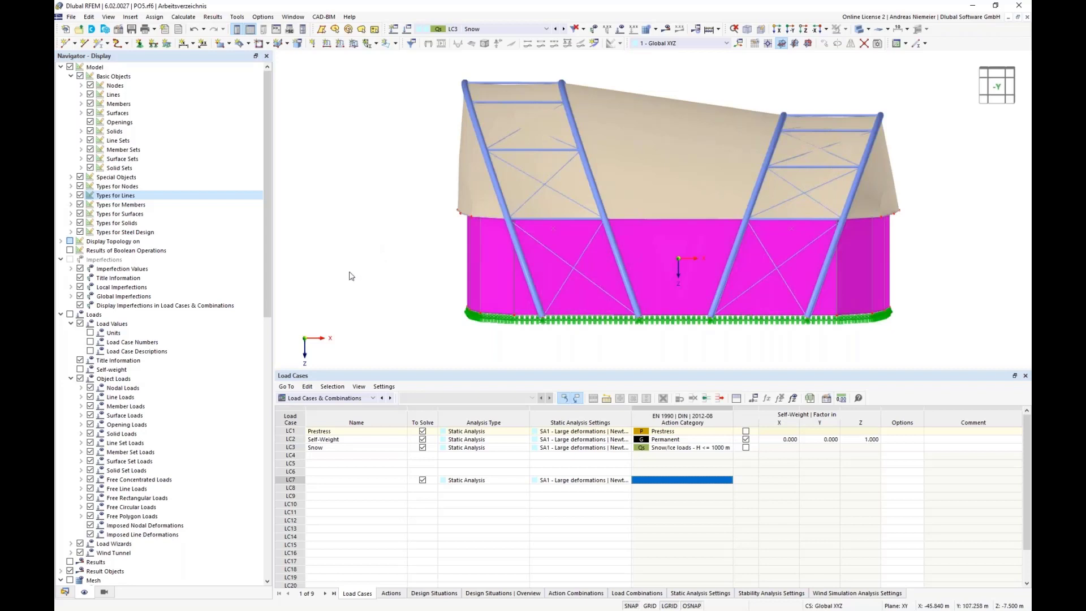
click(65, 592)
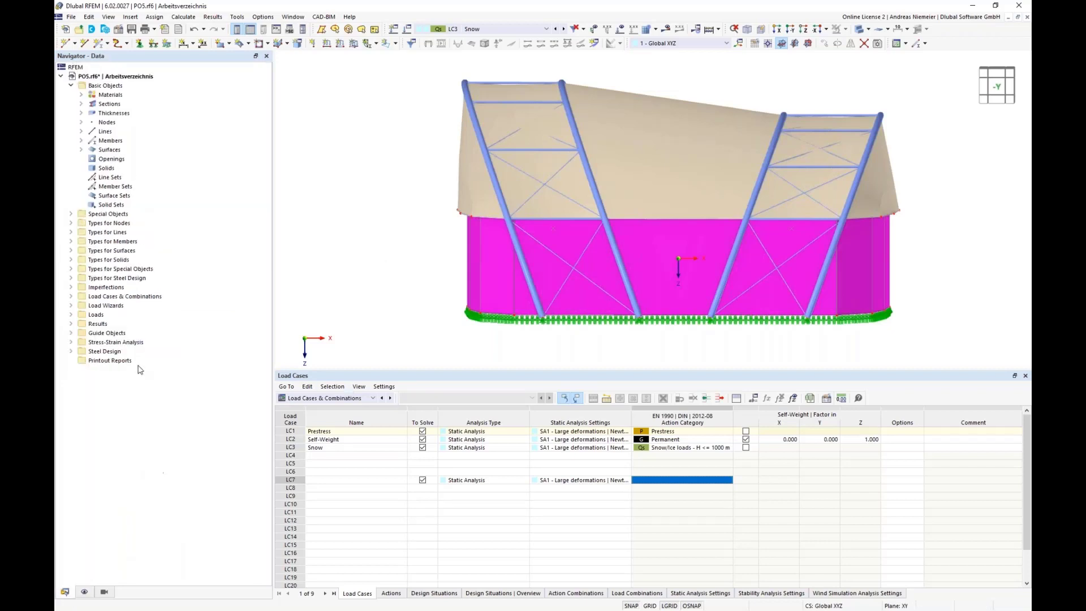
click(71, 306)
click(110, 364)
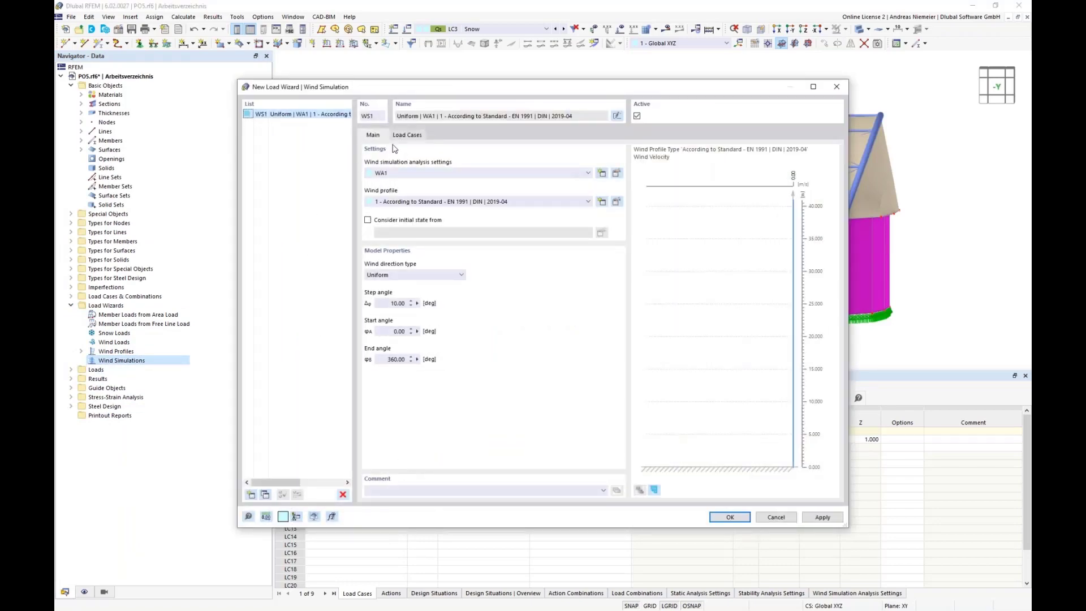
Step: Review the main, steady flow and residue monitoring parameters of wind simulation analysis settings WA1 and leave them without changes
click(614, 173)
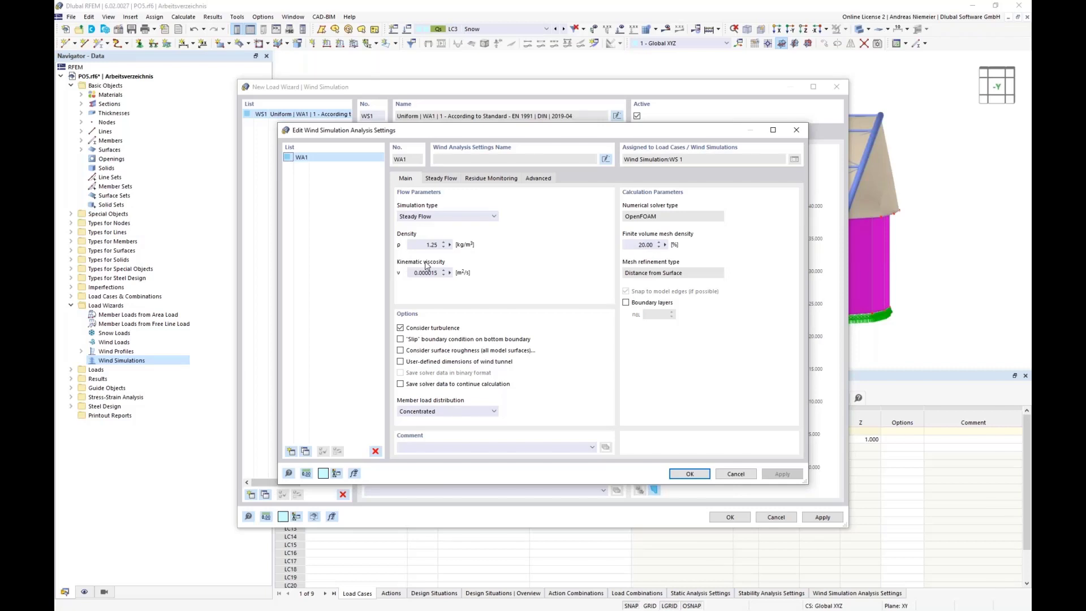
click(439, 179)
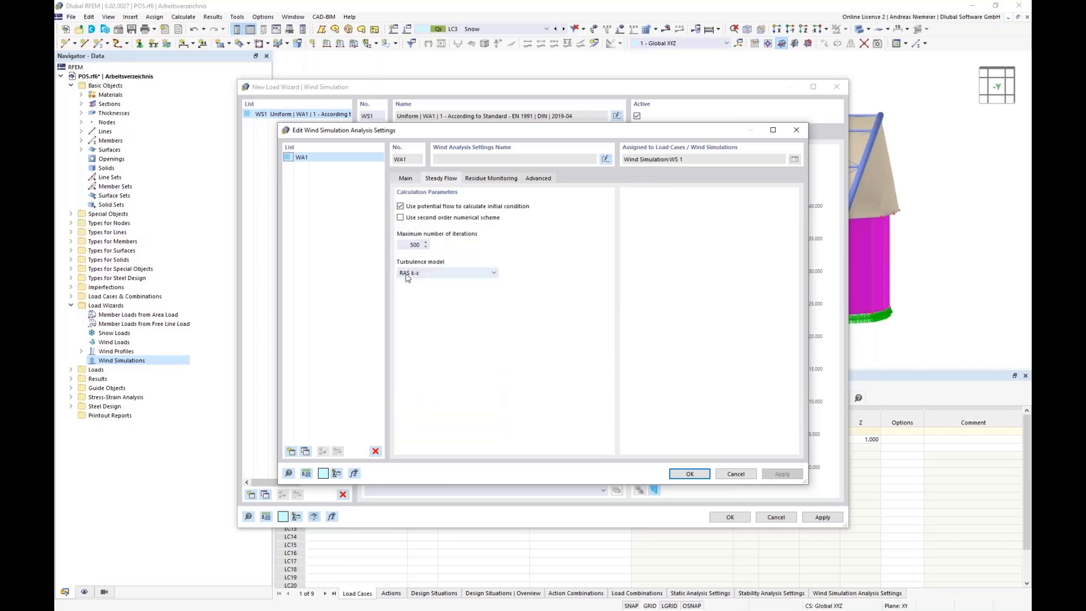
click(488, 179)
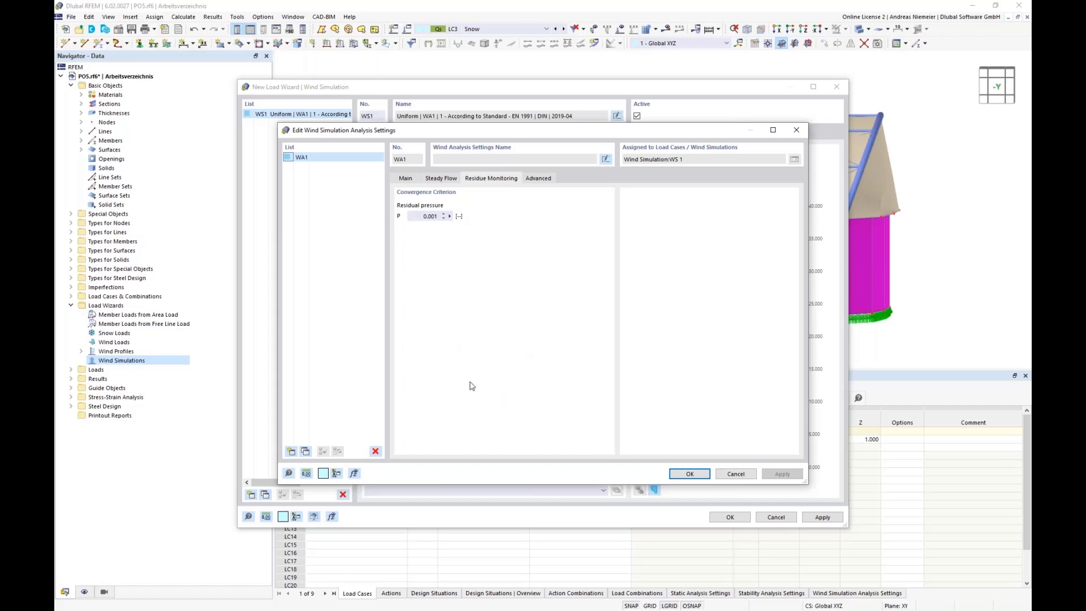
click(737, 476)
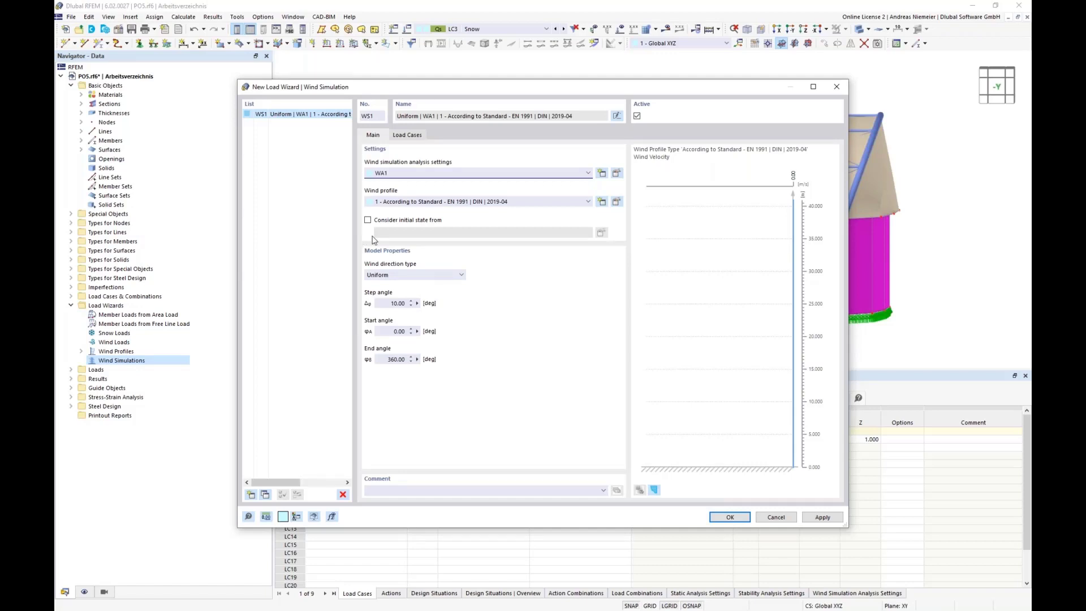
Step: Edit the EN 1991 wind profile and find the Musical Dome in Cologne on the wind load map
click(618, 206)
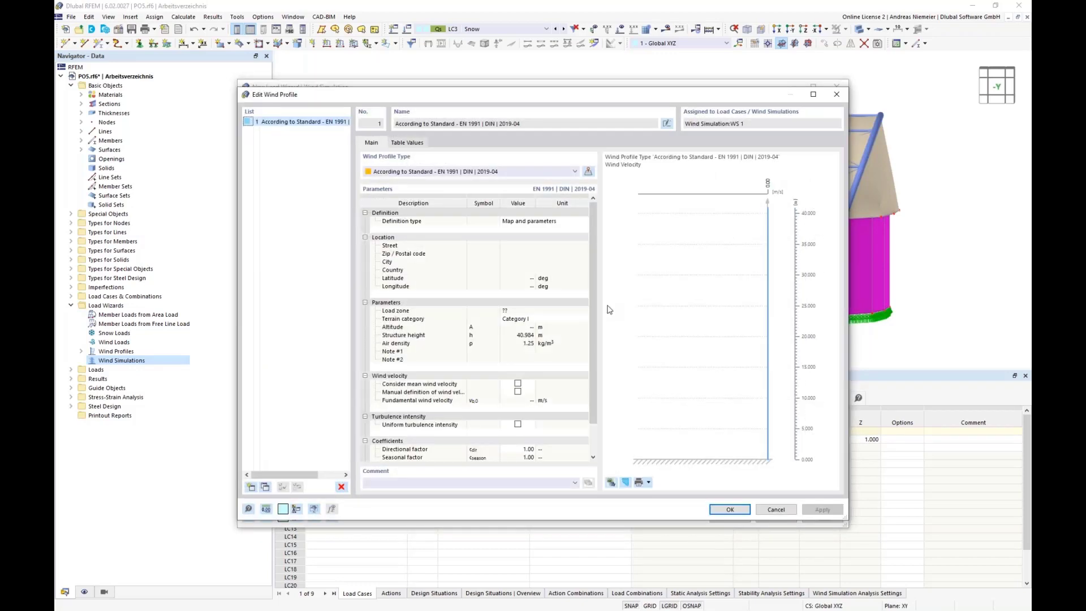
click(588, 171)
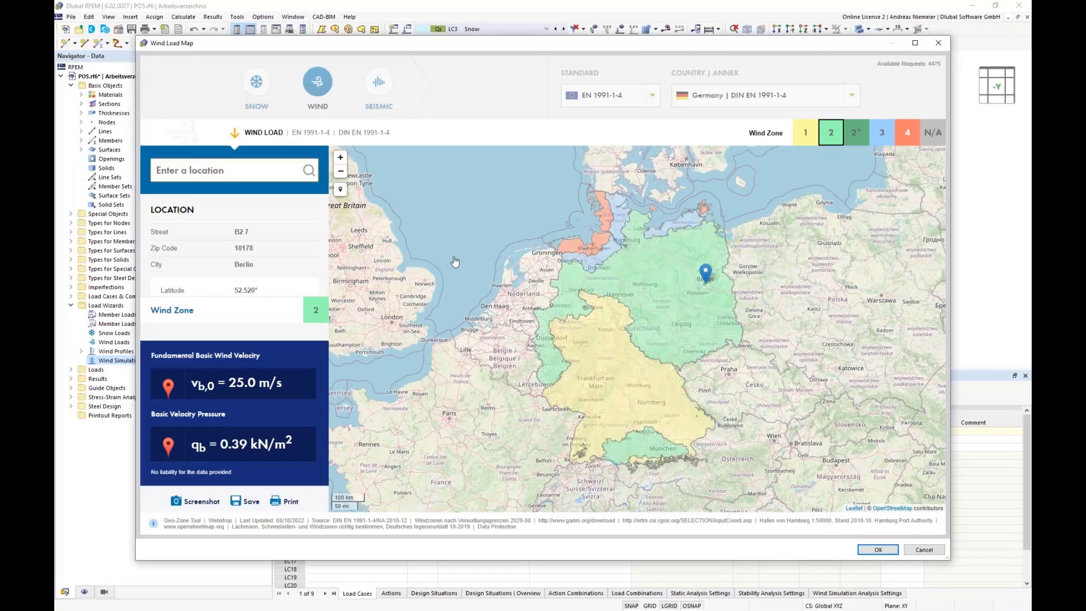
text(musical dom)
text(e)
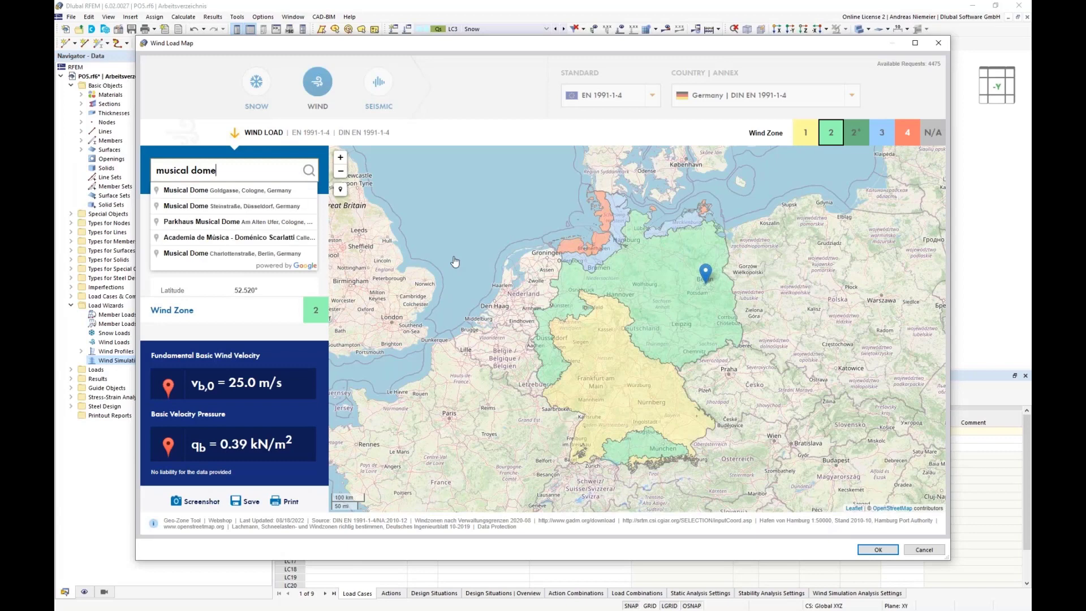
click(207, 191)
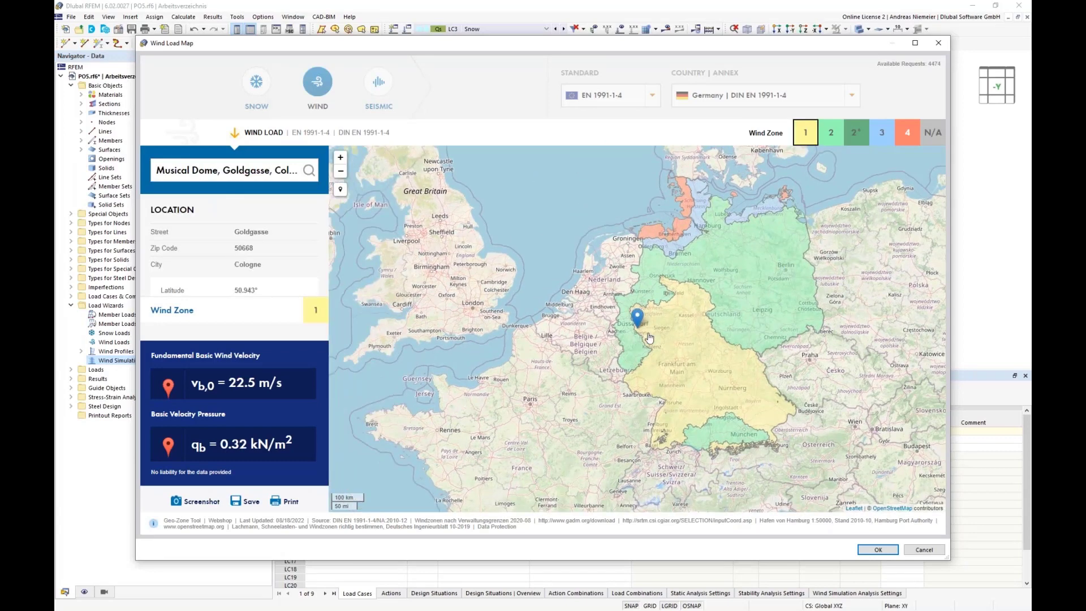
Step: Examine the Cologne site and its river surroundings on the wind load map, and adopt the location for the wind profile
scroll(645, 334, up, 3)
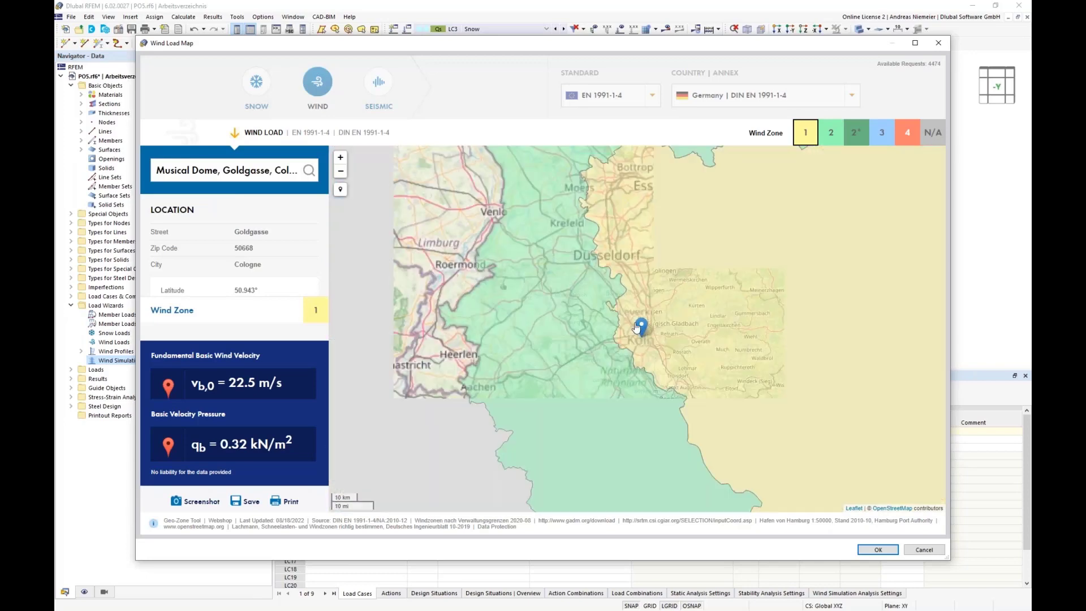
scroll(537, 238, up, 5)
scroll(509, 212, up, 3)
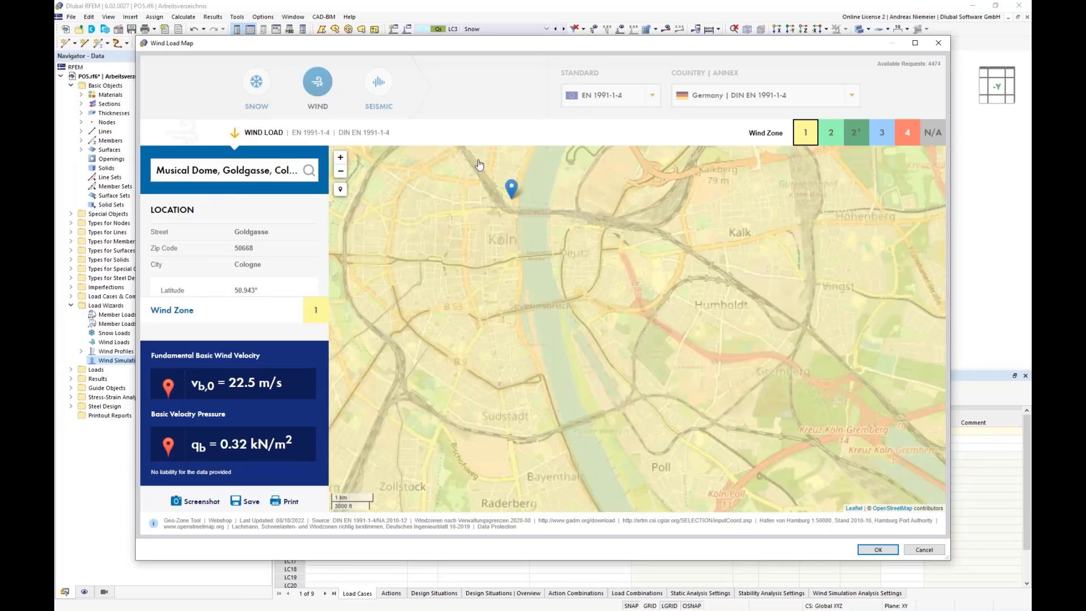
scroll(614, 325, up, 1)
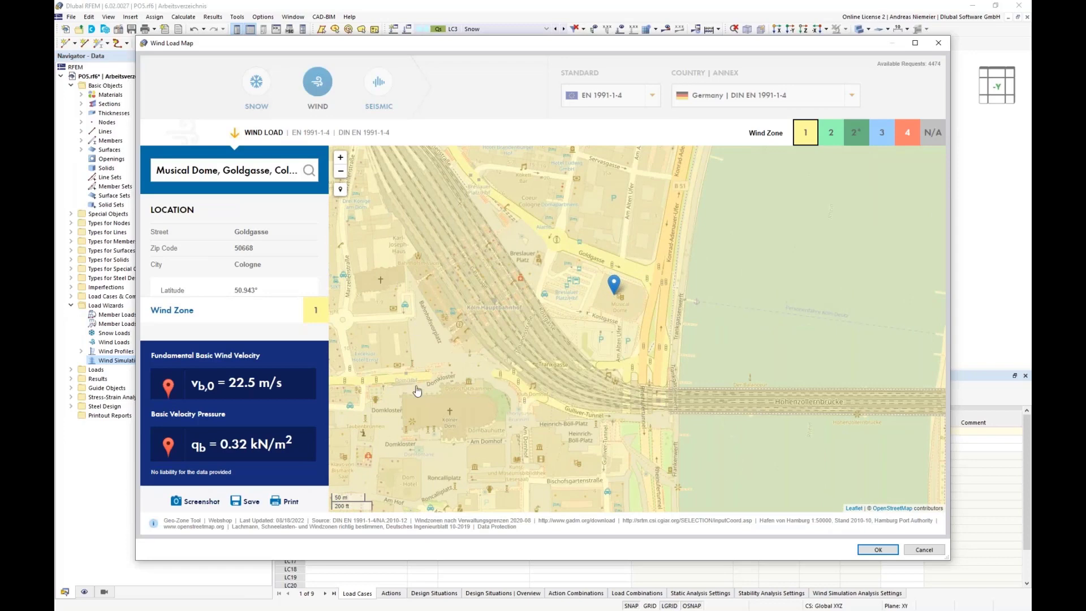
scroll(393, 385, down, 1)
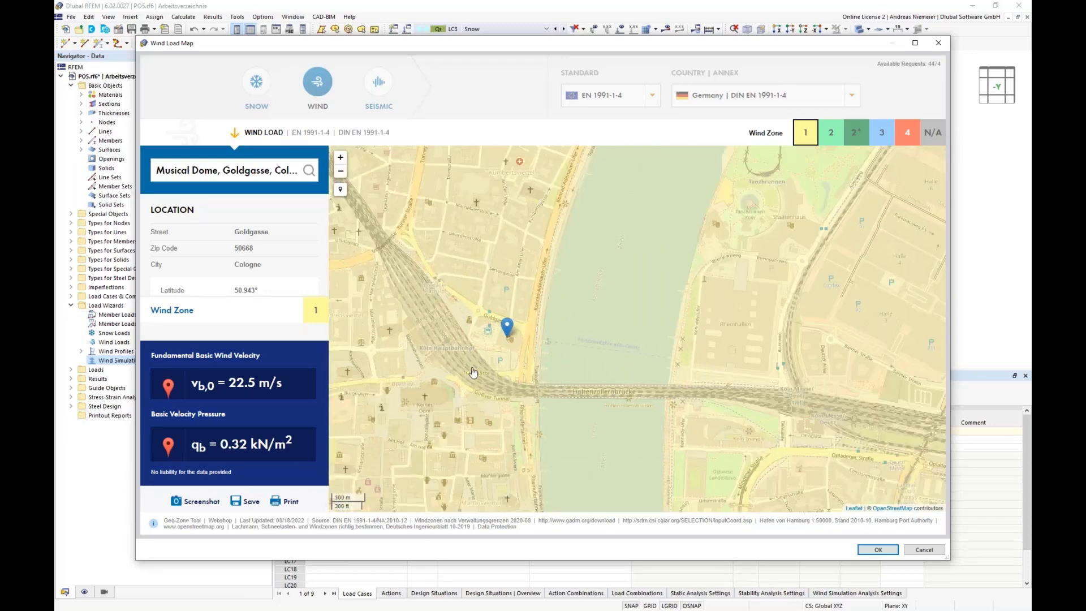
scroll(474, 374, up, 1)
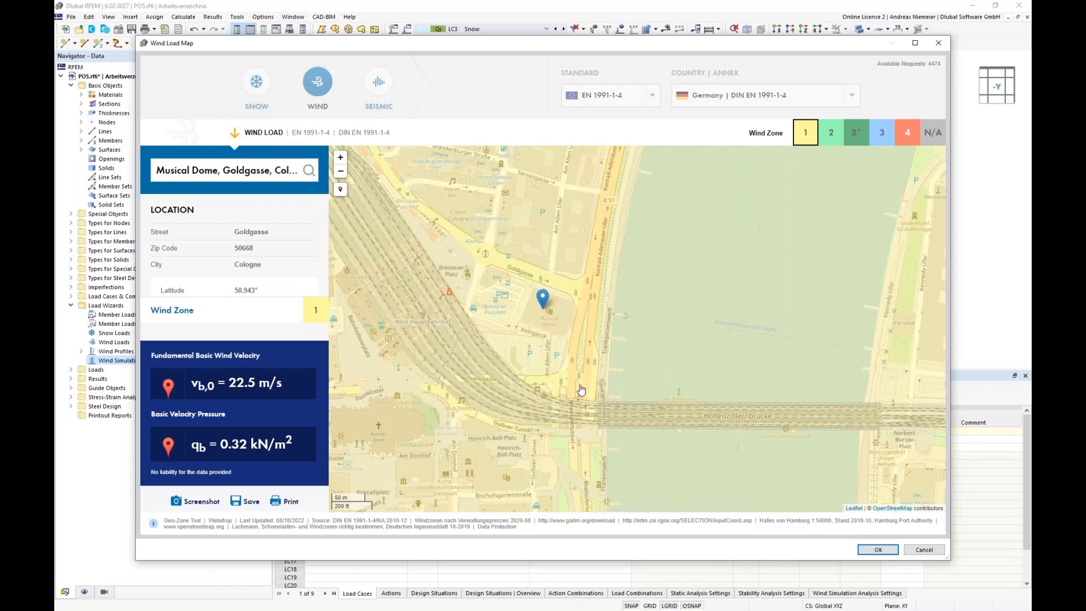
scroll(581, 408, up, 1)
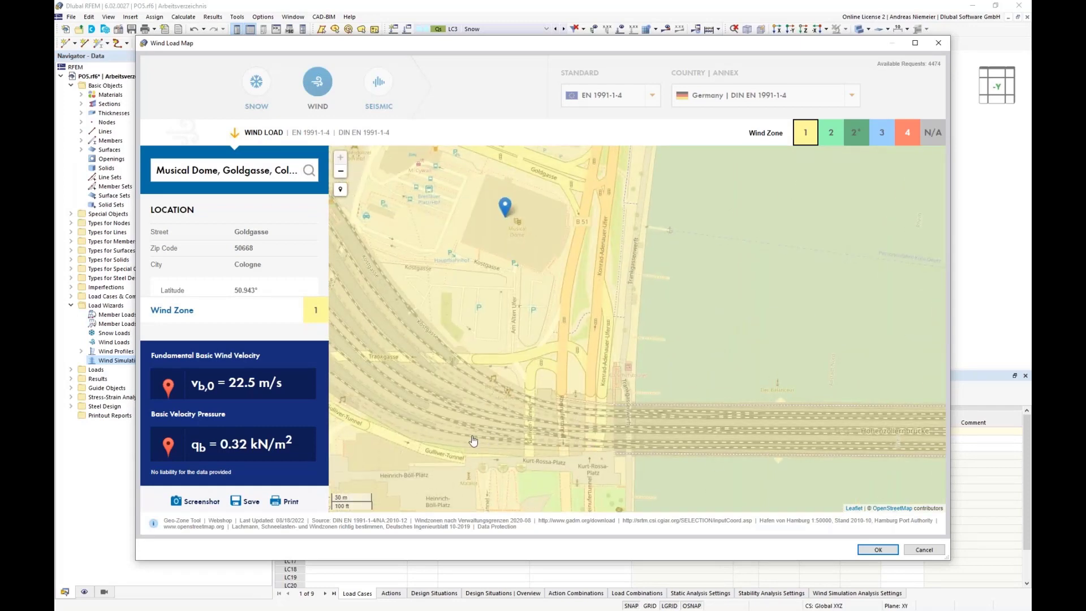
scroll(532, 417, down, 1)
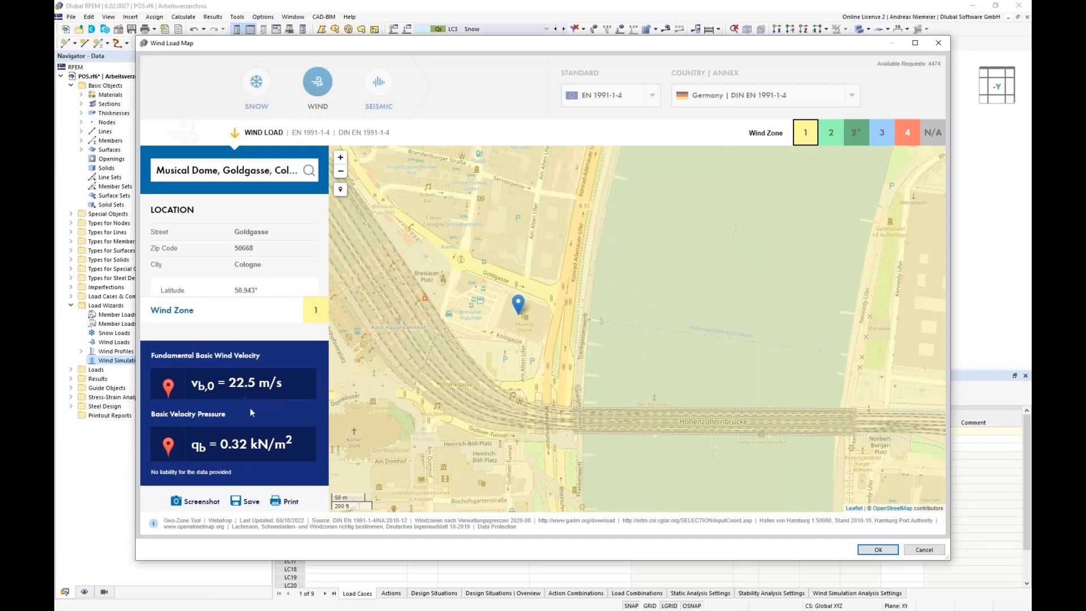
click(878, 551)
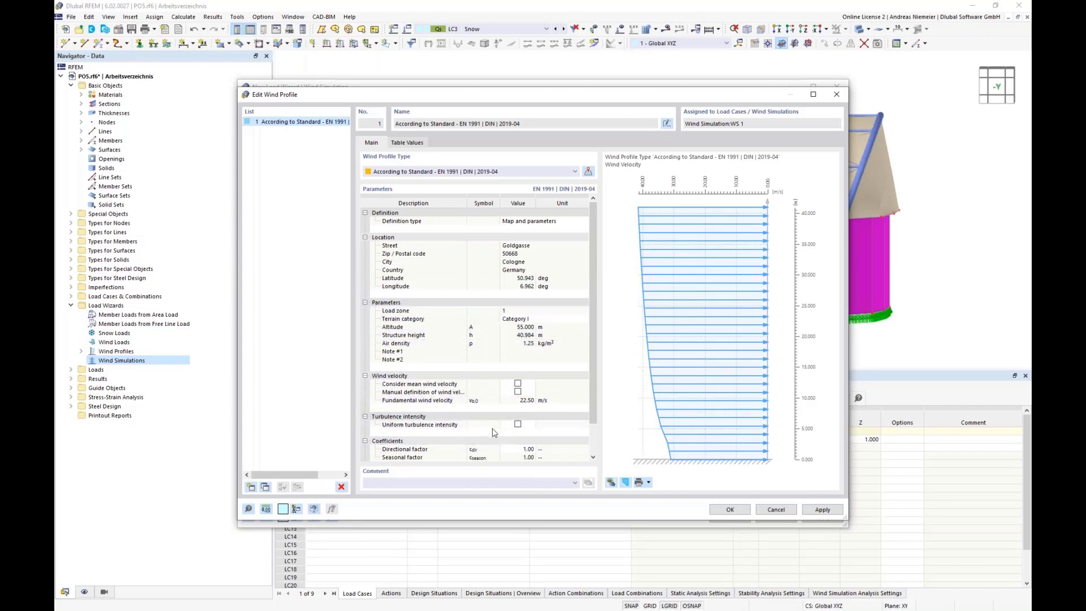
Step: Enable uniform turbulence intensity of 1.00 % in the wind profile, check its turbulence and velocity diagrams, and accept the profile
click(518, 424)
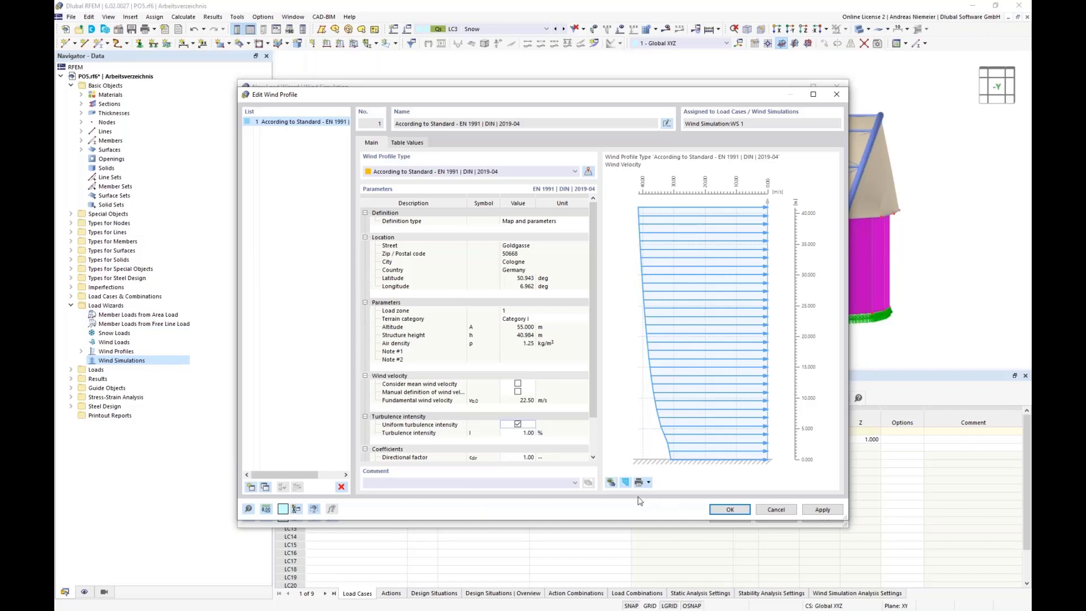
click(627, 484)
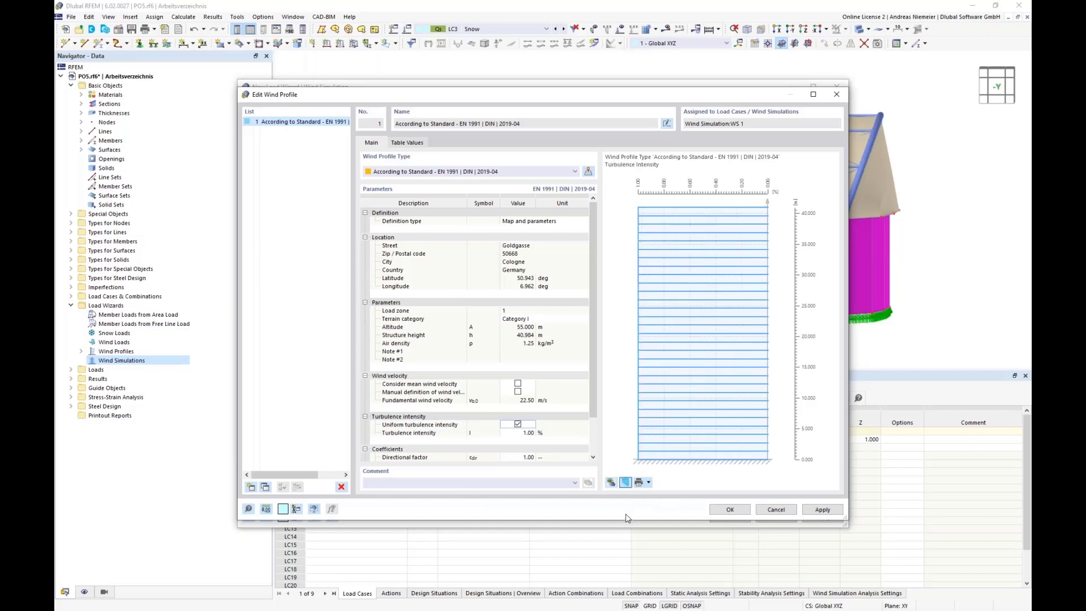
click(626, 484)
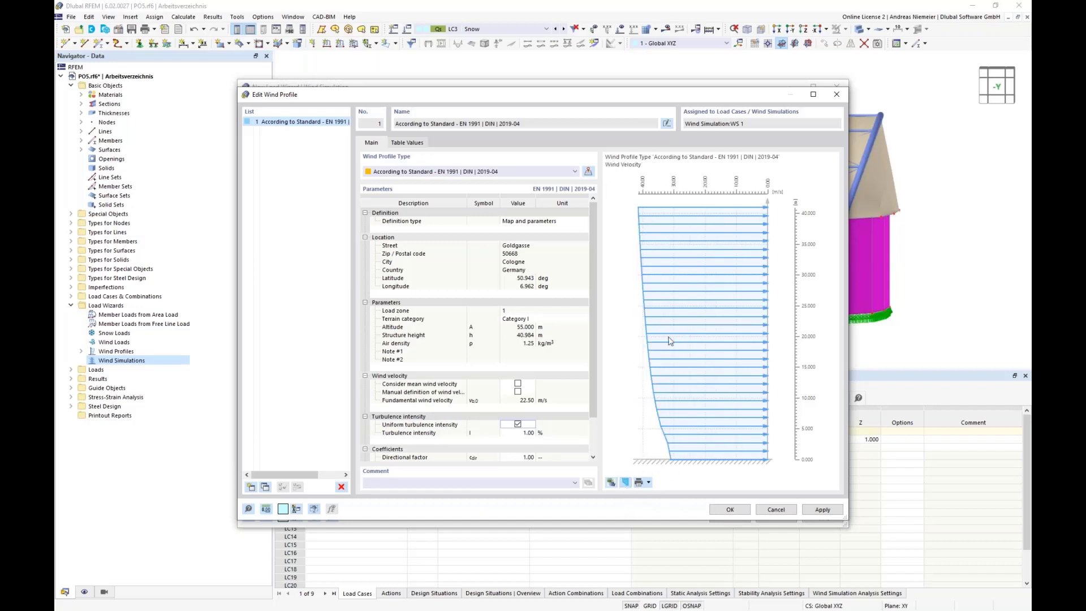
click(730, 510)
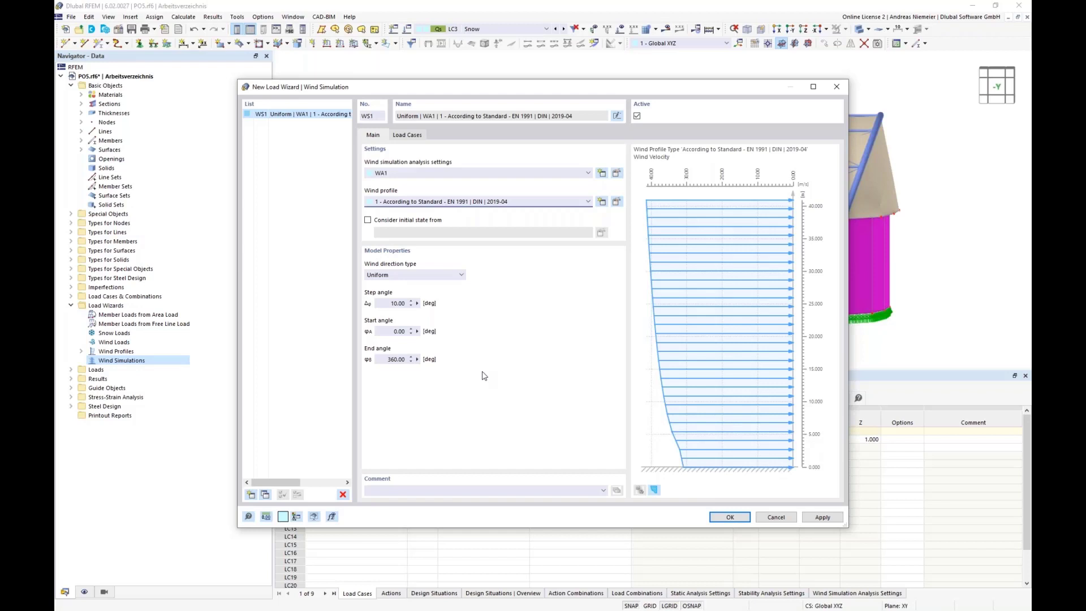
Step: Set the wind direction step angle to 90 degrees and check the load cases generated for each direction
click(380, 303)
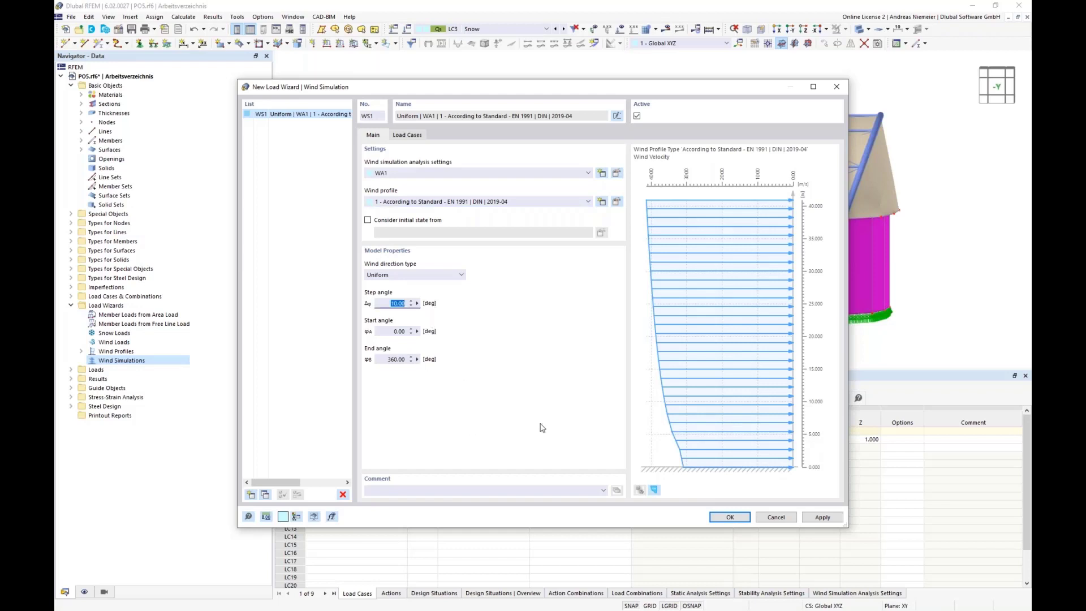
text(90)
click(385, 331)
click(407, 135)
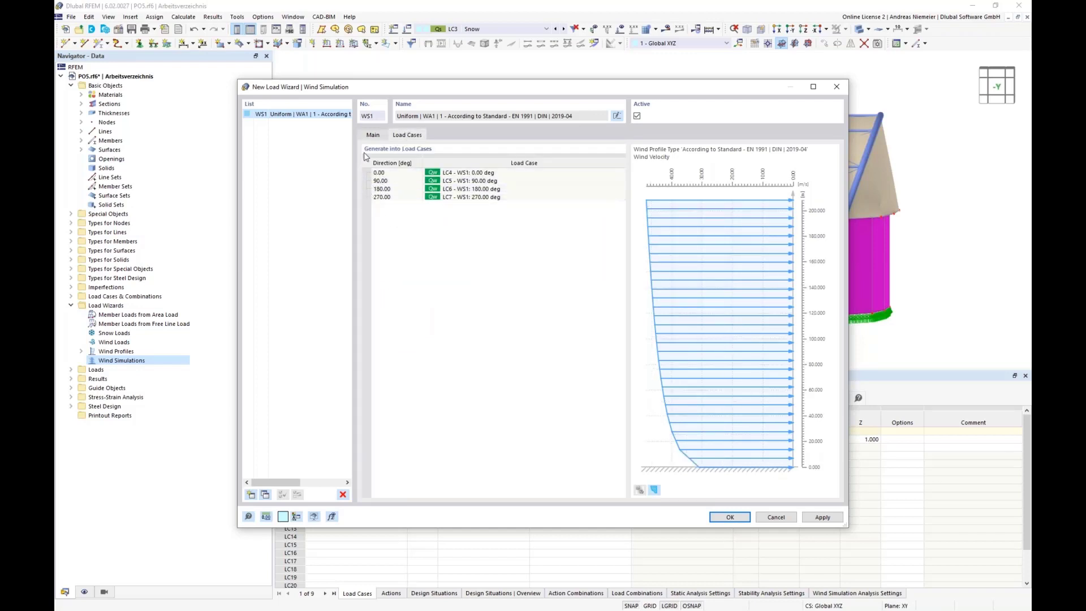
click(374, 136)
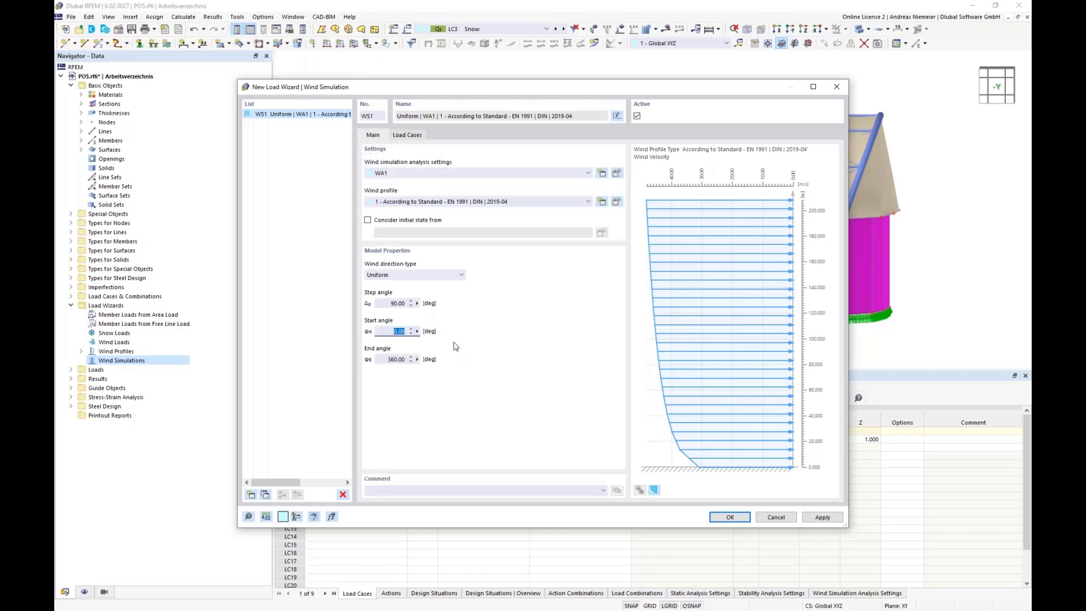
Step: Switch the wind direction type to User-Defined, keep only directions 0, 90 and 180 degrees, and create the wind simulation
click(422, 279)
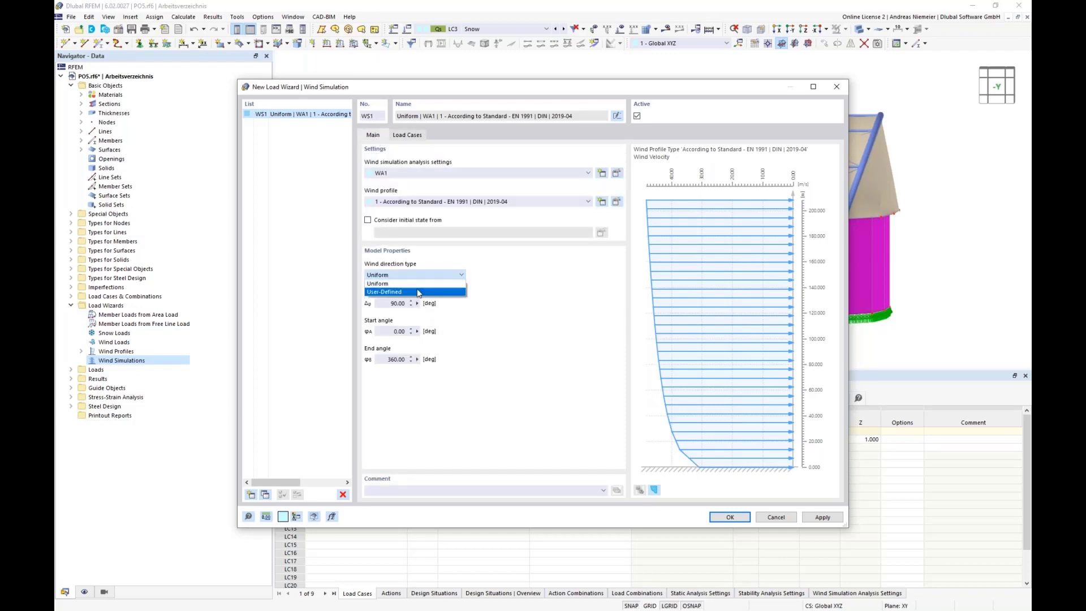
click(416, 292)
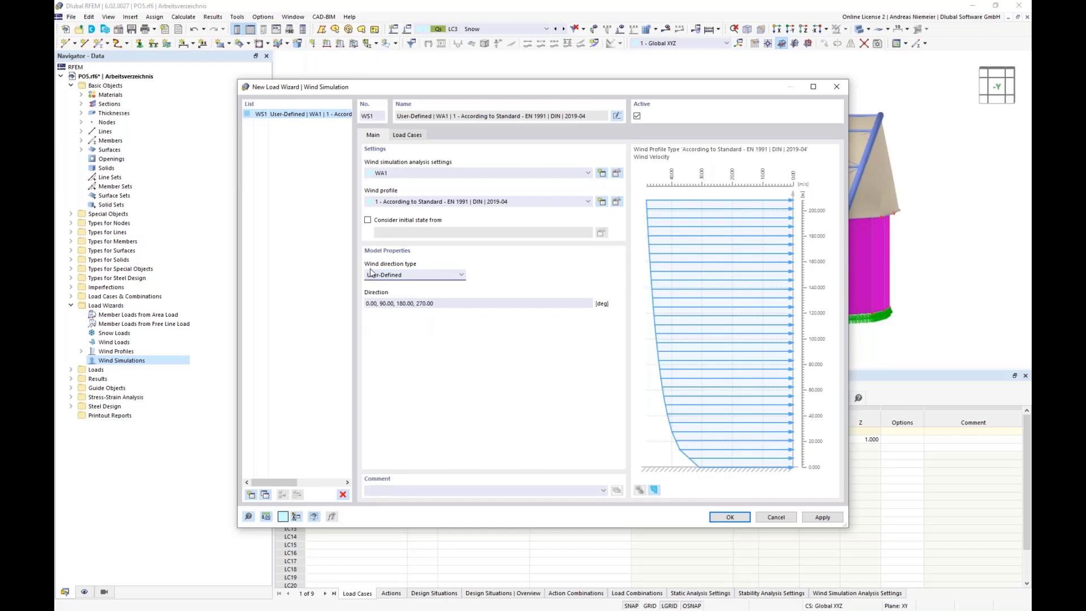
drag(412, 302, 449, 304)
key(BackSpace)
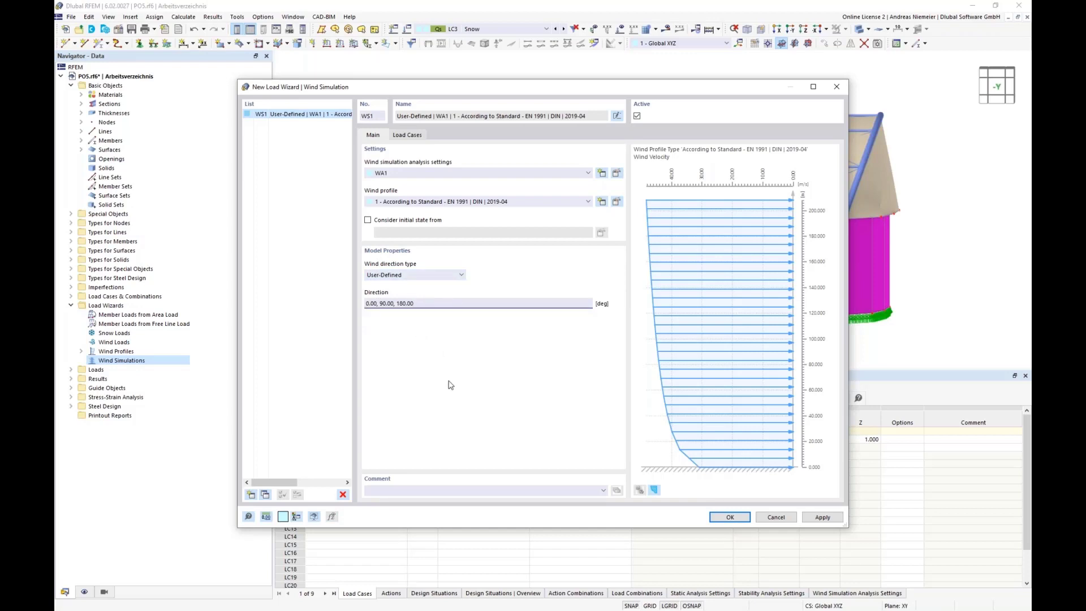
click(408, 138)
click(628, 355)
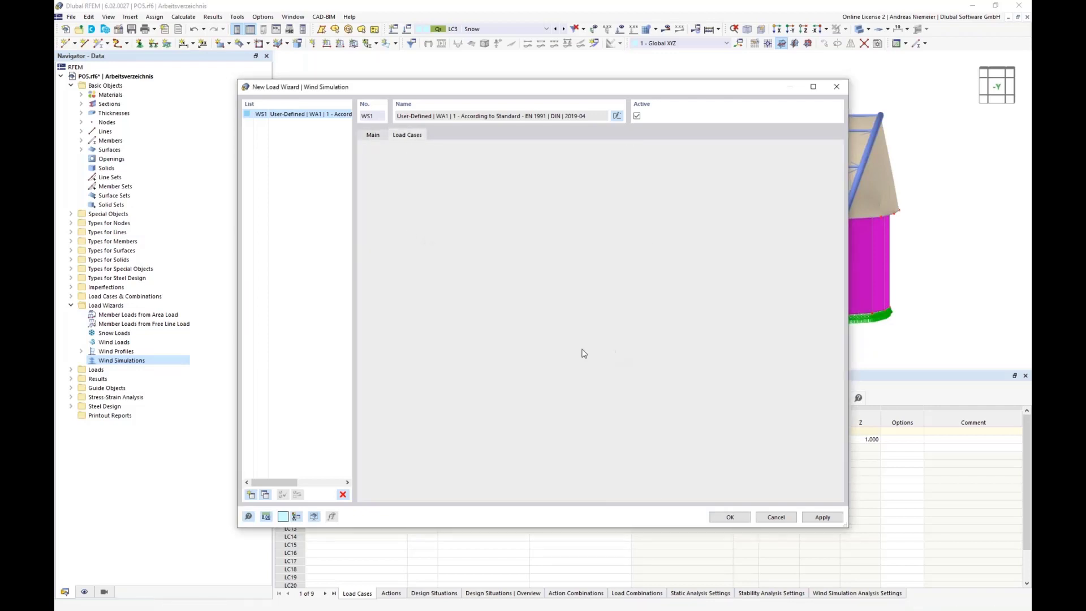
click(729, 516)
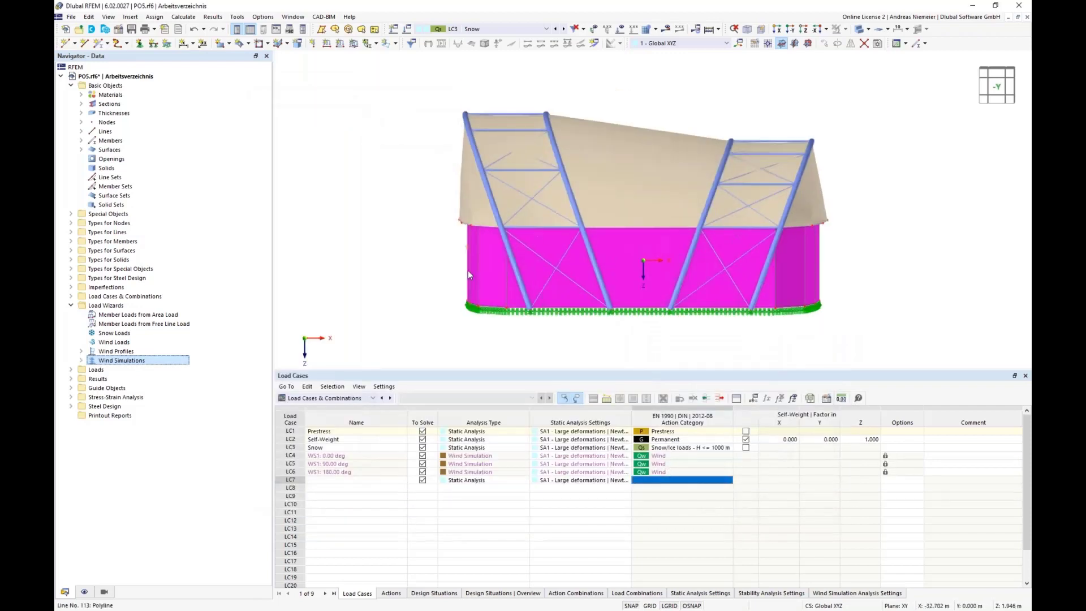
Step: Display the loads and view the wind tunnel and velocity profile for wind load cases LC4 and LC5
scroll(468, 271, down, 3)
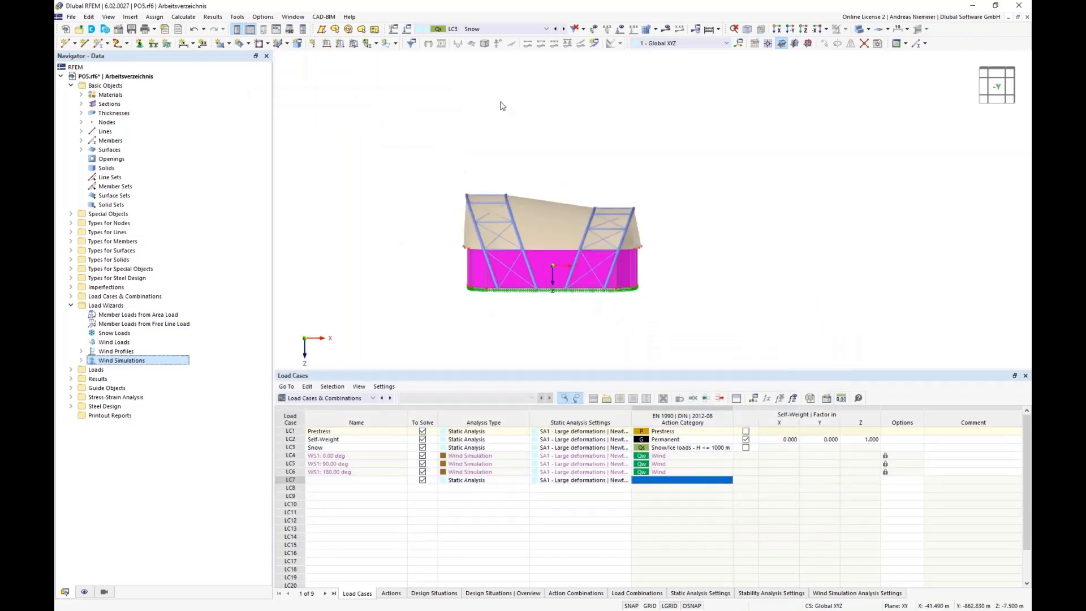
click(620, 33)
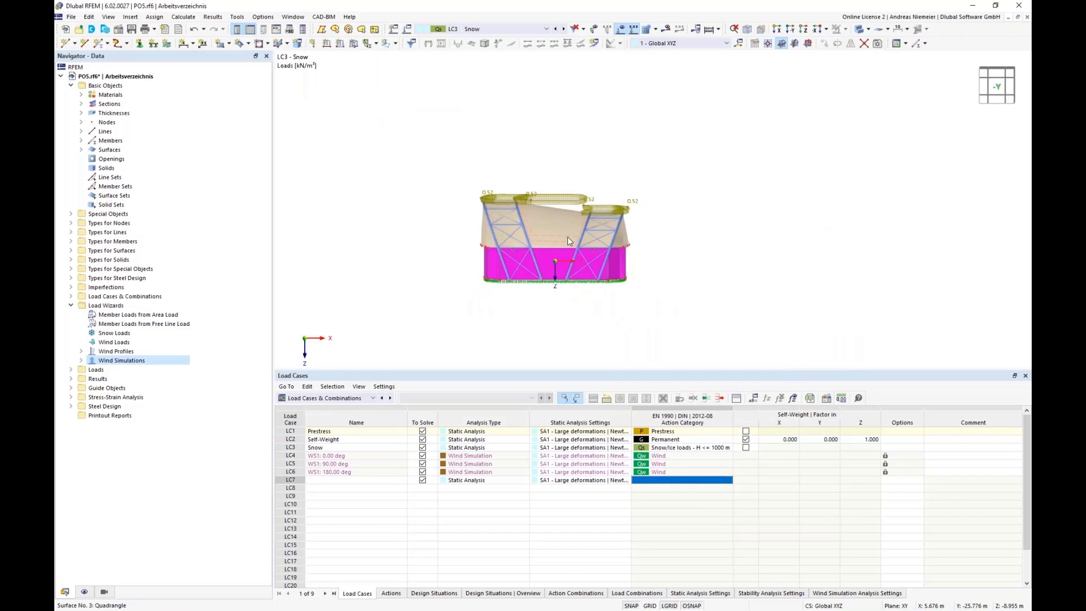
click(564, 30)
scroll(571, 235, down, 1)
scroll(563, 261, down, 2)
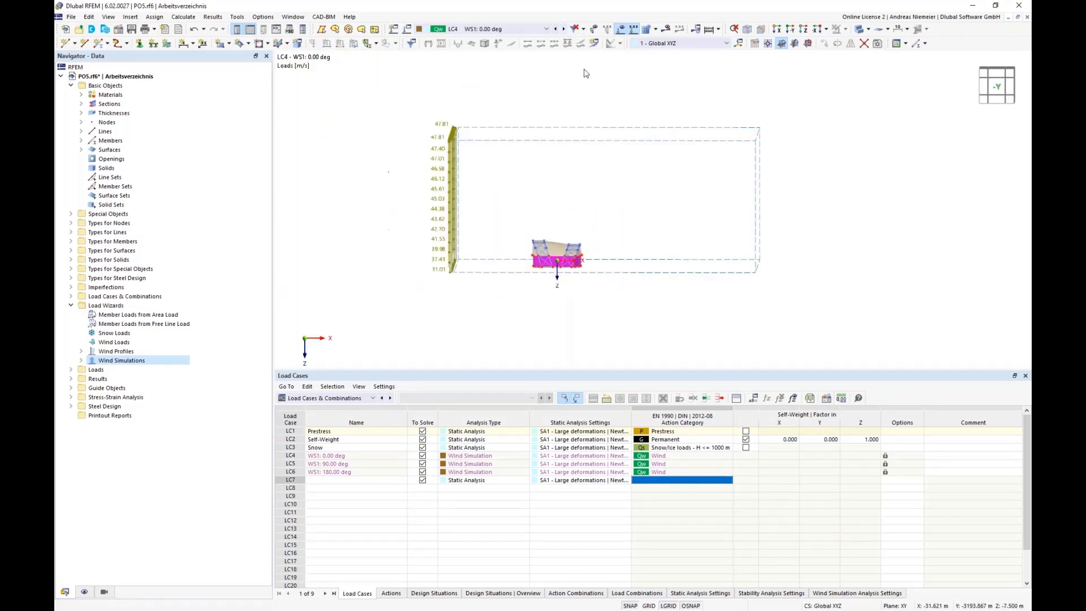
click(564, 30)
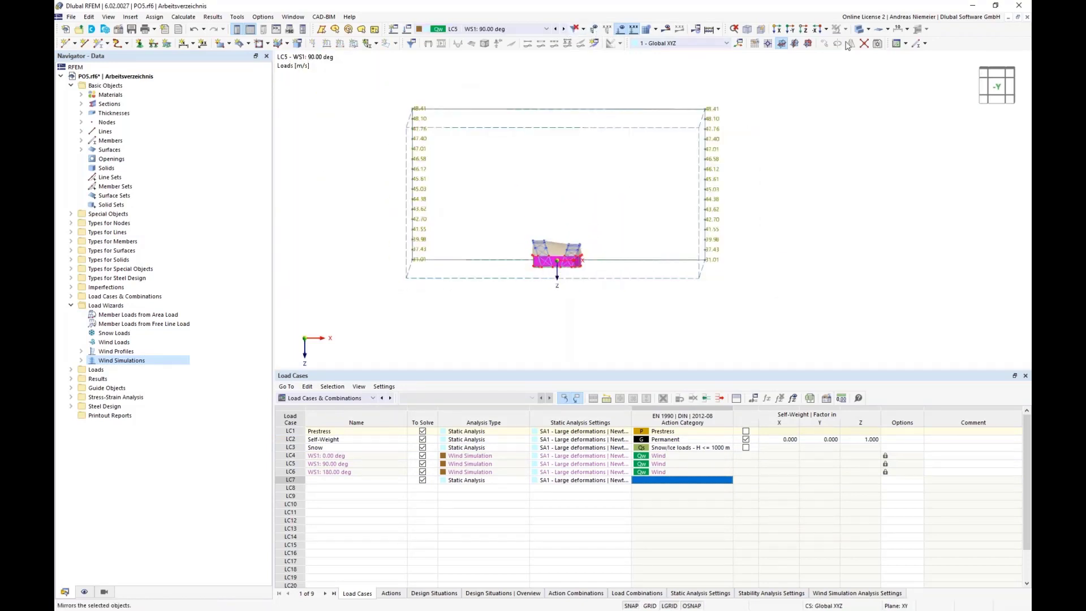
Step: Compare the wind tunnels and inflow directions of wind load cases LC5, LC6 and LC4 in plan and 3D view
click(809, 33)
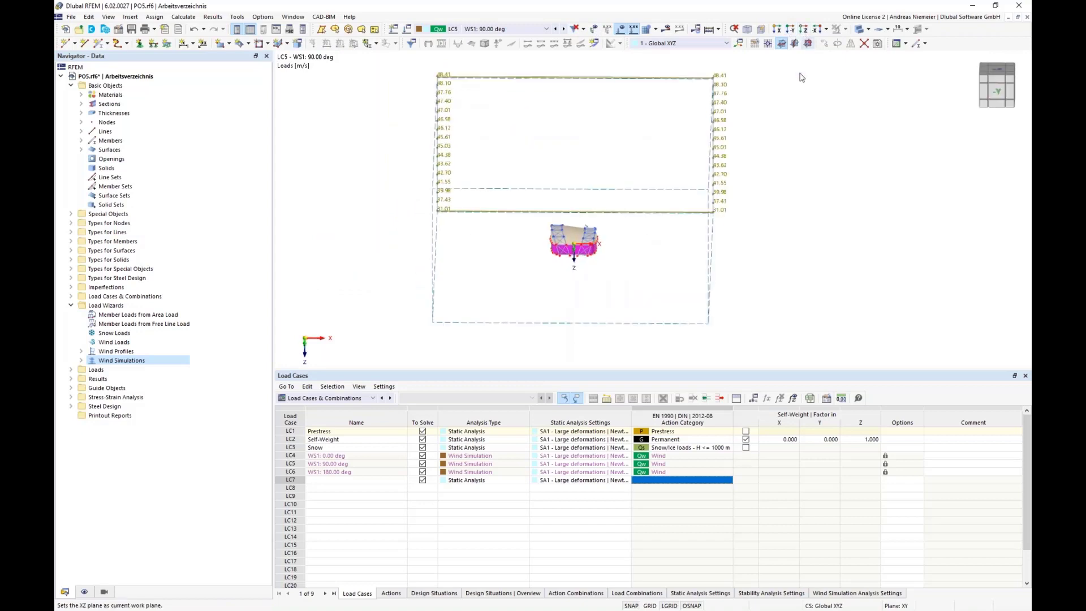
click(564, 30)
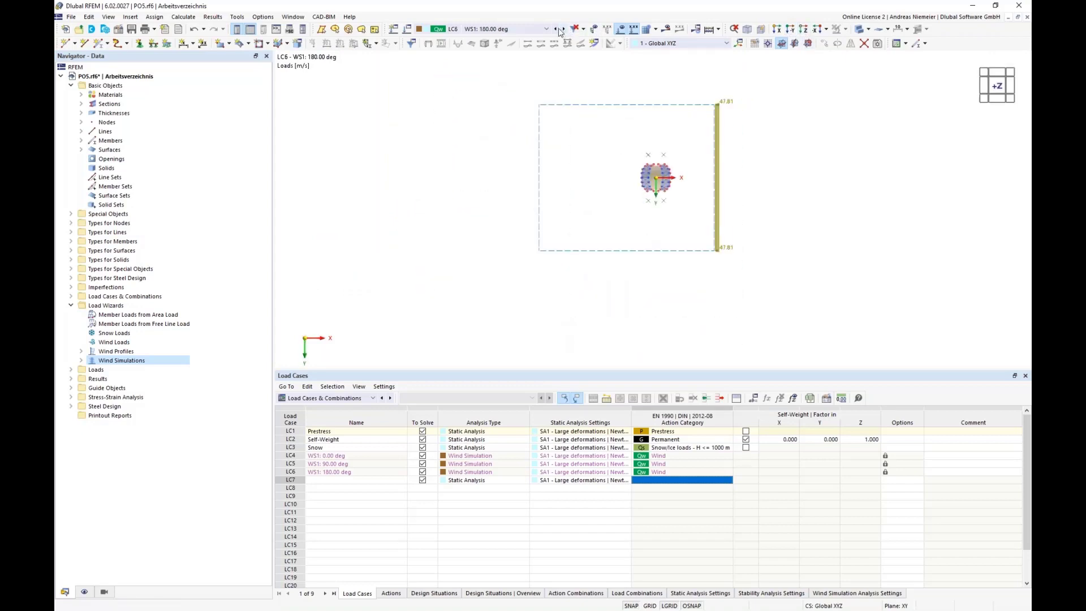
click(557, 29)
click(558, 29)
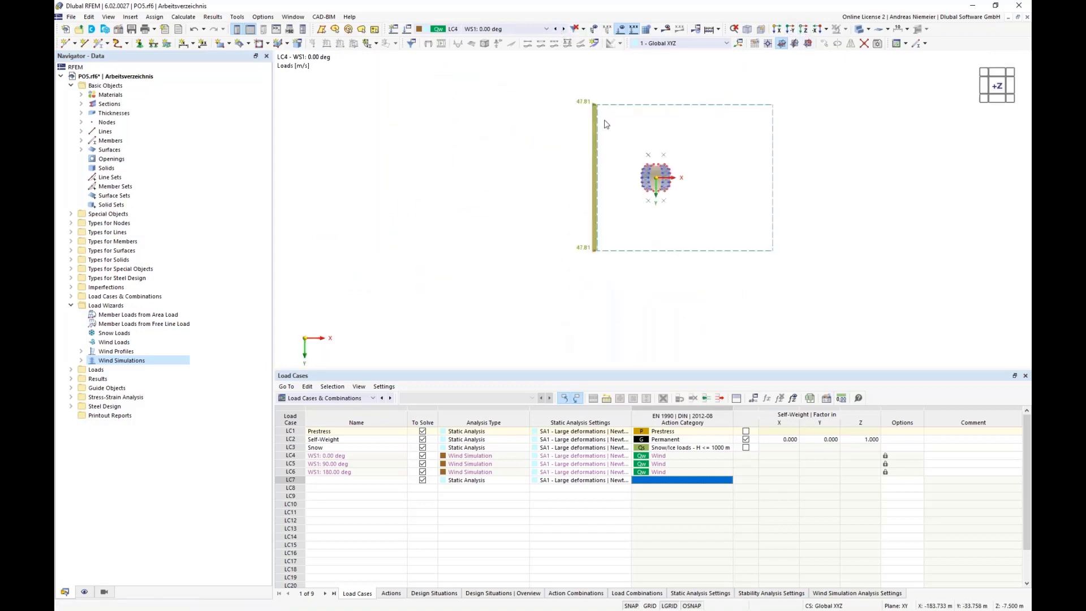
click(747, 30)
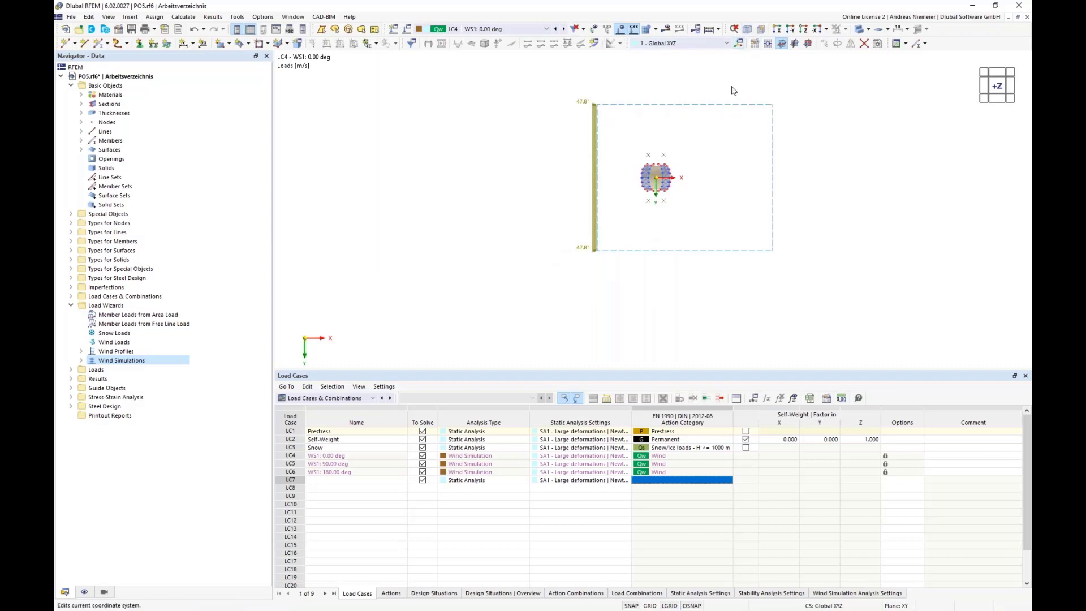
scroll(487, 341, down, 3)
middle_drag(452, 336, 428, 314)
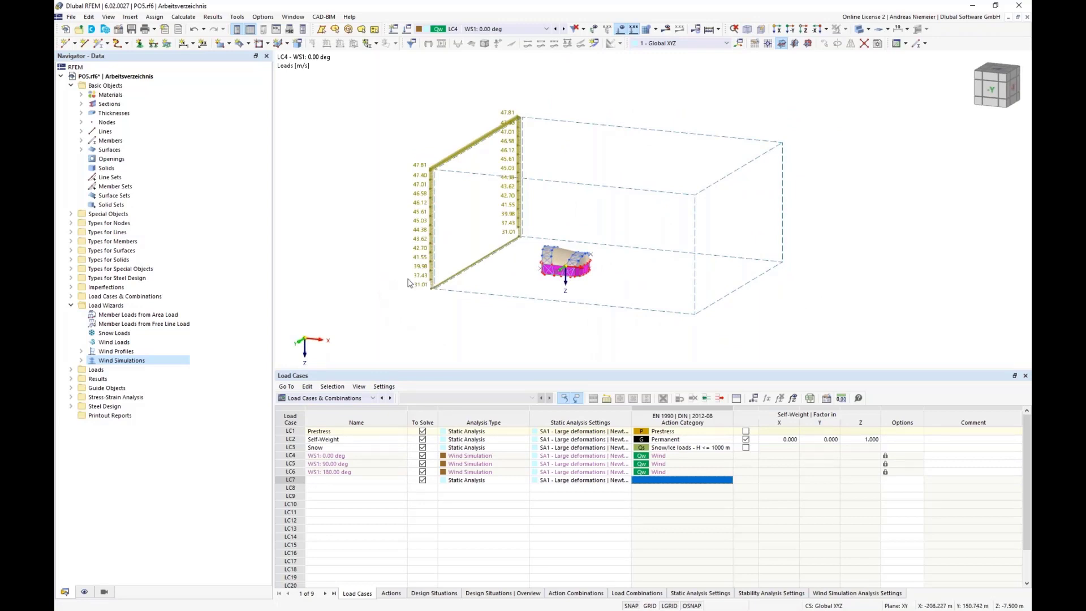
Step: Delete the serviceability design situations DS2 to DS4, keeping only the ULS design situation DS1
click(406, 46)
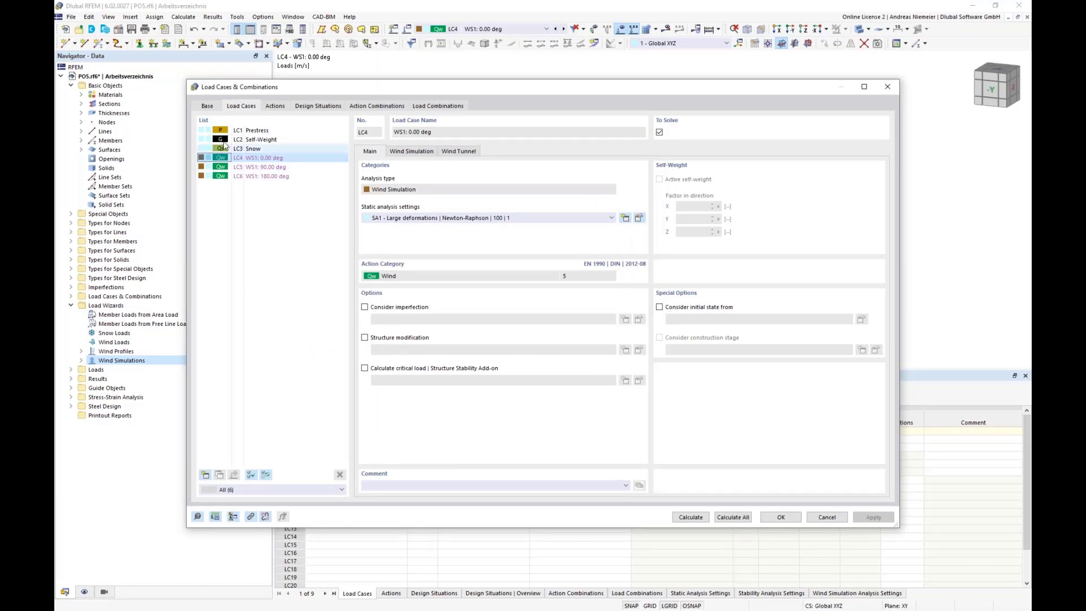
click(206, 106)
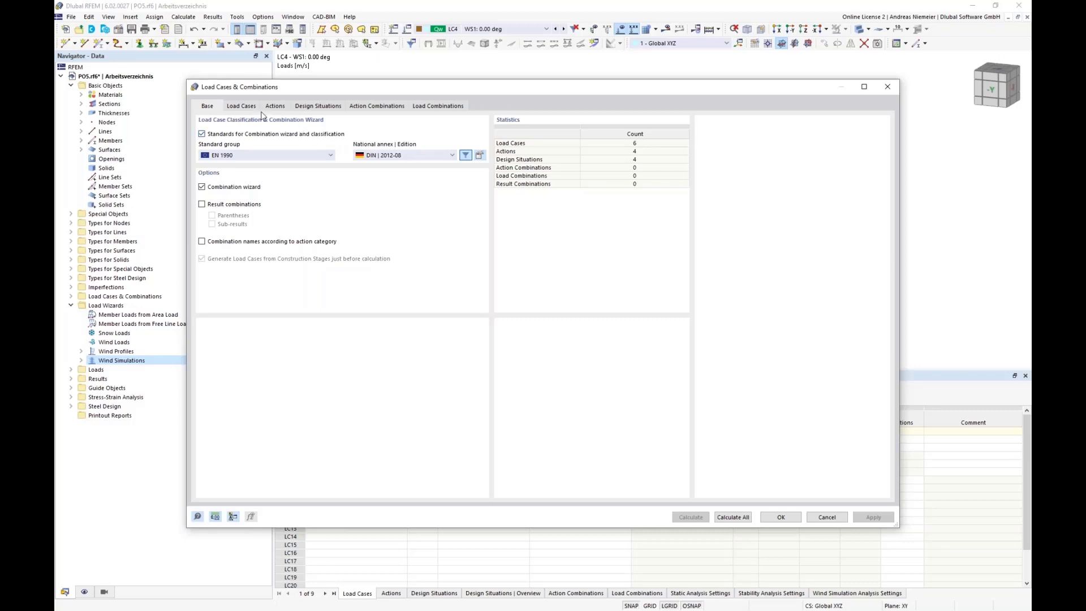
click(307, 105)
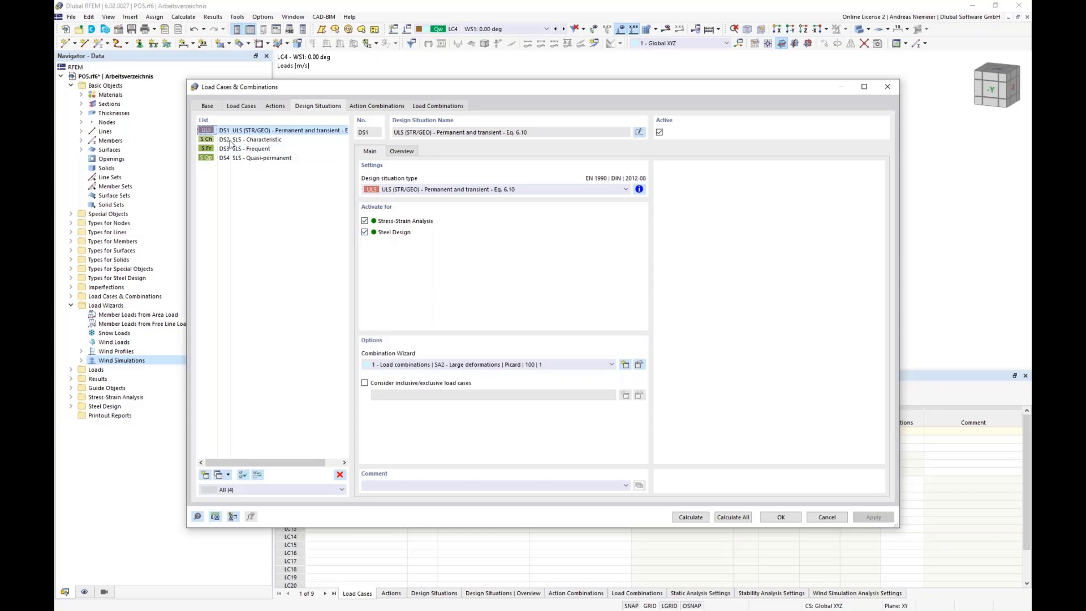
drag(226, 140, 250, 197)
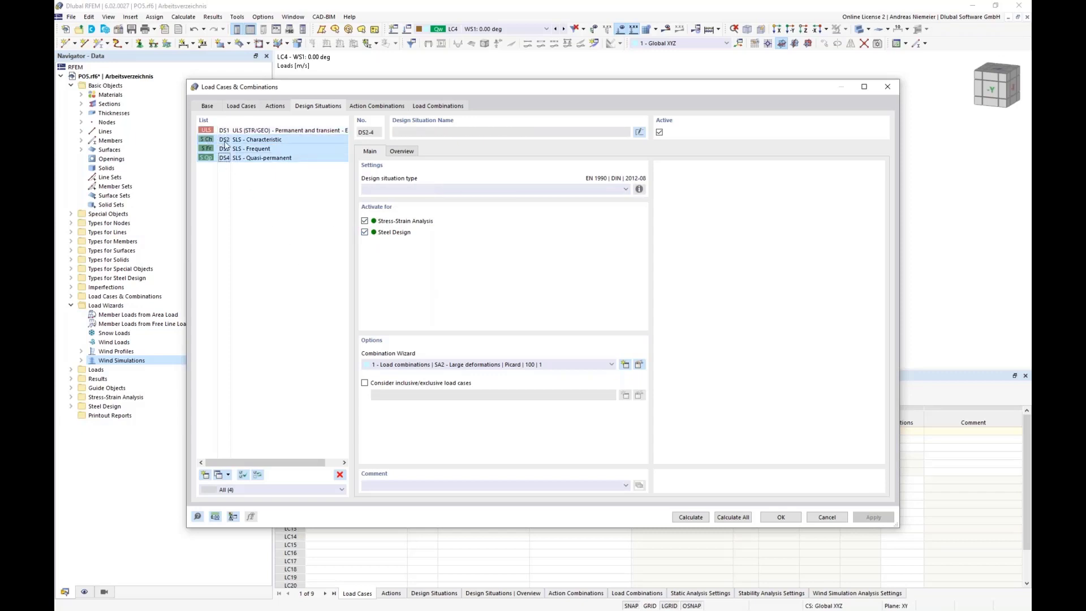
click(339, 475)
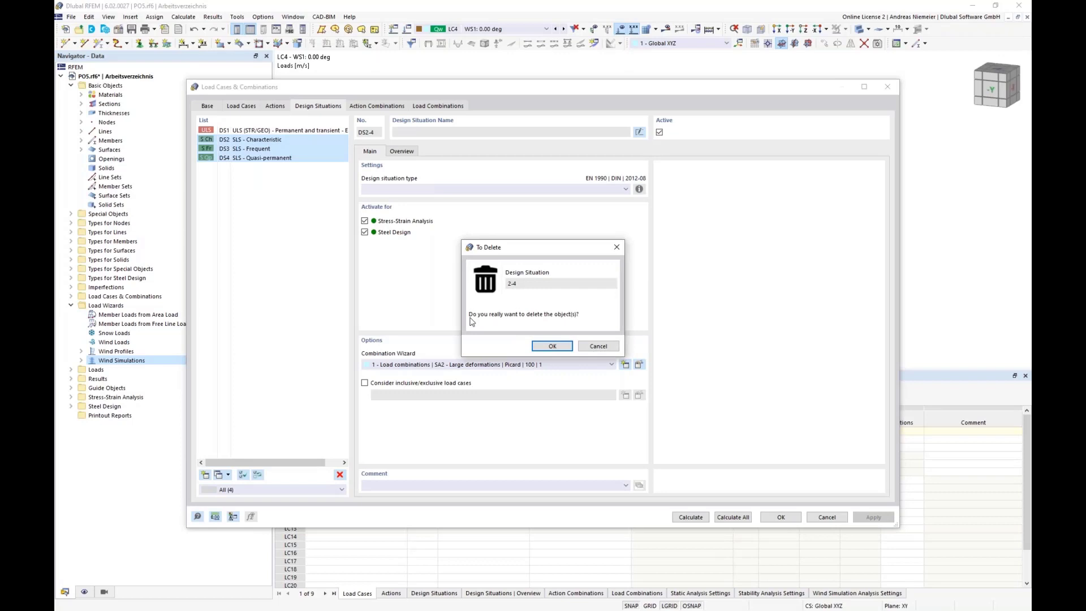
click(552, 346)
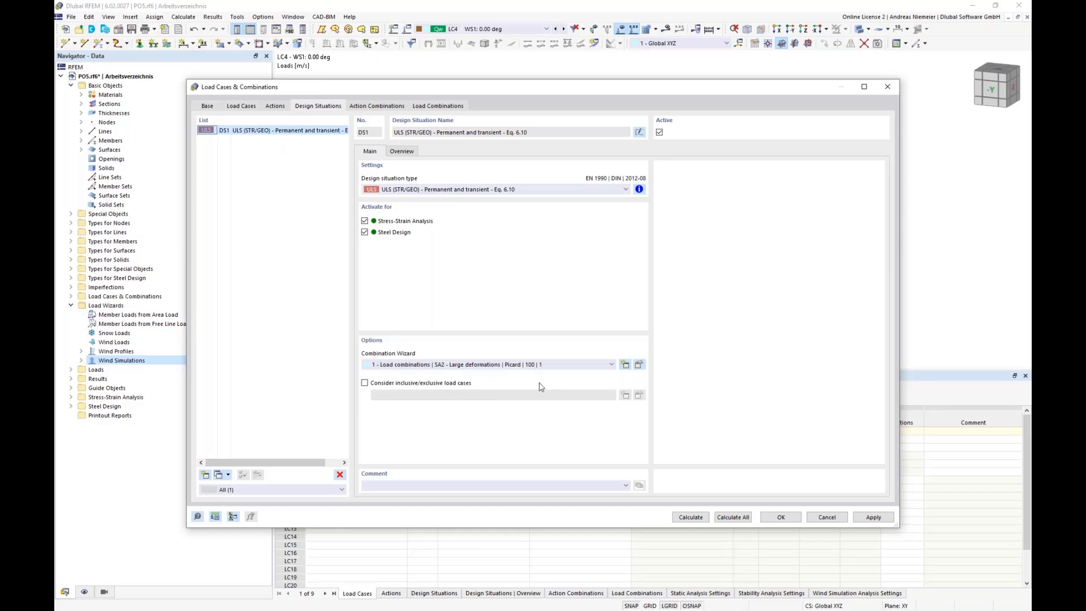
Step: Set the iterative method of static analysis settings SA2, used by DS1's combination wizard, to Newton-Raphson
click(639, 364)
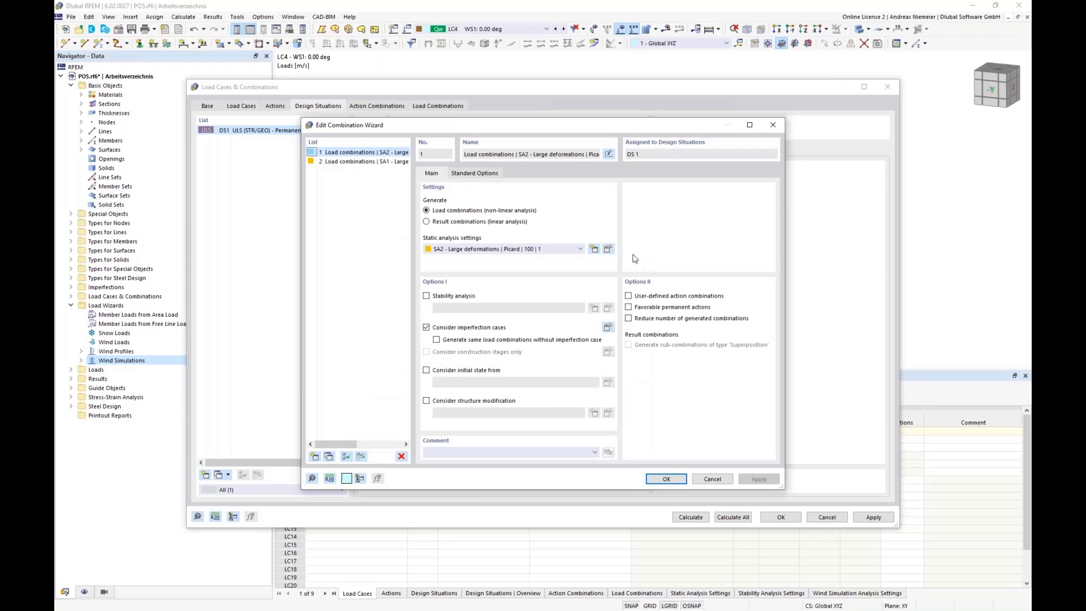
click(608, 250)
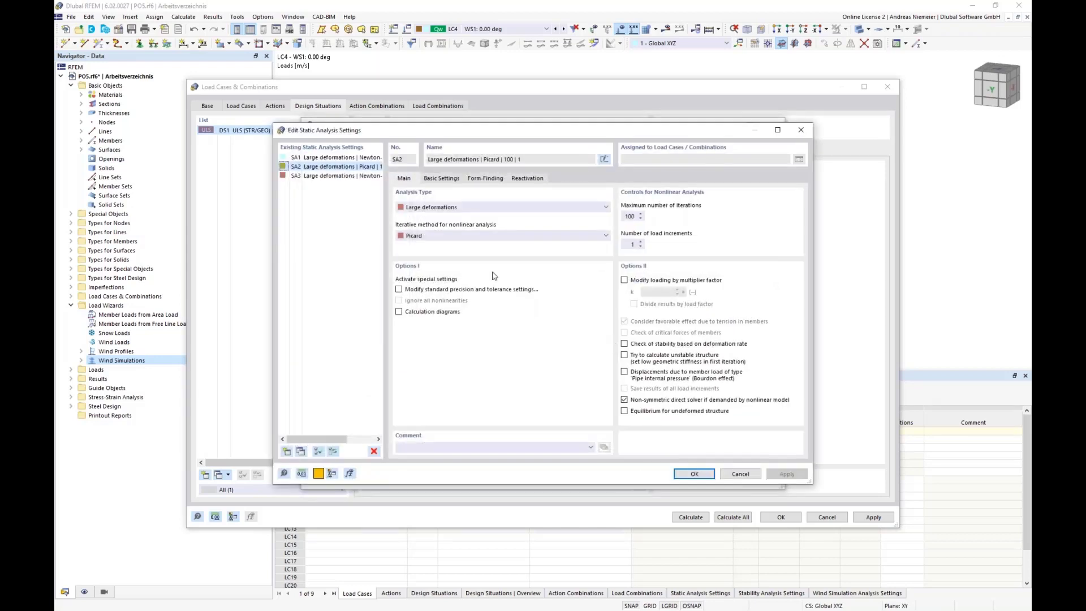
click(460, 237)
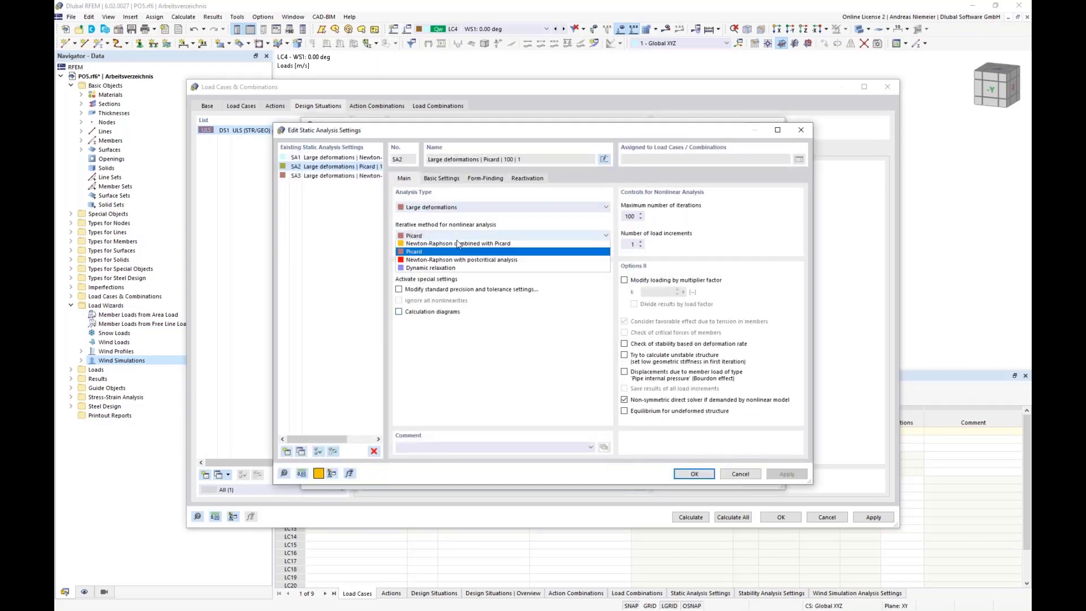
click(439, 253)
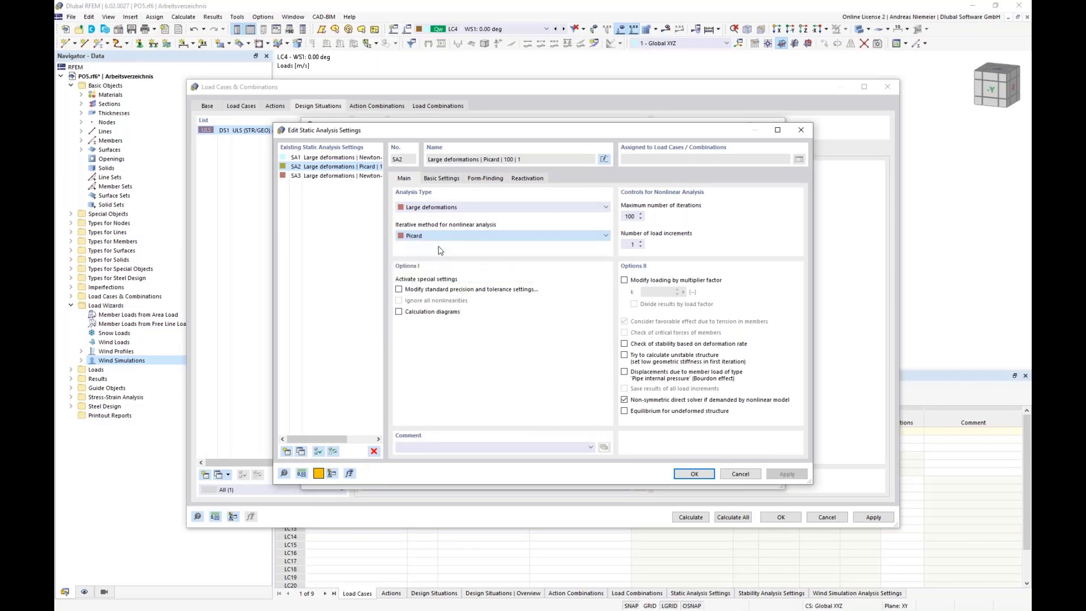
click(699, 476)
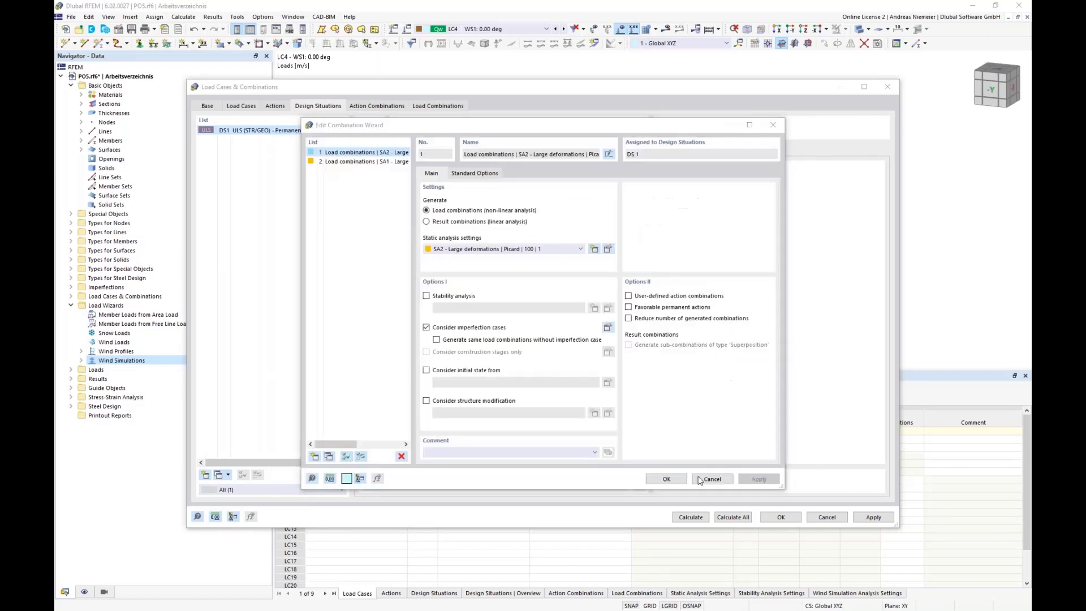
Step: Disable imperfection cases in the combination wizard and consider the initial state from LC1 - Prestress
click(431, 327)
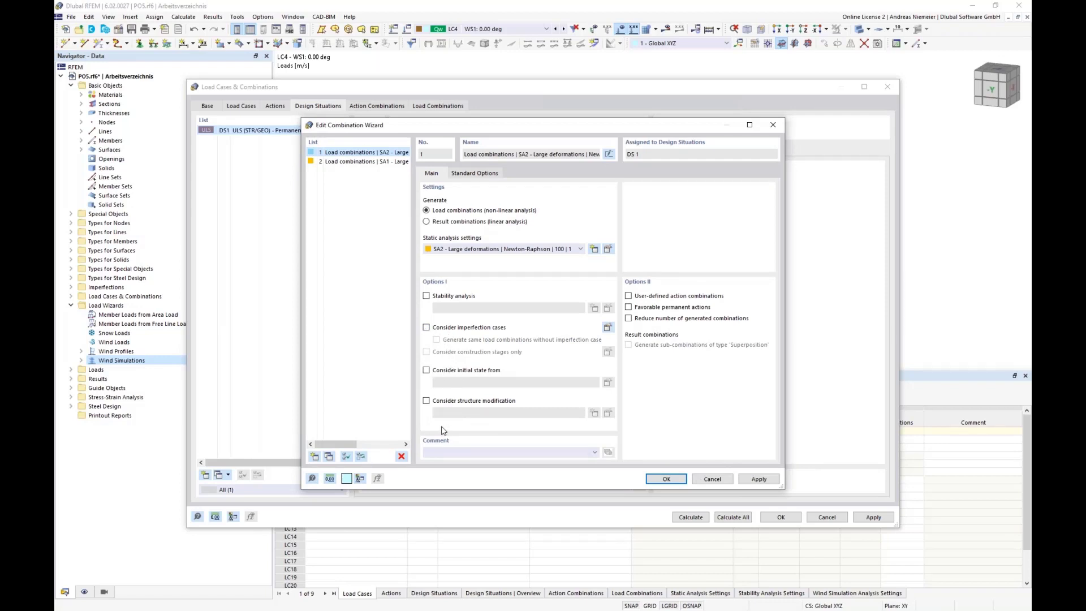
click(433, 371)
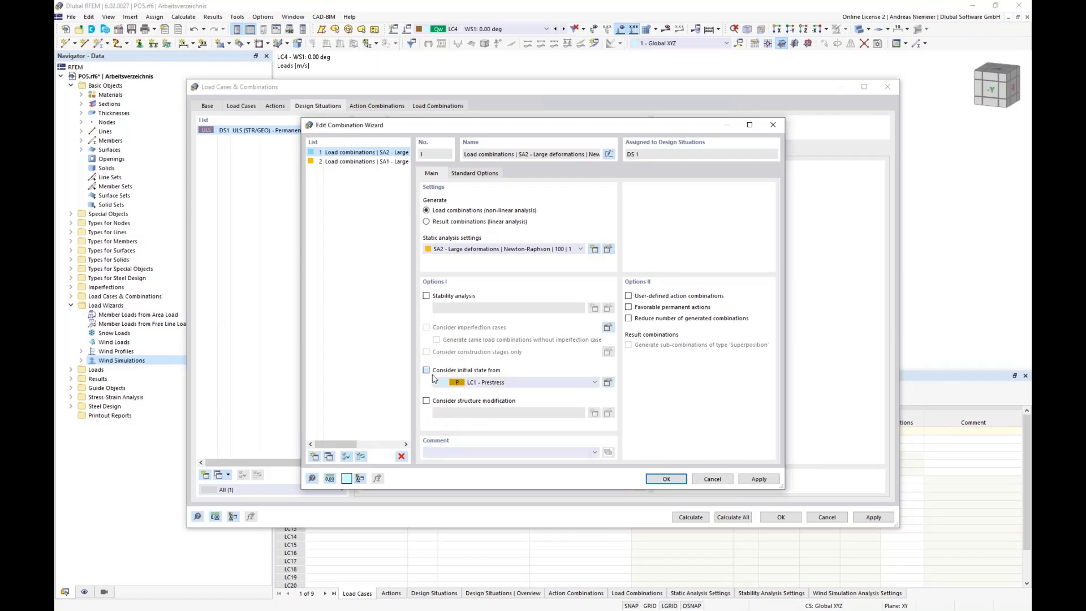
click(485, 383)
click(485, 394)
click(665, 479)
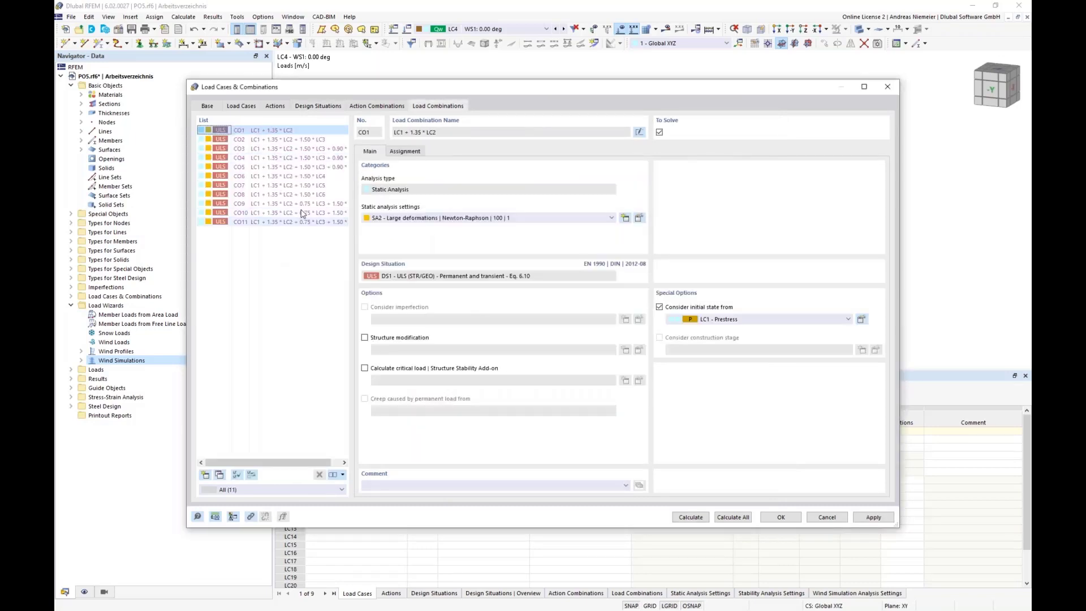
Step: Check the load case assignments and factors of load combinations CO2 to CO10, and accept the load cases and combinations
click(416, 154)
click(314, 140)
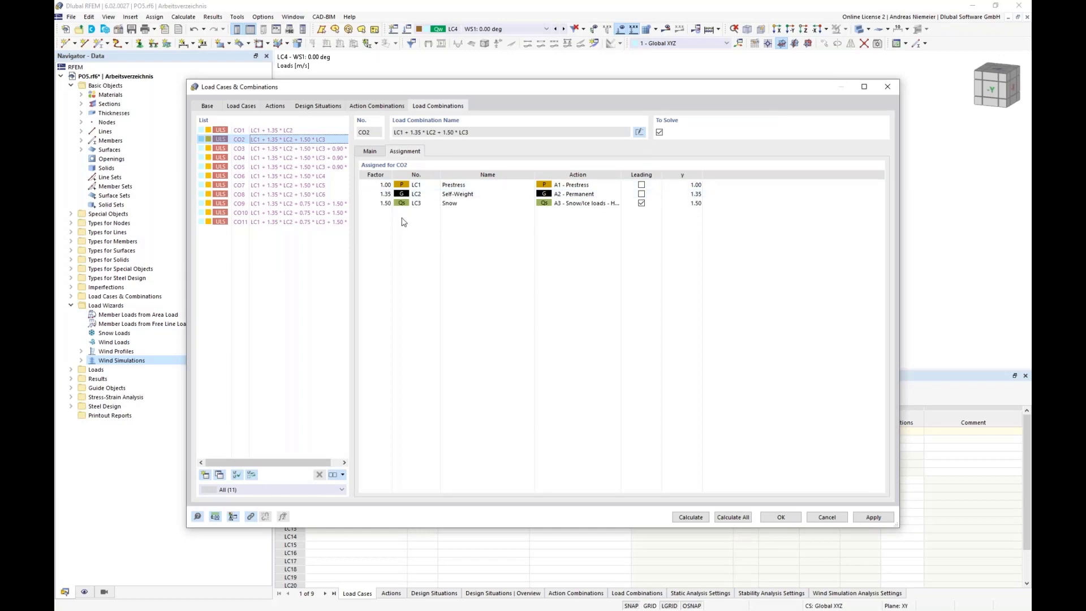
key(Down)
key(Down)
key(Down)
key(Down)
key(Down)
key(Down)
key(Down)
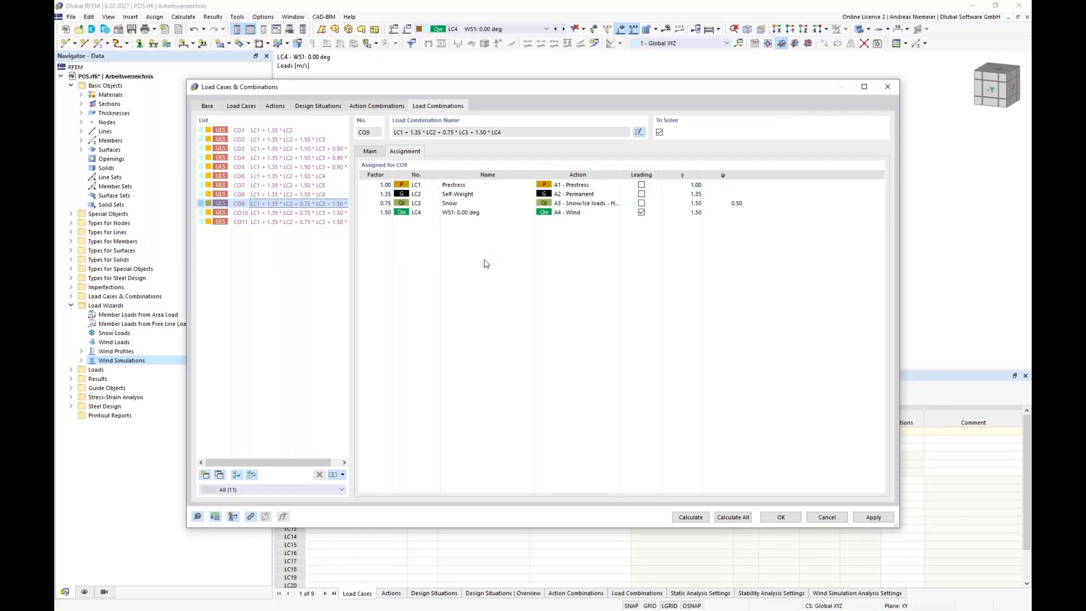
key(Down)
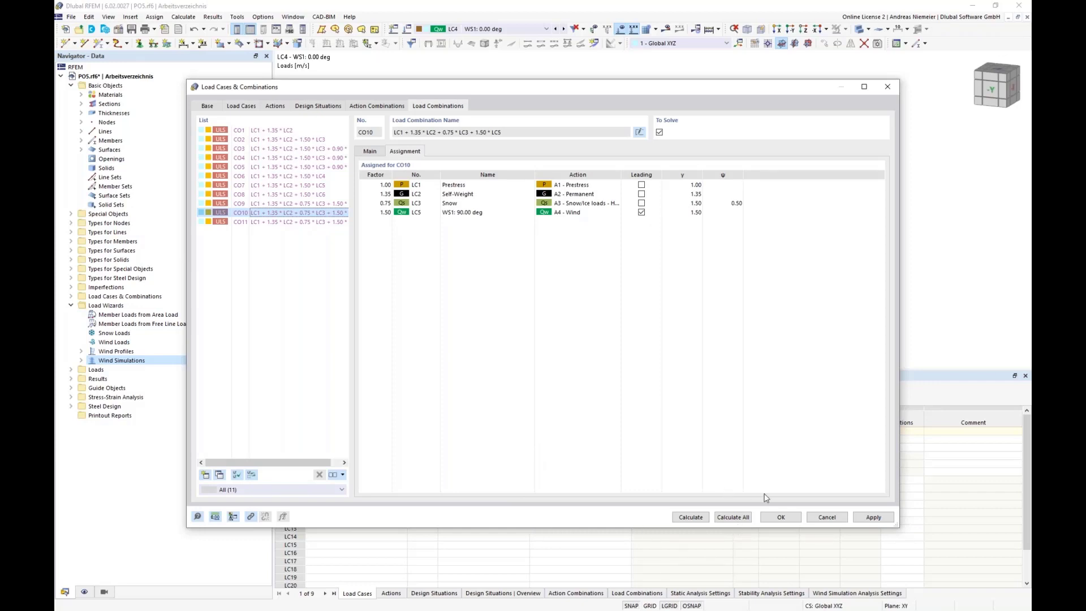
click(781, 517)
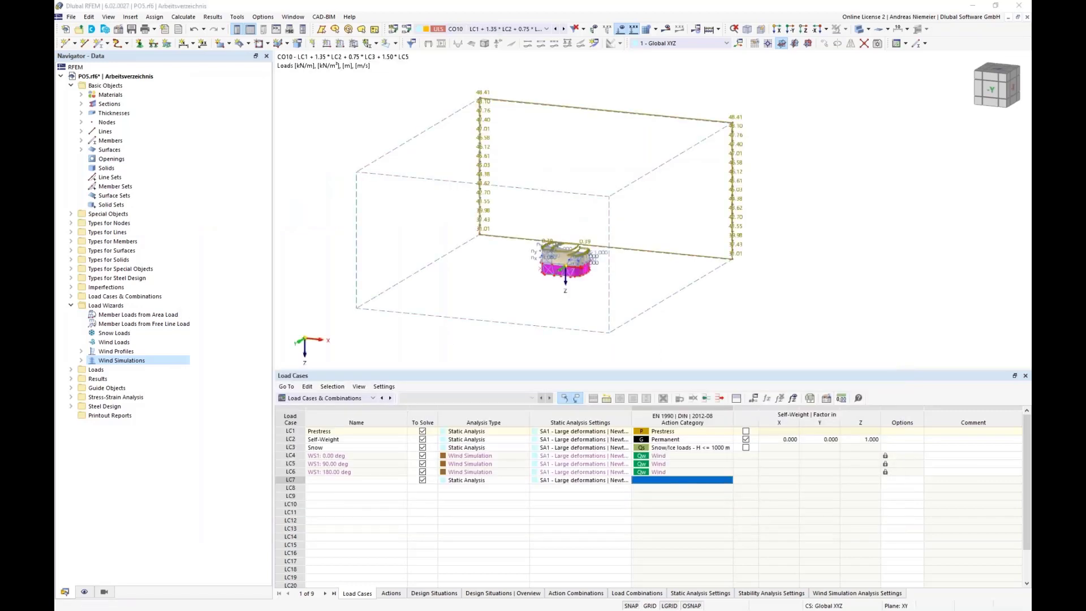
Step: Switch to the model WT2enu.rf6 and display the results of wind load case LC3 (WS1: 0.00 deg)
drag(54, 53, 403, 110)
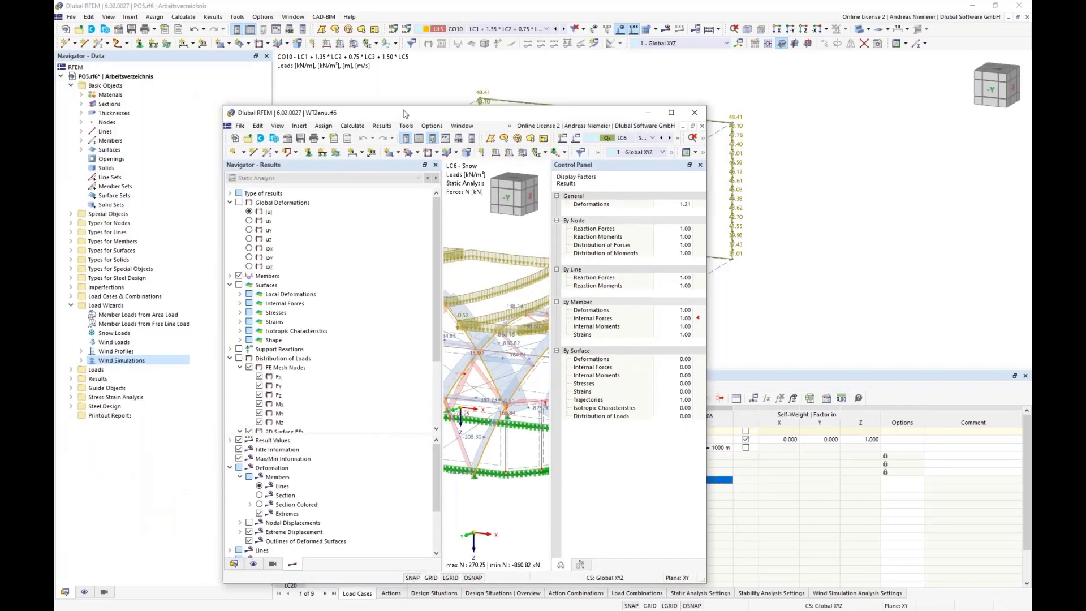
double_click(404, 110)
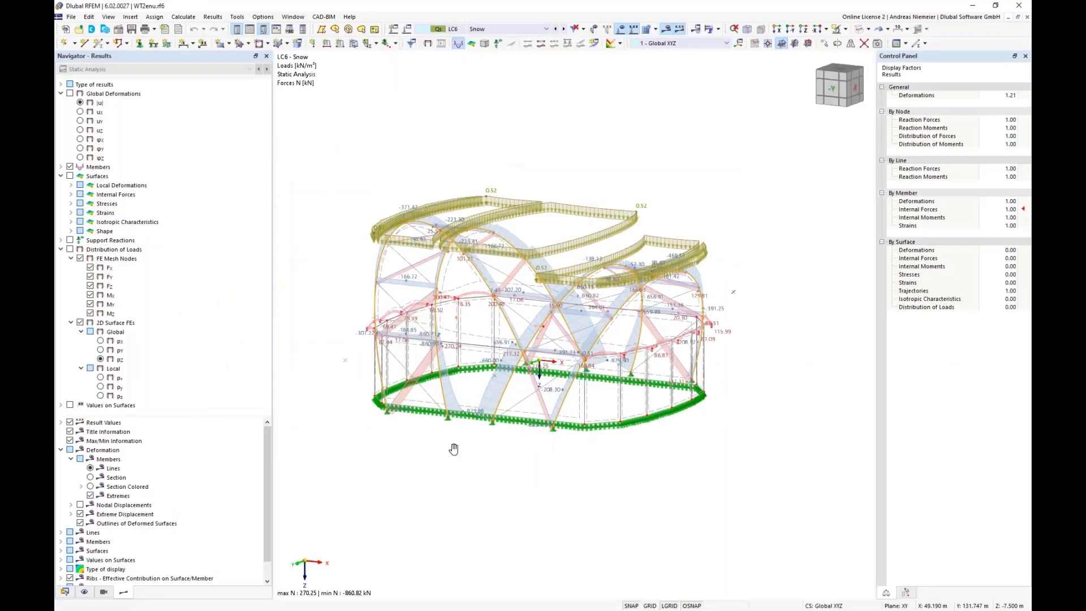
ctrl+middle_drag(454, 450, 463, 364)
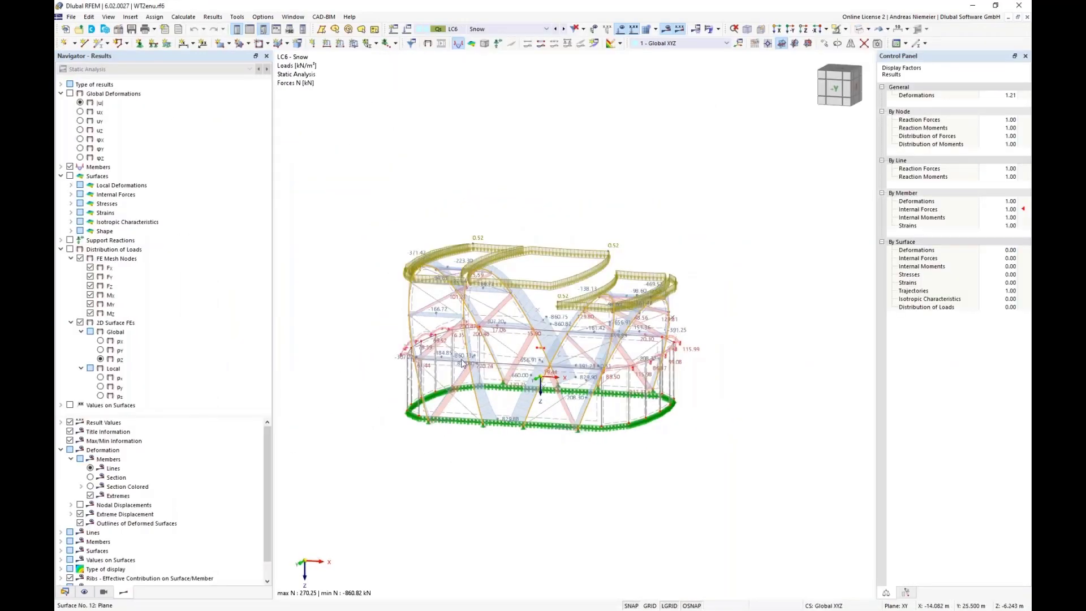
click(485, 29)
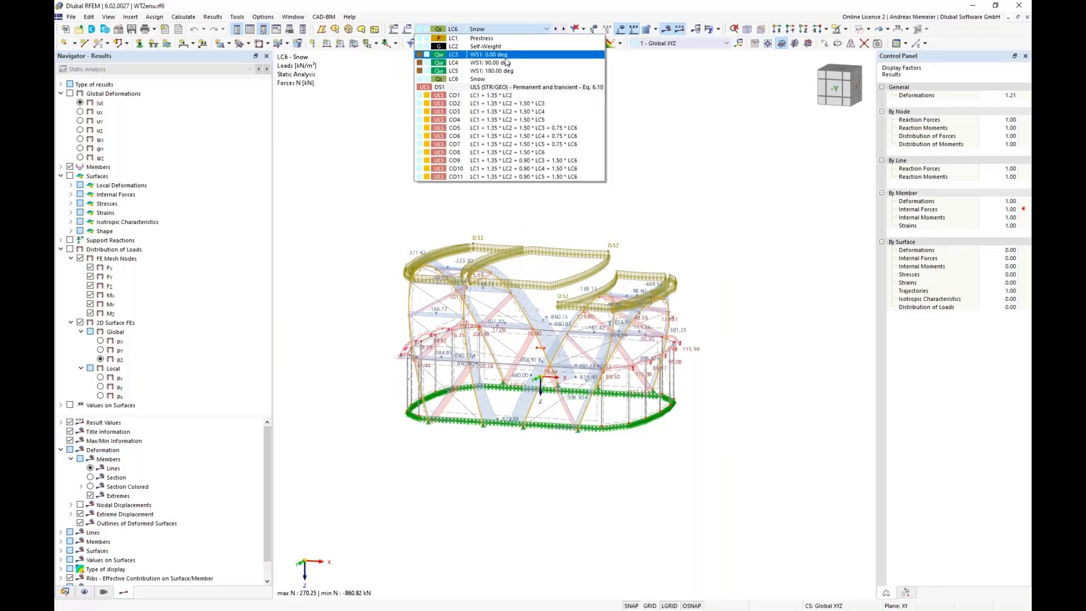
click(504, 56)
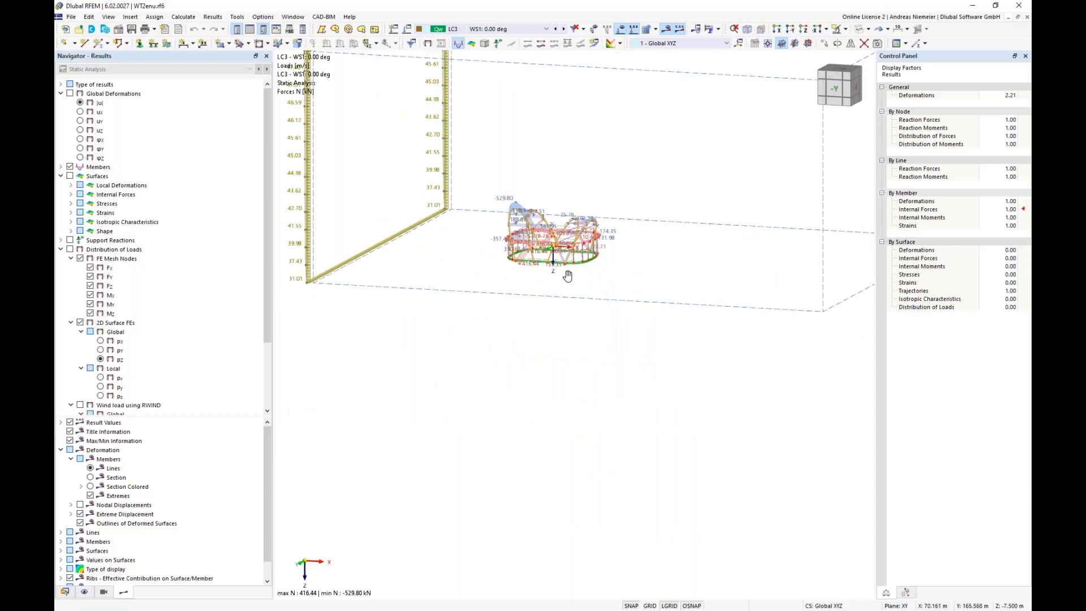
ctrl+middle_drag(567, 276, 568, 334)
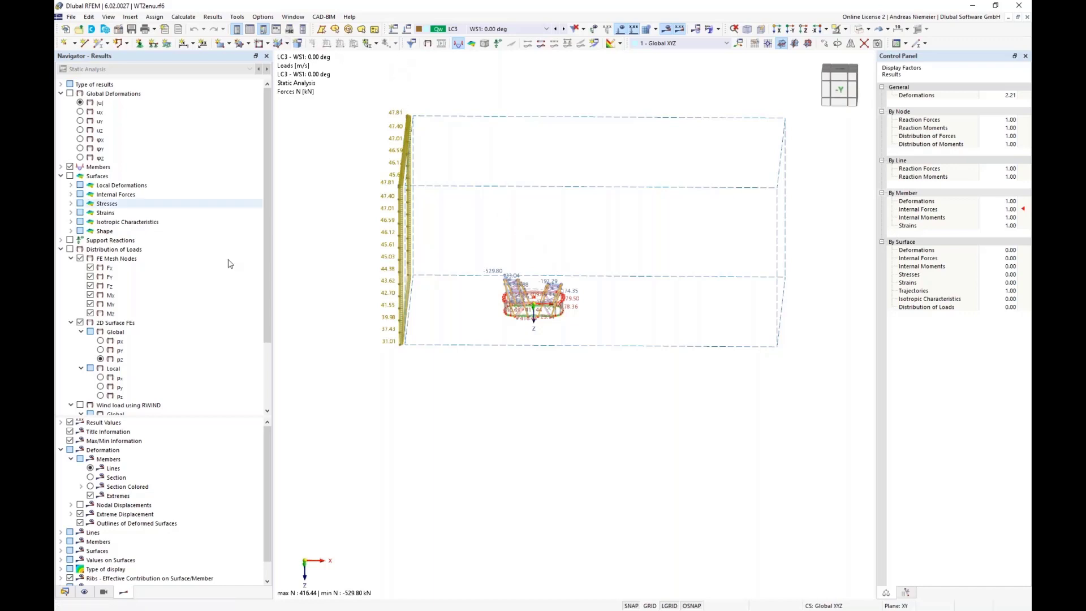
Step: Open the wind simulation of load case LC4 (WS1: 90.00 deg) in RWIND and examine the surface pressure on the roof
click(64, 593)
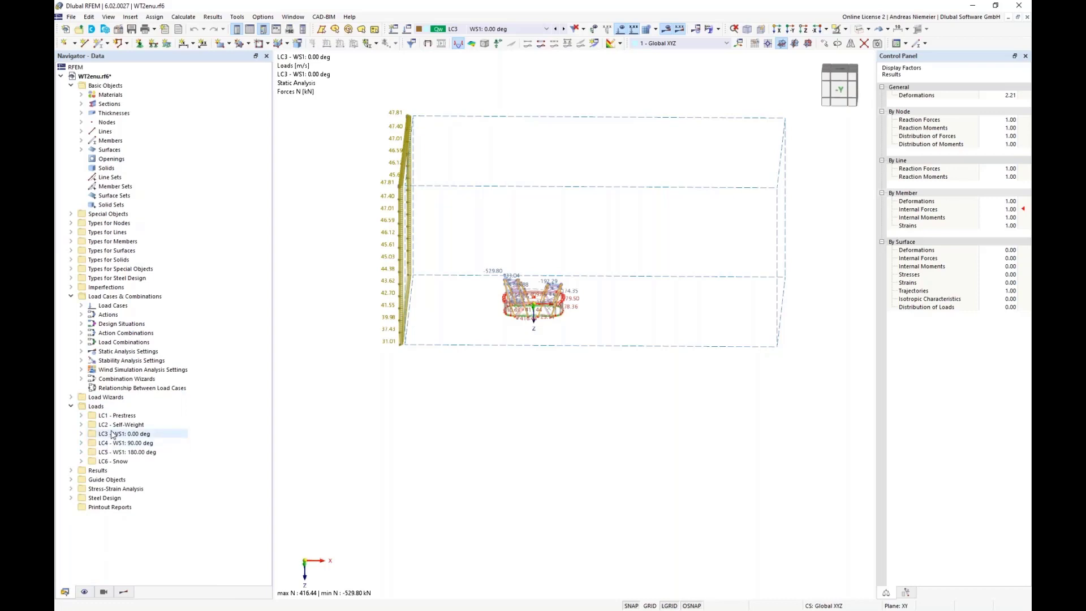
click(81, 306)
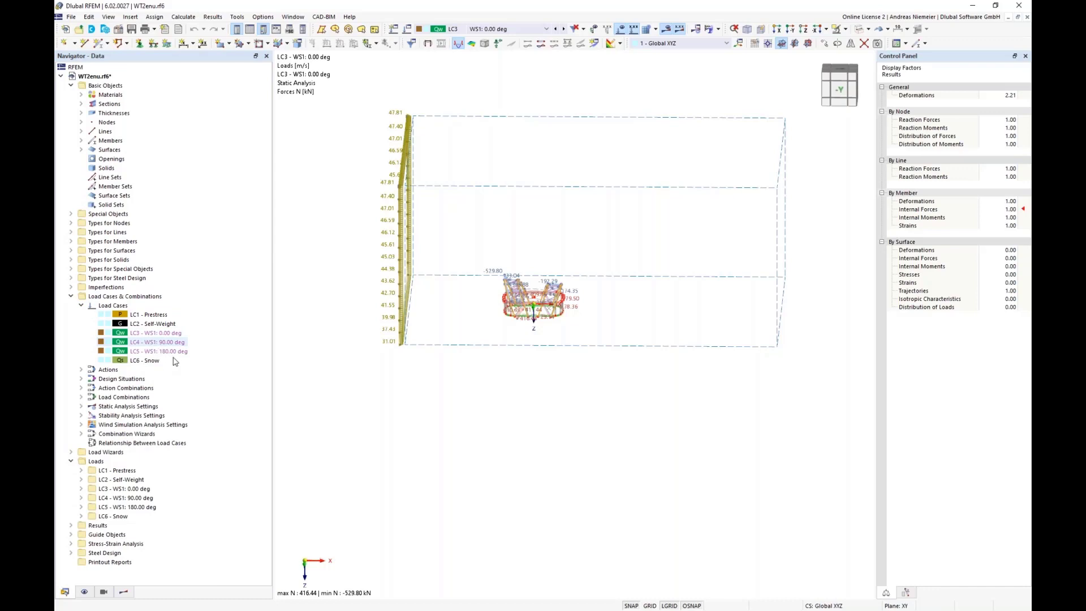
right_click(152, 342)
click(187, 351)
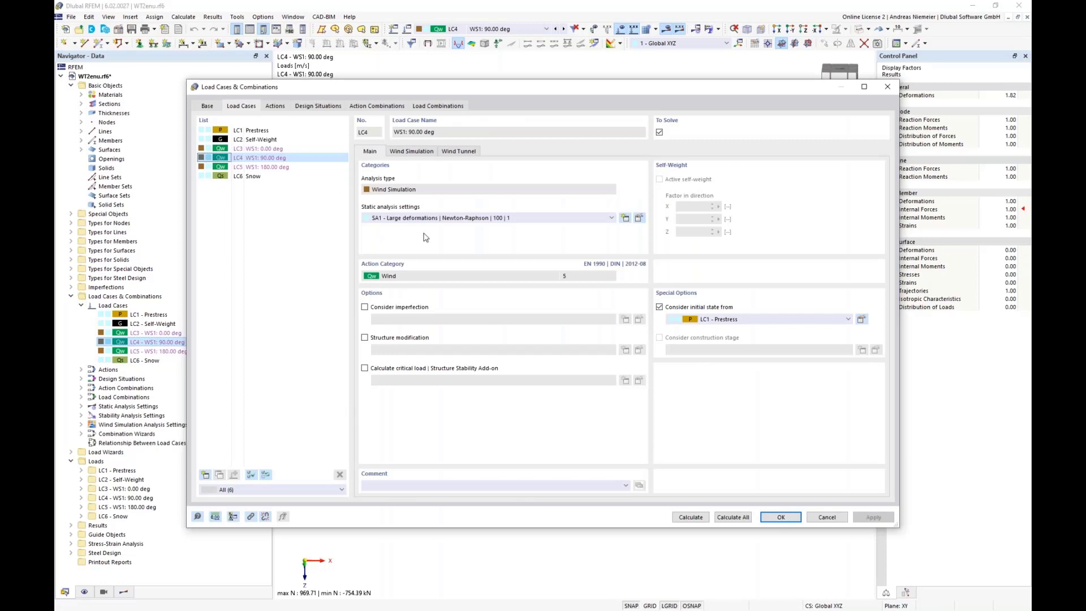
click(408, 152)
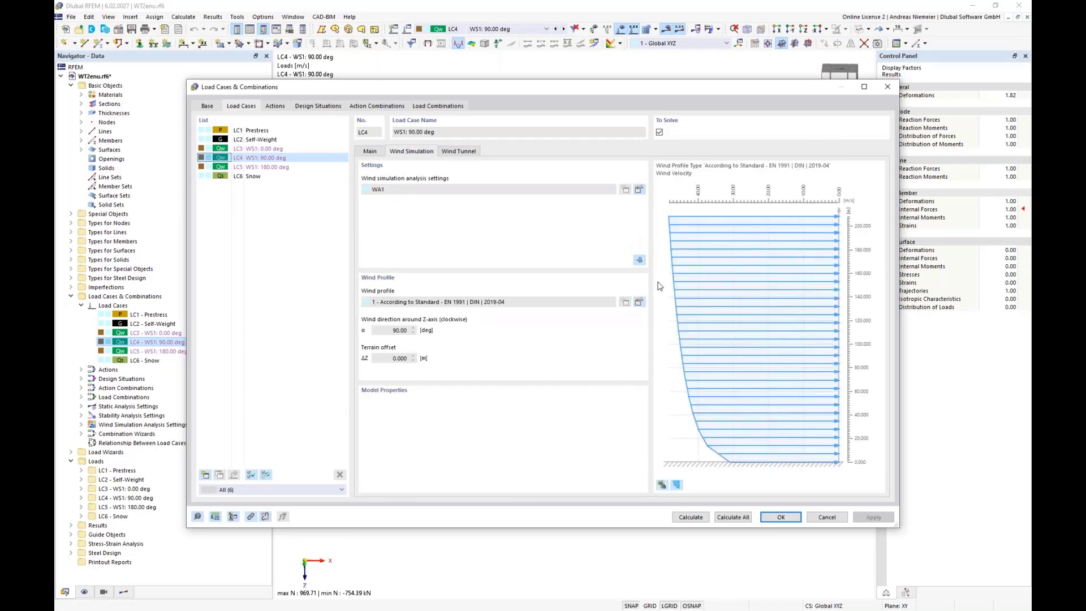
click(640, 259)
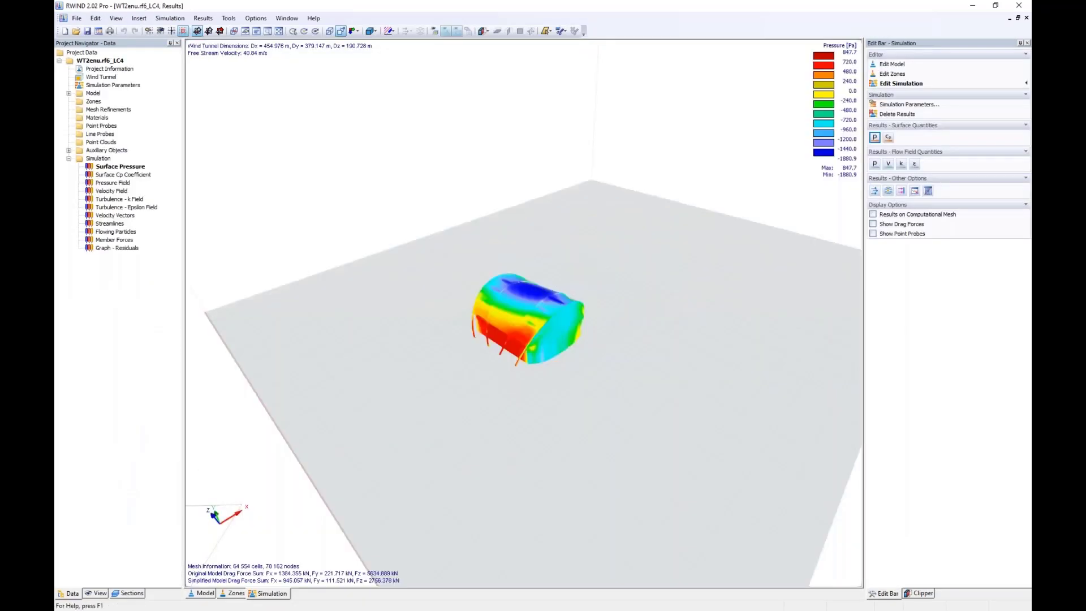
scroll(486, 354, up, 10)
scroll(504, 333, down, 12)
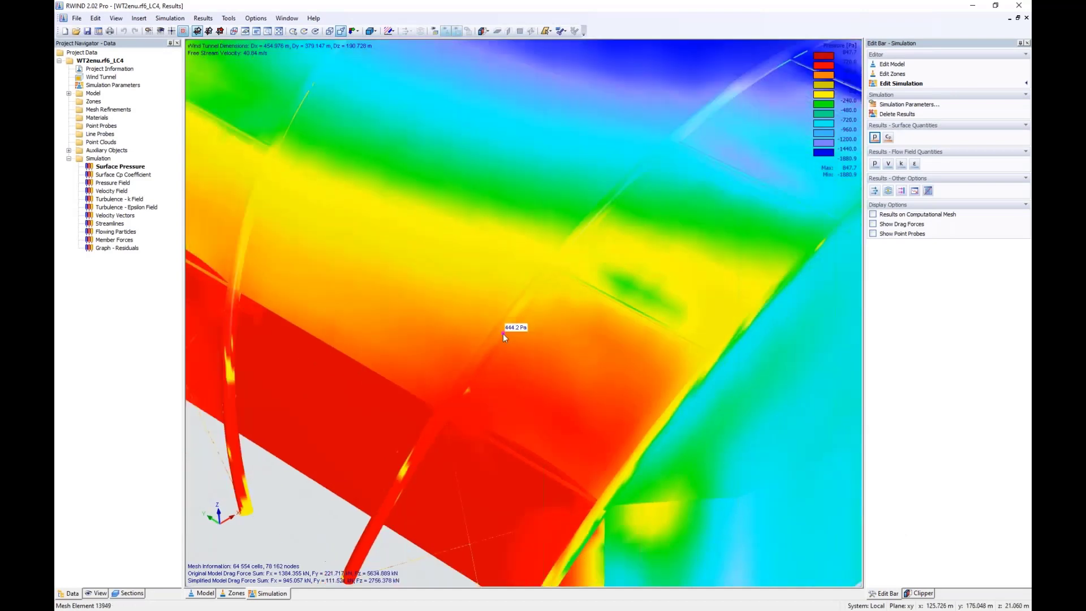
Step: Examine the building's position and wind direction in the wind tunnel, checking the model geometry against the surface pressure results
mouse_move(456, 359)
ctrl+middle_down()
mouse_move(432, 393)
mouse_move(356, 320)
mouse_move(470, 344)
ctrl+middle_up()
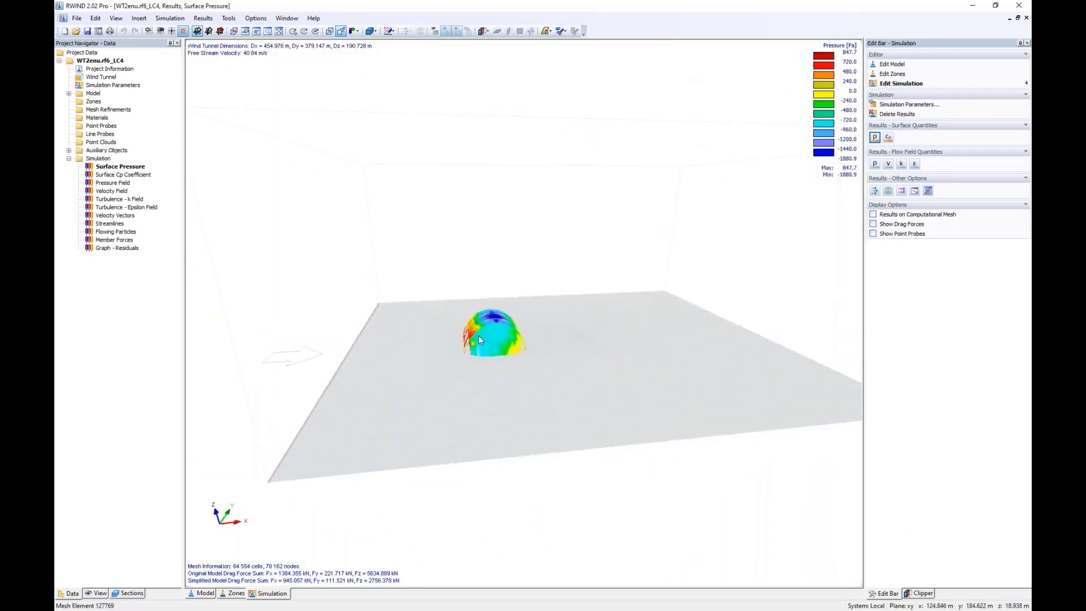
mouse_move(484, 348)
middle_drag(452, 394, 472, 398)
scroll(473, 398, down, 1)
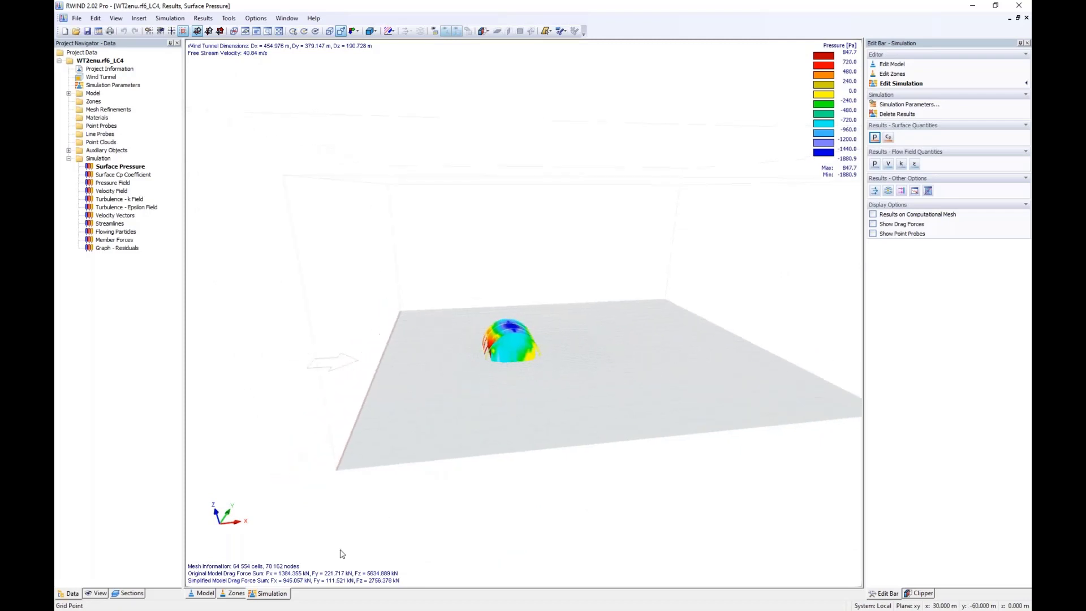
click(193, 593)
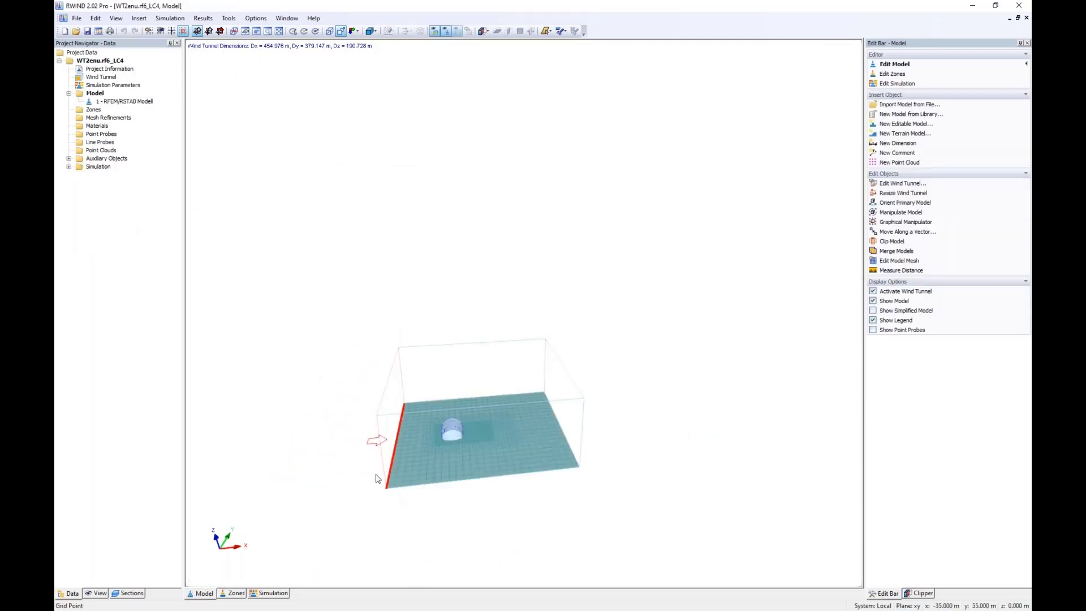
mouse_move(376, 477)
ctrl+middle_down()
mouse_move(563, 475)
mouse_move(803, 428)
mouse_move(651, 437)
mouse_move(376, 395)
mouse_move(379, 458)
ctrl+middle_up()
scroll(457, 451, up, 2)
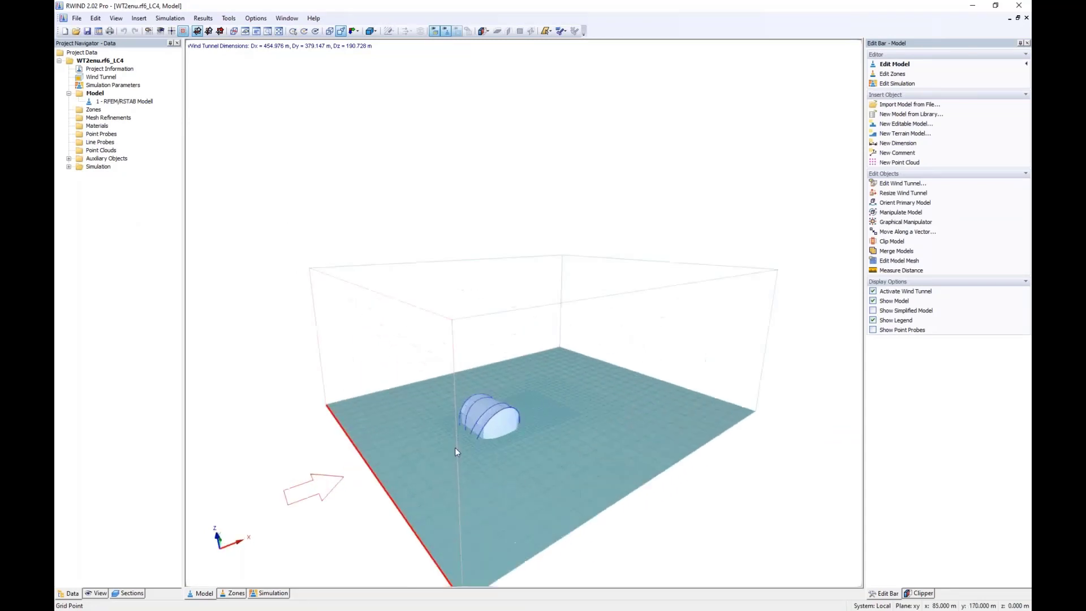
click(266, 594)
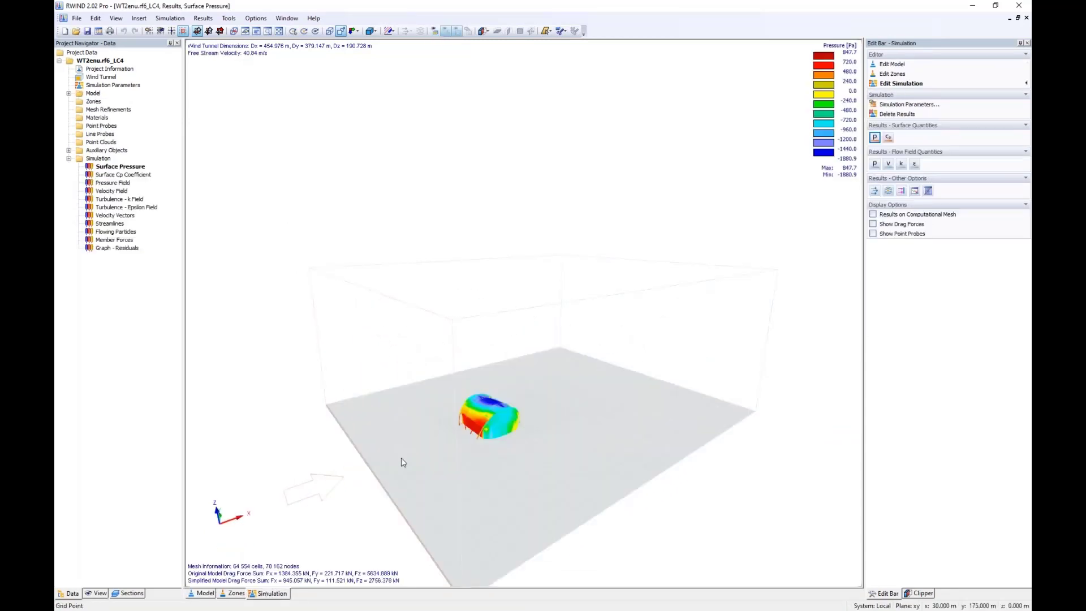
ctrl+middle_drag(402, 457, 604, 439)
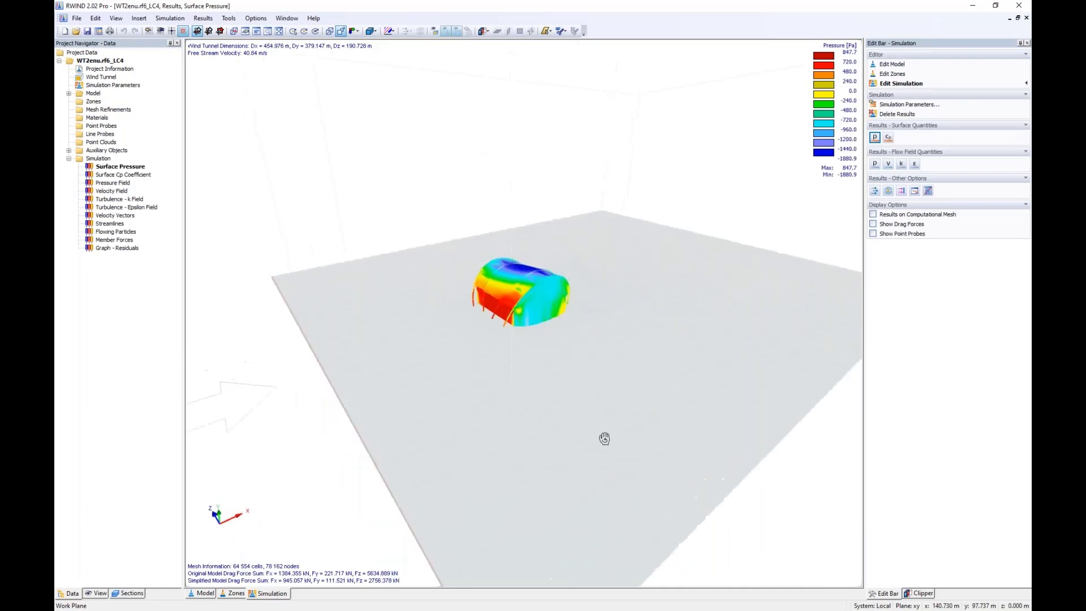
Step: Inspect the pressure field and the velocity field around the roof on the horizontal slicer plane, moving the plane slightly lower
click(874, 166)
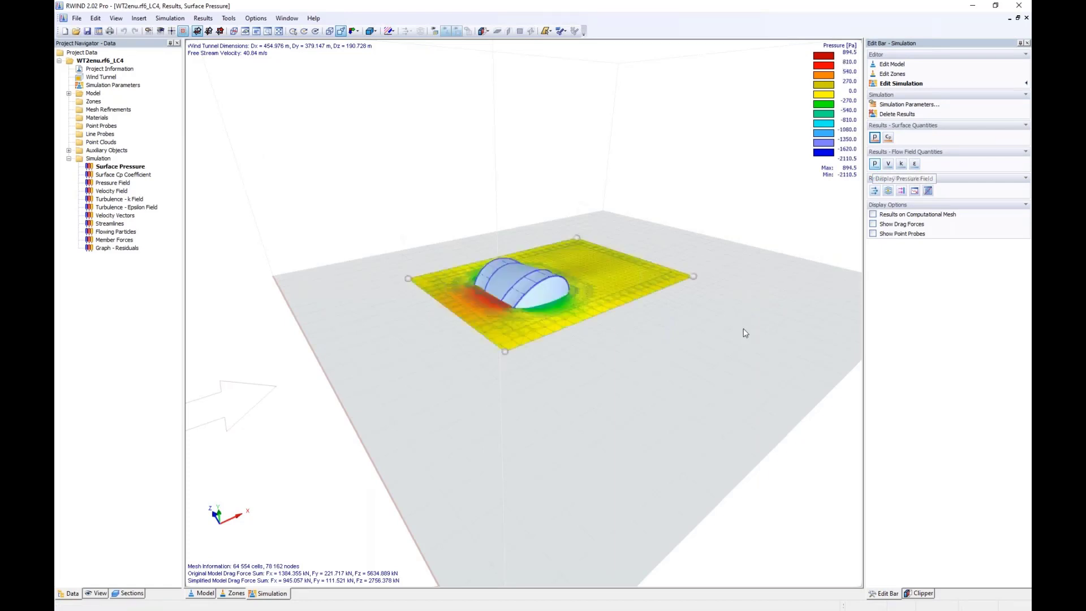
middle_drag(460, 288, 481, 422)
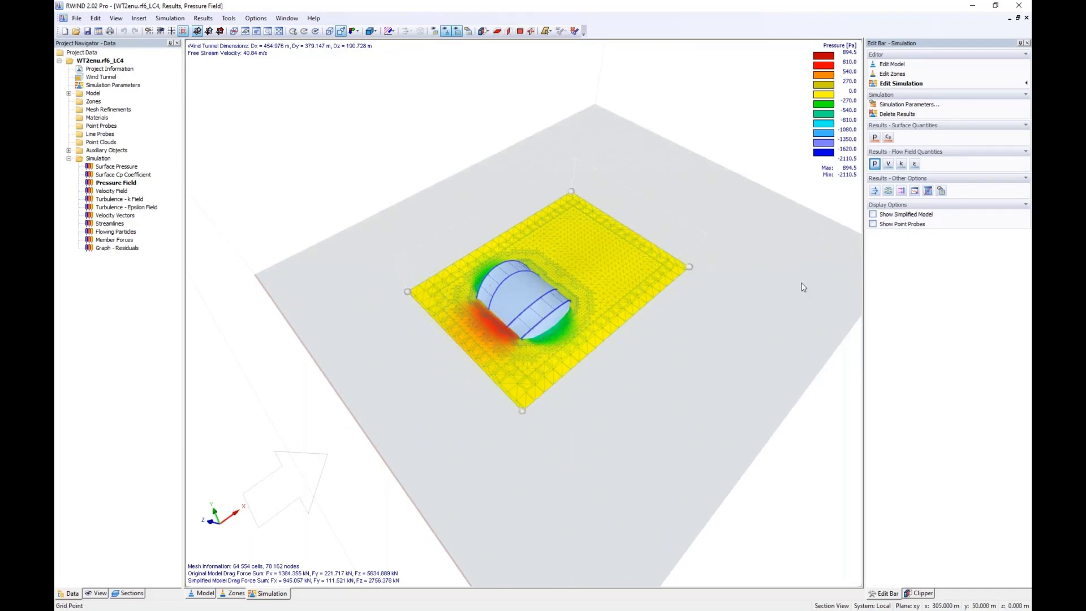
click(888, 164)
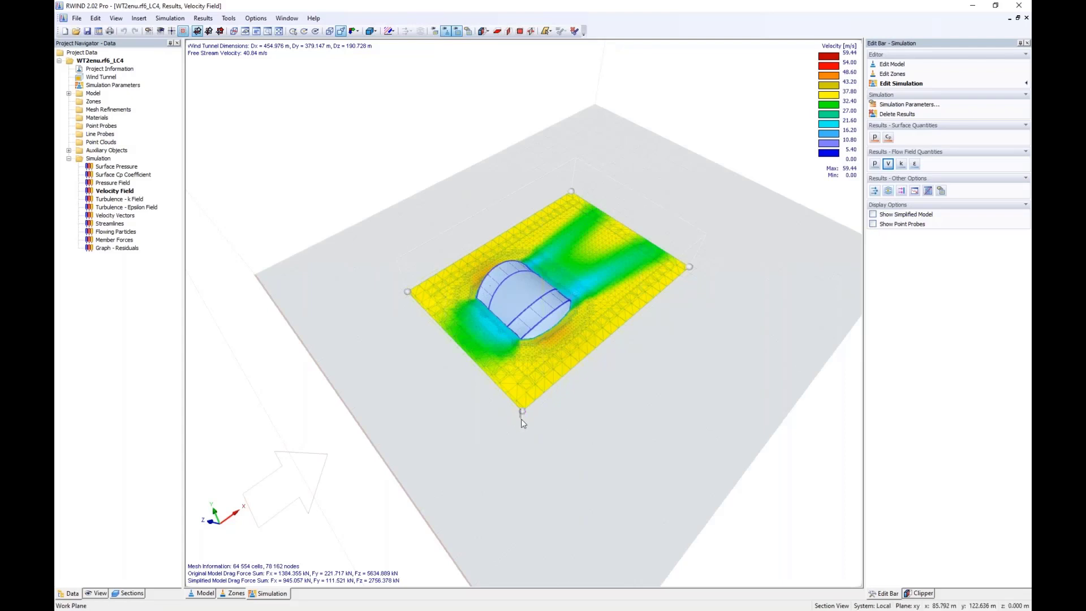
scroll(544, 424, up, 4)
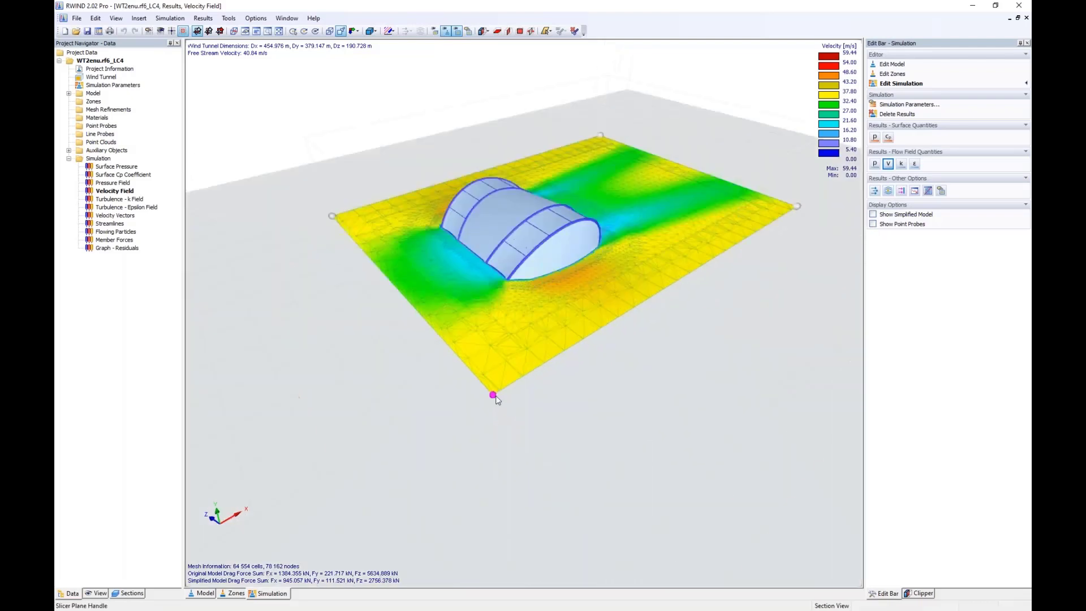
drag(495, 398, 495, 408)
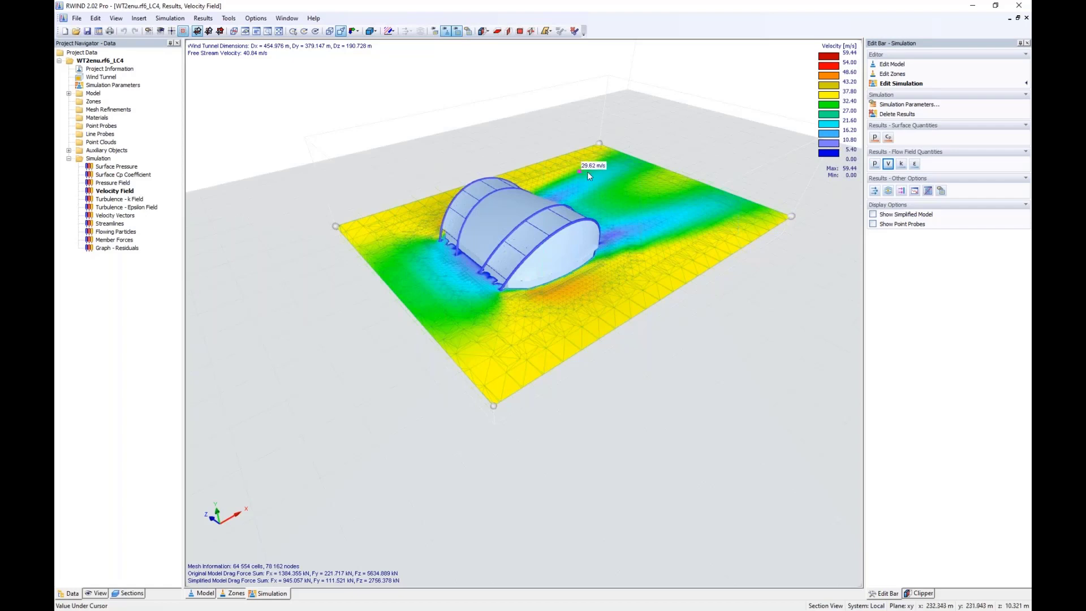
Step: Display the velocity vectors and examine the flow around the building in plan view from above
click(875, 190)
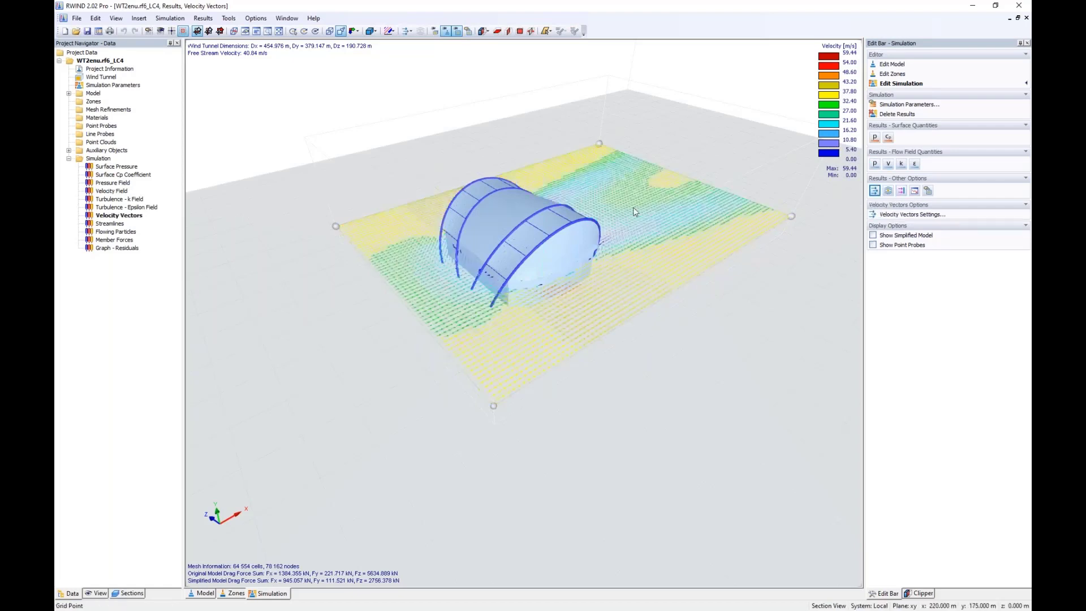
click(355, 31)
click(385, 77)
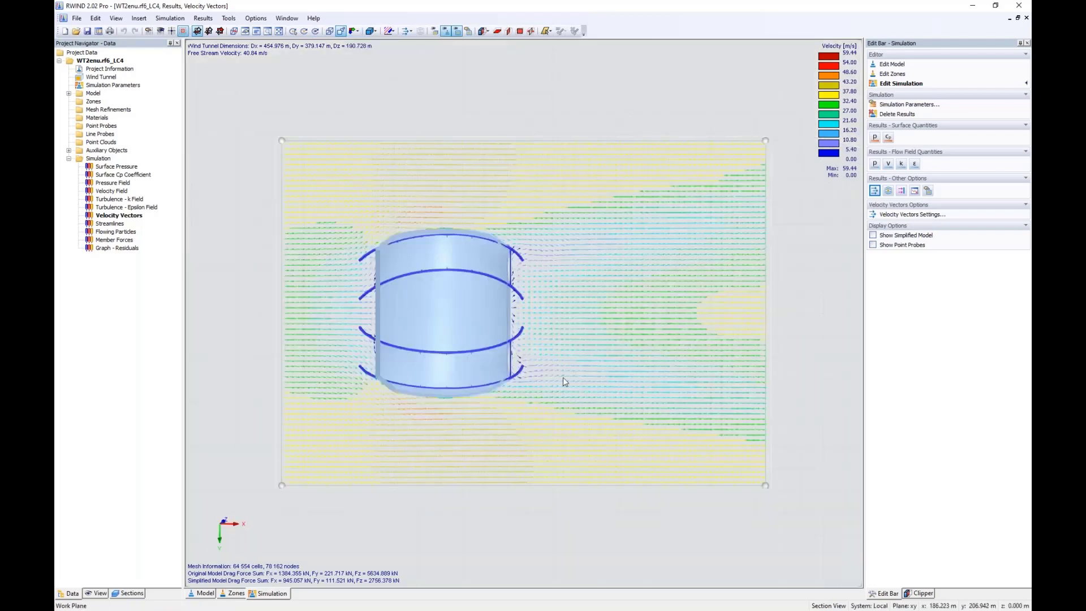
scroll(551, 376, up, 5)
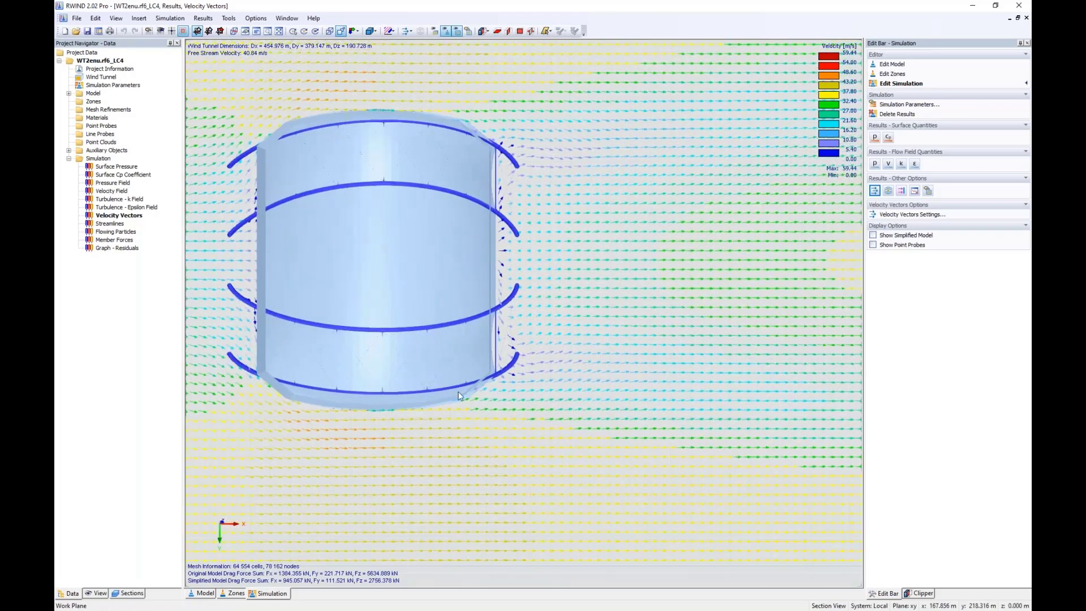
scroll(501, 392, down, 3)
scroll(497, 387, up, 2)
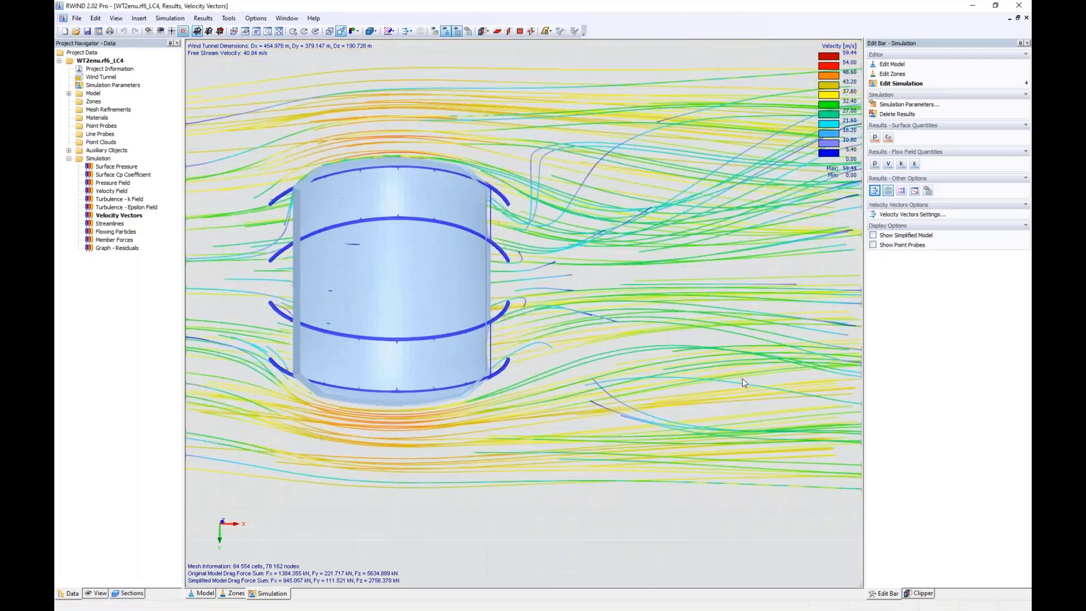
Step: Examine the streamlines over the roof in a 3D view, running the flow animation and turning it off again
ctrl+middle_drag(532, 291, 510, 488)
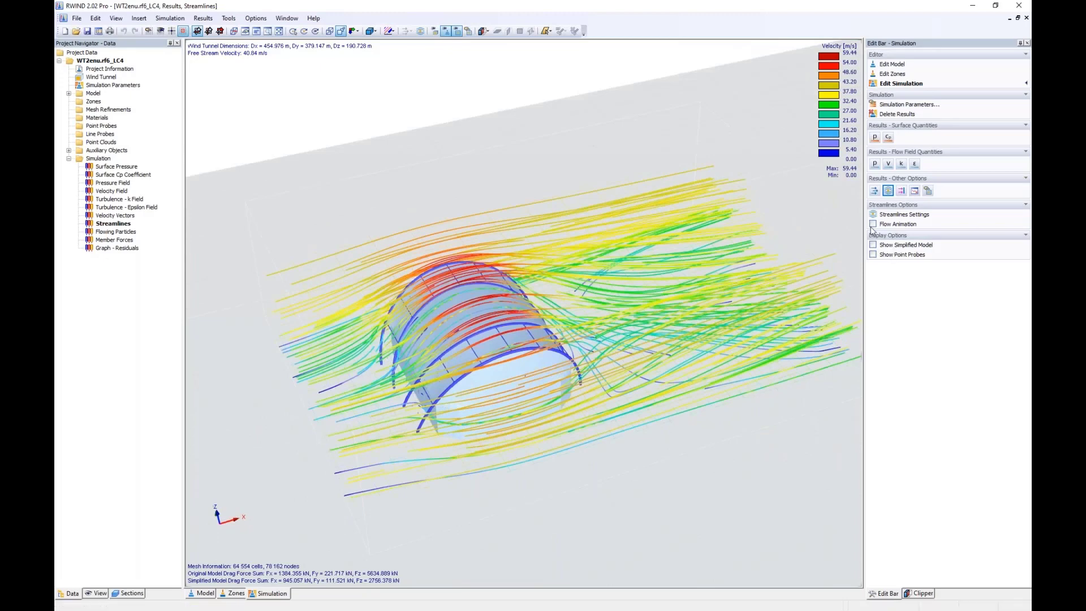
click(873, 224)
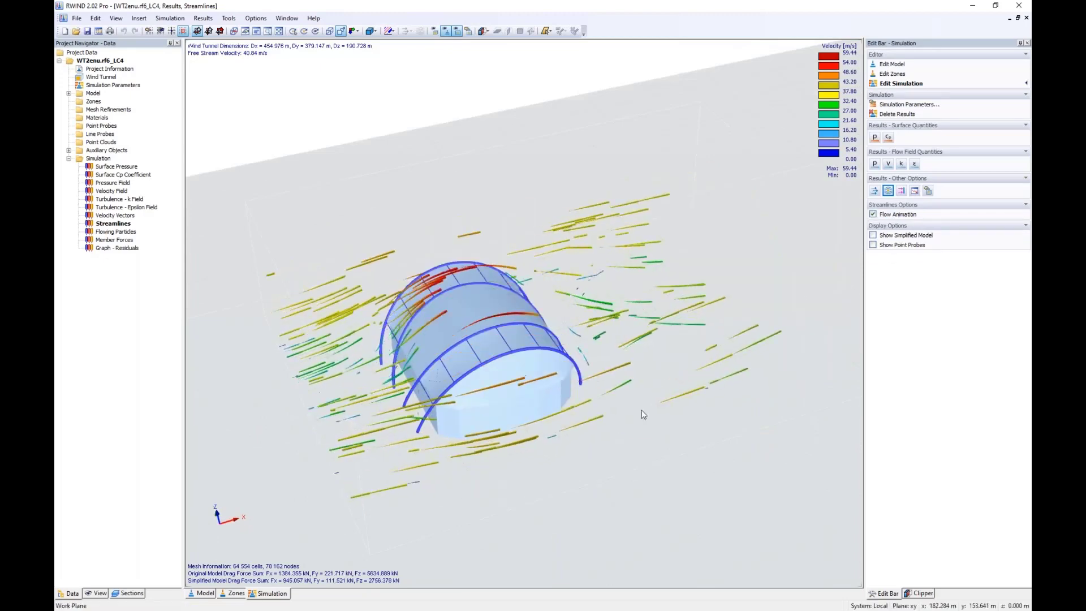
ctrl+middle_drag(645, 347, 735, 389)
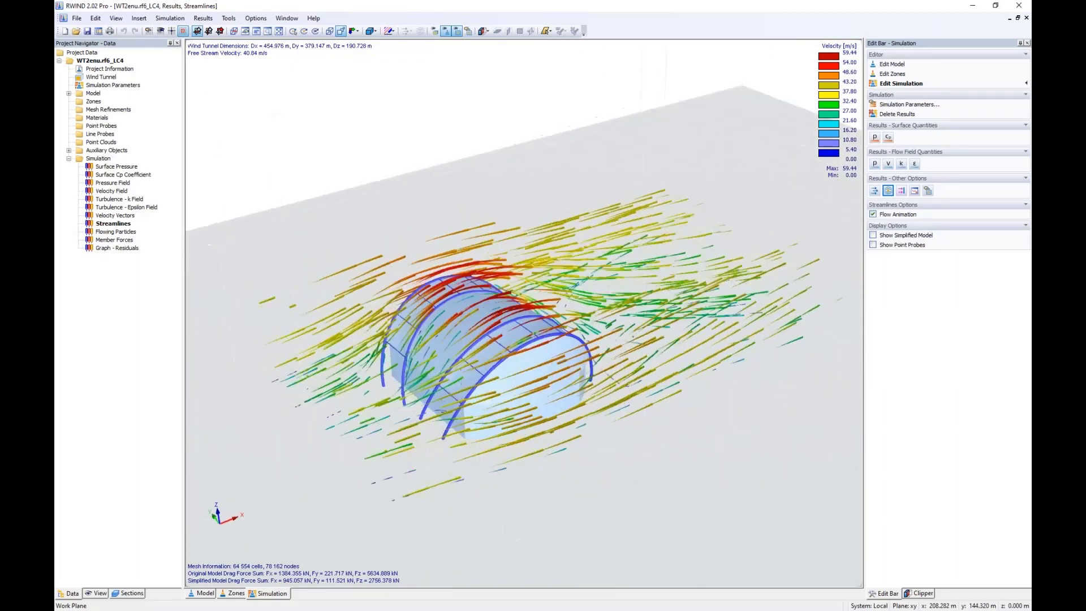
click(873, 214)
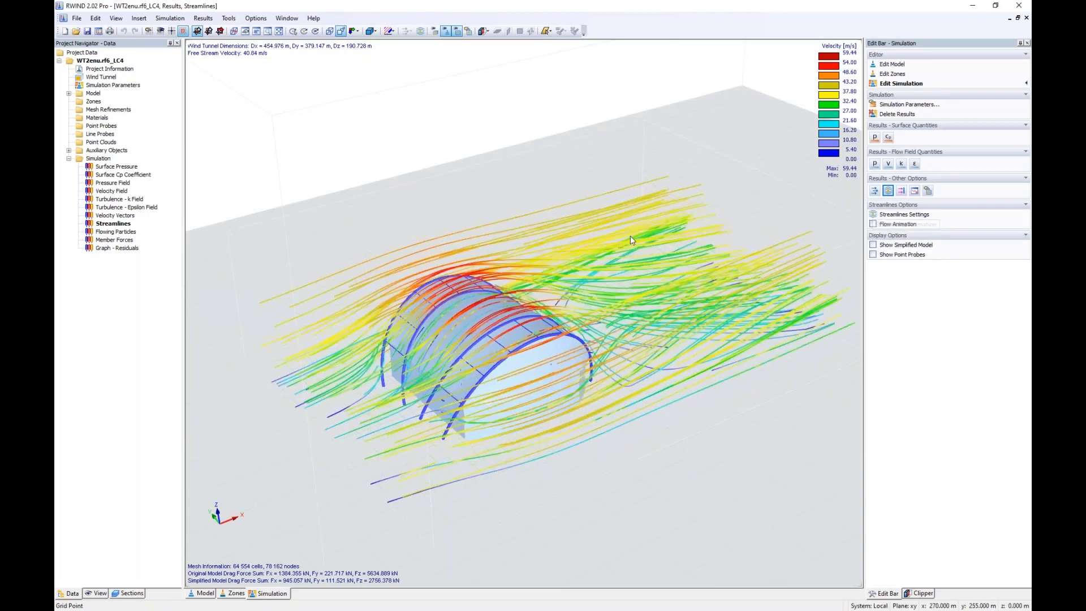
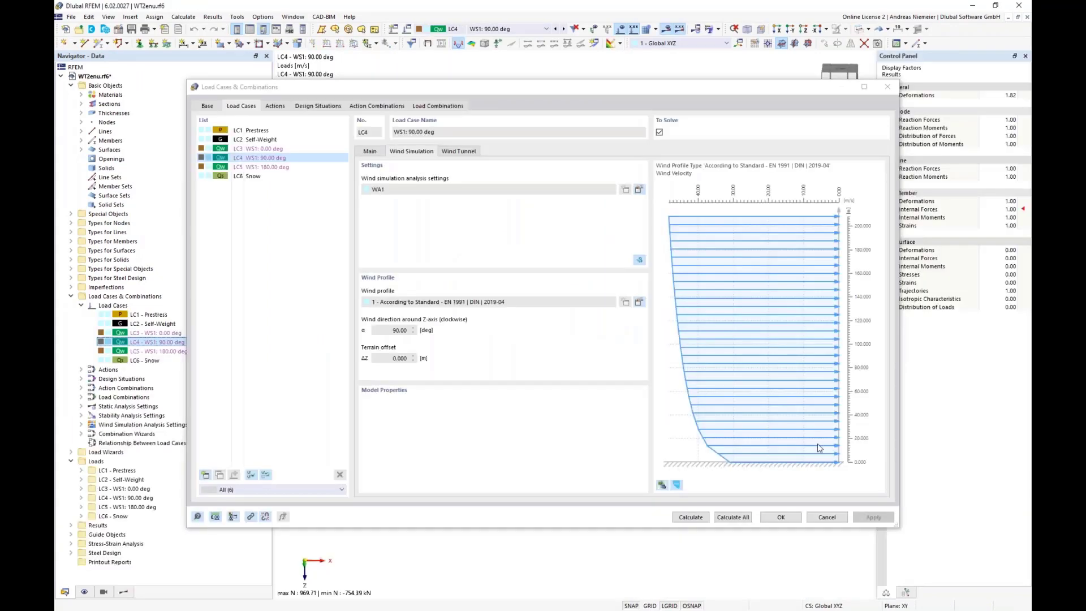
Step: Switch to RFEM, cancel the load cases and combinations dialog, and display the global deformations |u| of load case LC4
click(826, 518)
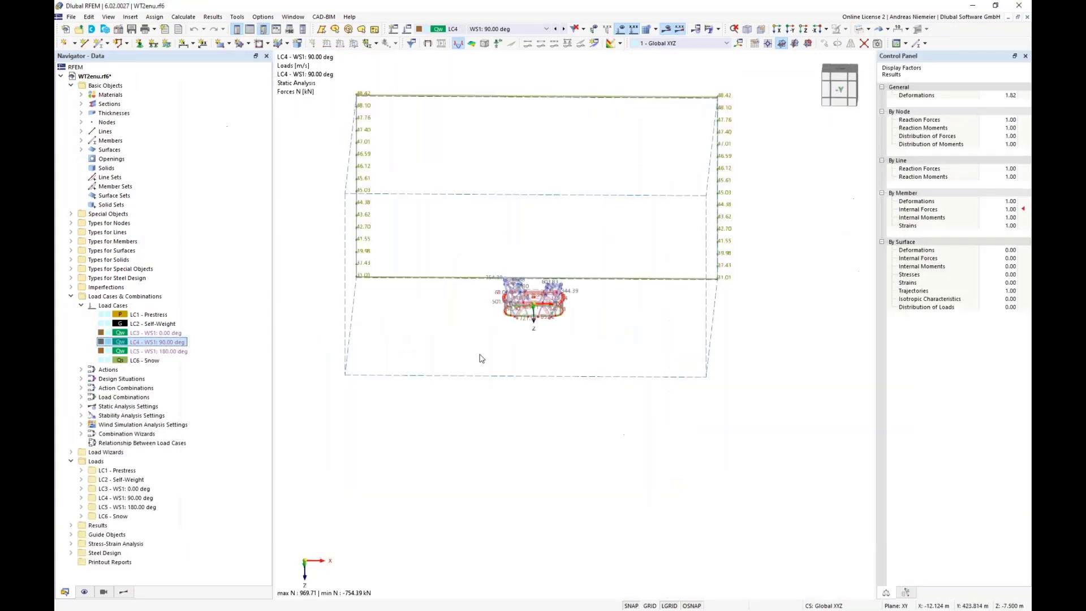
ctrl+middle_drag(460, 333, 637, 334)
click(124, 592)
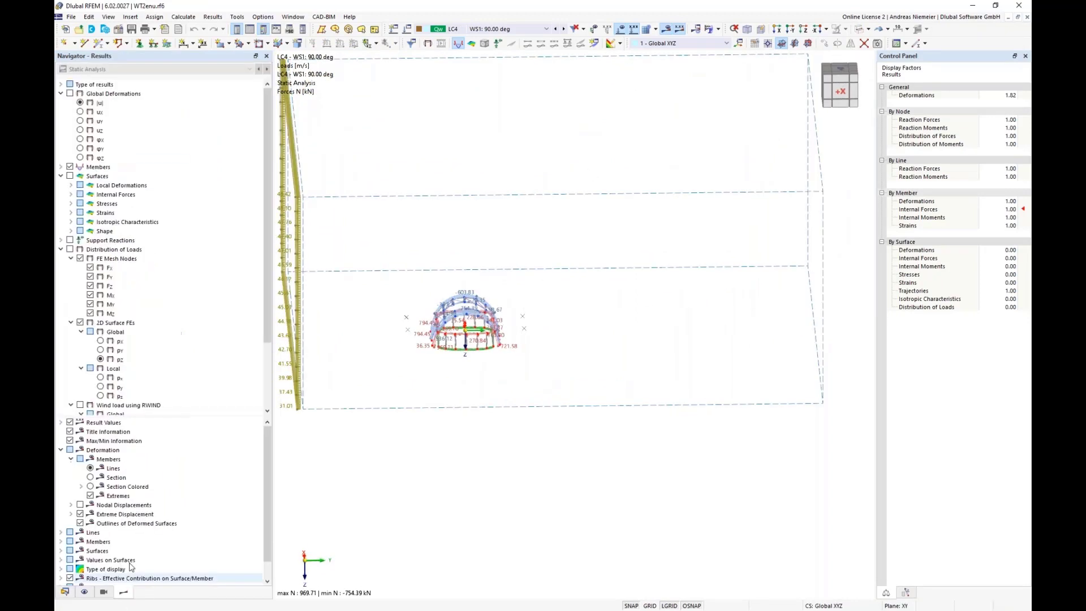
click(69, 94)
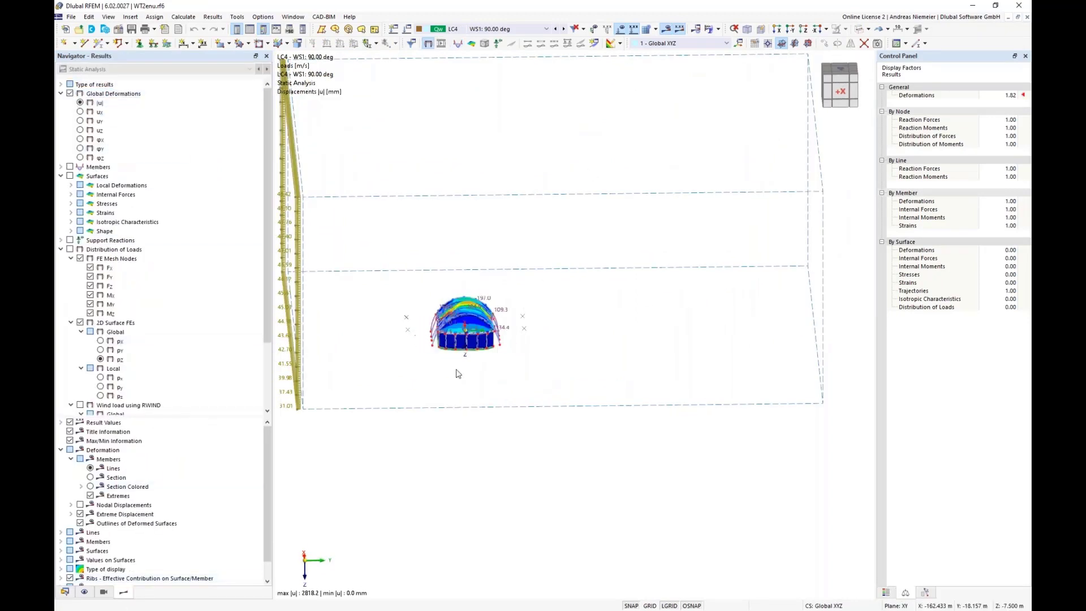
ctrl+middle_drag(456, 372, 520, 362)
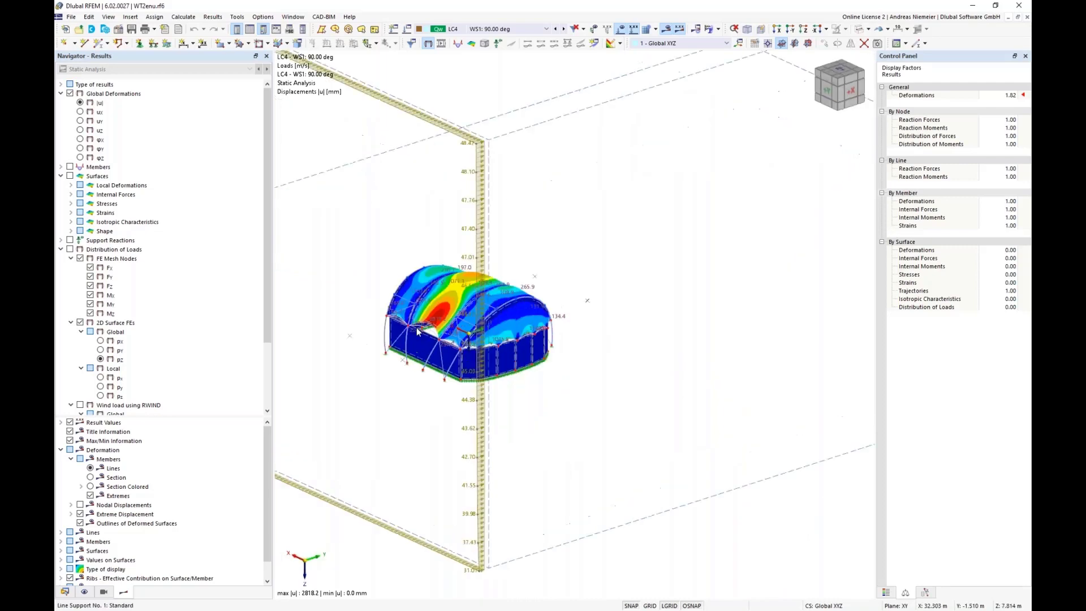
scroll(422, 324, up, 3)
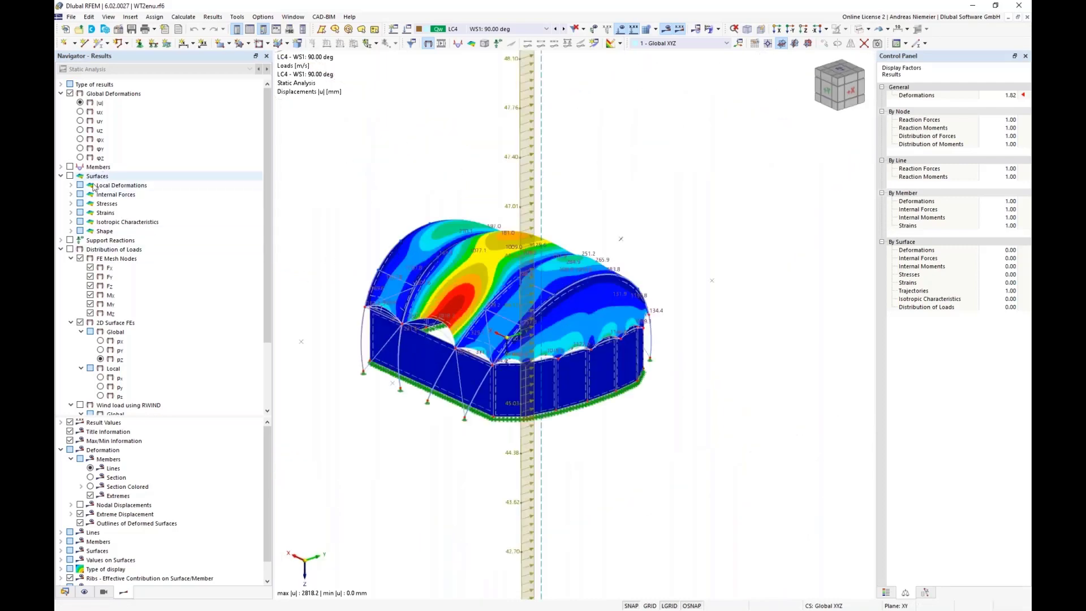
Step: Display the axial forces N of the members for design situation DS1 - ULS (STR/GEO), with the loads hidden
click(70, 167)
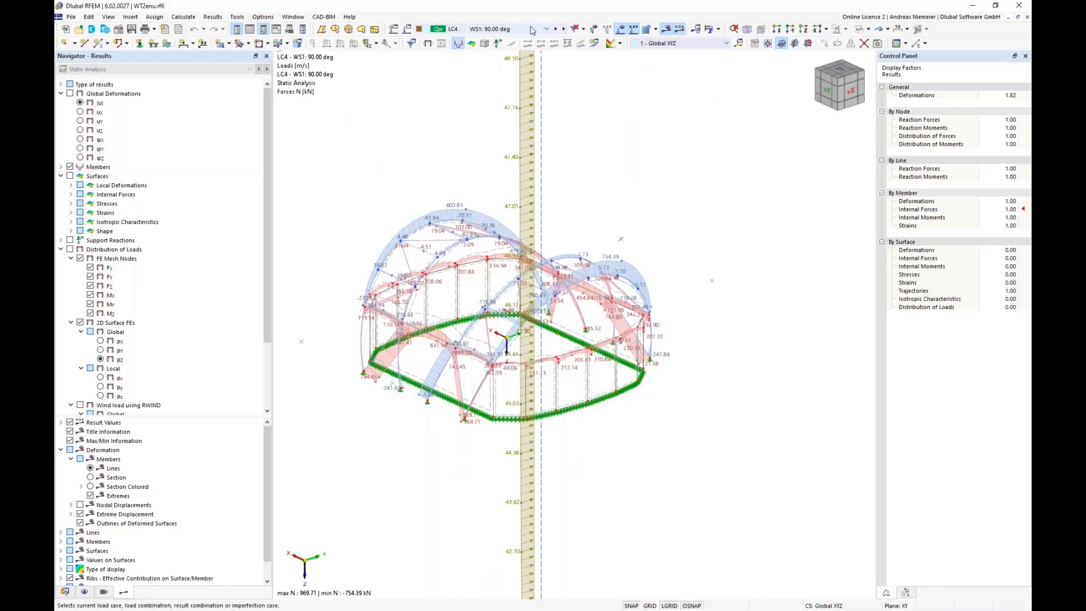
click(624, 31)
click(521, 29)
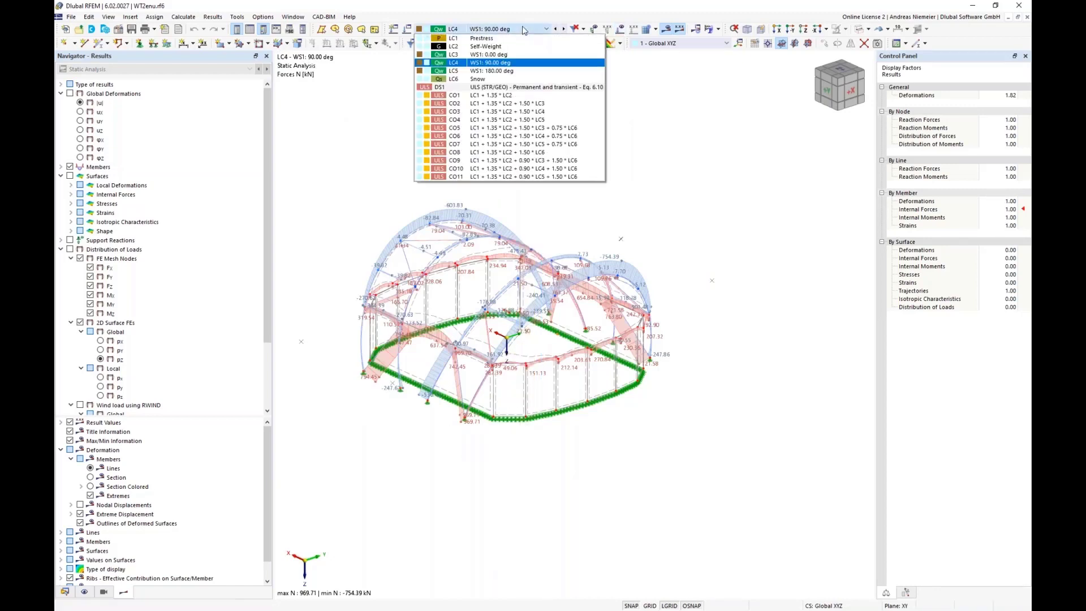
click(453, 89)
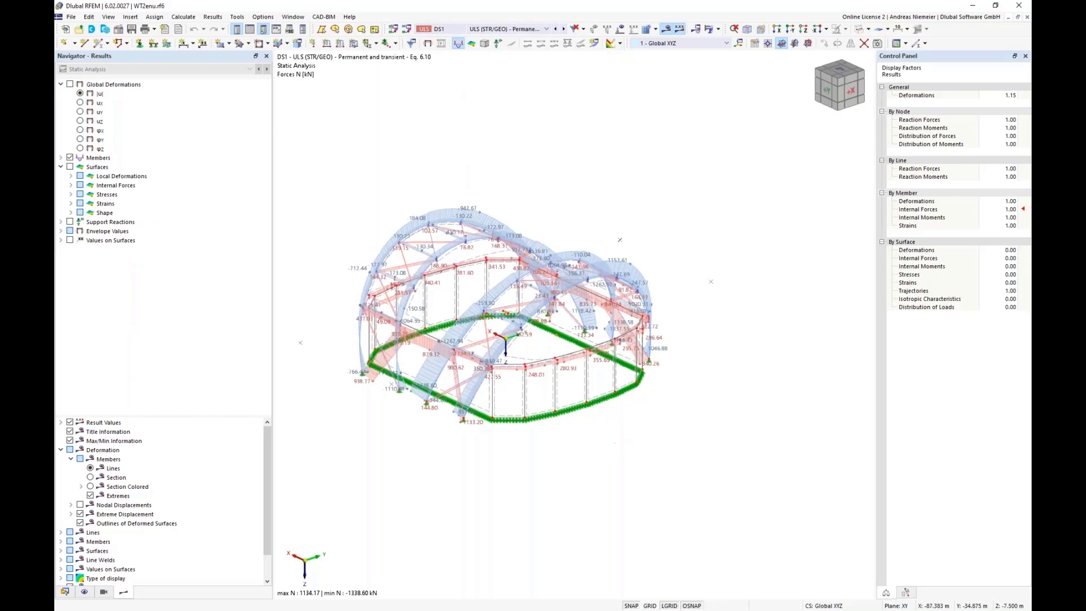
ctrl+middle_drag(621, 446, 385, 431)
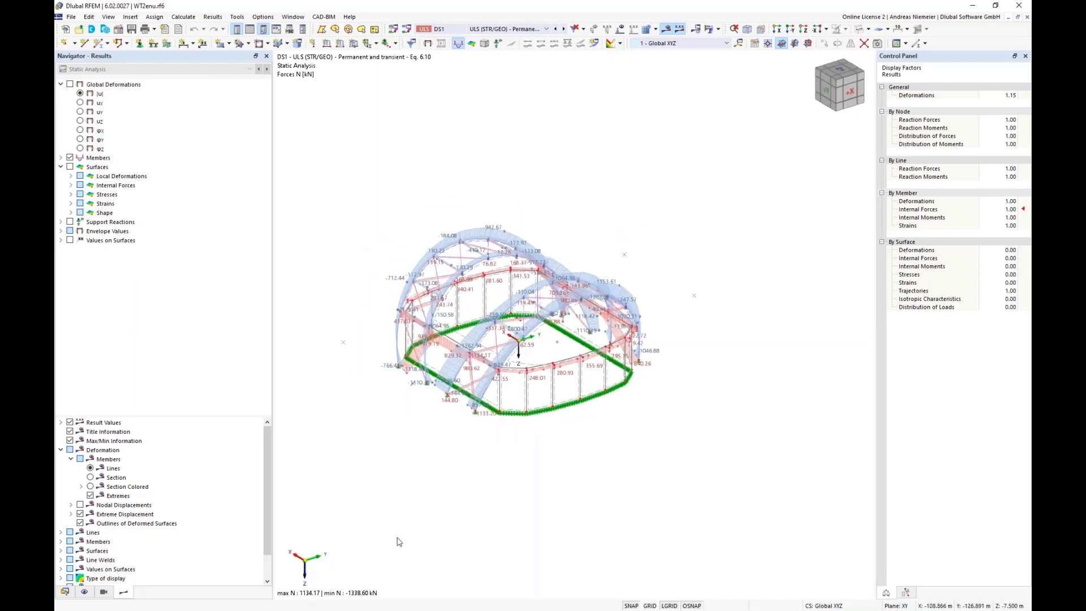
middle_drag(446, 477, 457, 478)
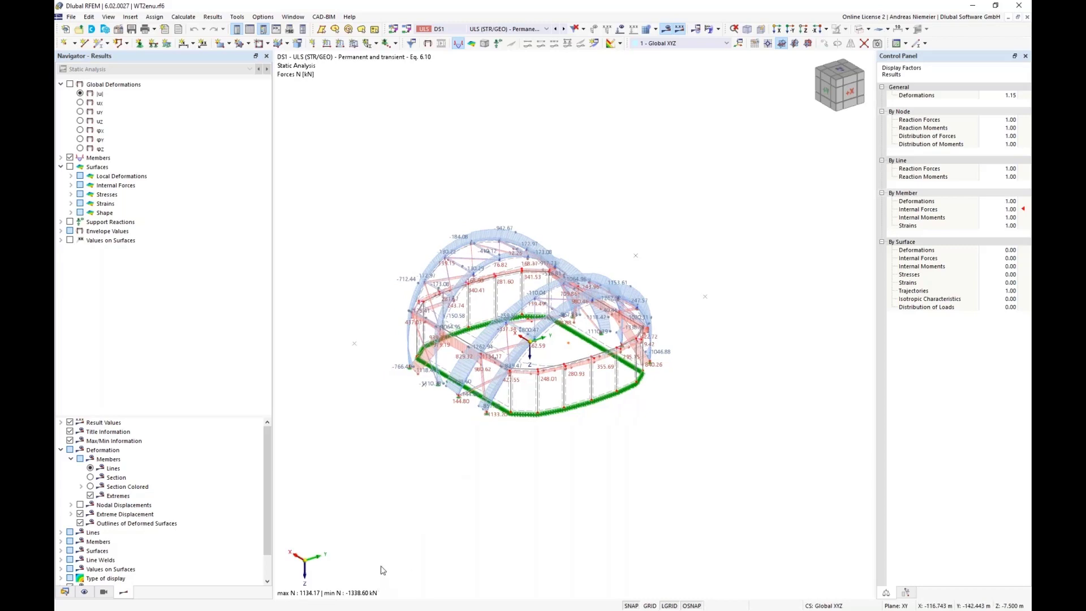
right_drag(487, 471, 507, 437)
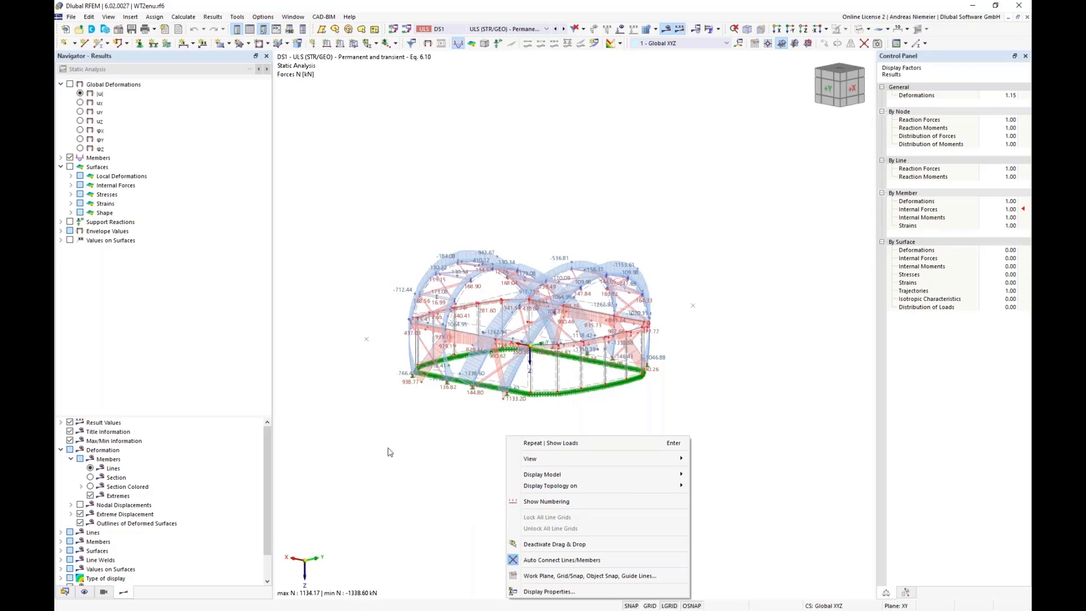
Step: Show the result tables and list the static analysis internal forces by member for LC1 - Prestress
click(251, 31)
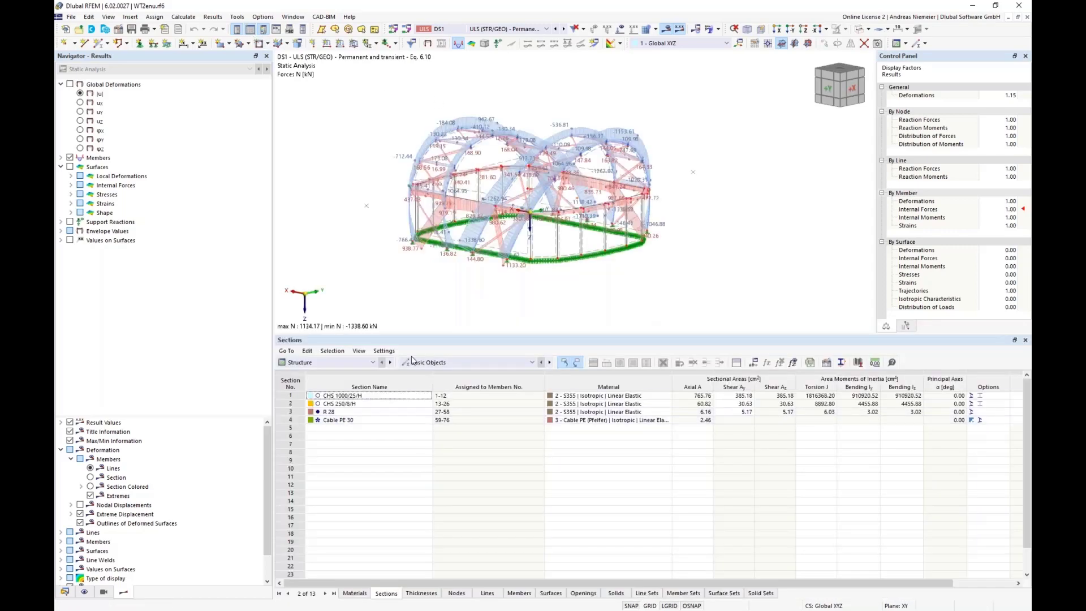
click(339, 362)
key(Escape)
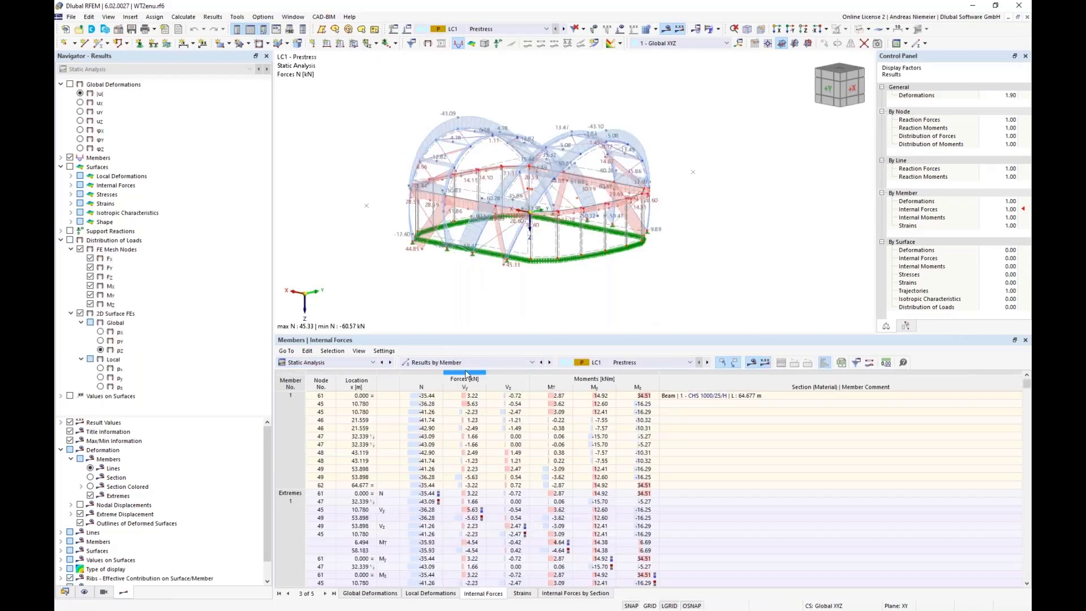
click(473, 363)
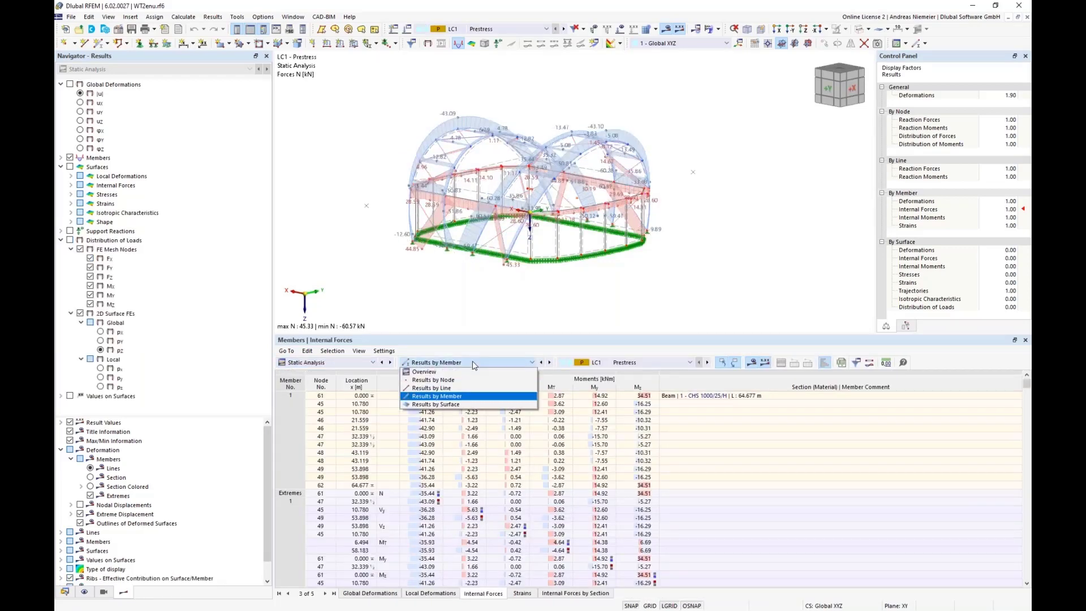
click(466, 397)
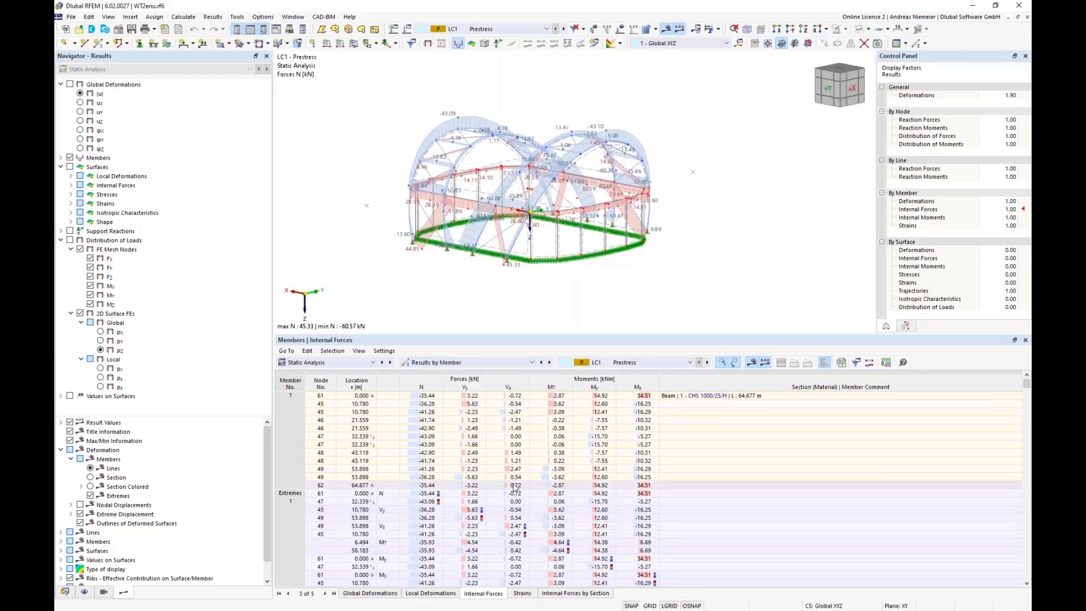
Step: List the members' internal forces for design situation DS1 - ULS (STR/GEO) and highlight the minimum axial force N of member 10
click(651, 363)
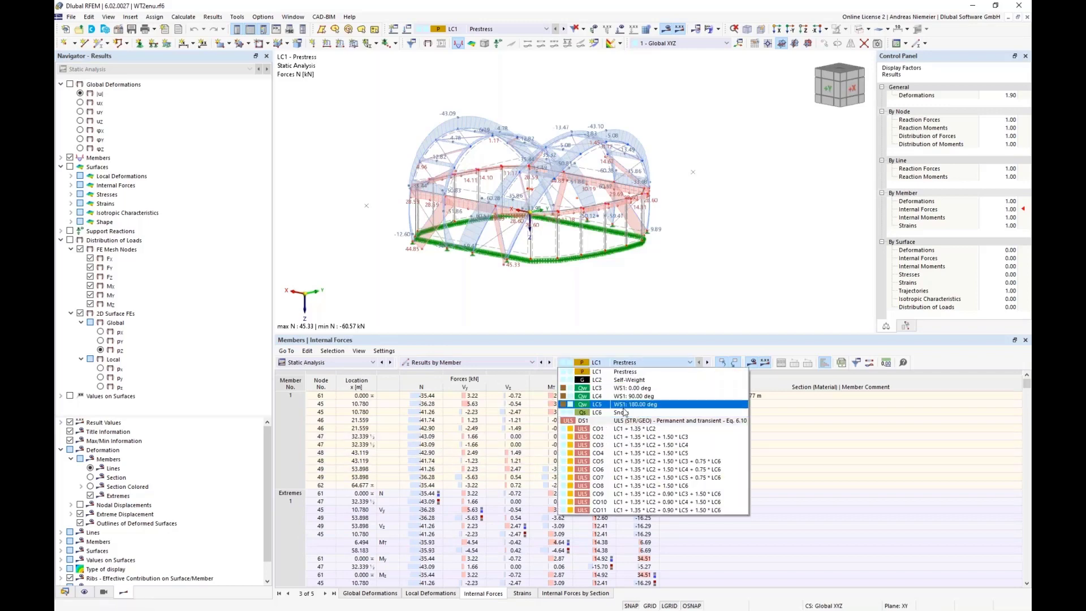
click(663, 424)
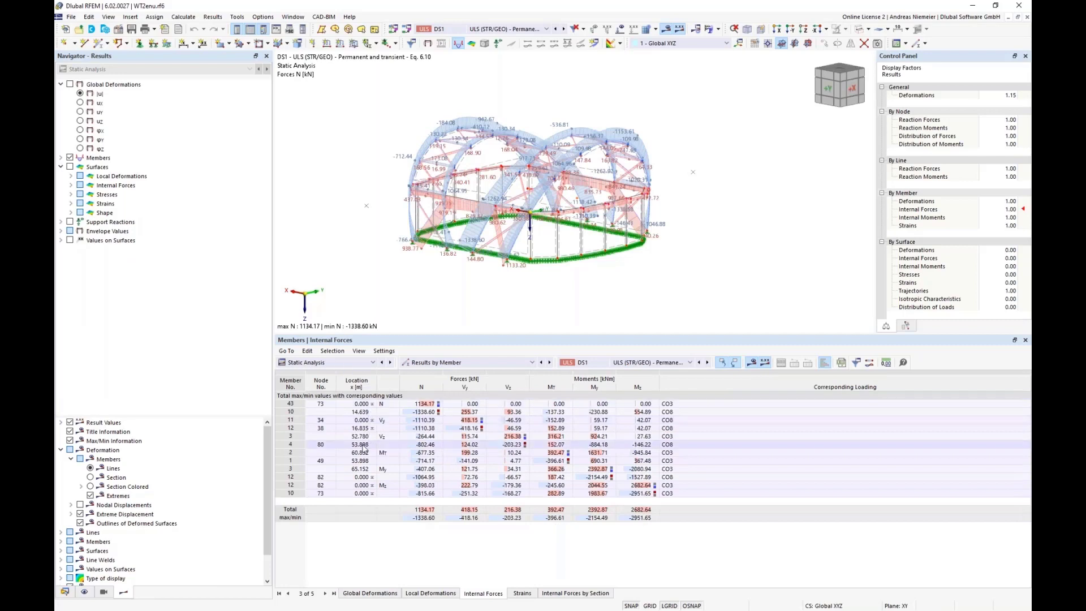
click(425, 412)
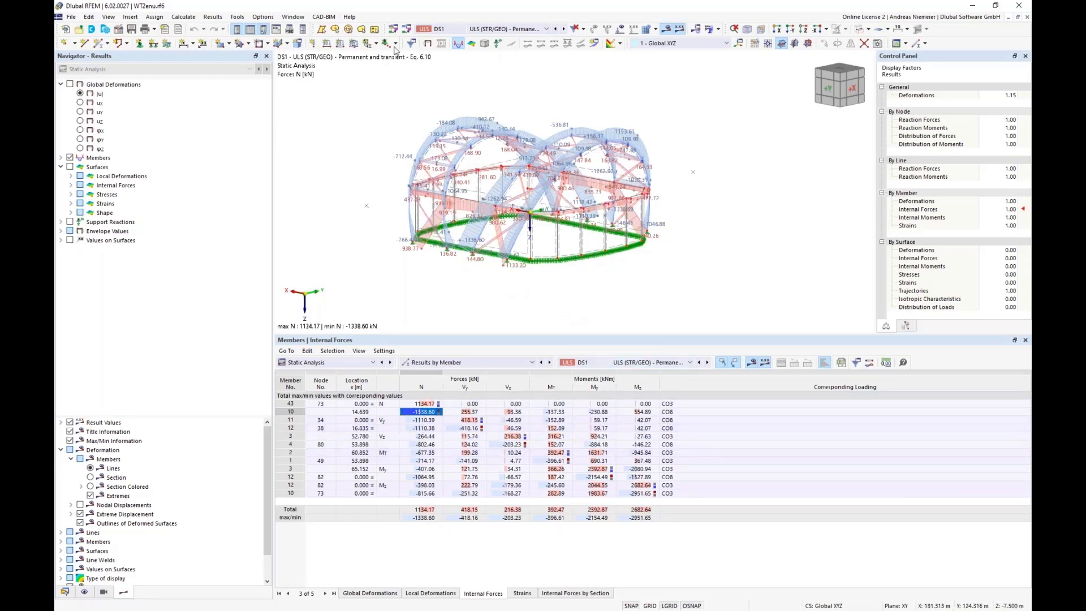
Step: Open the load cases and combinations settings and review the main data and assigned load cases of load combination CO8
click(406, 29)
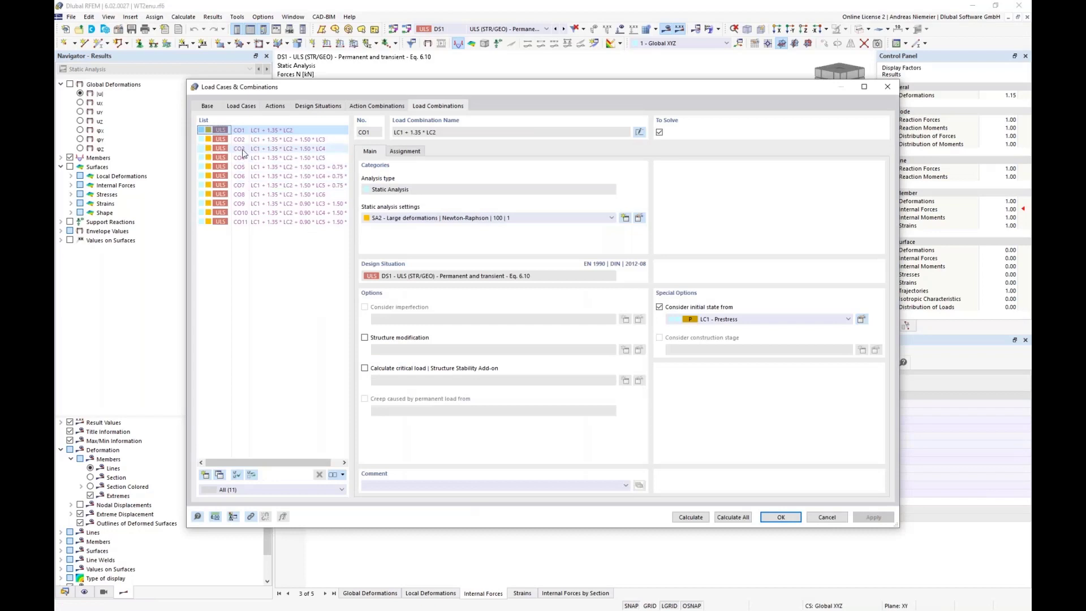
click(246, 196)
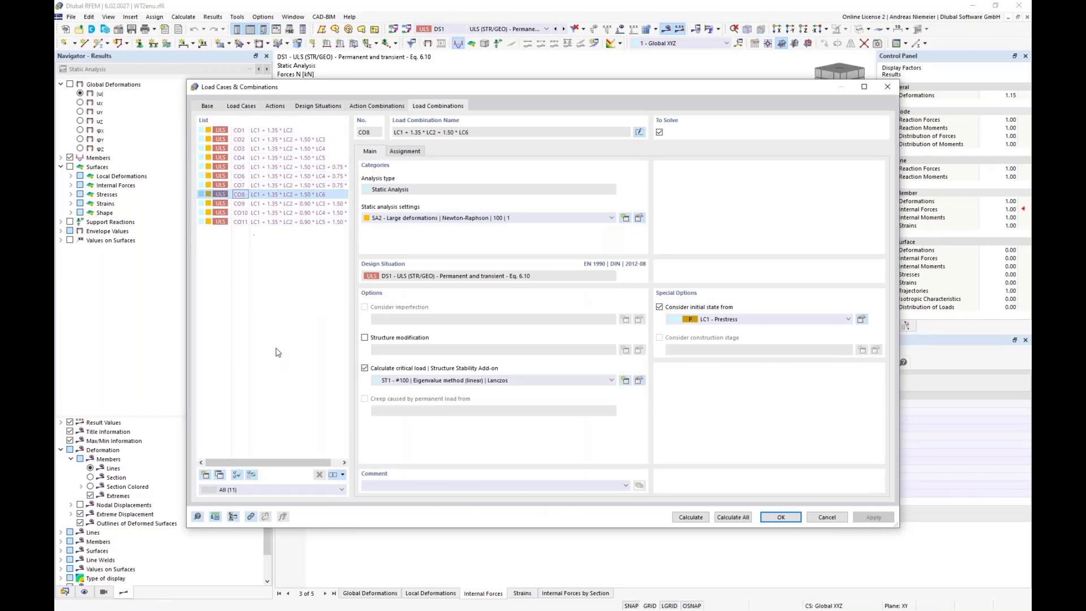
click(405, 151)
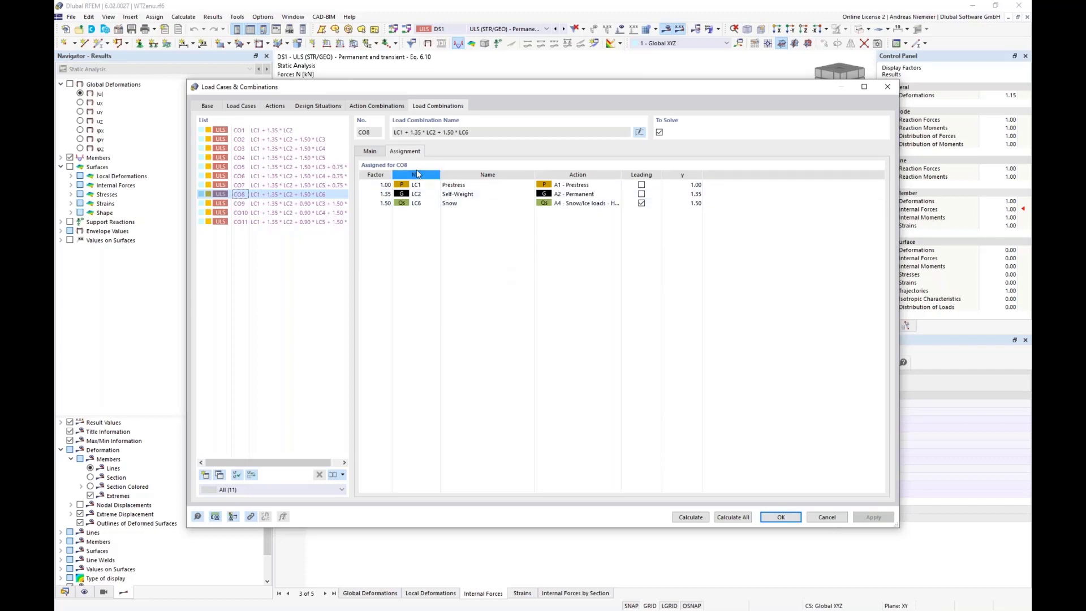
click(371, 151)
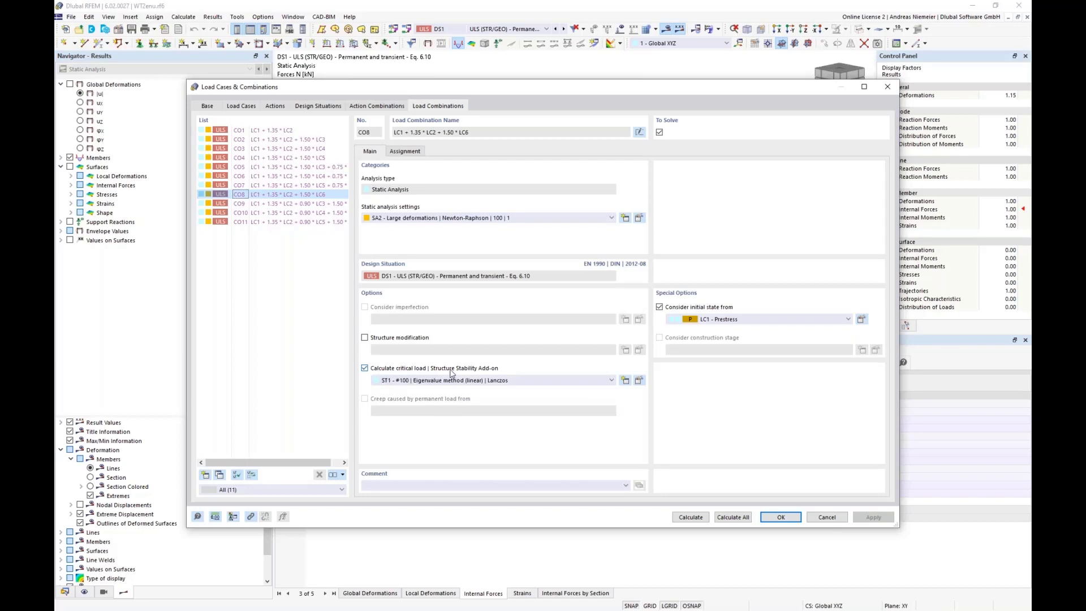
Step: Inspect the ST1 stability analysis settings of CO8, including the available analysis types, and leave them without applying changes
click(639, 380)
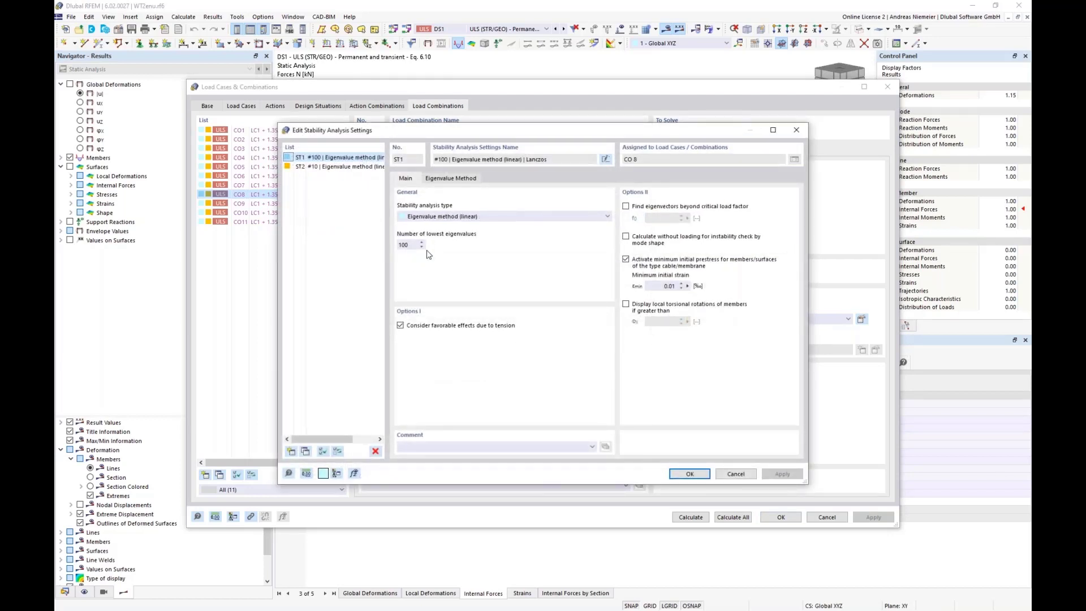
click(530, 219)
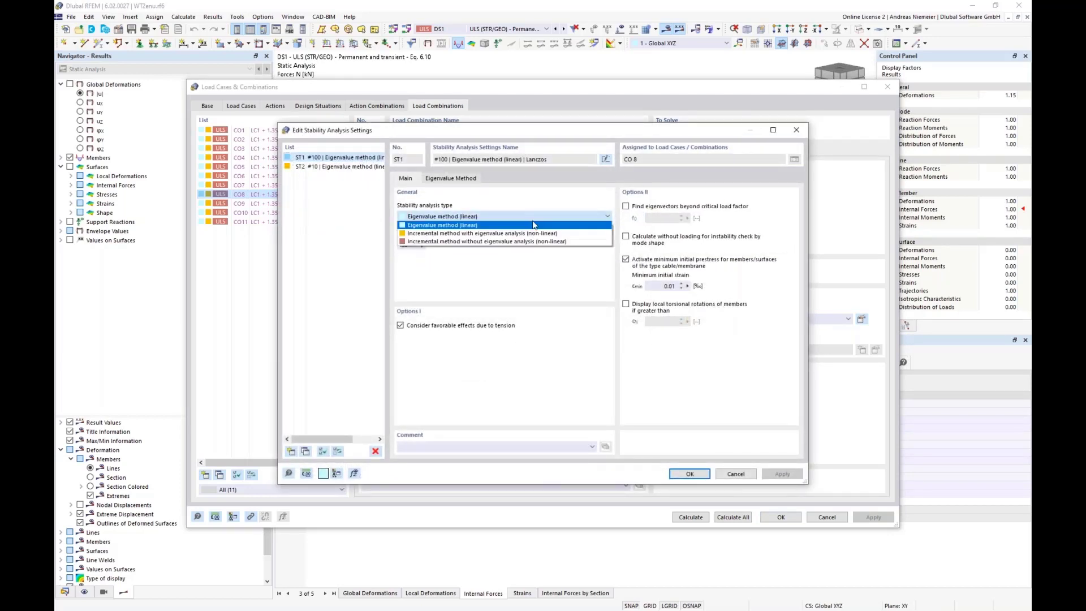
click(533, 224)
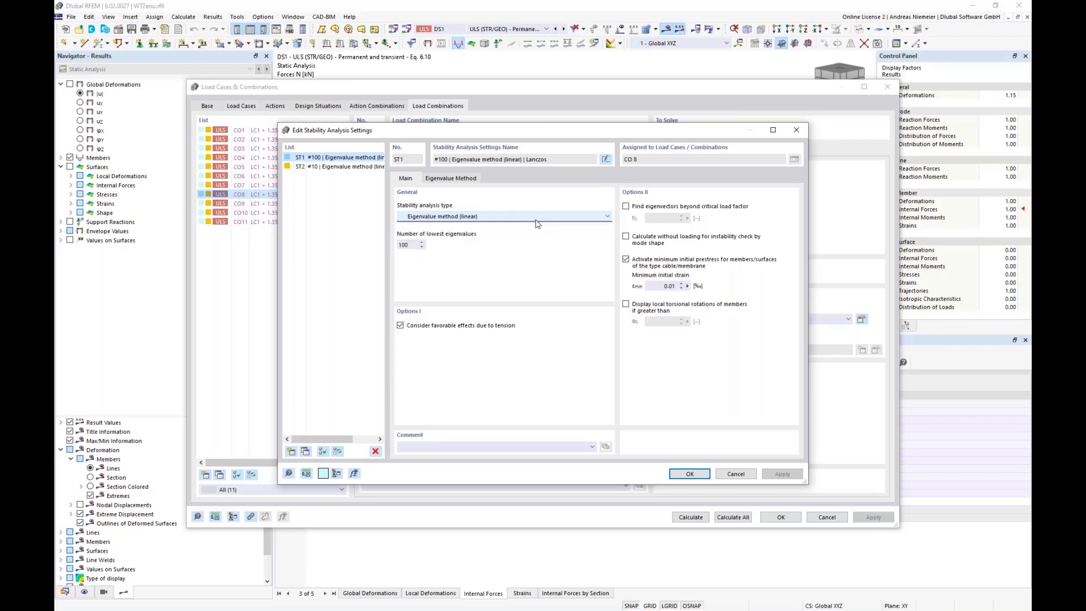
click(736, 474)
Step: Calculate load combination CO8 and display its stability analysis results with the mode shape in a 3D view
click(691, 517)
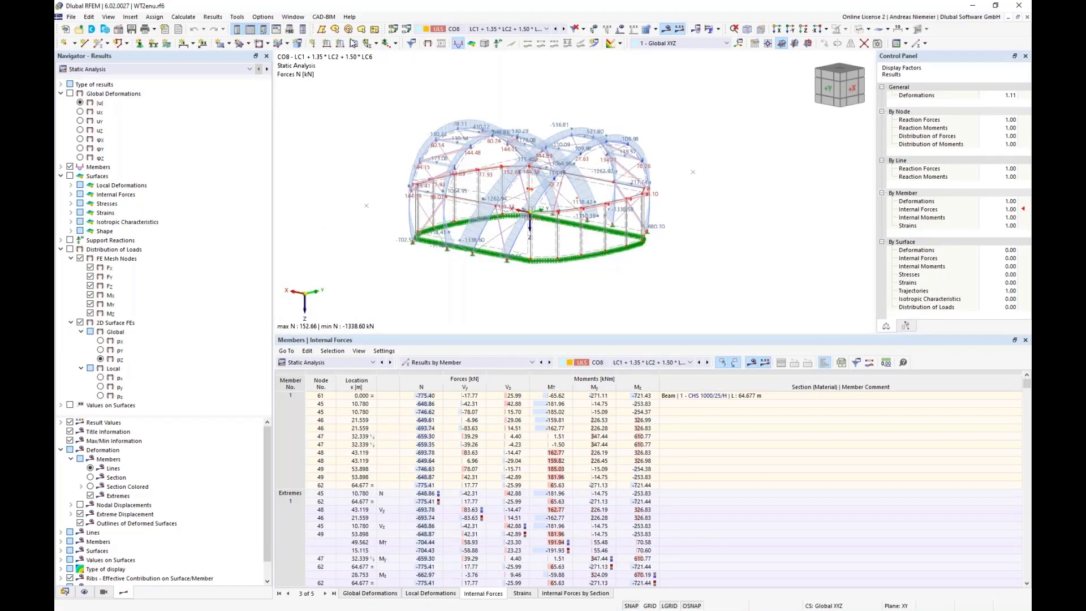
click(125, 69)
click(122, 85)
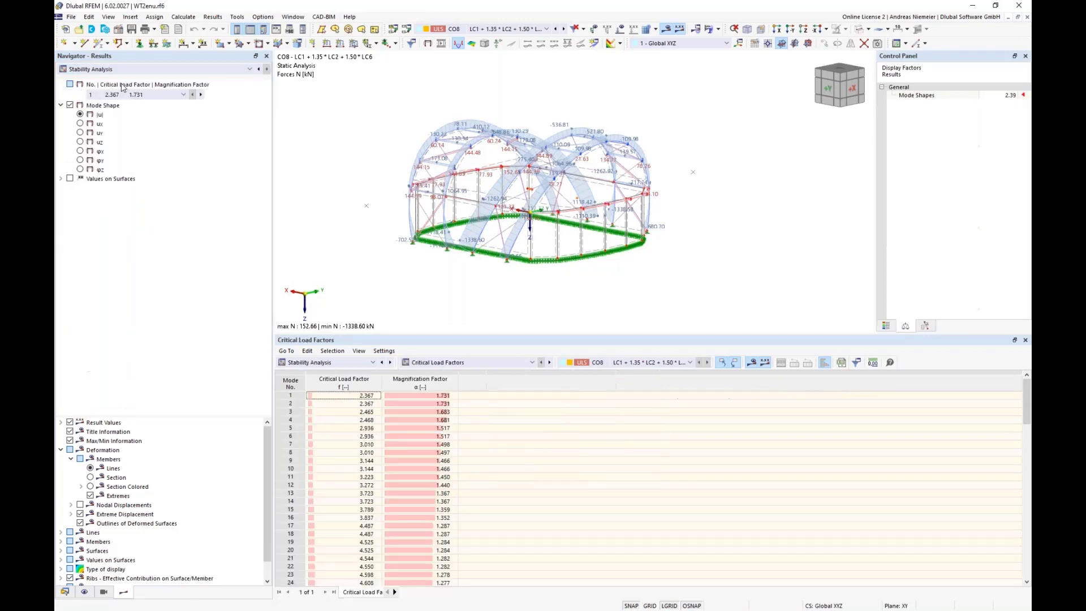
ctrl+middle_drag(422, 180, 476, 215)
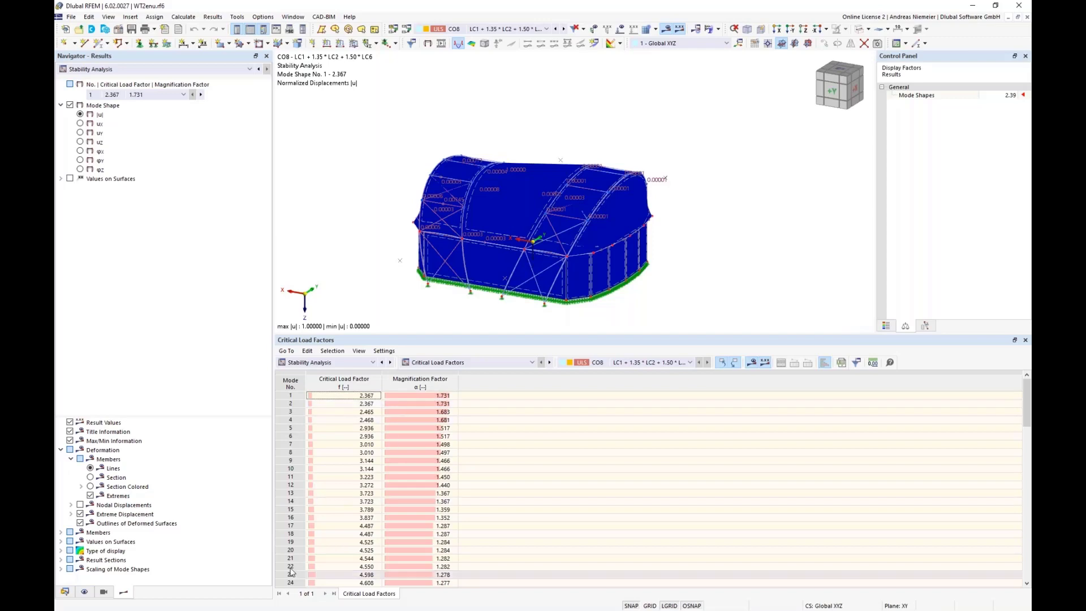
Step: Restrict visibility to members by section, hiding the surfaces and showing CHS 1000/25/H, CHS 250/8/H, R 28 and Cable PE 30
click(84, 593)
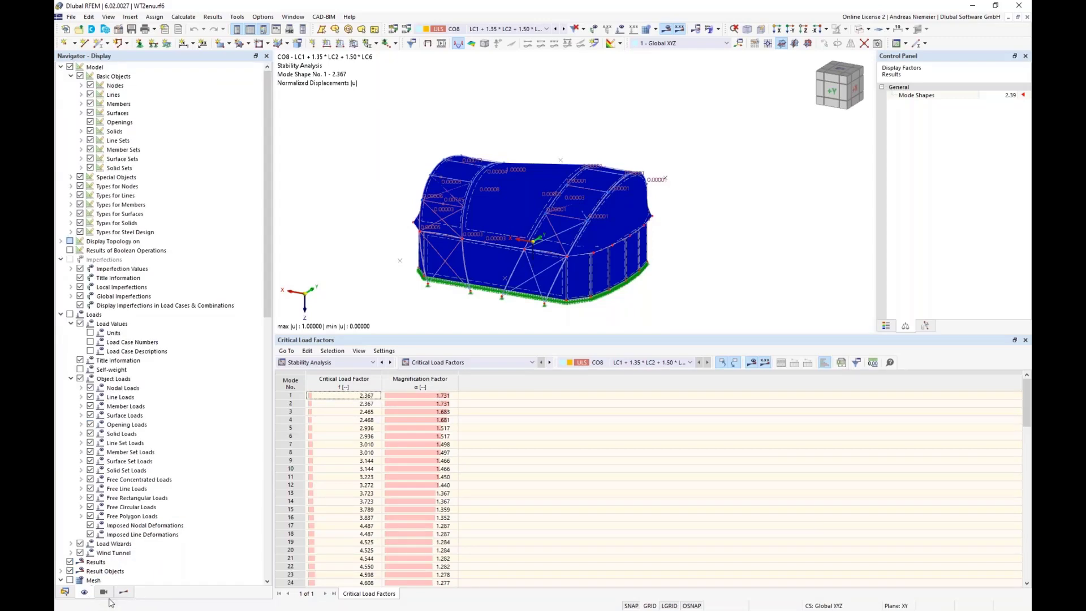
click(104, 593)
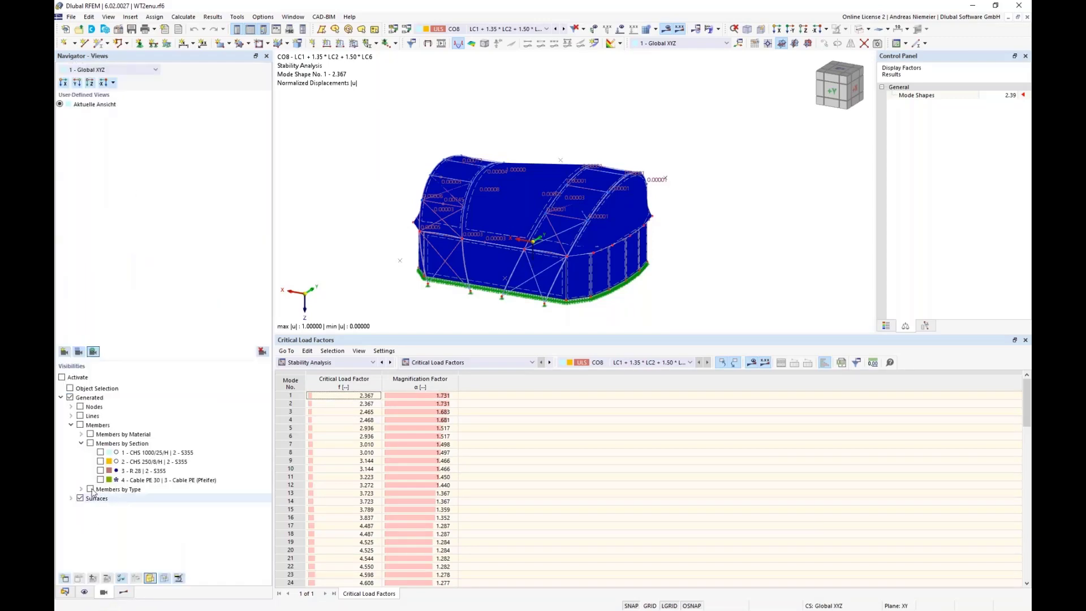
click(90, 443)
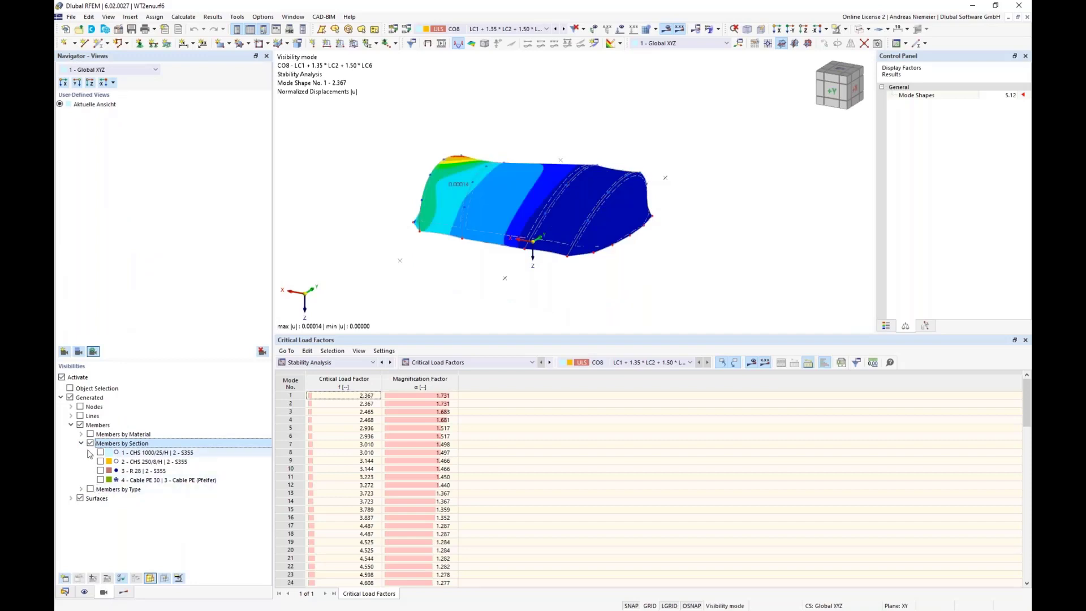
click(81, 499)
click(81, 499)
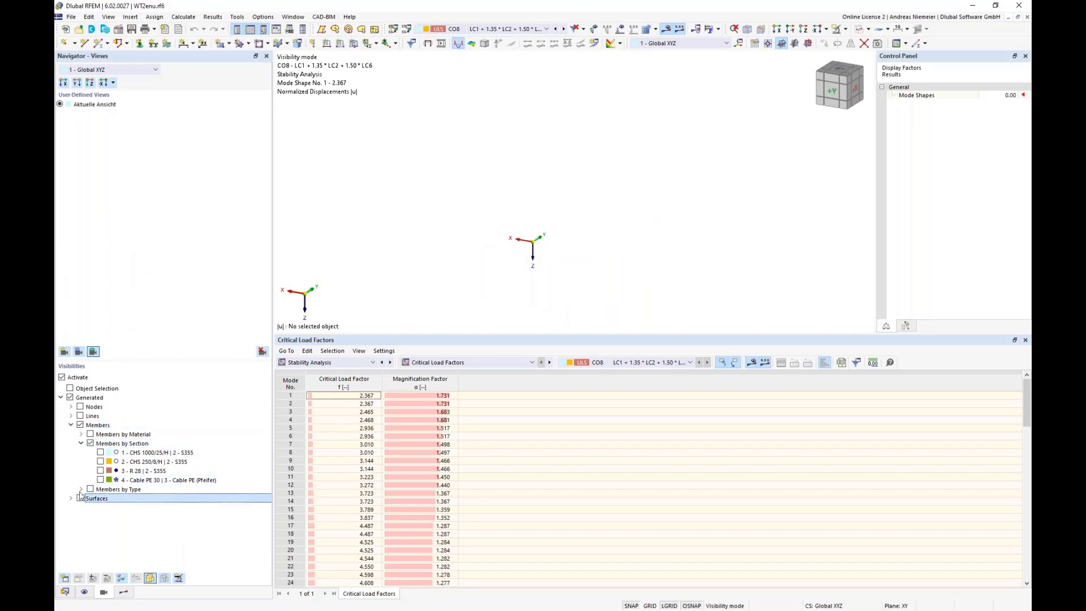
click(100, 461)
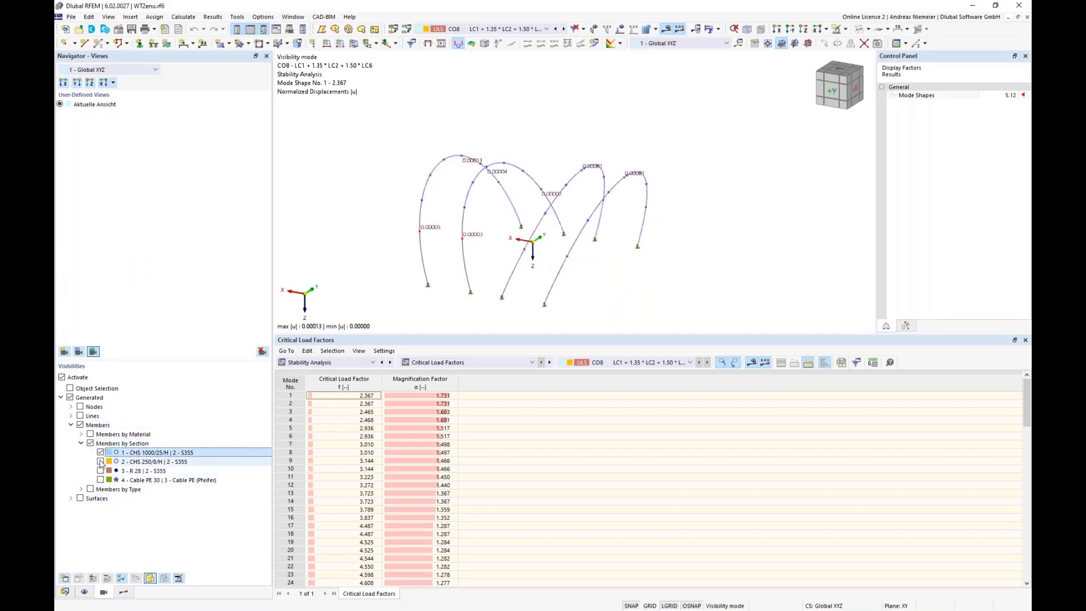
click(100, 471)
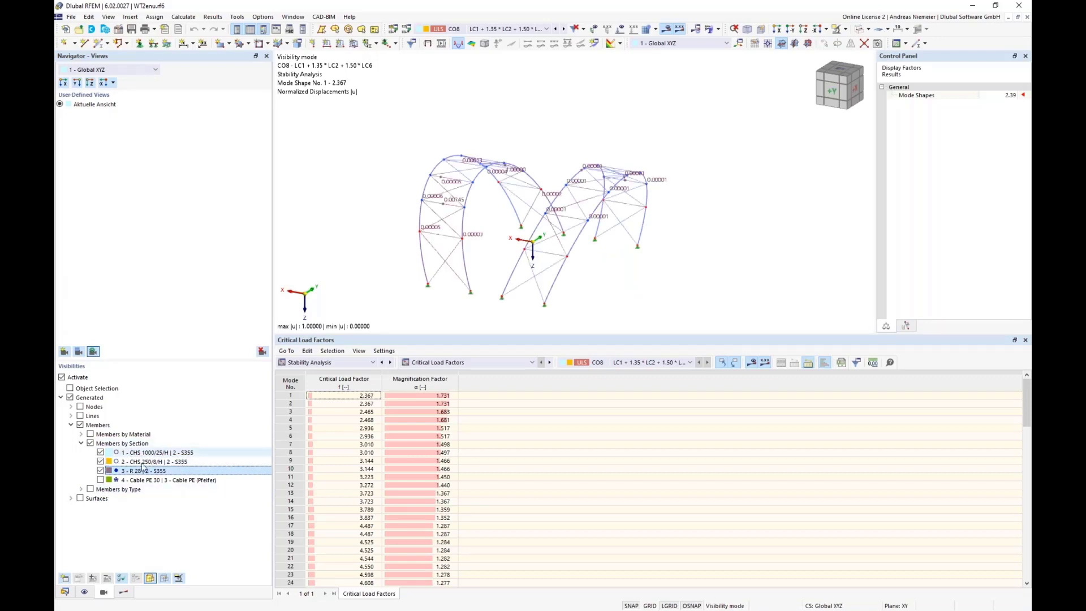
click(100, 480)
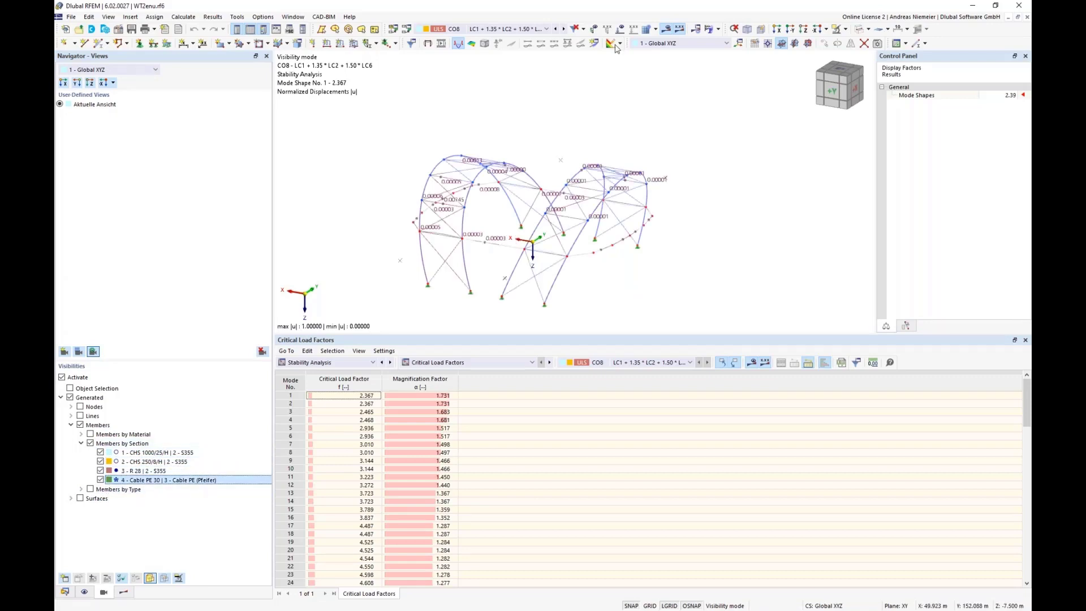
Step: Hide the result values on the mode shape and look at the arches in plan along the Z-axis
click(678, 33)
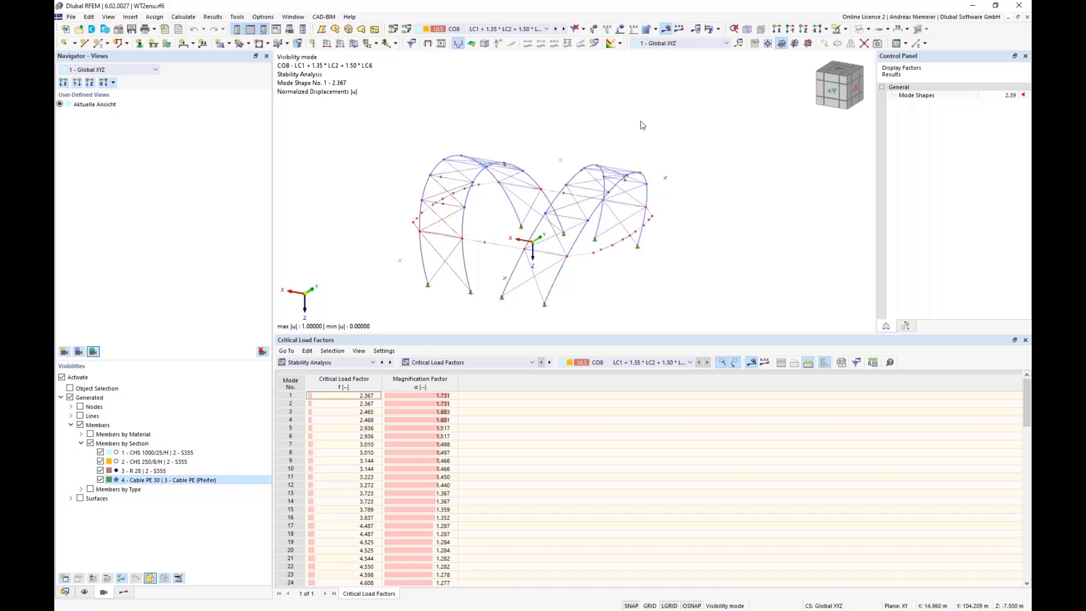
click(805, 31)
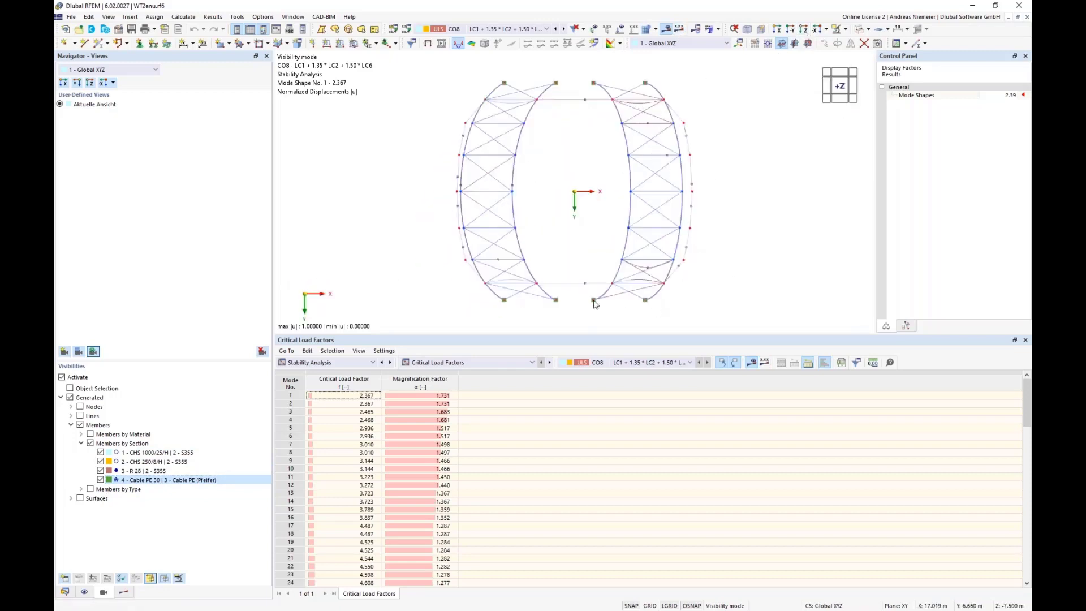
scroll(613, 254, up, 2)
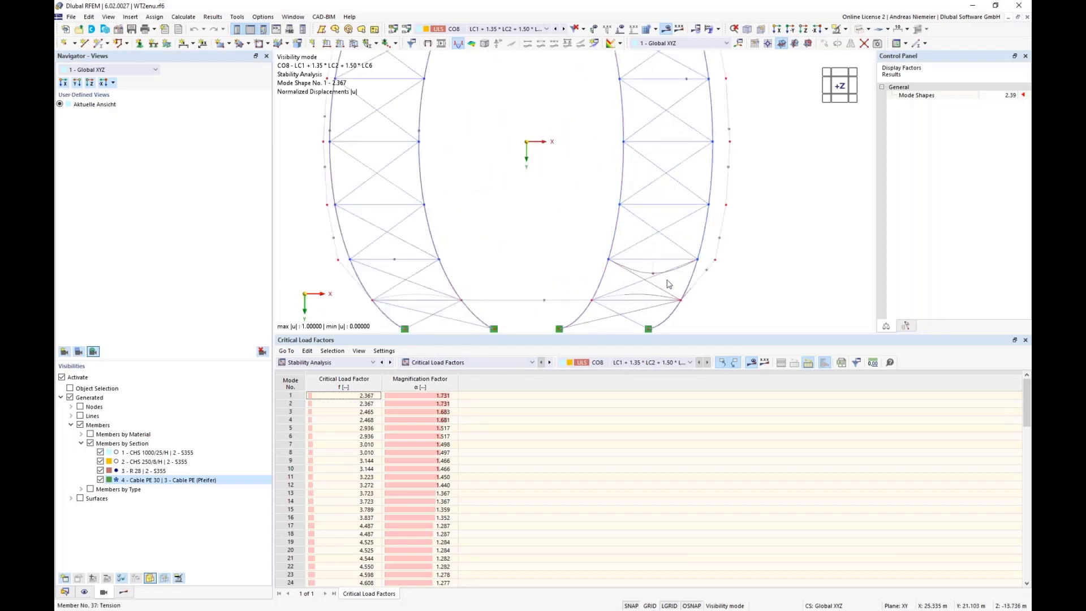
Step: Display the member deformations of the mode shape as colored sections
click(124, 592)
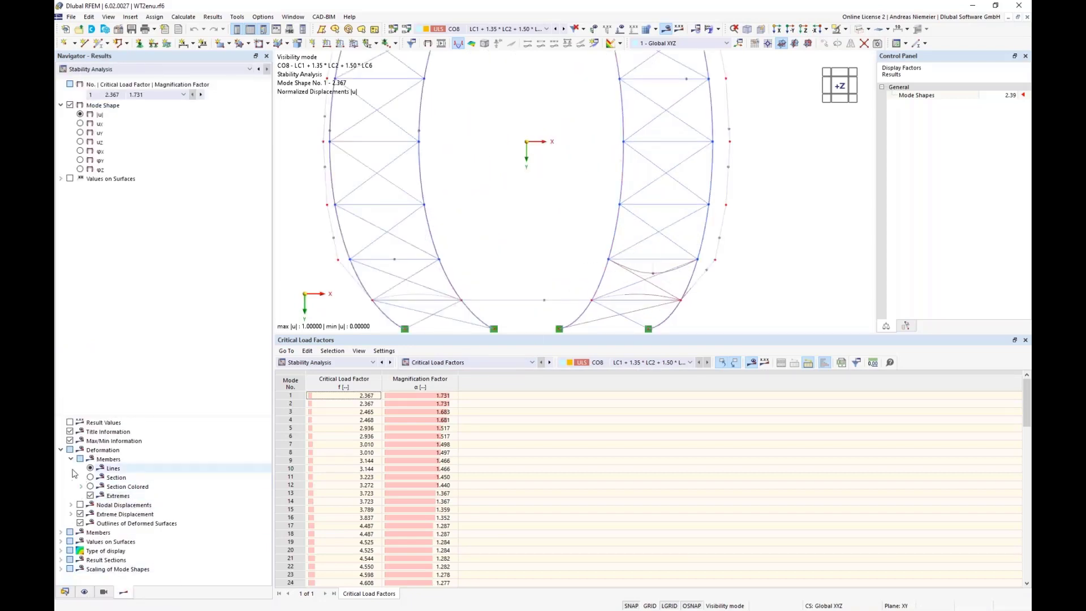
click(90, 485)
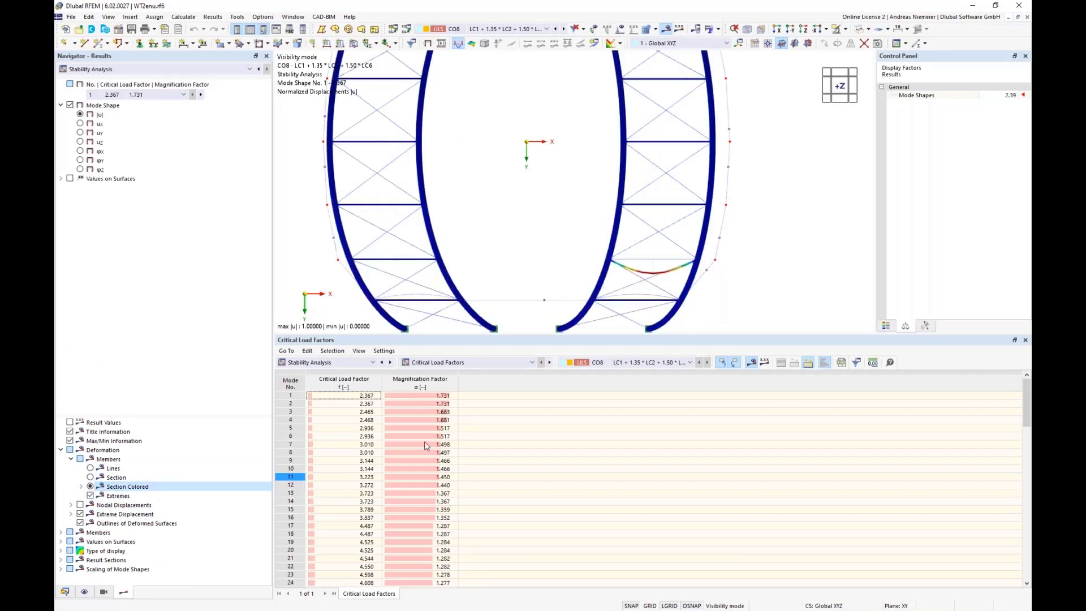
scroll(721, 226, down, 2)
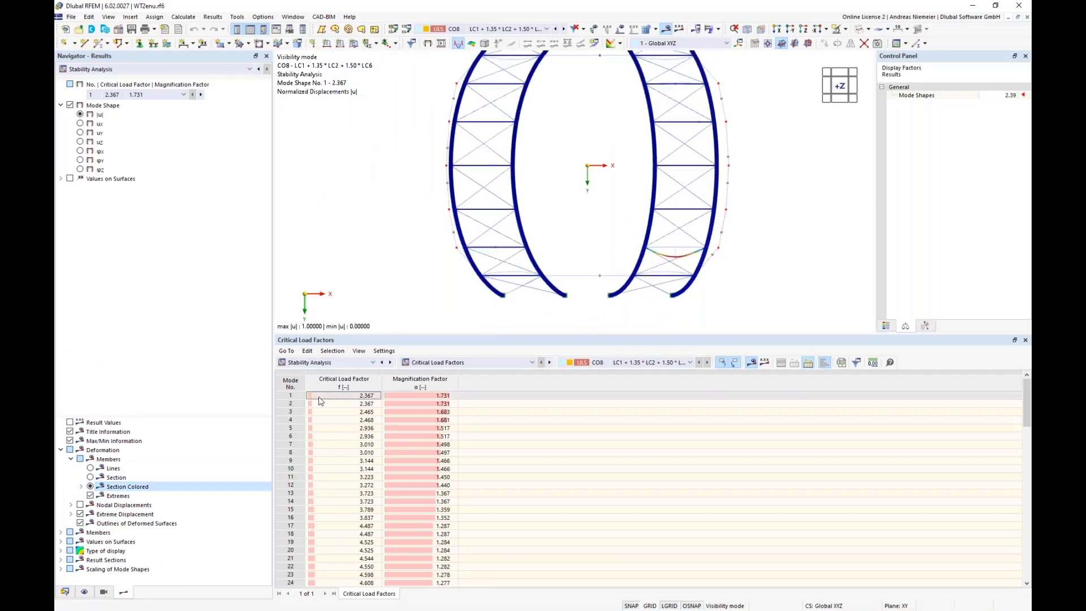
Step: Examine the CO8 mode shapes one by one in plan view, from mode 2 up to mode 25
click(425, 403)
key(Down)
key(Down)
key(Down)
key(Down)
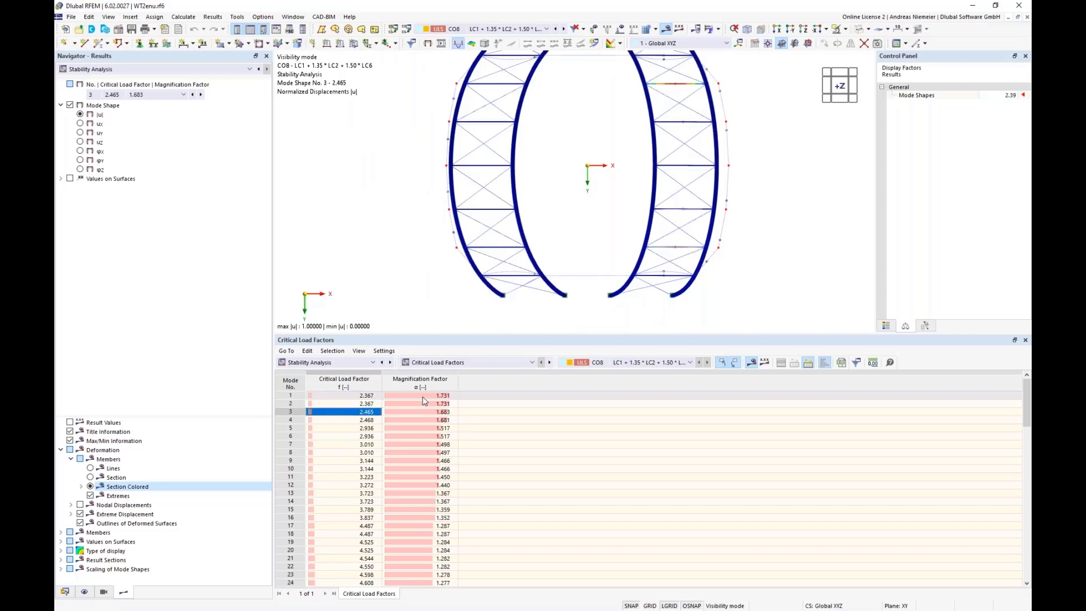
key(Down)
key(Down)
key(Down)
key(Down)
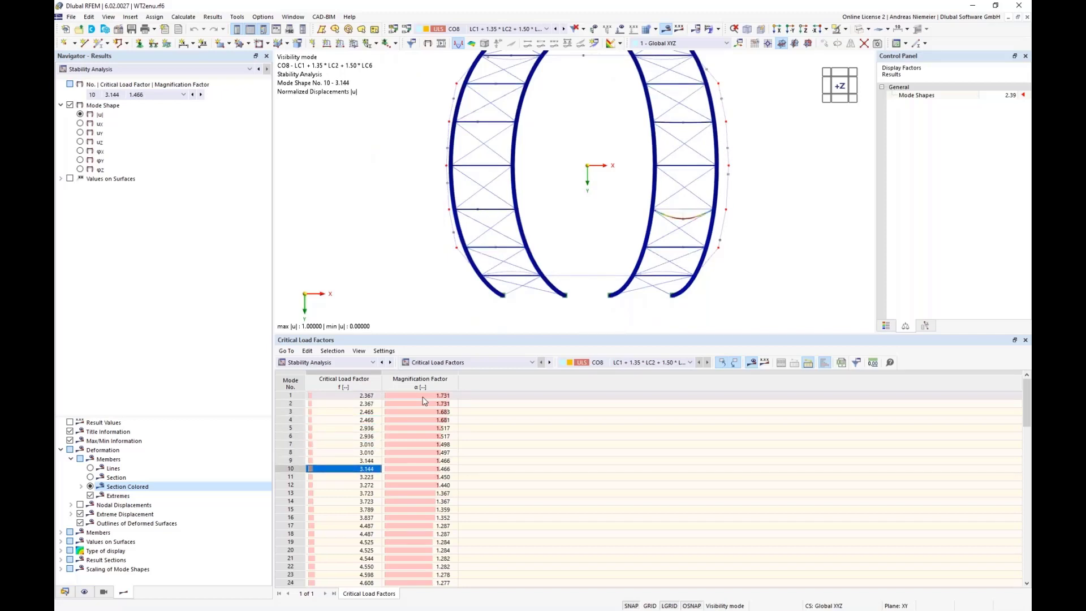
key(Down)
key(Down)
key(Down)
key(Down)
key(Down)
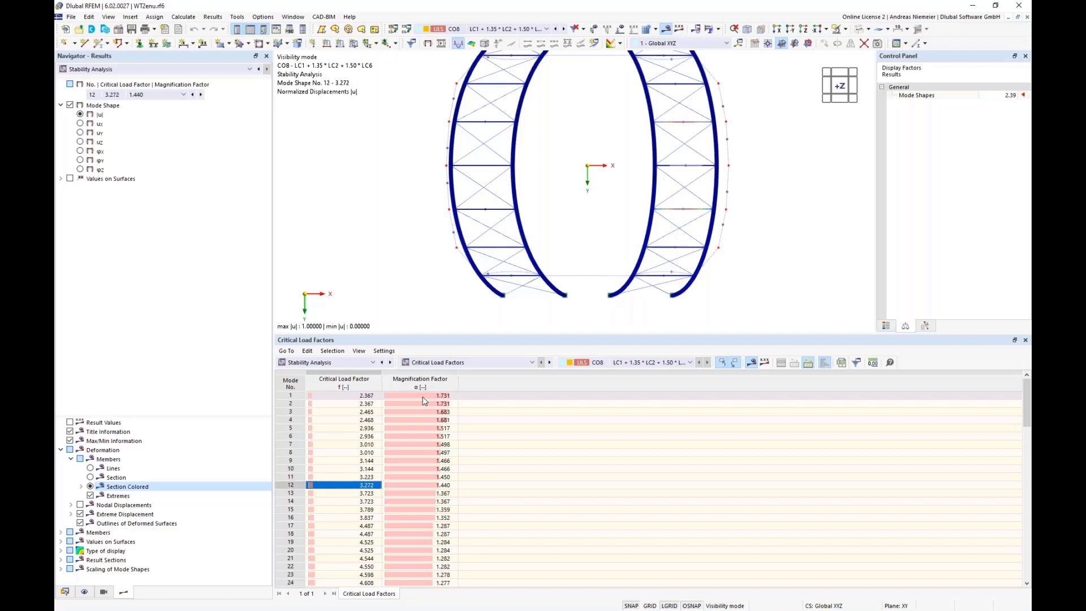
key(Down)
key(Down)
key(Down)
key(Down)
key(Down)
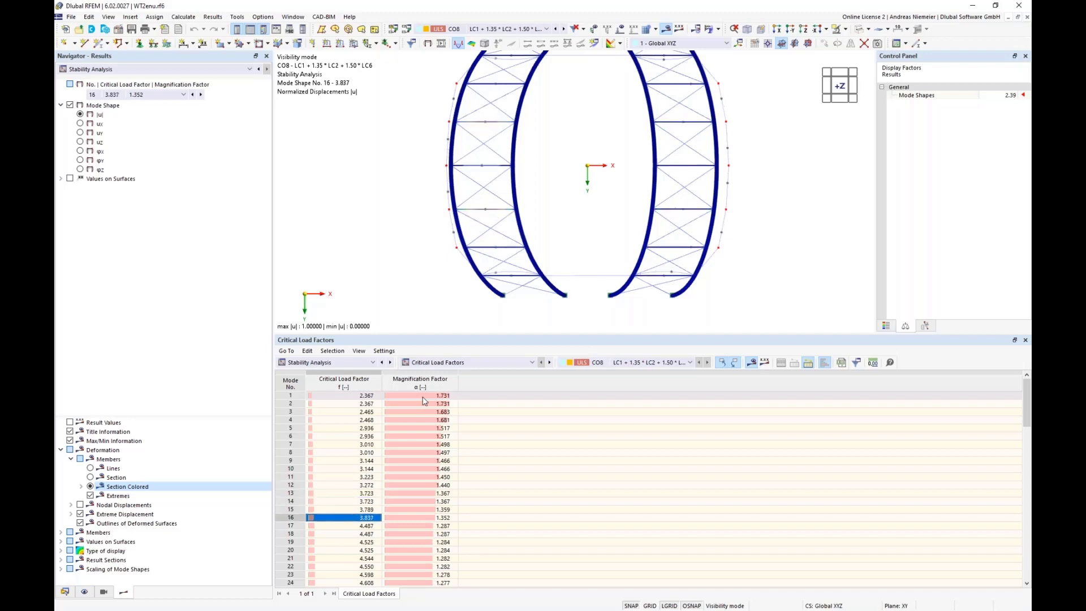
key(Down)
key(Down)
key(Down)
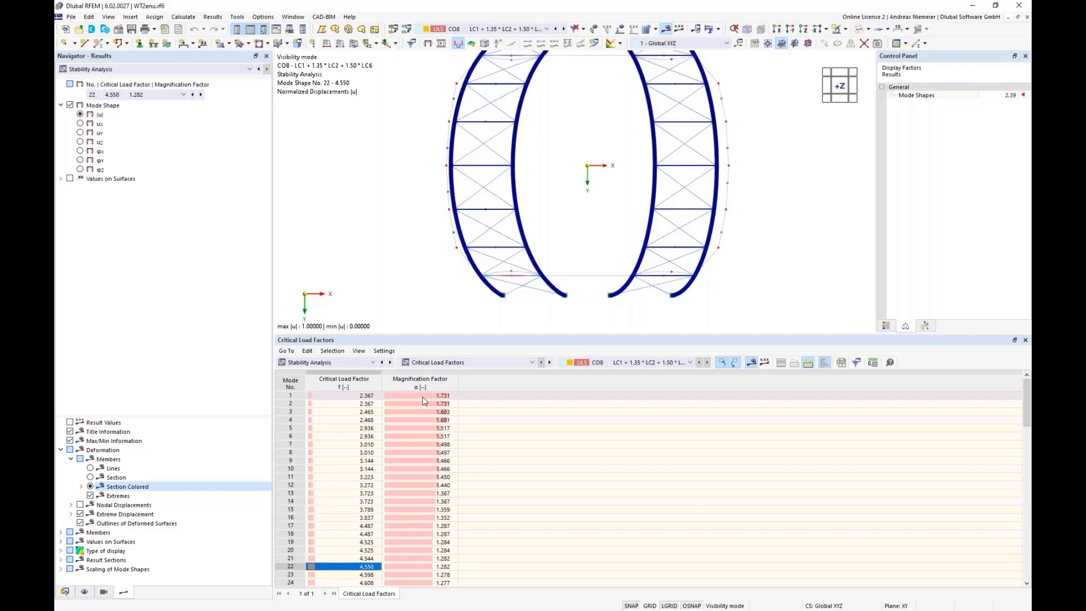
key(Down)
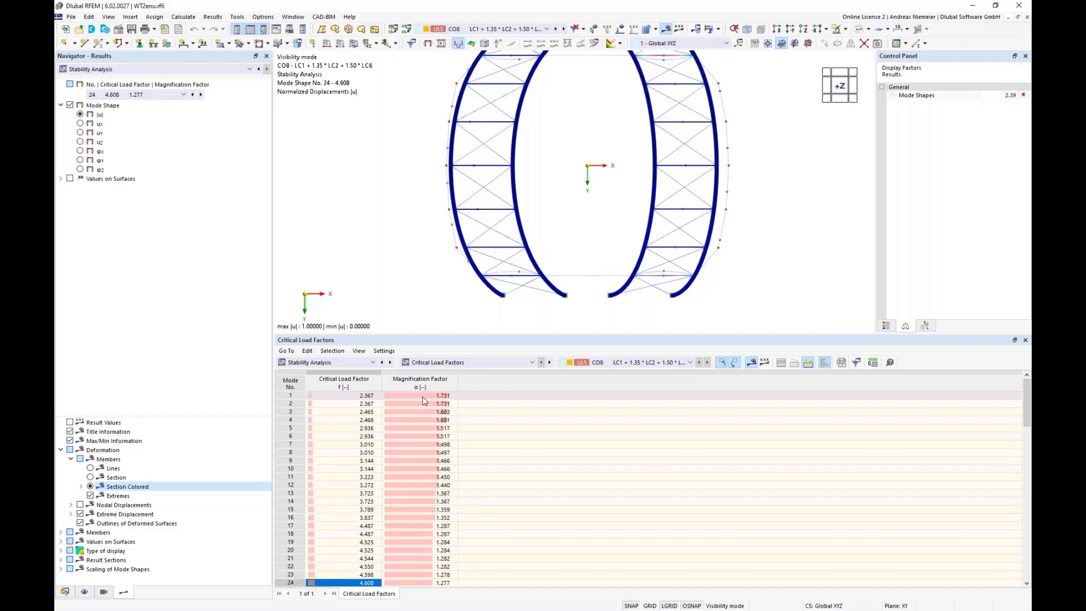
key(Down)
Step: Examine CO8 mode shapes 25 to 31 in a 3D view of the arches
ctrl+middle_drag(737, 320, 679, 283)
scroll(357, 543, down, 2)
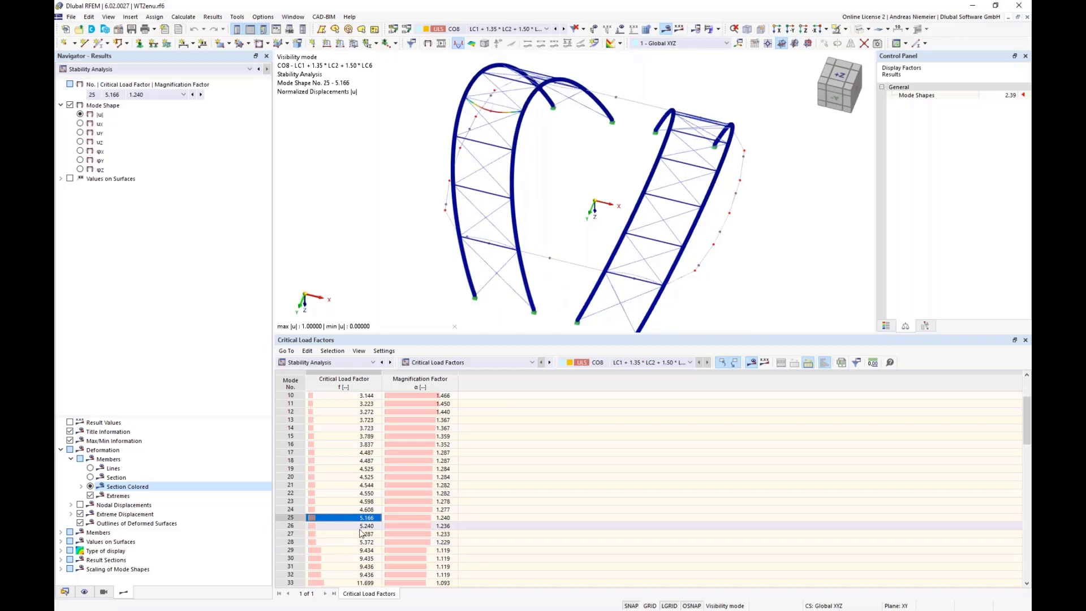
click(370, 526)
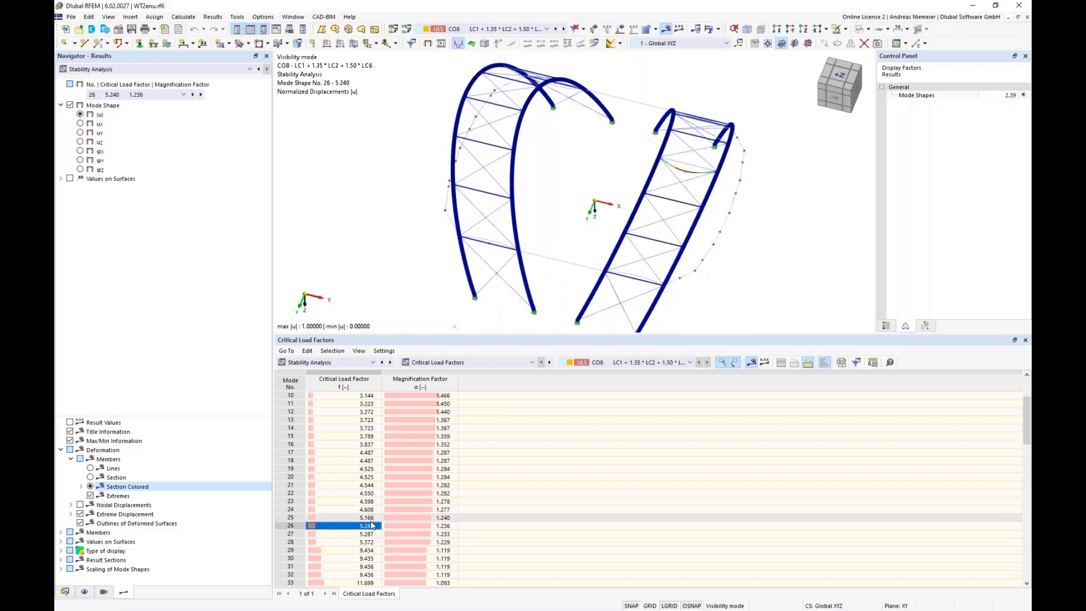
key(Down)
key(Down)
key(Down)
key(Down)
key(Down)
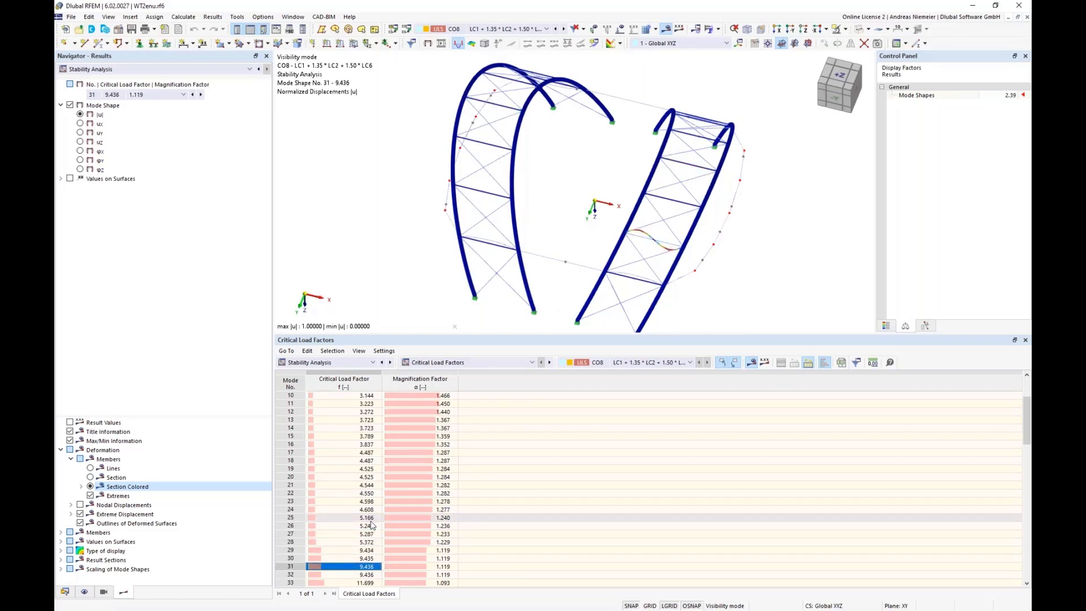
Step: Examine CO8 mode shapes 32 to 53 one after another in the 3D view of the arches
key(Down)
key(Down)
key(Down)
key(Down)
key(Down)
key(Down)
key(Down)
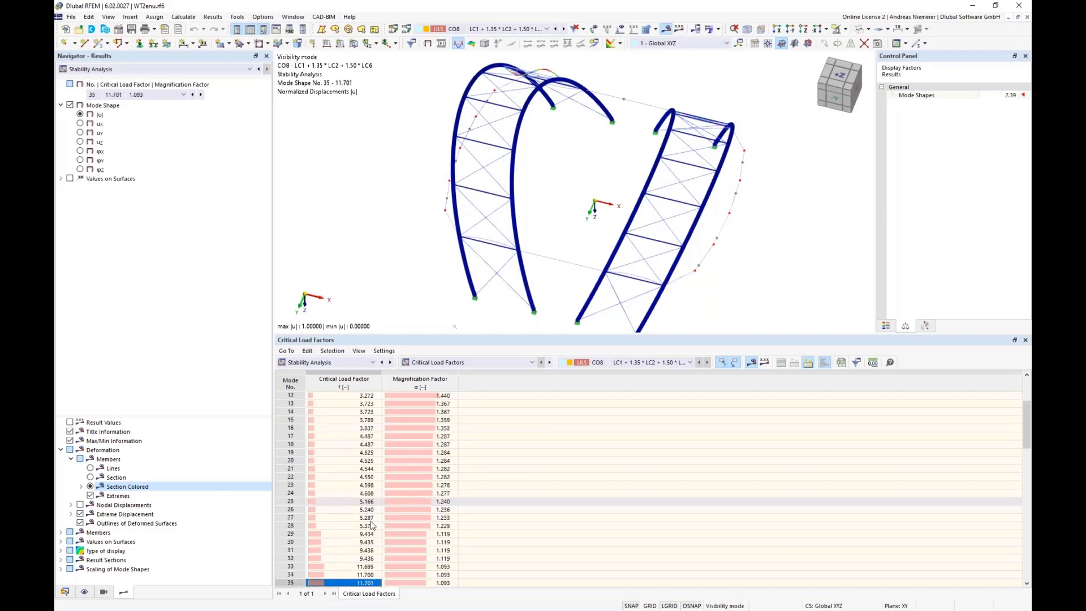
key(Down)
key(Down)
key(Down)
key(Down)
key(Down)
key(Down)
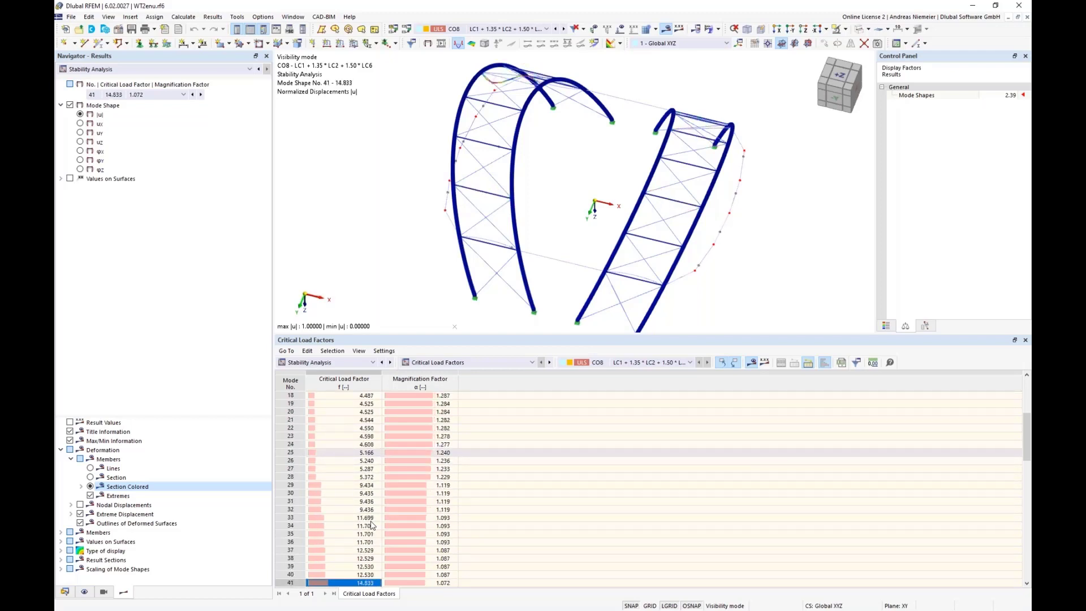
key(Down)
key(Down)
key(Down)
key(Down)
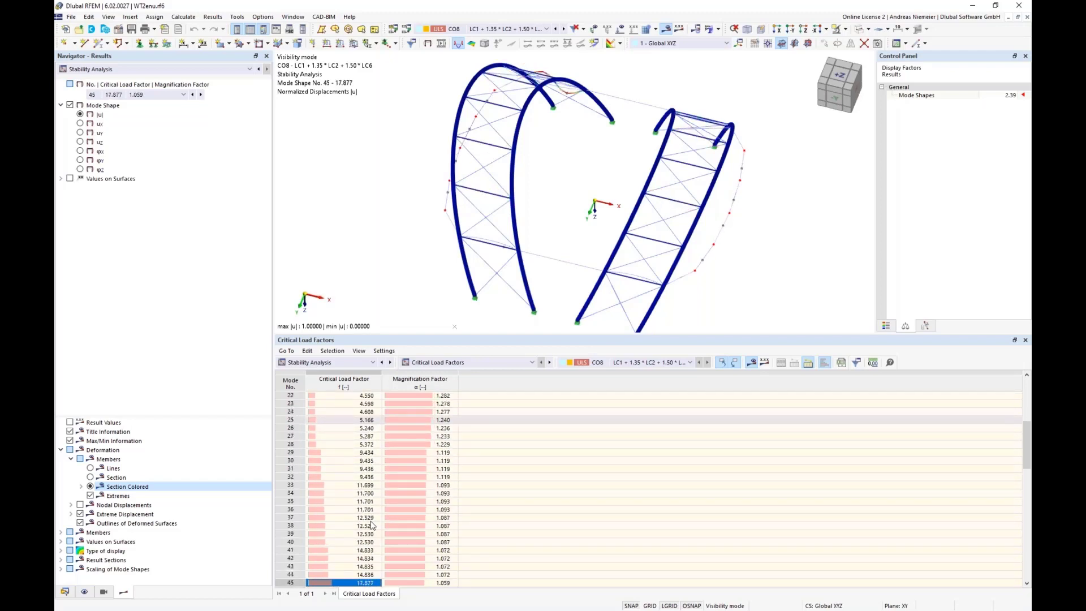
key(Down)
key(Down)
key(Down)
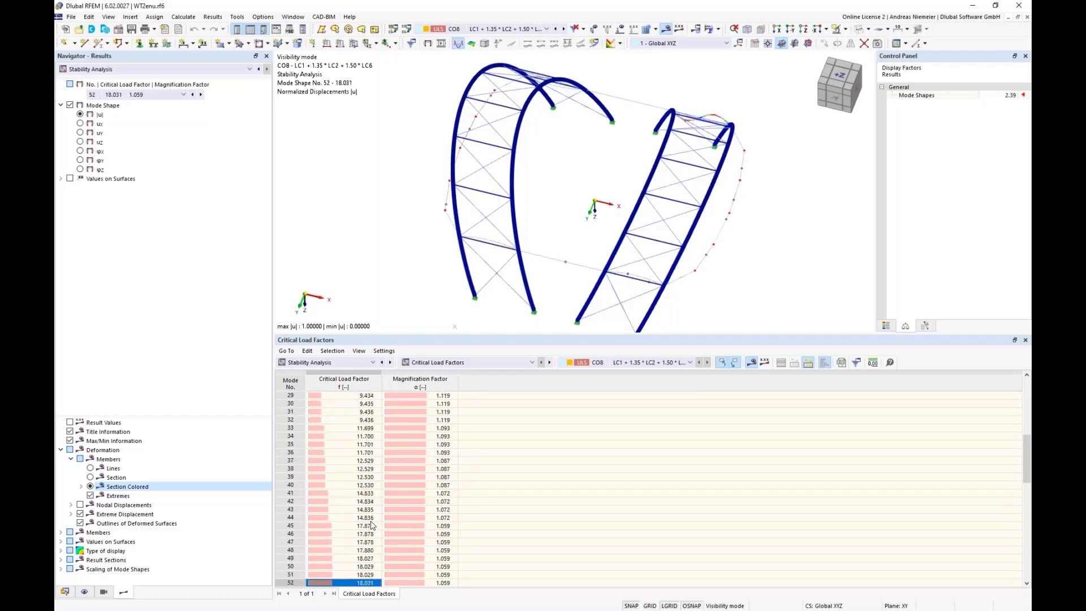
key(Down)
key(Down)
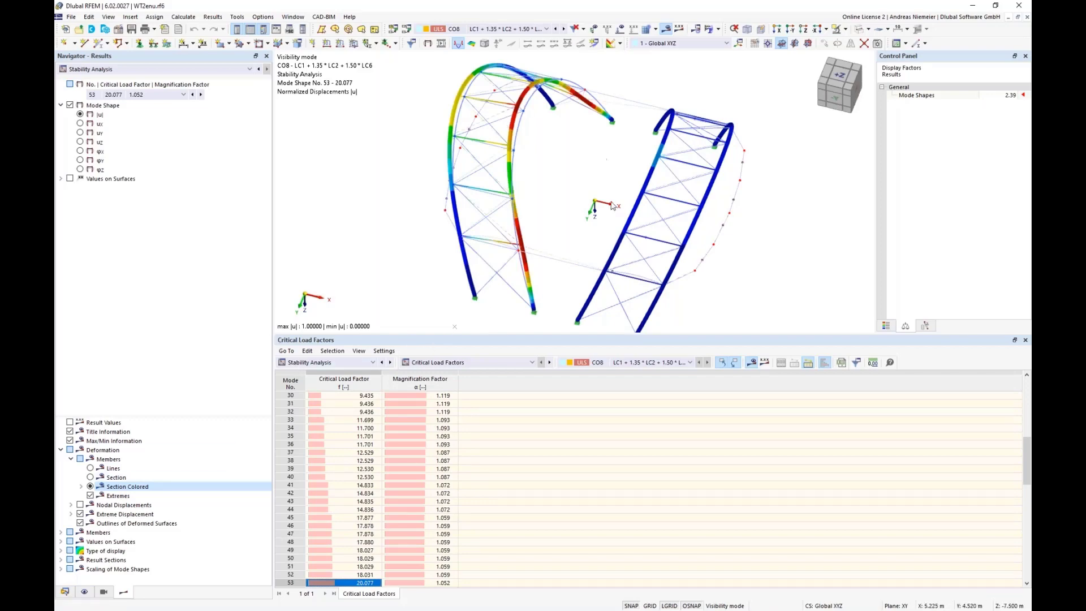
Step: Inspect mode shape 53 along the X-axis, compare it with lower modes, and look at mode 35 in 3D
ctrl+middle_drag(775, 276, 690, 211)
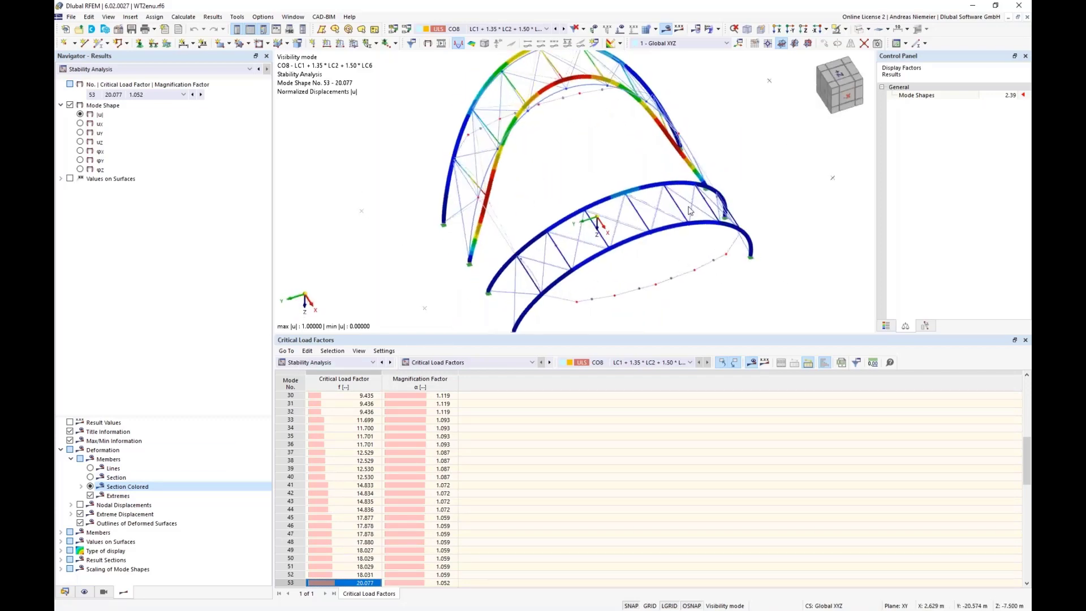
click(850, 100)
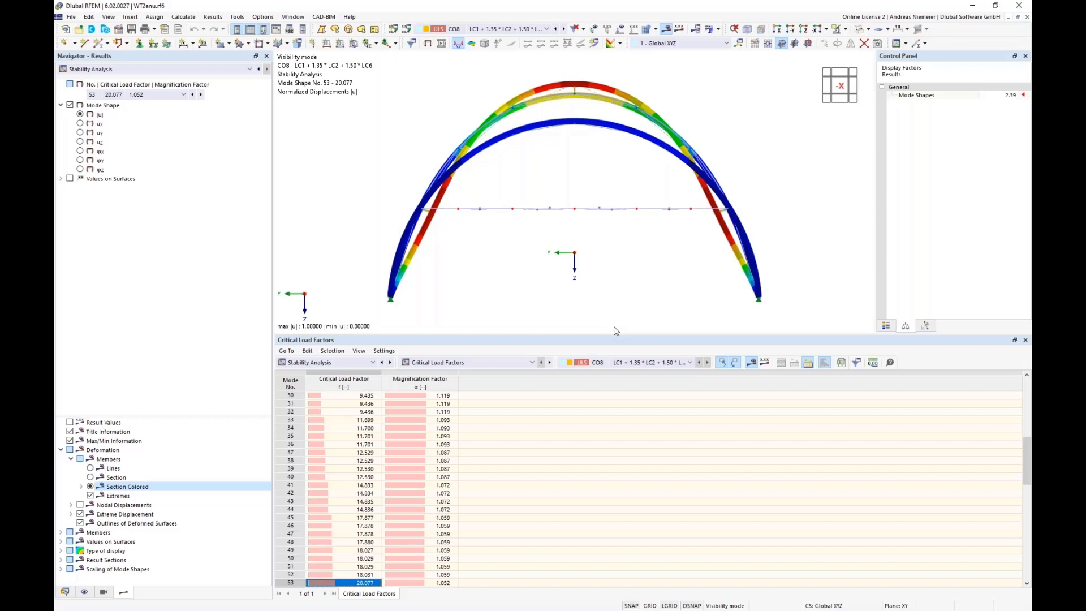
click(364, 541)
click(365, 492)
click(360, 437)
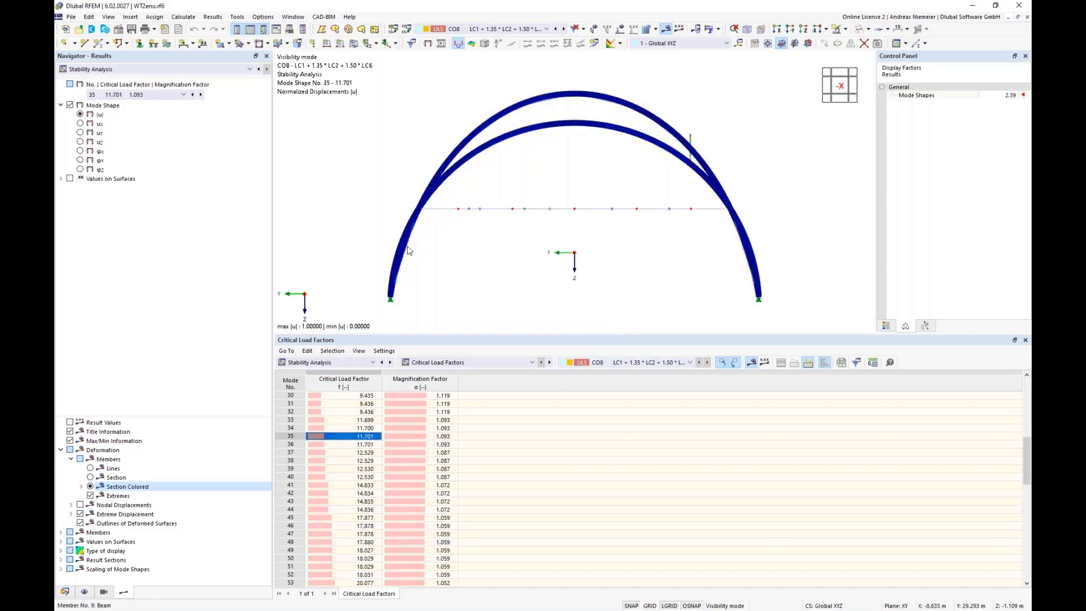
scroll(403, 246, down, 1)
ctrl+middle_drag(371, 218, 501, 243)
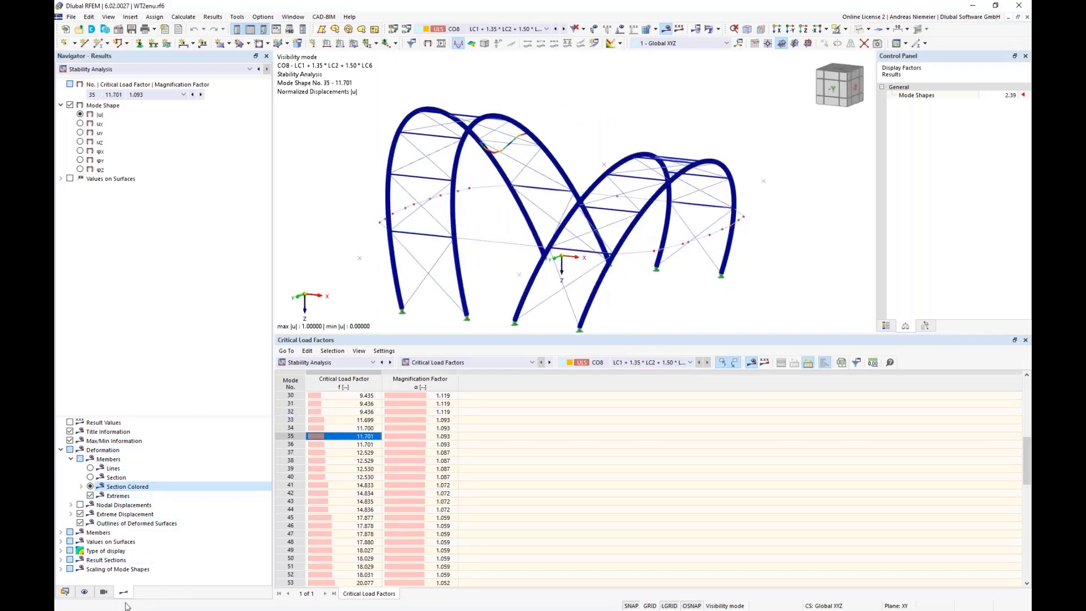
Step: Limit the visible members to section CHS 250/8/H by hiding the CHS 1000/25/H, R 28 and Cable PE 30 members
click(103, 592)
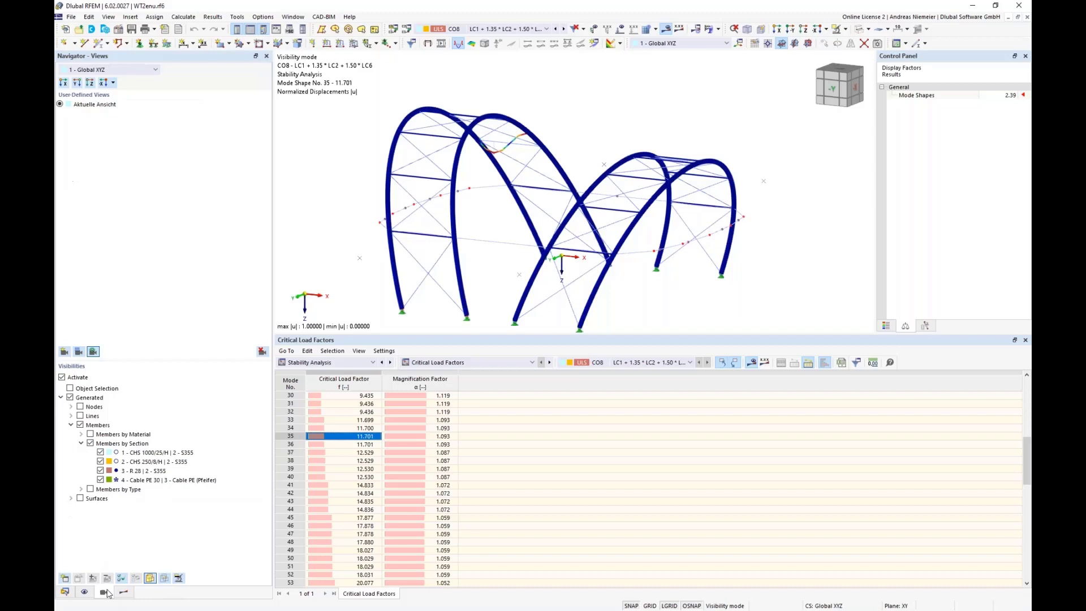
click(100, 480)
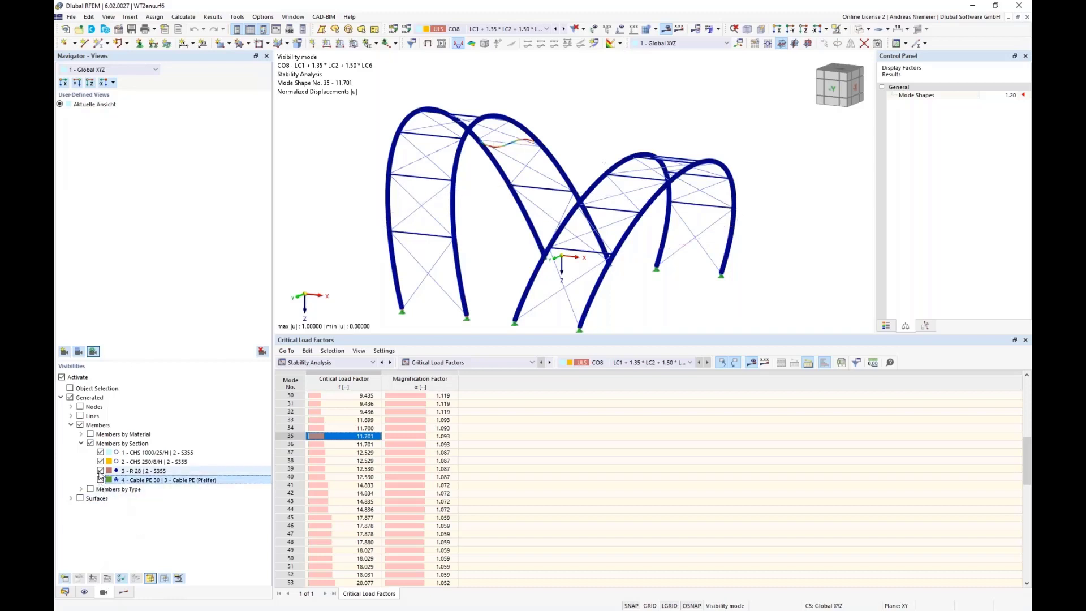
click(100, 471)
click(100, 453)
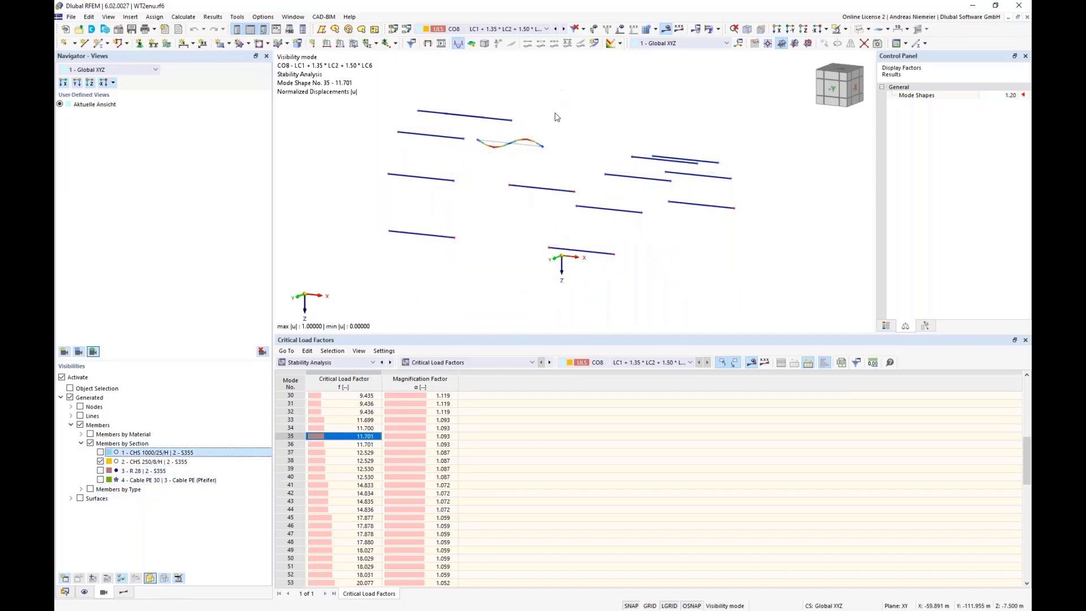
Step: Select all visible CHS 250/8/H trusses and create a new effective lengths definition for their steel design
scroll(555, 114, down, 3)
drag(435, 88, 608, 309)
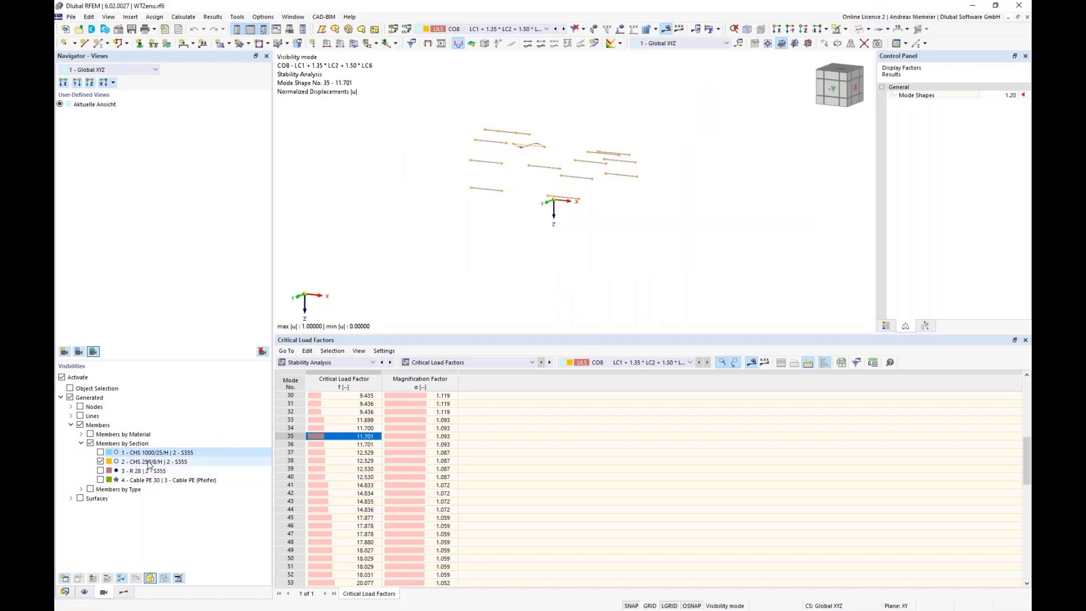
scroll(489, 150, up, 3)
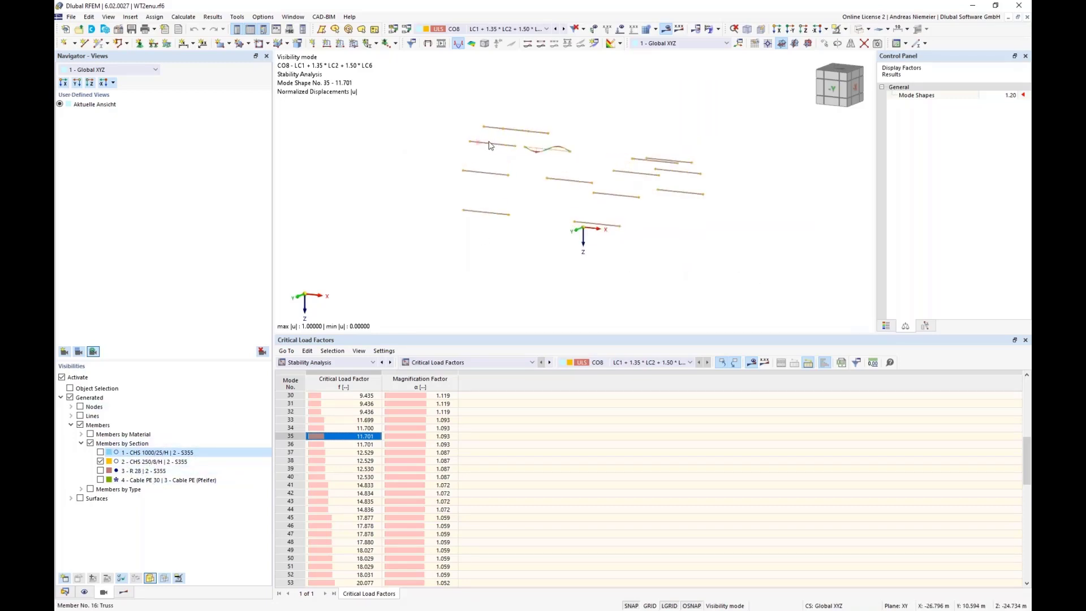
right_click(488, 147)
right_click(485, 145)
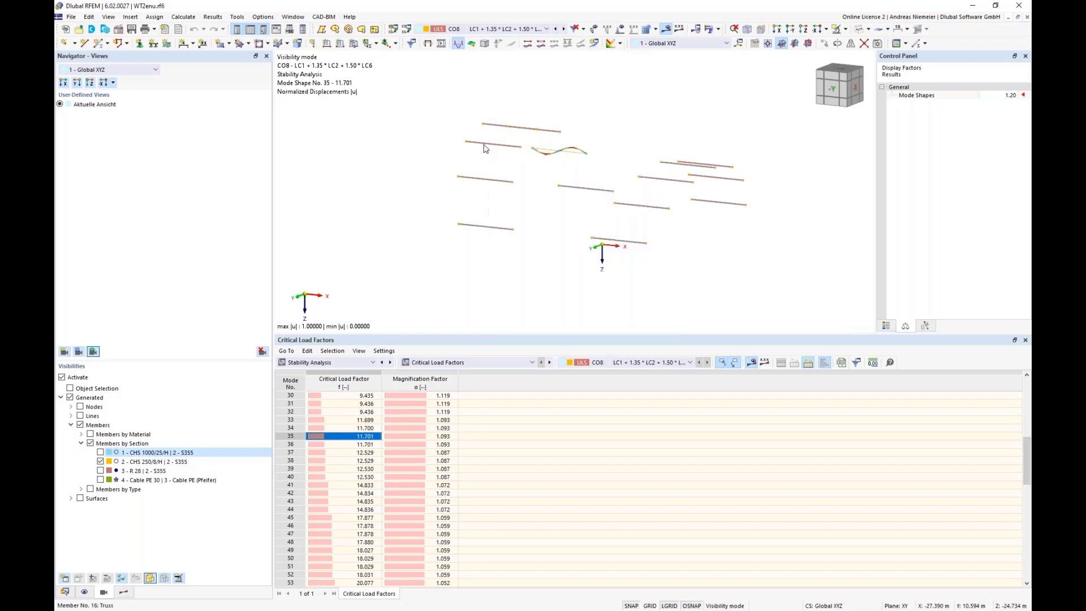
mouse_move(657, 190)
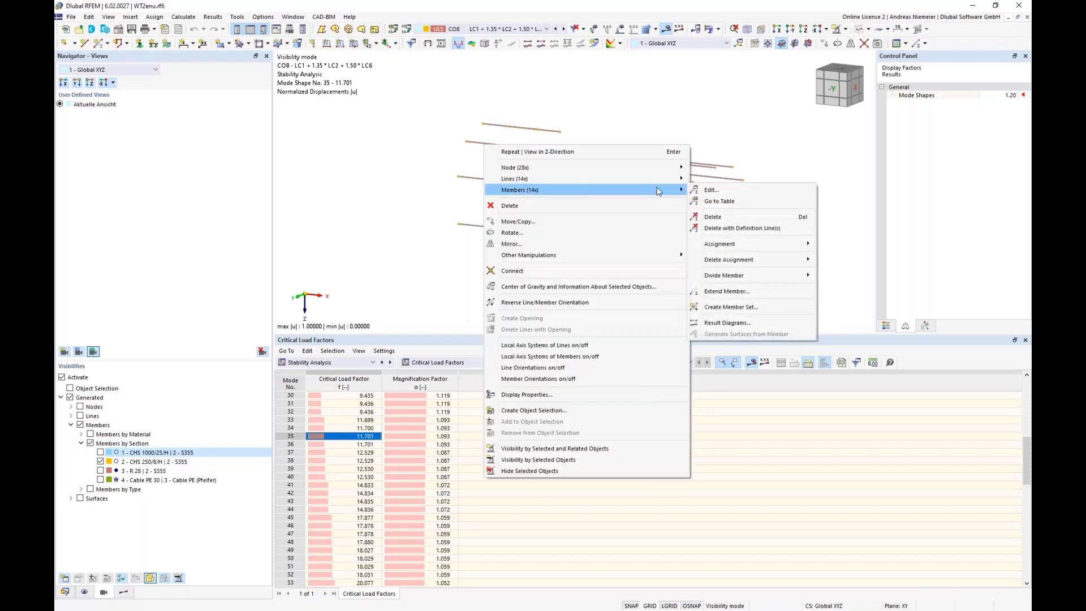
click(721, 191)
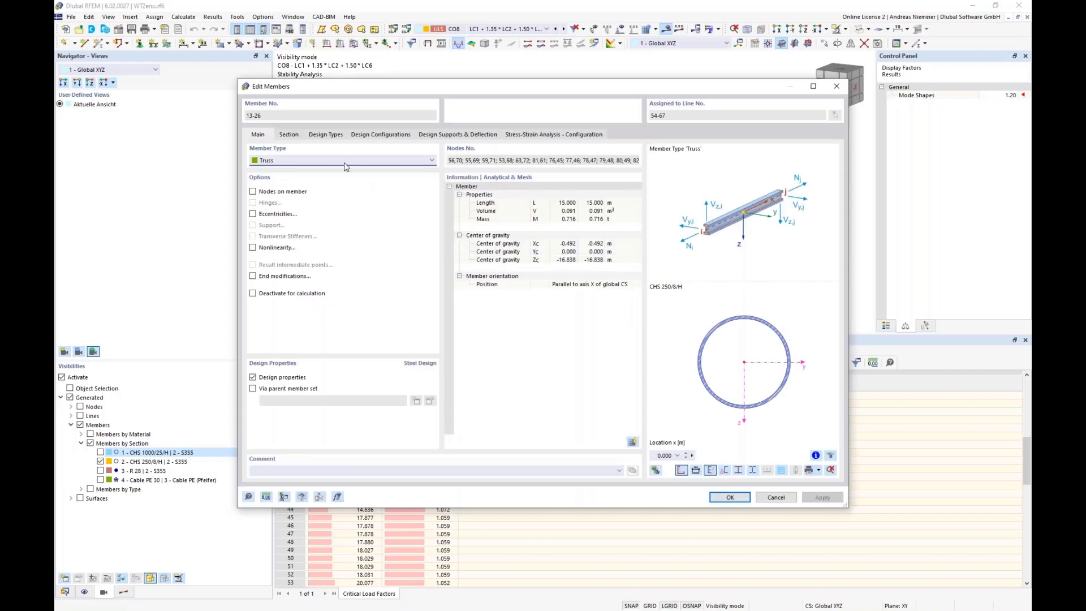
click(326, 135)
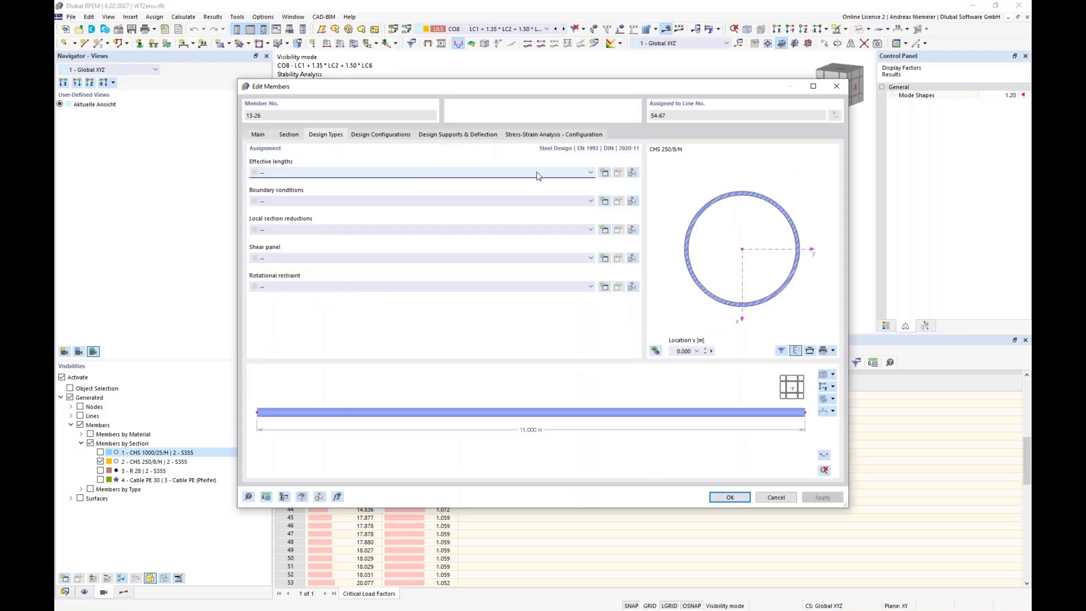
click(603, 173)
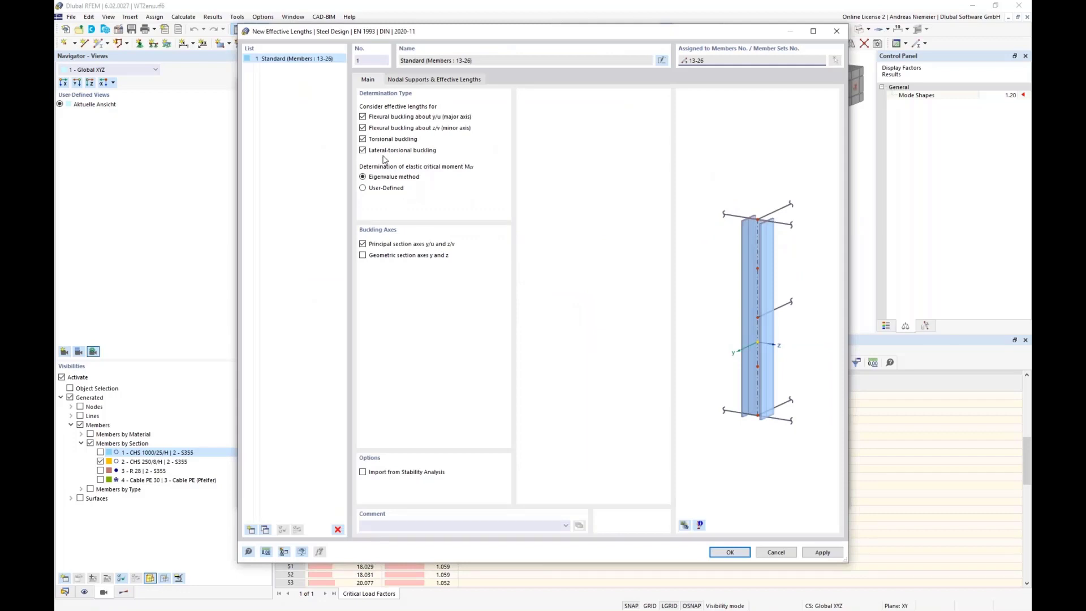
Step: Exclude torsional and lateral-torsional buckling from the effective lengths, check the nodal supports, and apply the definition to members 13-26
click(363, 139)
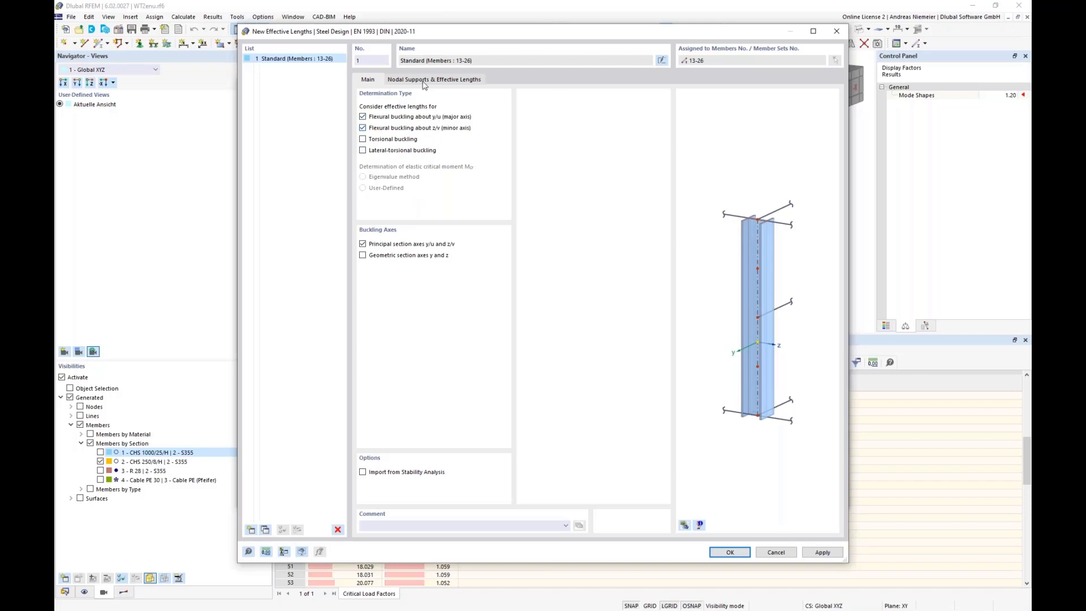
click(431, 81)
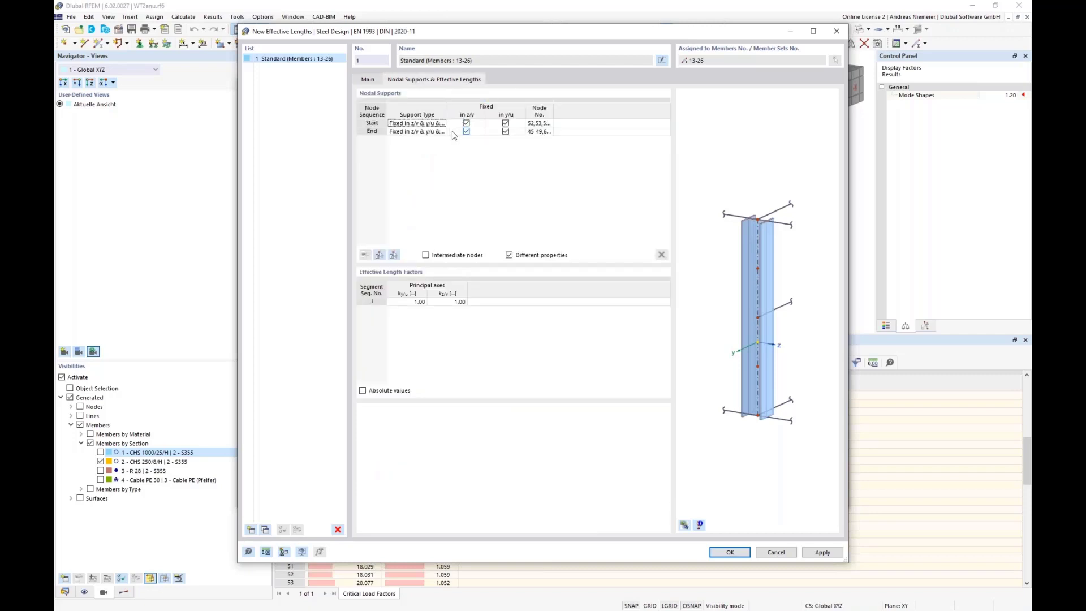
click(730, 553)
click(730, 498)
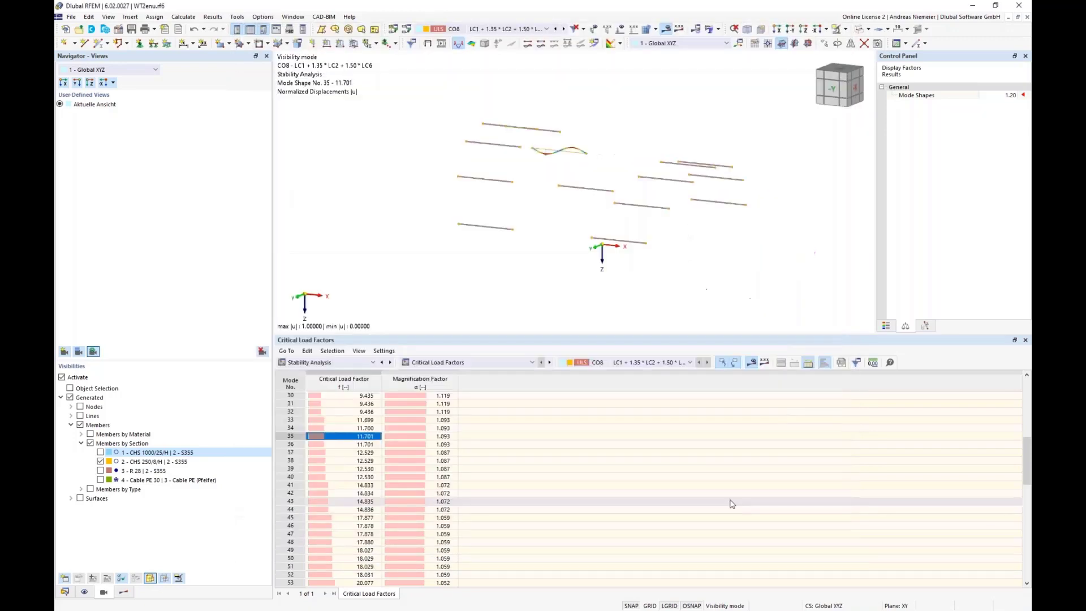
Step: Run the steel design and show the CHS 1000/25/H and R 28 members again with their design ratios
click(719, 29)
click(724, 69)
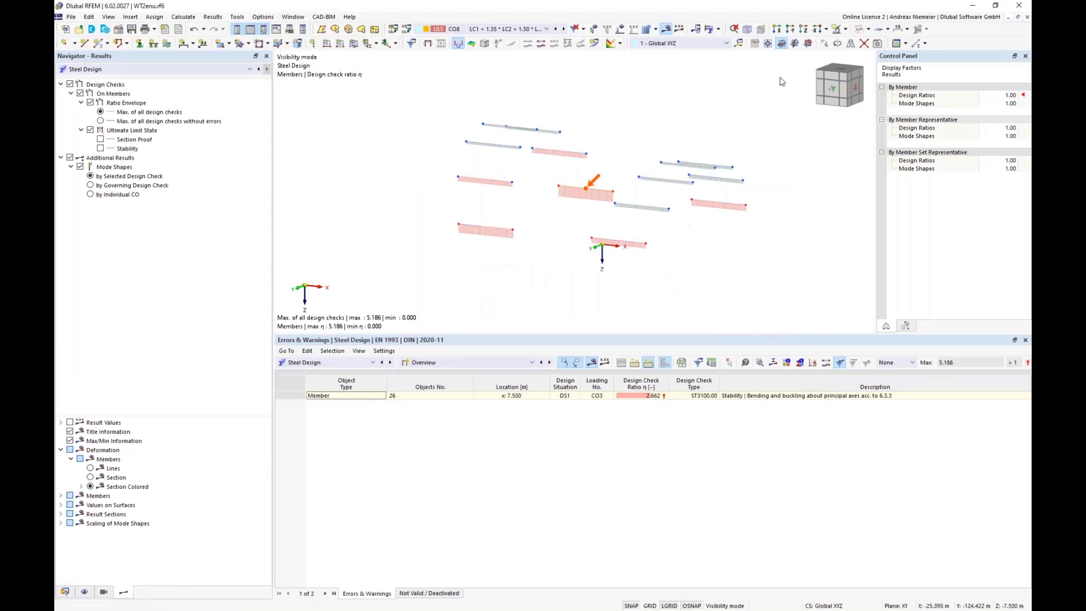
click(103, 594)
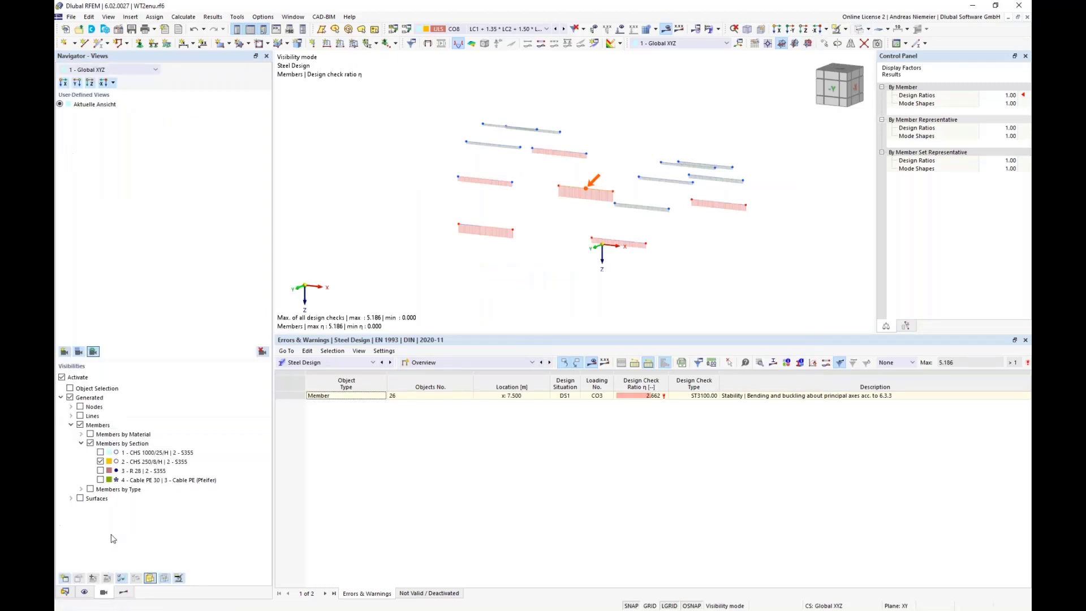
click(100, 471)
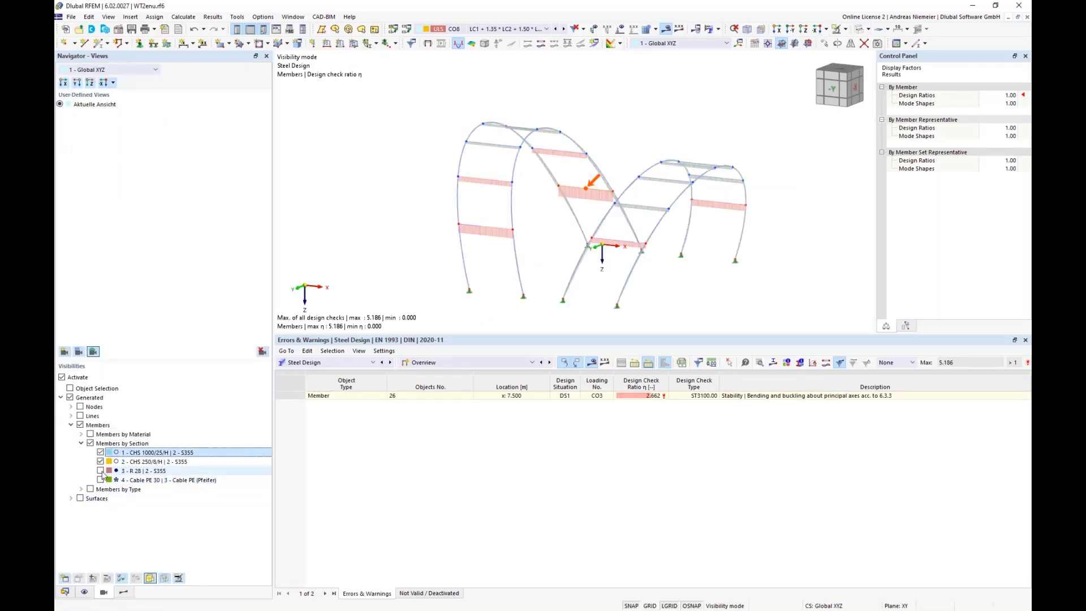
ctrl+middle_drag(445, 253, 427, 266)
scroll(503, 235, up, 2)
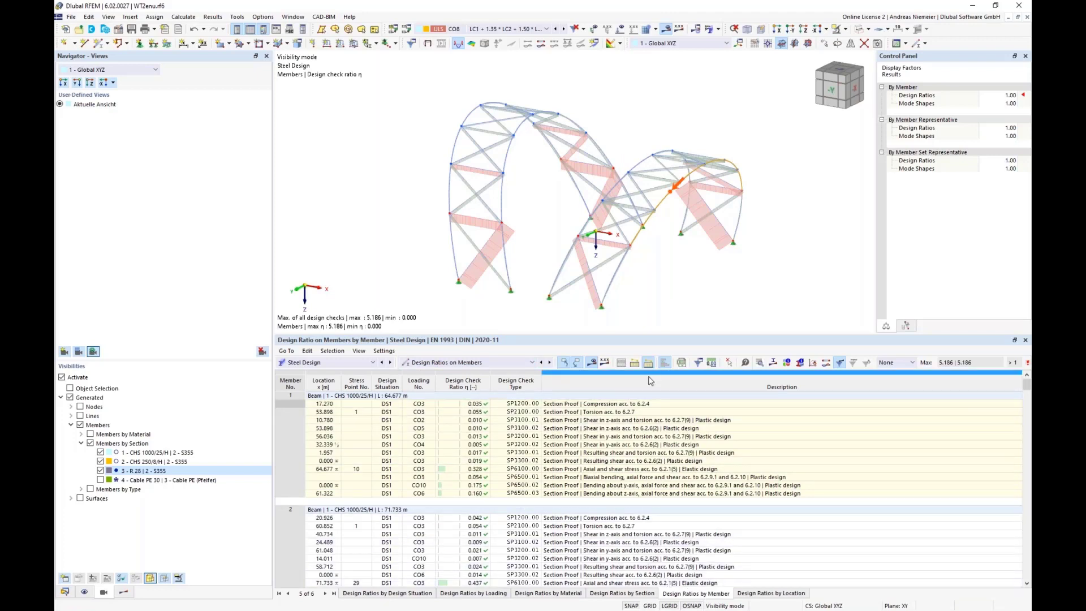
Step: Review the design check details of the ST3100 bending and buckling stability check for truss member 17
click(481, 217)
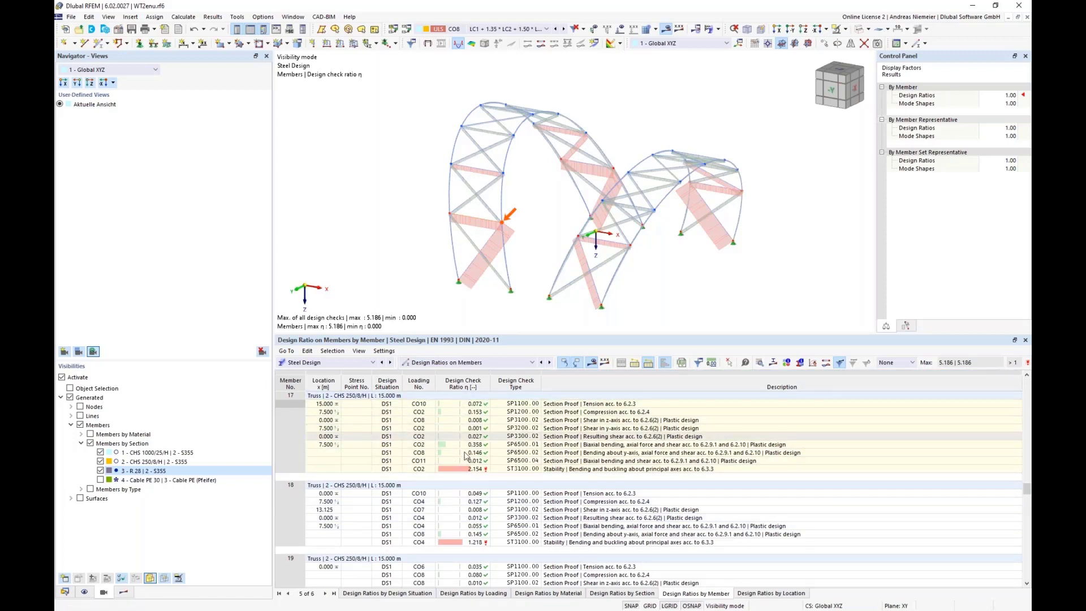
click(558, 473)
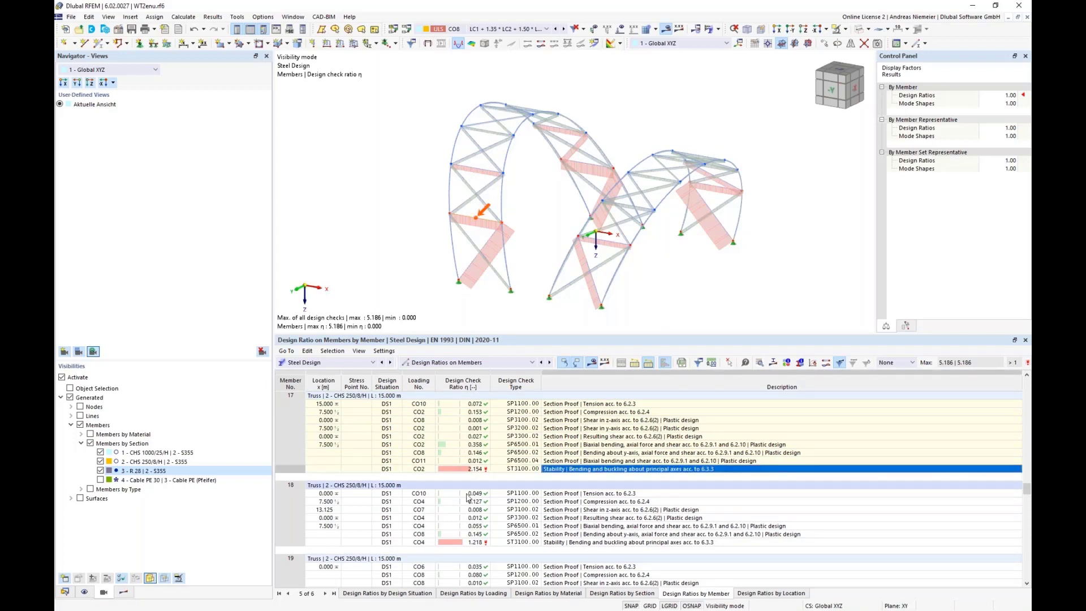
click(761, 365)
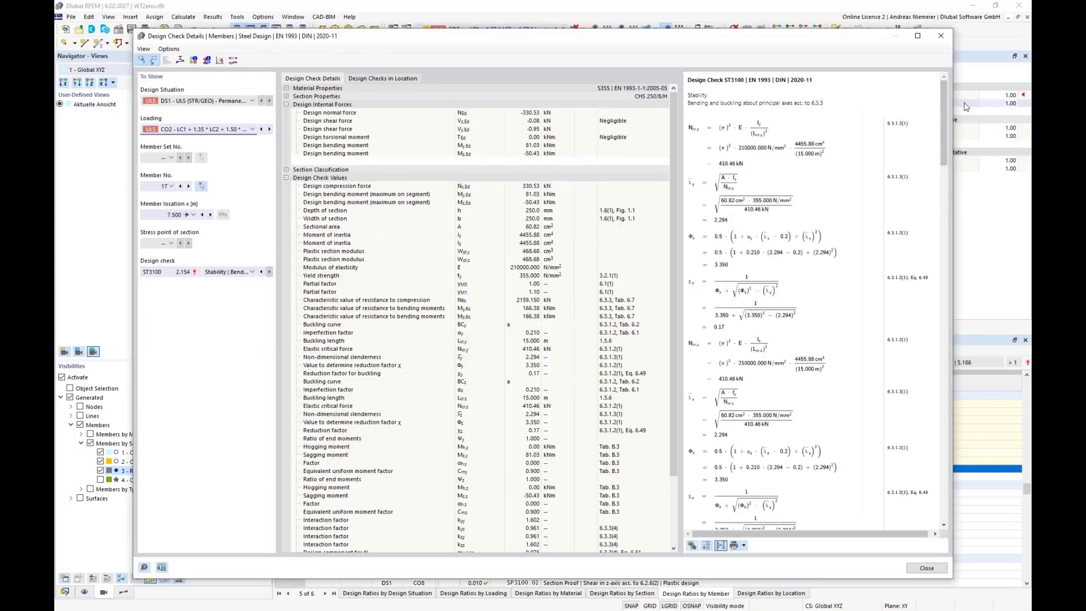
drag(944, 111, 932, 383)
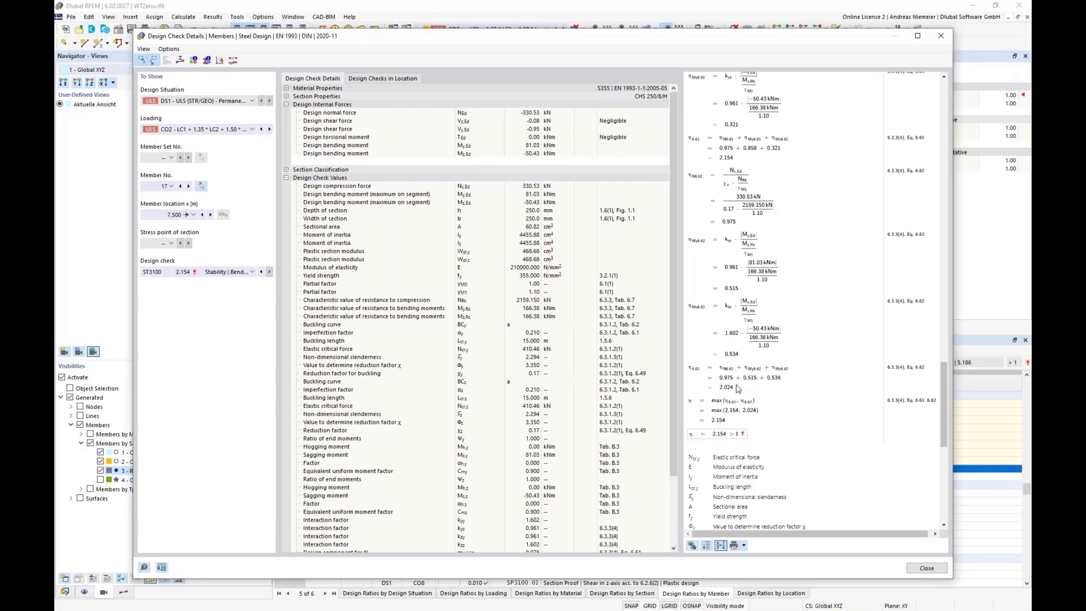
click(923, 570)
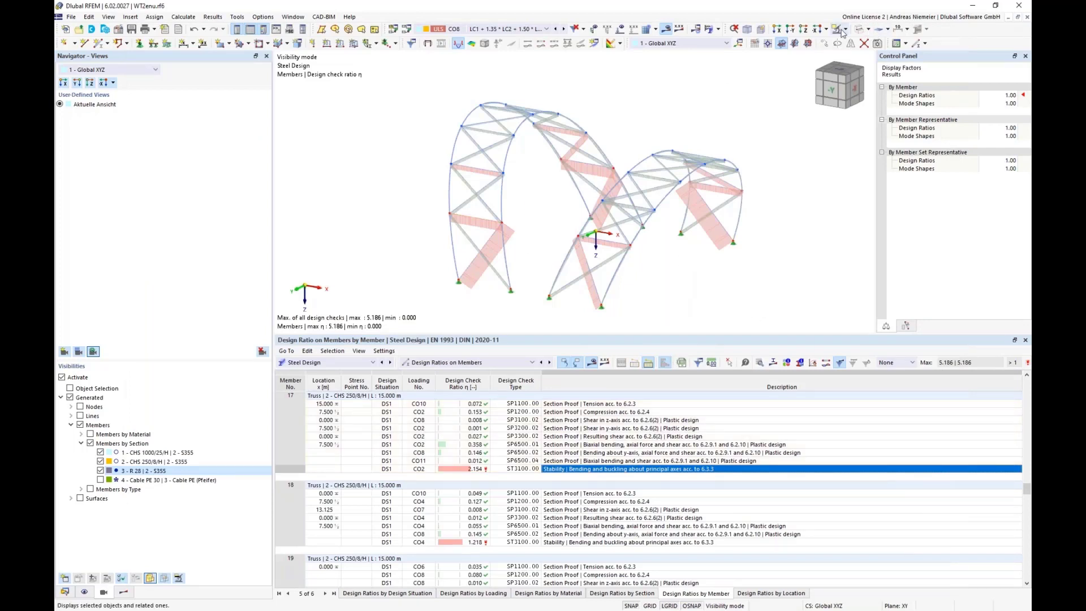
Step: Exclude all members from the stress analysis objects of the Stress-Strain Analysis, leaving only the surfaces
click(339, 362)
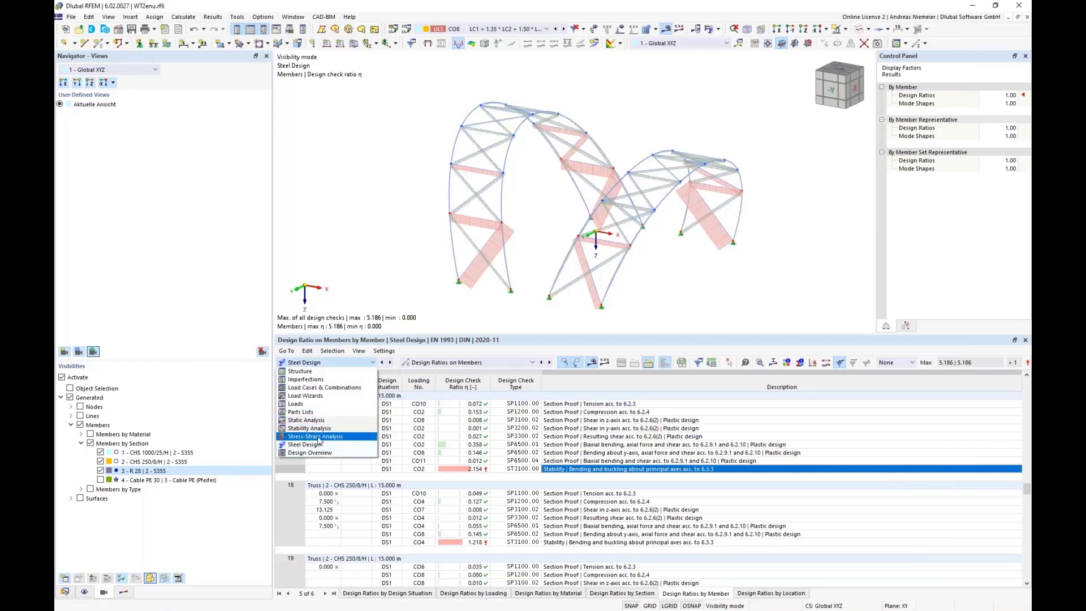
click(339, 436)
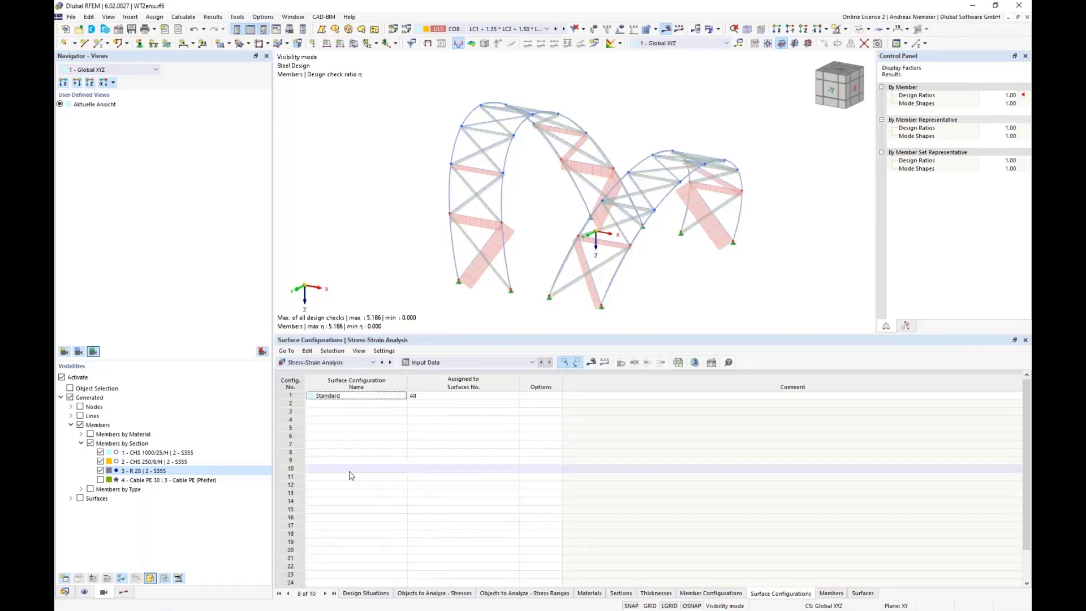
click(422, 595)
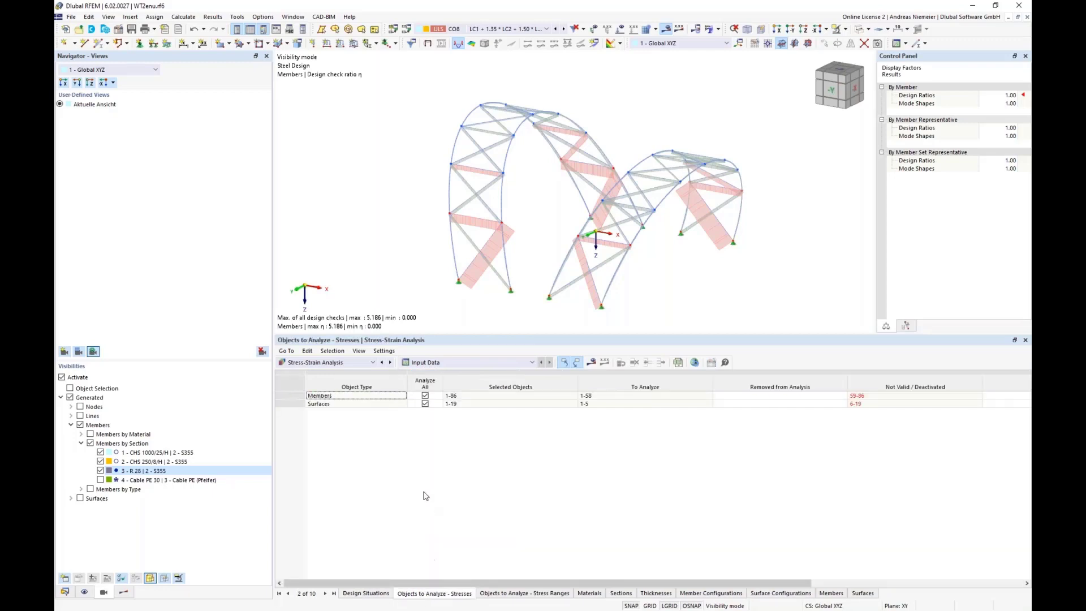
click(425, 396)
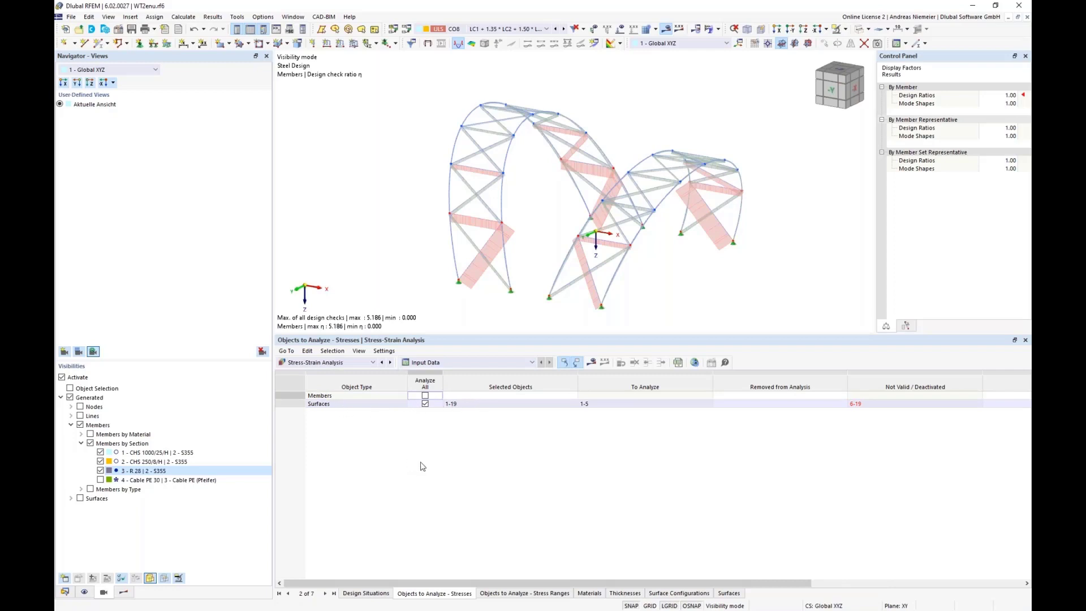
Step: Edit the Standard surface configuration so that only the membrane stresses σx,m and σy,m are calculated
click(673, 595)
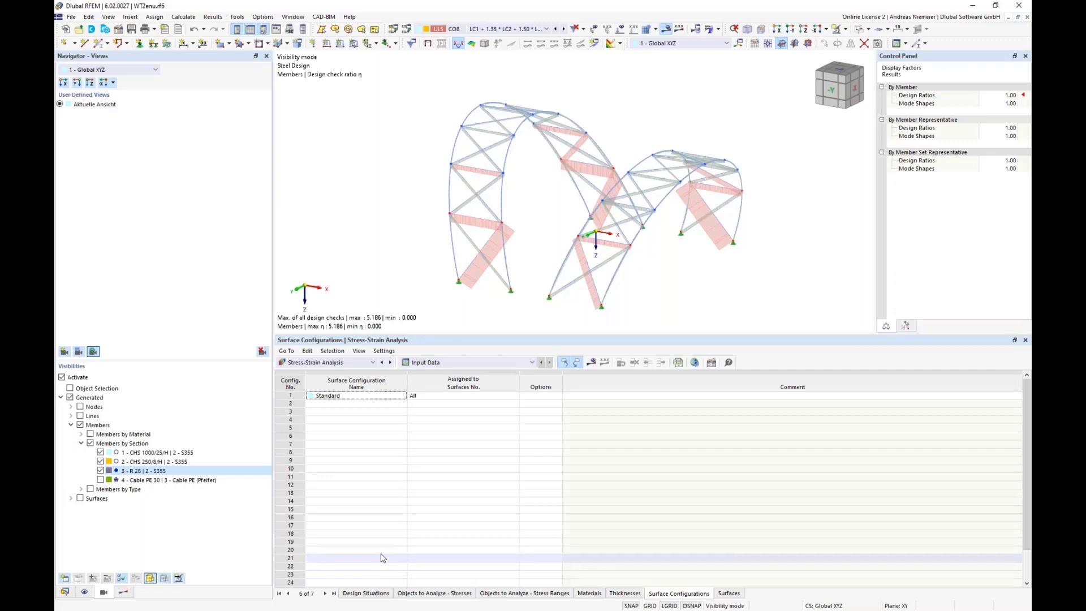
click(712, 362)
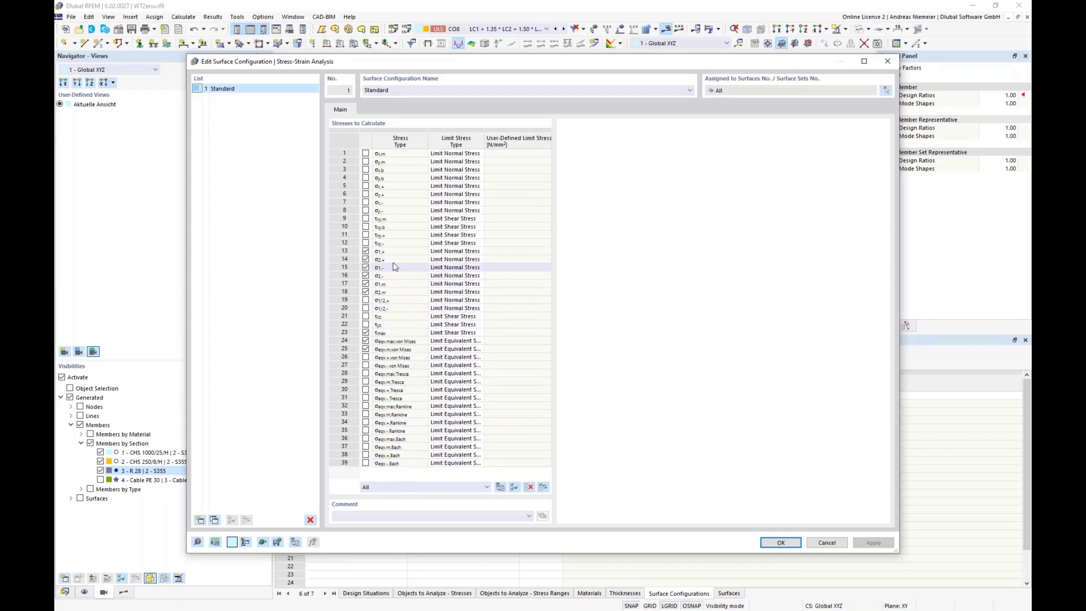
click(529, 488)
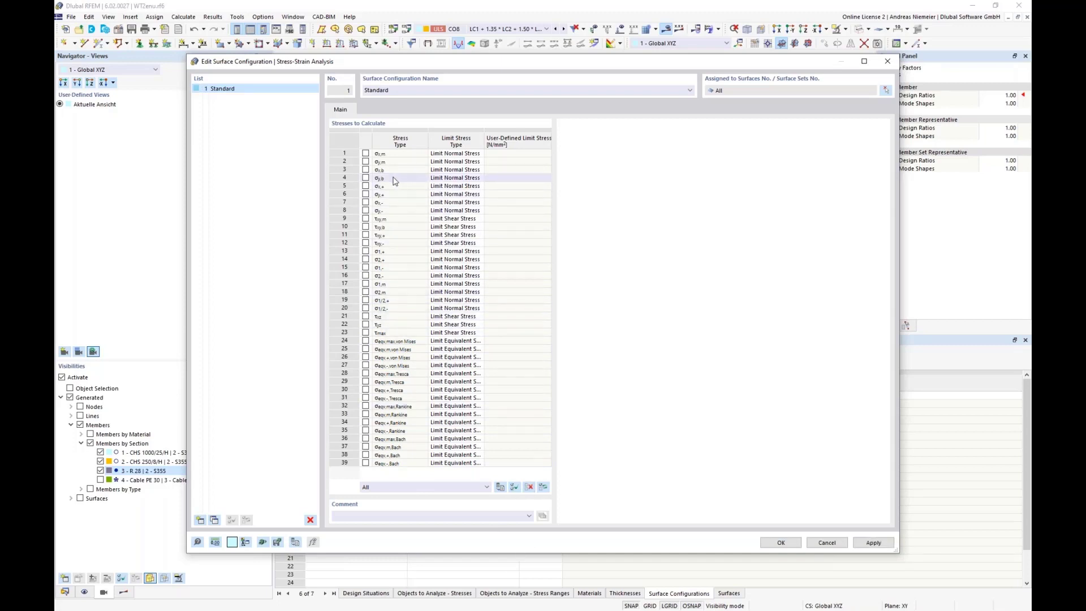
click(366, 153)
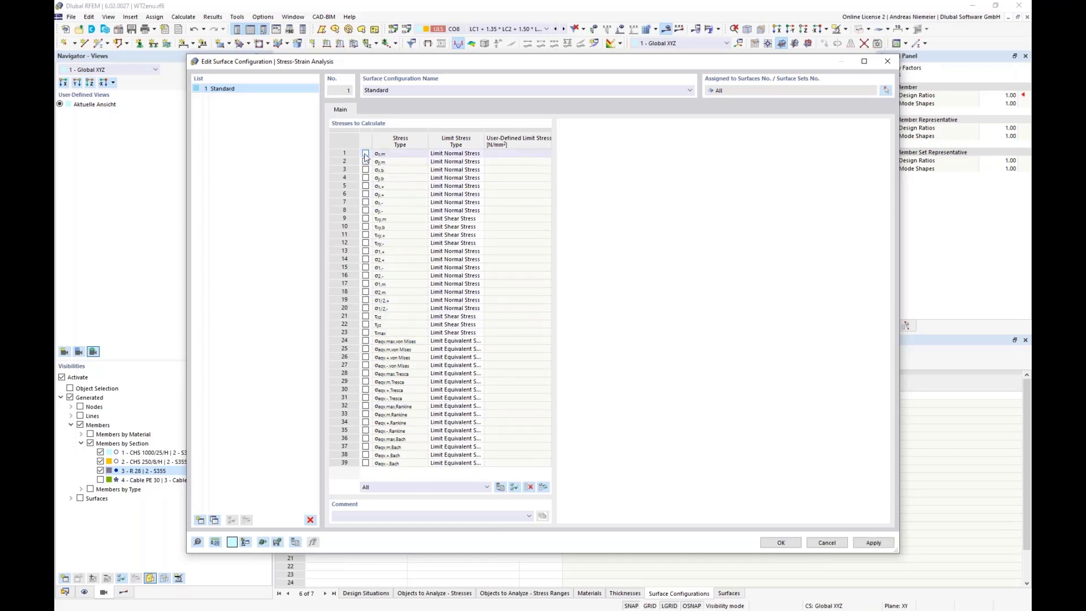
click(366, 161)
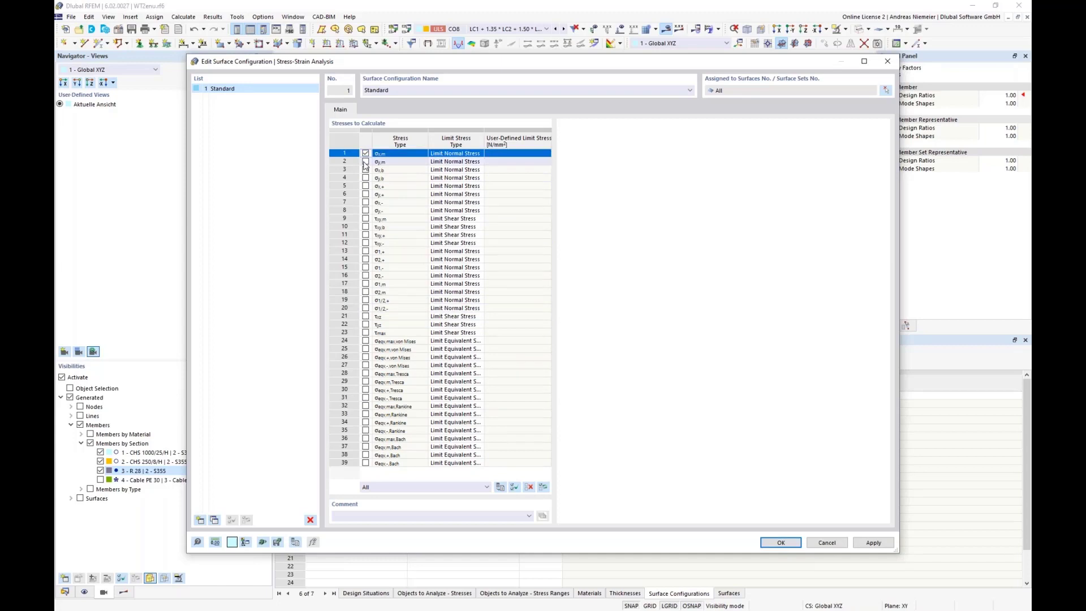
Step: Use user-defined limit stresses of 30 N/mm² for σx,m and 26 N/mm² for σy,m, and save the surface configuration
click(460, 155)
click(460, 155)
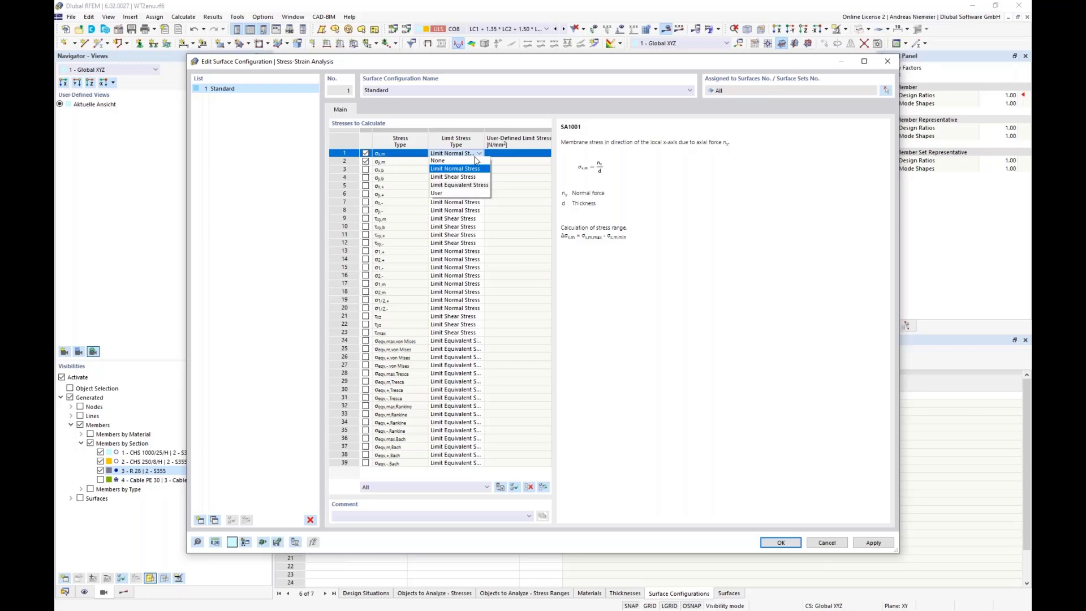
click(447, 194)
click(474, 163)
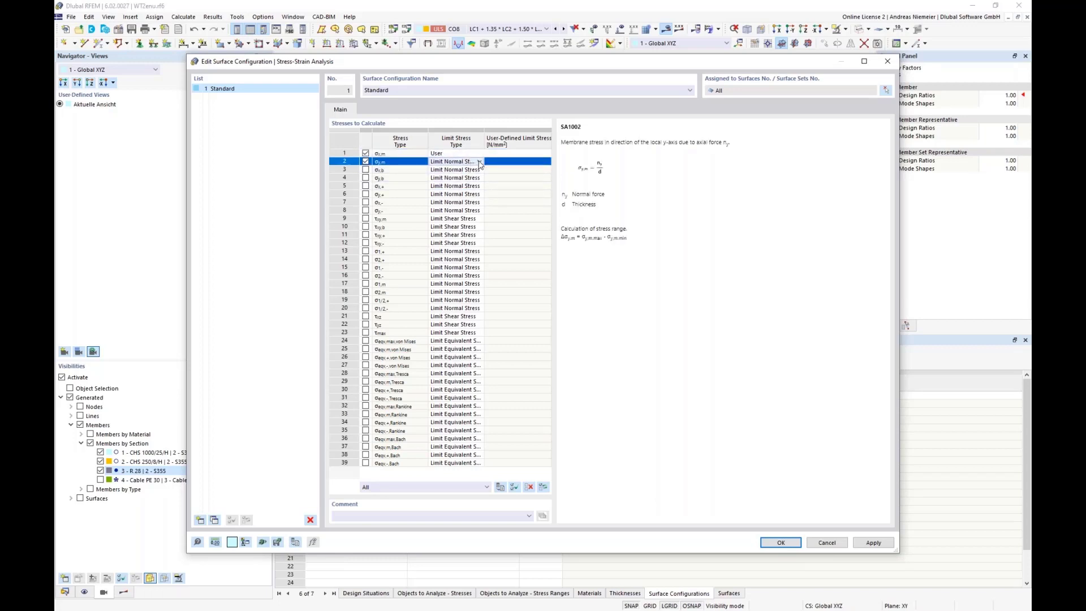
click(480, 162)
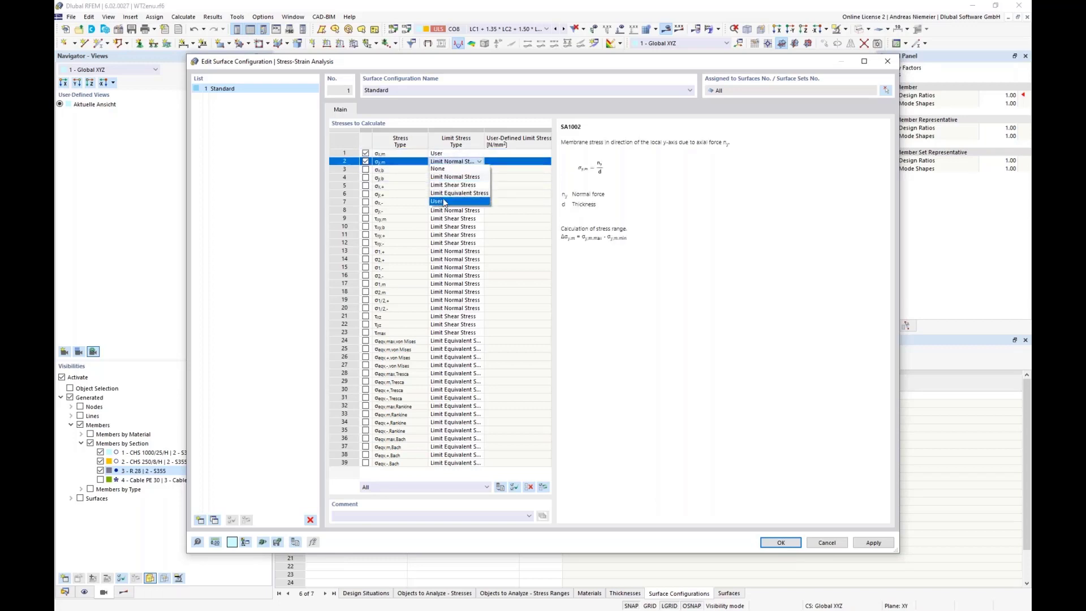
click(445, 203)
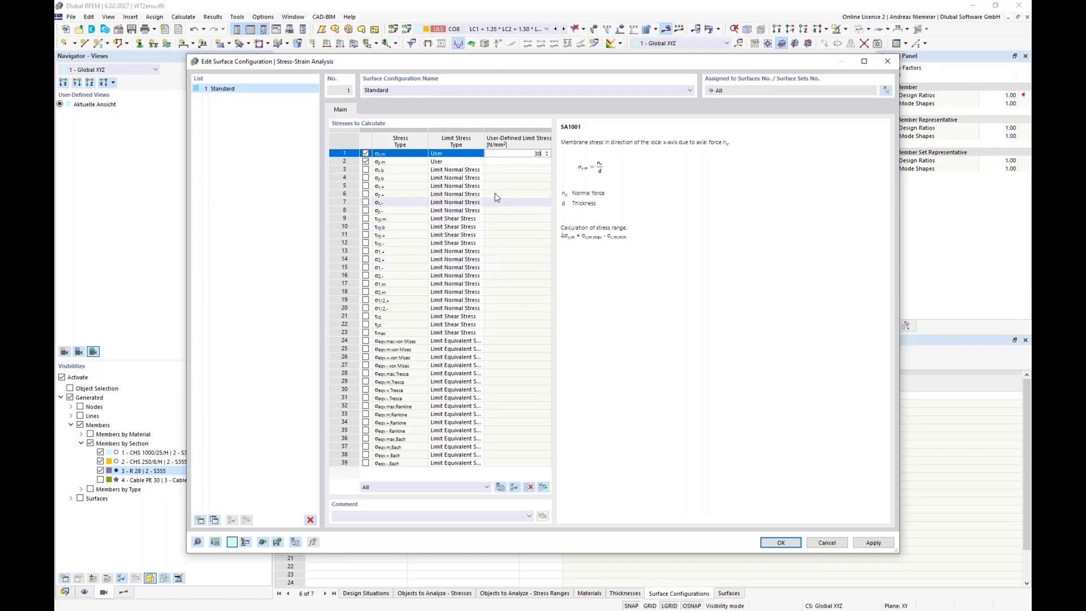
click(512, 161)
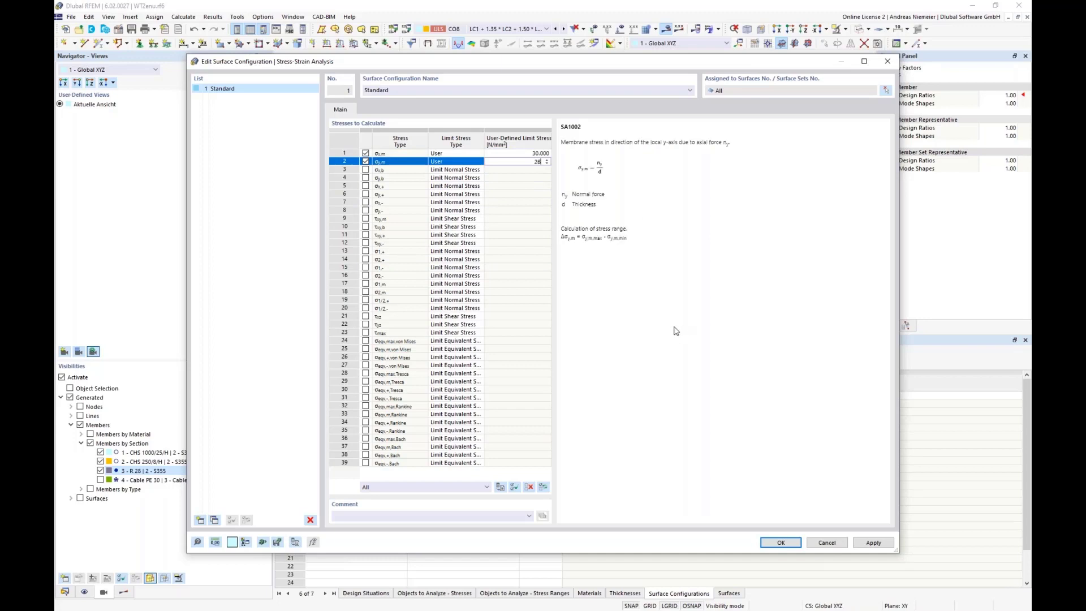
key(Up)
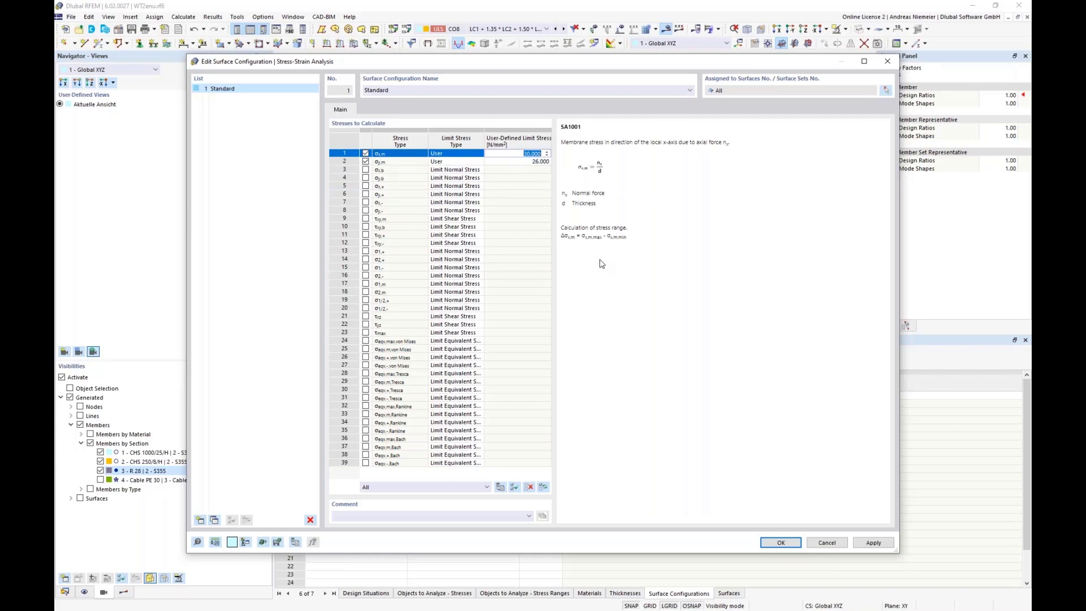
click(781, 542)
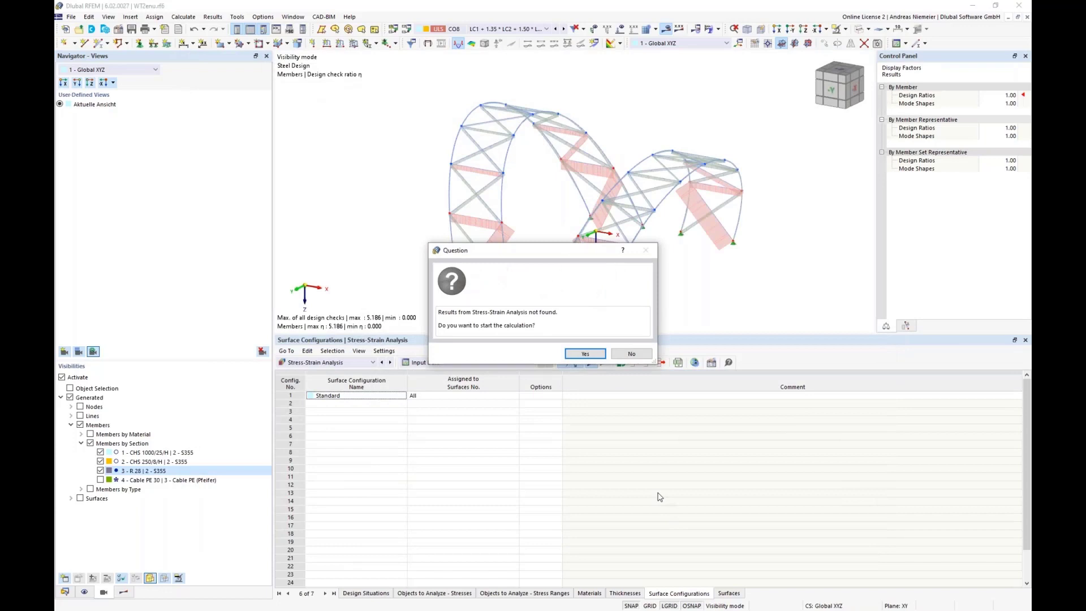
Step: Calculate the Stress-Strain Analysis and turn off the visibility filter to show the results on the whole model
click(585, 354)
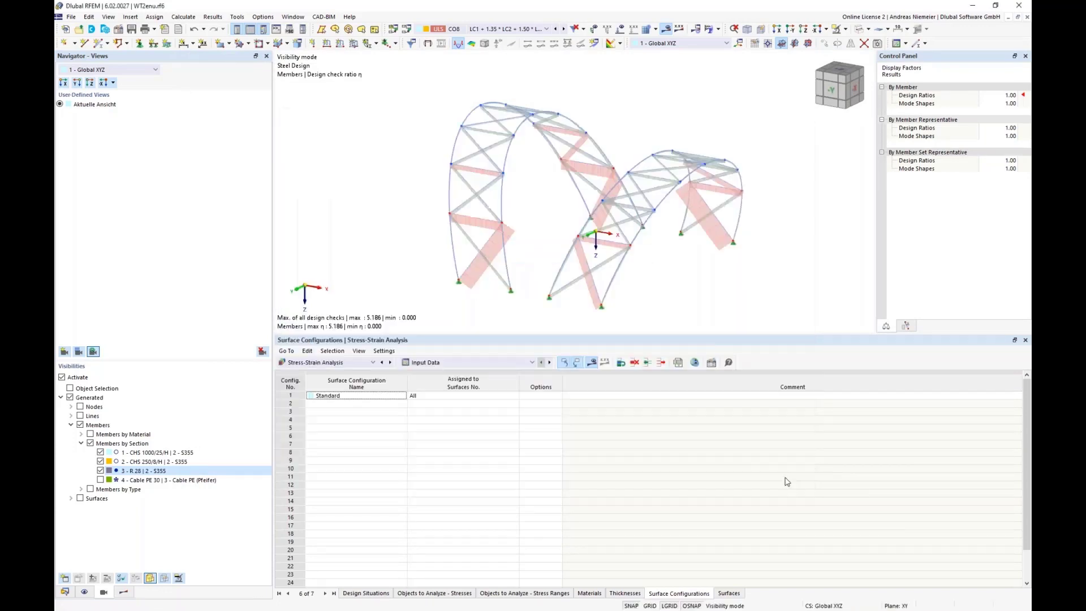
click(105, 594)
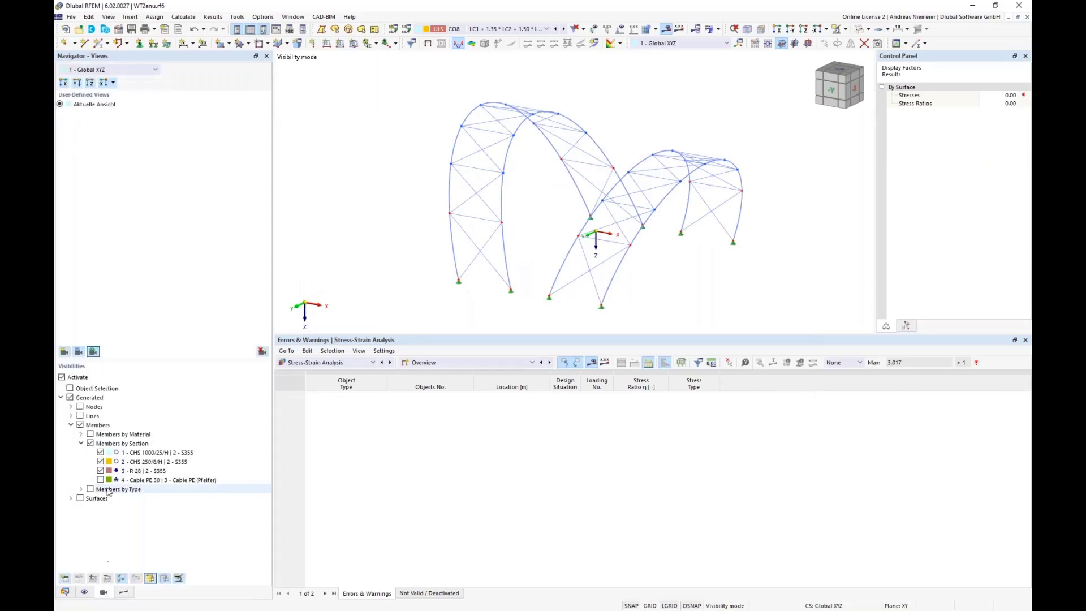
click(61, 377)
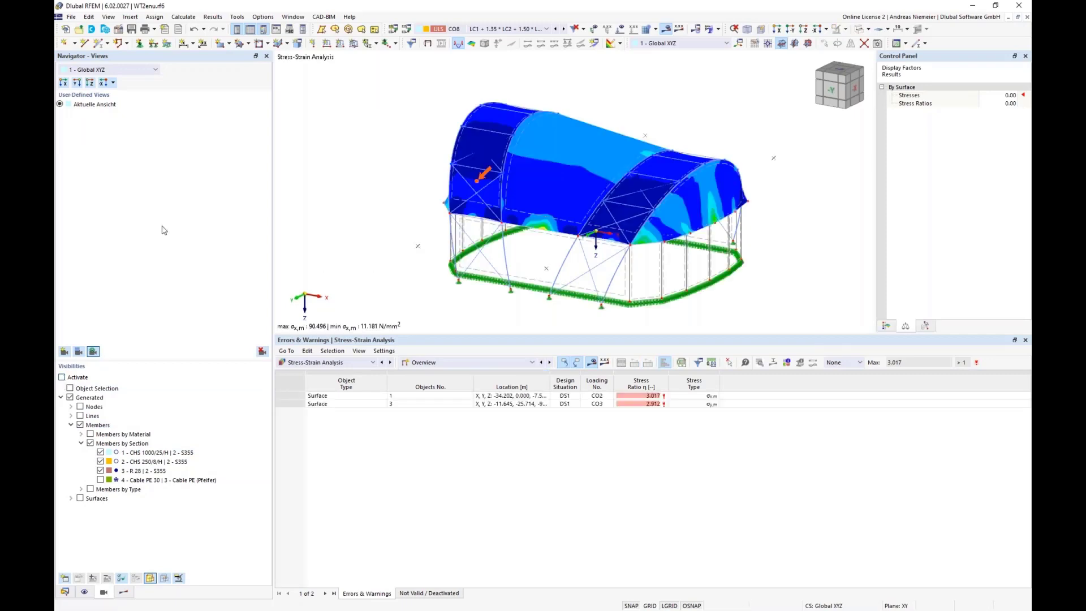
Step: Examine the membrane surface stresses, first σx,m and after it σy,m
click(128, 592)
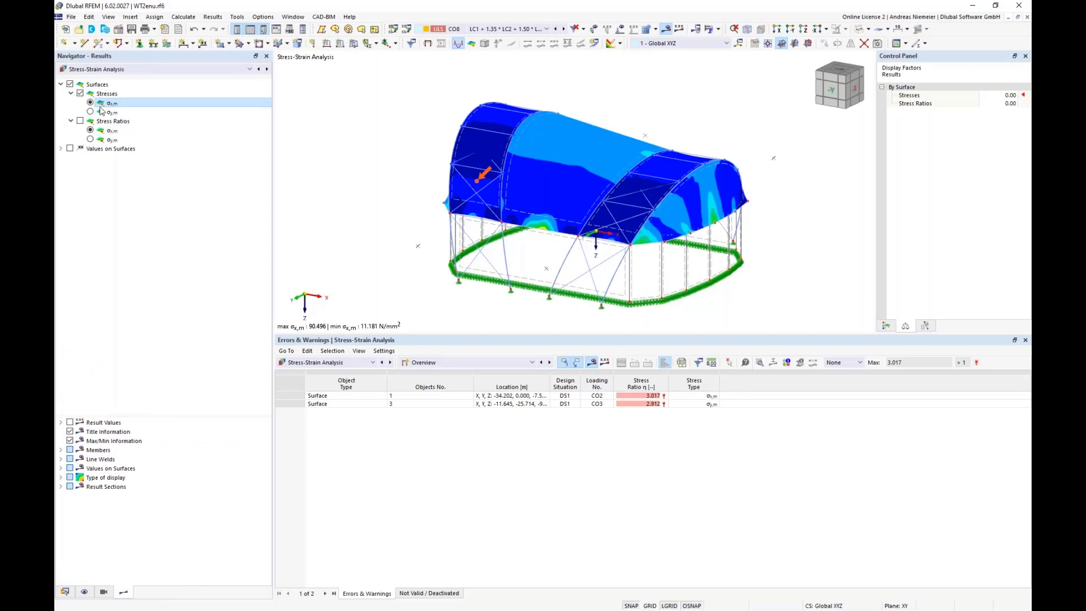
mouse_move(320, 254)
ctrl+middle_down()
mouse_move(539, 239)
mouse_move(317, 232)
ctrl+middle_up()
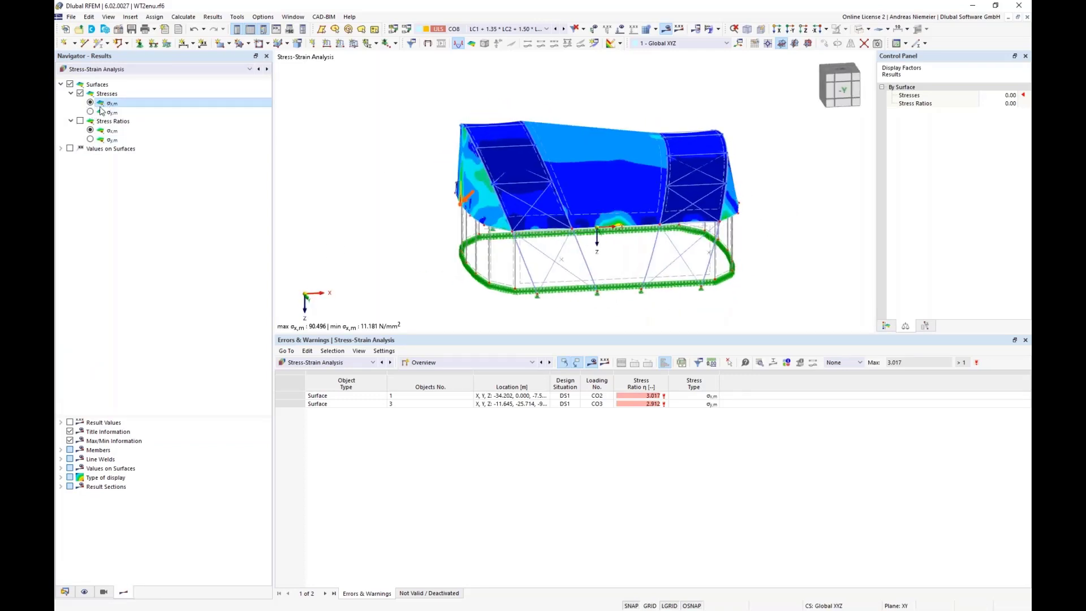
click(91, 112)
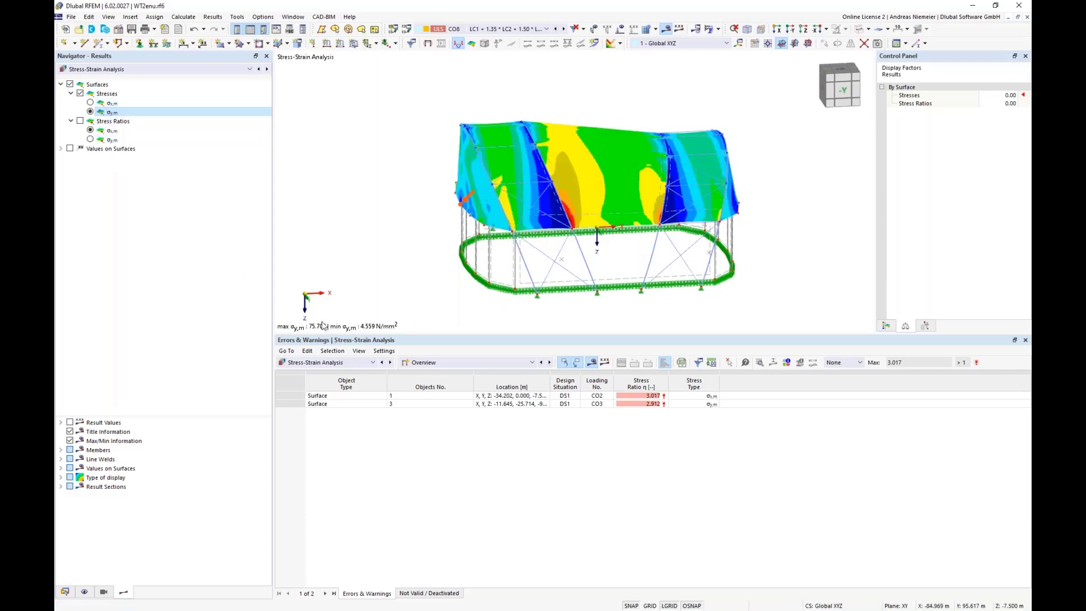
Step: Show the σx,m stress ratios on the surfaces with their color scale and examine them from several sides
click(80, 121)
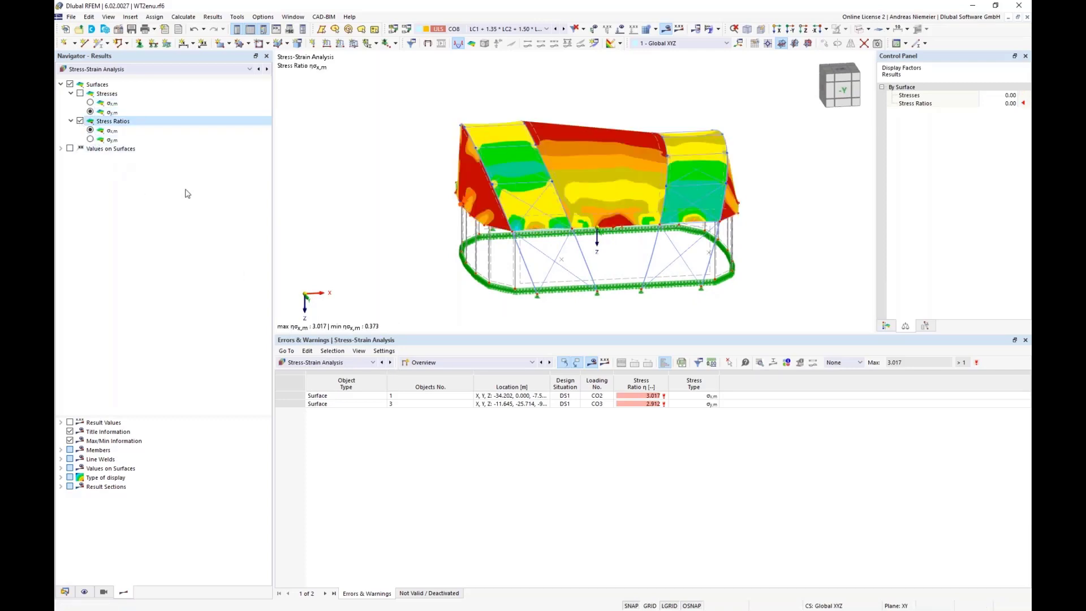
ctrl+middle_drag(370, 221, 305, 231)
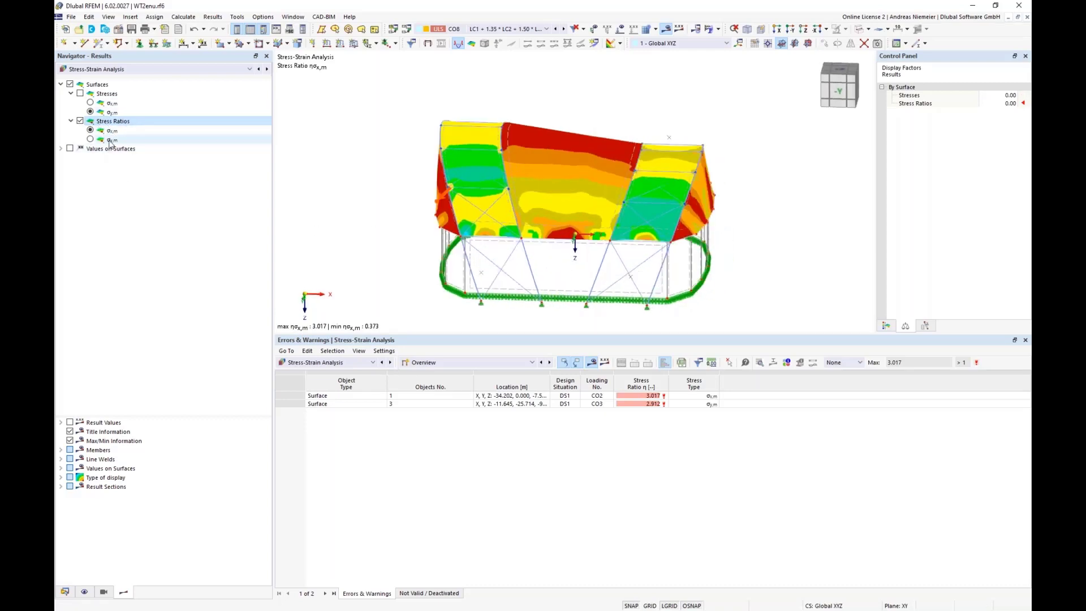
ctrl+middle_drag(317, 203, 325, 229)
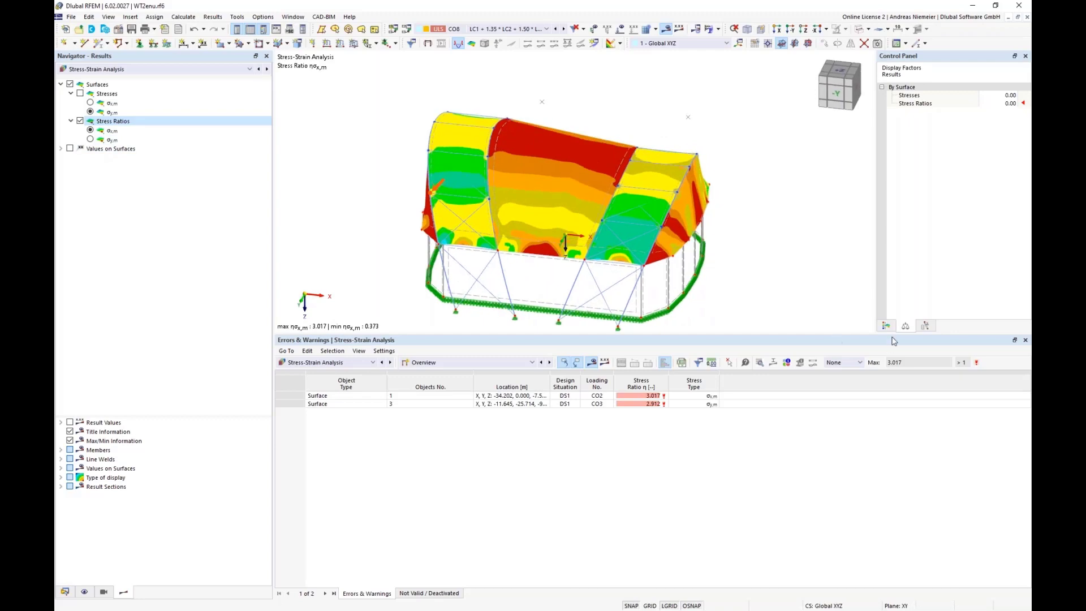
click(886, 326)
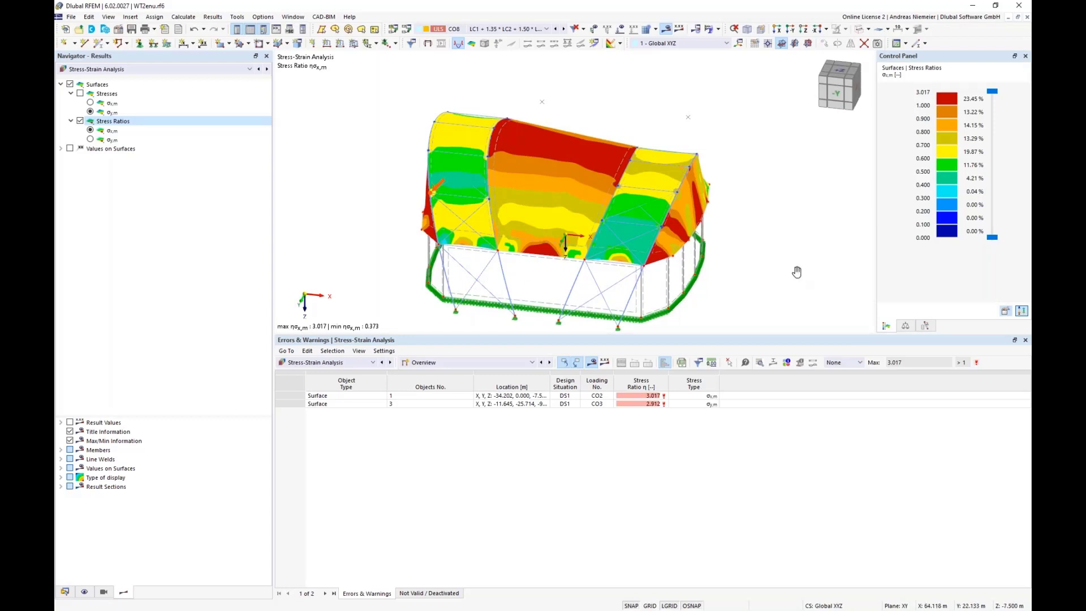
ctrl+middle_drag(797, 272, 778, 260)
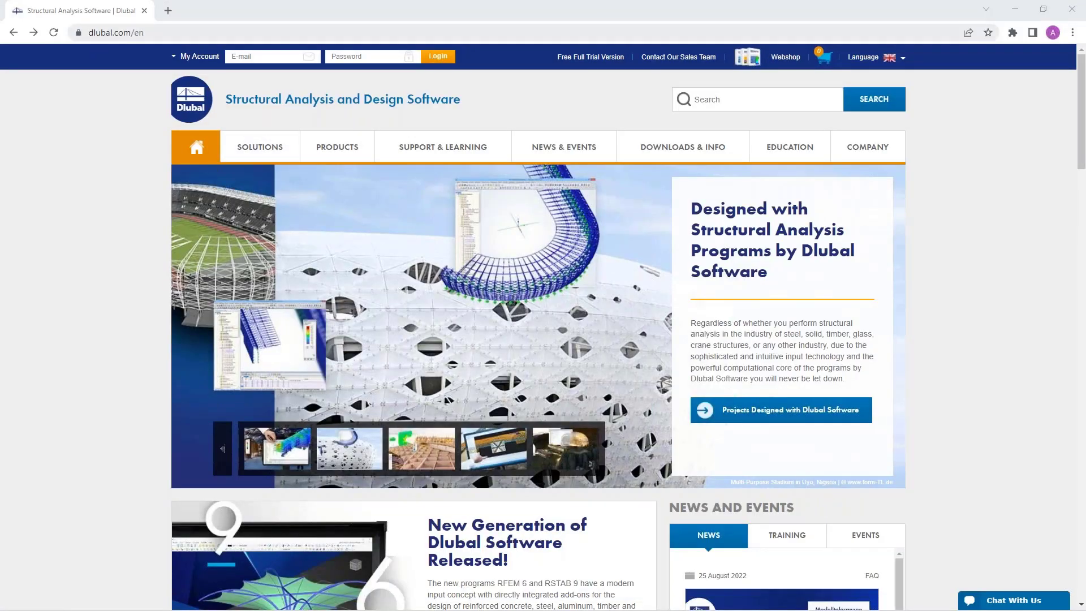
Step: Switch to the Dlubal website in the browser and open the webinar "Form-Finding and Calculation of Membrane Structures in RFEM 6"
mouse_move(559, 150)
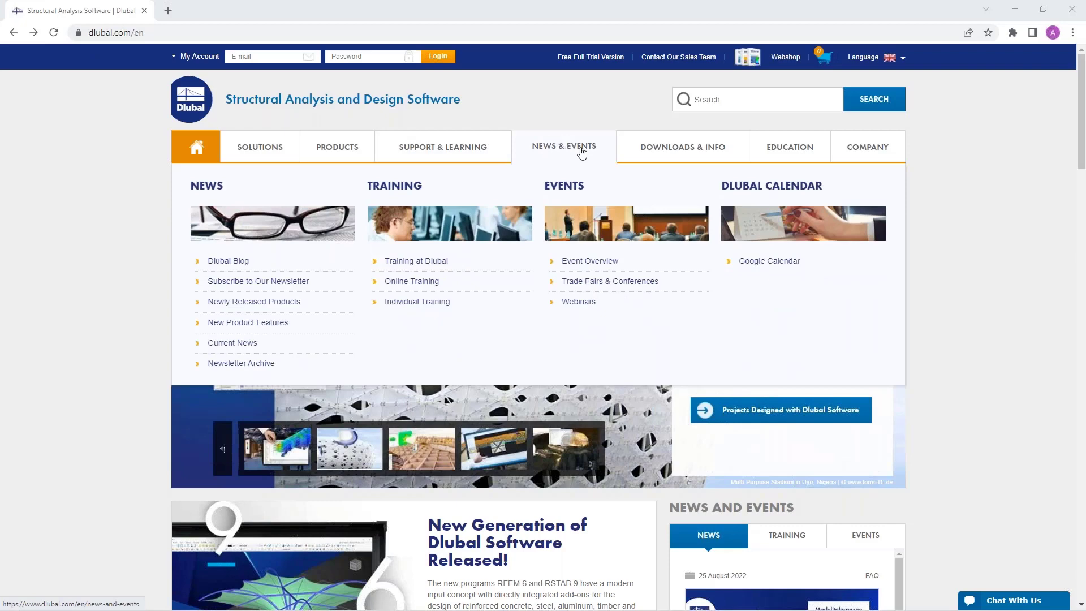
click(583, 302)
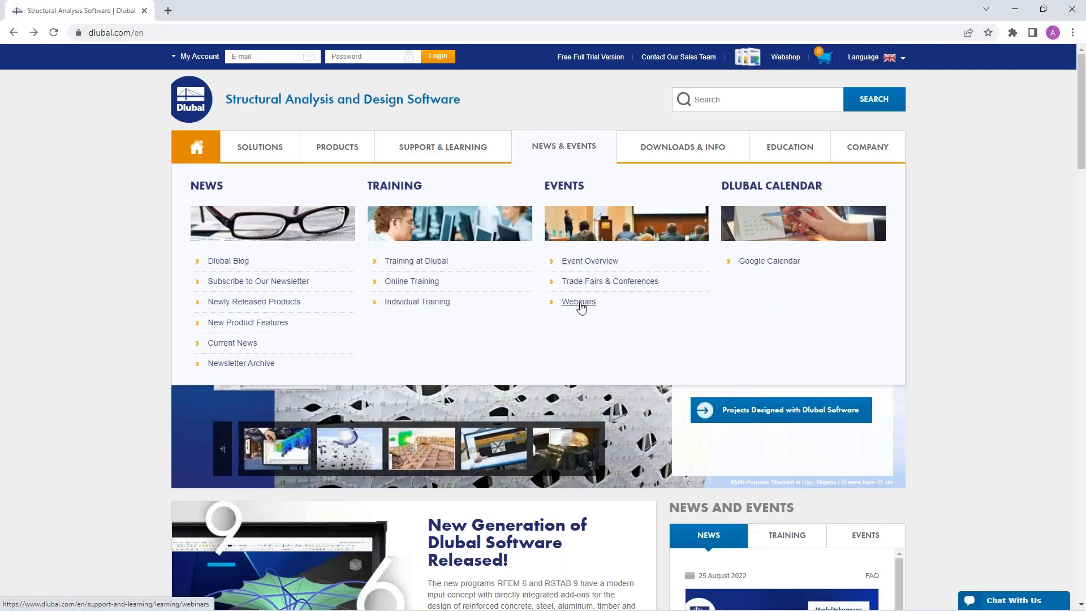
scroll(538, 340, down, 15)
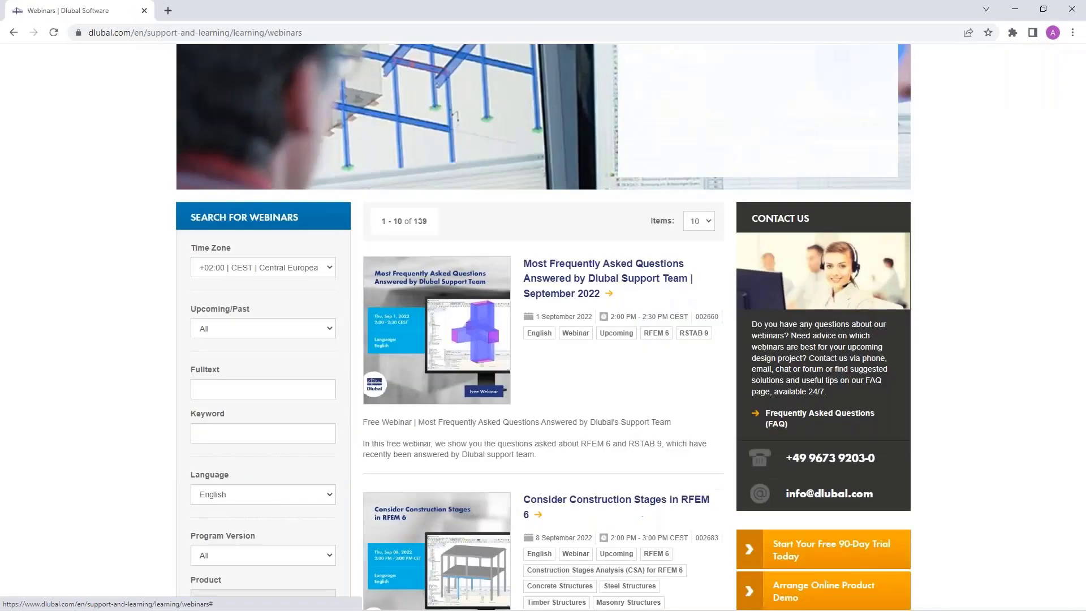
scroll(569, 268, down, 8)
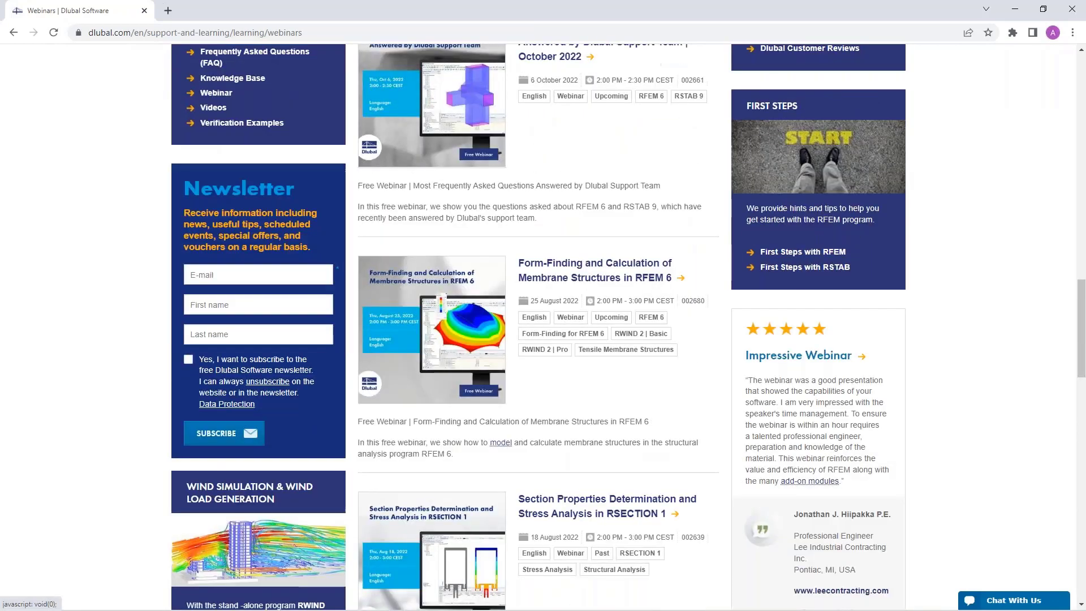
click(569, 268)
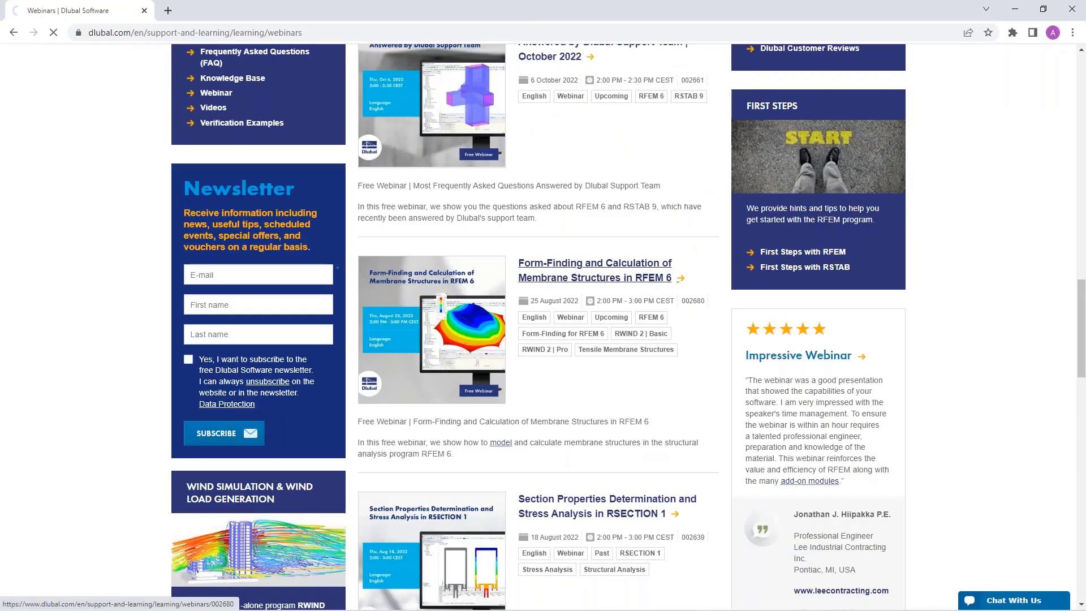
Step: Look through the webinar page for its content, recommended events, videos and models to download
scroll(566, 327, down, 5)
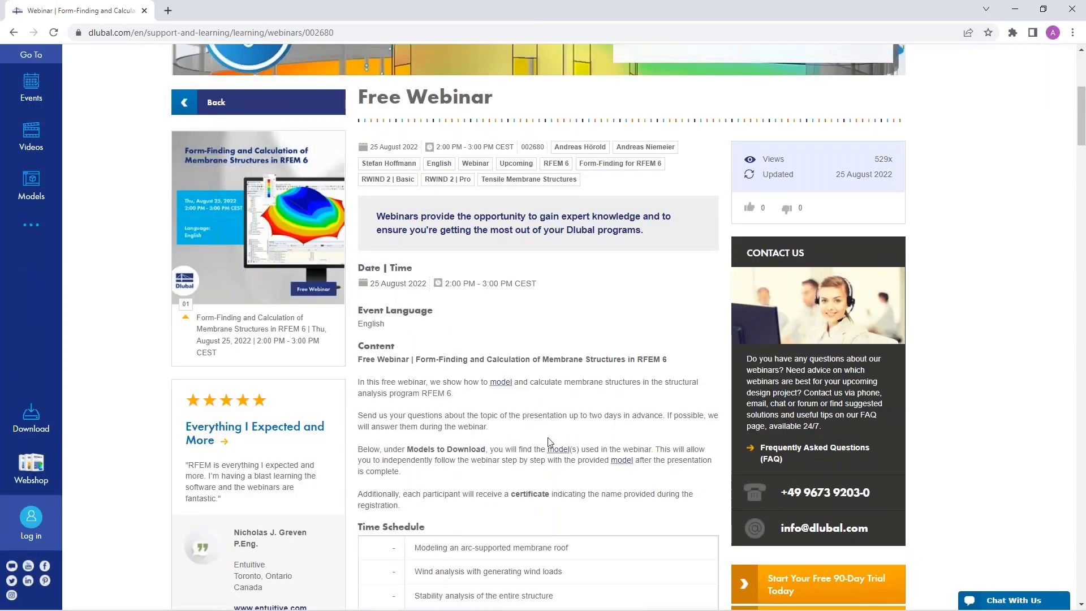
scroll(537, 340, down, 15)
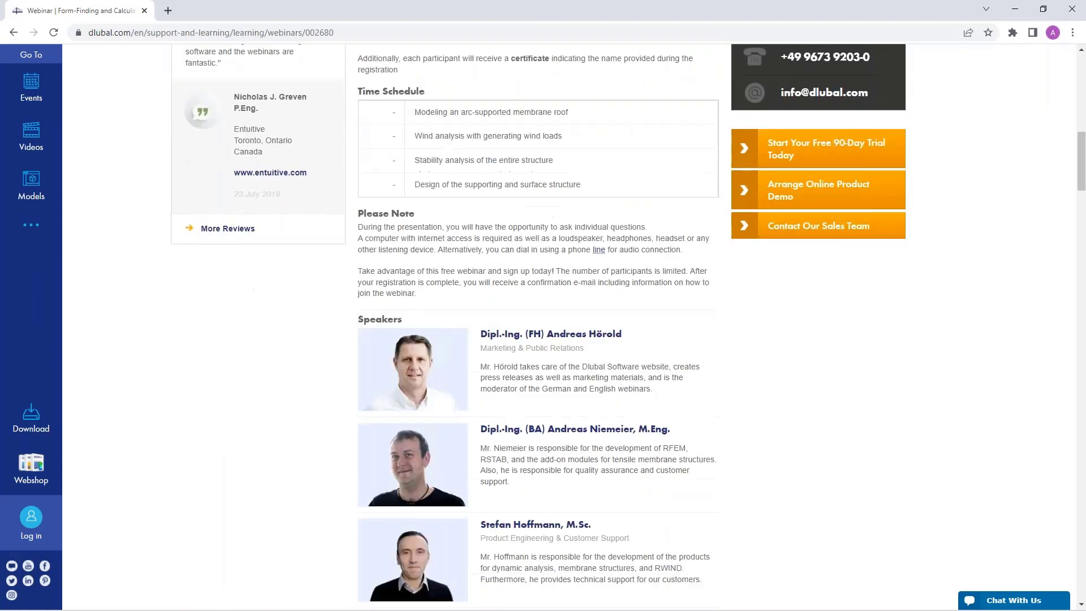
scroll(206, 474, down, 15)
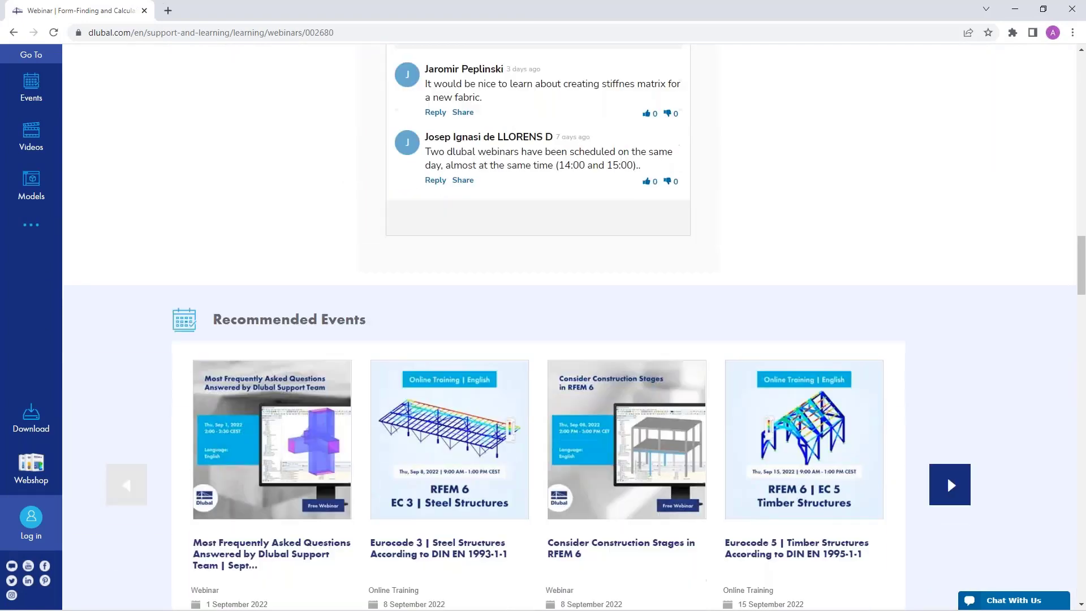
scroll(241, 453, down, 5)
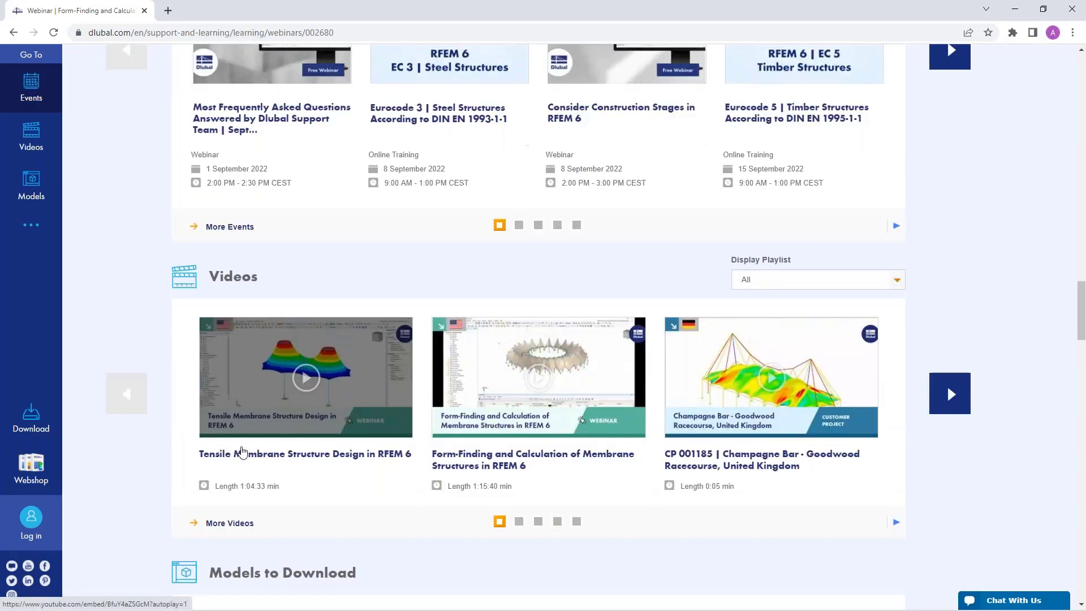
scroll(381, 354, up, 20)
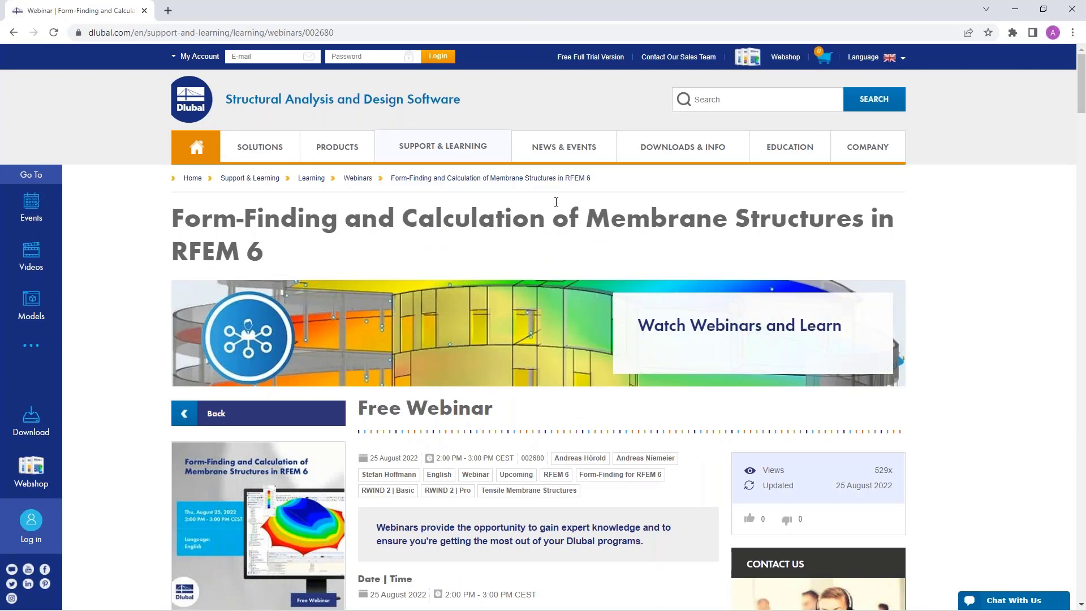
Step: Open the Free Full Trial Version page and look over the trial programs offered for download
click(584, 58)
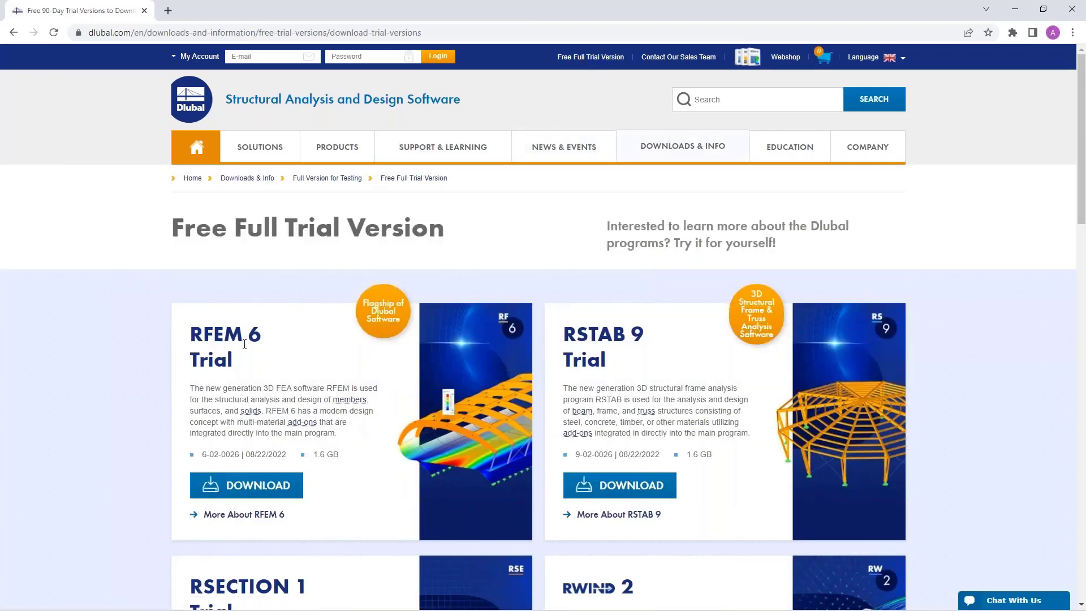
scroll(258, 358, down, 3)
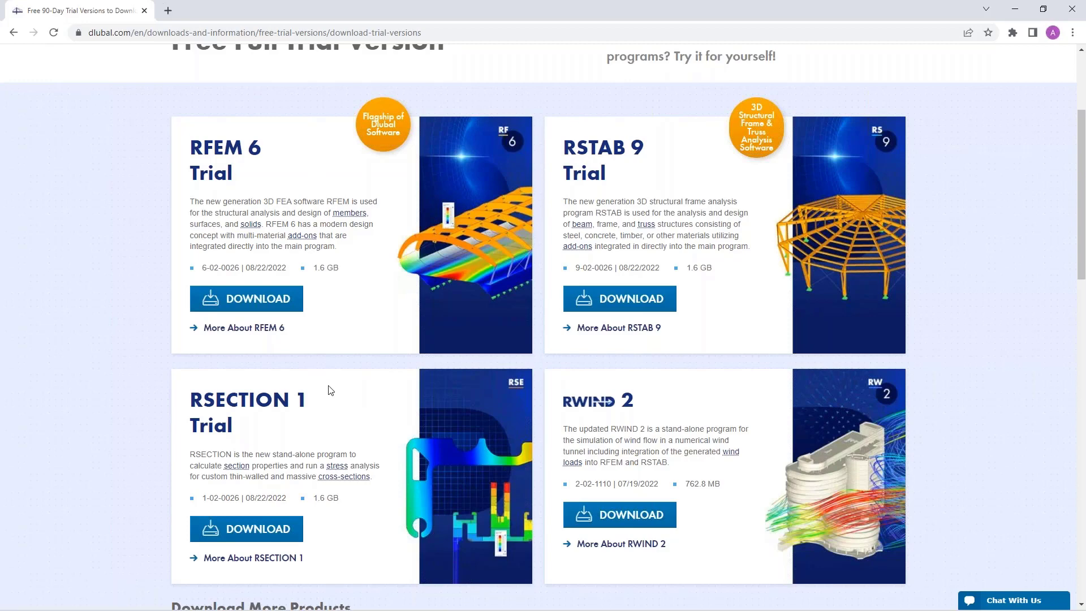
scroll(330, 390, up, 3)
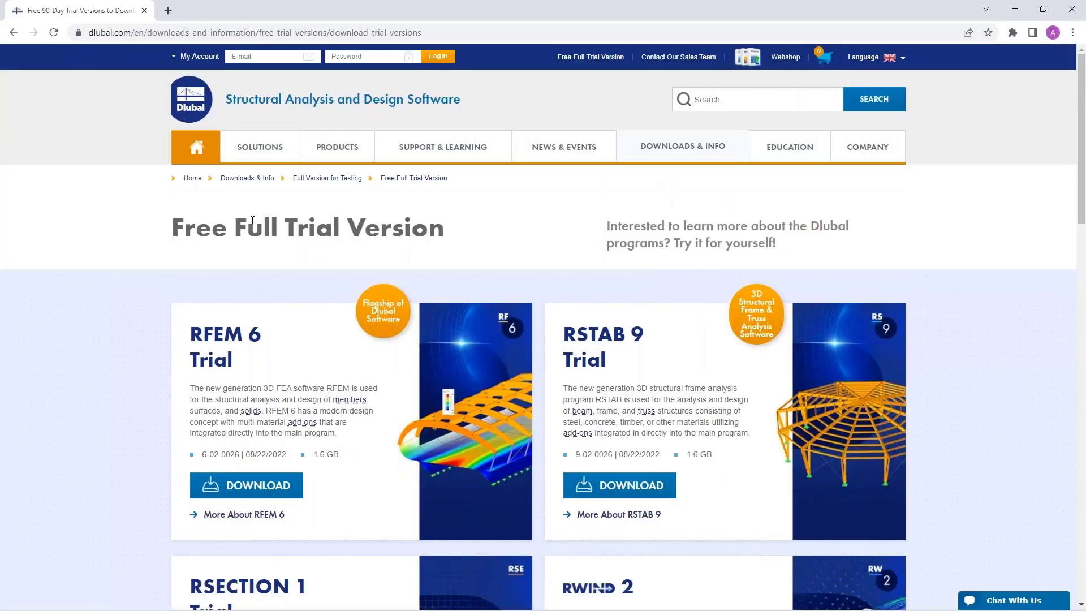